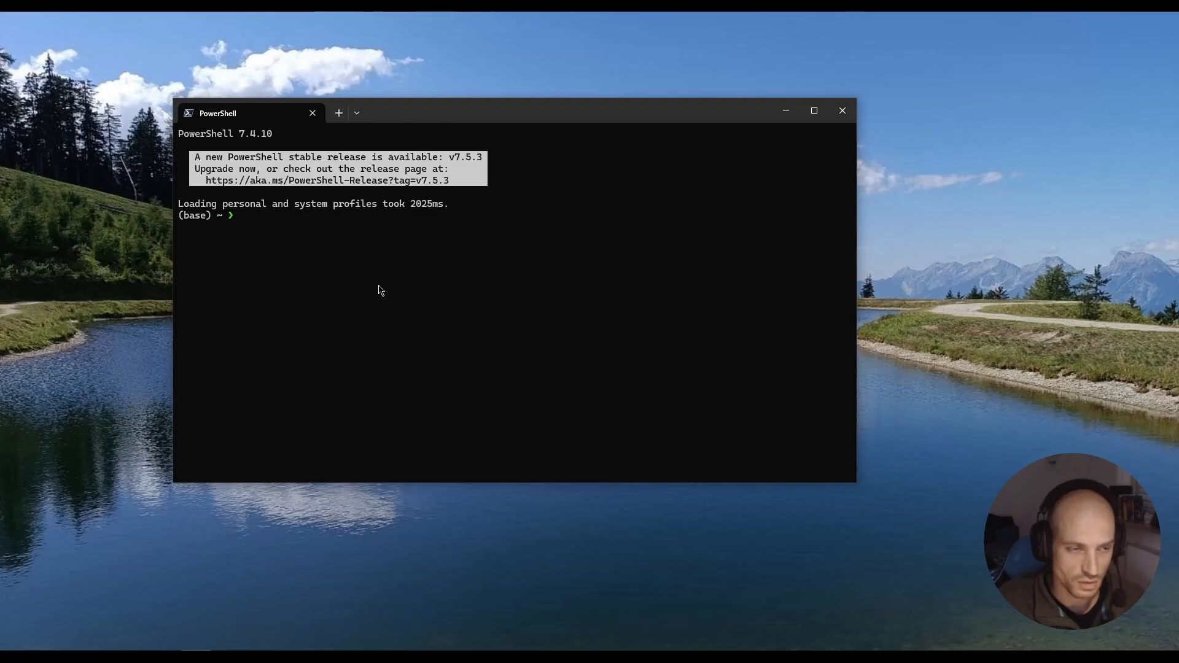
Activate the acdc conda environment in PowerShell.
{"action": "type", "text": "con"}
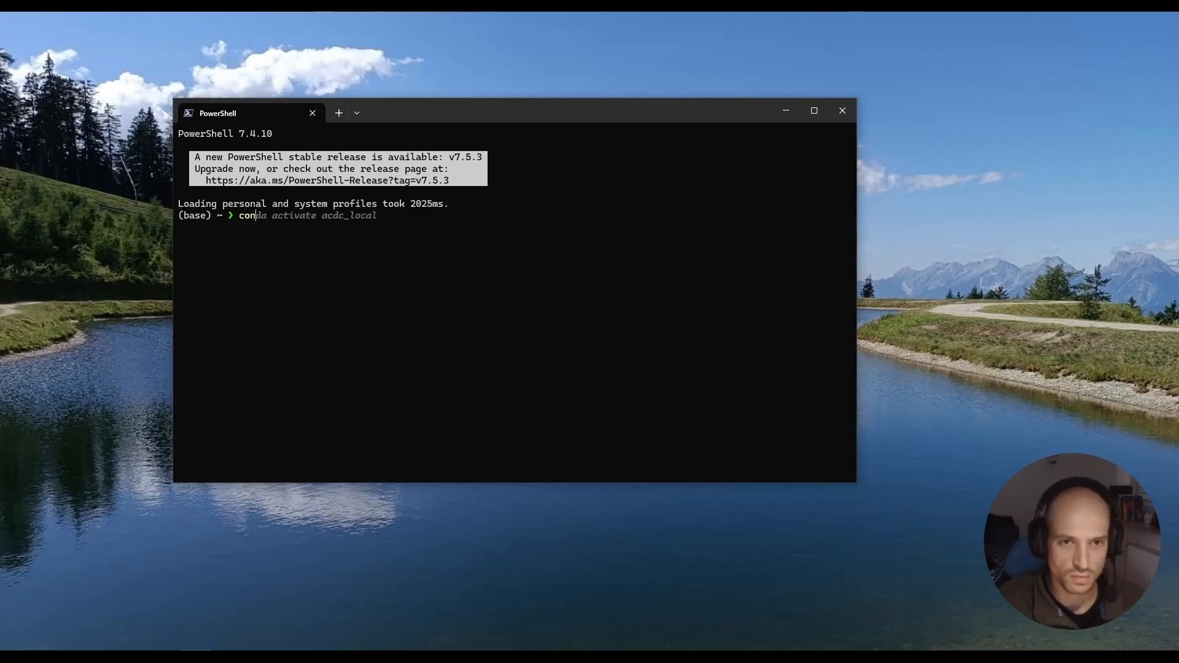
{"action": "type", "text": "da activate"}
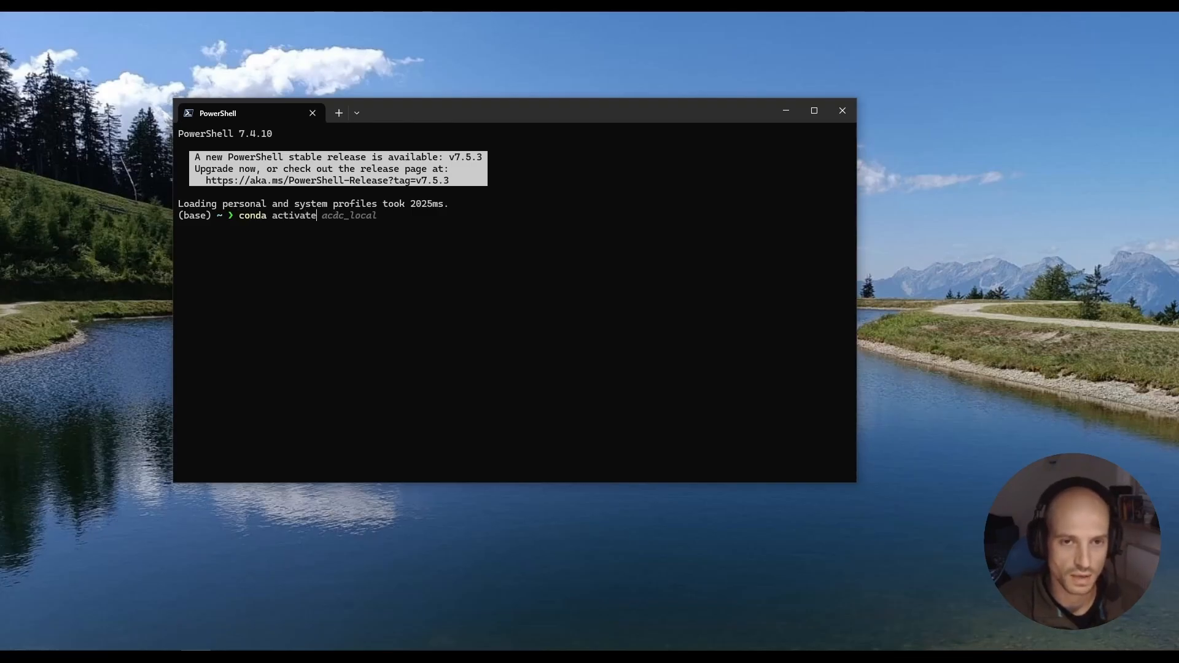
{"action": "type", "text": " acdc"}
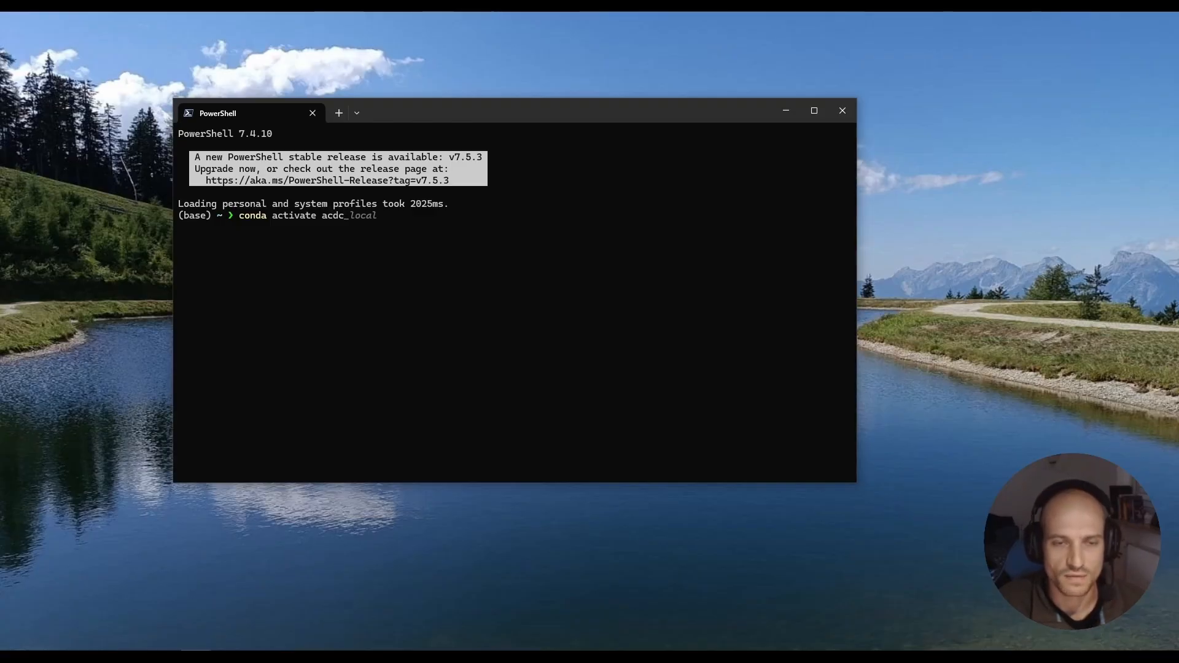
{"action": "key", "text": "Return"}
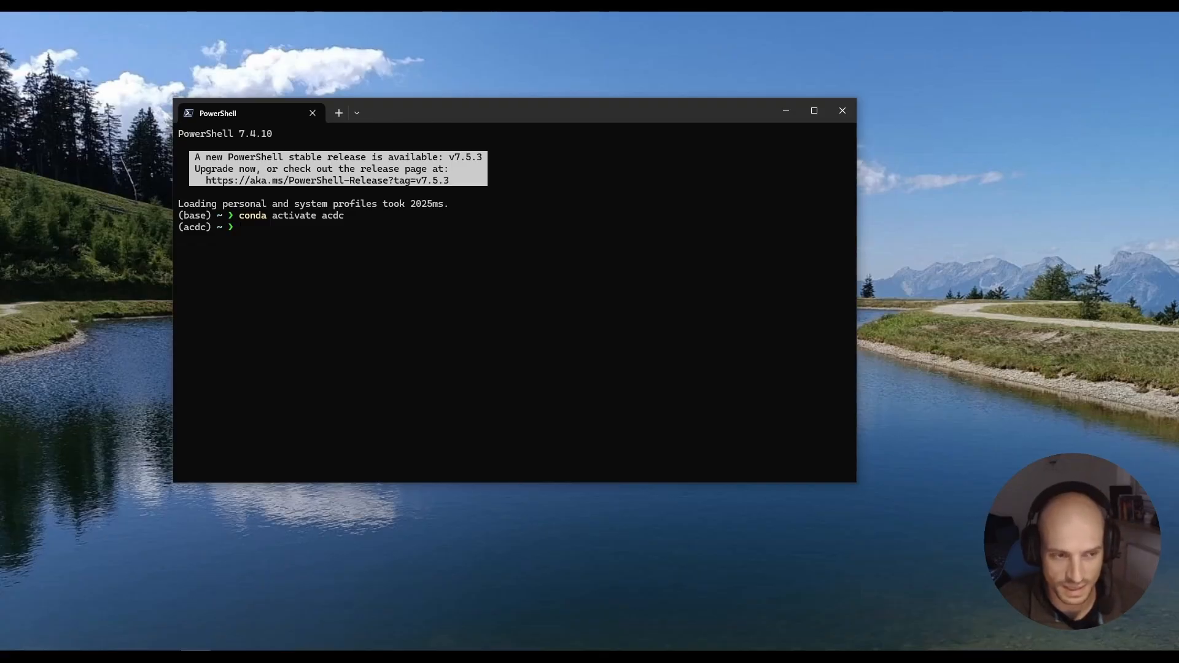
Discard the partially entered spotmax command and launch Cell-ACDC with the acdc command.
{"action": "type", "text": "spotma"}
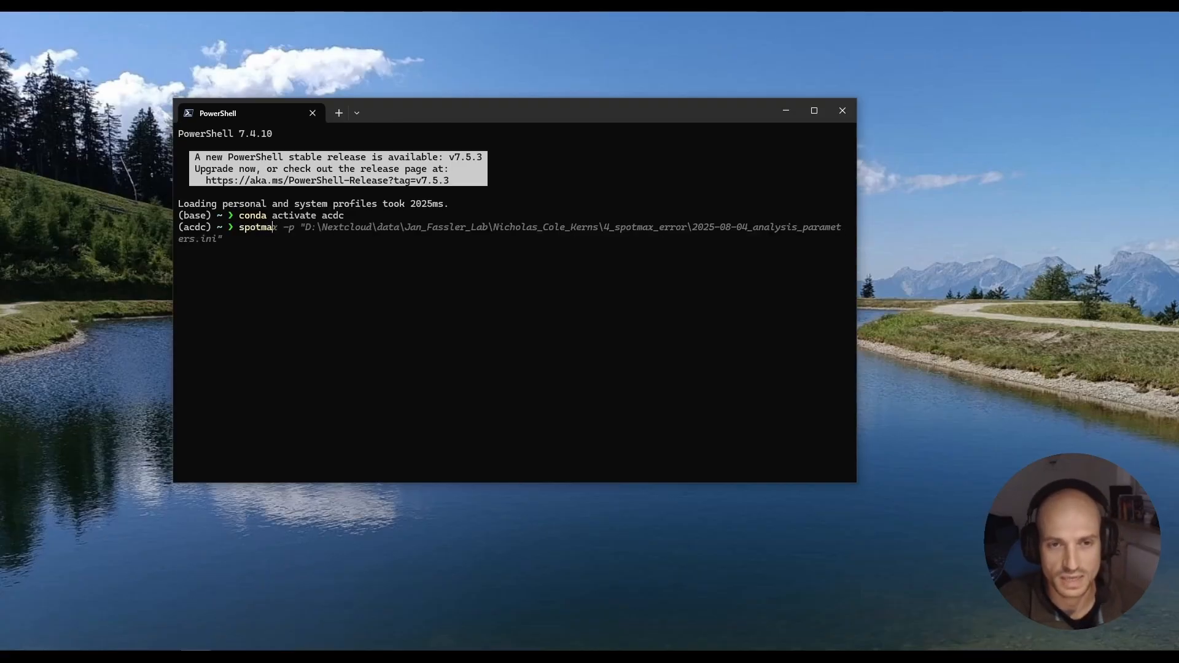
{"action": "key", "text": "Escape"}
{"action": "type", "text": "acdc"}
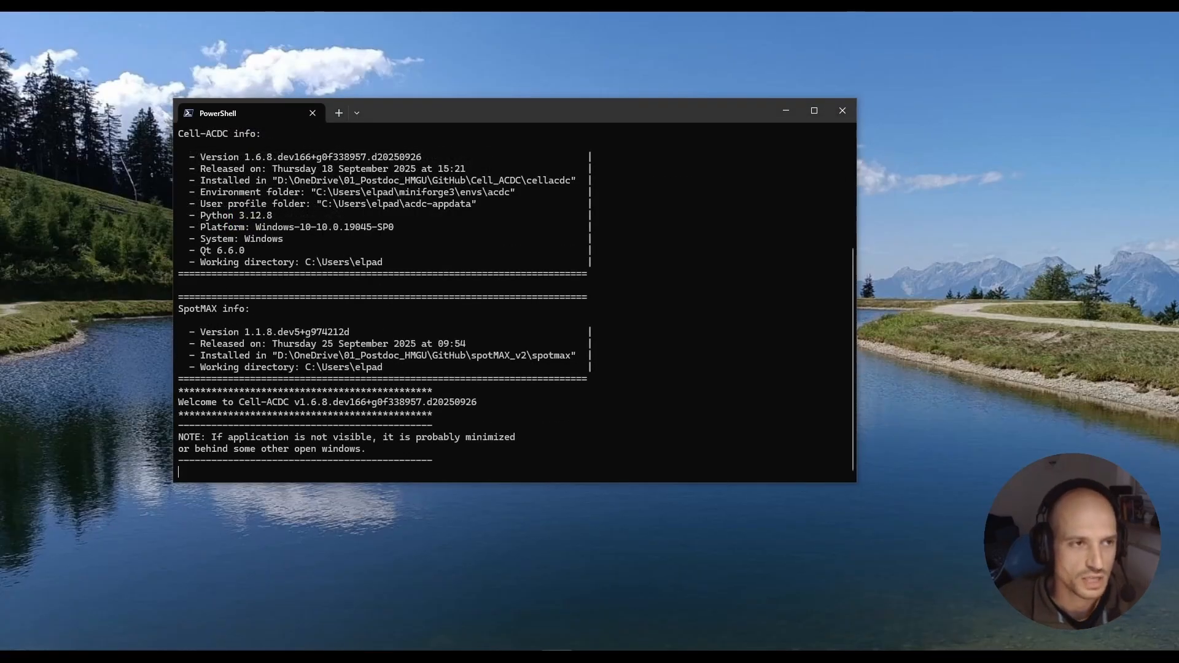
Arrange the PowerShell and Cell-ACDC windows side by side so they do not overlap.
{"action": "left_click_drag", "start_coordinate": [795, 103], "coordinate": [881, 89]}
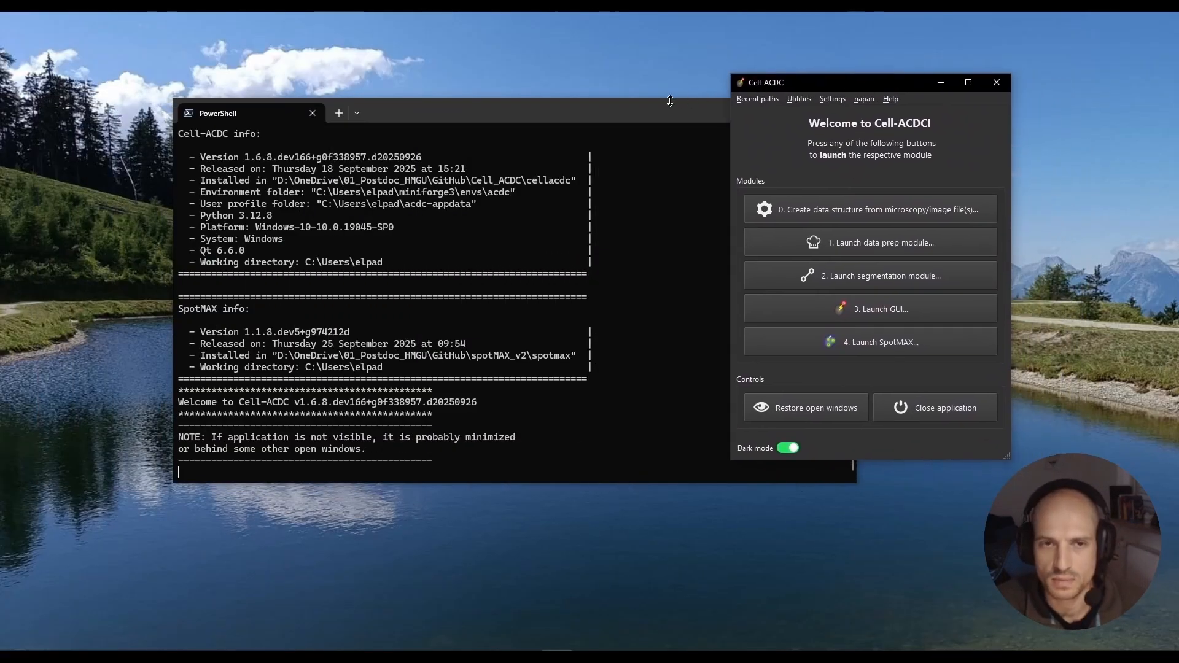
{"action": "left_click_drag", "start_coordinate": [610, 115], "coordinate": [557, 103]}
{"action": "left_click", "coordinate": [857, 90]}
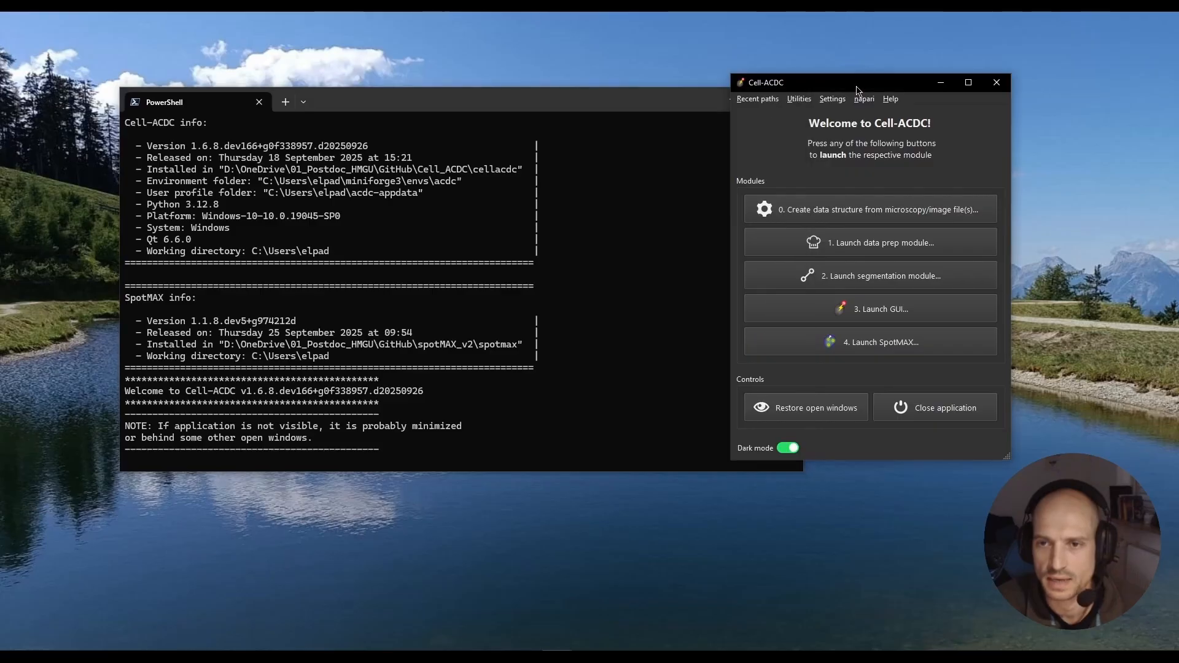
{"action": "left_click_drag", "start_coordinate": [857, 90], "coordinate": [908, 64]}
{"action": "left_click_drag", "start_coordinate": [640, 105], "coordinate": [557, 86]}
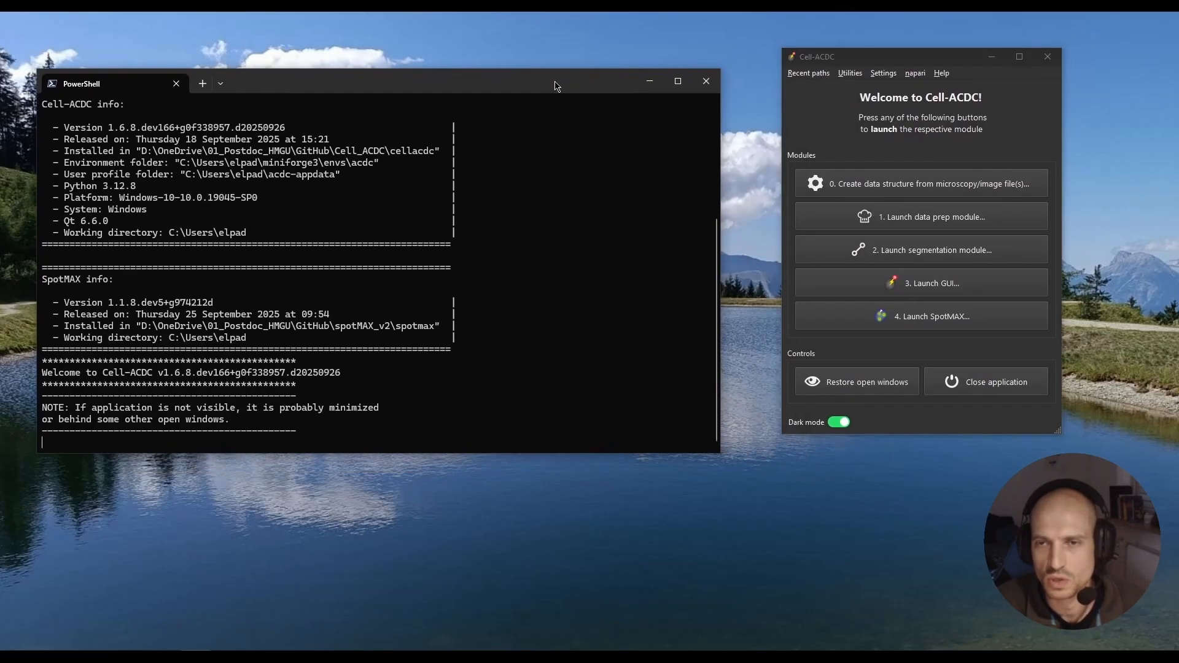
{"action": "left_click", "coordinate": [891, 65]}
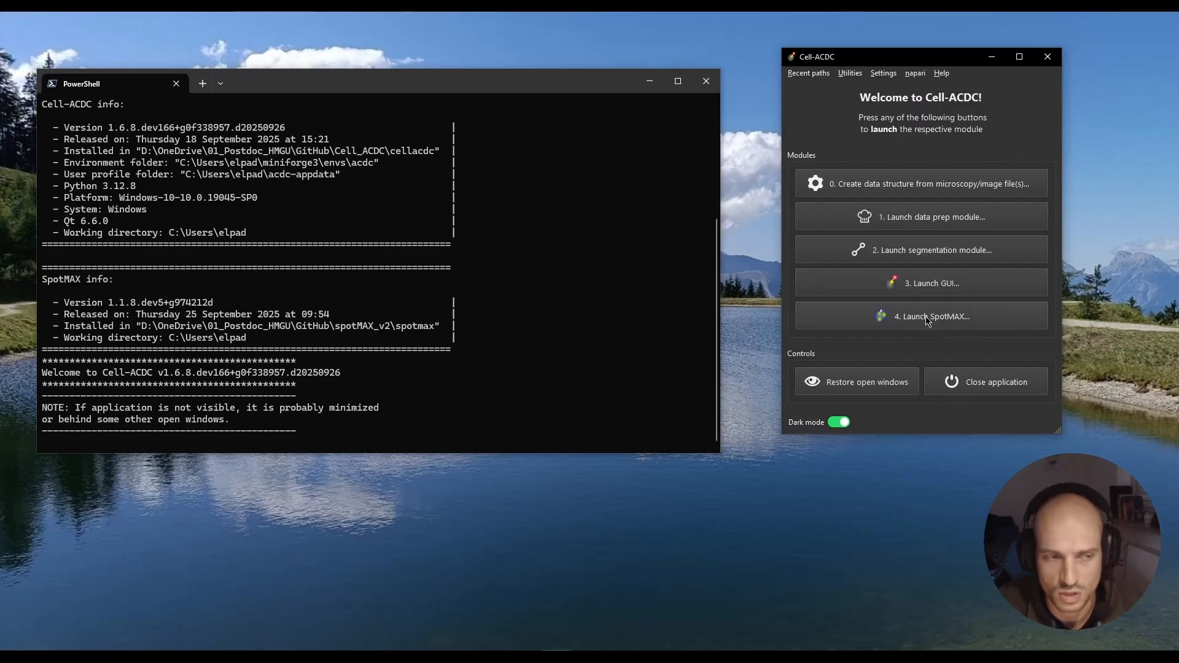
Review the startup log in the terminal and launch the SpotMAX module from Cell-ACDC.
{"action": "scroll", "coordinate": [368, 355], "scroll_direction": "up", "scroll_amount": 4}
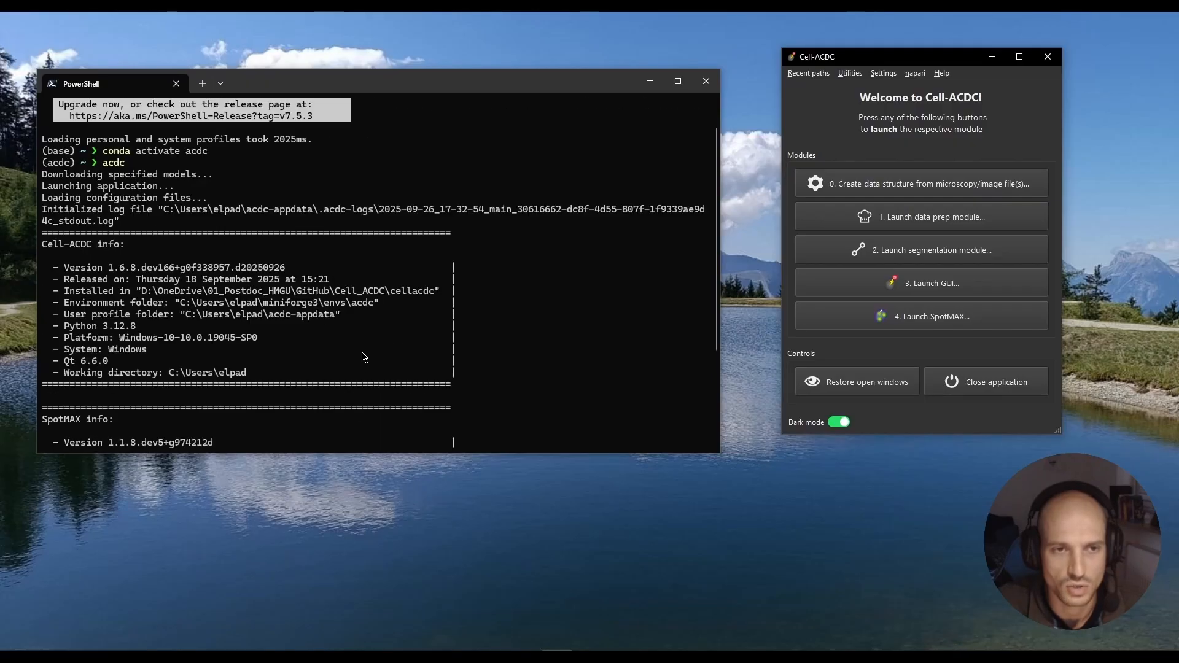
{"action": "scroll", "coordinate": [365, 358], "scroll_direction": "down", "scroll_amount": 4}
{"action": "scroll", "coordinate": [365, 377], "scroll_direction": "up", "scroll_amount": 5}
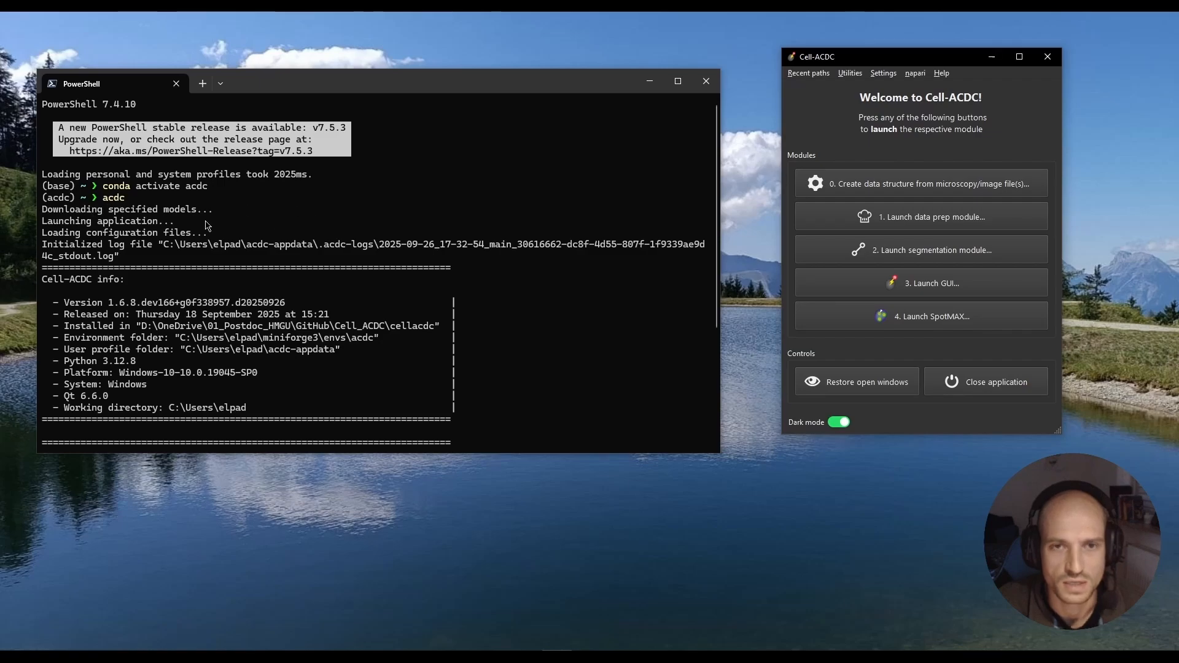
{"action": "scroll", "coordinate": [72, 239], "scroll_direction": "down", "scroll_amount": 5}
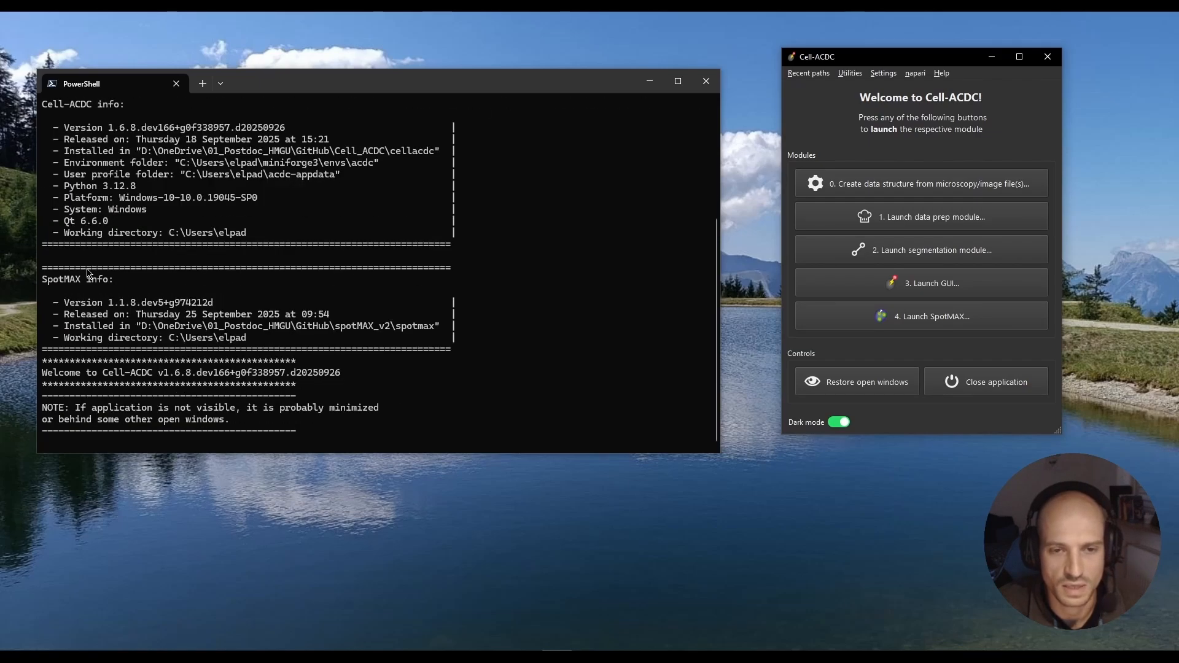
{"action": "left_click", "coordinate": [902, 315]}
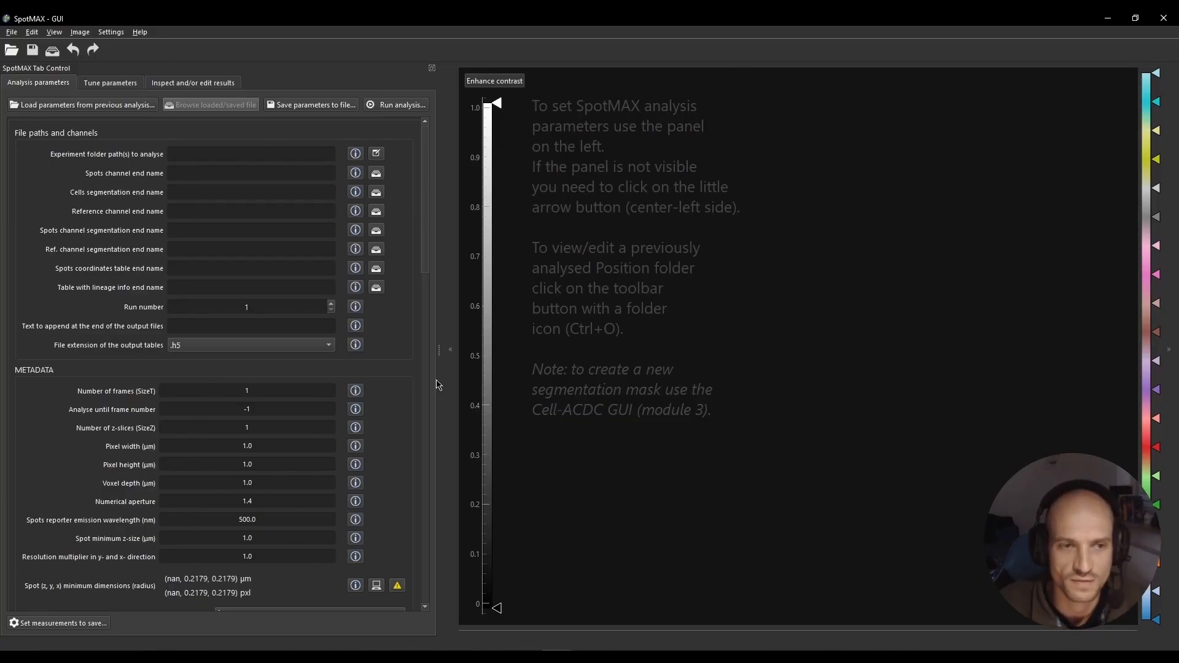
Hide and restore the SpotMAX side panel, and examine its analysis parameter sections from File paths and channels to Configuration.
{"action": "left_click", "coordinate": [451, 355]}
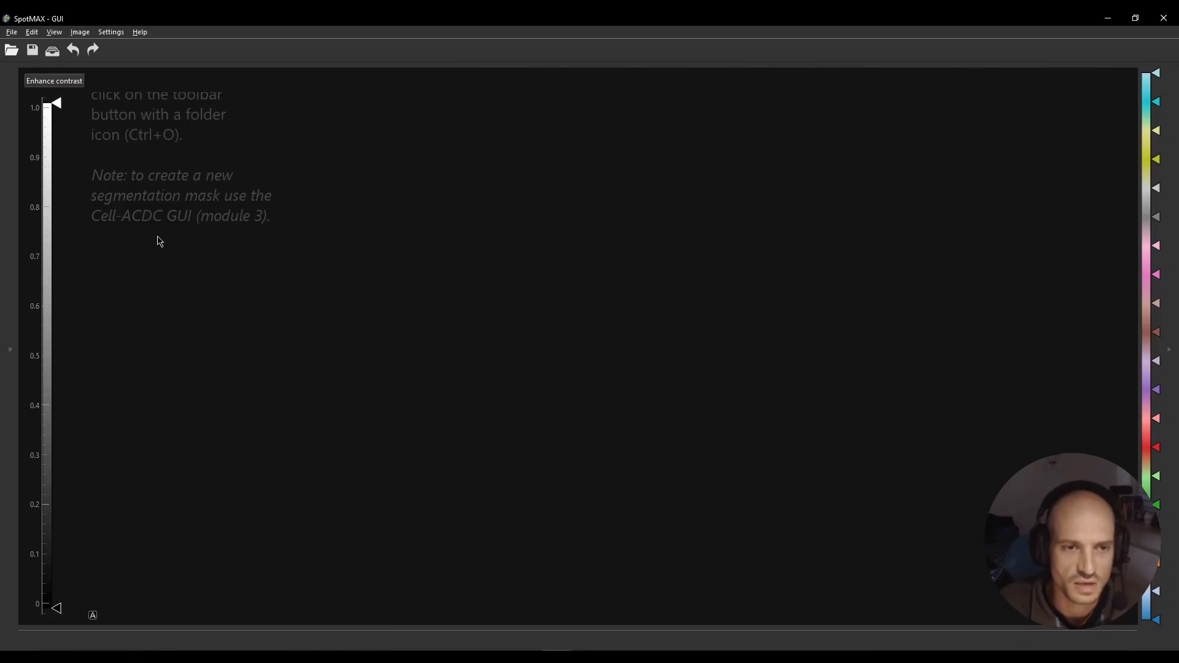
{"action": "left_click", "coordinate": [10, 350]}
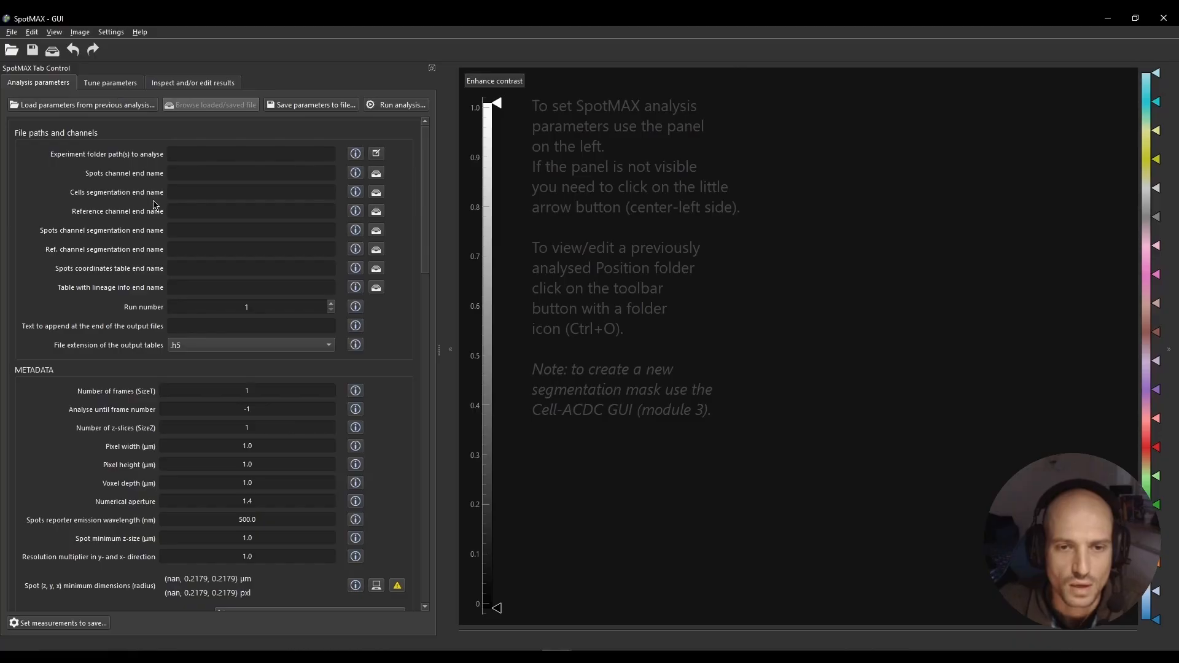
{"action": "scroll", "coordinate": [173, 287], "scroll_direction": "down", "scroll_amount": 5}
{"action": "scroll", "coordinate": [114, 299], "scroll_direction": "down", "scroll_amount": 20}
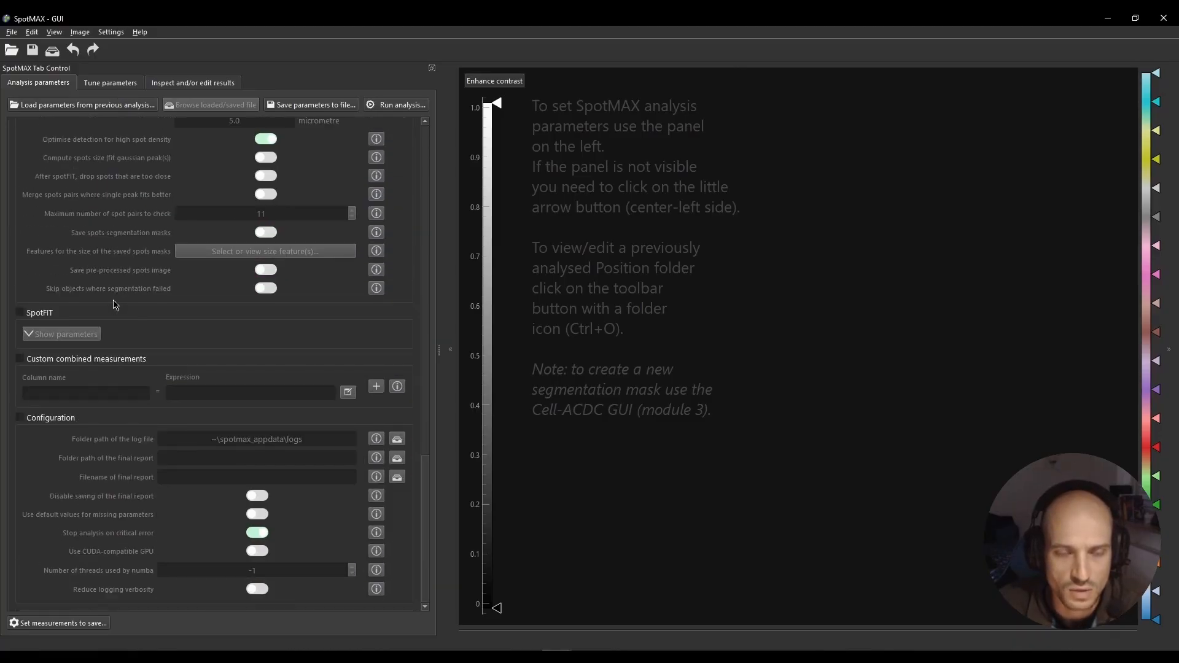
{"action": "scroll", "coordinate": [114, 305], "scroll_direction": "up", "scroll_amount": 15}
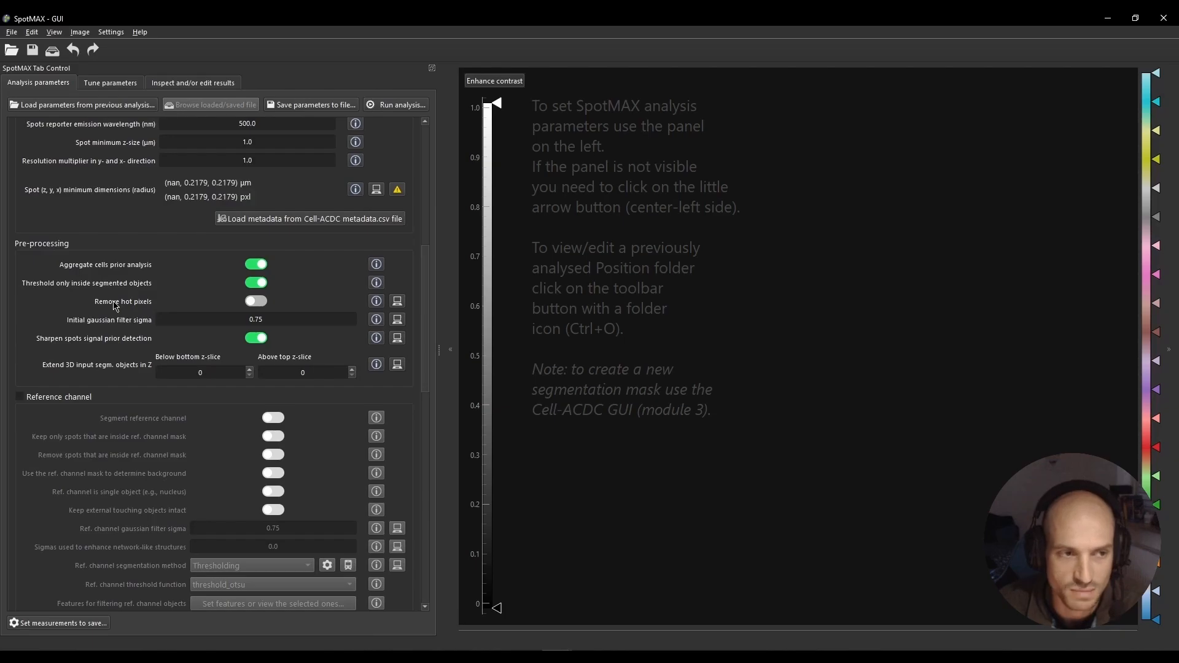
{"action": "scroll", "coordinate": [114, 305], "scroll_direction": "up", "scroll_amount": 10}
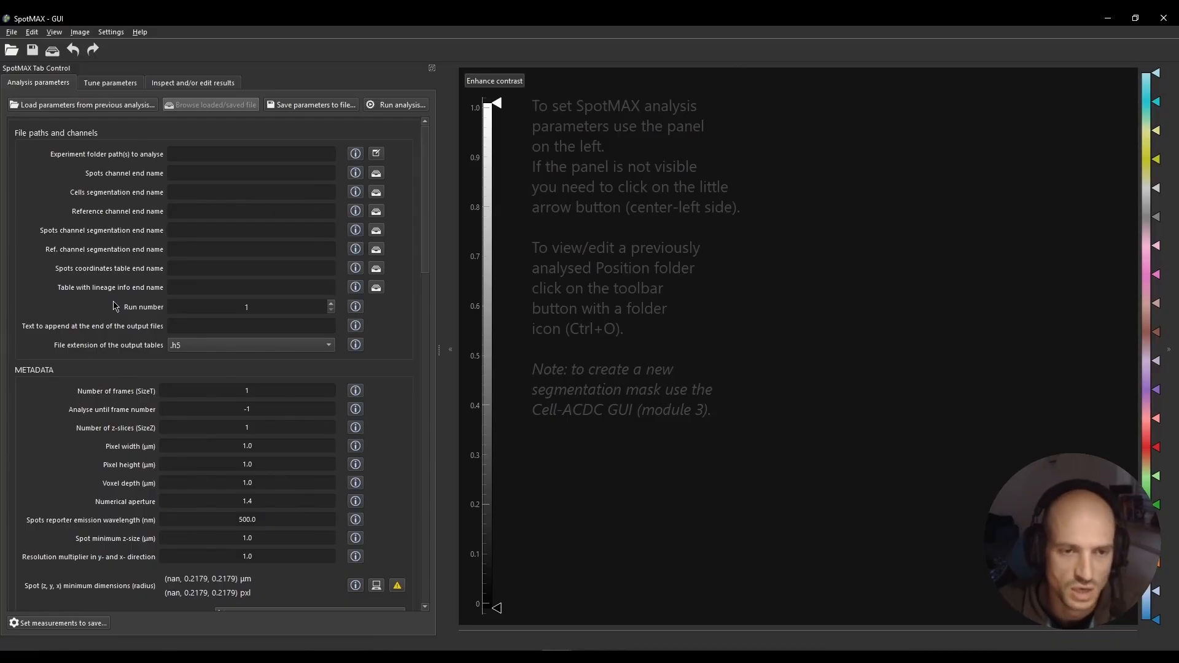
{"action": "scroll", "coordinate": [99, 507], "scroll_direction": "down", "scroll_amount": 1}
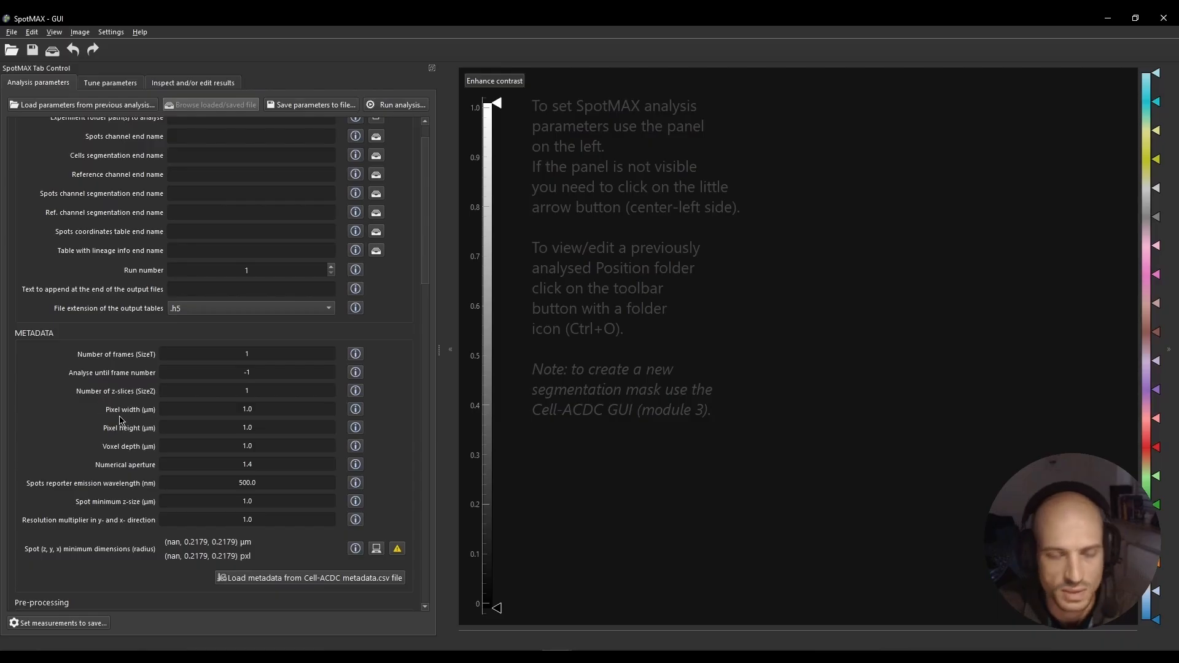
{"action": "scroll", "coordinate": [122, 413], "scroll_direction": "down", "scroll_amount": 5}
{"action": "scroll", "coordinate": [122, 413], "scroll_direction": "down", "scroll_amount": 2}
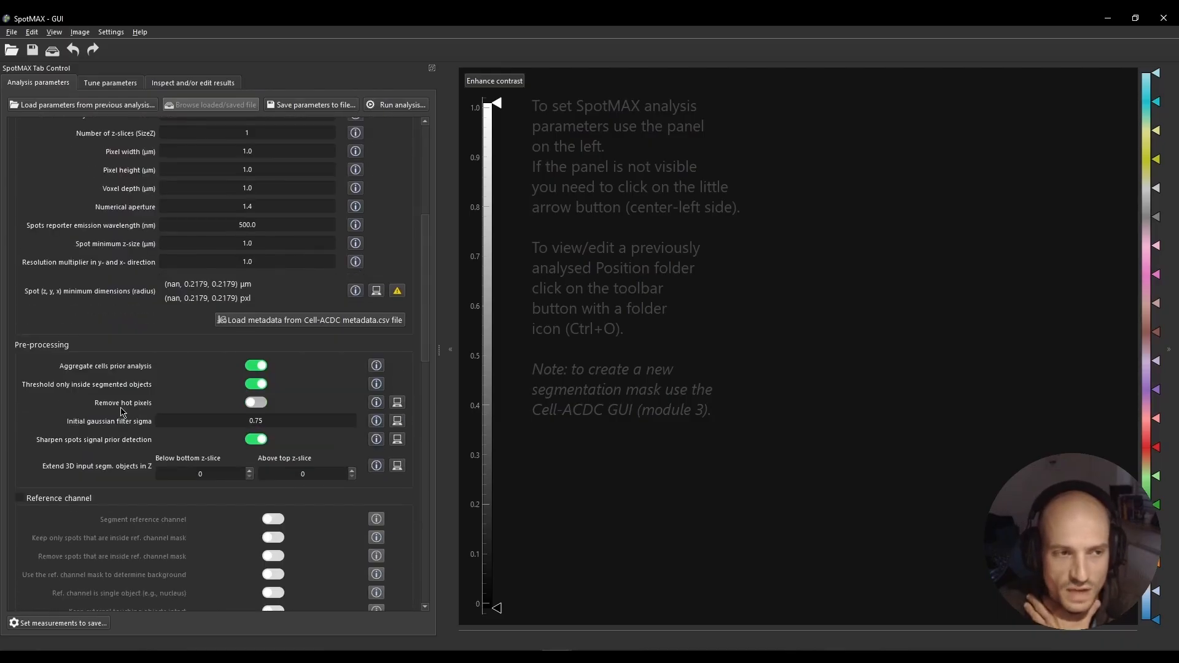
{"action": "scroll", "coordinate": [122, 413], "scroll_direction": "up", "scroll_amount": 3}
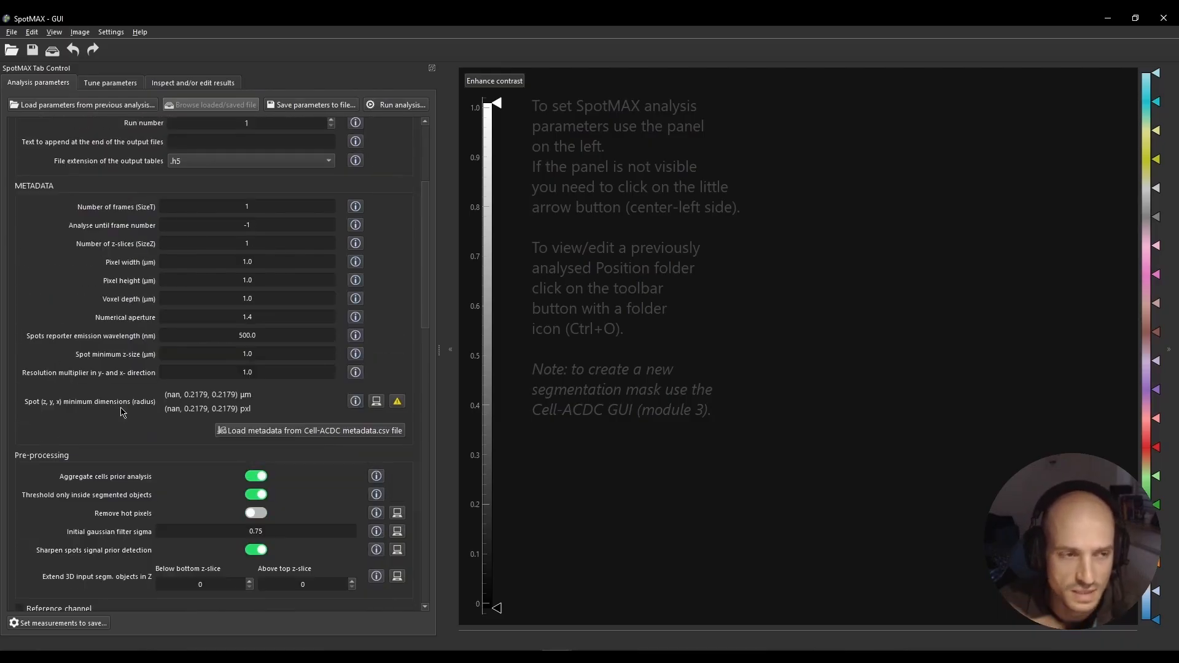
{"action": "scroll", "coordinate": [122, 413], "scroll_direction": "up", "scroll_amount": 3}
{"action": "scroll", "coordinate": [122, 414], "scroll_direction": "up", "scroll_amount": 2}
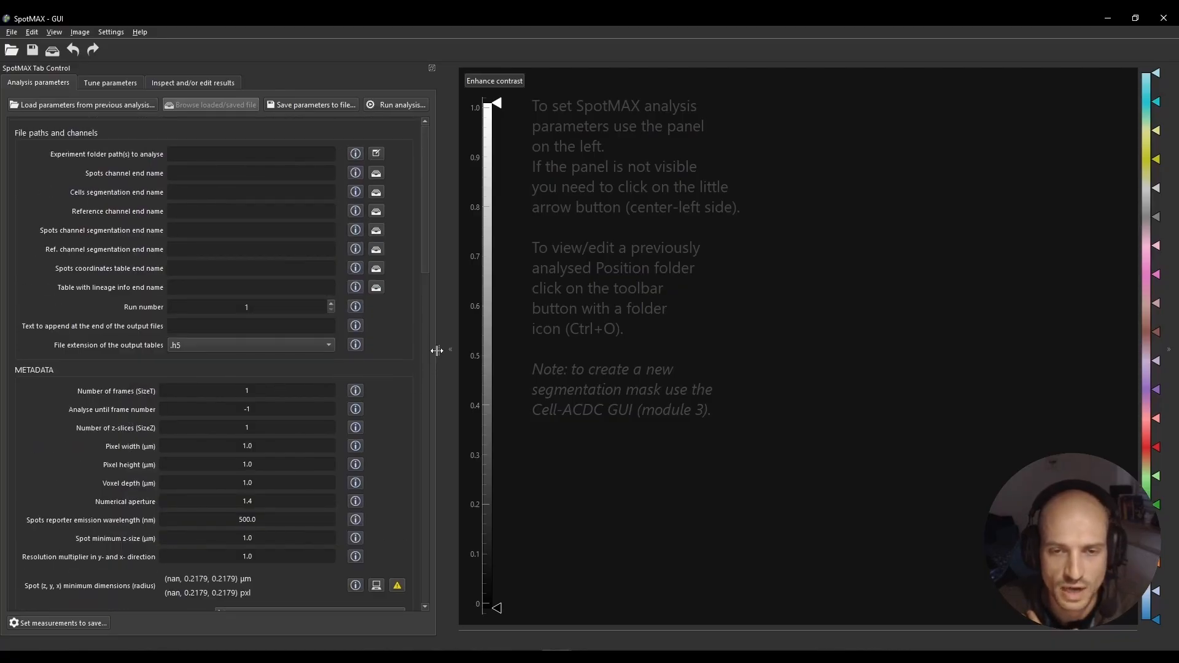
Widen the parameter panel slightly and read the description of the "Experiment folder path(s) to analyse" parameter.
{"action": "left_click_drag", "start_coordinate": [437, 350], "coordinate": [441, 351]}
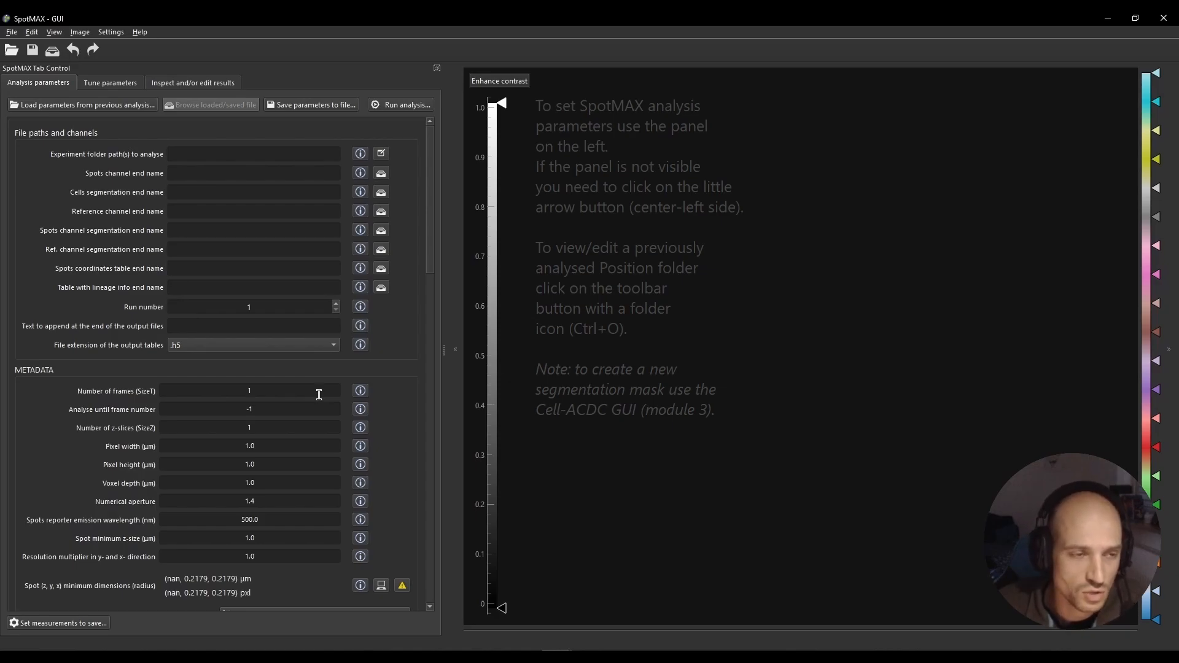
{"action": "left_click", "coordinate": [360, 154]}
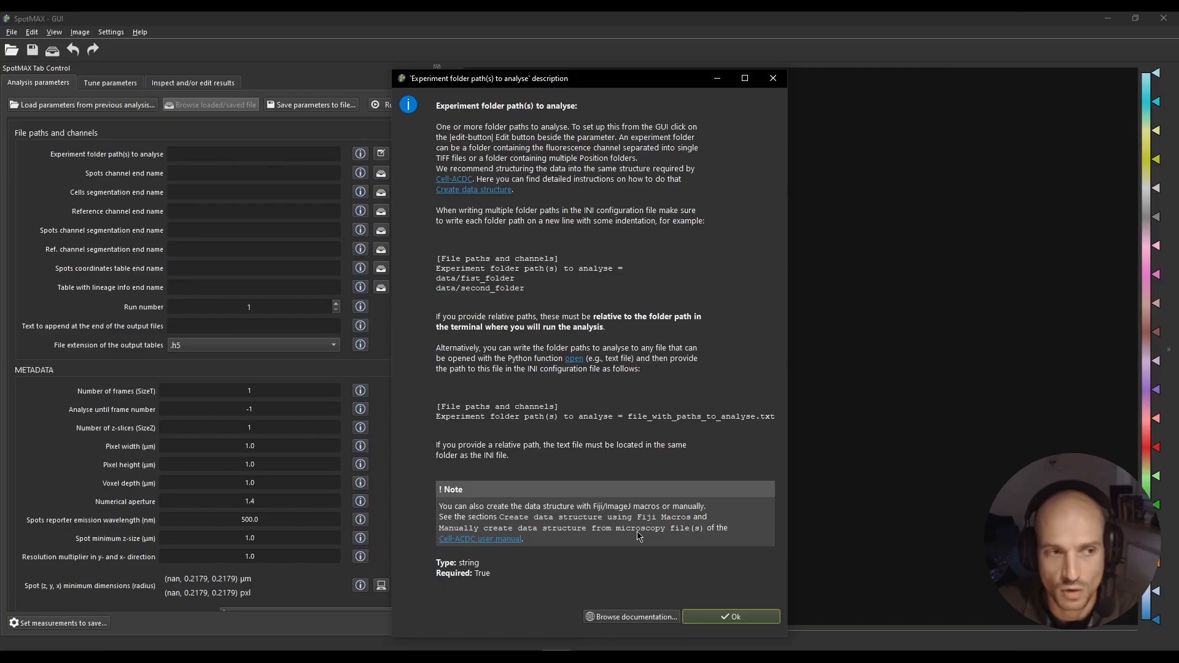
{"action": "left_click", "coordinate": [709, 619]}
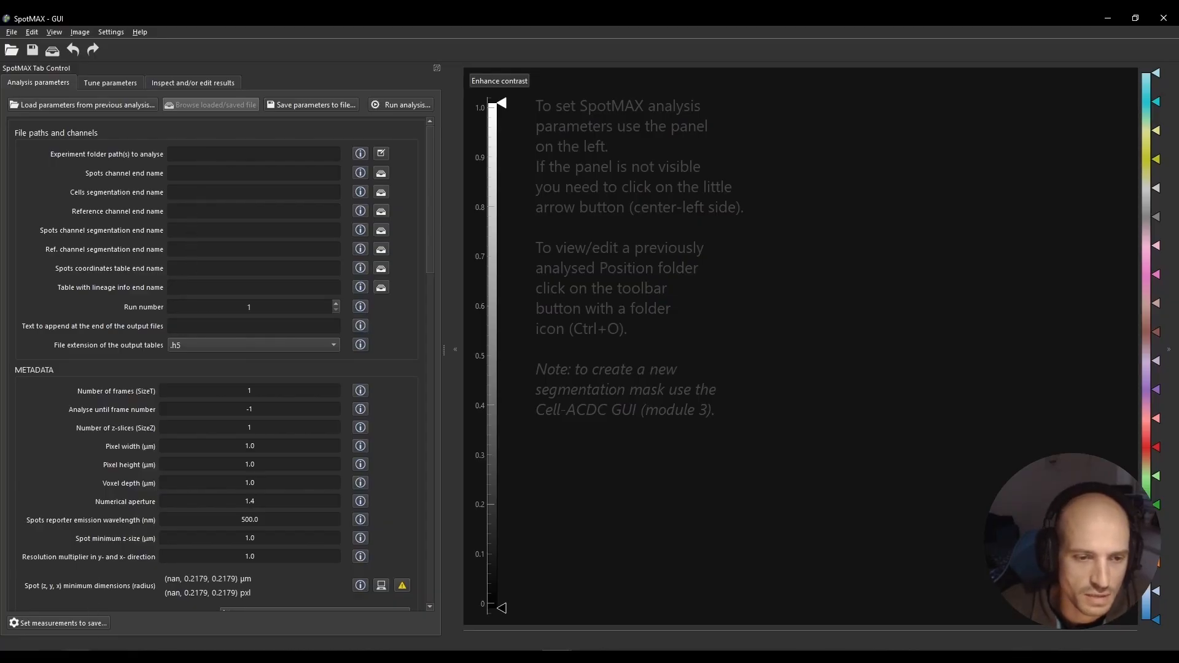
Switch to File Explorer and inspect the tutorials folder and the smFISH_yeast experiment folder inside it.
{"action": "left_click", "coordinate": [76, 657]}
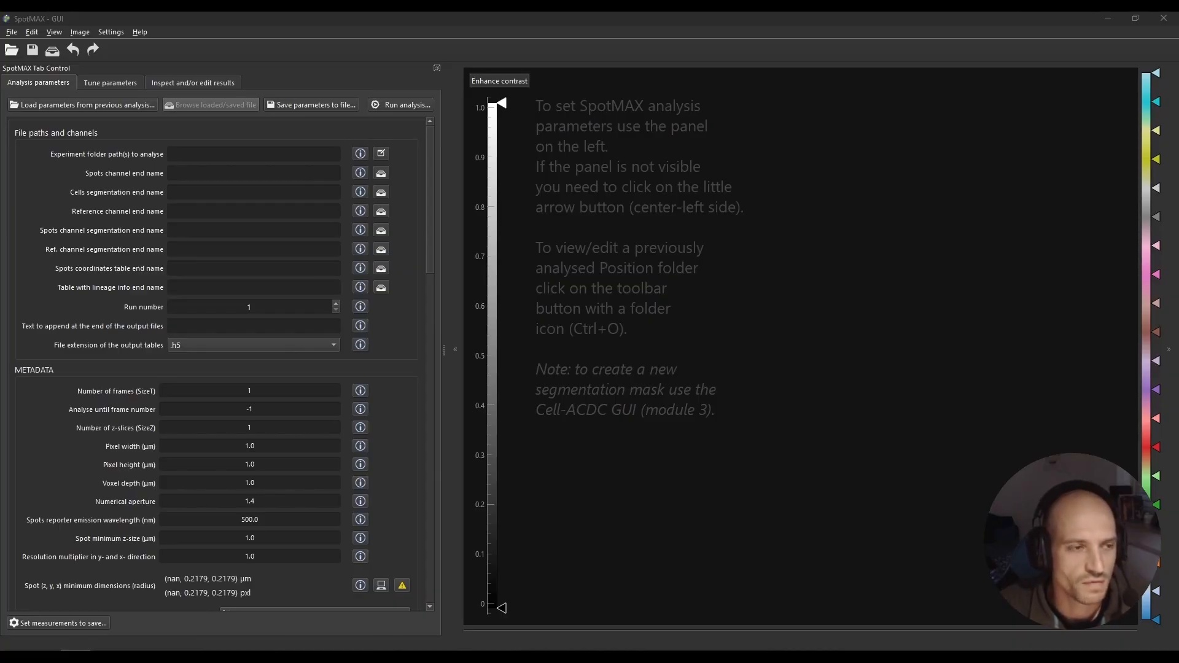
{"action": "left_click_drag", "start_coordinate": [0, 103], "coordinate": [171, 114]}
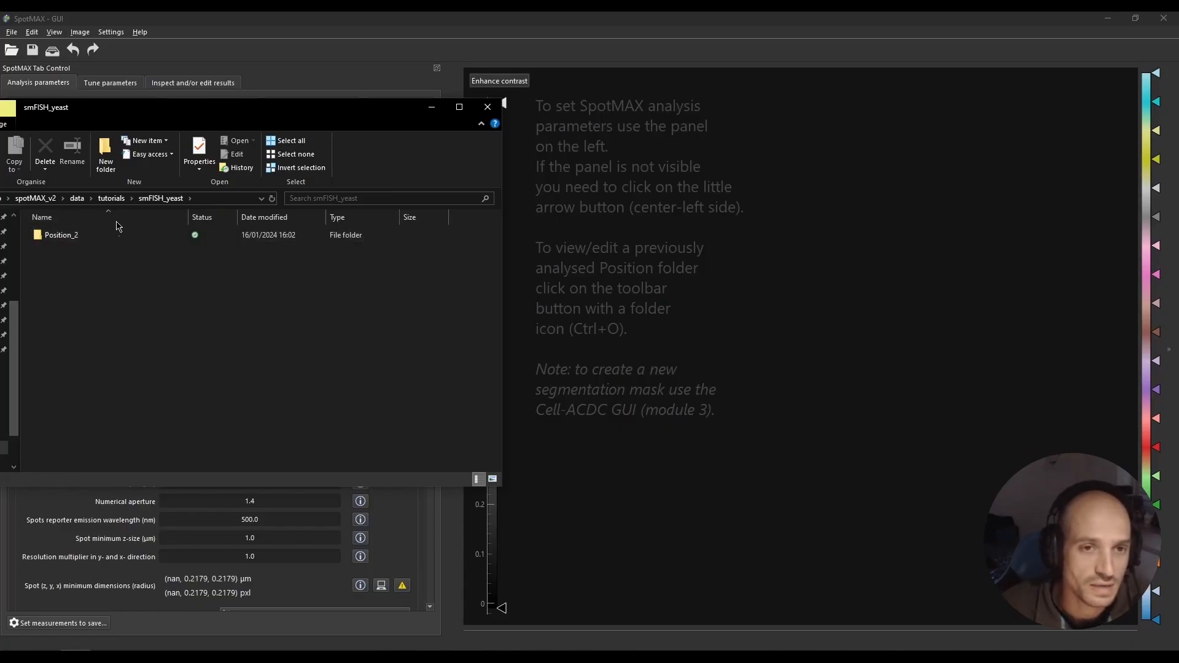
{"action": "left_click", "coordinate": [113, 199]}
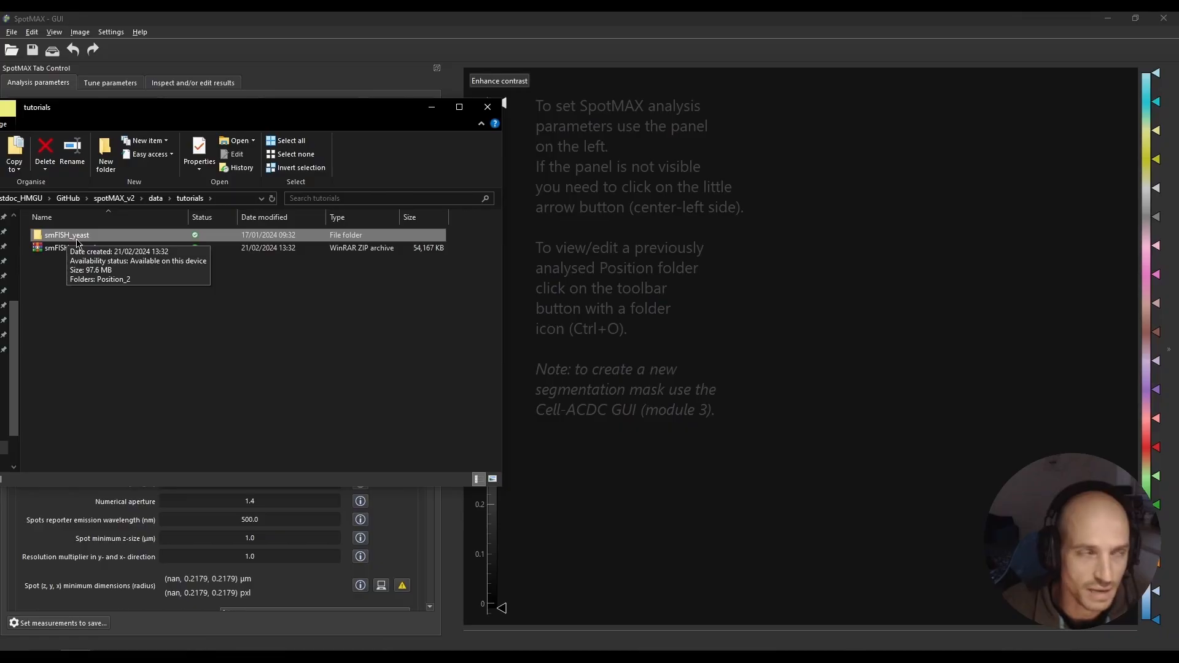
{"action": "double_click", "coordinate": [76, 238]}
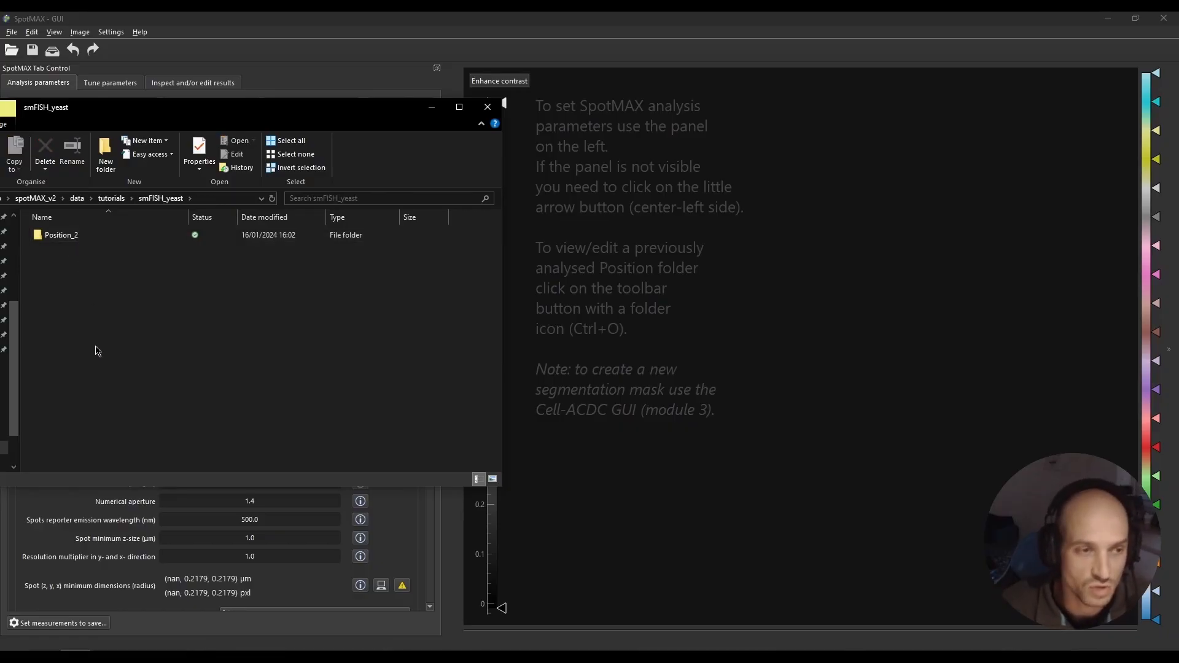
{"action": "left_click_drag", "start_coordinate": [231, 106], "coordinate": [0, 166]}
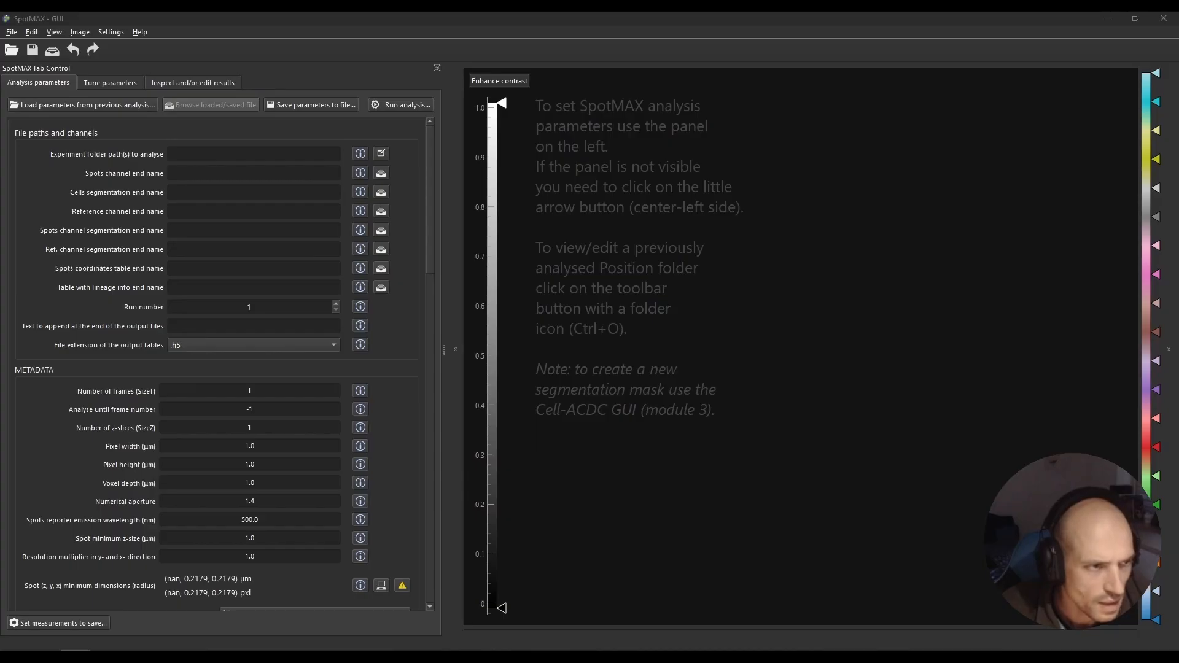
Show the contents of the Images folder inside Position_2, with full file names and the whole Explorer window visible.
{"action": "left_click_drag", "start_coordinate": [0, 161], "coordinate": [264, 162]}
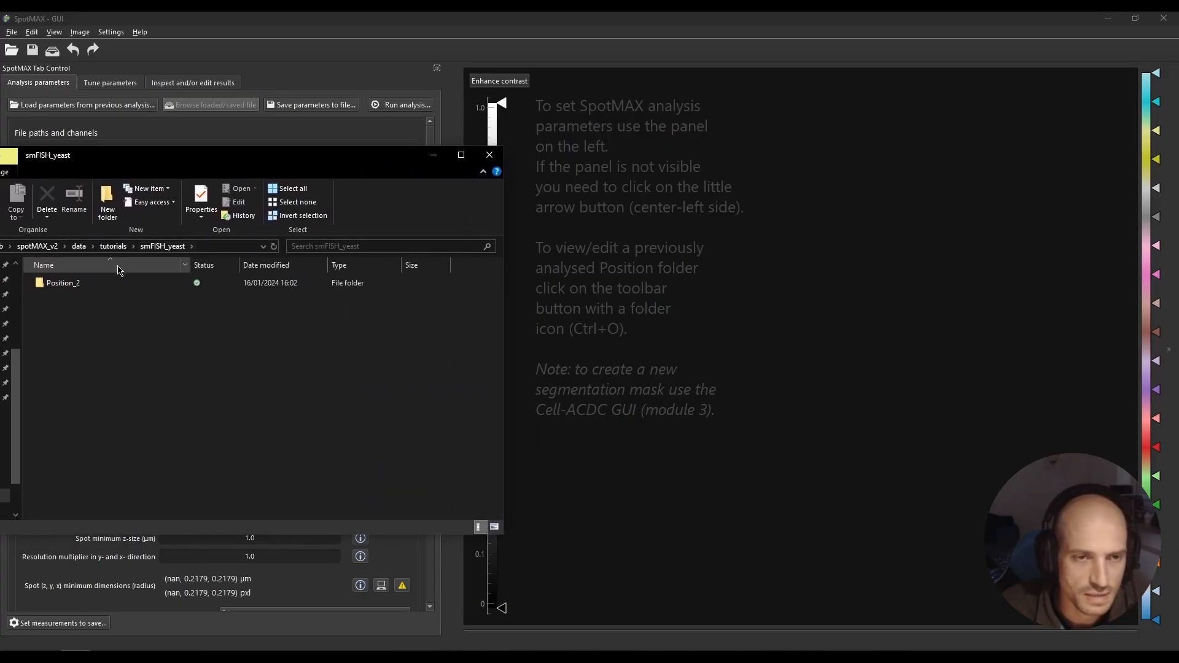
{"action": "double_click", "coordinate": [78, 282]}
{"action": "double_click", "coordinate": [81, 283]}
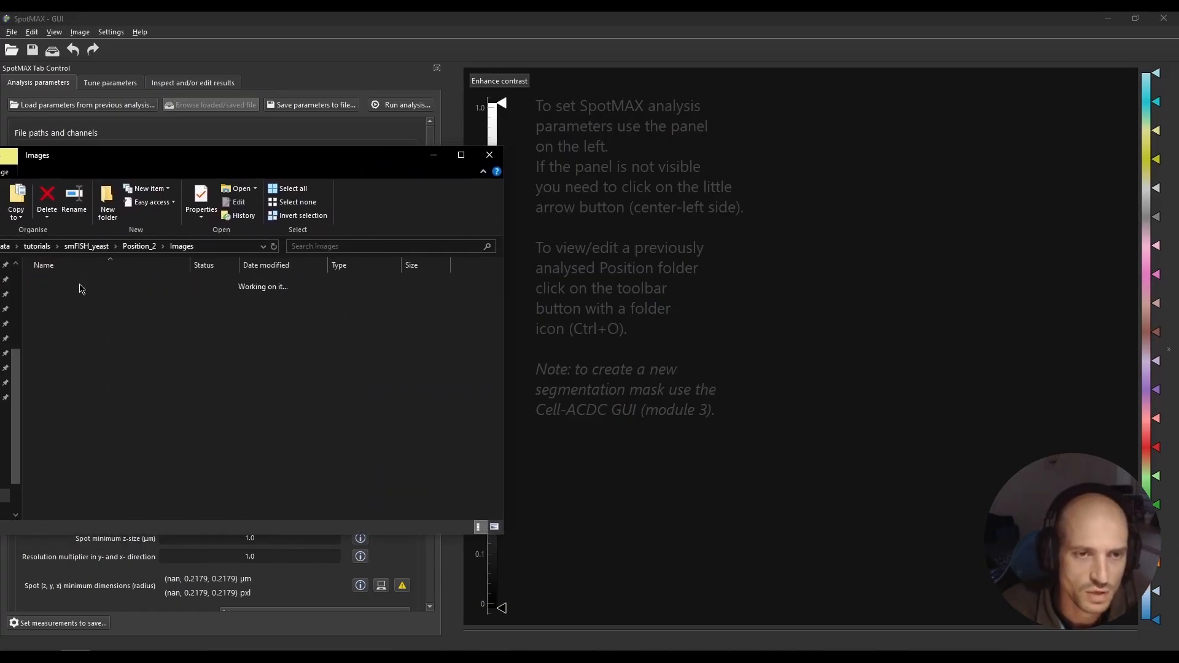
{"action": "left_click_drag", "start_coordinate": [190, 265], "coordinate": [300, 268]}
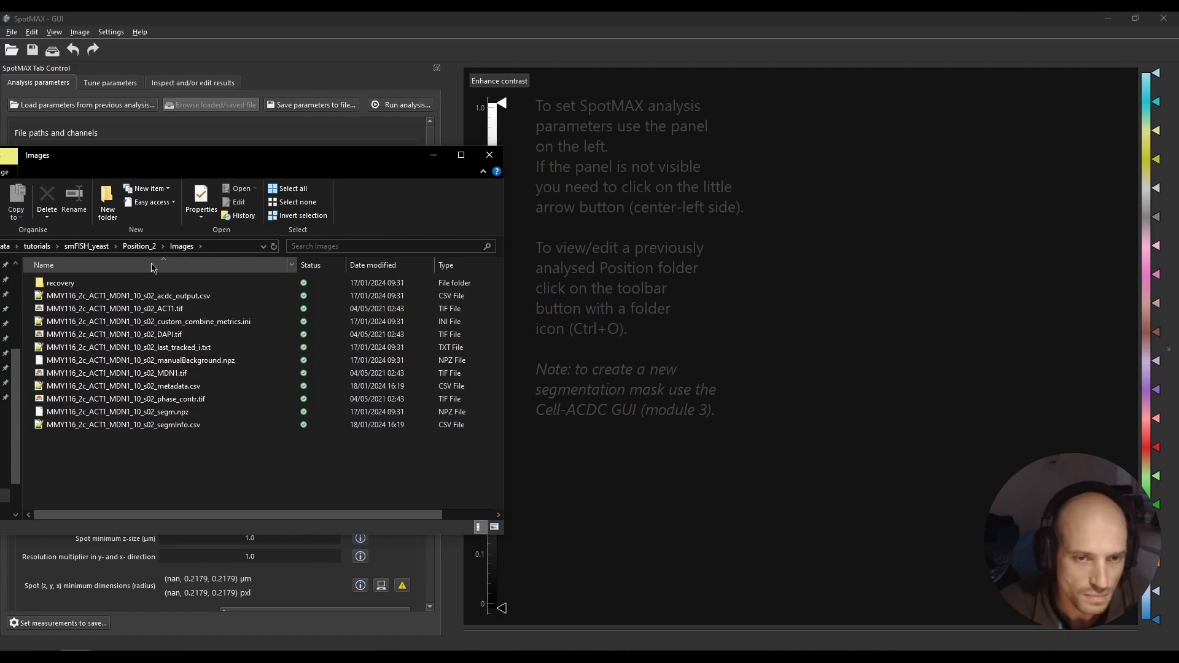
{"action": "left_click_drag", "start_coordinate": [348, 163], "coordinate": [543, 130]}
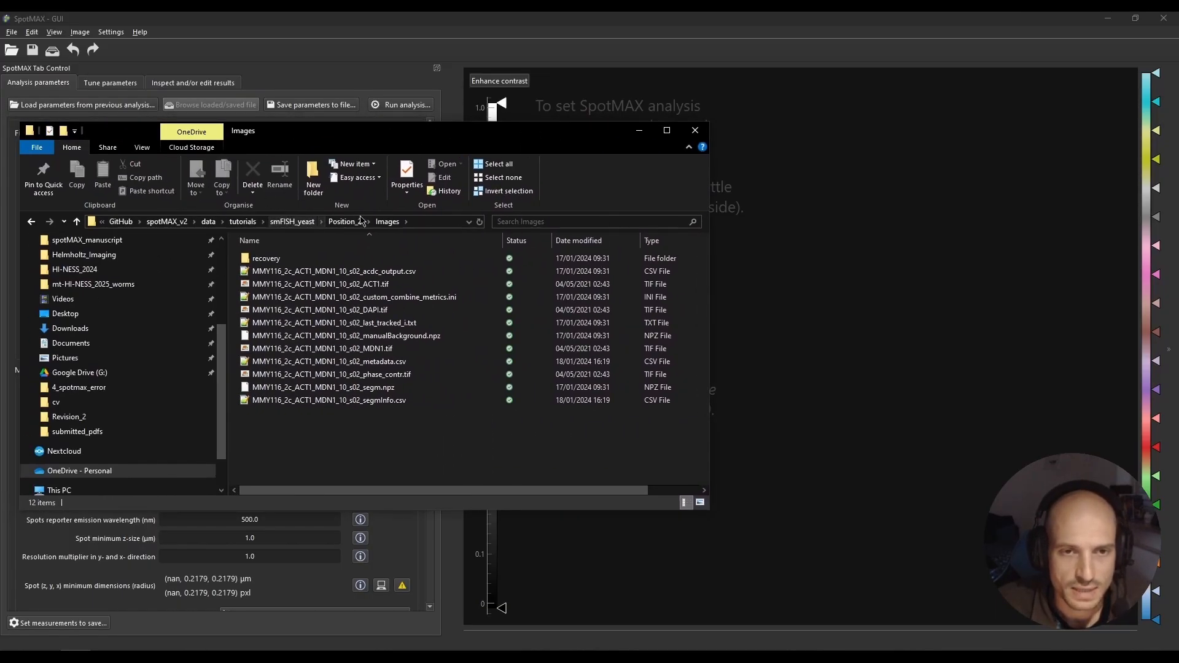
Return to SpotMAX and browse for an experiment folder to analyse, going to the Images folder of smFISH_yeast Position_2.
{"action": "left_click_drag", "start_coordinate": [433, 140], "coordinate": [0, 140]}
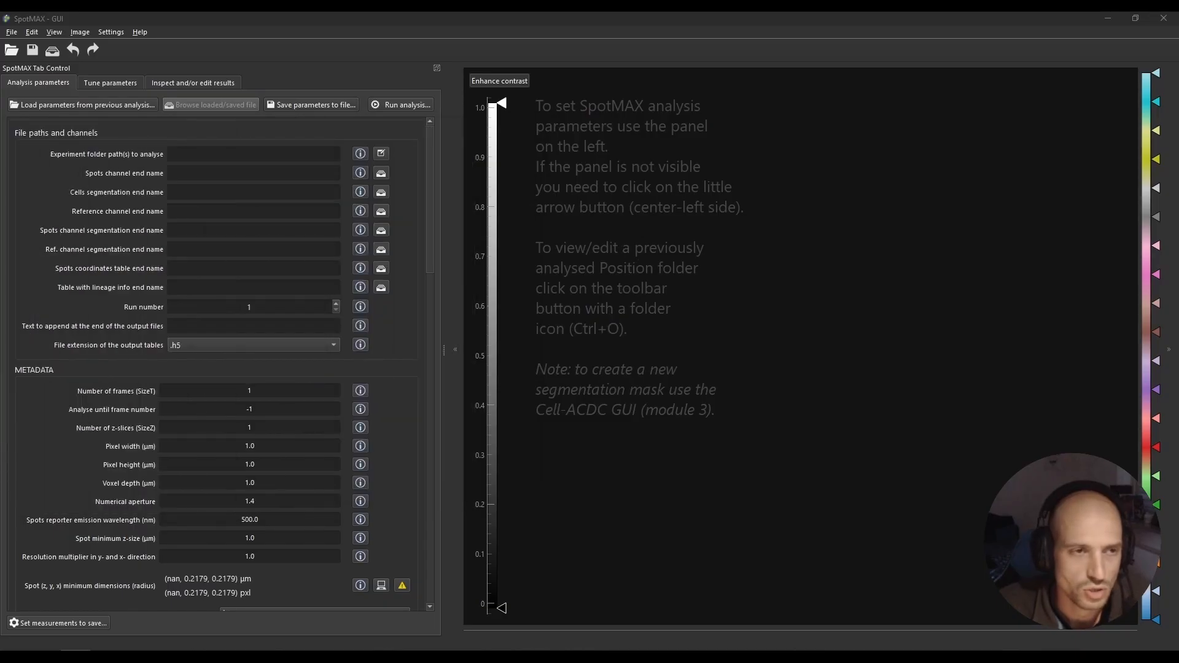
{"action": "left_click", "coordinate": [419, 151]}
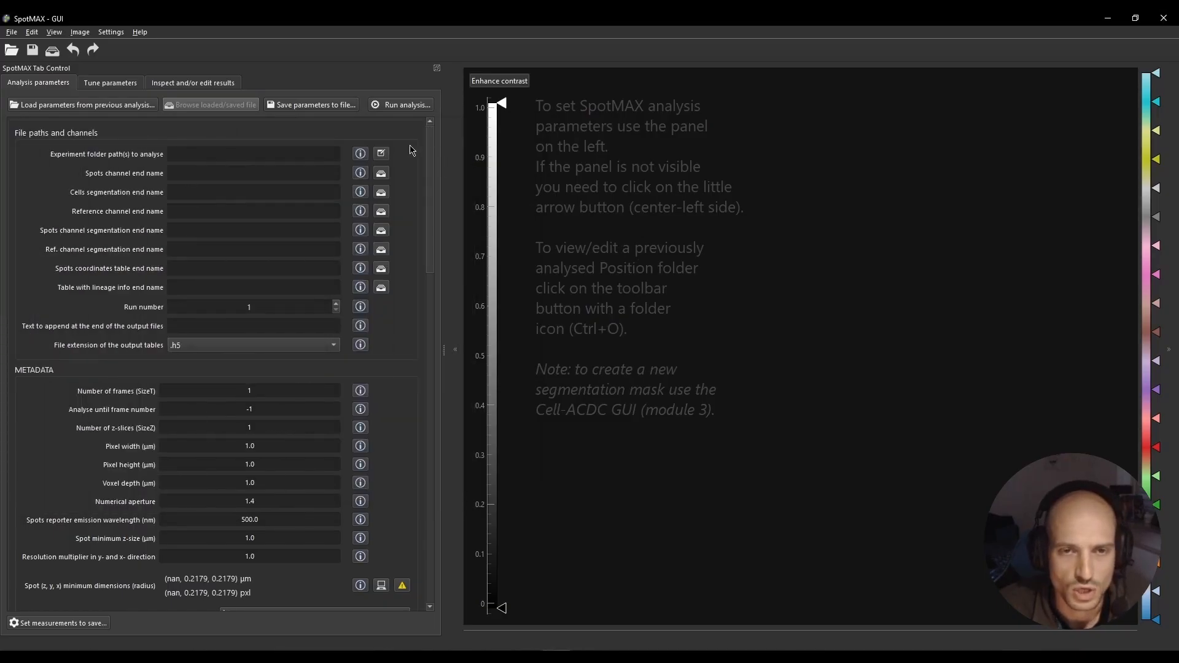
{"action": "left_click", "coordinate": [381, 154]}
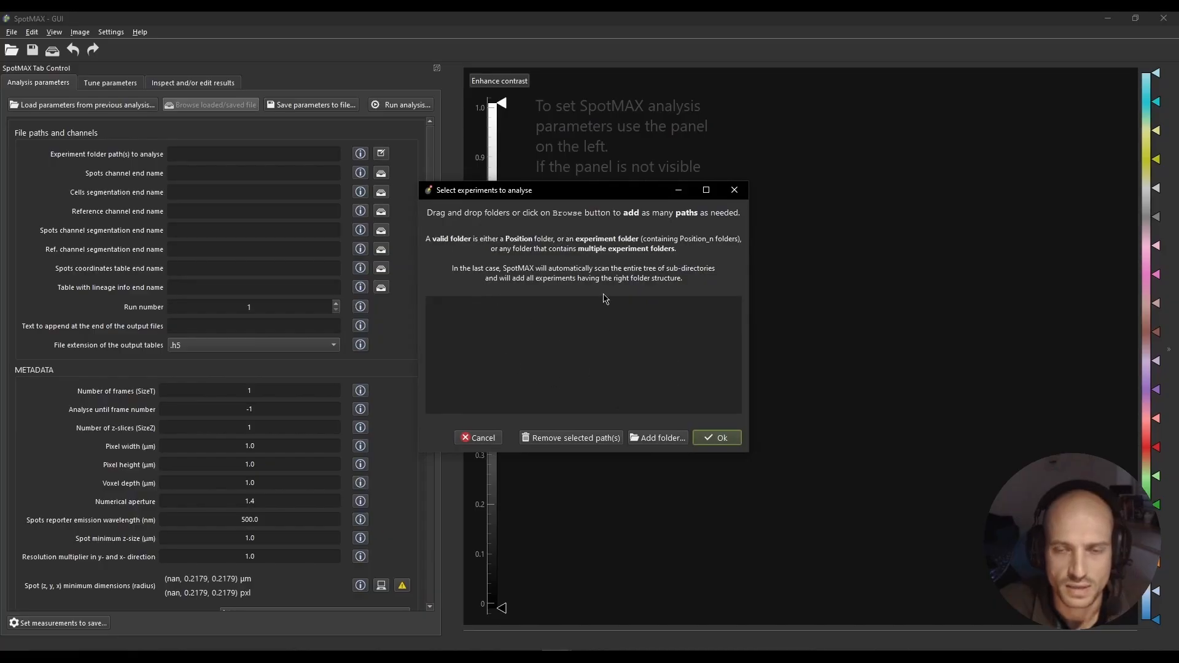
{"action": "left_click", "coordinate": [652, 441]}
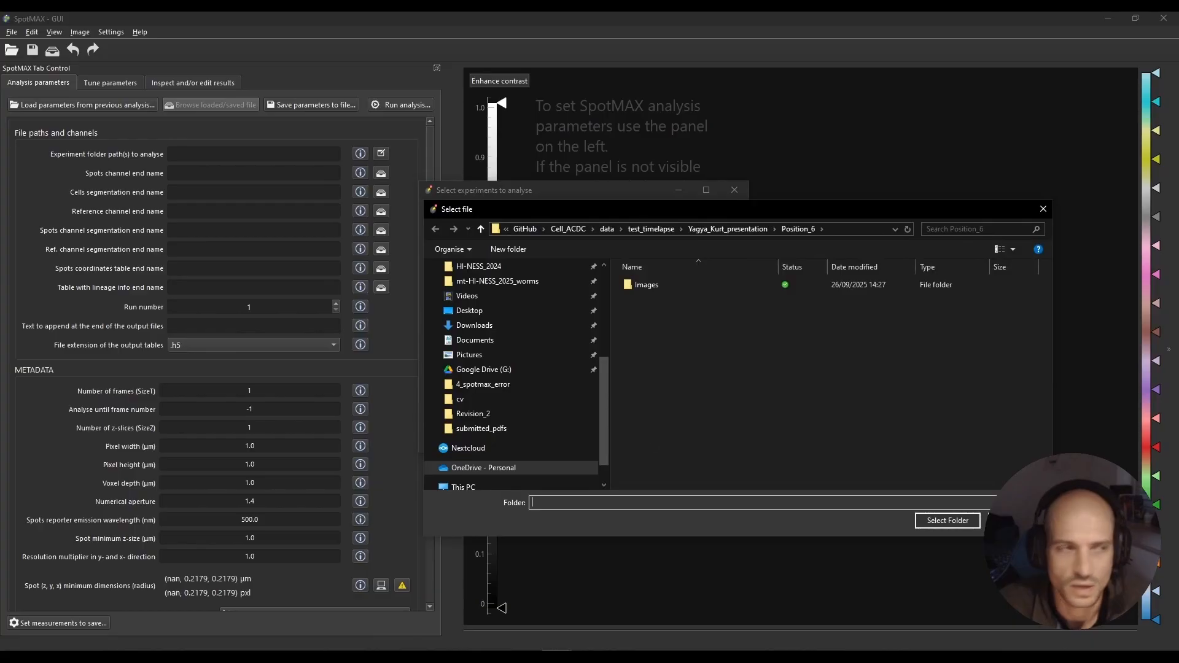
{"action": "left_click", "coordinate": [849, 224]}
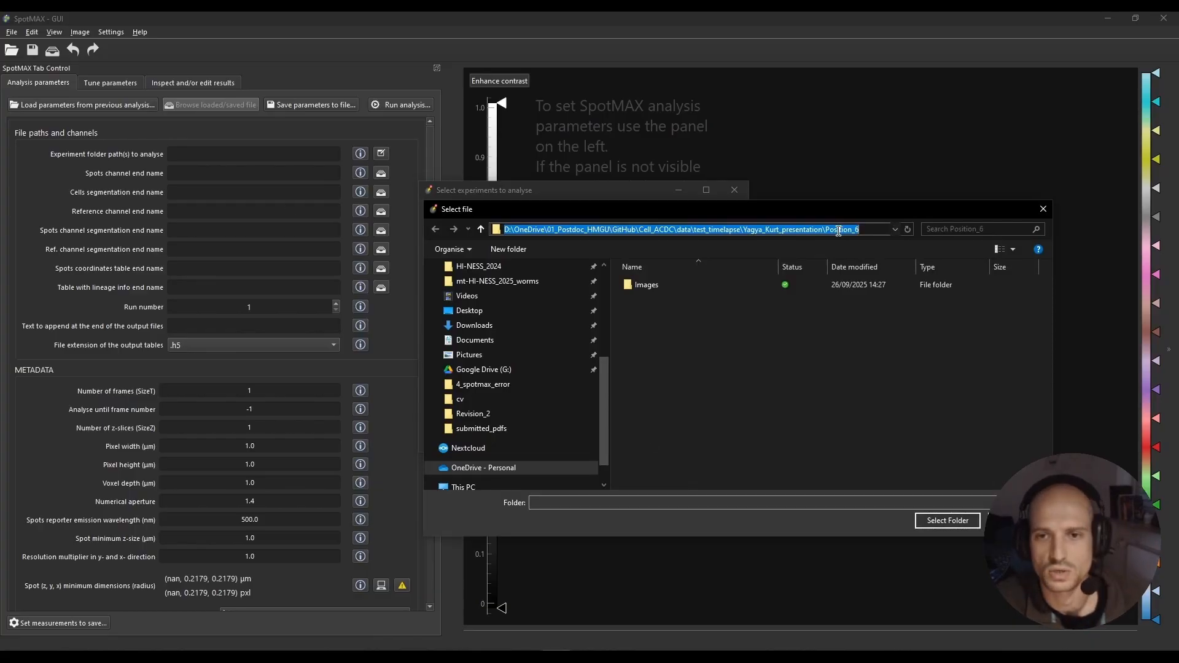
{"action": "key", "text": "ctrl+v"}
{"action": "key", "text": "Return"}
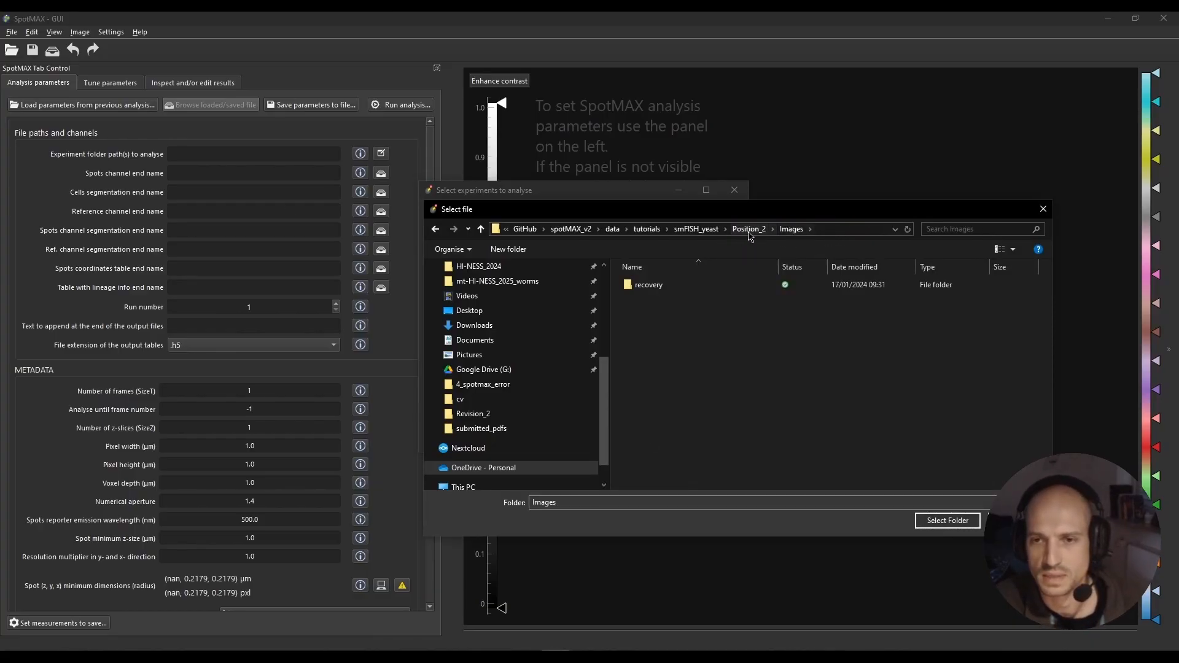
Review the folder levels from tutorials down to Images, and add the smFISH_yeast folder to the experiments to analyse.
{"action": "left_click", "coordinate": [720, 232]}
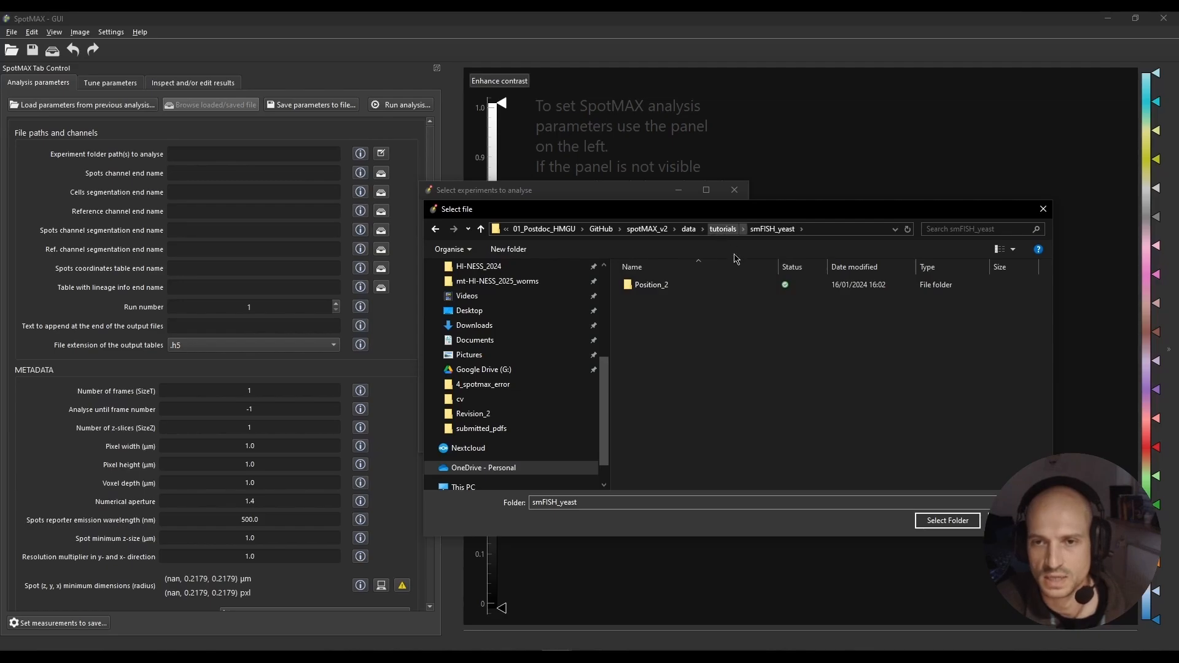
{"action": "left_click", "coordinate": [723, 229]}
{"action": "left_click", "coordinate": [666, 293]}
{"action": "double_click", "coordinate": [666, 293]}
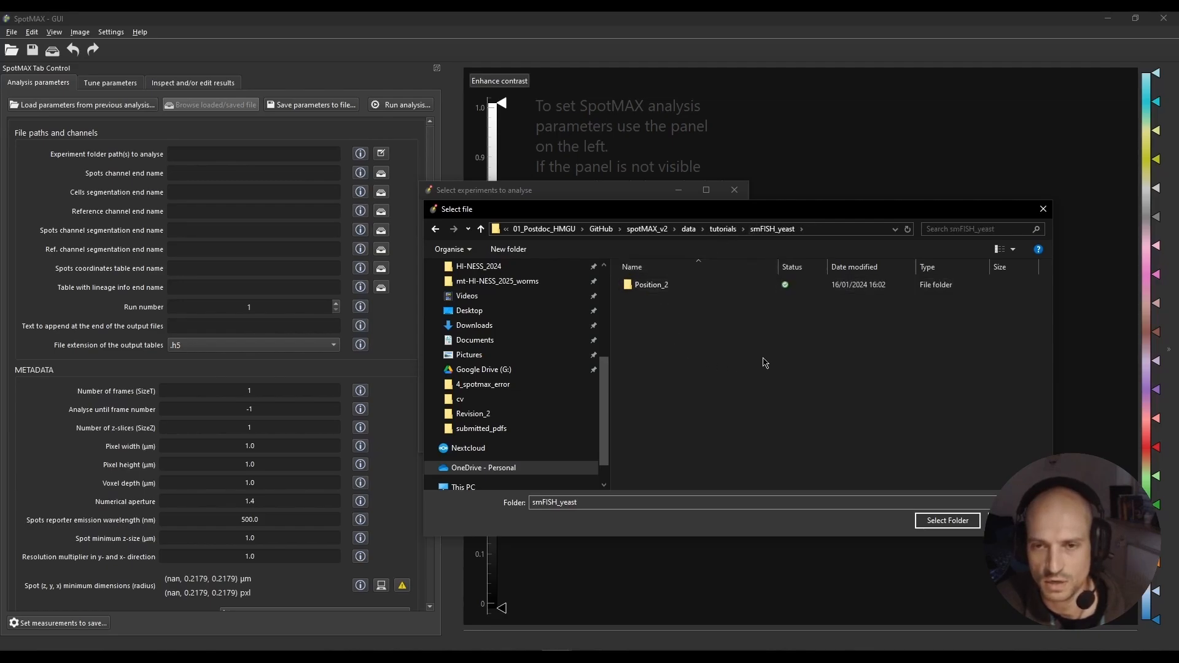
{"action": "double_click", "coordinate": [652, 285]}
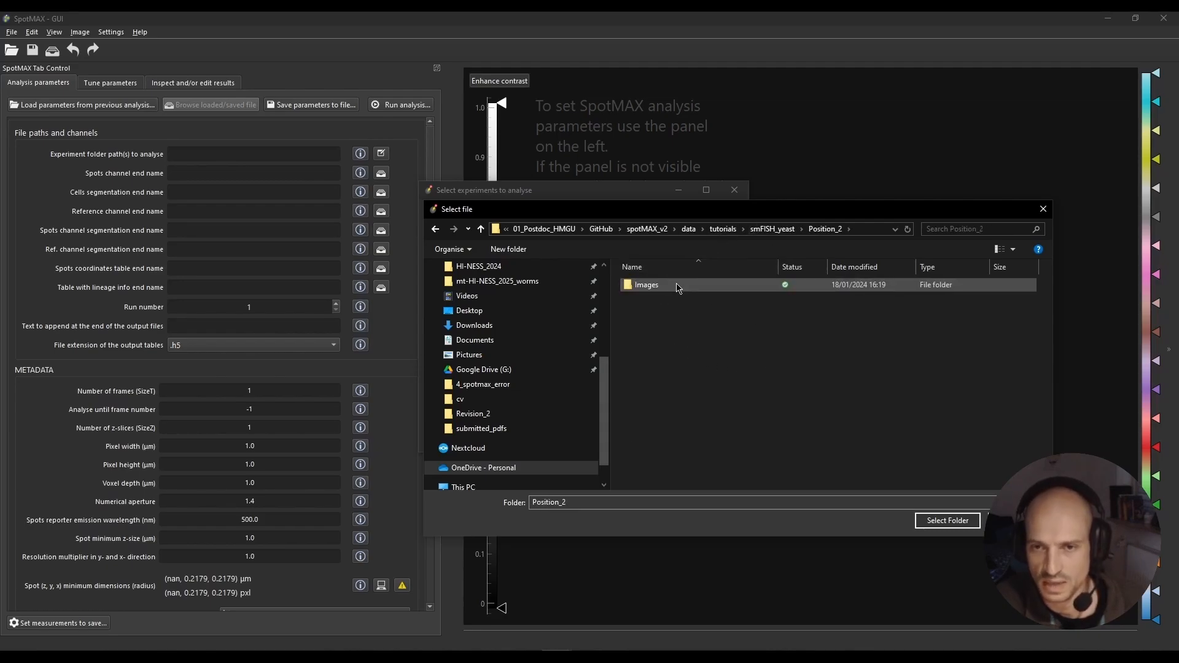
{"action": "double_click", "coordinate": [706, 285]}
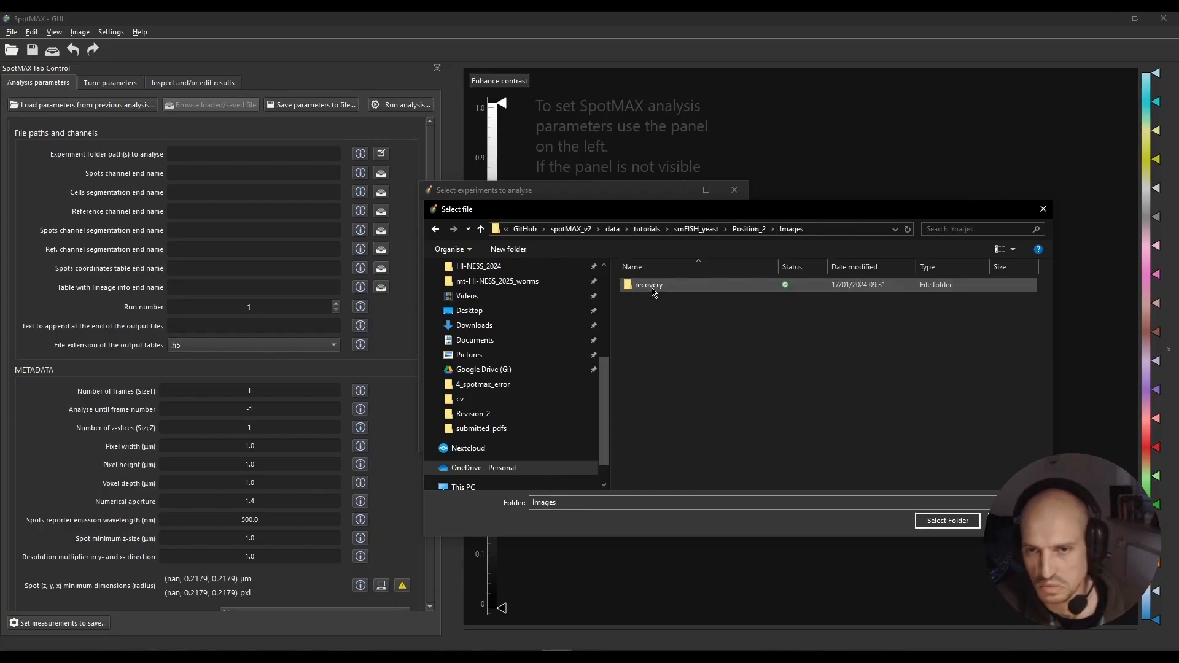
{"action": "left_click", "coordinate": [697, 229]}
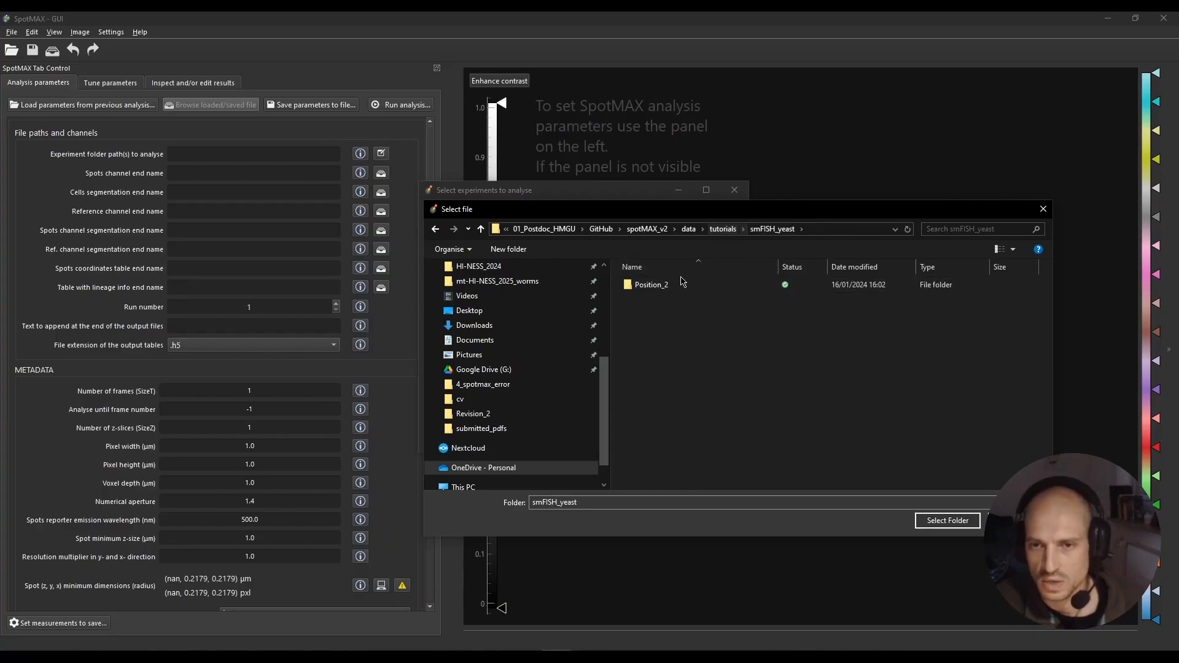
{"action": "left_click", "coordinate": [722, 231]}
{"action": "double_click", "coordinate": [677, 287]}
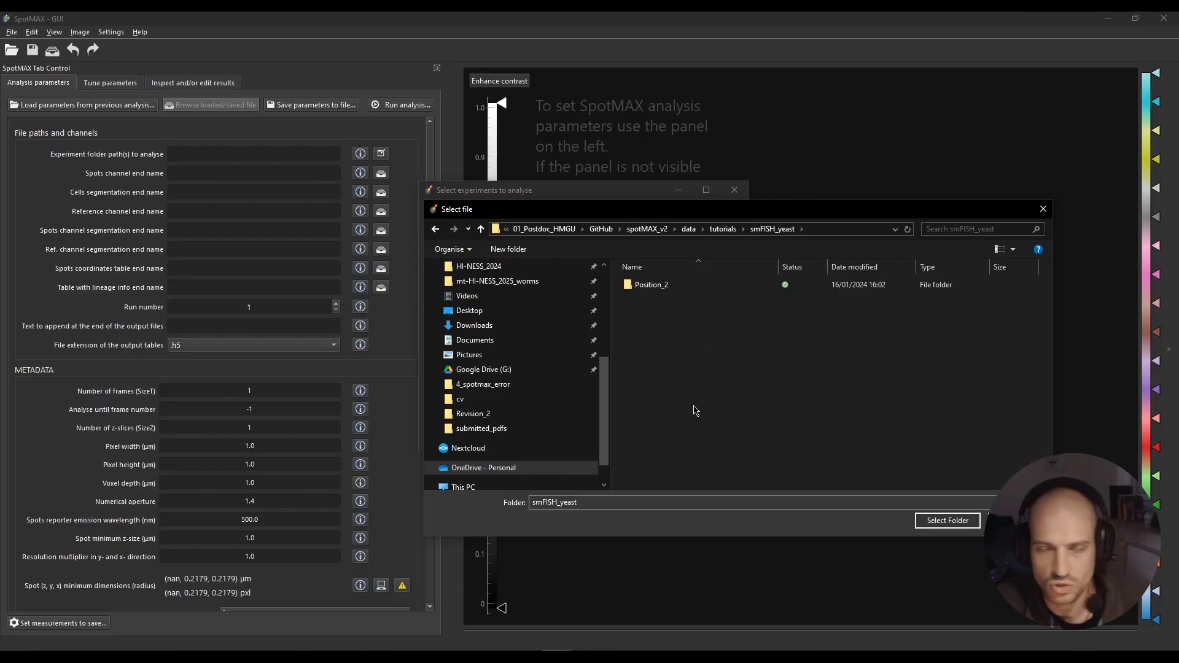
{"action": "left_click", "coordinate": [946, 523]}
Open and dismiss the browser for adding another folder, and confirm smFISH_yeast as the experiment folder to analyse.
{"action": "left_click", "coordinate": [675, 307]}
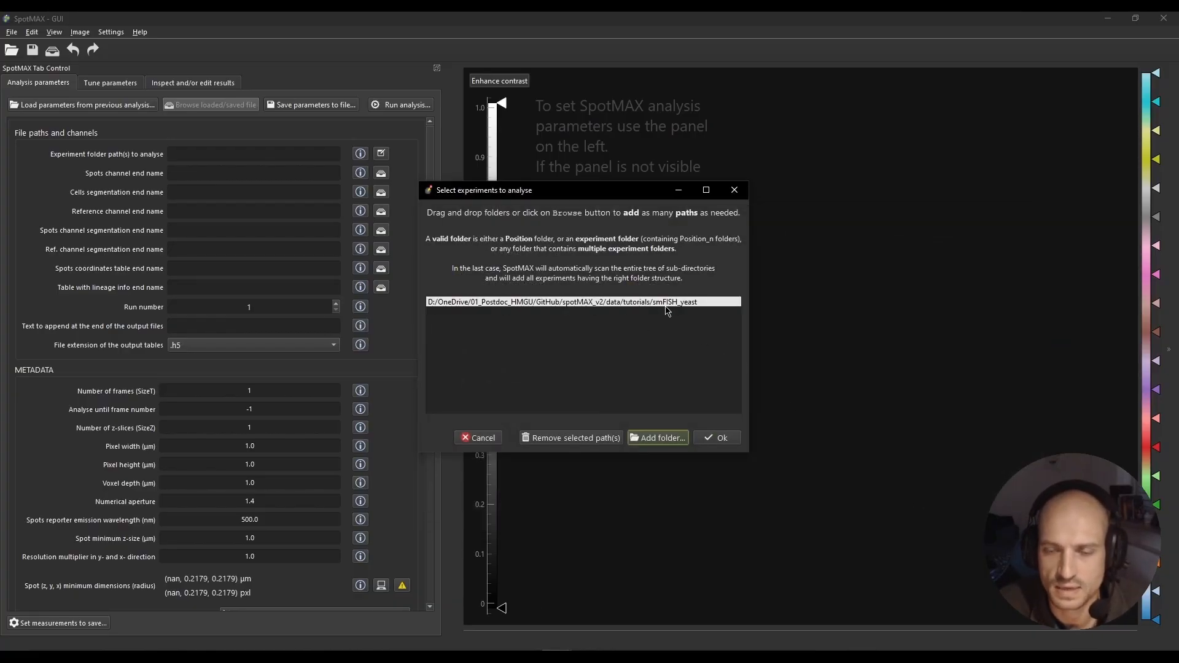
{"action": "left_click", "coordinate": [658, 384]}
{"action": "left_click", "coordinate": [662, 438]}
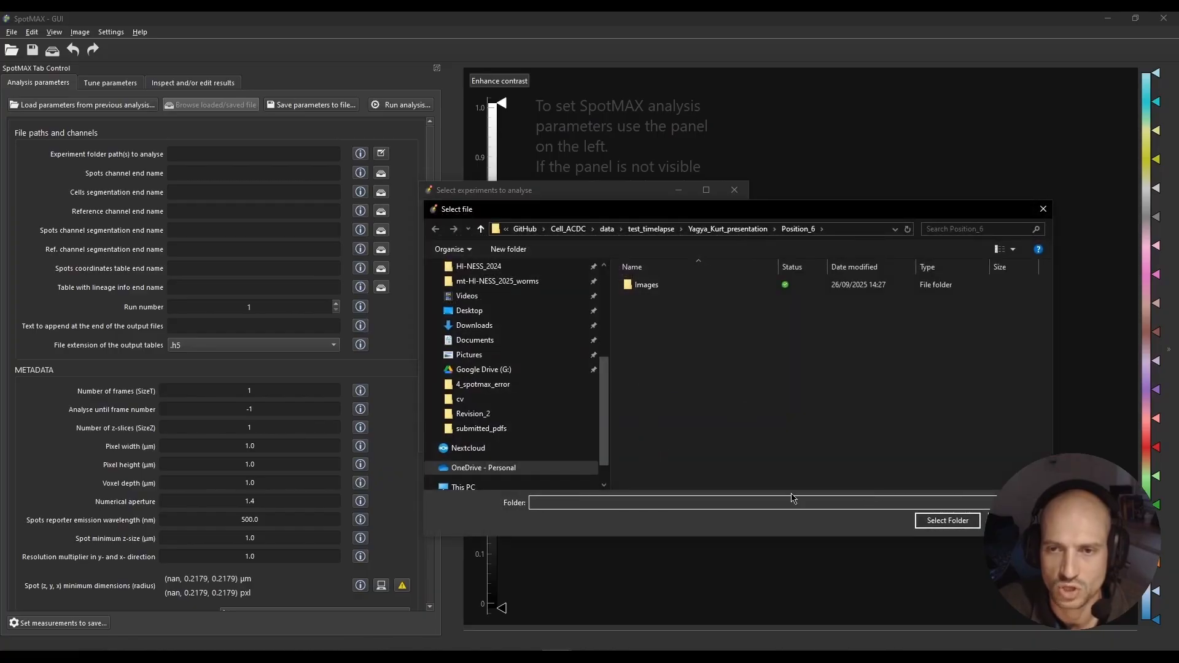
{"action": "left_click", "coordinate": [1042, 210]}
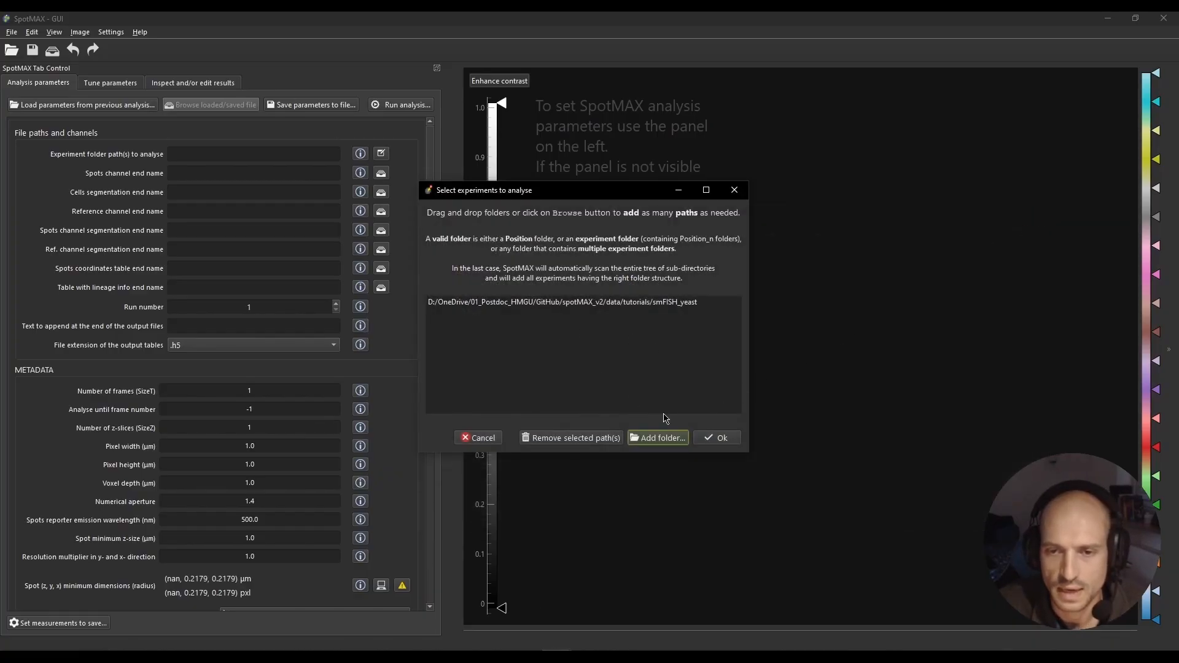
{"action": "left_click", "coordinate": [716, 437]}
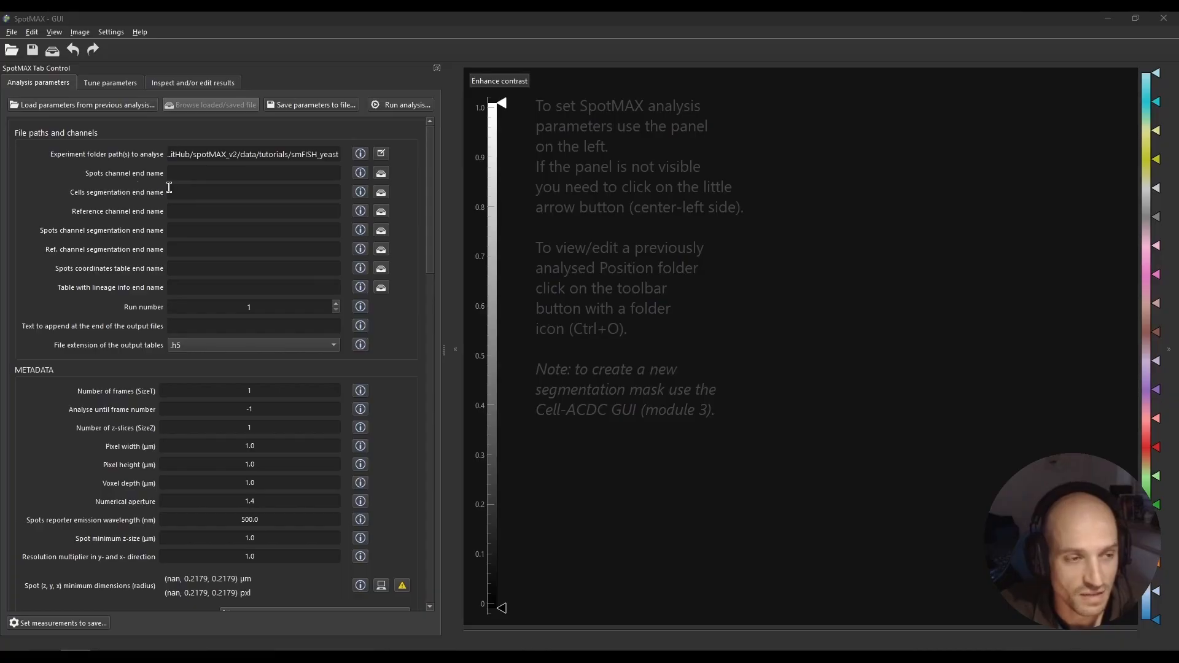
Check the channel file names in the Images folder in File Explorer and set the Spots channel end name to MDN1.
{"action": "left_click_drag", "start_coordinate": [1, 114], "coordinate": [347, 131]}
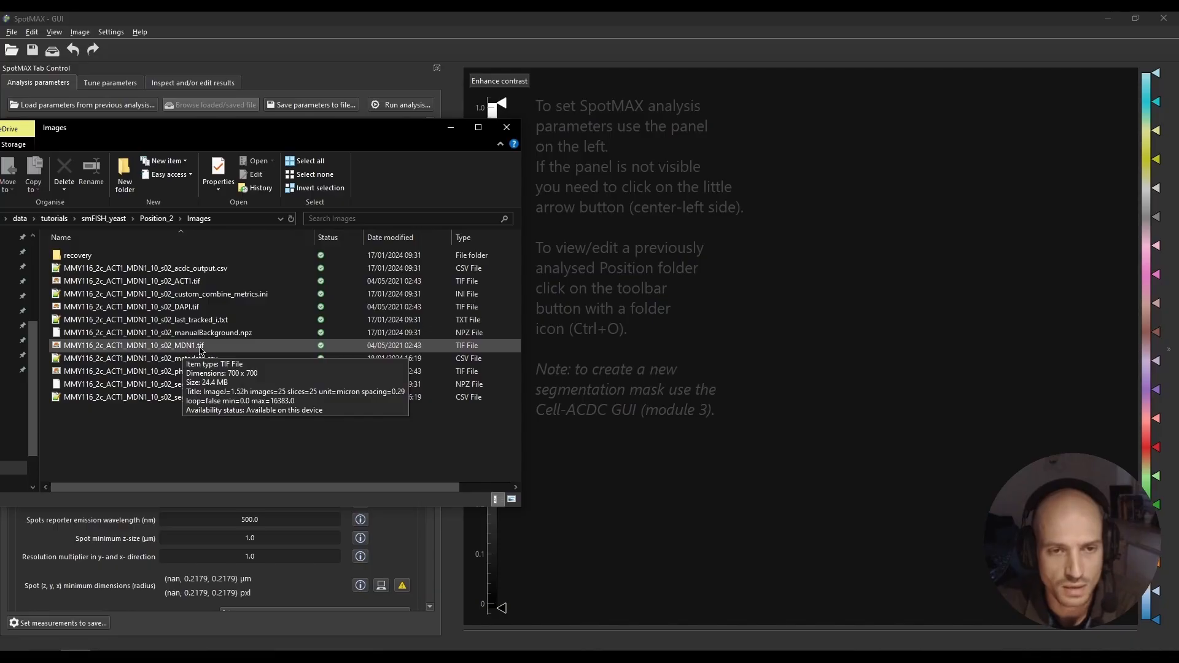
{"action": "left_click_drag", "start_coordinate": [298, 126], "coordinate": [0, 123]}
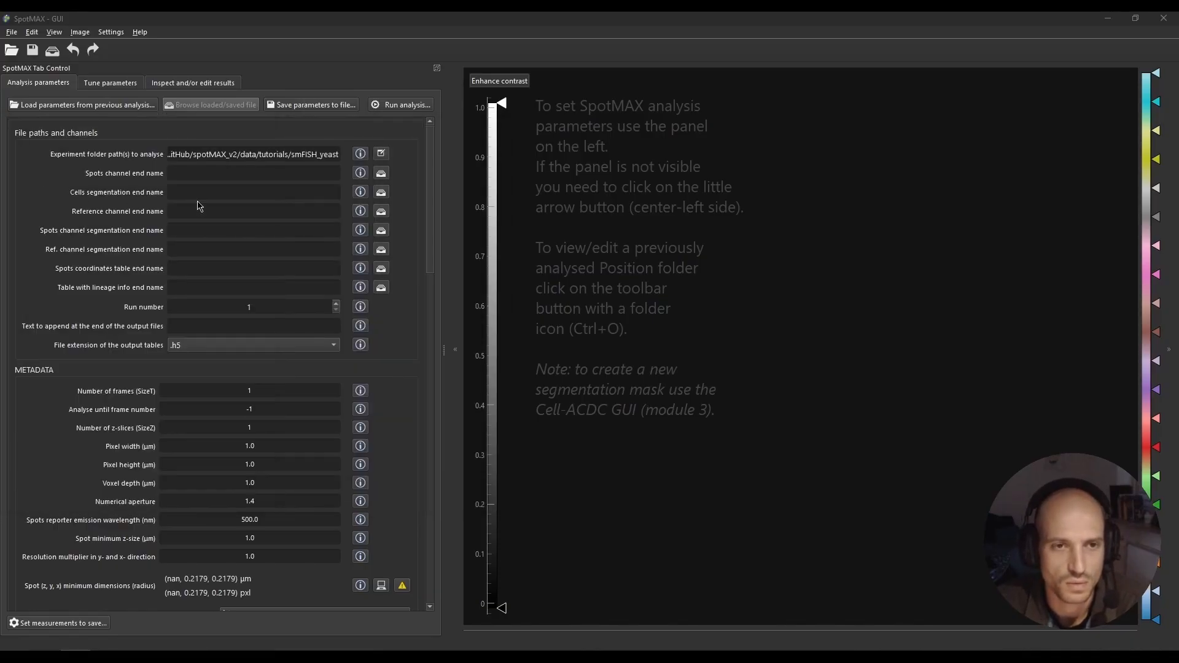
{"action": "left_click", "coordinate": [254, 174]}
{"action": "type", "text": "MDN1"}
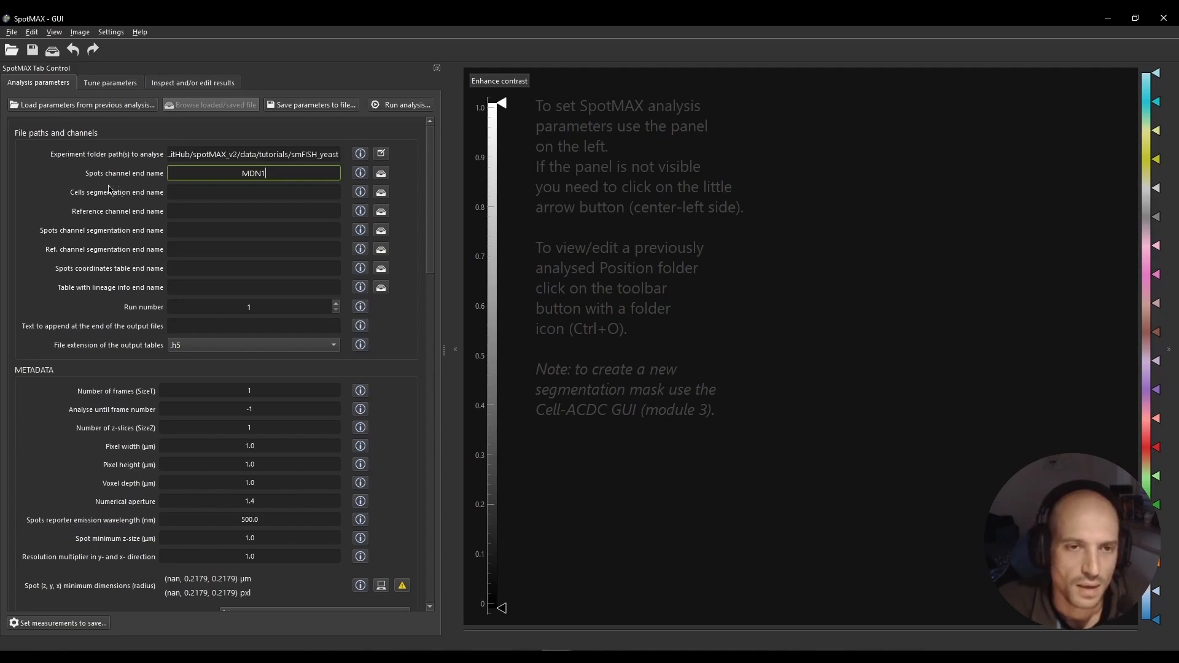
Check the segmentation file's name in File Explorer and set the Cells segmentation end name to segm.
{"action": "left_click", "coordinate": [242, 196]}
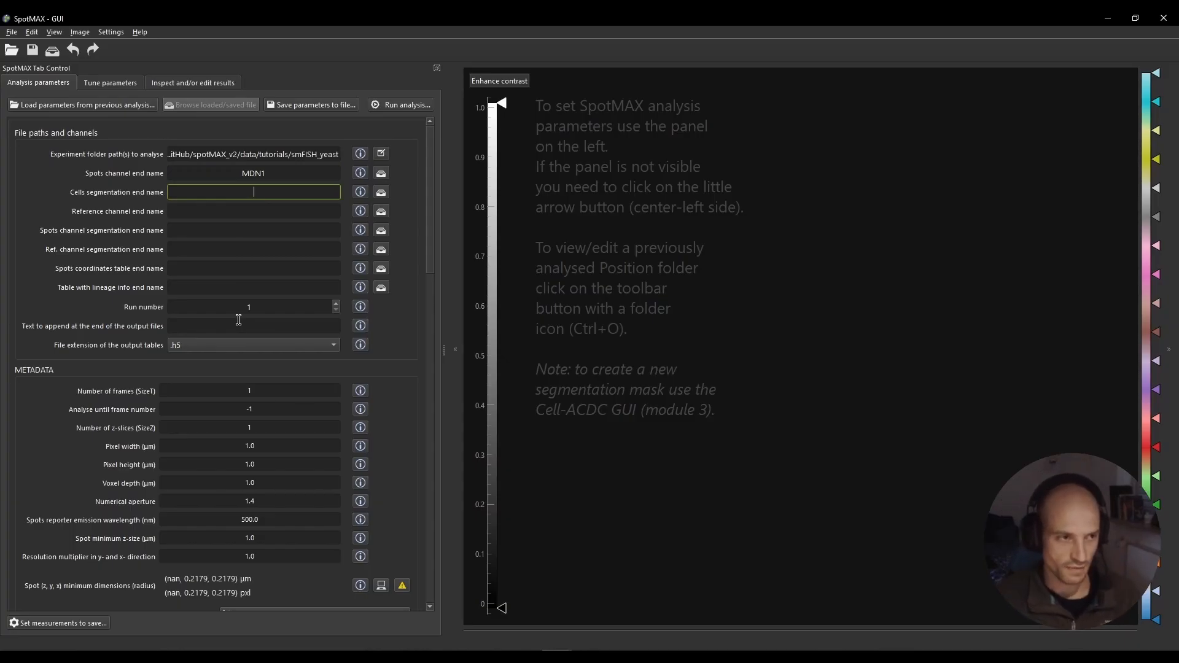
{"action": "left_click_drag", "start_coordinate": [0, 140], "coordinate": [333, 147]}
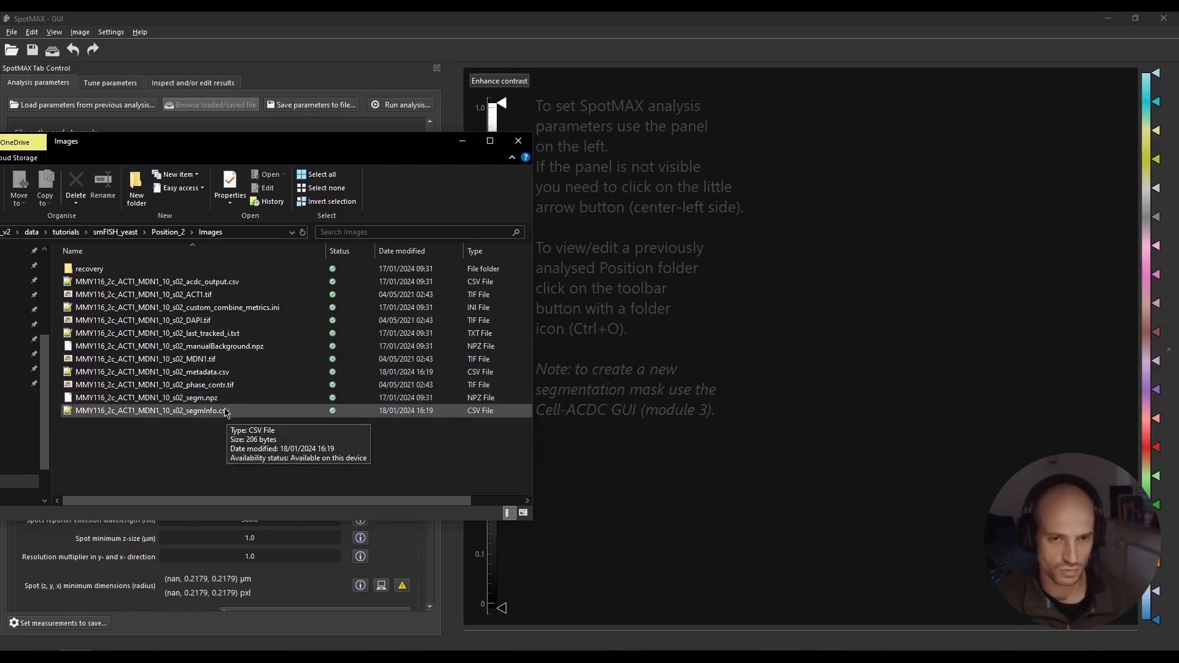
{"action": "left_click_drag", "start_coordinate": [291, 142], "coordinate": [0, 146]}
{"action": "left_click", "coordinate": [303, 190]}
{"action": "type", "text": "se"}
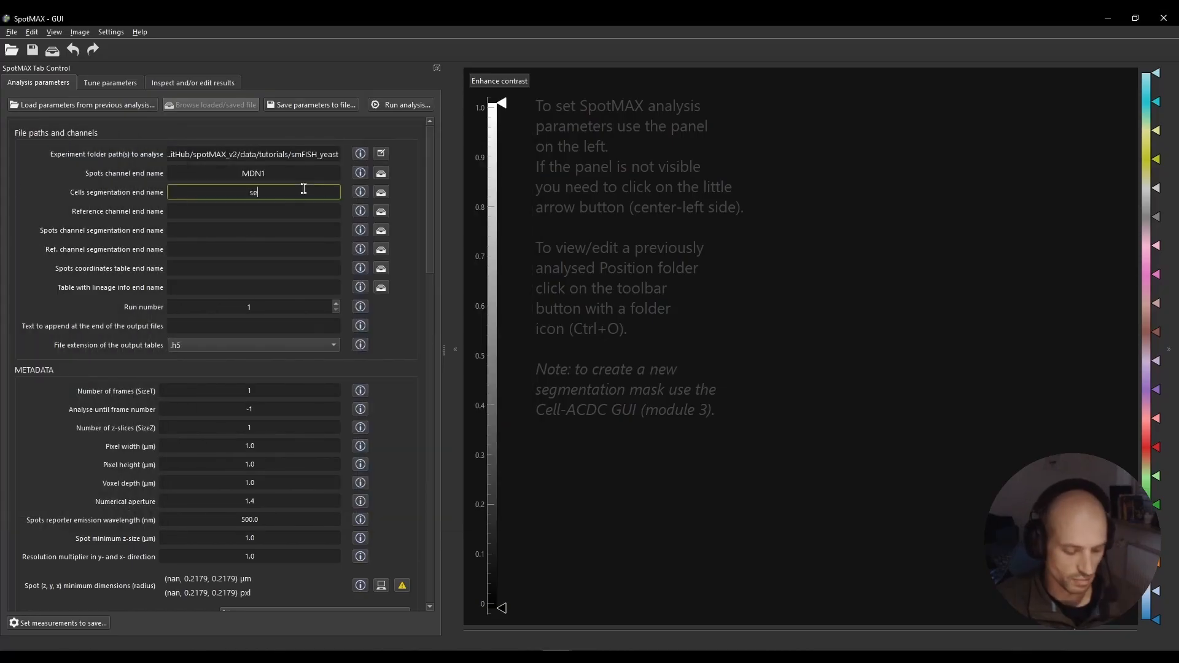
{"action": "type", "text": "gm"}
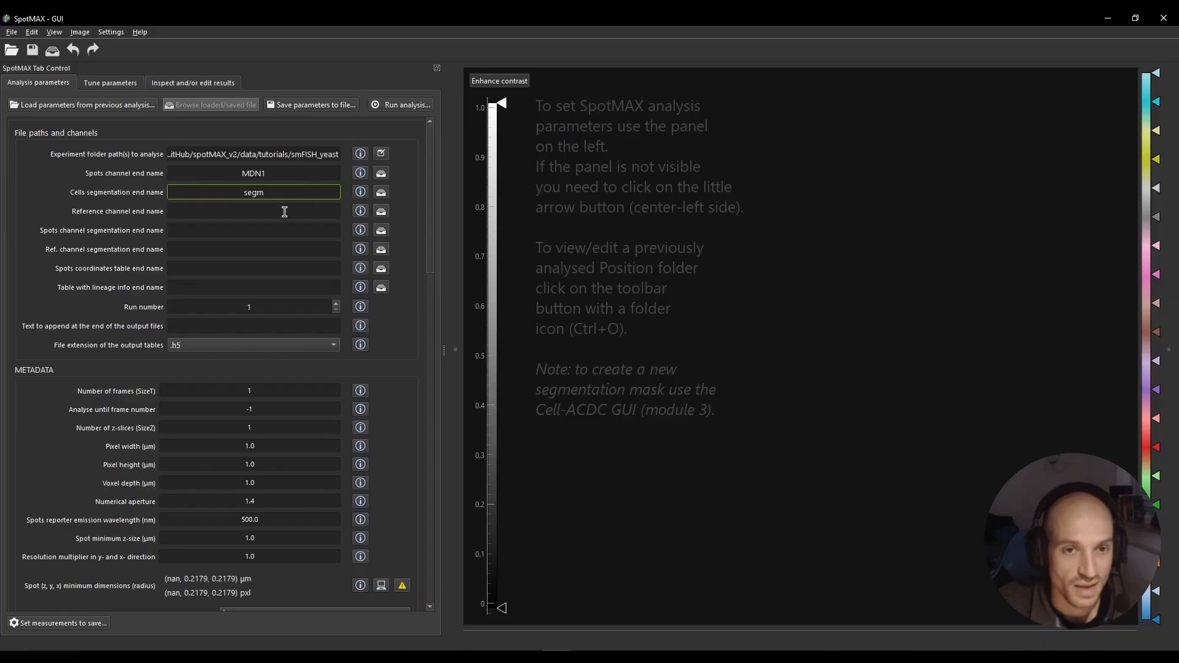
Clear the Spots channel end name and enter MDN1 again.
{"action": "left_click", "coordinate": [285, 212]}
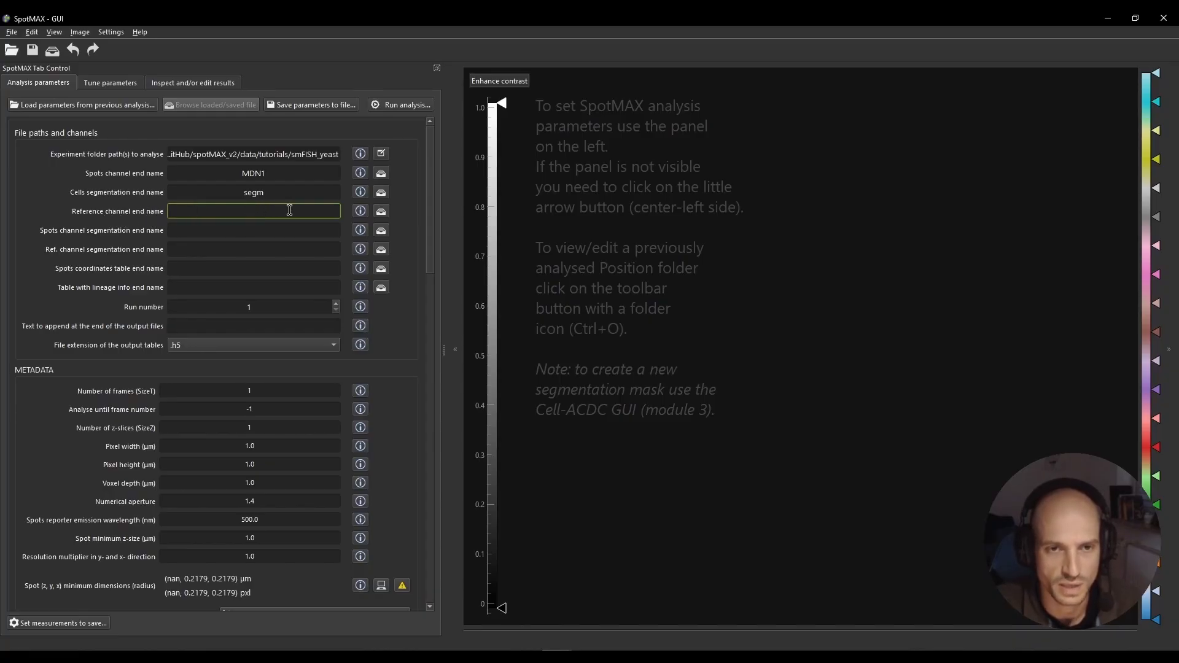
{"action": "double_click", "coordinate": [272, 172]}
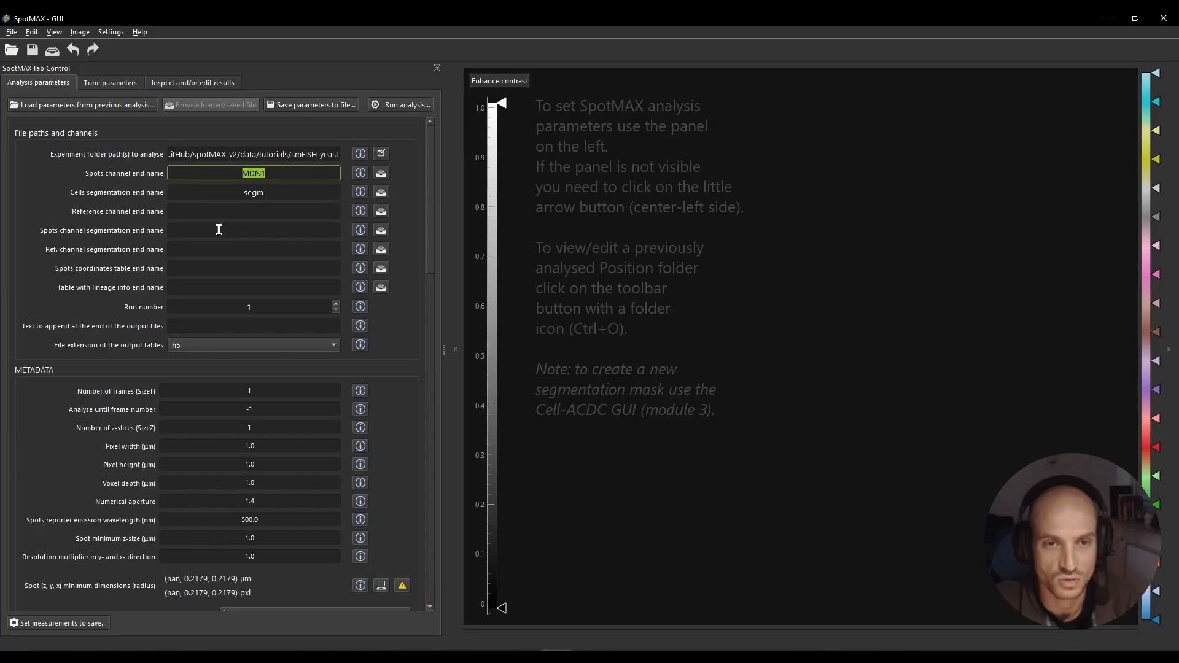
{"action": "key", "text": "BackSpace"}
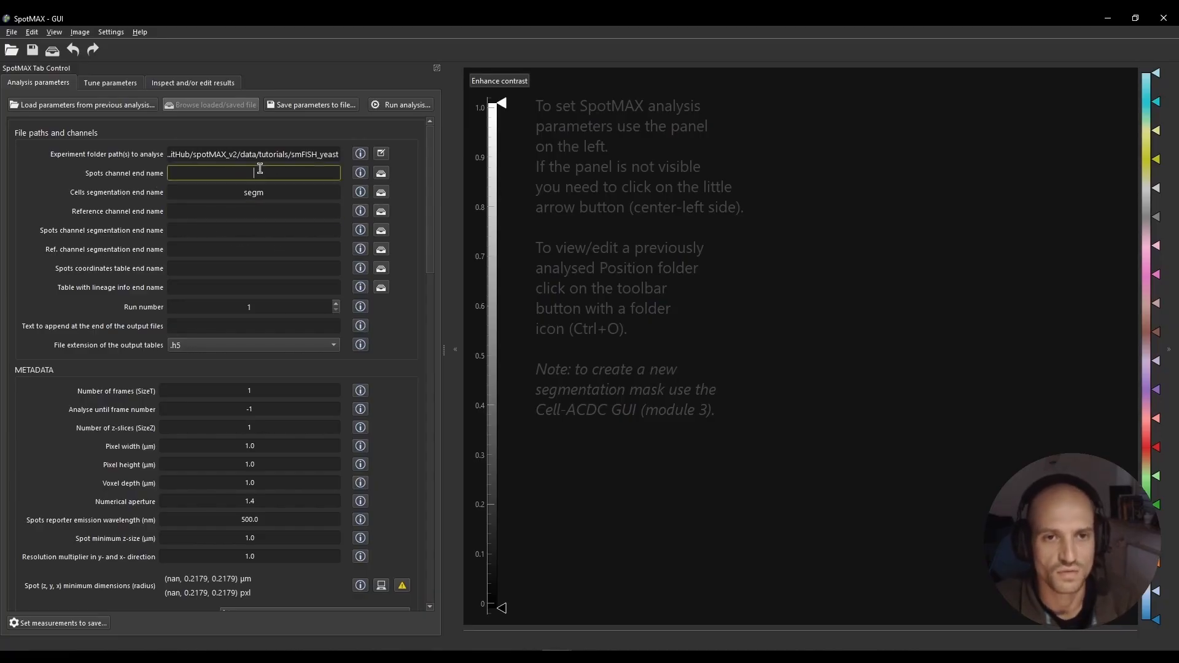
{"action": "type", "text": "MDN"}
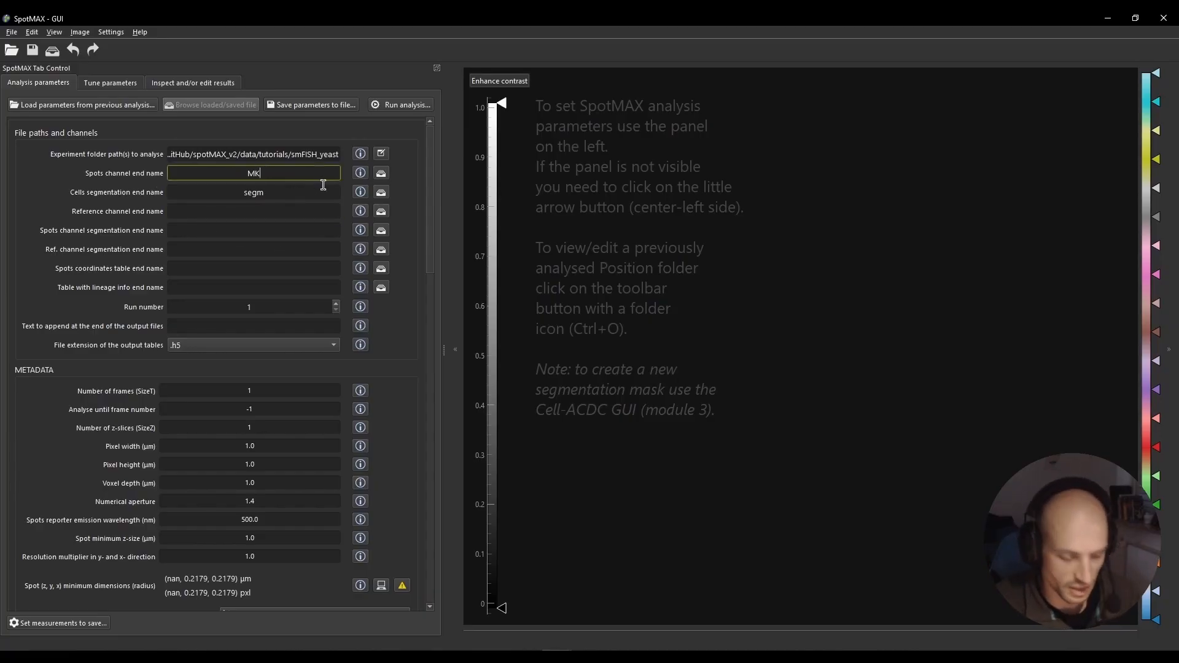
{"action": "type", "text": "1"}
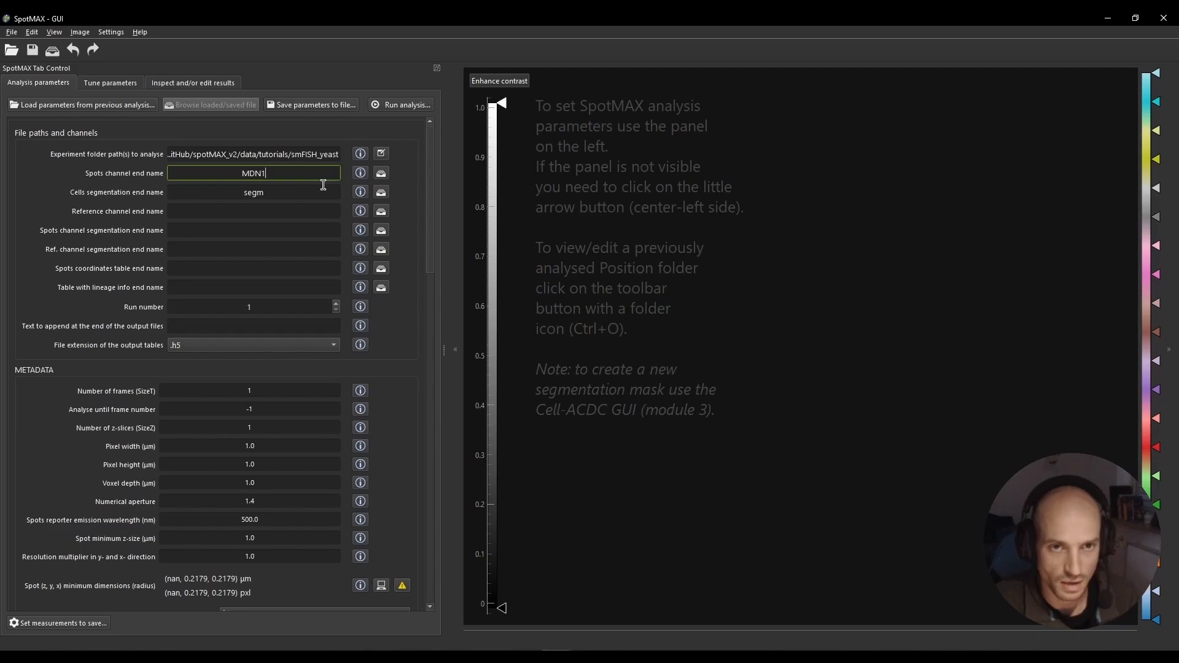
Check the Images folder for the nuclear channel file and set the Reference channel end name to DAPI.
{"action": "key", "text": "alt+Tab"}
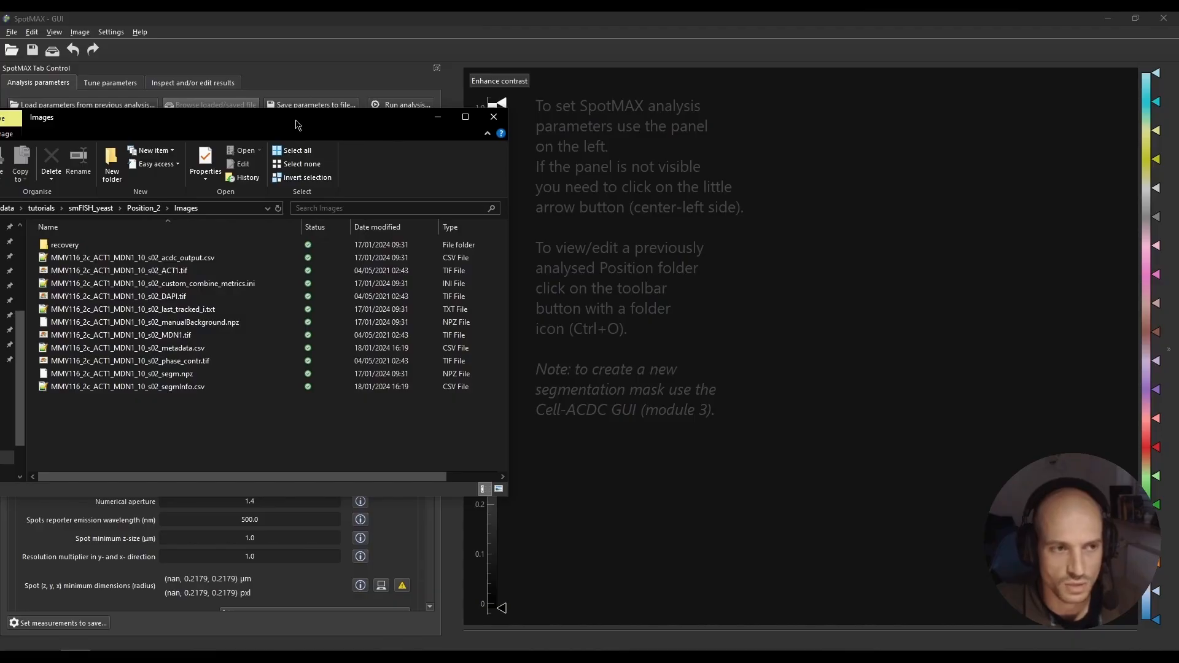
{"action": "left_click_drag", "start_coordinate": [297, 122], "coordinate": [0, 122]}
{"action": "left_click", "coordinate": [245, 215]}
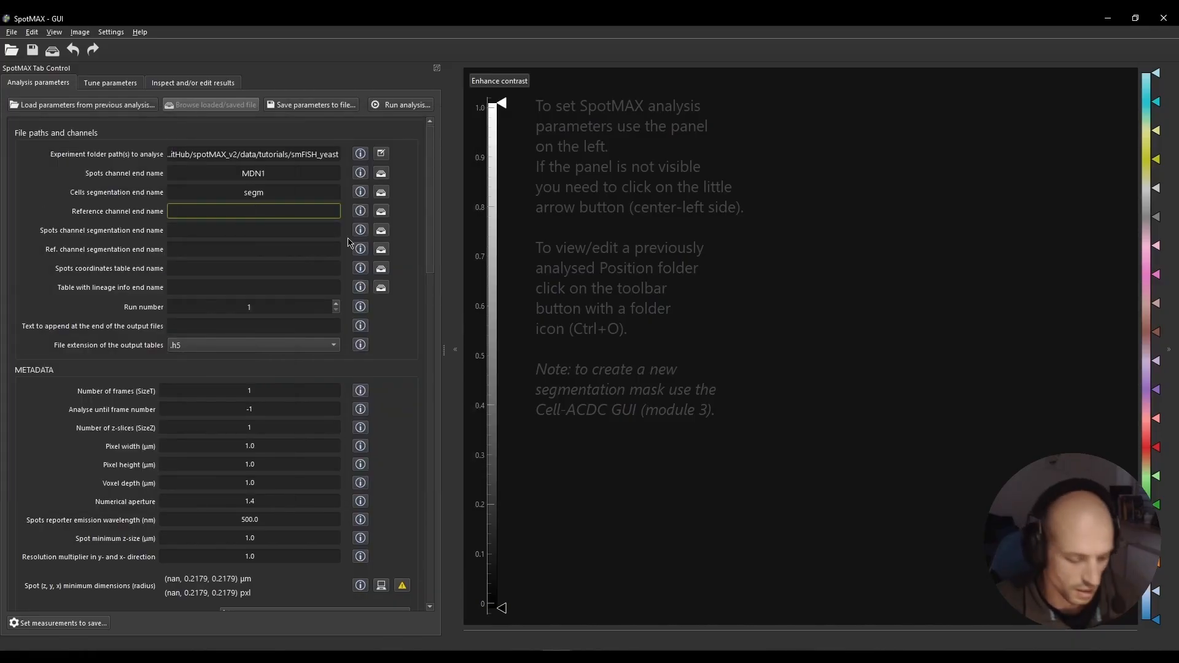
{"action": "type", "text": "DAPI"}
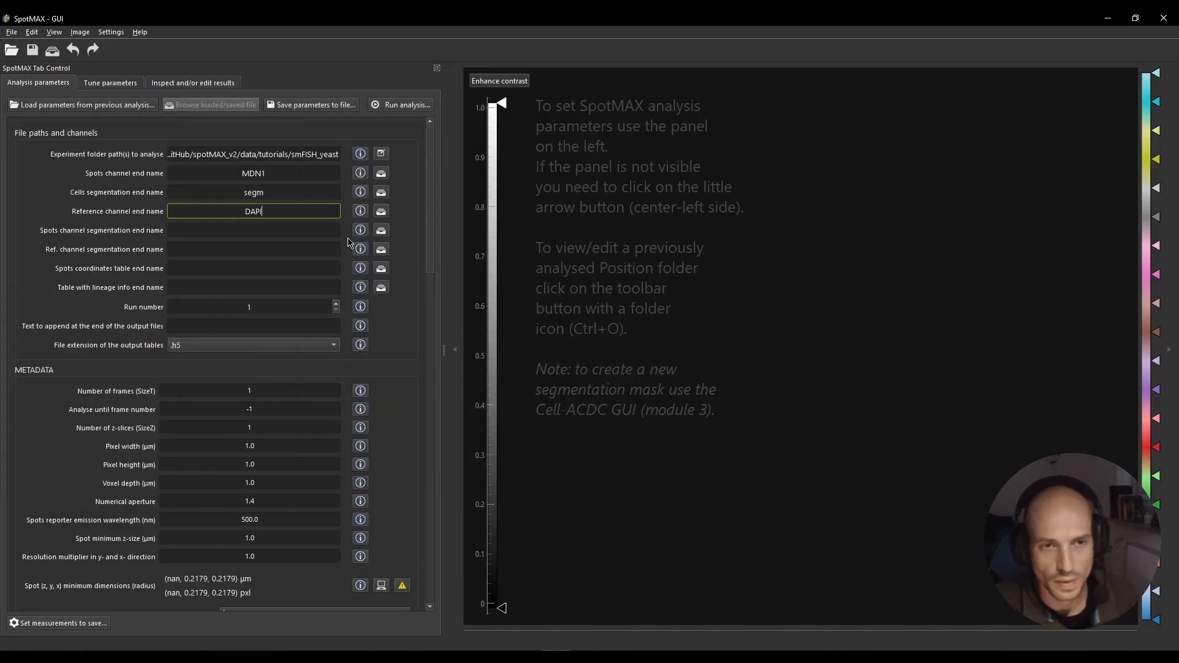
{"action": "left_click", "coordinate": [265, 247]}
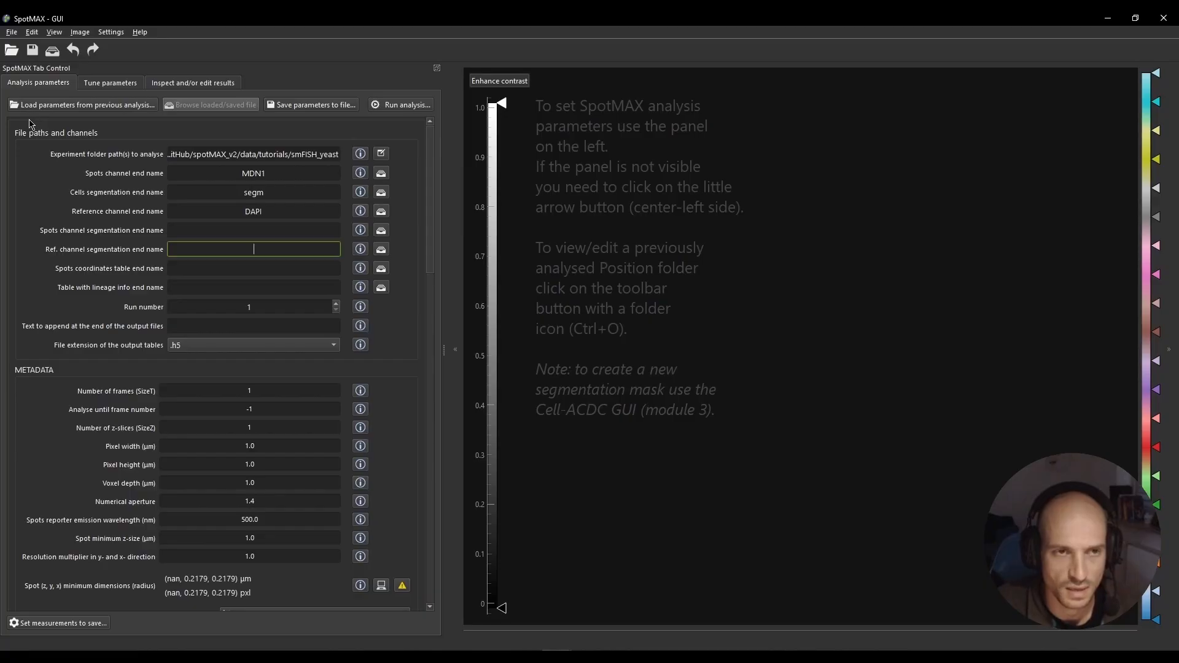
Open the smFISH_yeast experiment folder and select Position_2 as the position to load.
{"action": "left_click", "coordinate": [13, 50]}
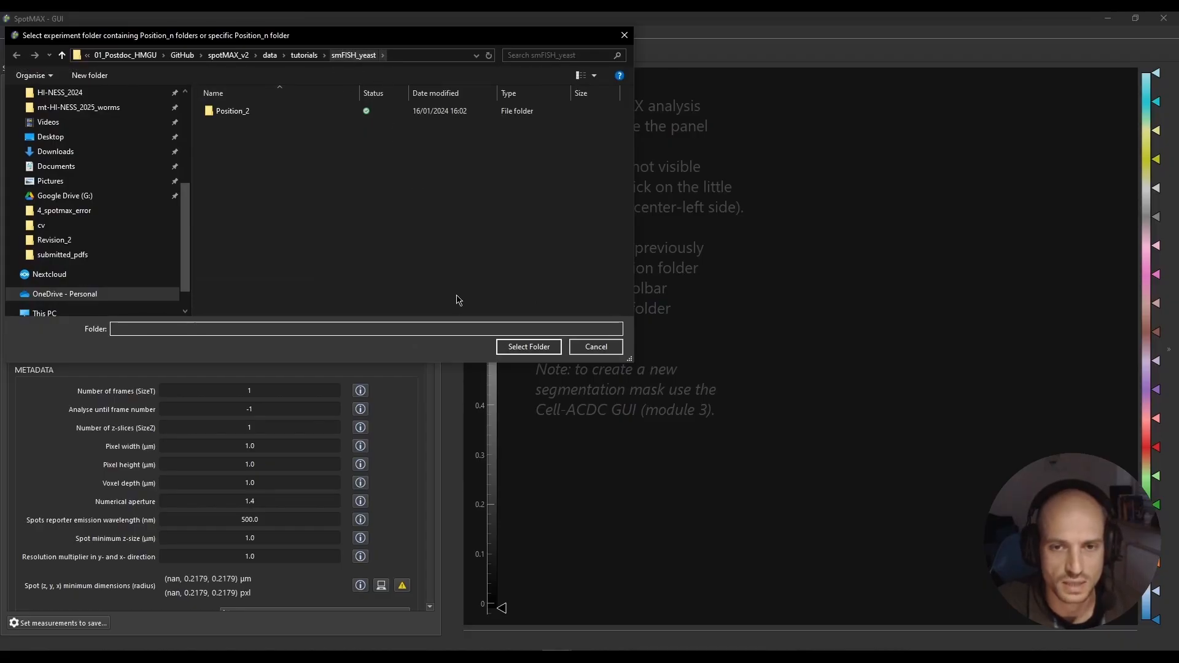
{"action": "left_click", "coordinate": [525, 347]}
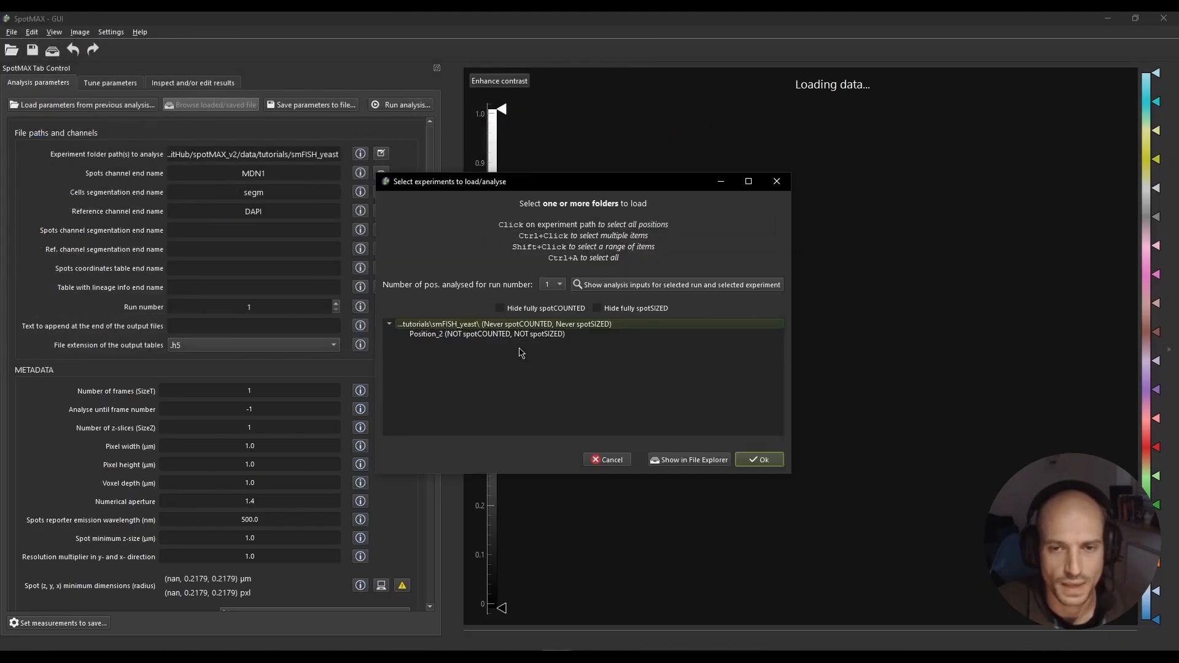
{"action": "left_click", "coordinate": [548, 336]}
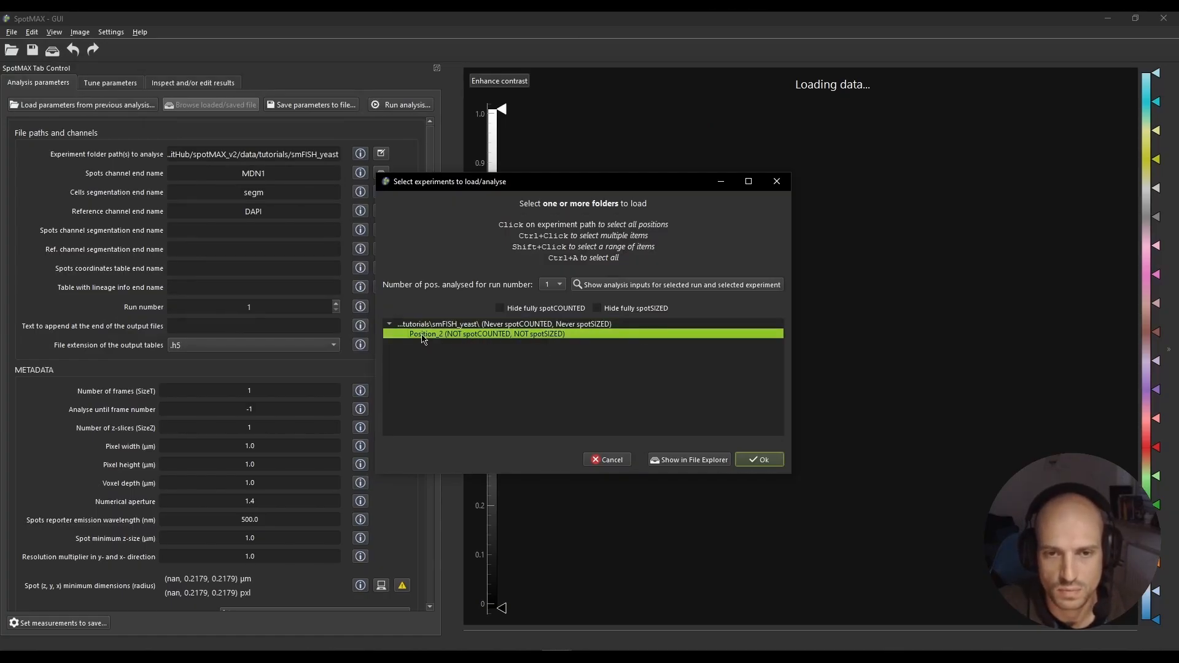
{"action": "left_click", "coordinate": [774, 462]}
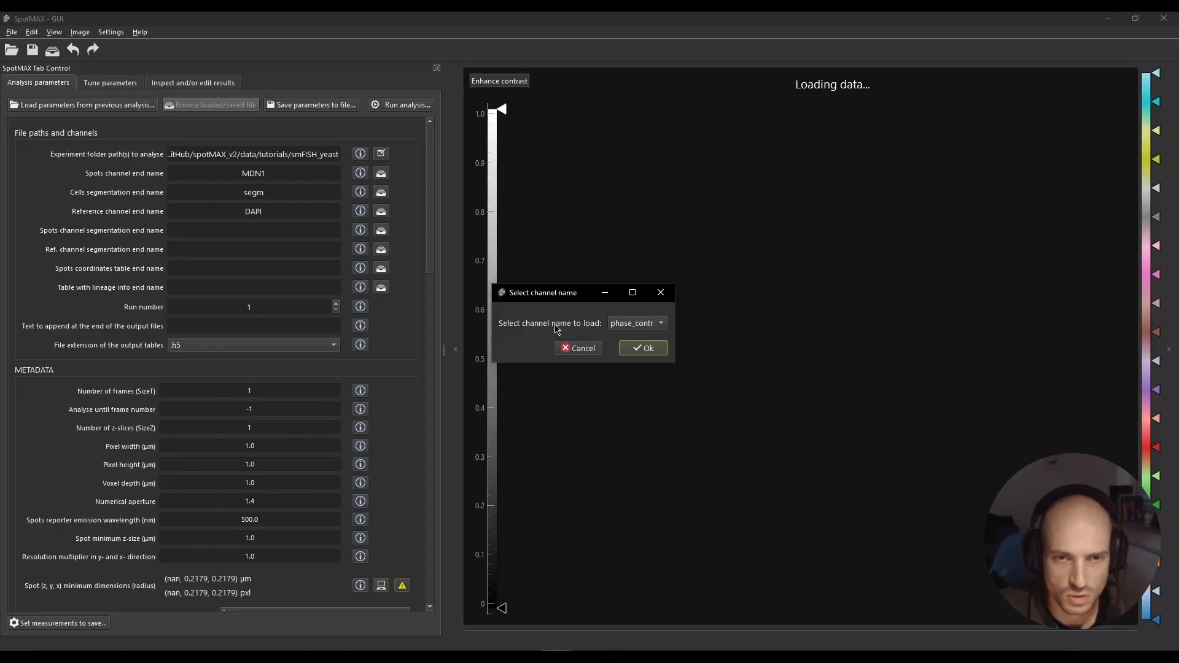
Load the MDN1 channel together with the existing segm segmentation file.
{"action": "left_click", "coordinate": [650, 325]}
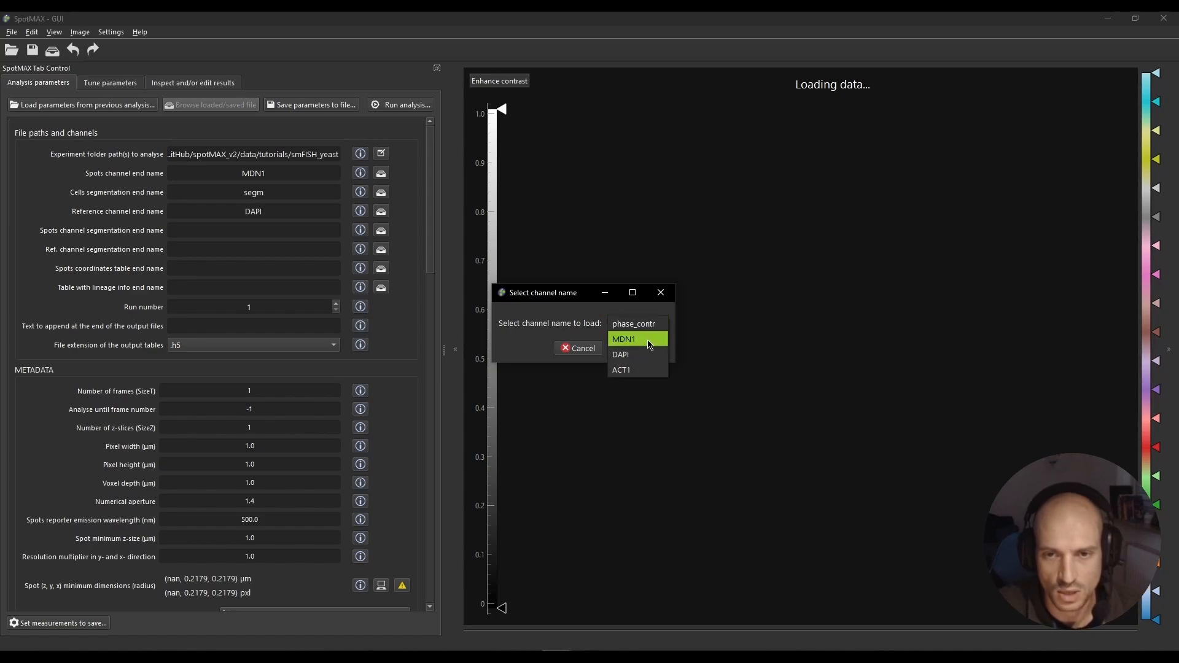
{"action": "left_click", "coordinate": [650, 345]}
{"action": "left_click", "coordinate": [647, 354]}
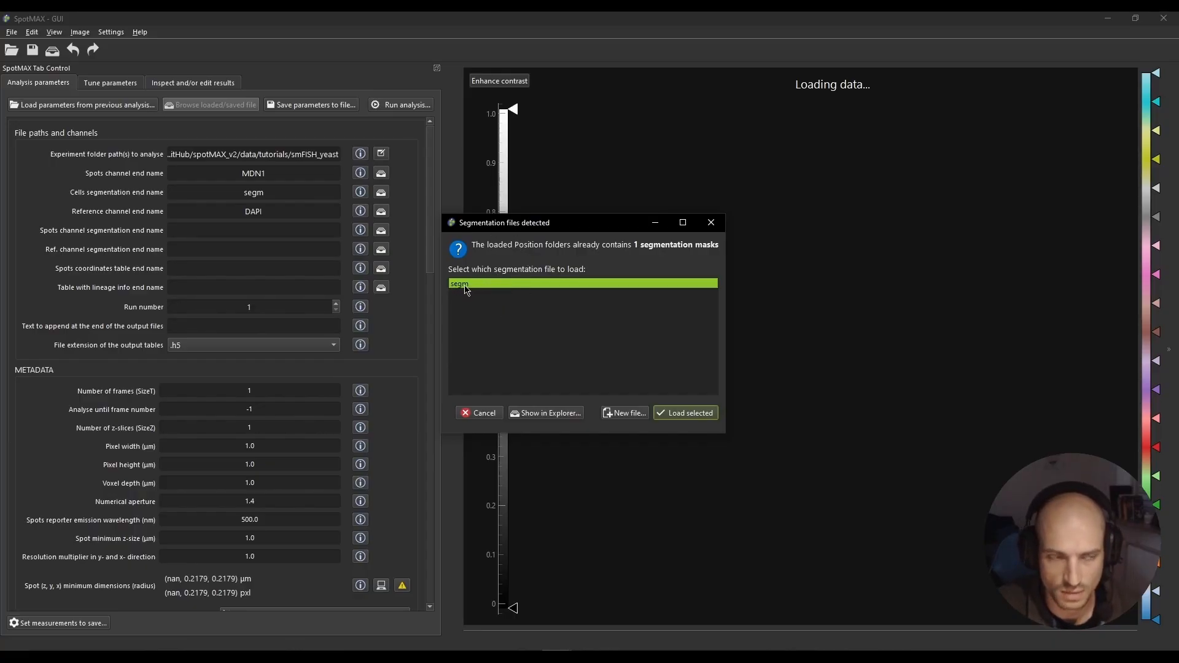
{"action": "left_click", "coordinate": [694, 415]}
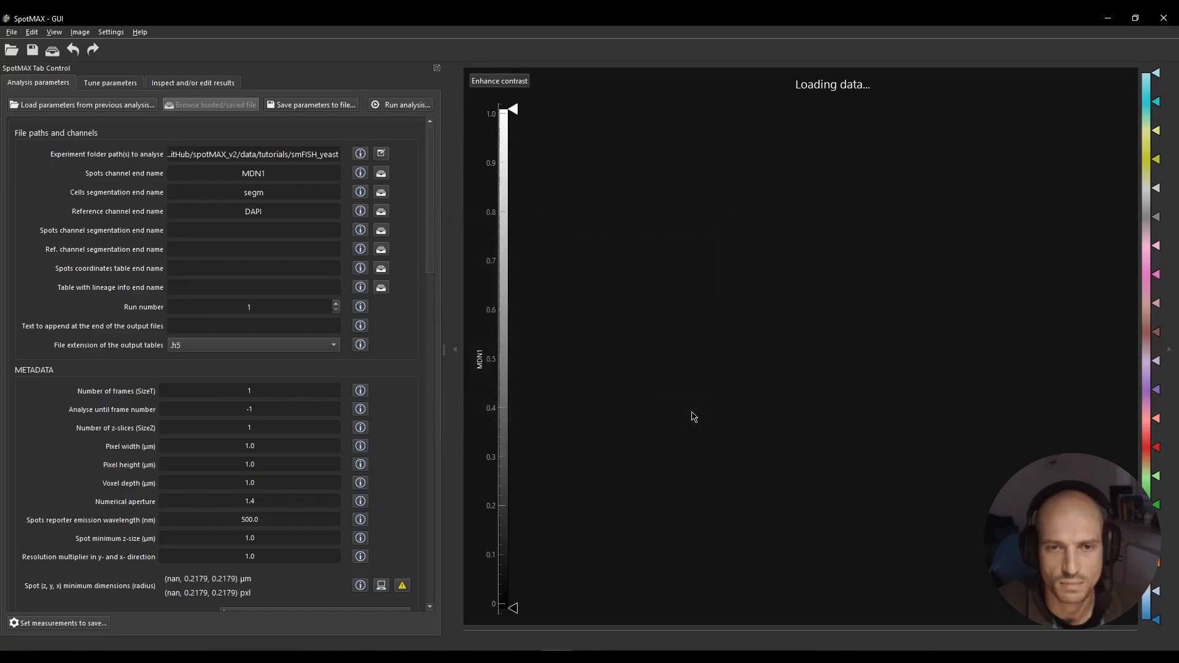
{"action": "left_click", "coordinate": [591, 412]}
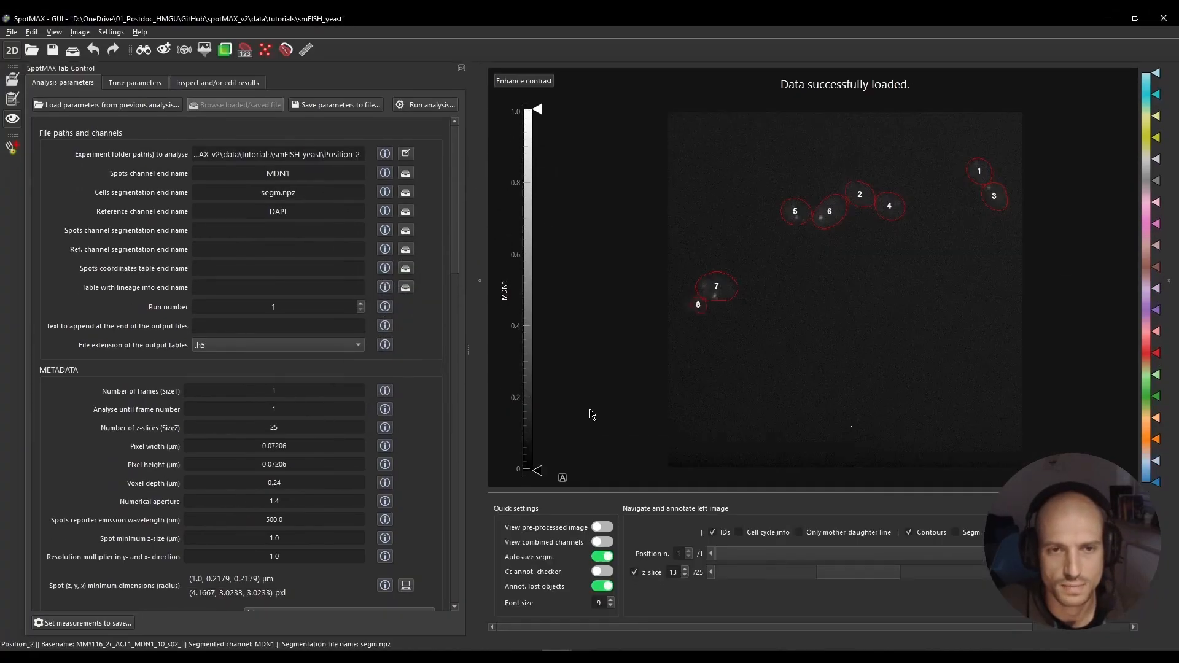
Review the analysis parameters filled in after loading, especially the Cells segmentation and Reference channel end names.
{"action": "scroll", "coordinate": [315, 184], "scroll_direction": "down", "scroll_amount": 5}
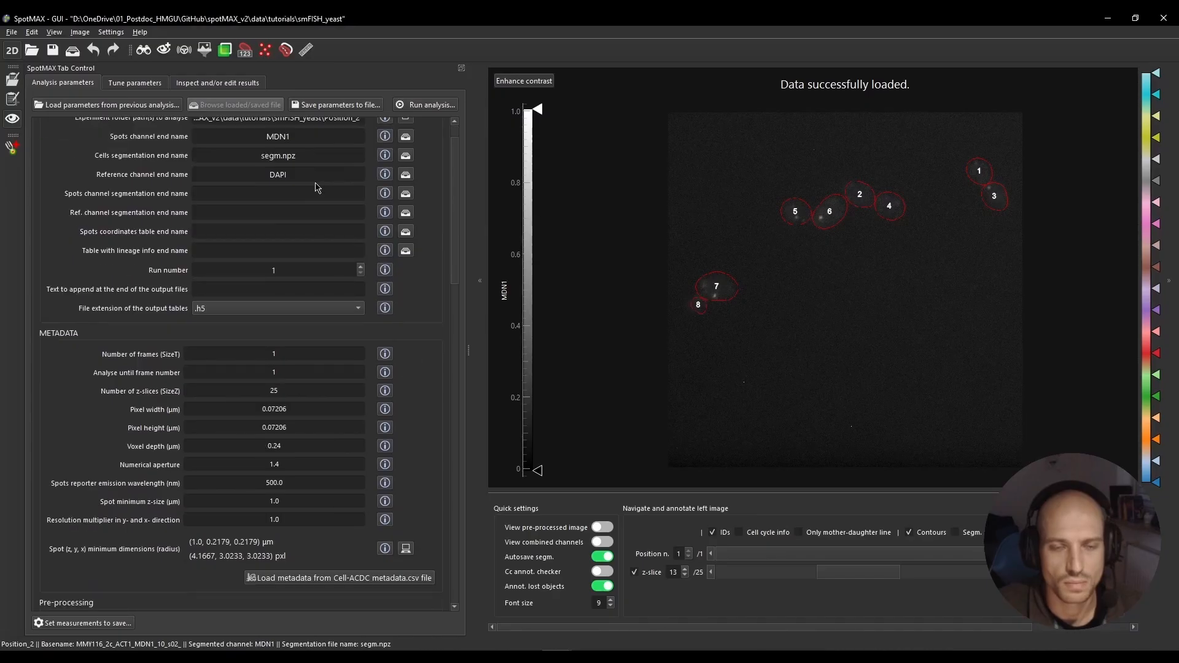
{"action": "scroll", "coordinate": [315, 188], "scroll_direction": "up", "scroll_amount": 3}
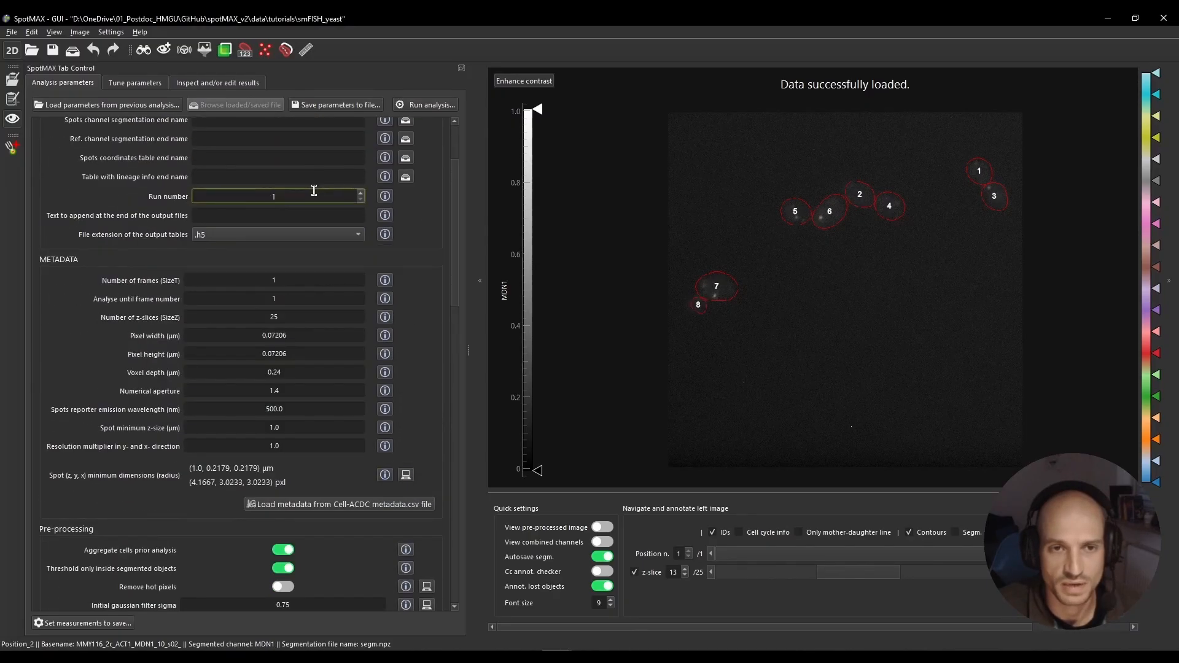
{"action": "left_click_drag", "start_coordinate": [455, 267], "coordinate": [460, 196]}
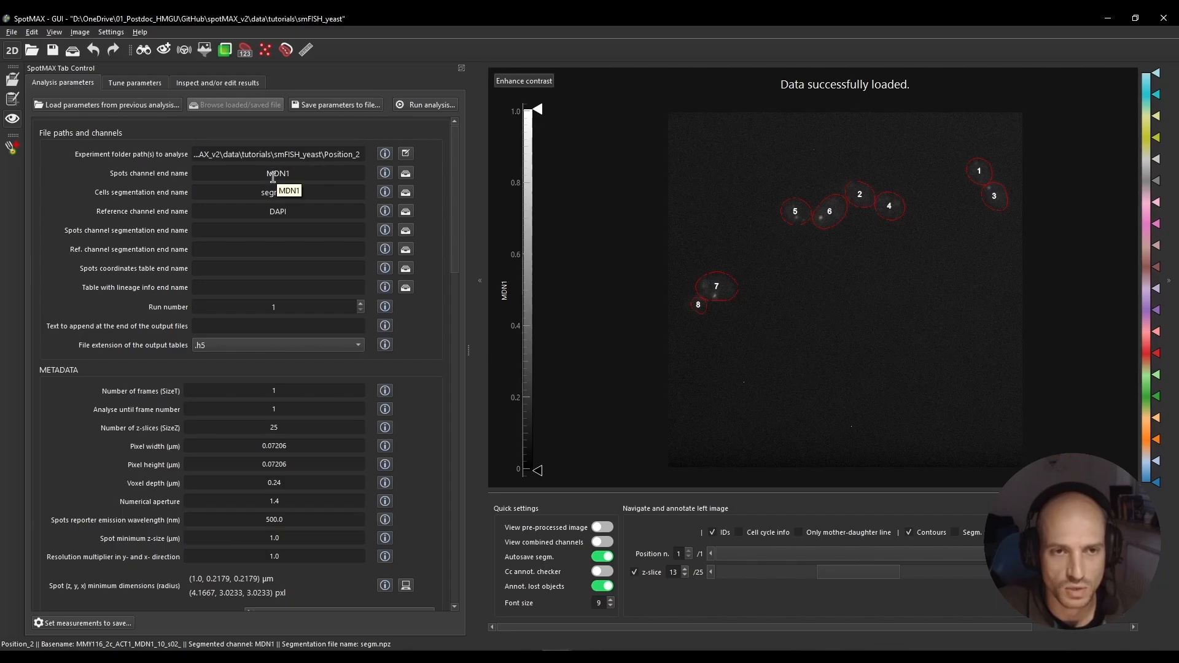
{"action": "left_click_drag", "start_coordinate": [258, 193], "coordinate": [314, 191]}
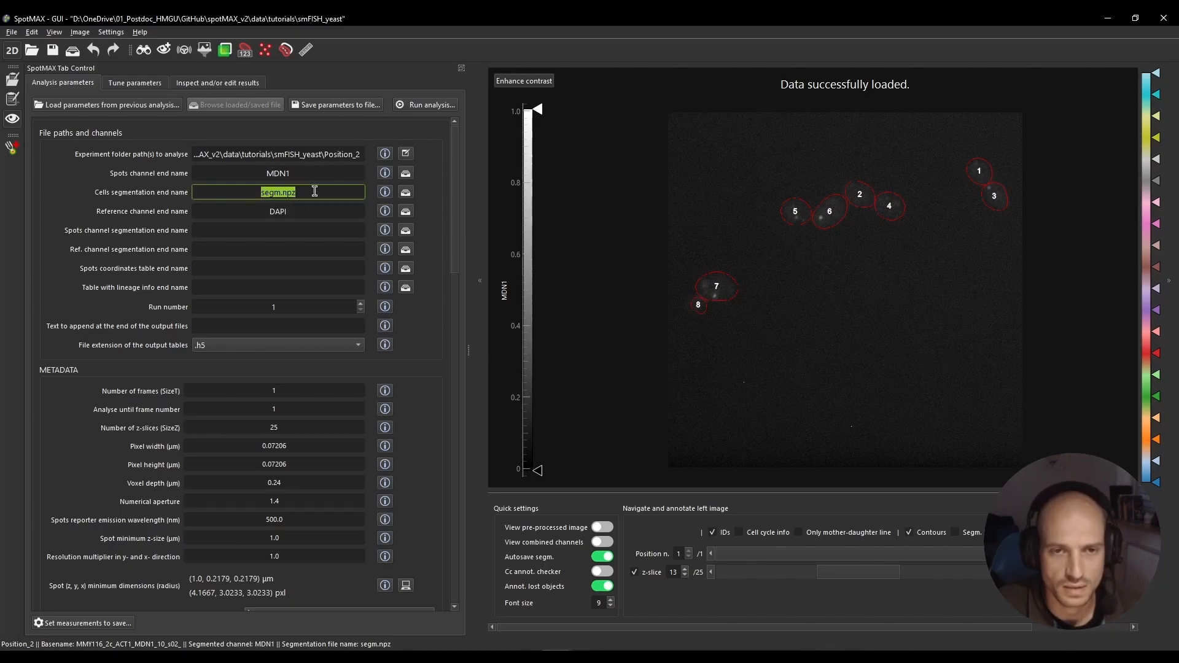
{"action": "left_click", "coordinate": [302, 190]}
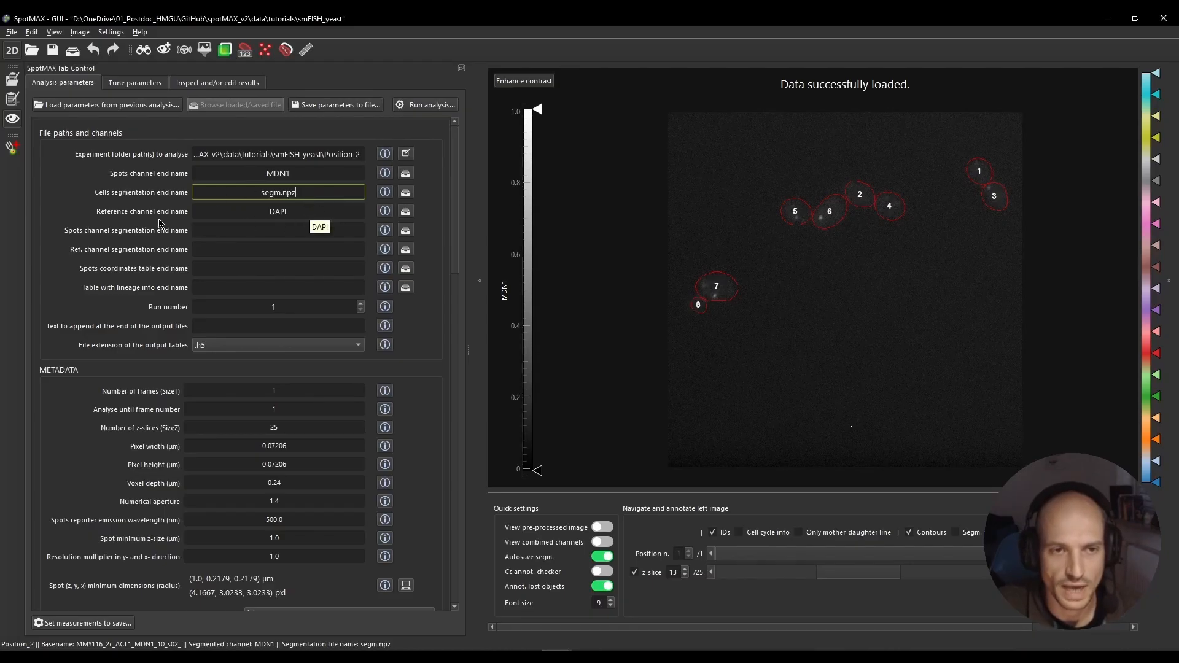
{"action": "double_click", "coordinate": [279, 211]}
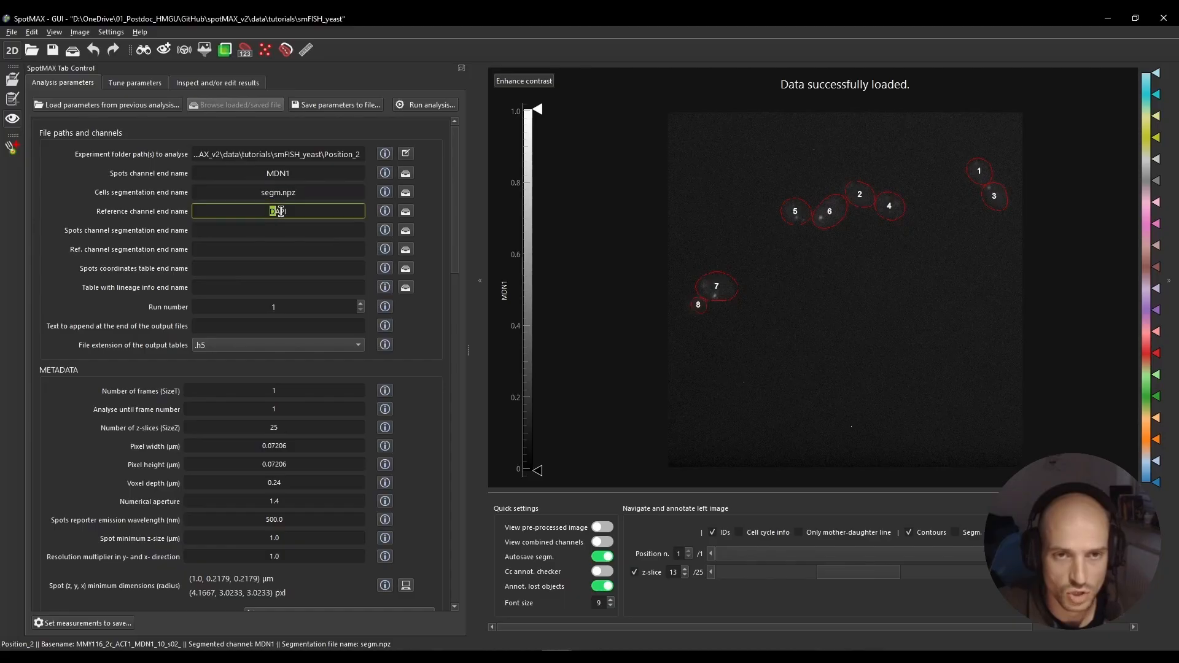
{"action": "left_click", "coordinate": [310, 211]}
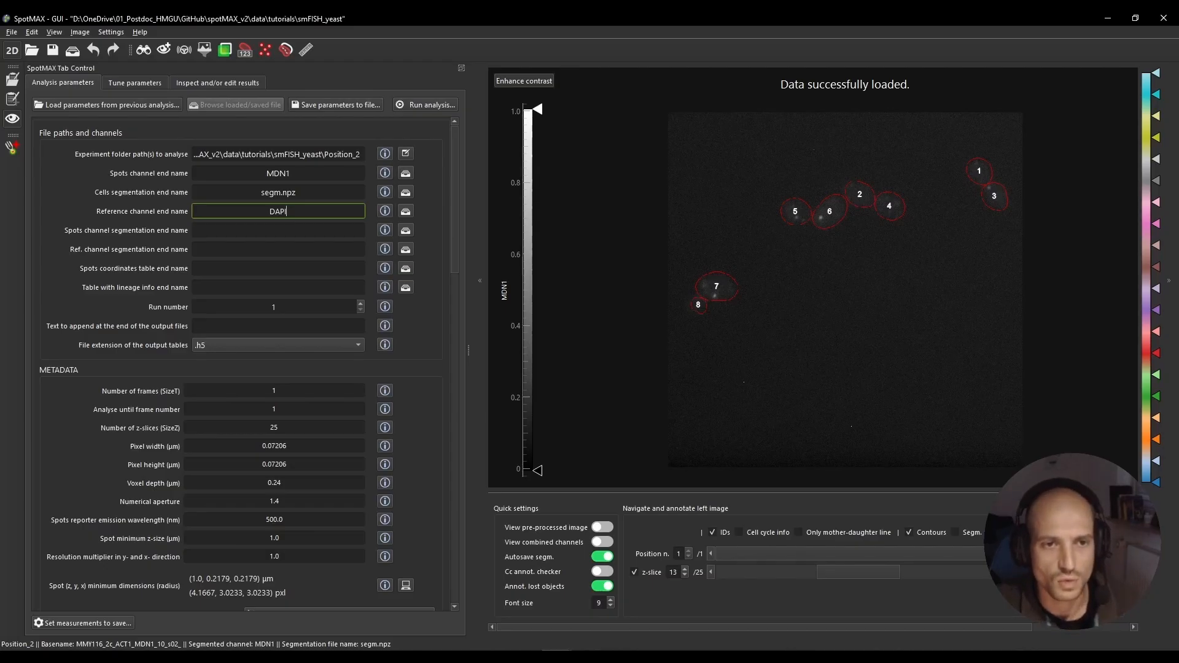
Enter MDN1_segm as the Spots channel segmentation end name, and clear the field again.
{"action": "left_click", "coordinate": [230, 231]}
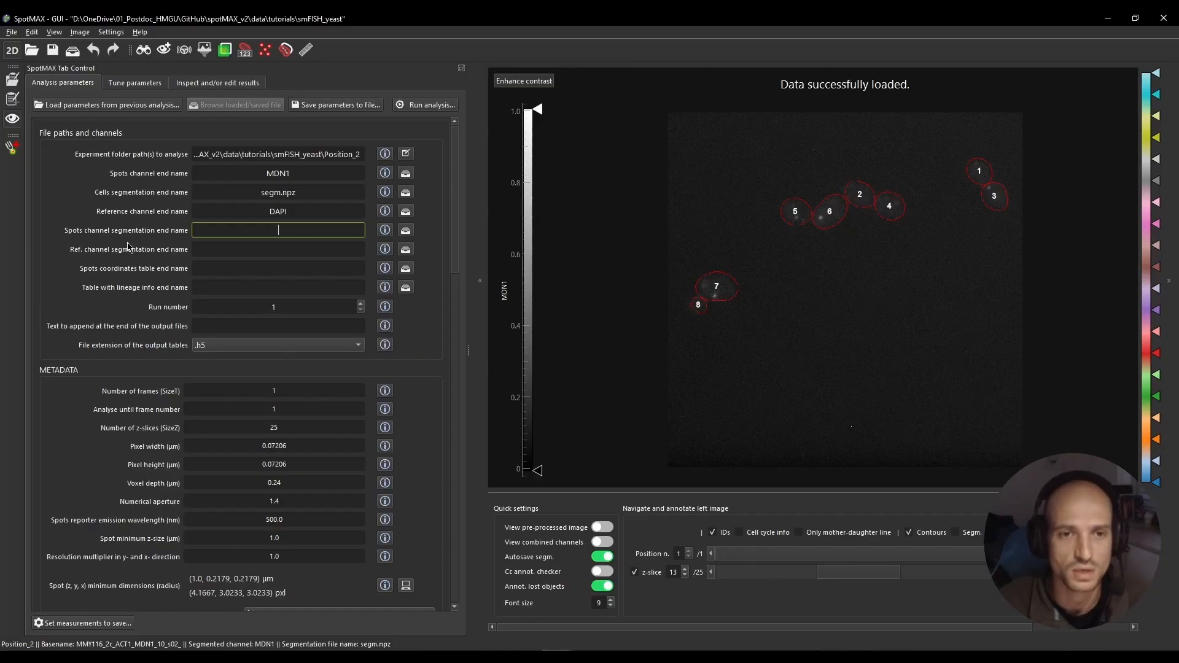
{"action": "type", "text": "MDN1_segm"}
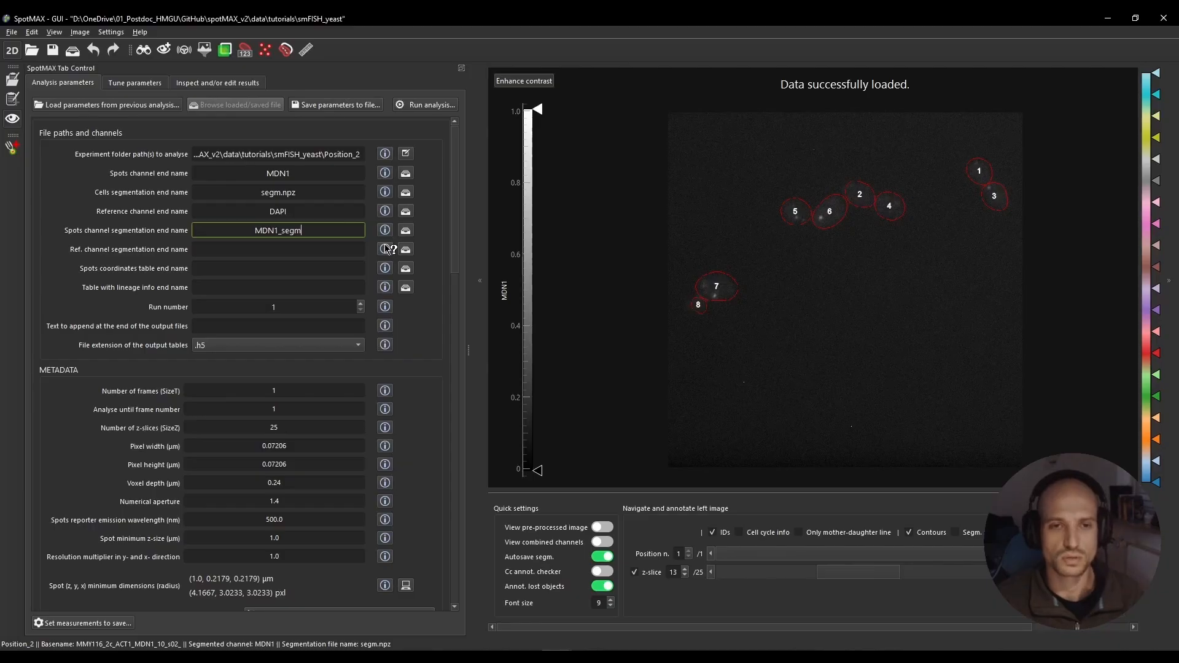
{"action": "double_click", "coordinate": [298, 231]}
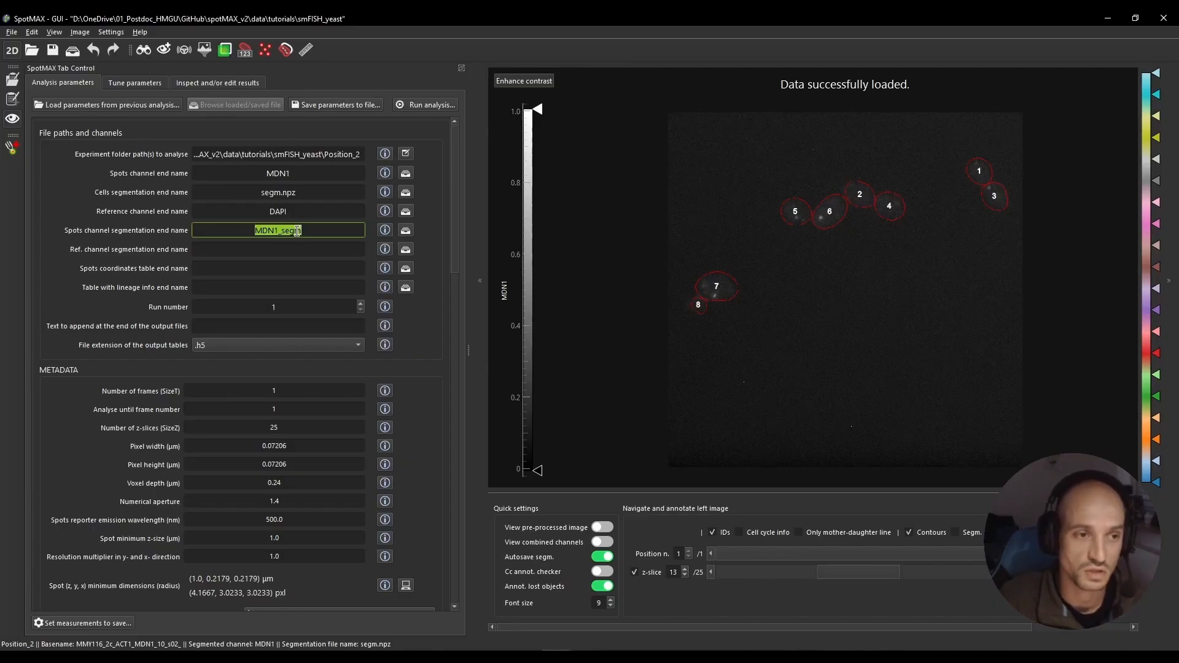
{"action": "key", "text": "BackSpace"}
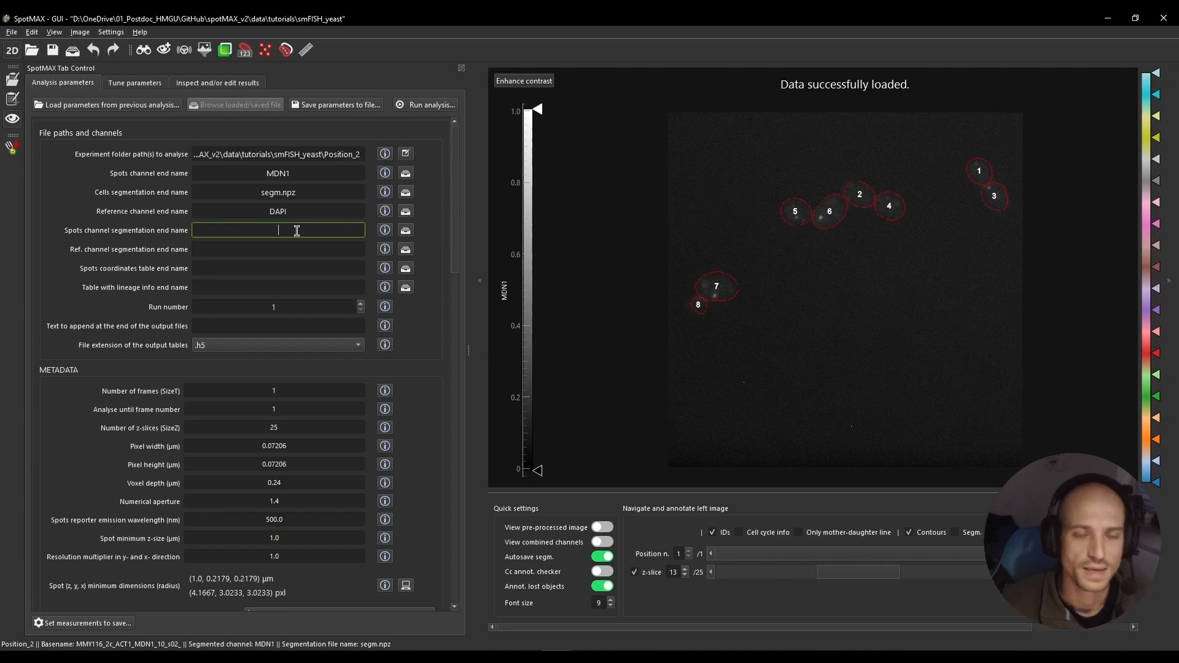
Switch the image annotations from IDs to Cell cycle info and examine the mother-bud pair and neighbouring cells.
{"action": "left_click", "coordinate": [268, 253]}
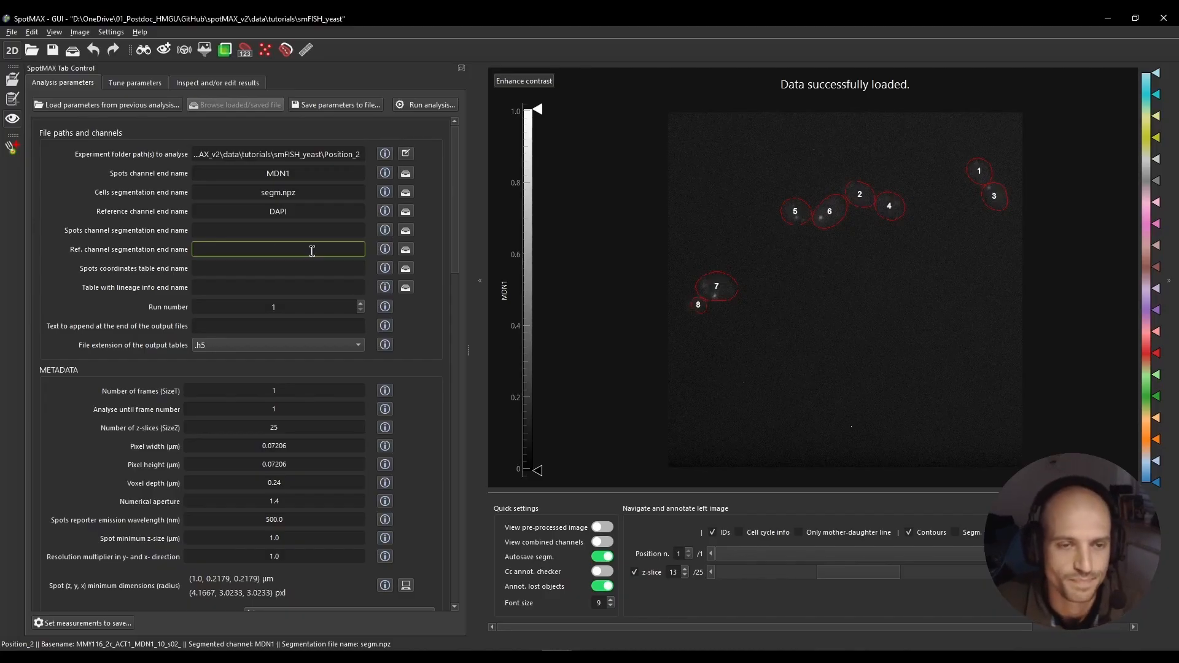
{"action": "left_click", "coordinate": [289, 266]}
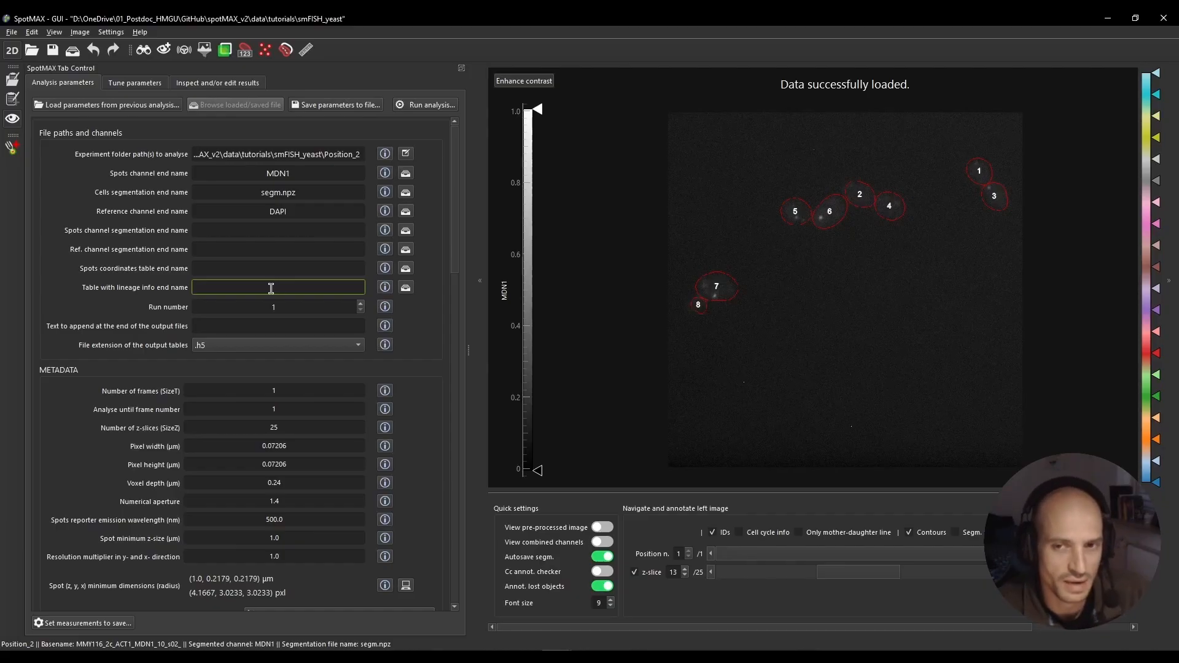
{"action": "scroll", "coordinate": [698, 307], "scroll_direction": "up", "scroll_amount": 5}
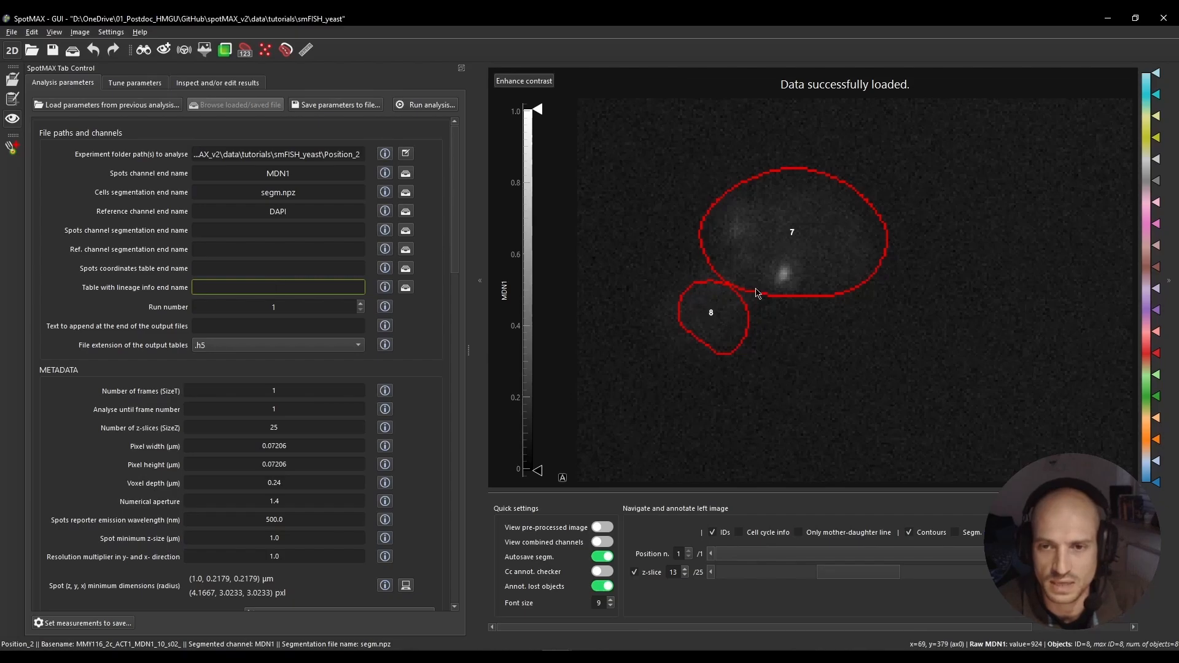
{"action": "scroll", "coordinate": [786, 263], "scroll_direction": "down", "scroll_amount": 2}
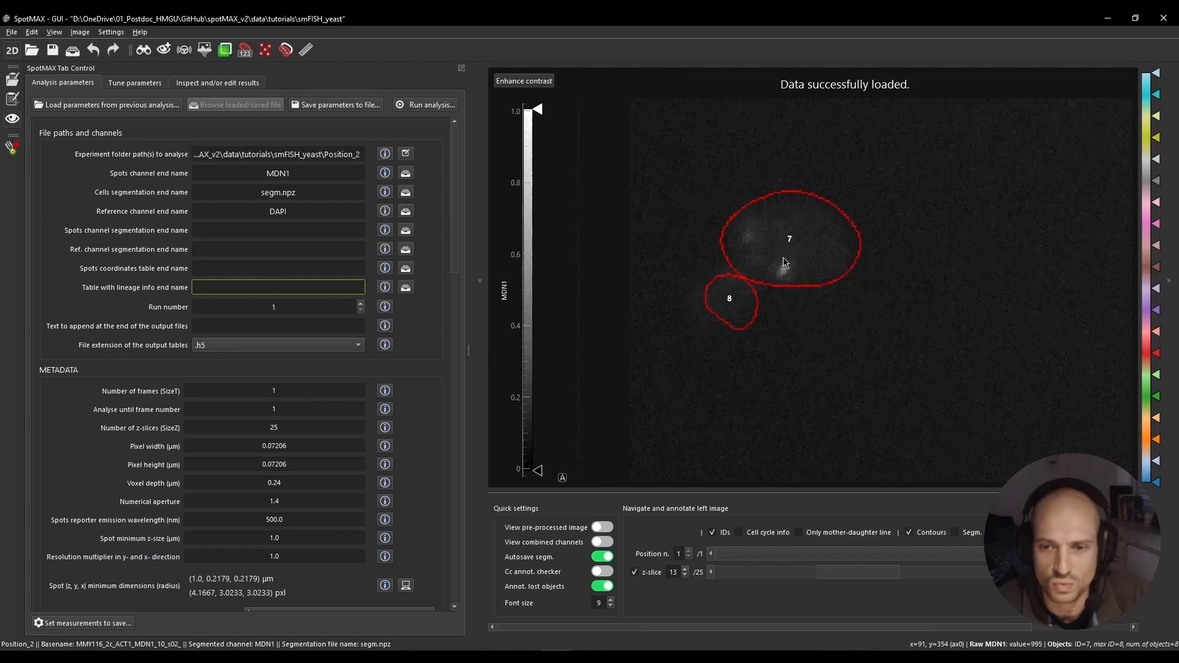
{"action": "left_click", "coordinate": [781, 533]}
{"action": "scroll", "coordinate": [746, 271], "scroll_direction": "down", "scroll_amount": 3}
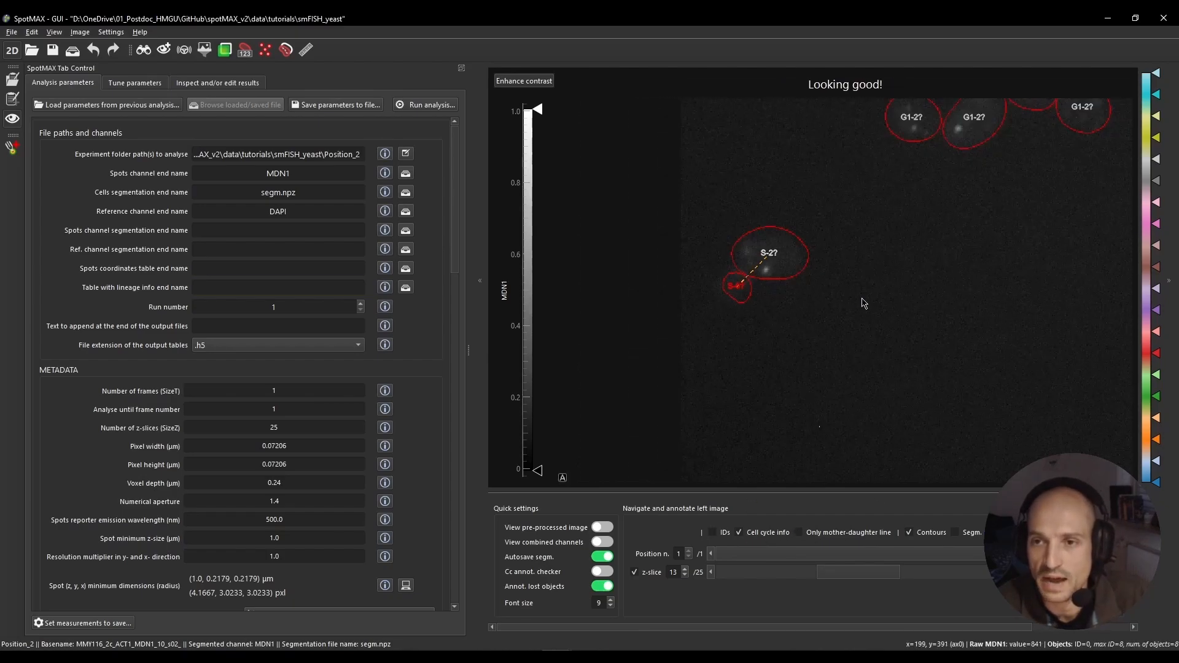
{"action": "left_click_drag", "start_coordinate": [864, 303], "coordinate": [782, 380]}
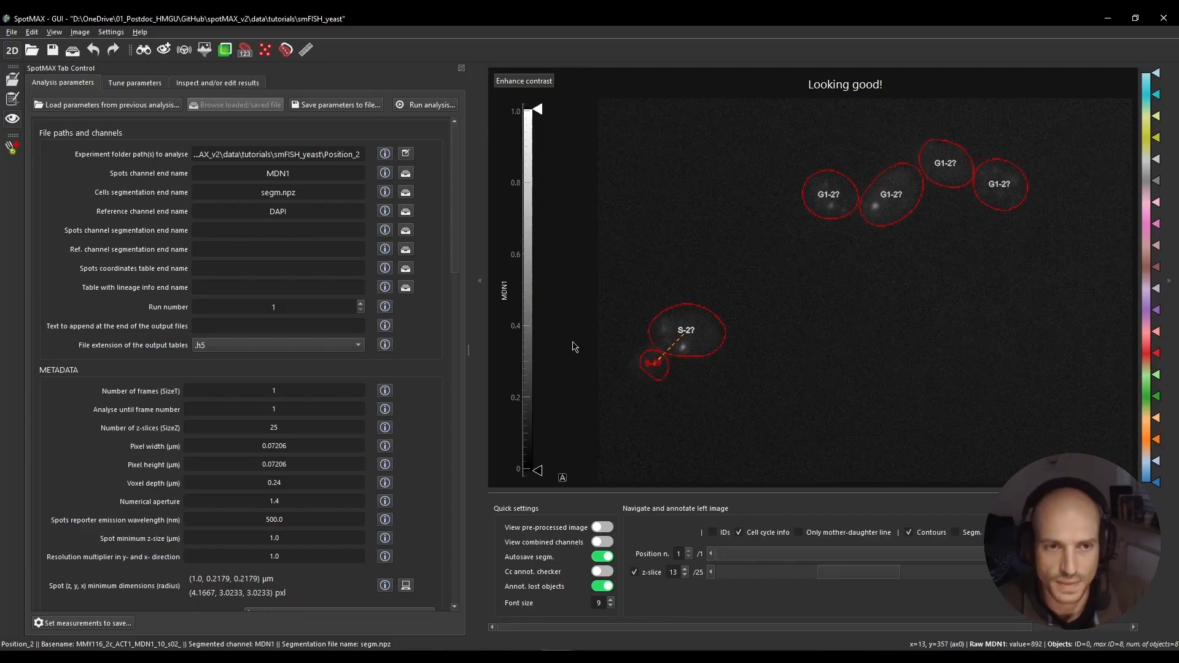
Set the lineage info table end name by choosing the acdc_output CSV file from the Position_2 Images folder.
{"action": "left_click", "coordinate": [312, 288]}
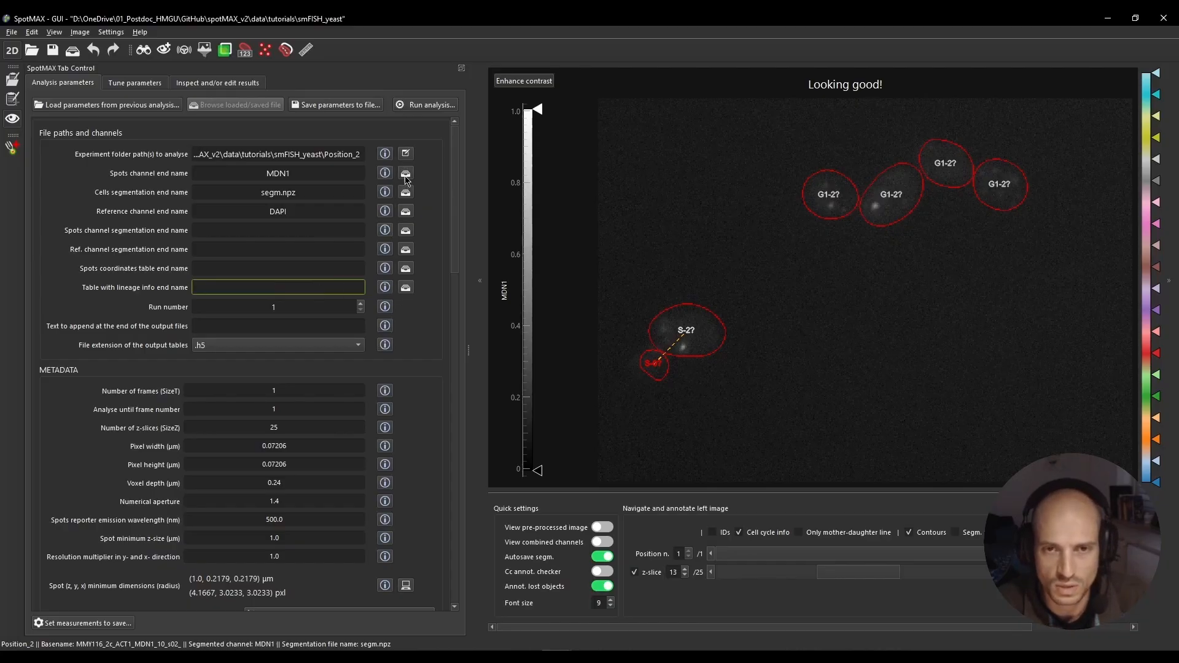
{"action": "left_click", "coordinate": [405, 286]}
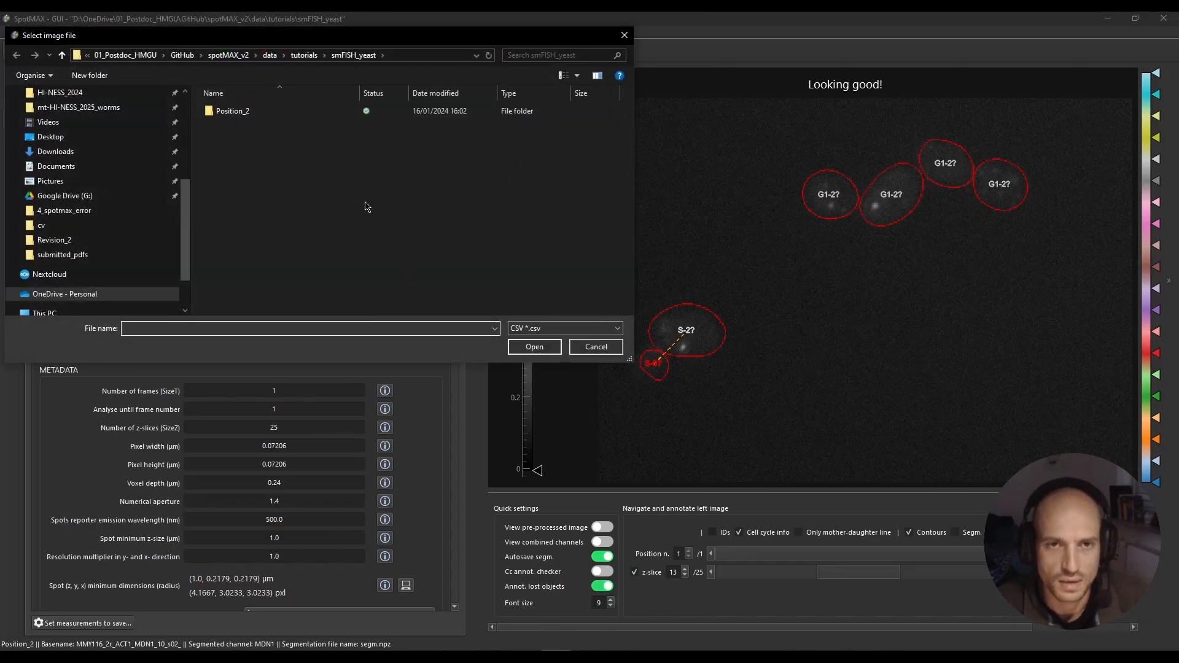
{"action": "double_click", "coordinate": [304, 112]}
{"action": "double_click", "coordinate": [303, 114]}
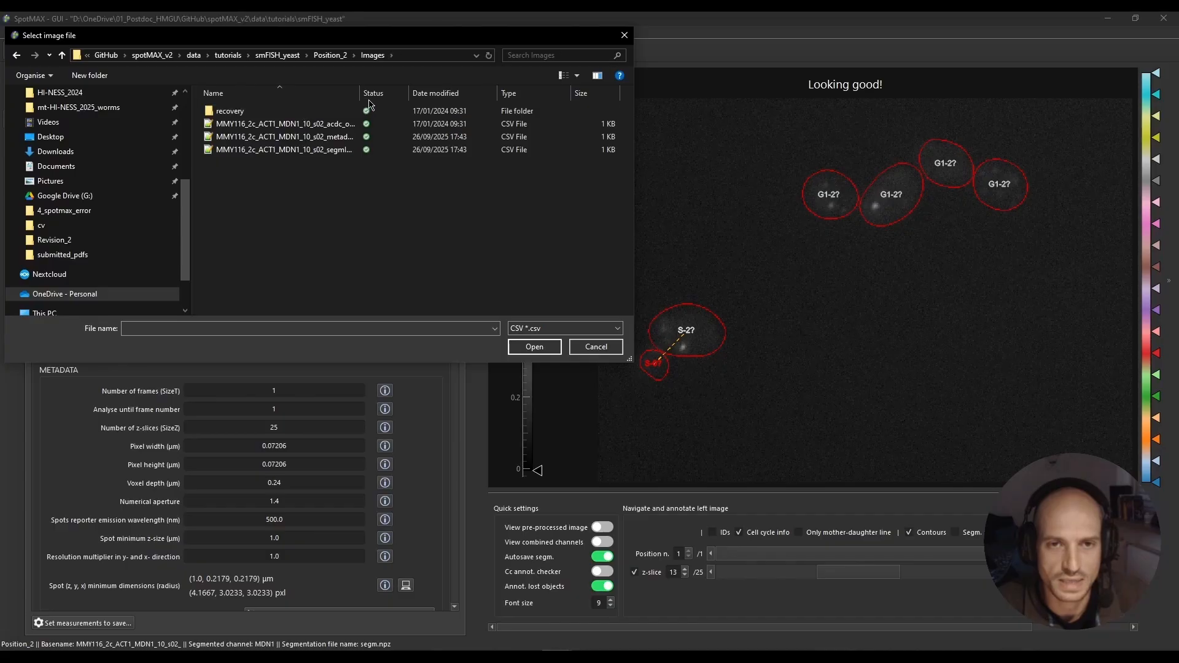
{"action": "left_click_drag", "start_coordinate": [359, 93], "coordinate": [443, 93]}
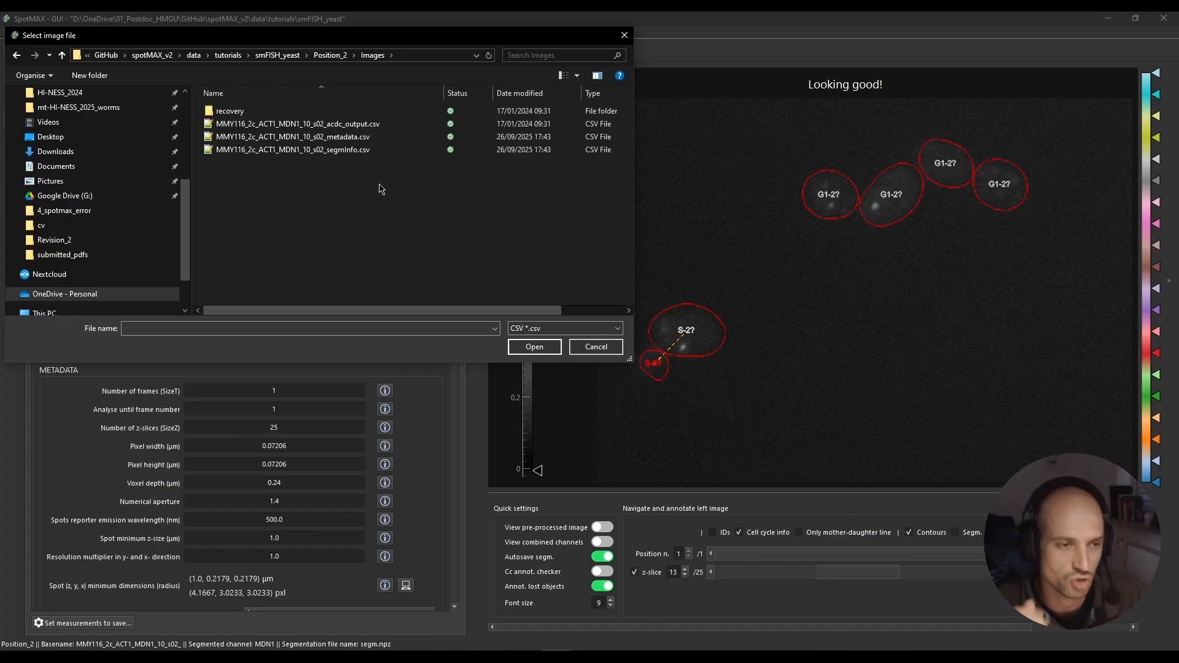
{"action": "double_click", "coordinate": [354, 125]}
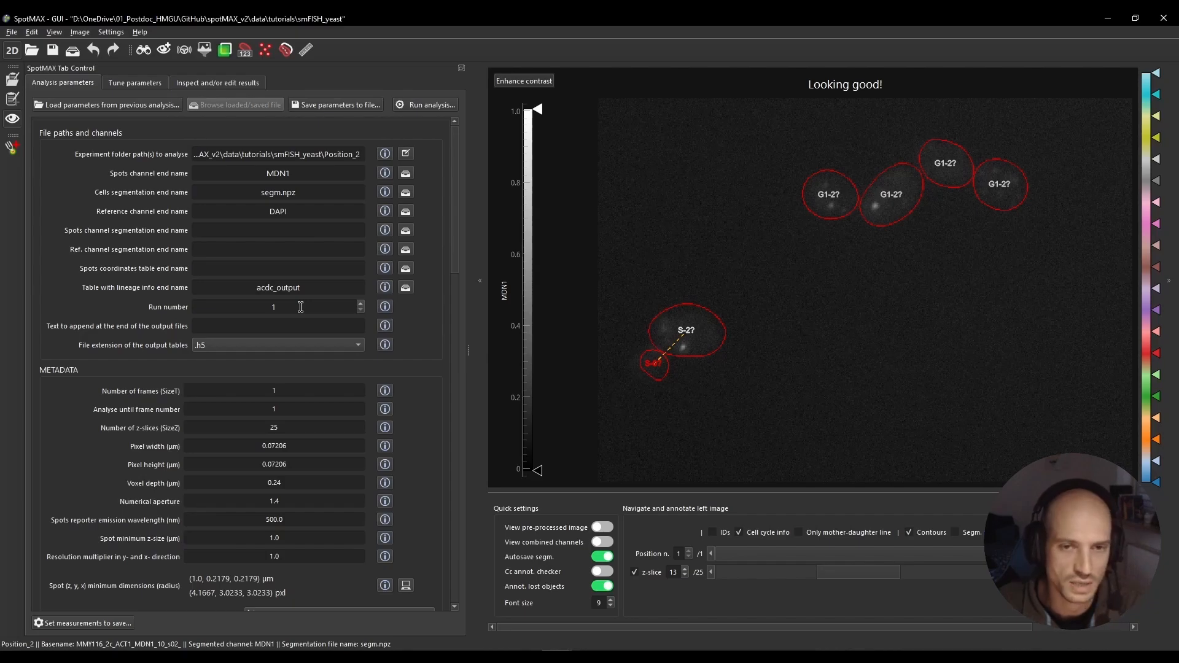
Set the text to append at the end of the output files to tutorial.
{"action": "left_click", "coordinate": [270, 325]}
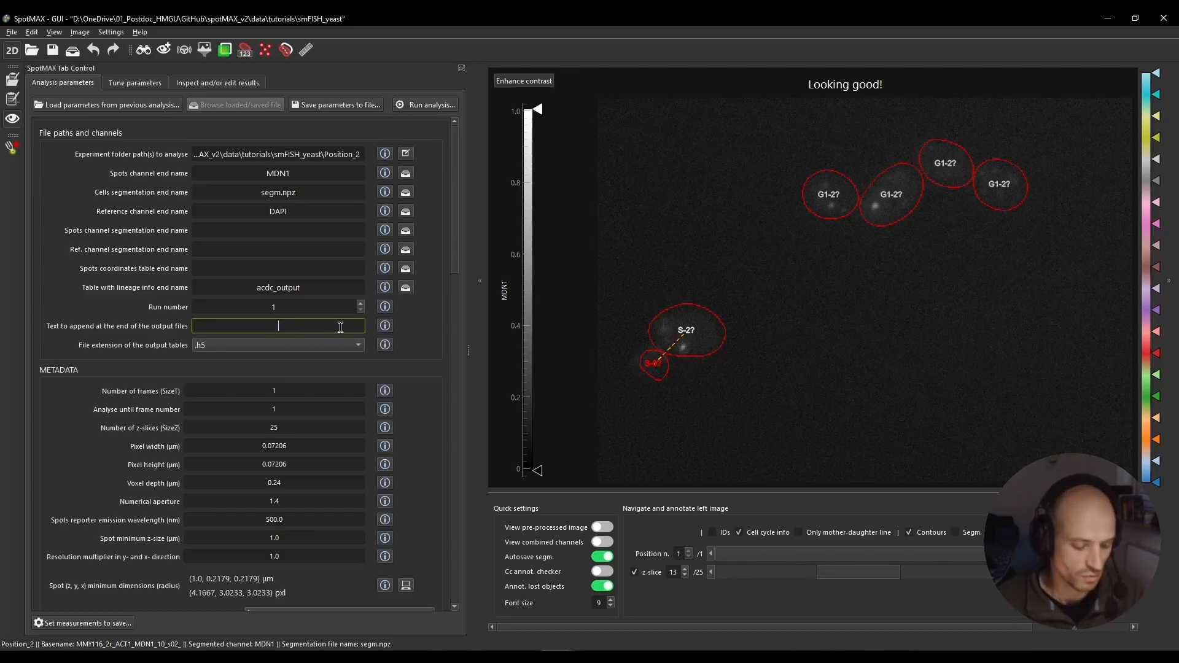
{"action": "type", "text": "tutorial"}
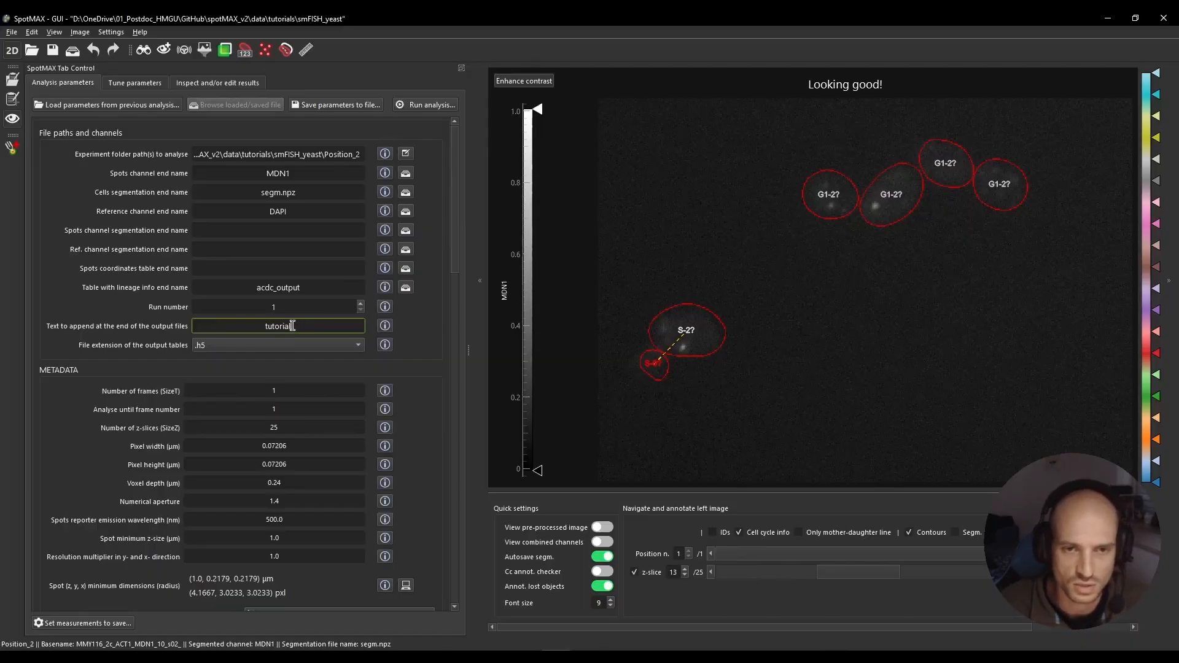
{"action": "double_click", "coordinate": [261, 326]}
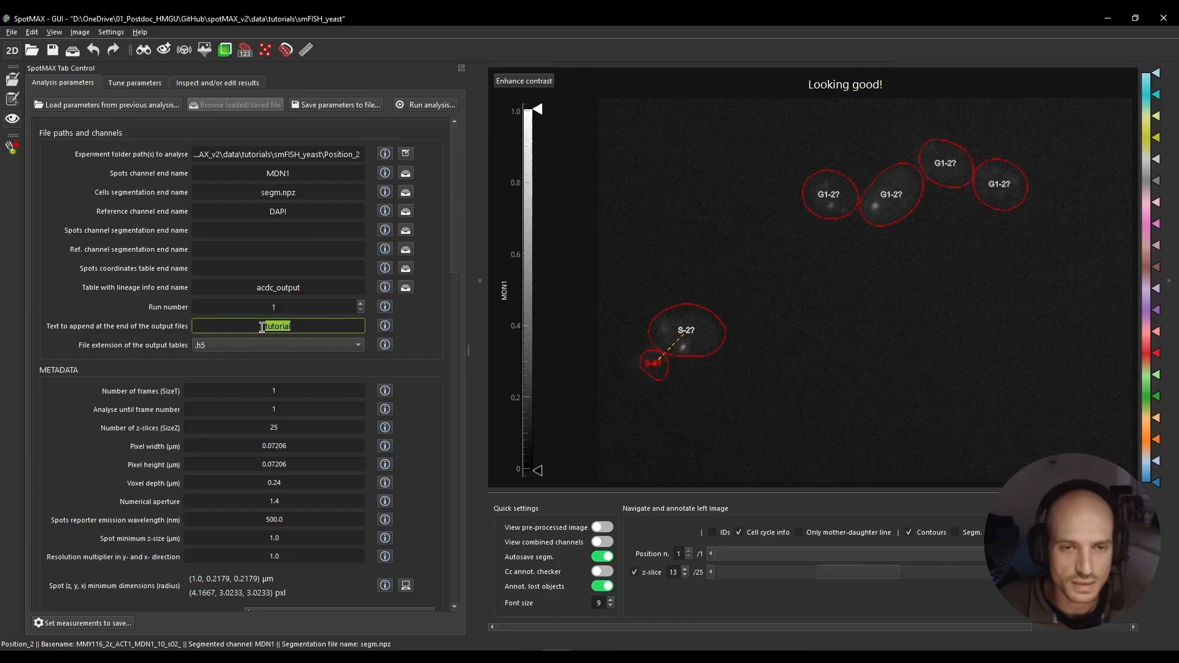
{"action": "left_click", "coordinate": [228, 321]}
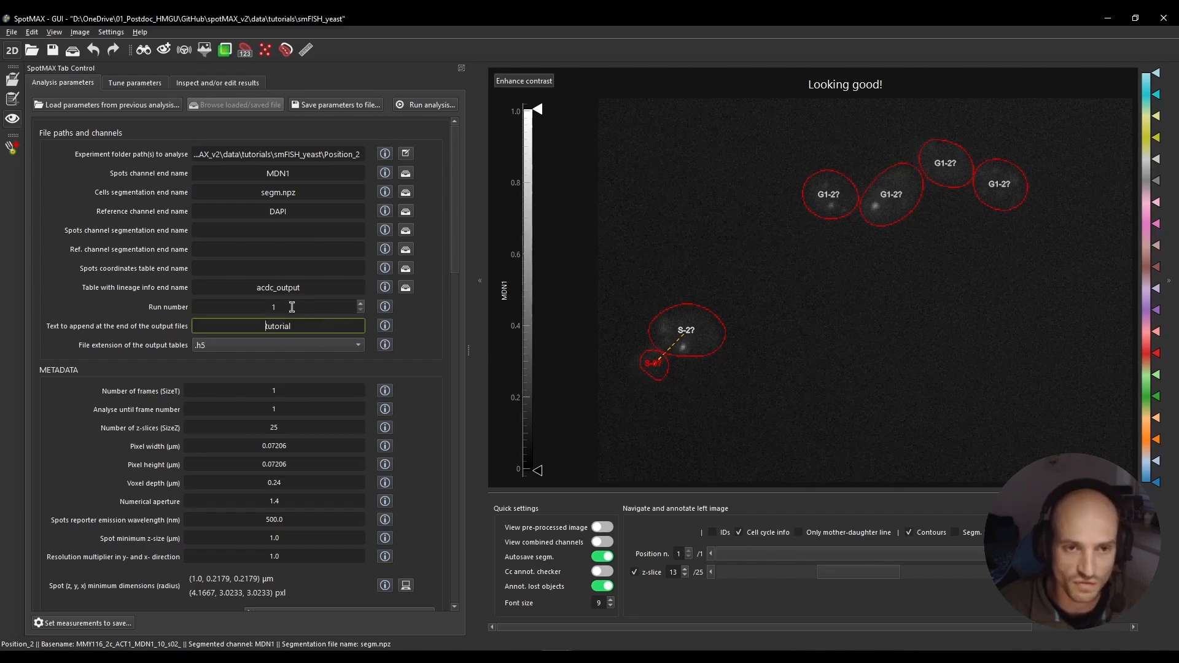
{"action": "double_click", "coordinate": [276, 326]}
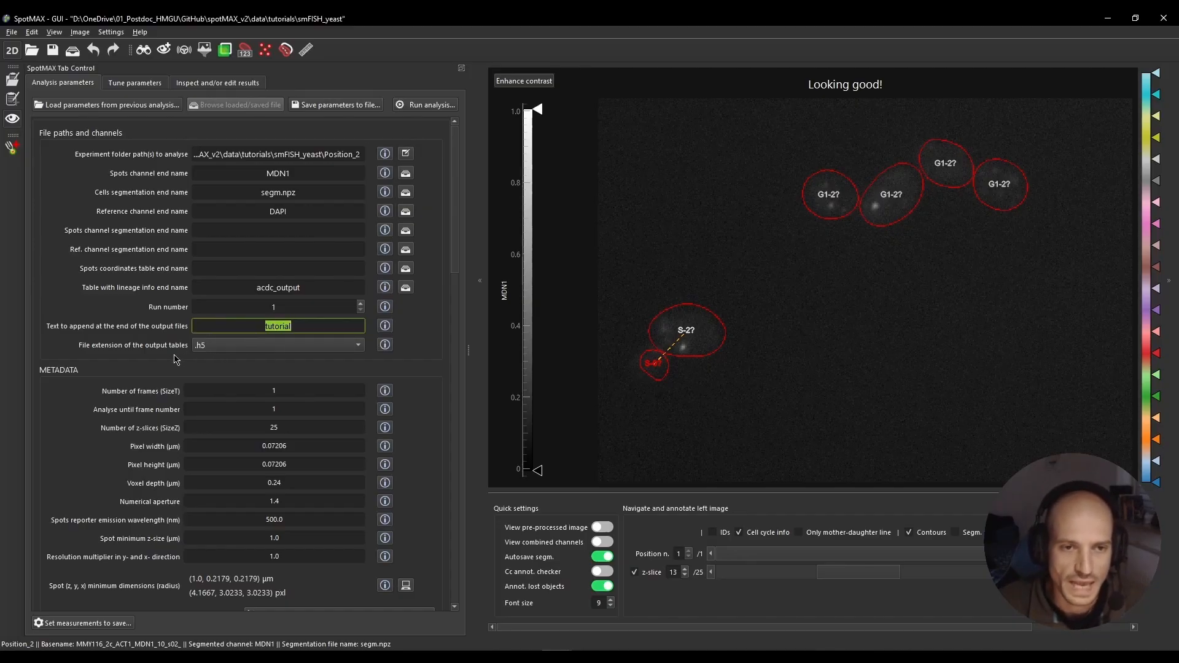
Set the file extension of the output tables to .csv.
{"action": "left_click", "coordinate": [238, 352]}
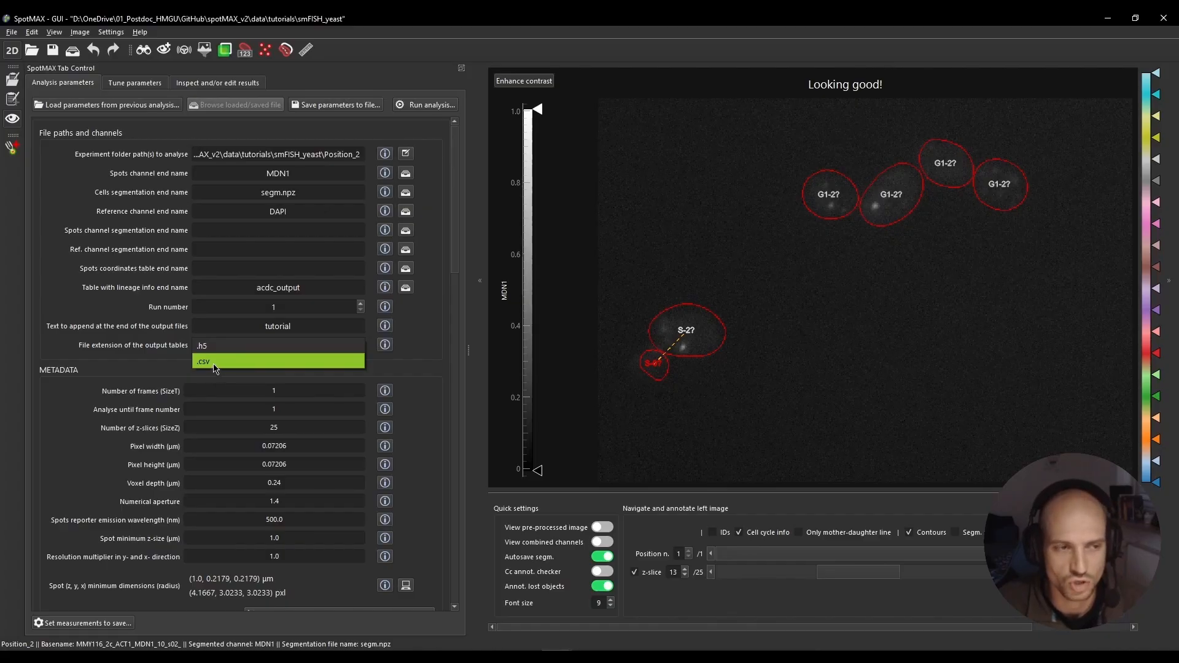
{"action": "left_click", "coordinate": [214, 365]}
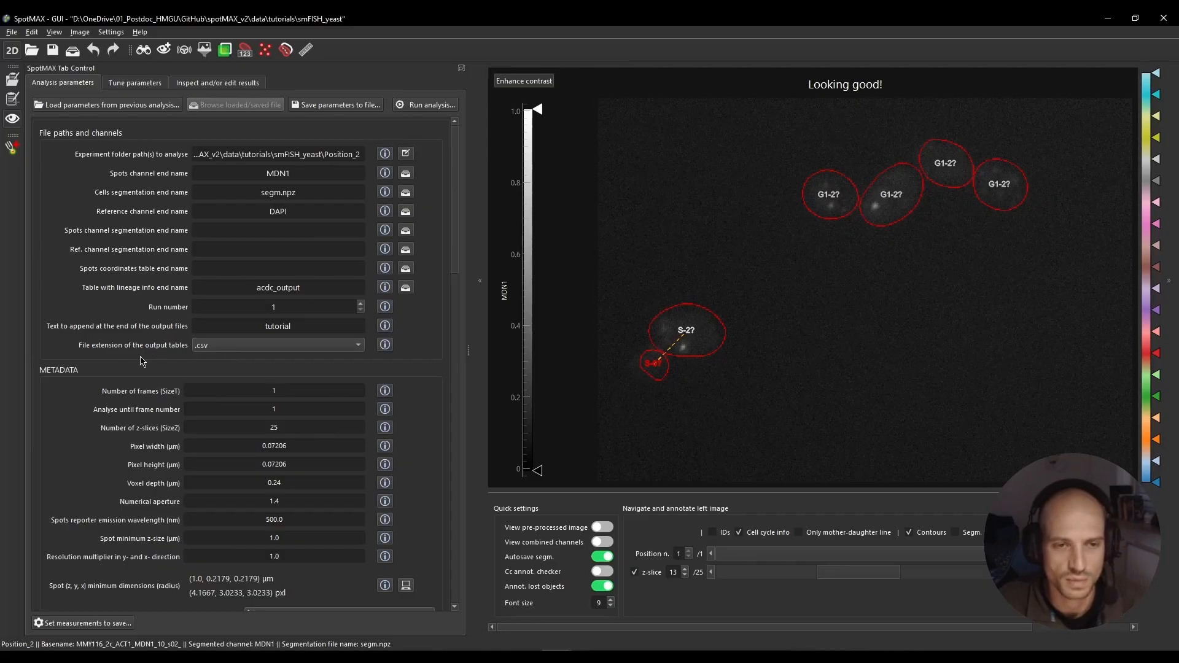
{"action": "scroll", "coordinate": [142, 361], "scroll_direction": "down", "scroll_amount": 1}
{"action": "scroll", "coordinate": [142, 361], "scroll_direction": "up", "scroll_amount": 1}
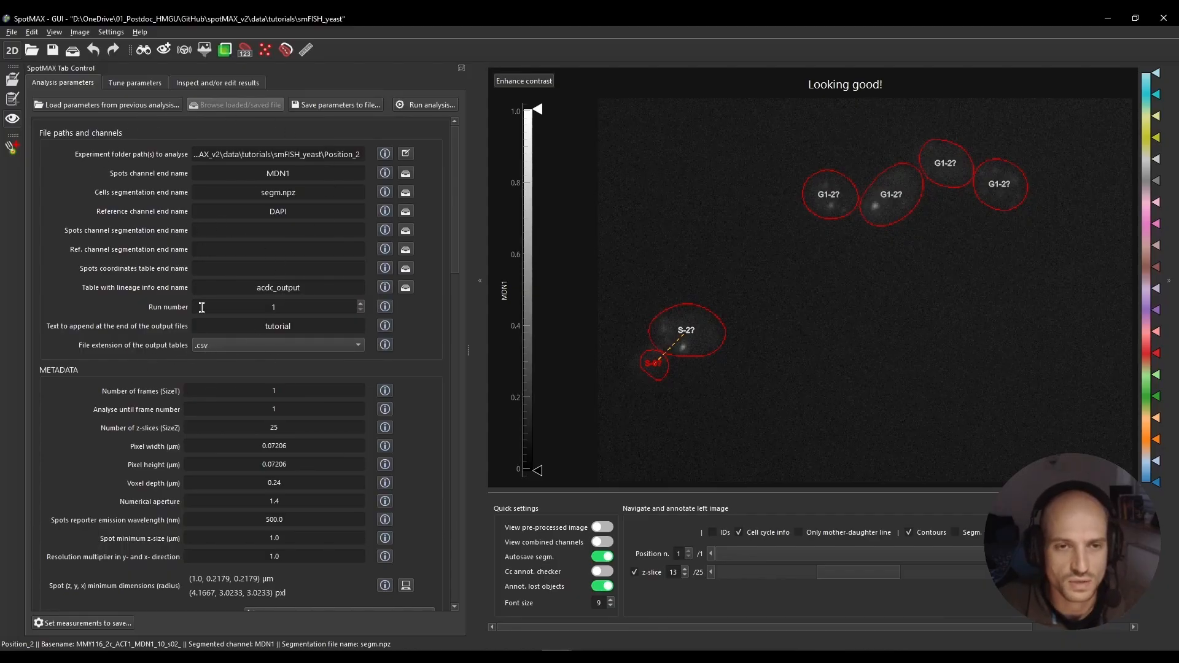
{"action": "scroll", "coordinate": [145, 306], "scroll_direction": "down", "scroll_amount": 1}
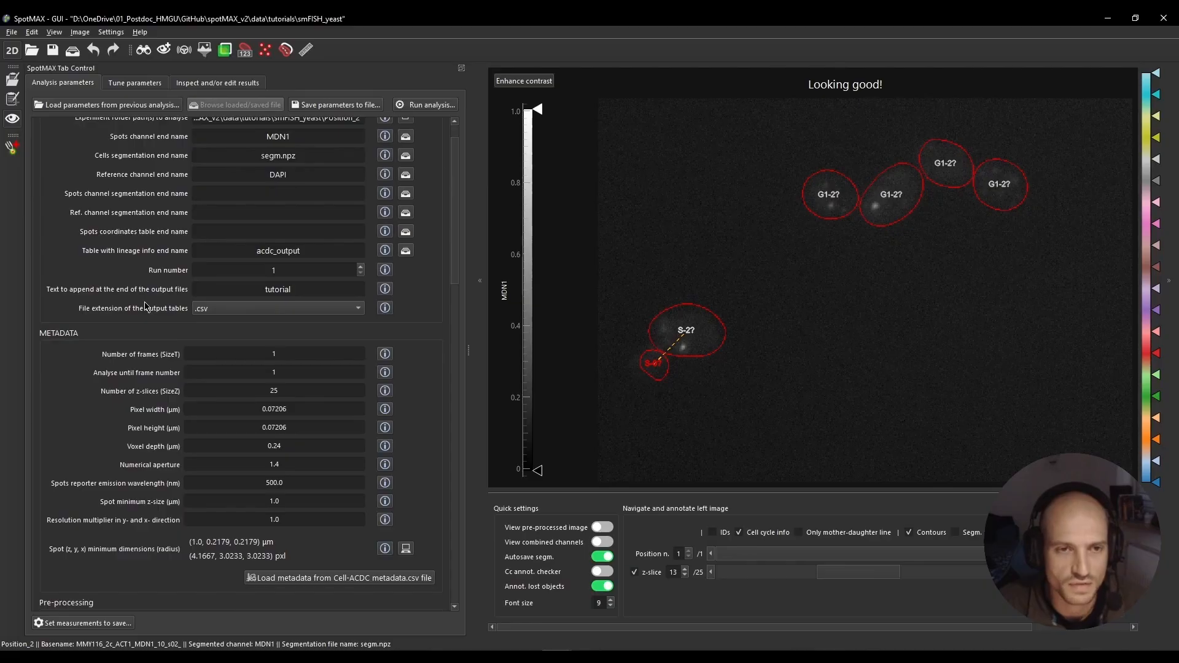
{"action": "scroll", "coordinate": [146, 306], "scroll_direction": "up", "scroll_amount": 1}
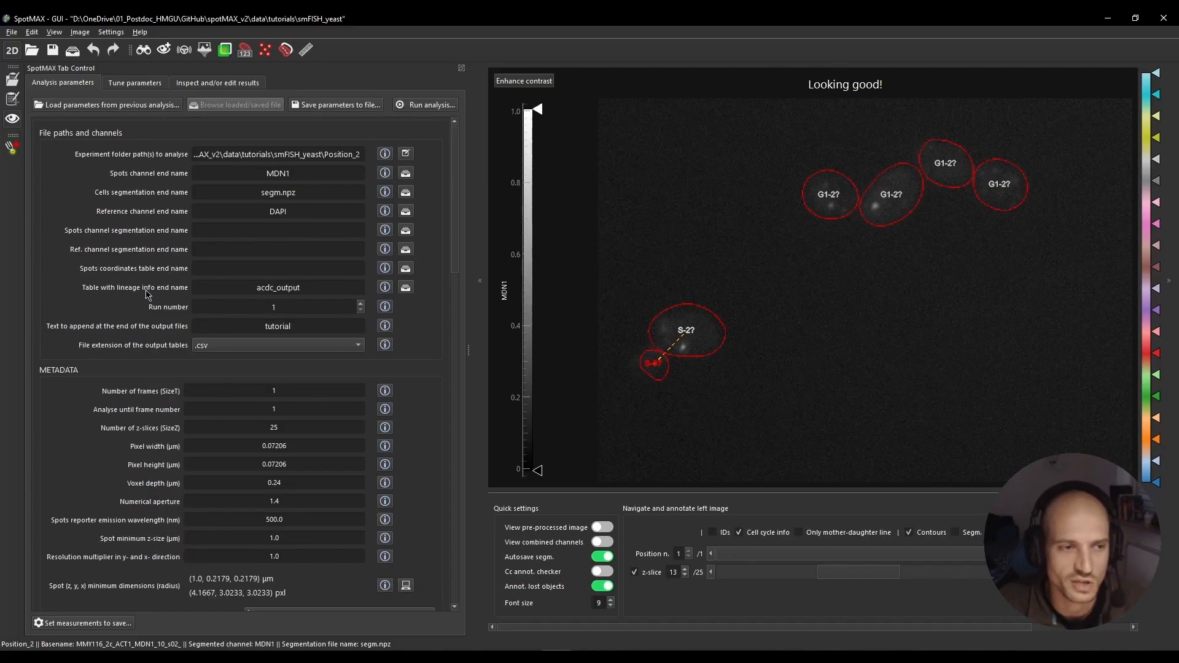
Set the spots reporter emission wavelength in the metadata to 509 nm.
{"action": "scroll", "coordinate": [147, 295], "scroll_direction": "down", "scroll_amount": 1}
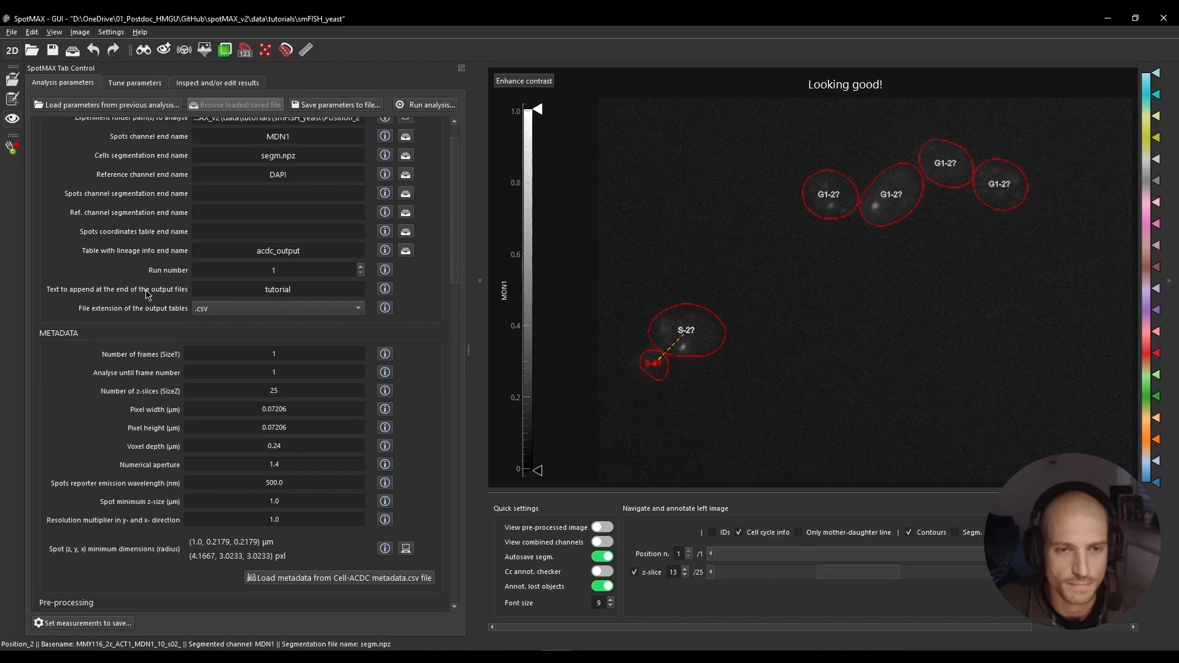
{"action": "scroll", "coordinate": [142, 425], "scroll_direction": "down", "scroll_amount": 1}
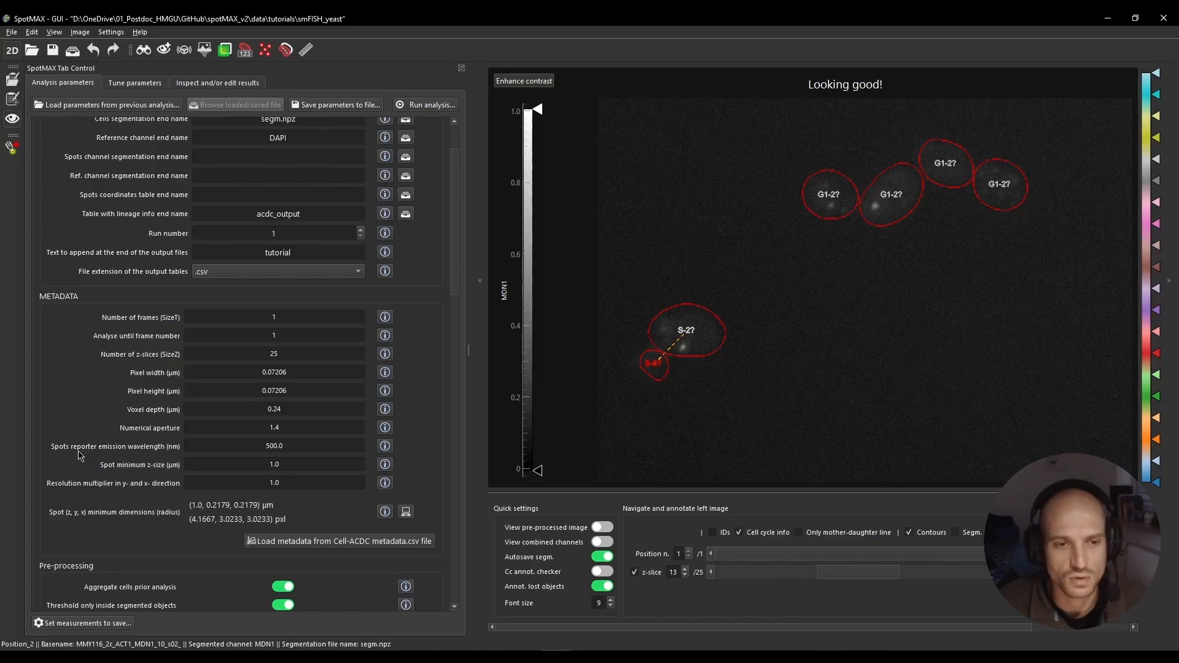
{"action": "left_click", "coordinate": [261, 447]}
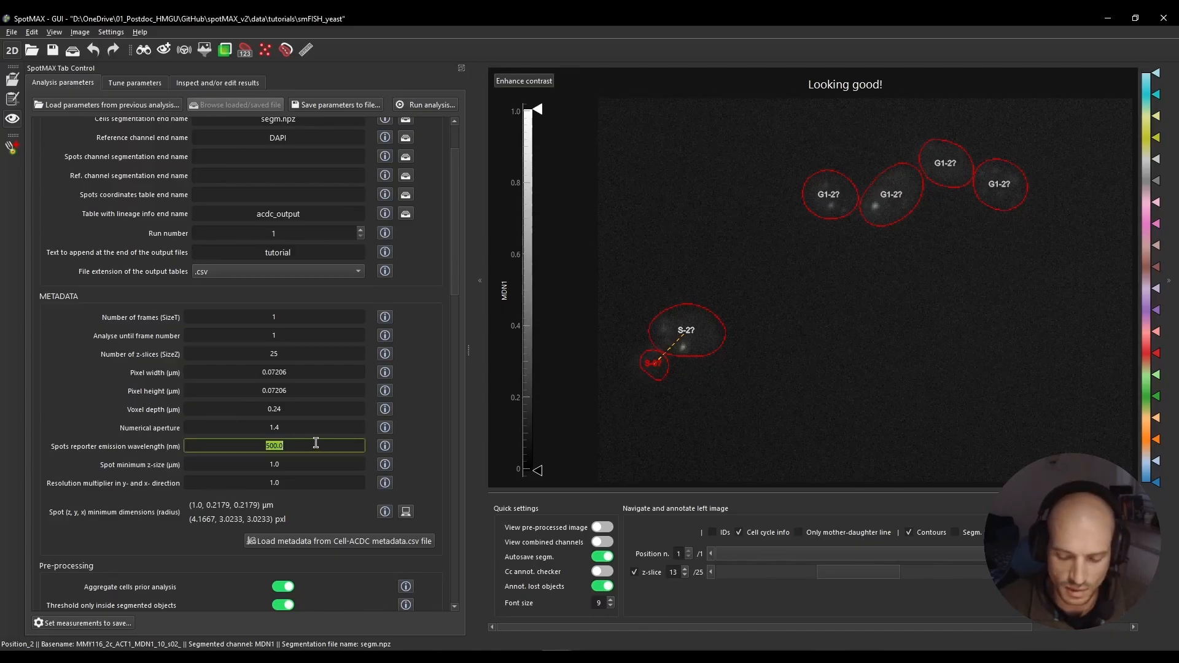
{"action": "type", "text": "509"}
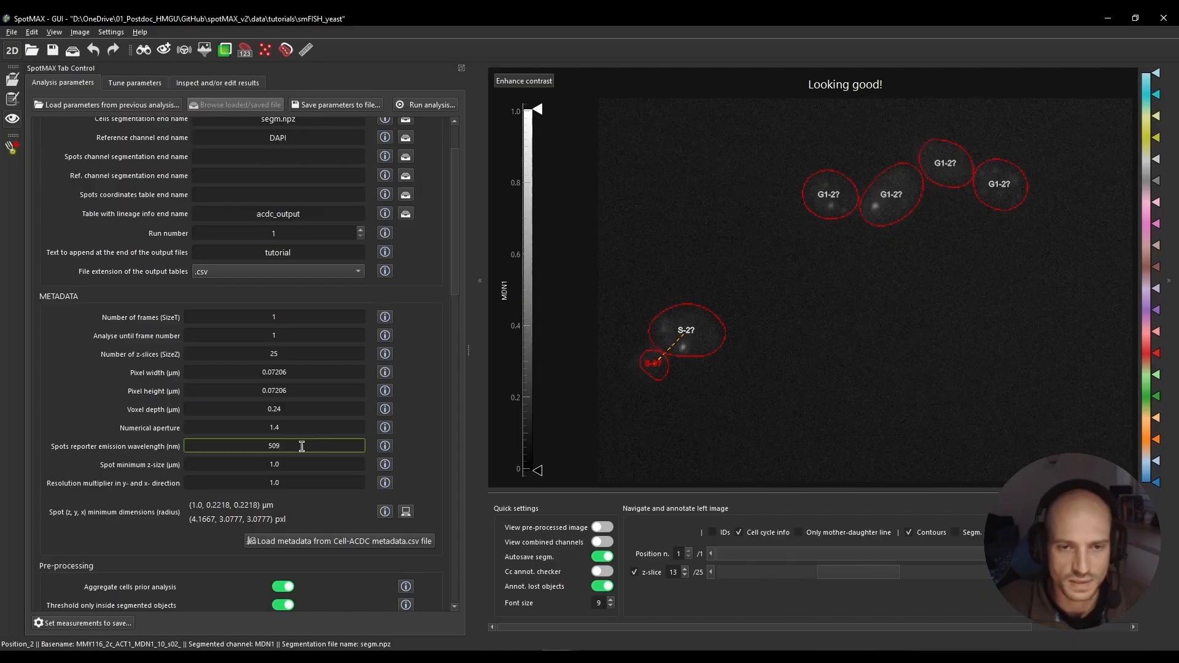
Review the number of frames, last frame to analyse and number of z-slices in the metadata, and view z-slice 12 of the image.
{"action": "left_click", "coordinate": [267, 319]}
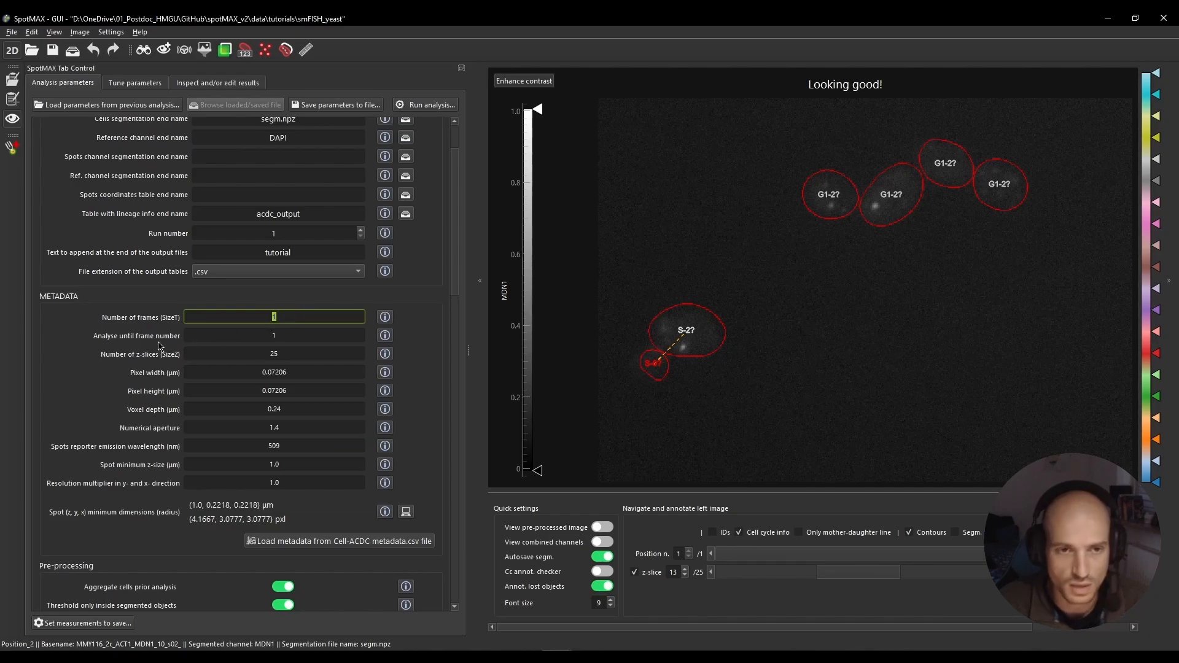
{"action": "left_click", "coordinate": [251, 339]}
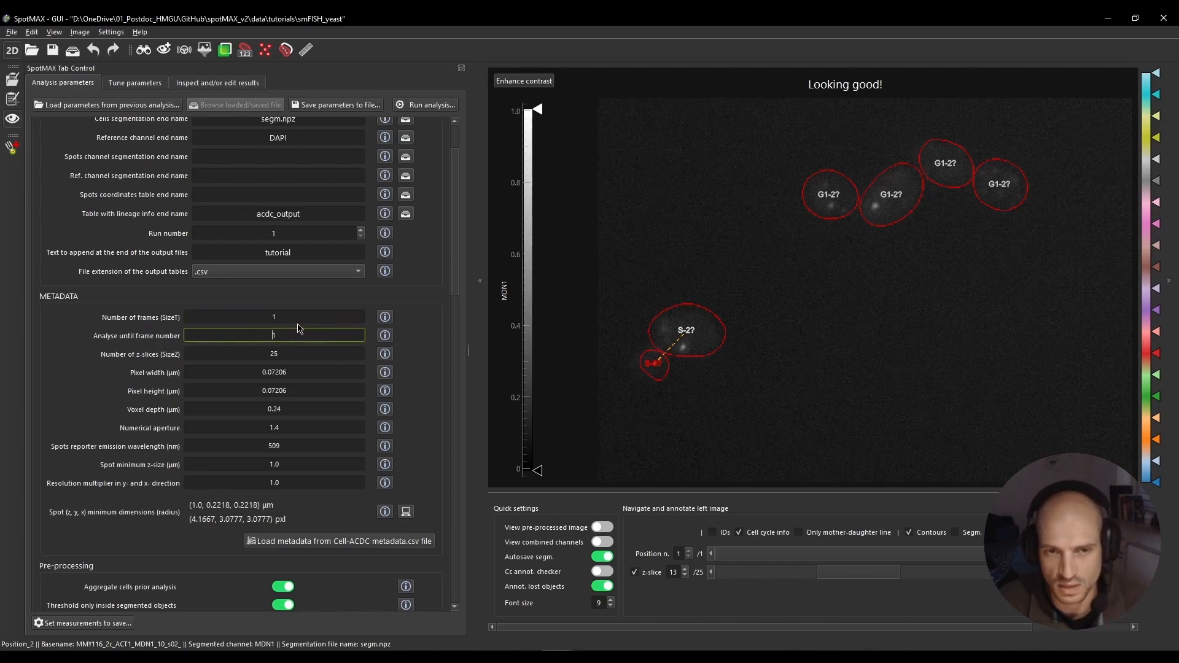
{"action": "left_click", "coordinate": [249, 314]}
{"action": "left_click", "coordinate": [243, 336]}
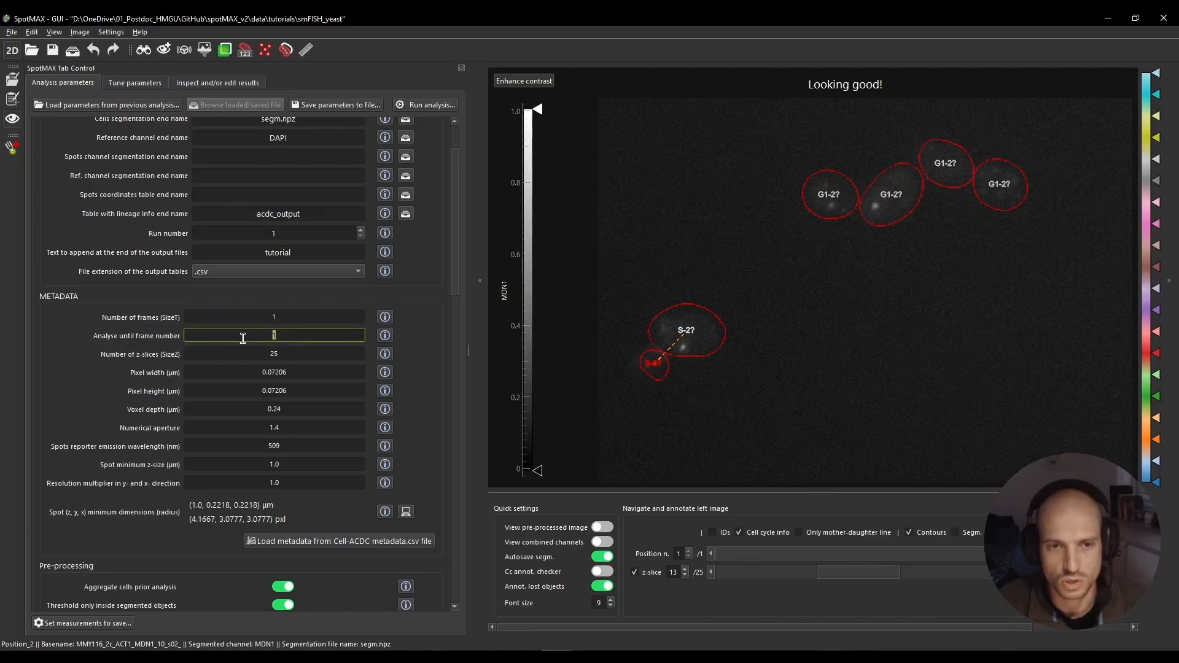
{"action": "left_click", "coordinate": [238, 353]}
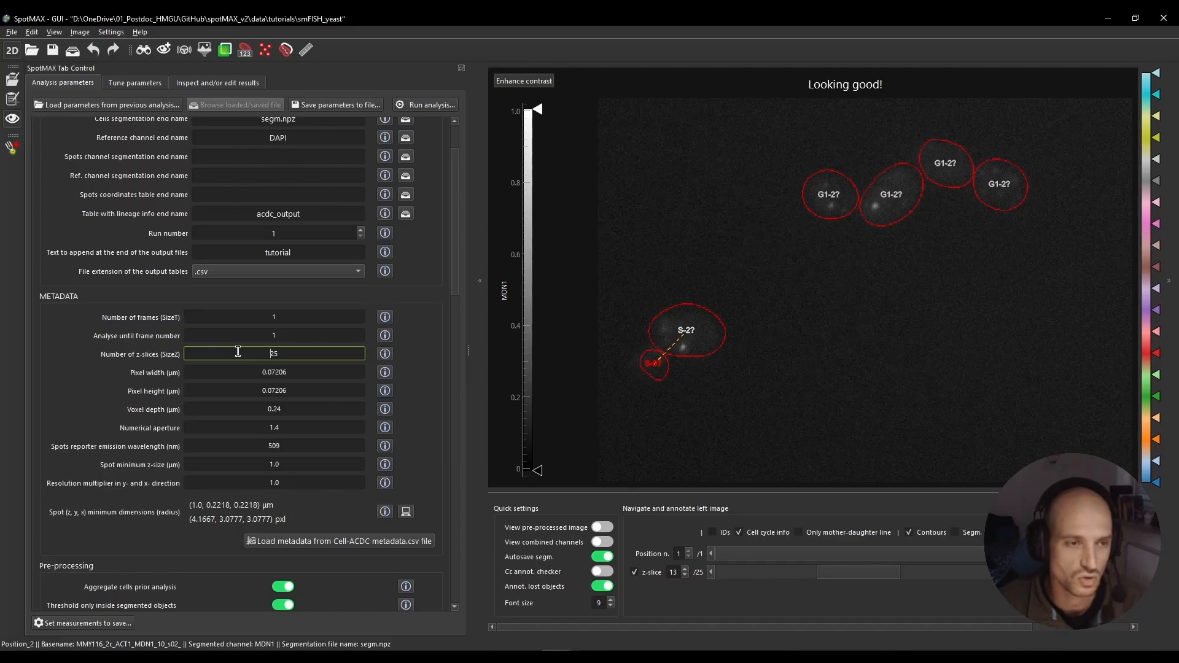
{"action": "left_click_drag", "start_coordinate": [238, 352], "coordinate": [307, 350]}
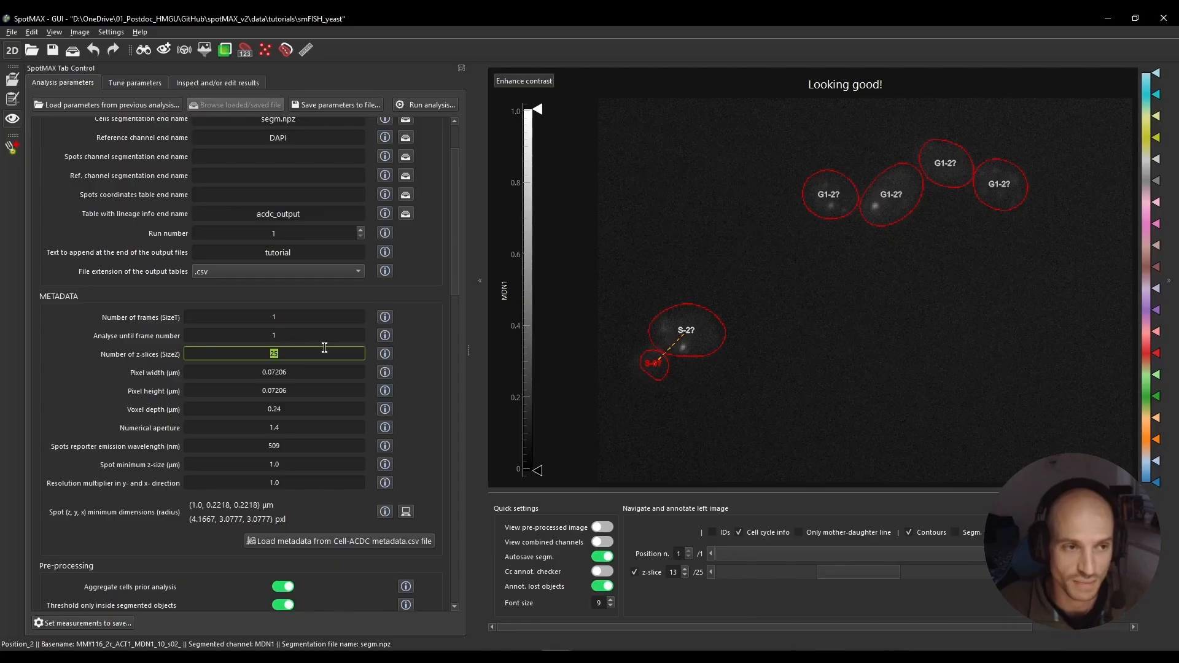
{"action": "left_click_drag", "start_coordinate": [882, 573], "coordinate": [847, 575]}
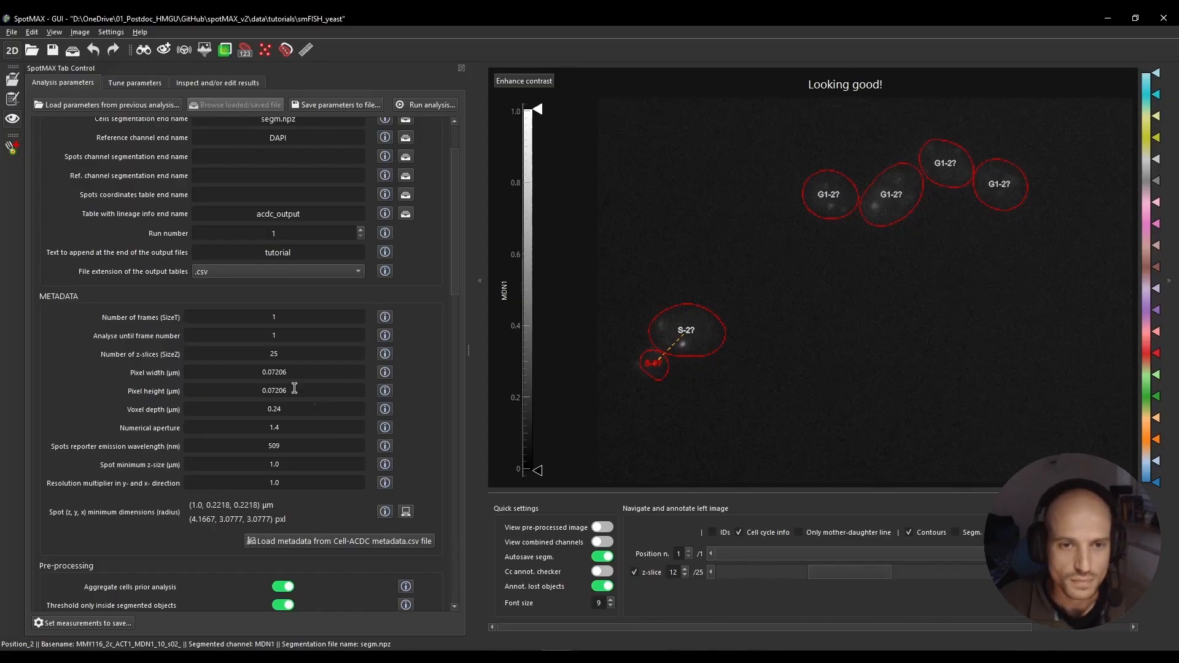
{"action": "left_click_drag", "start_coordinate": [284, 351], "coordinate": [260, 352]}
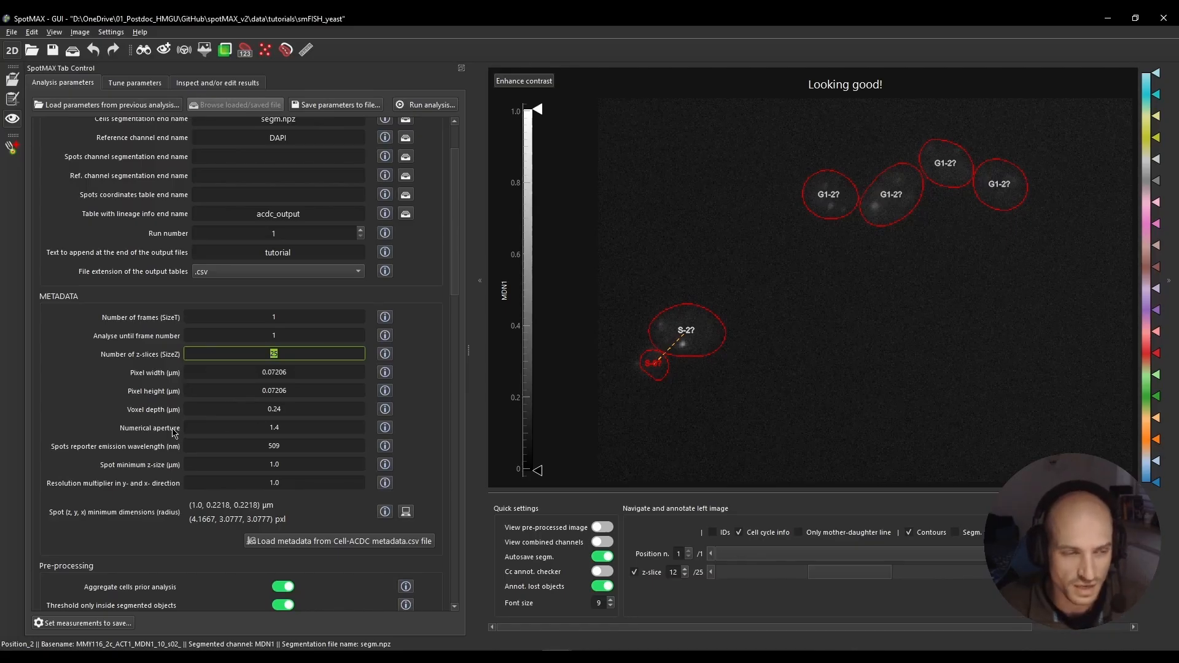
Review the numerical aperture, emission wavelength, spot minimum z-size and the computed minimum spot dimensions in the metadata.
{"action": "left_click", "coordinate": [292, 432]}
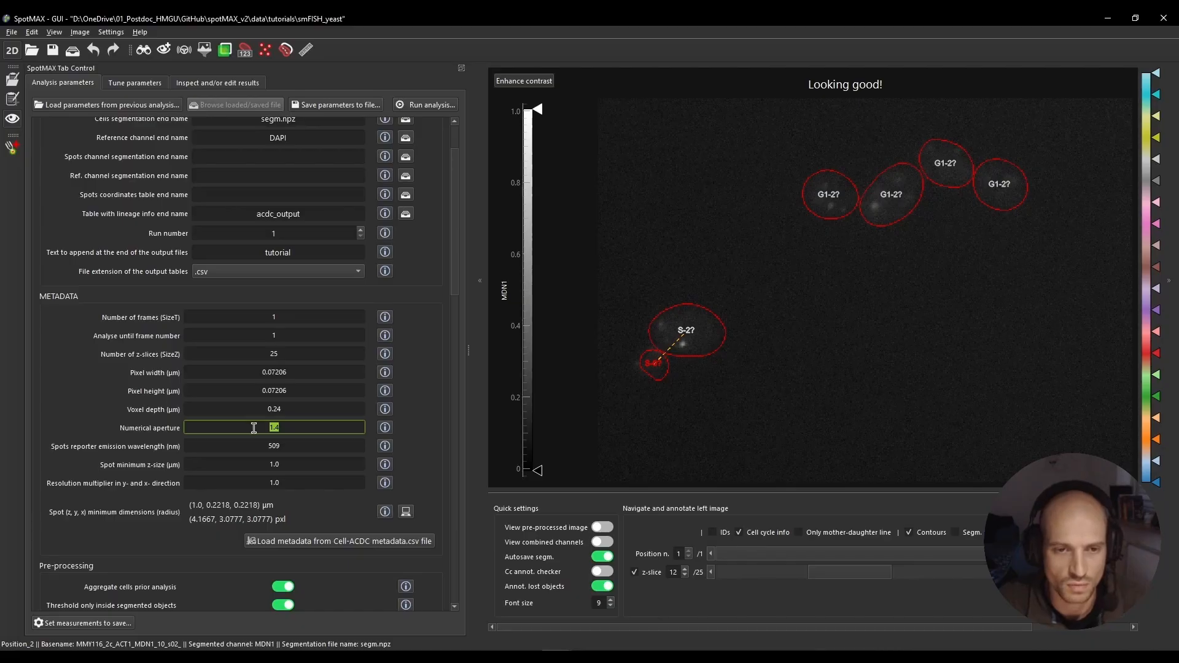
{"action": "left_click", "coordinate": [225, 432]}
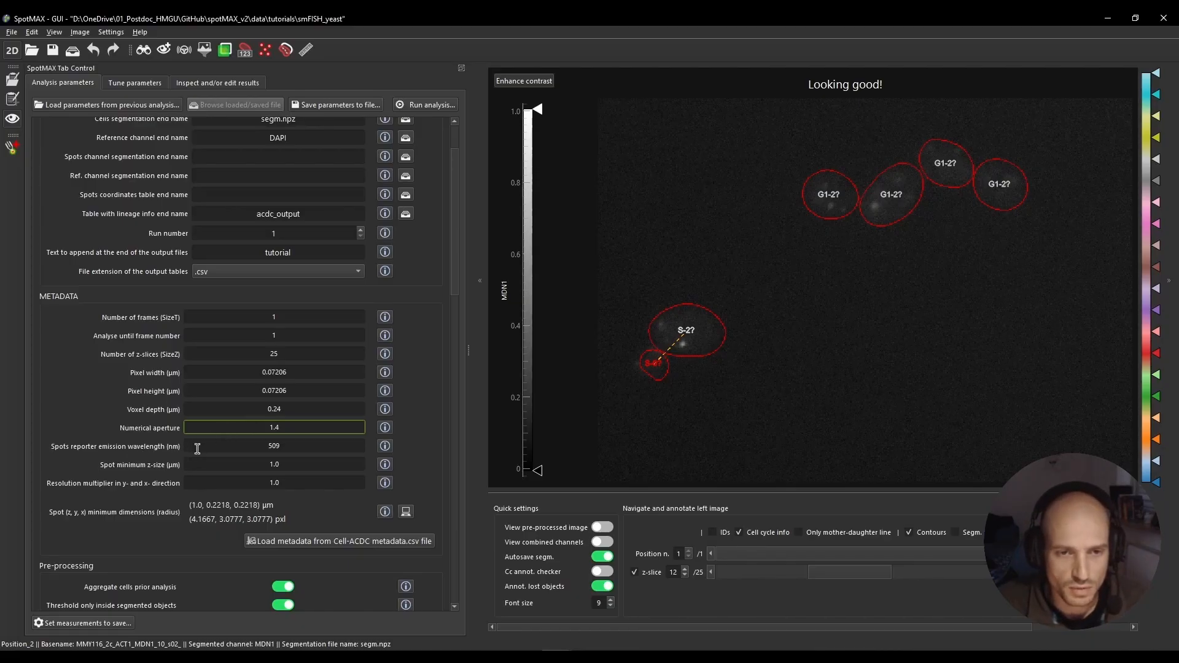
{"action": "left_click", "coordinate": [263, 451]}
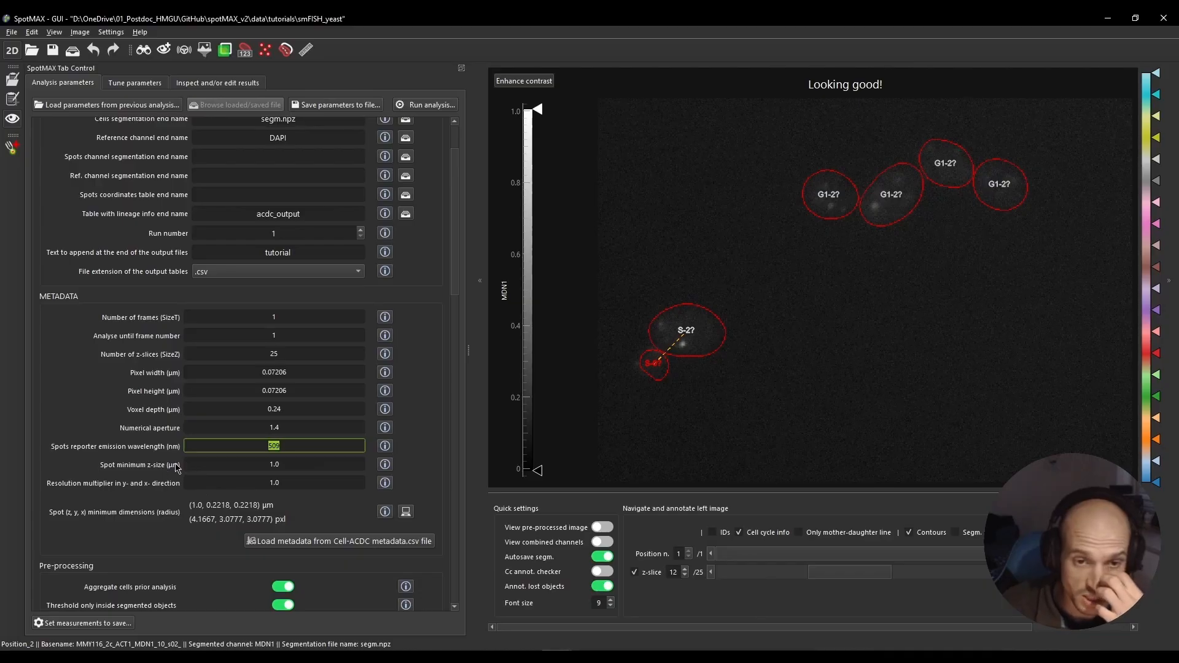
{"action": "left_click", "coordinate": [255, 465]}
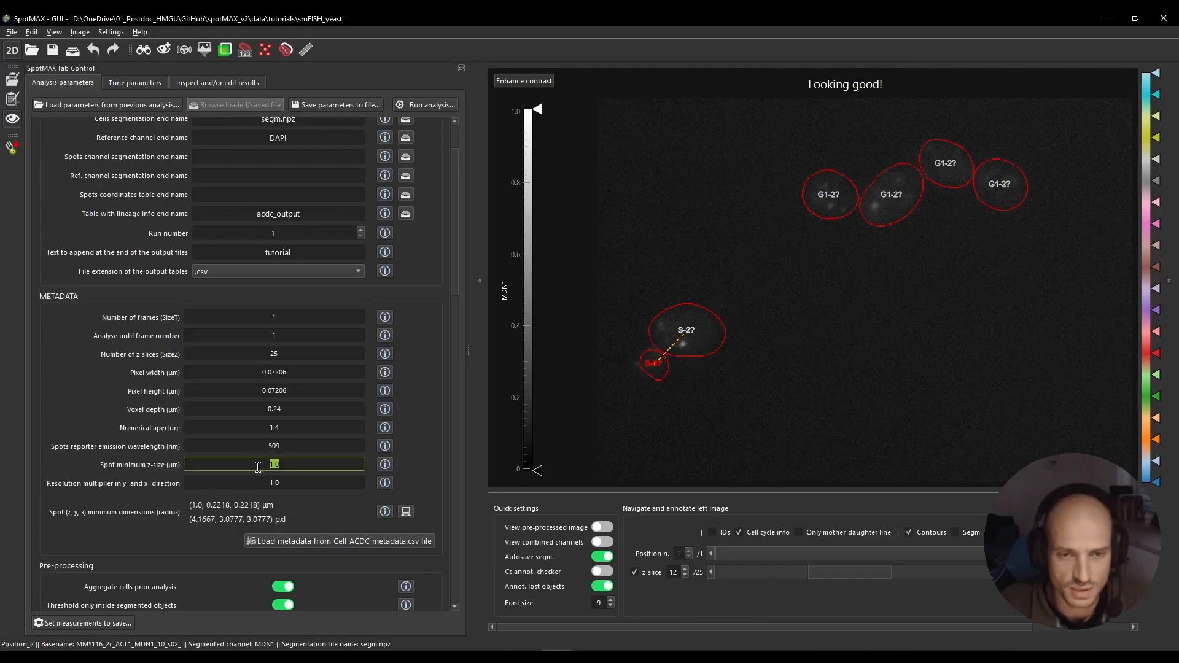
{"action": "left_click", "coordinate": [193, 522]}
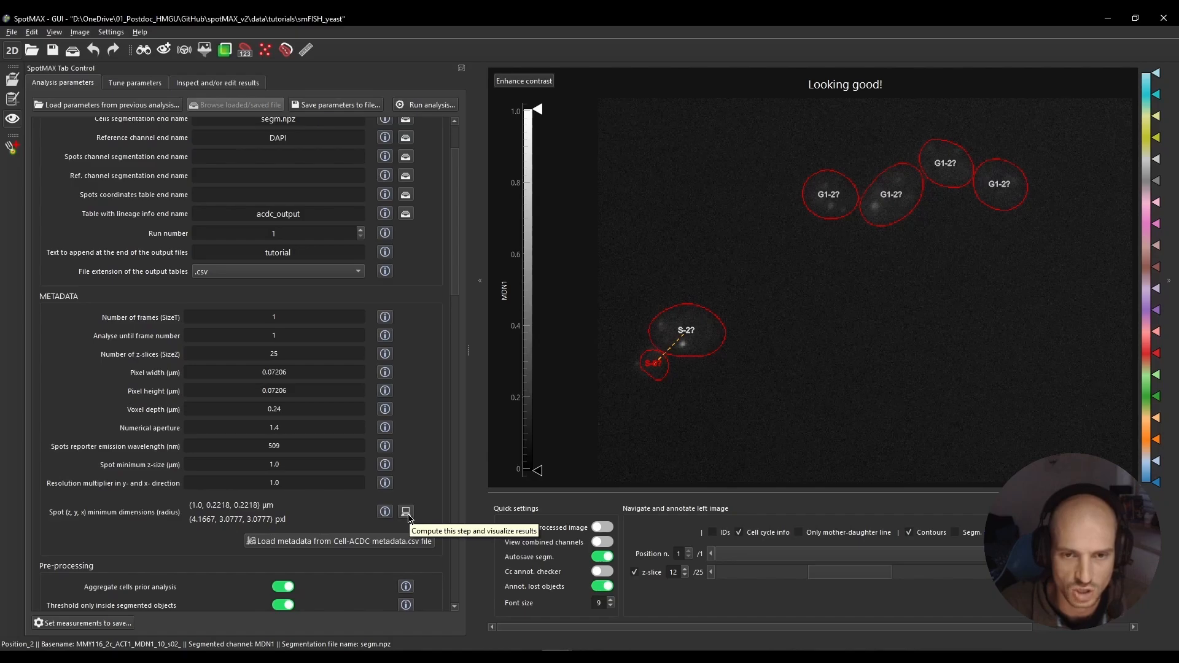
{"action": "scroll", "coordinate": [409, 514], "scroll_direction": "down", "scroll_amount": 5}
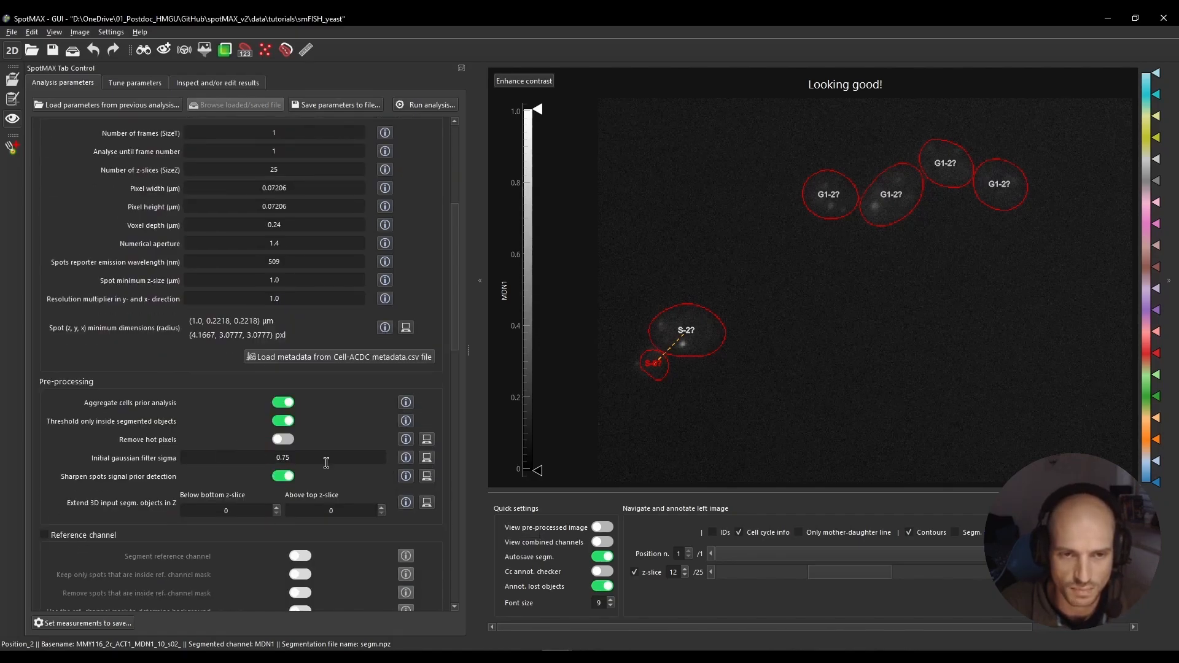
{"action": "scroll", "coordinate": [350, 450], "scroll_direction": "up", "scroll_amount": 2}
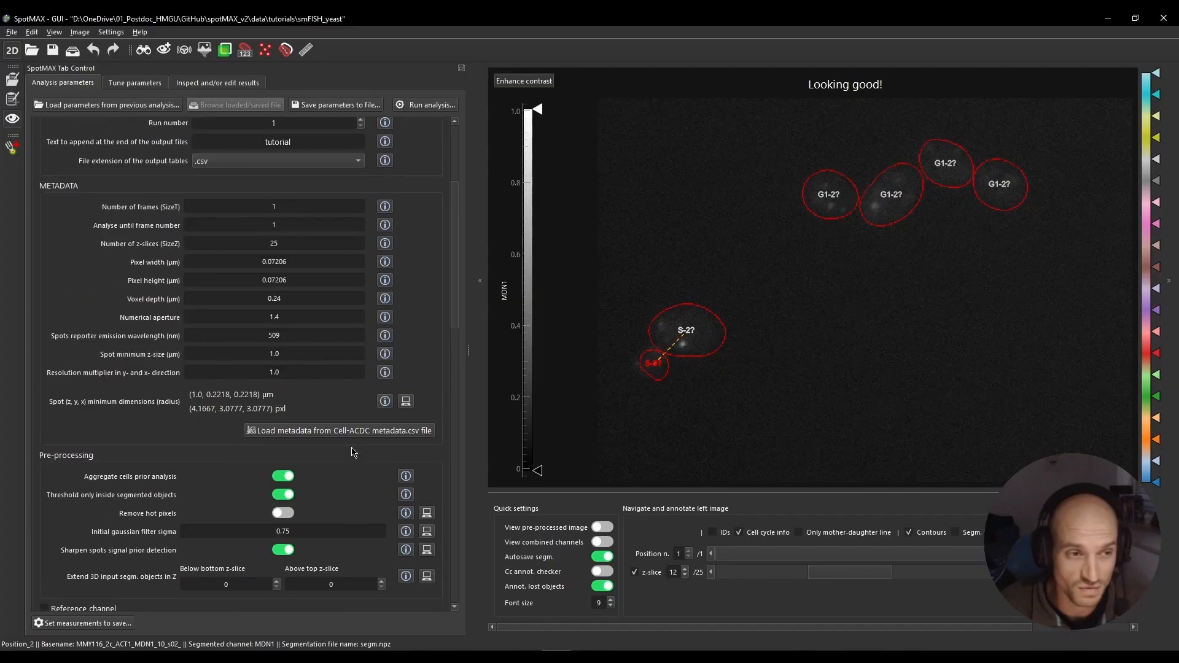
{"action": "scroll", "coordinate": [353, 452], "scroll_direction": "up", "scroll_amount": 2}
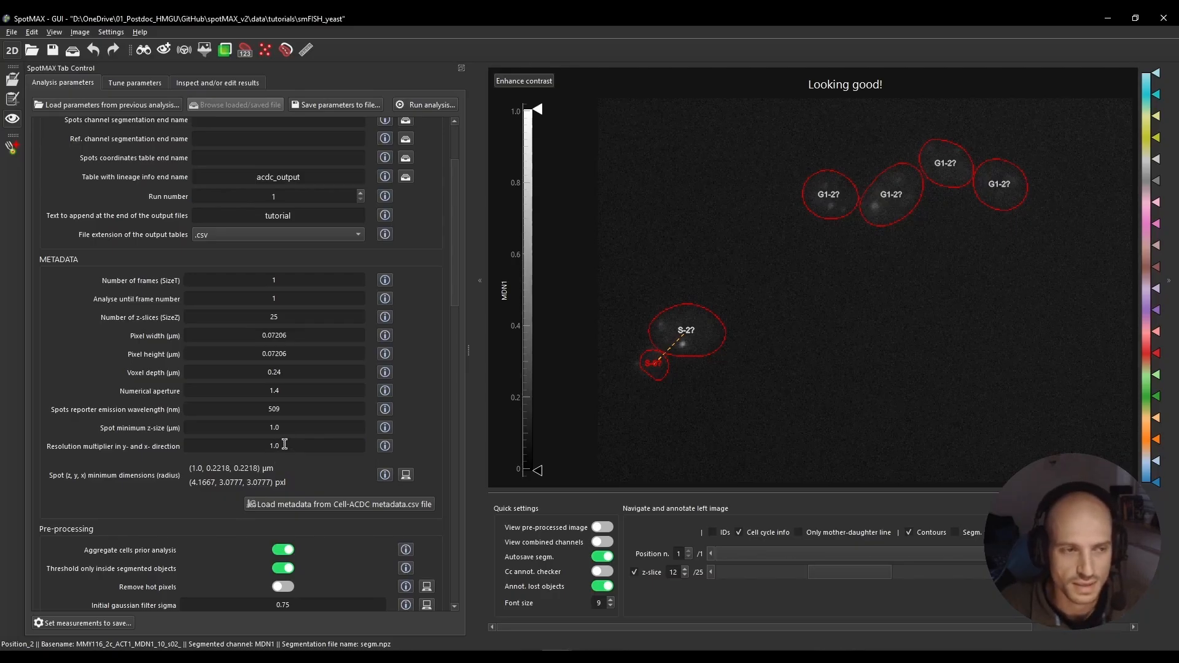
Start adding true points in the parameter tuning and bring the bright spot in the S-2? mother cell into close view.
{"action": "left_click", "coordinate": [138, 85]}
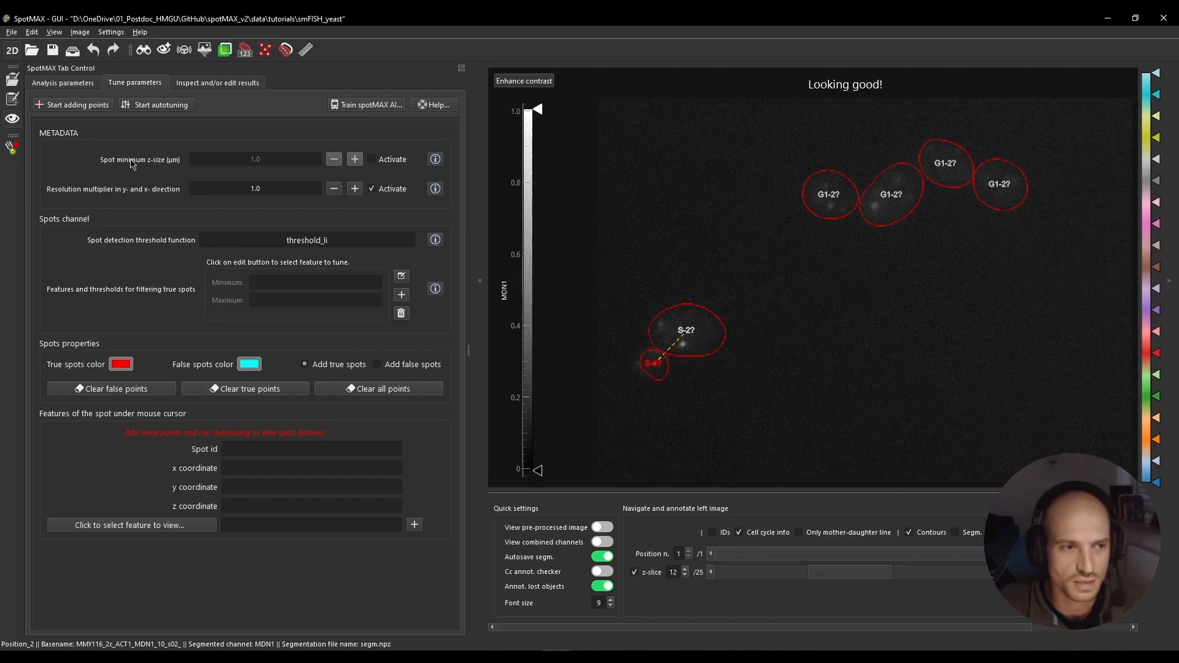
{"action": "left_click", "coordinate": [95, 106]}
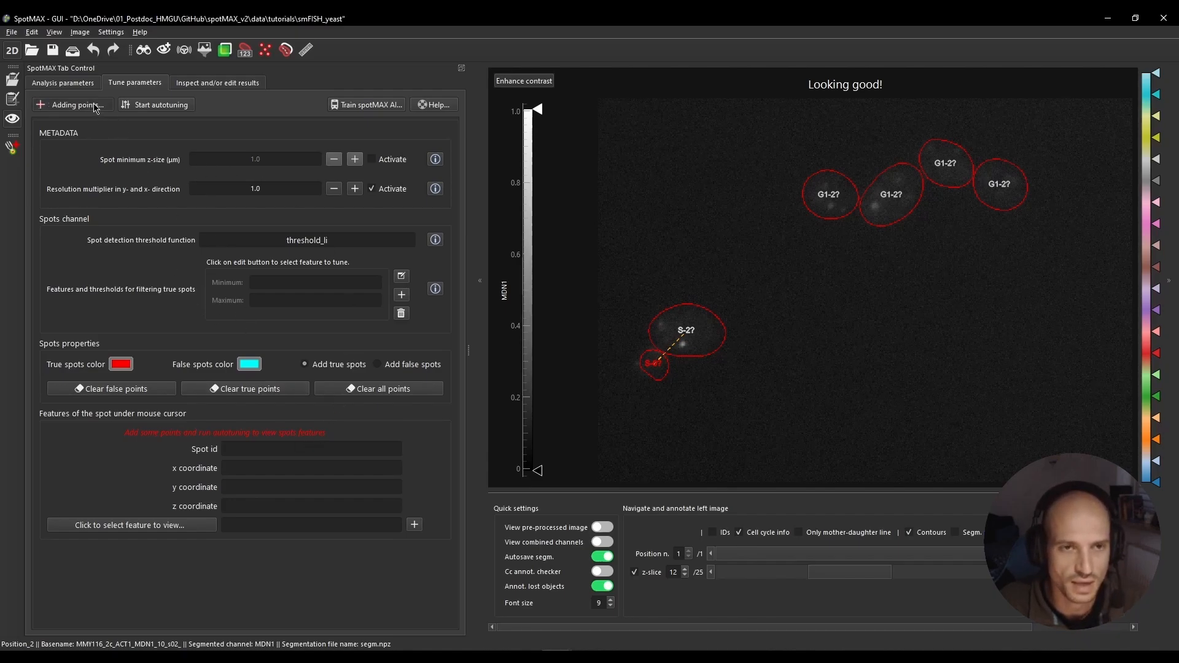
{"action": "scroll", "coordinate": [684, 343], "scroll_direction": "up", "scroll_amount": 5}
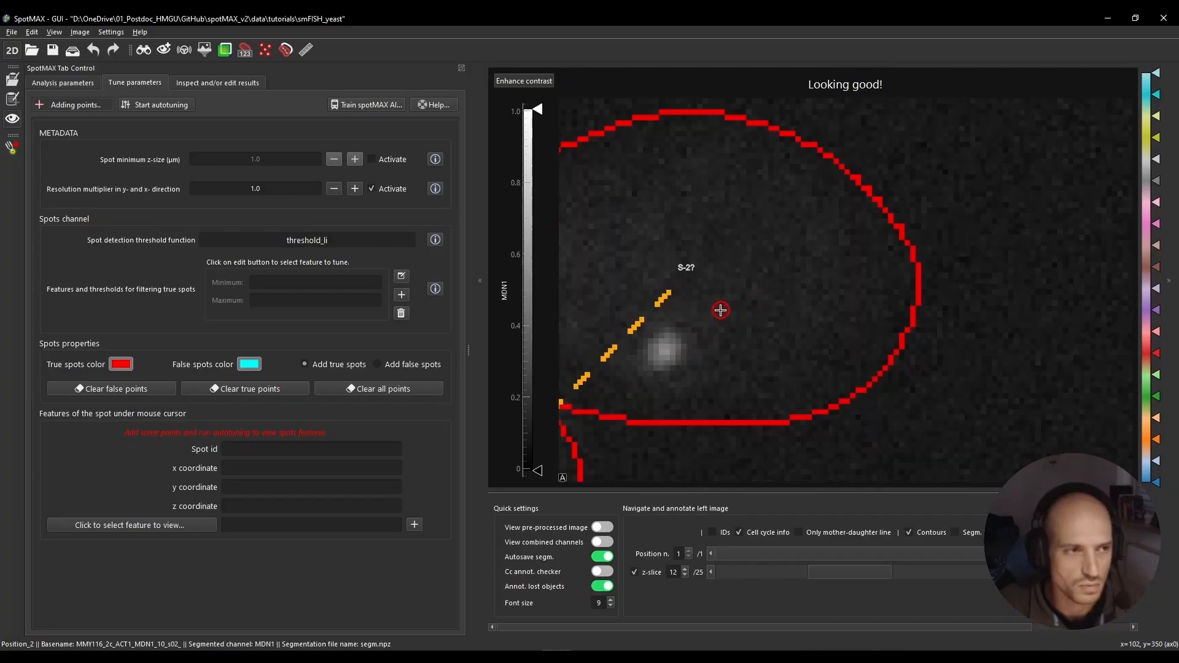
{"action": "mouse_move", "coordinate": [871, 579]}
{"action": "left_mouse_down"}
{"action": "mouse_move", "coordinate": [846, 579]}
{"action": "mouse_move", "coordinate": [866, 579]}
{"action": "left_mouse_up"}
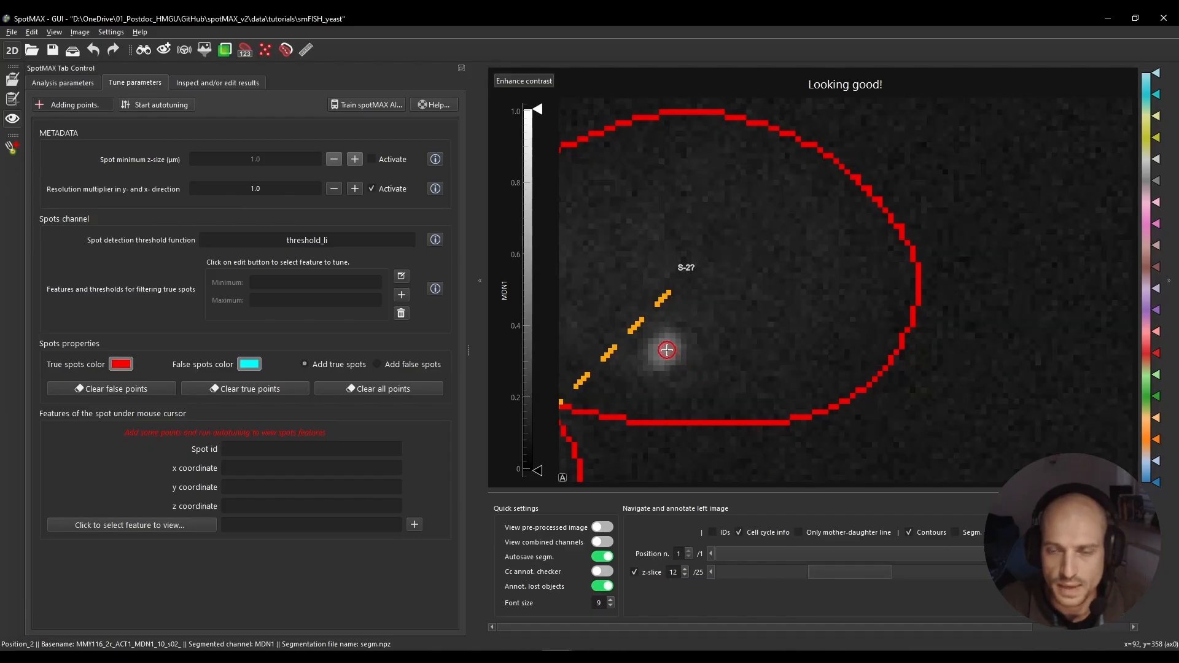
{"action": "scroll", "coordinate": [669, 354], "scroll_direction": "up", "scroll_amount": 3}
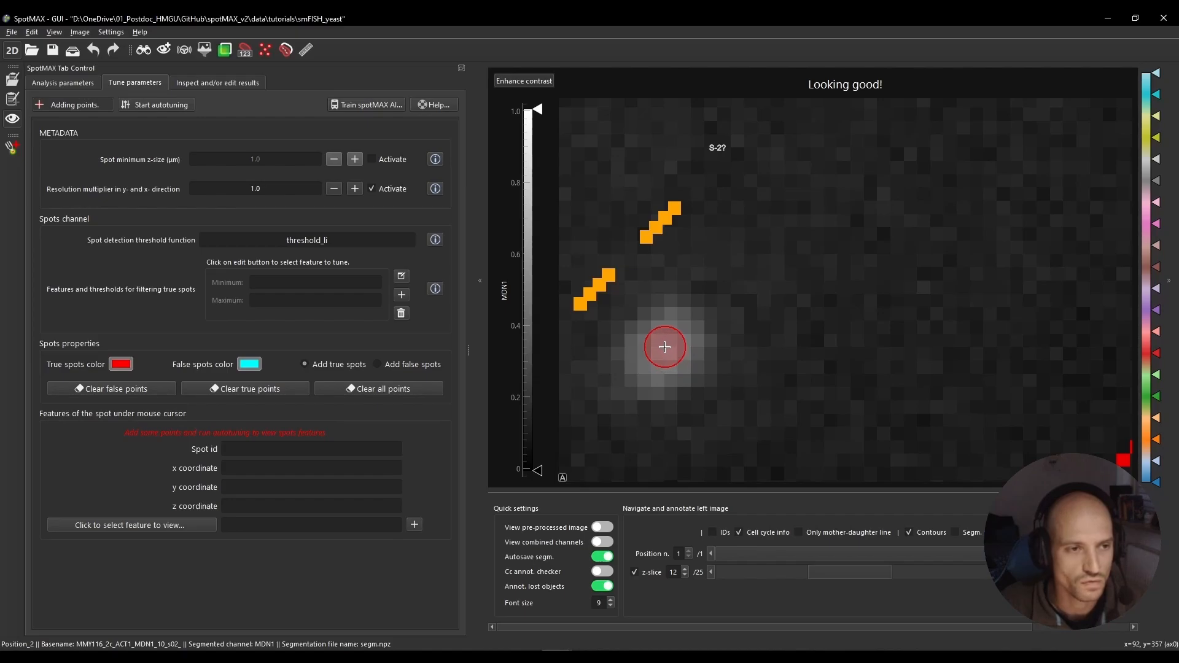
Set the resolution multiplier in y- and x- direction to 1.5 while comparing the circle with the bright spot.
{"action": "scroll", "coordinate": [664, 351], "scroll_direction": "up", "scroll_amount": 1}
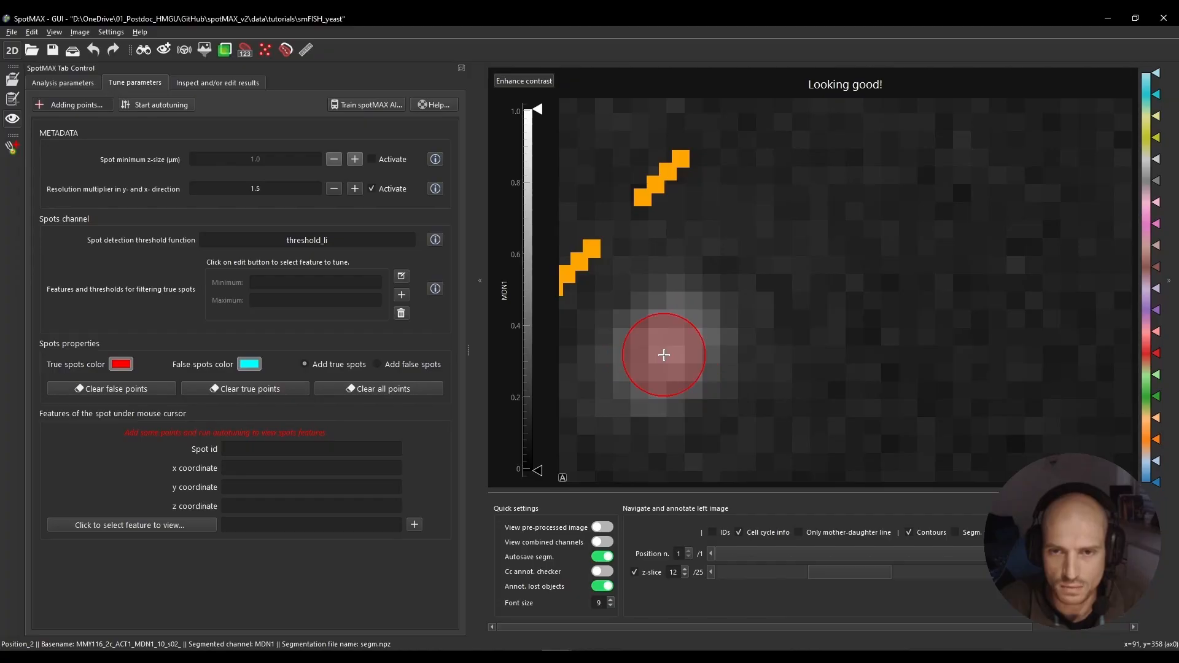
{"action": "key", "text": "Up"}
{"action": "key", "text": "Up"}
{"action": "key", "text": "Down"}
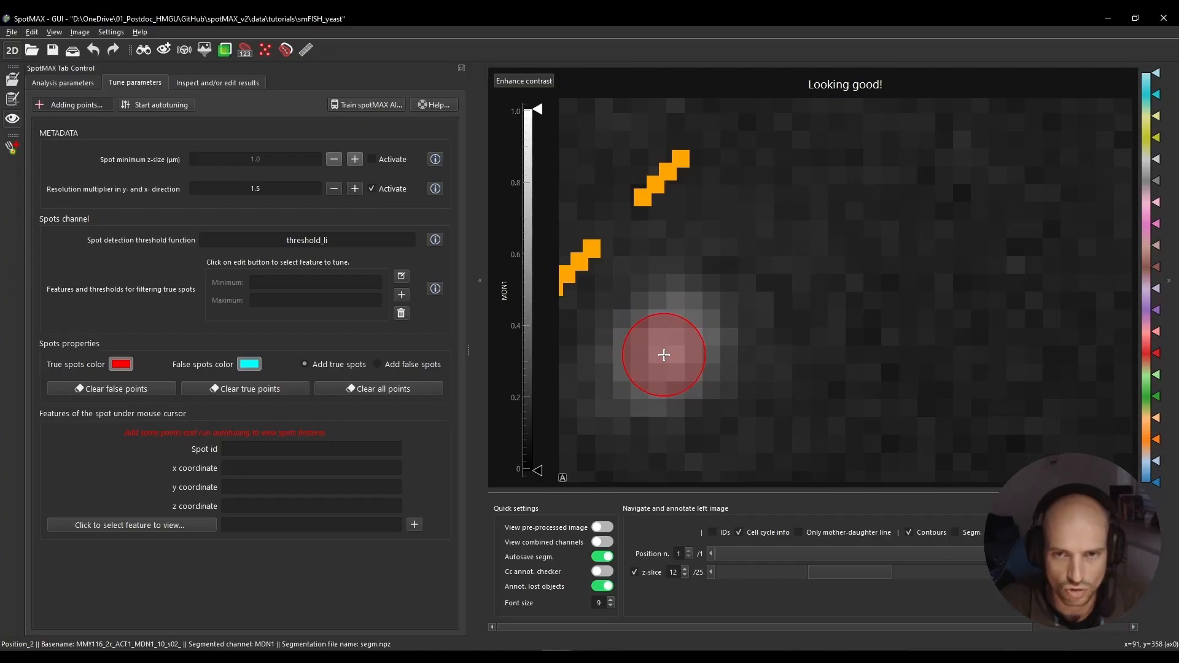
Try resolution multipliers of 2.0 and 0.5 against the bright spot, and return the value to 1.5.
{"action": "left_click", "coordinate": [355, 189]}
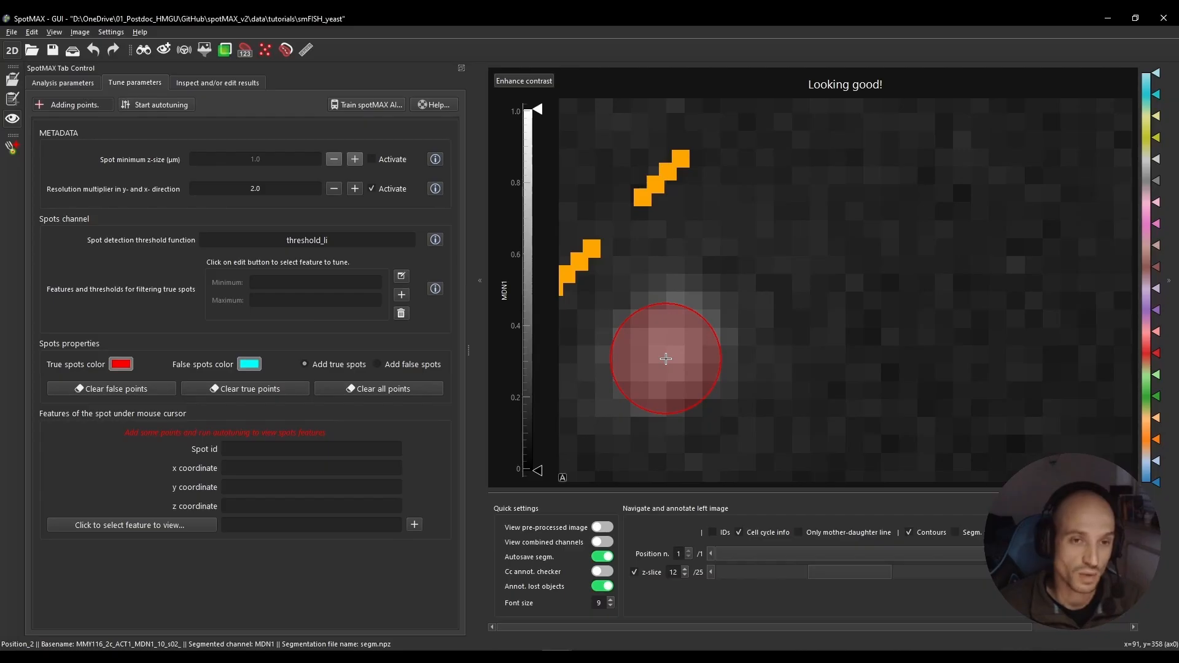
{"action": "key", "text": "Down"}
{"action": "key", "text": "Down"}
{"action": "key", "text": "Down"}
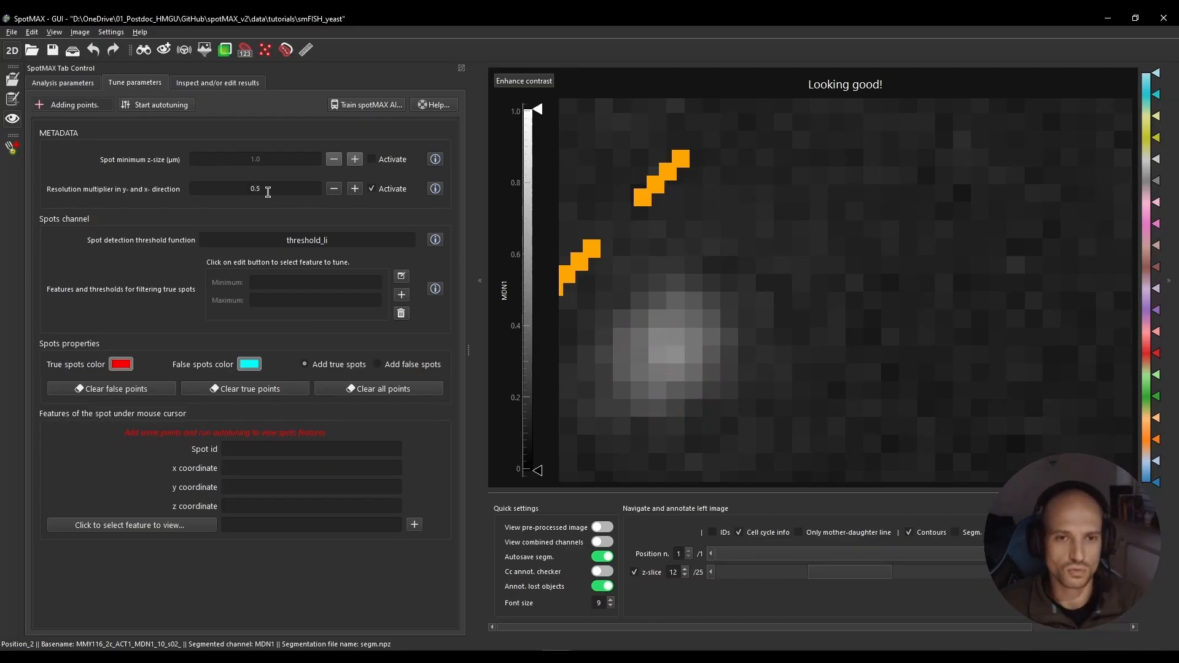
{"action": "key", "text": "Up"}
{"action": "key", "text": "Up"}
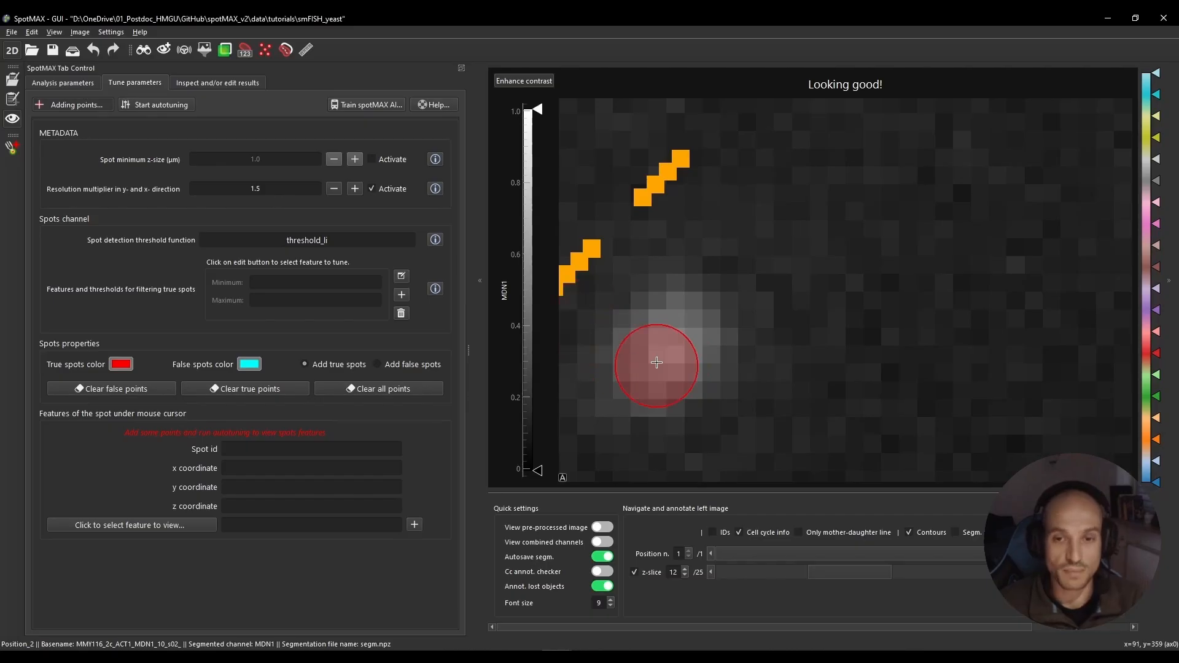
{"action": "left_click", "coordinate": [354, 189]}
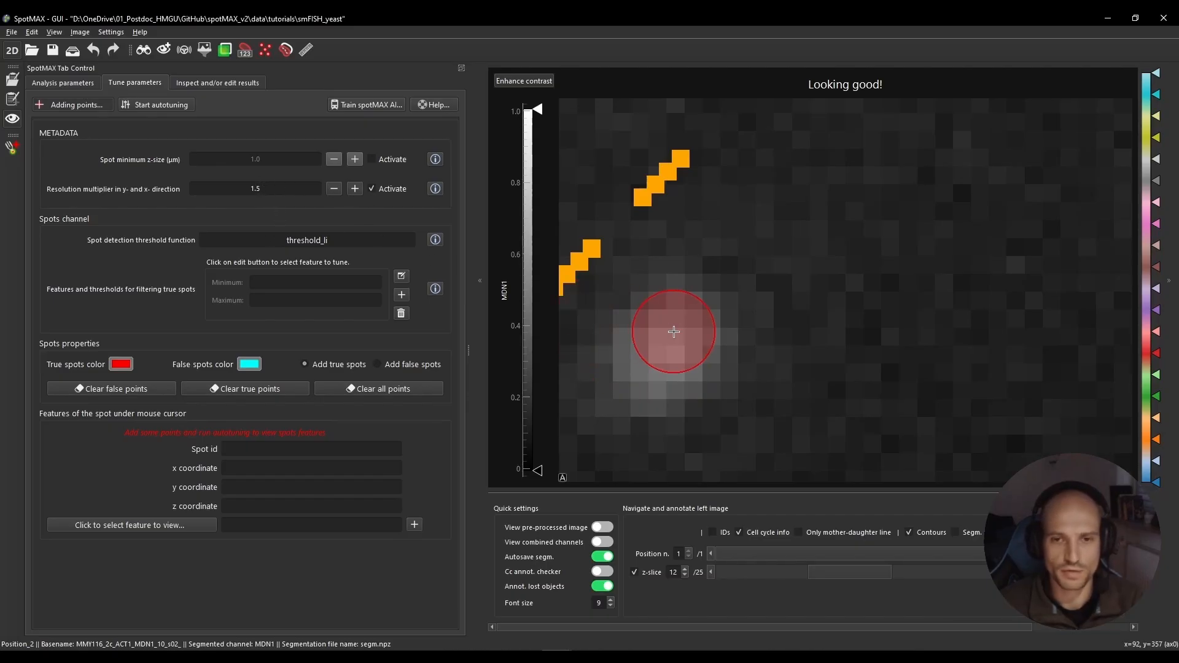
Set the resolution multiplier in y- and x- direction to 2.0 in the parameter tuning and check it in the analysis metadata.
{"action": "left_click_drag", "start_coordinate": [278, 189], "coordinate": [217, 188]}
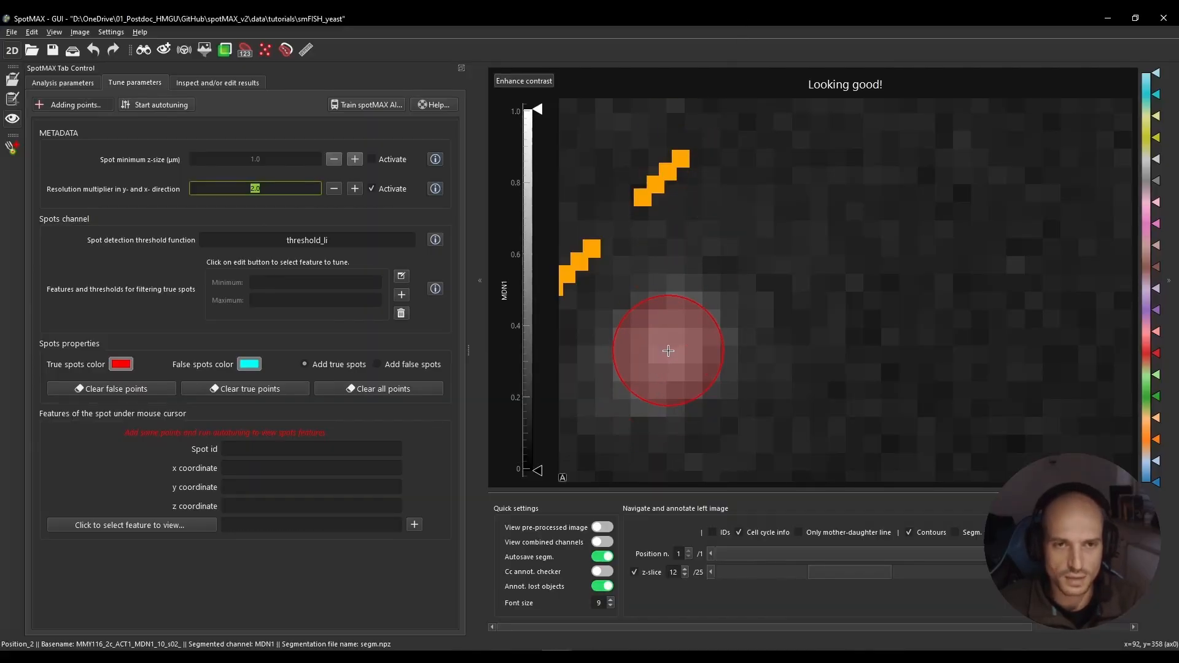
{"action": "left_click", "coordinate": [80, 86]}
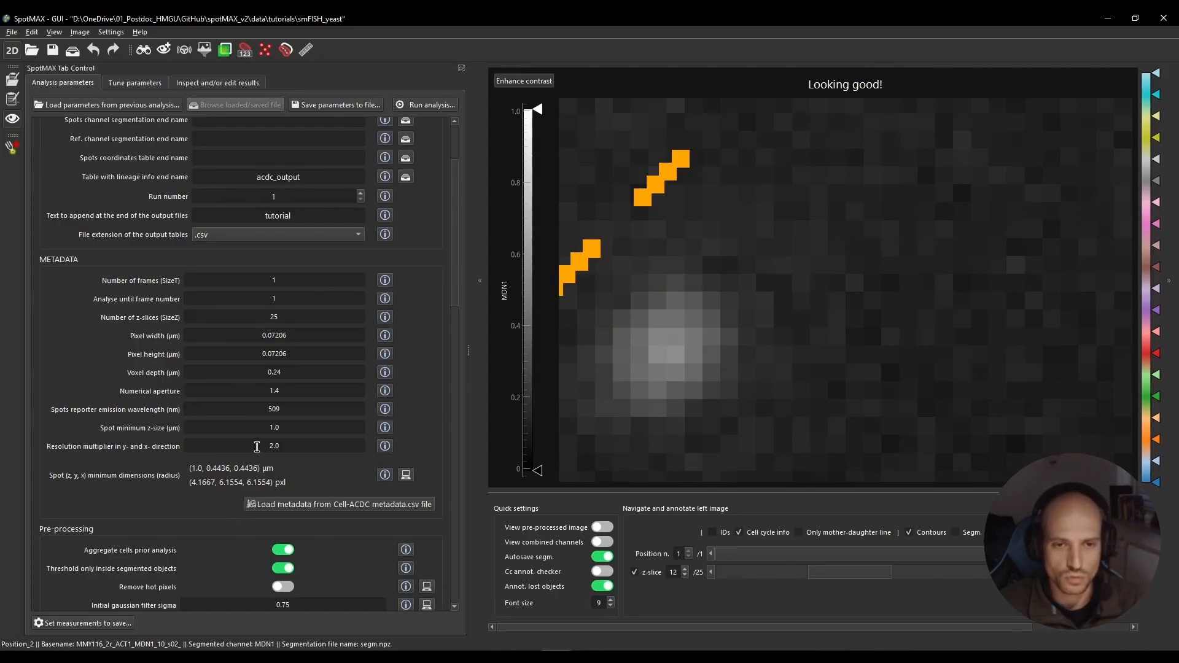
{"action": "left_click", "coordinate": [306, 445]}
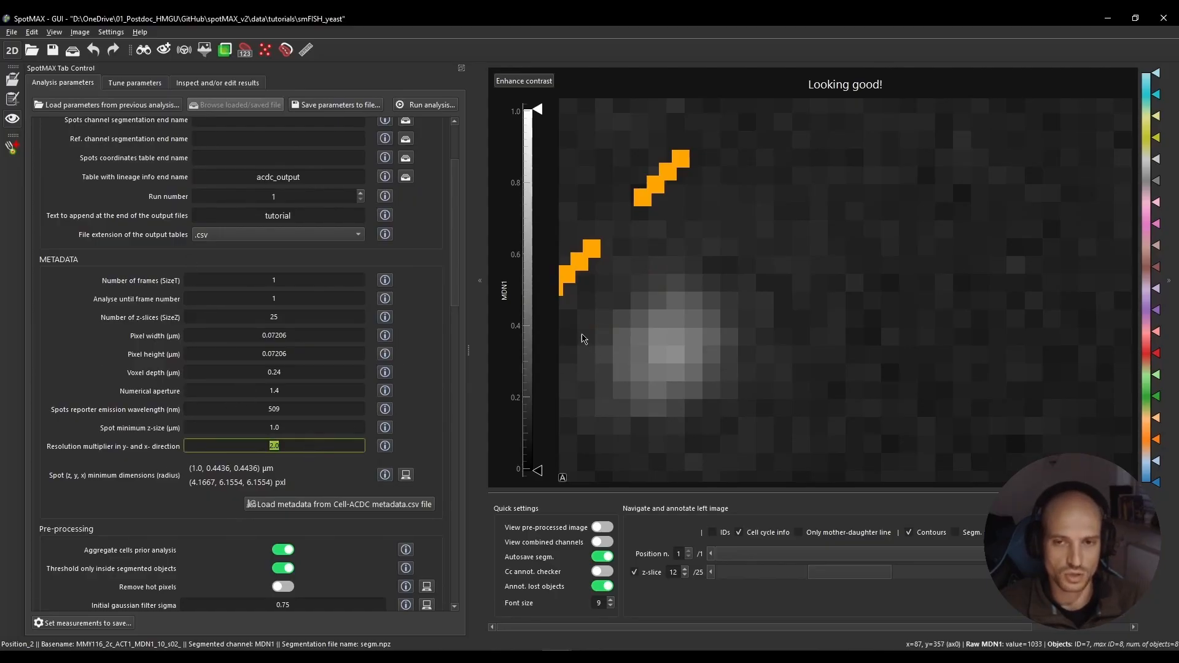
{"action": "left_click", "coordinate": [354, 462]}
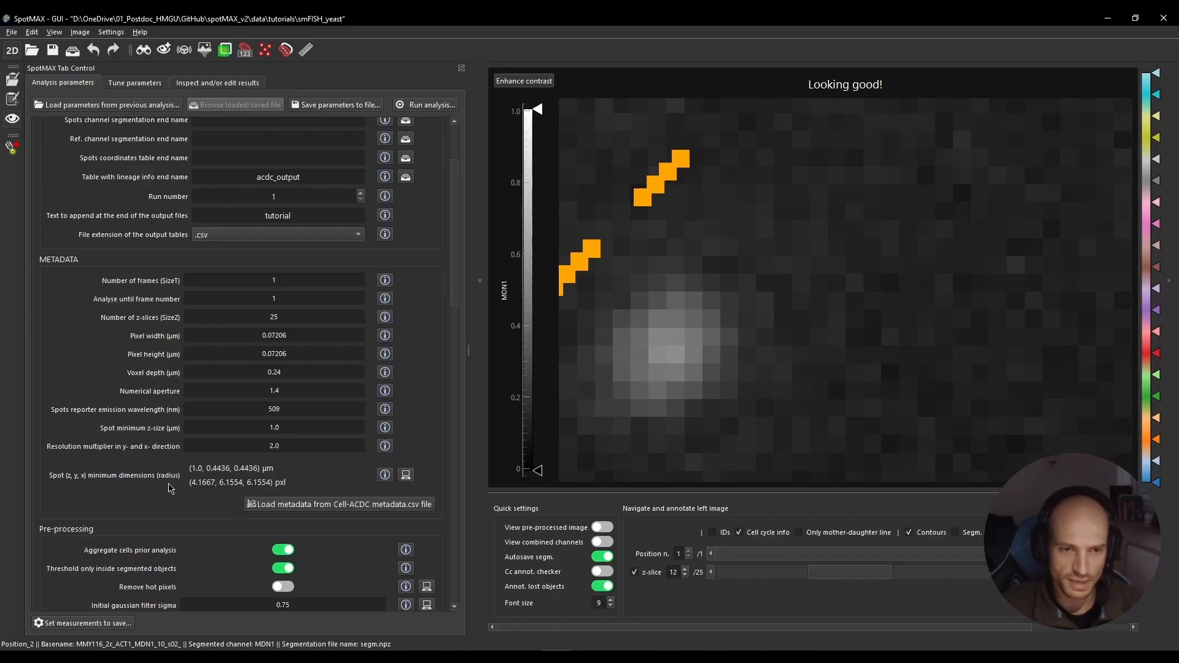
{"action": "double_click", "coordinate": [270, 446]}
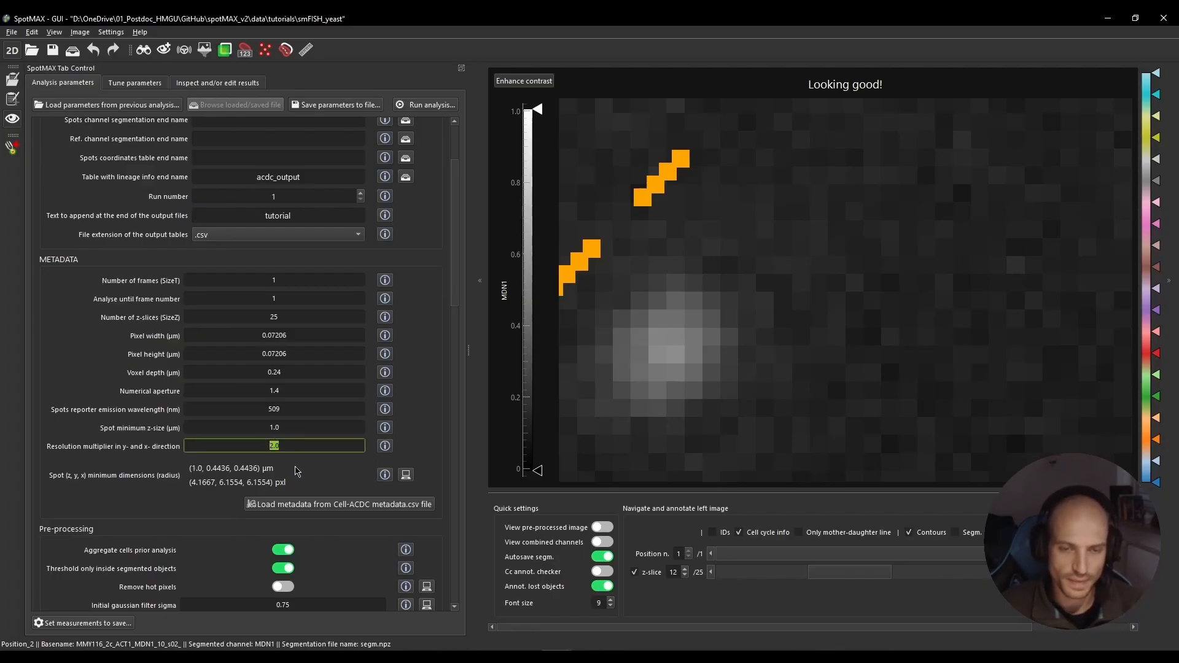
{"action": "left_click", "coordinate": [316, 479]}
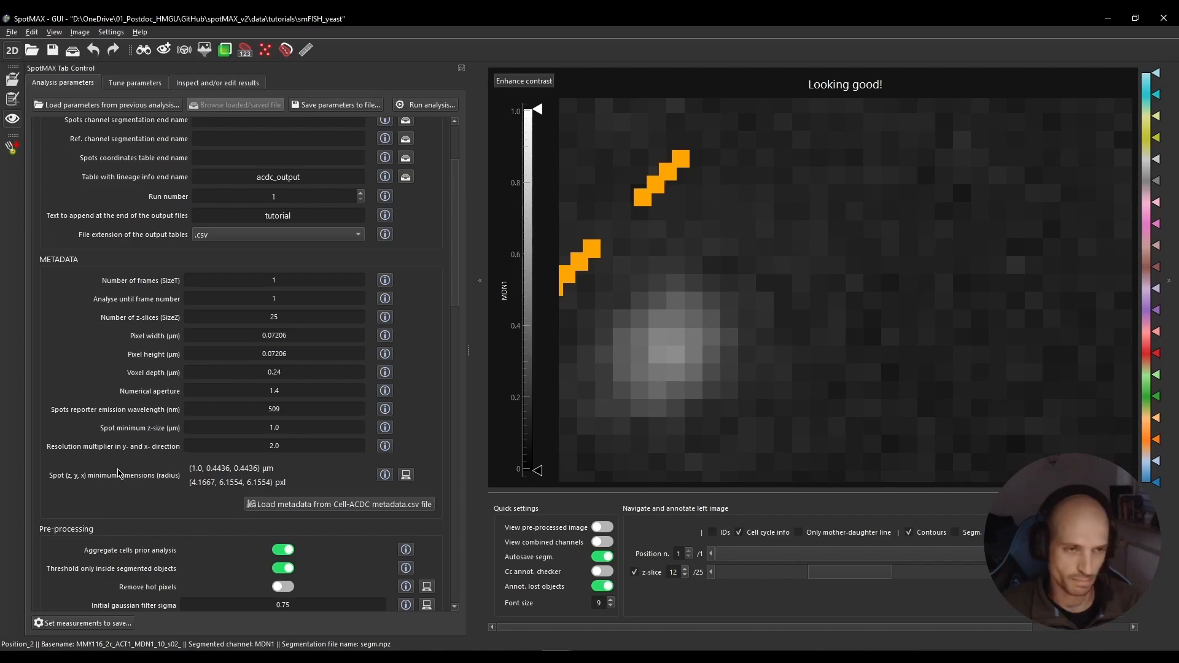
Preview the spot footprint from the minimum dimensions, examine its z-slices, and close the preview.
{"action": "left_click", "coordinate": [406, 476]}
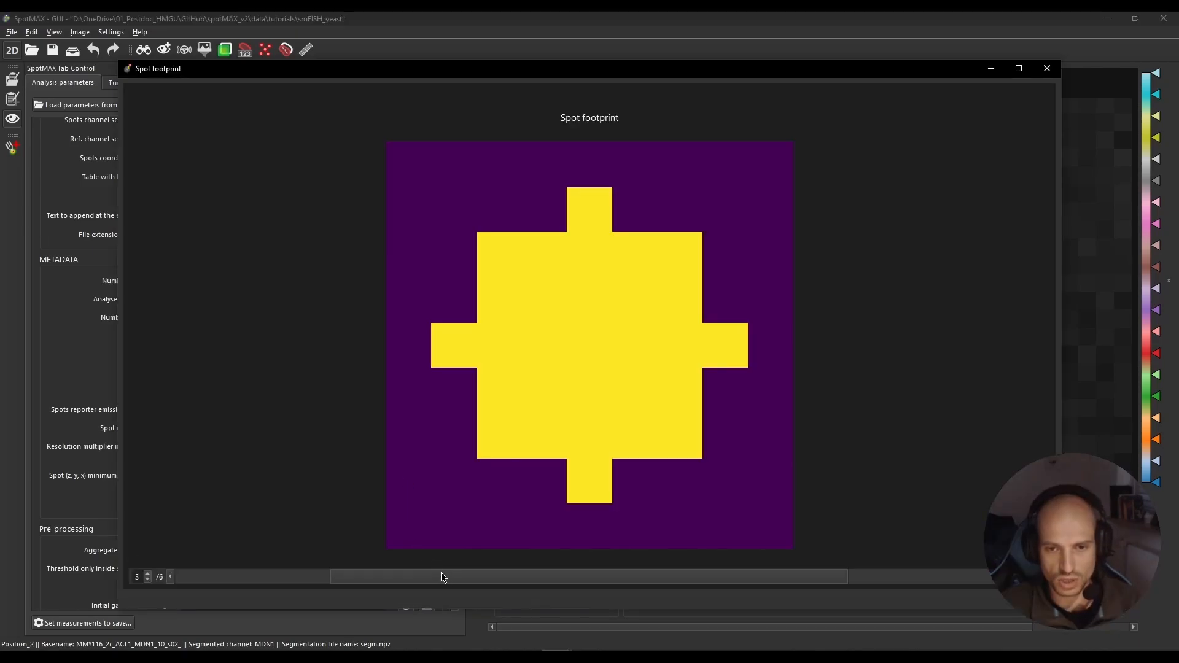
{"action": "left_click_drag", "start_coordinate": [442, 575], "coordinate": [462, 600]}
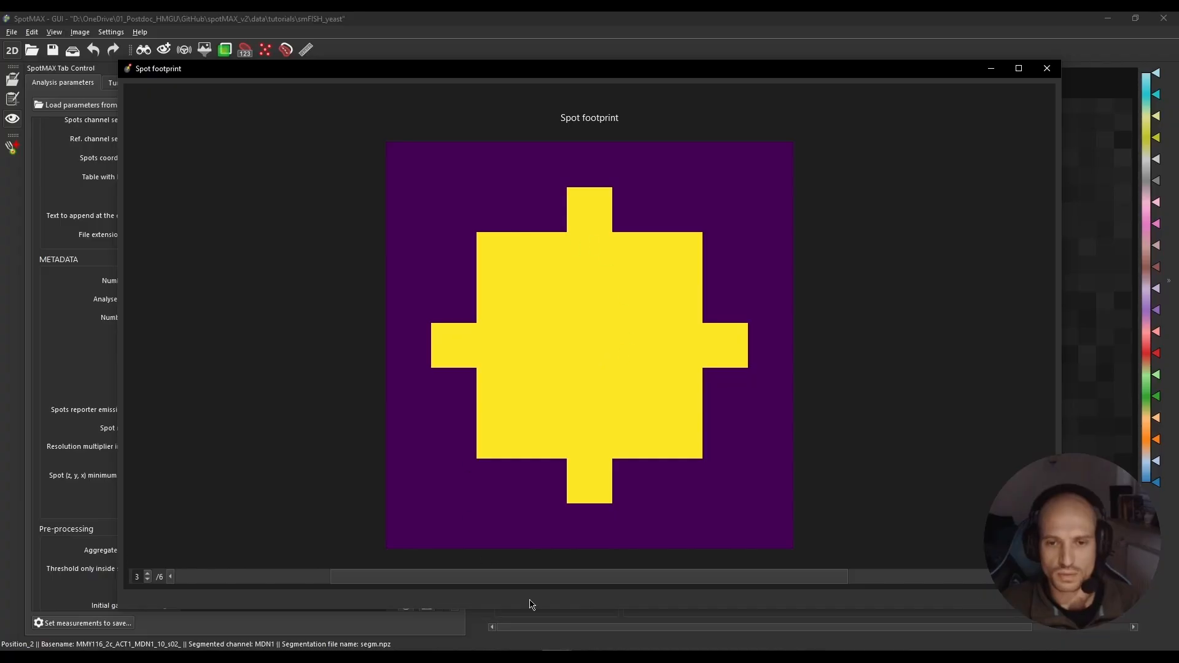
{"action": "left_click_drag", "start_coordinate": [776, 578], "coordinate": [553, 589]}
{"action": "left_click", "coordinate": [1046, 71]}
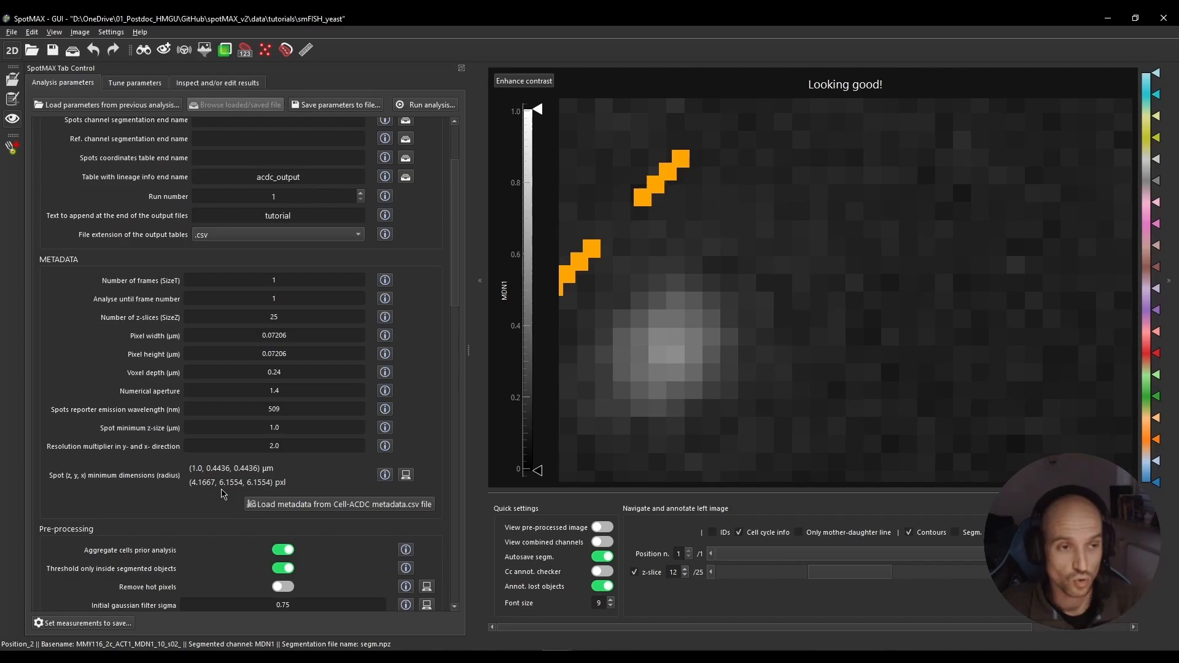
Examine how the bright spot in the S-2? mother cell extends in z by browsing z-slices between 7 and 15.
{"action": "left_click_drag", "start_coordinate": [698, 381], "coordinate": [753, 345]}
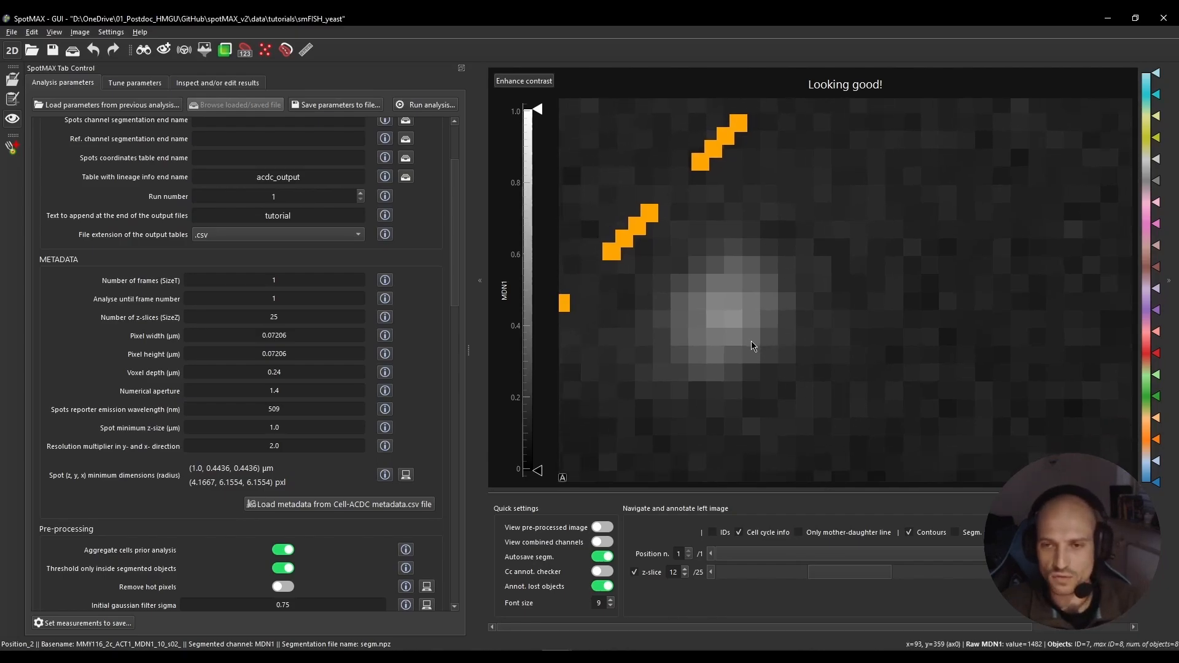
{"action": "scroll", "coordinate": [750, 340], "scroll_direction": "down", "scroll_amount": 4}
{"action": "scroll", "coordinate": [739, 335], "scroll_direction": "up", "scroll_amount": 3}
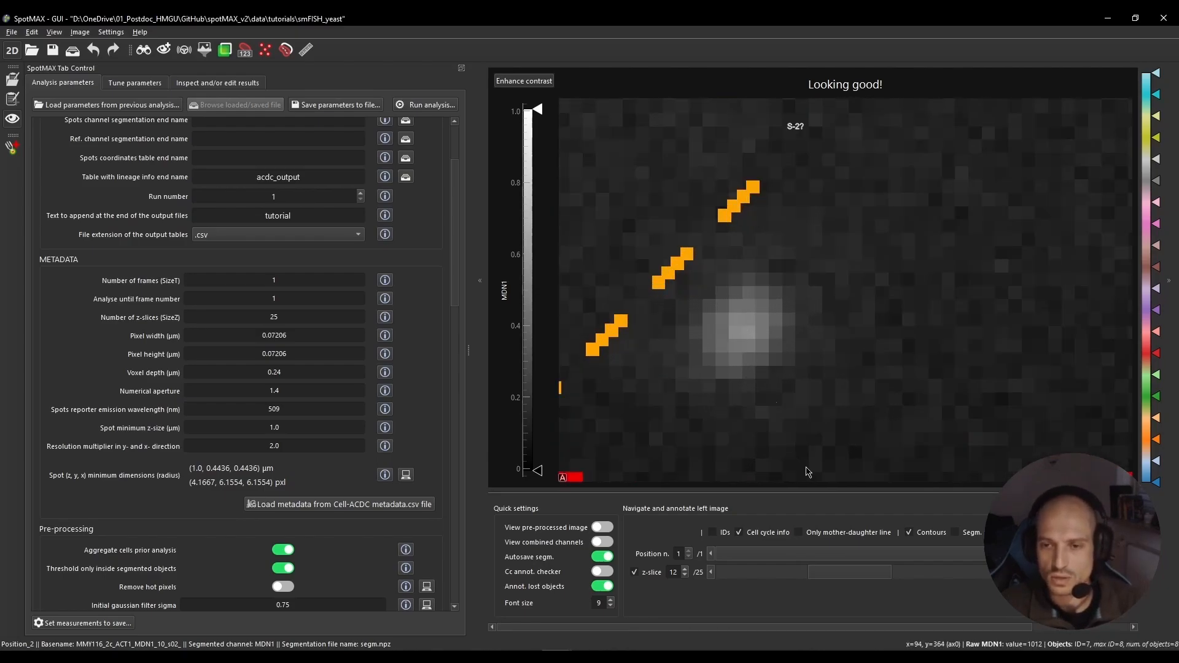
{"action": "left_click_drag", "start_coordinate": [835, 575], "coordinate": [791, 578]}
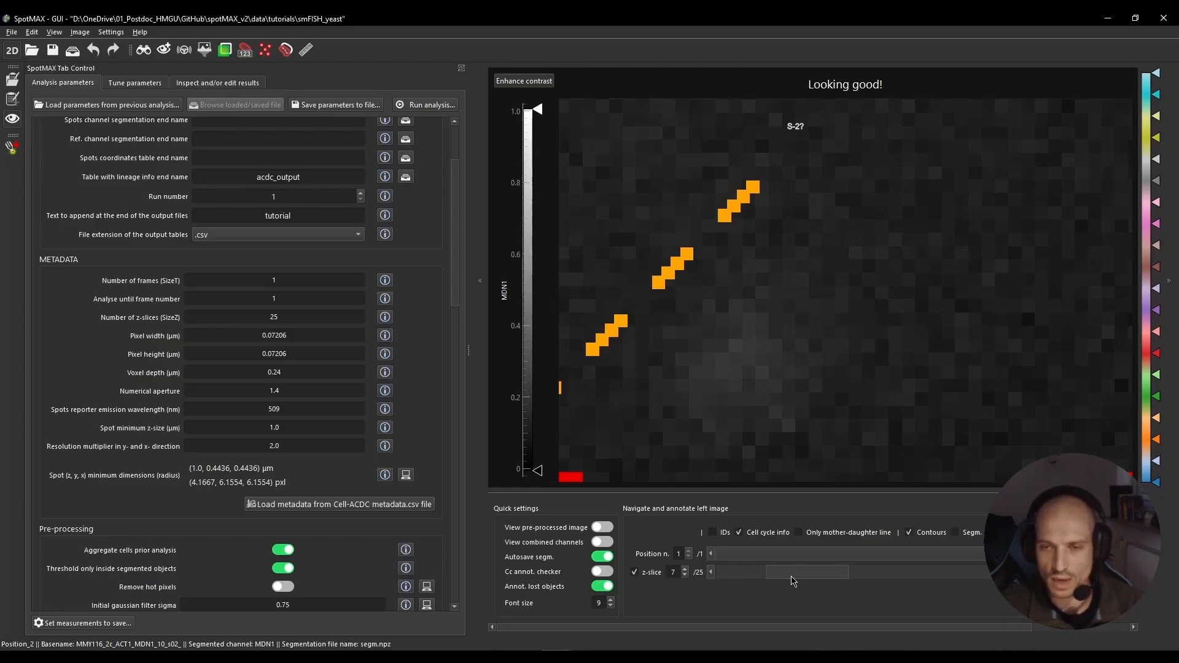
{"action": "left_click_drag", "start_coordinate": [792, 578], "coordinate": [858, 578]}
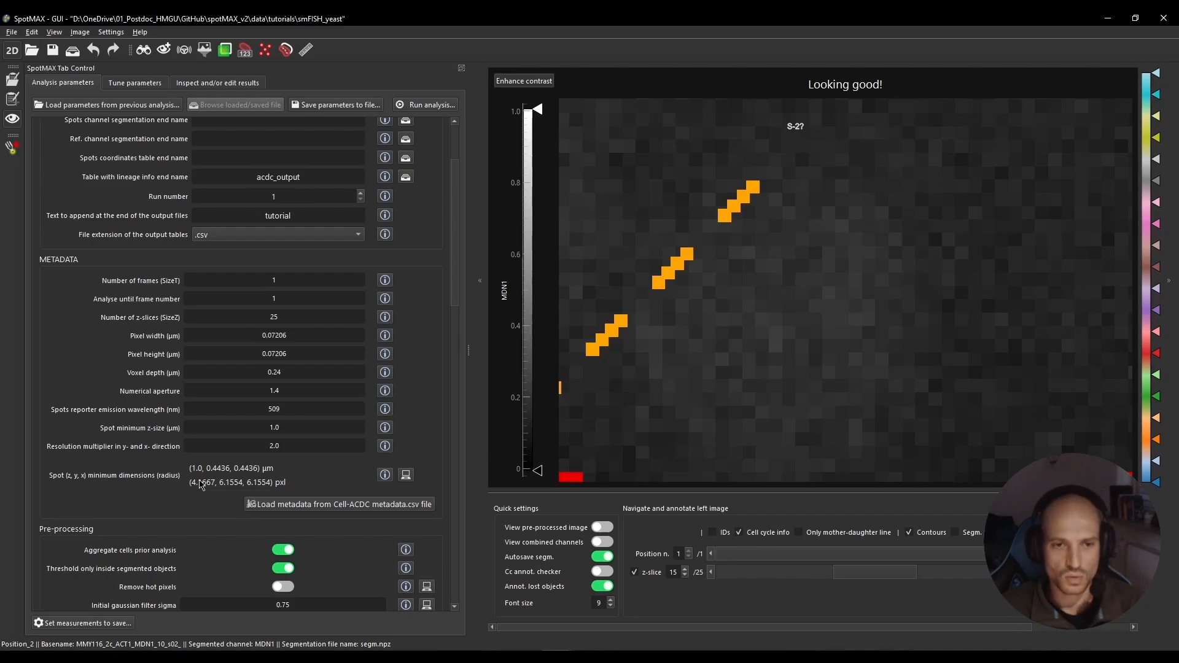
Try spot minimum z-sizes of 0.5 and 0 µm, reading the spot size warning, and return the value to 1.0 µm.
{"action": "left_click", "coordinate": [236, 428]}
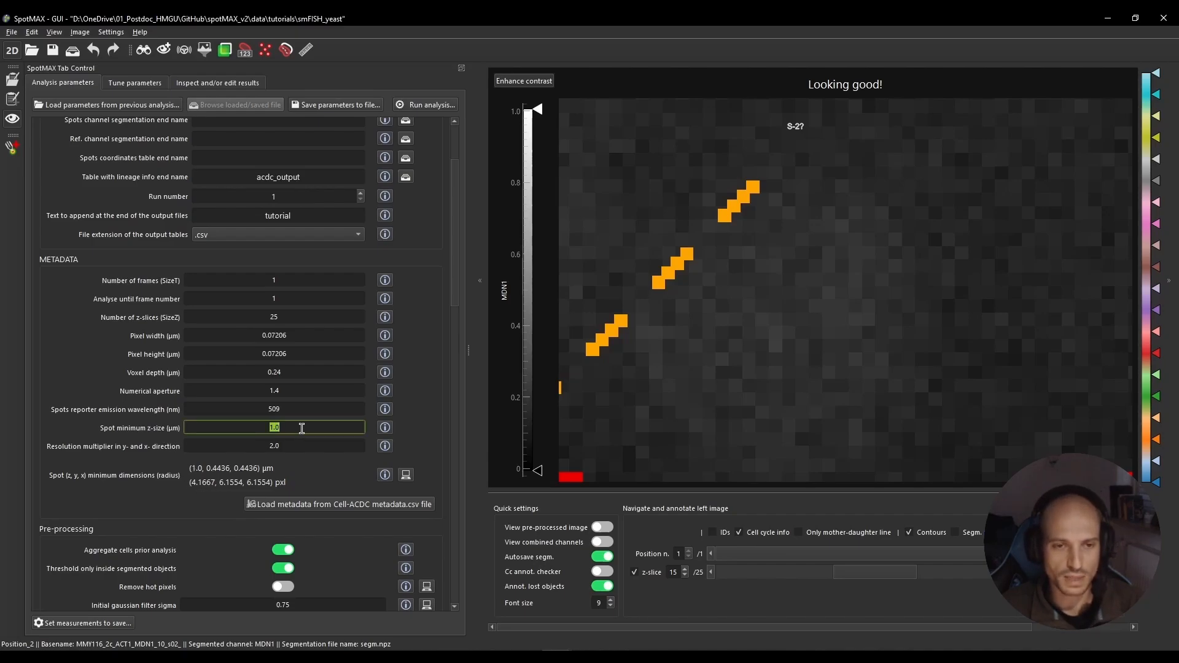
{"action": "left_click", "coordinate": [271, 430]}
{"action": "left_click_drag", "start_coordinate": [268, 428], "coordinate": [286, 425]}
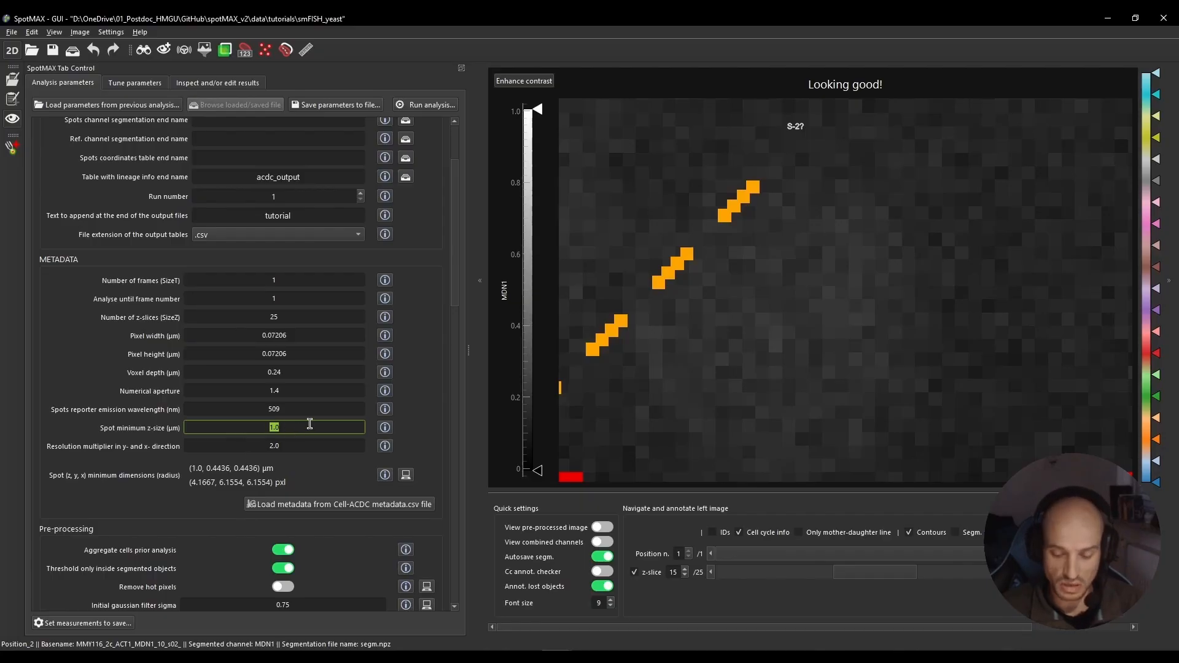
{"action": "type", "text": "0.5"}
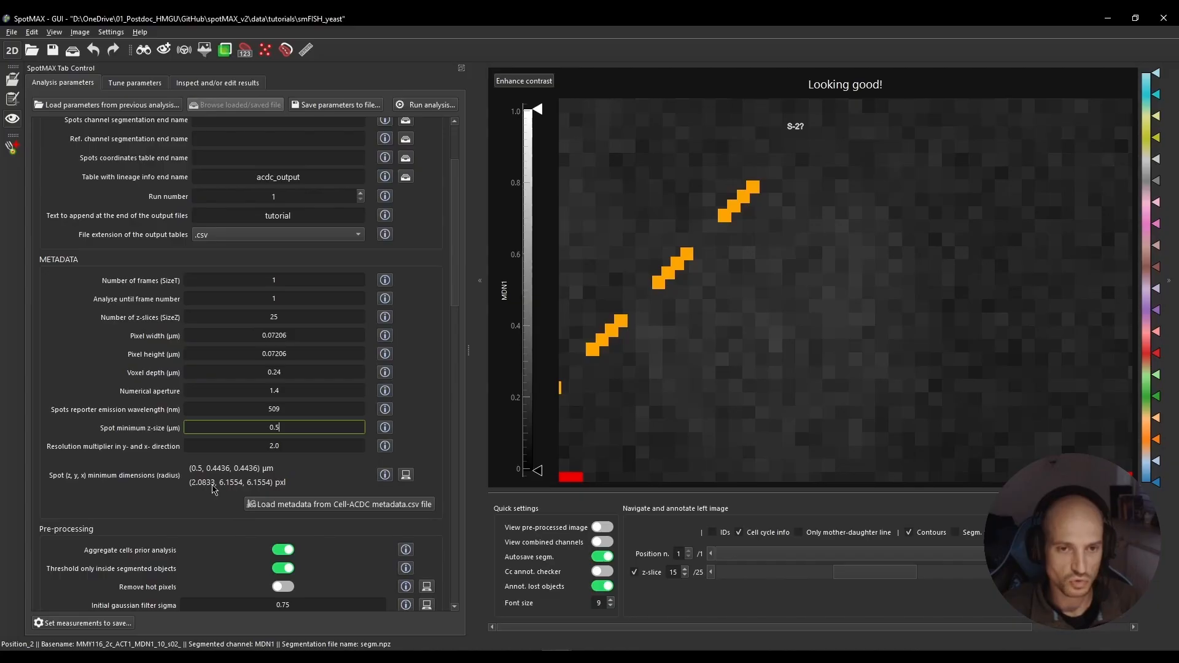
{"action": "key", "text": "BackSpace"}
{"action": "key", "text": "BackSpace"}
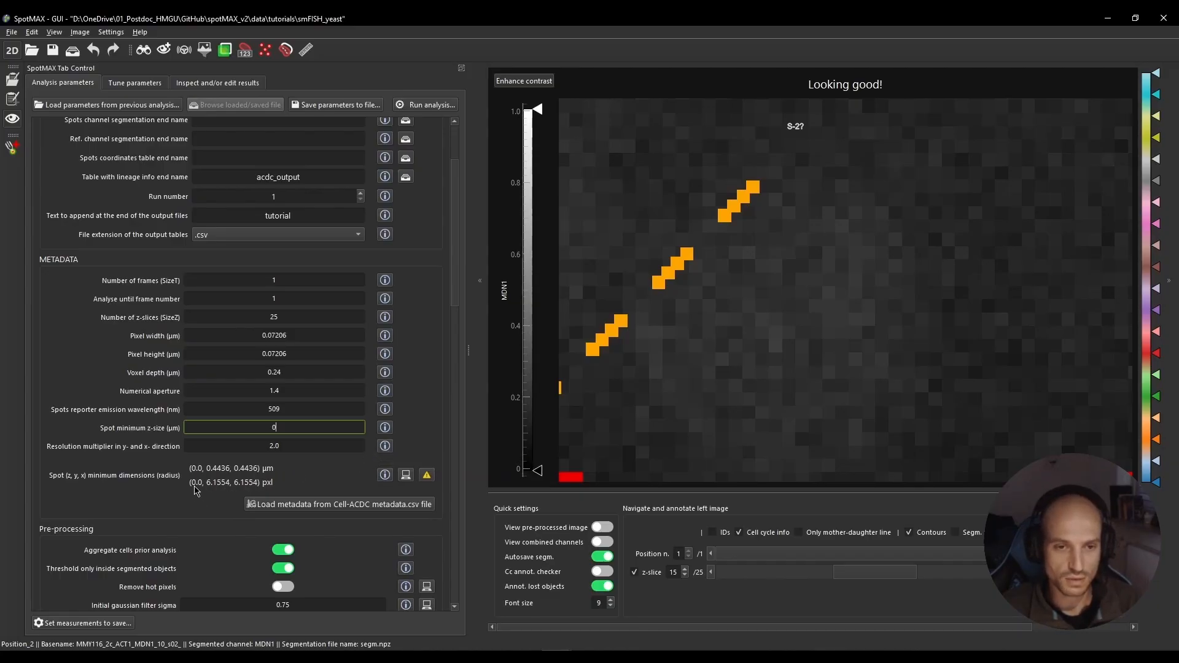
{"action": "left_click", "coordinate": [427, 476]}
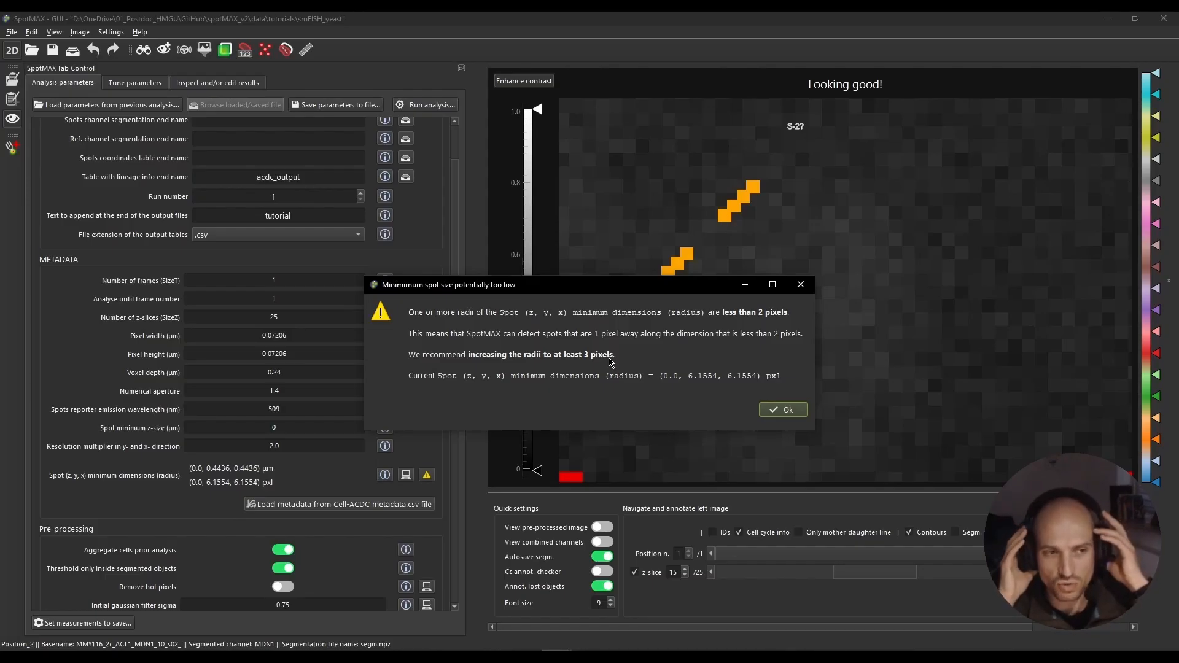
{"action": "left_click", "coordinate": [781, 411]}
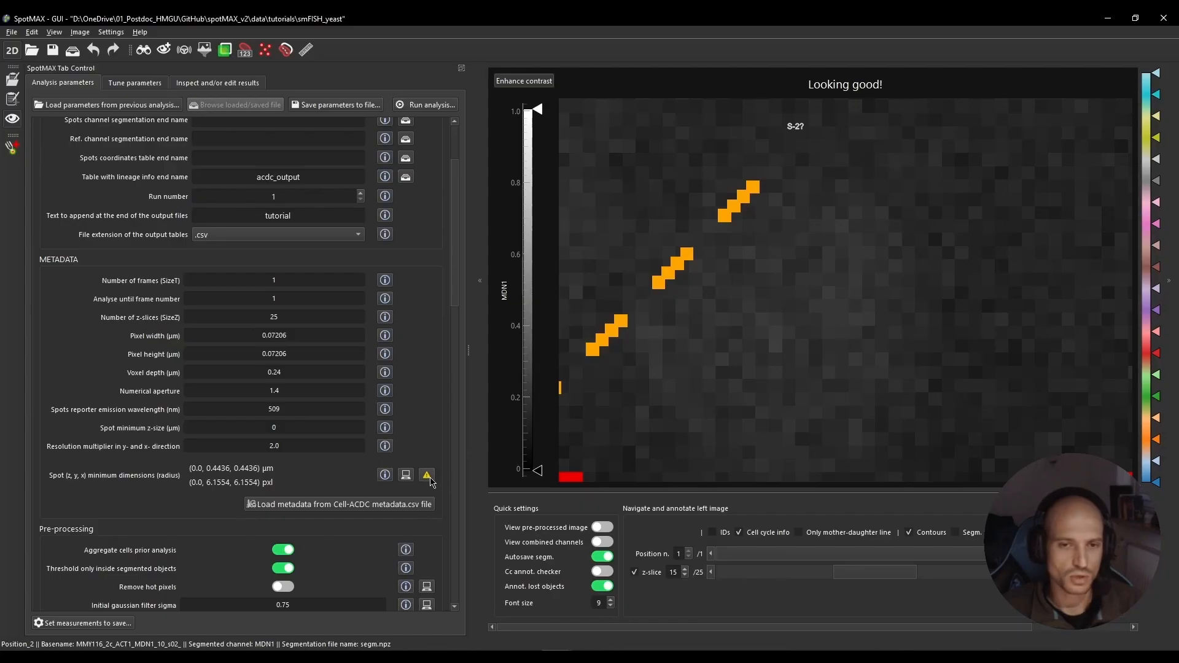
{"action": "left_click_drag", "start_coordinate": [303, 429], "coordinate": [234, 427]}
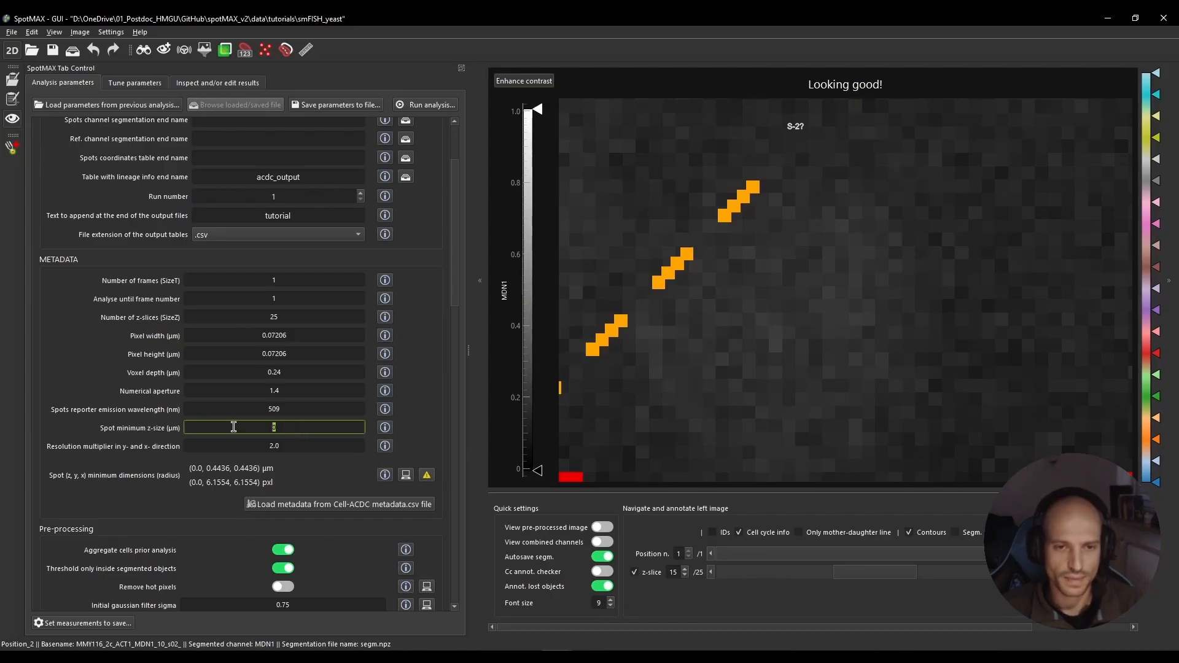
{"action": "type", "text": "1.0"}
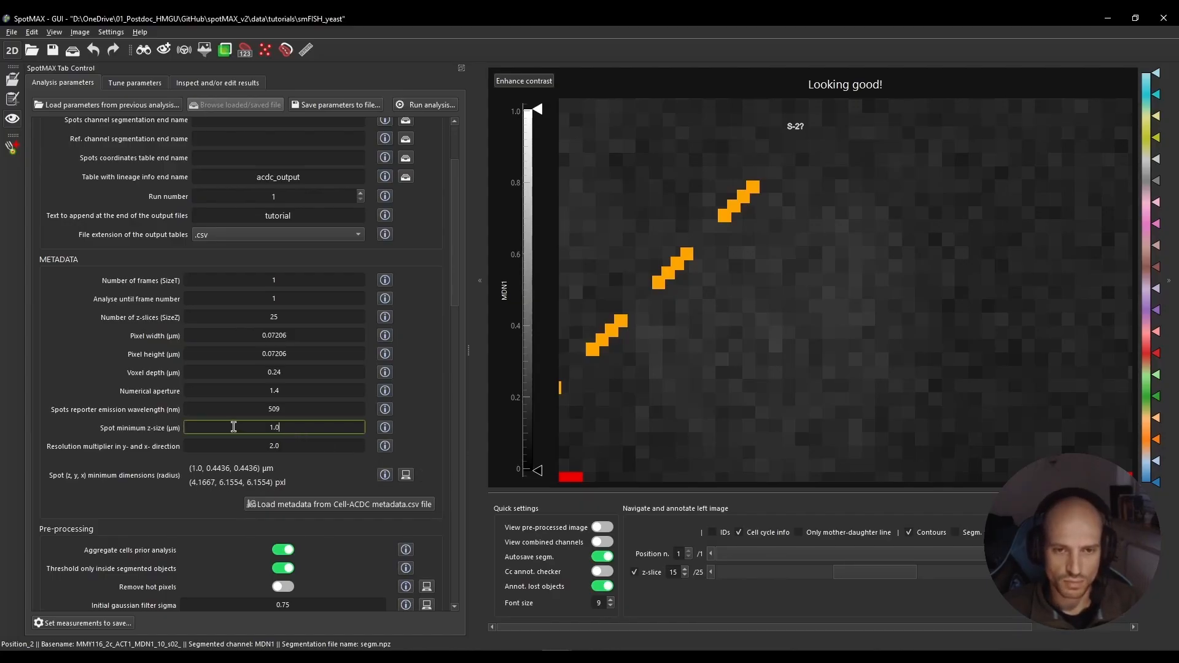
{"action": "left_click", "coordinate": [232, 483]}
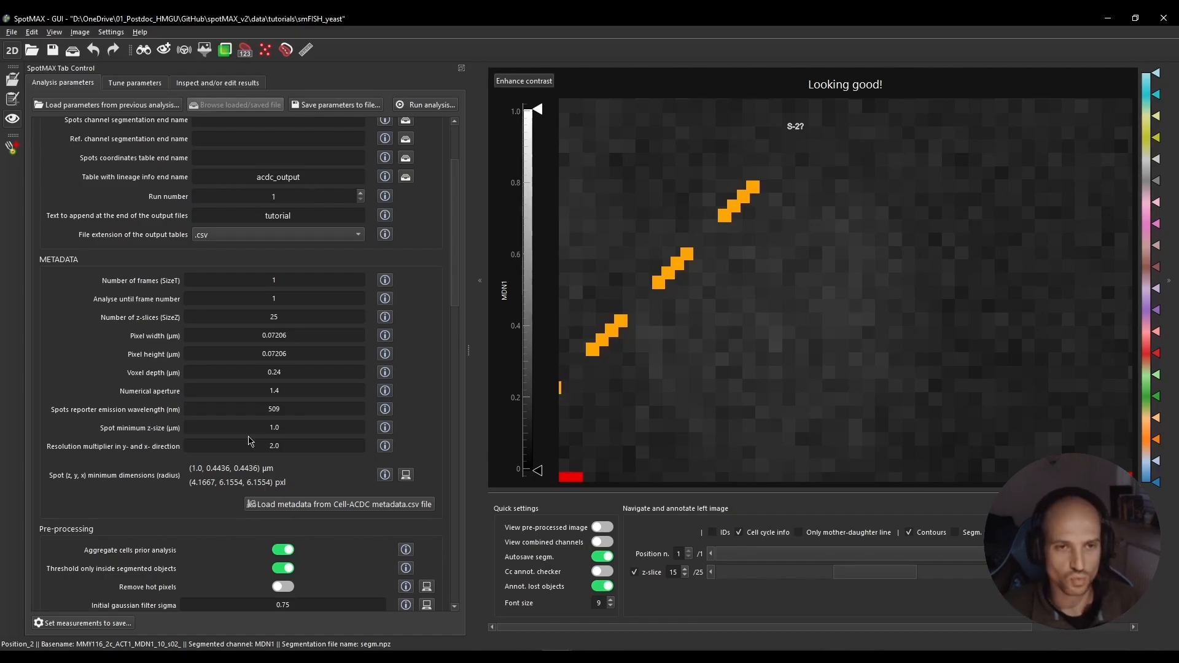
Review the metadata and the pre-processing options, including cell aggregation, thresholding inside segmented objects, hot pixel removal and the initial gaussian filter sigma.
{"action": "scroll", "coordinate": [154, 434], "scroll_direction": "up", "scroll_amount": 4}
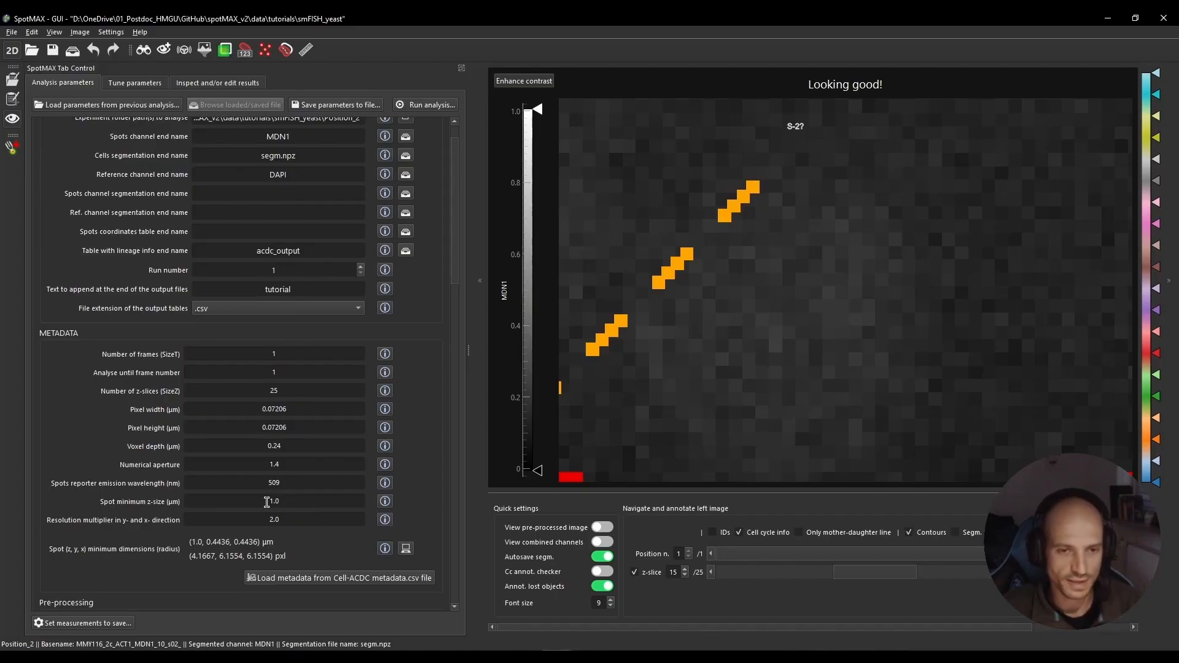
{"action": "scroll", "coordinate": [263, 502], "scroll_direction": "down", "scroll_amount": 2}
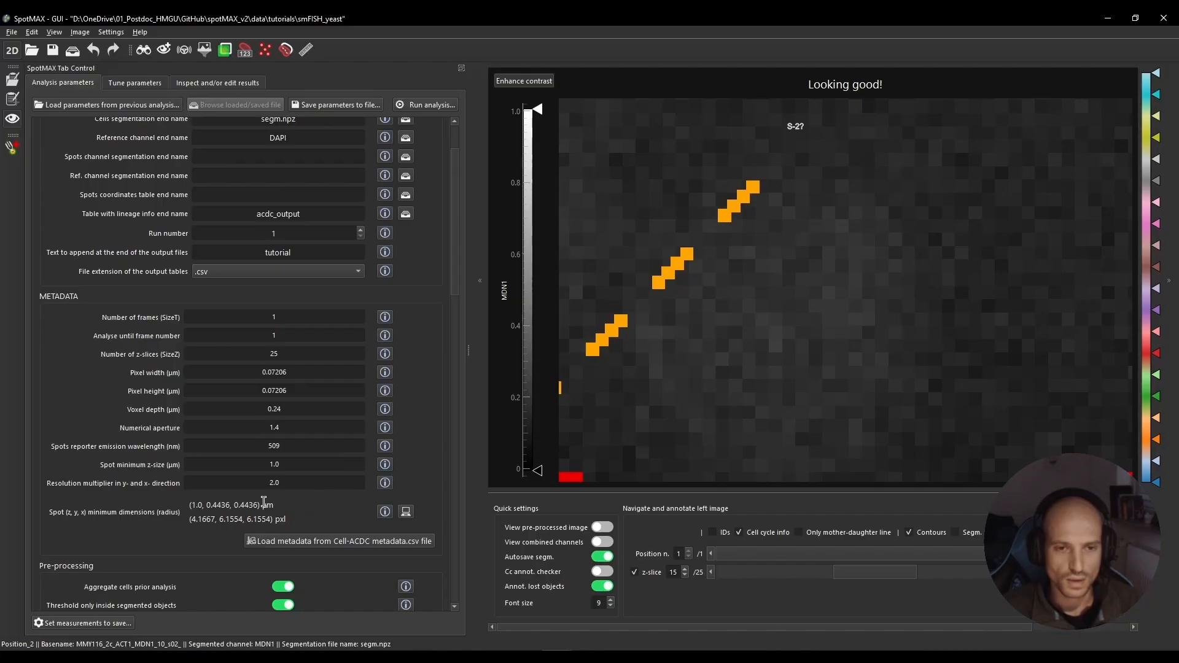
{"action": "scroll", "coordinate": [263, 502], "scroll_direction": "down", "scroll_amount": 2}
{"action": "scroll", "coordinate": [219, 507], "scroll_direction": "down", "scroll_amount": 2}
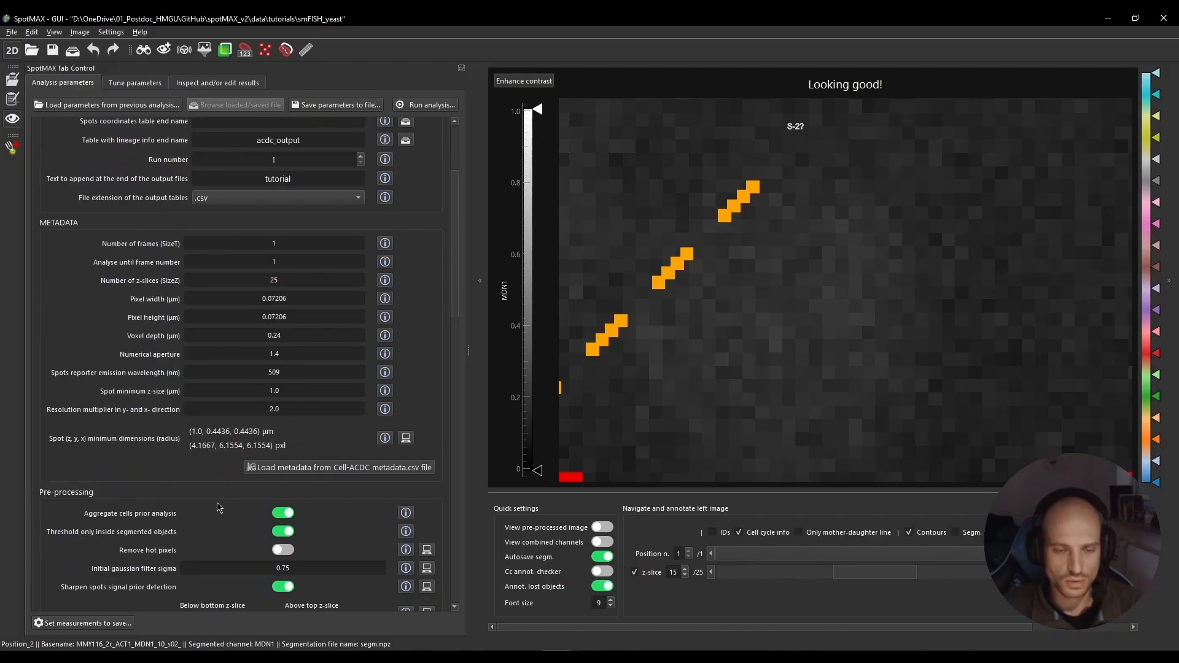
{"action": "scroll", "coordinate": [79, 503], "scroll_direction": "down", "scroll_amount": 4}
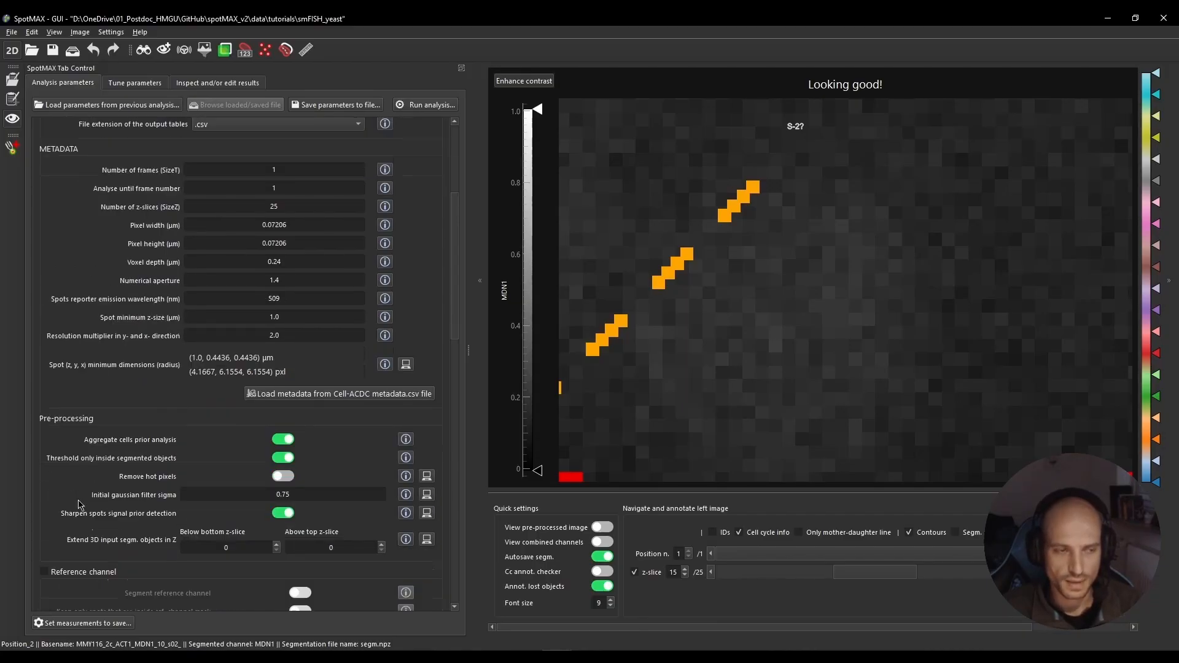
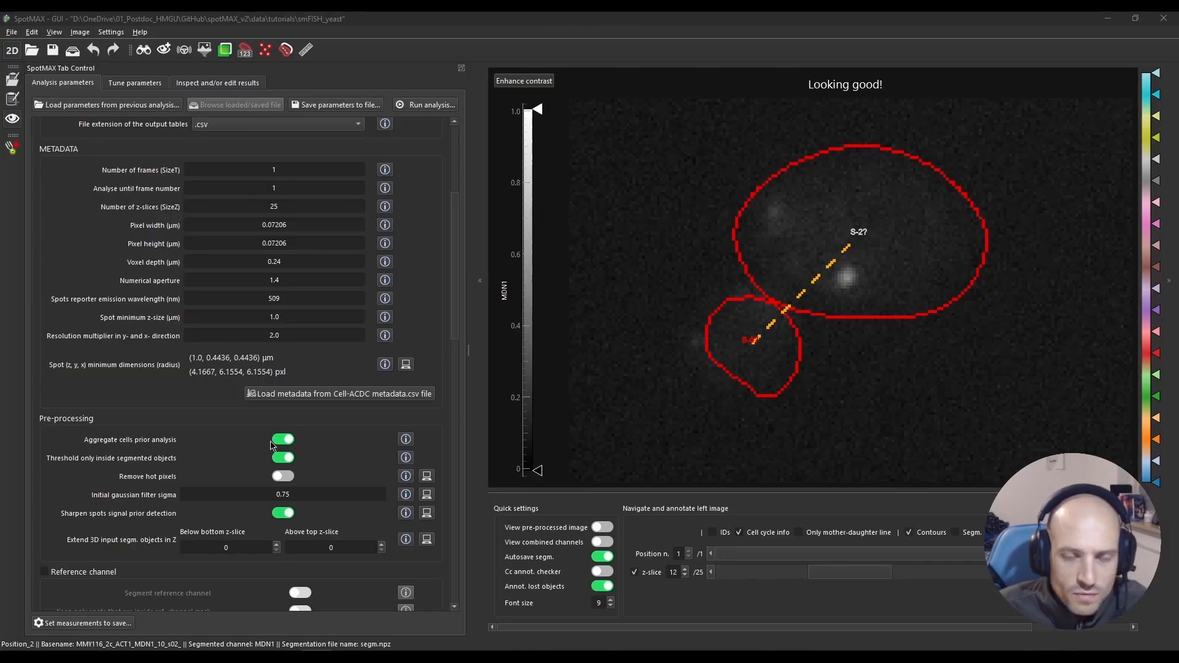
{"action": "scroll", "coordinate": [288, 441], "scroll_direction": "up", "scroll_amount": 3}
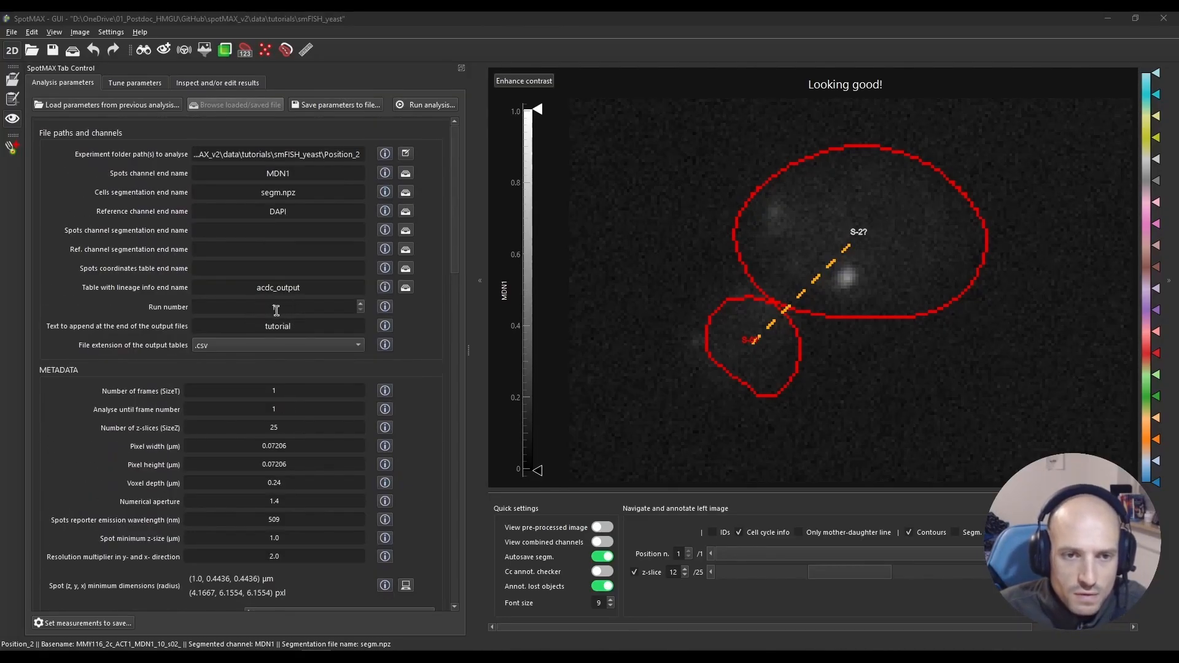
{"action": "scroll", "coordinate": [178, 473], "scroll_direction": "down", "scroll_amount": 2}
{"action": "scroll", "coordinate": [176, 477], "scroll_direction": "down", "scroll_amount": 2}
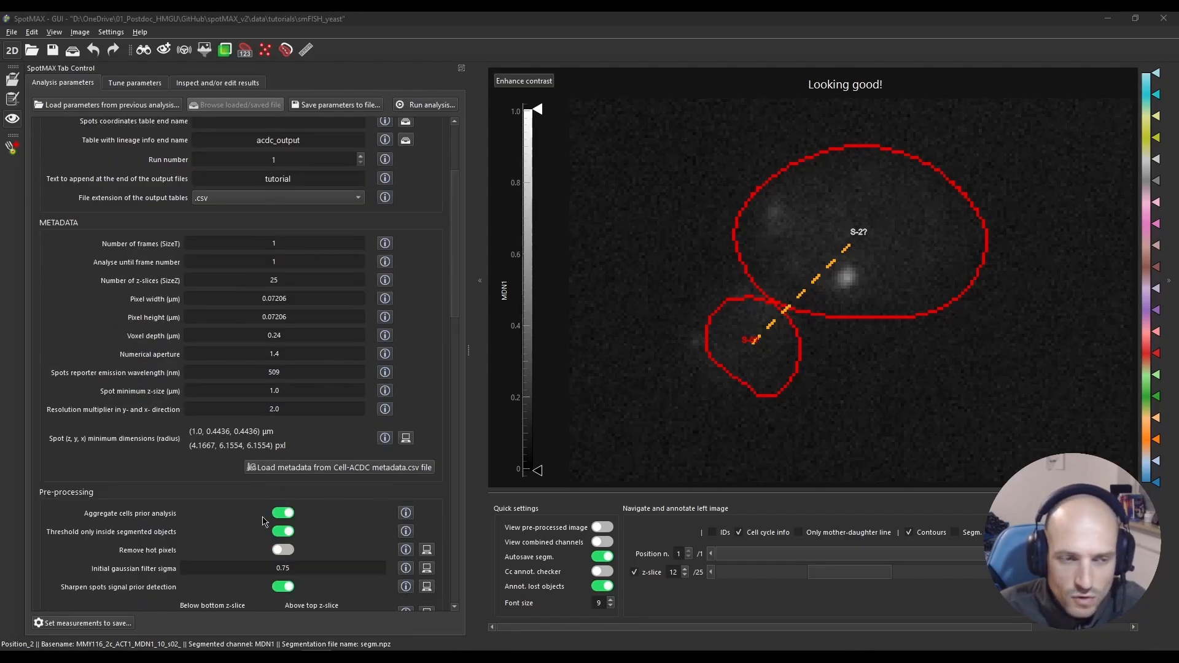
{"action": "scroll", "coordinate": [261, 522], "scroll_direction": "down", "scroll_amount": 1}
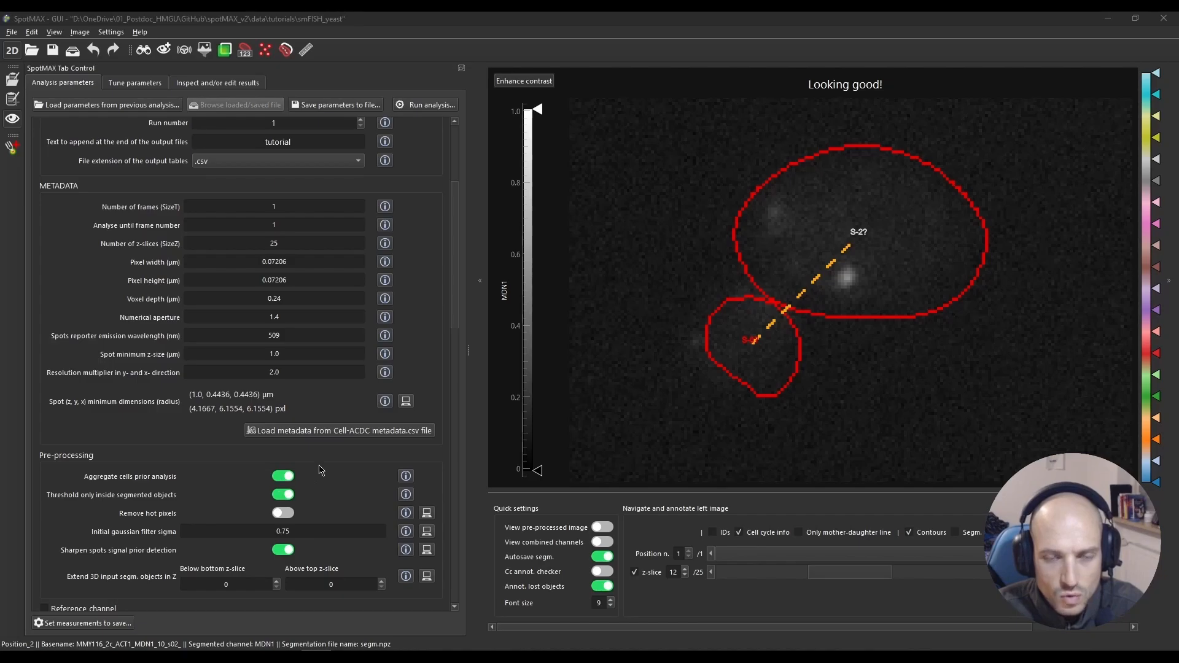
{"action": "scroll", "coordinate": [320, 469], "scroll_direction": "down", "scroll_amount": 1}
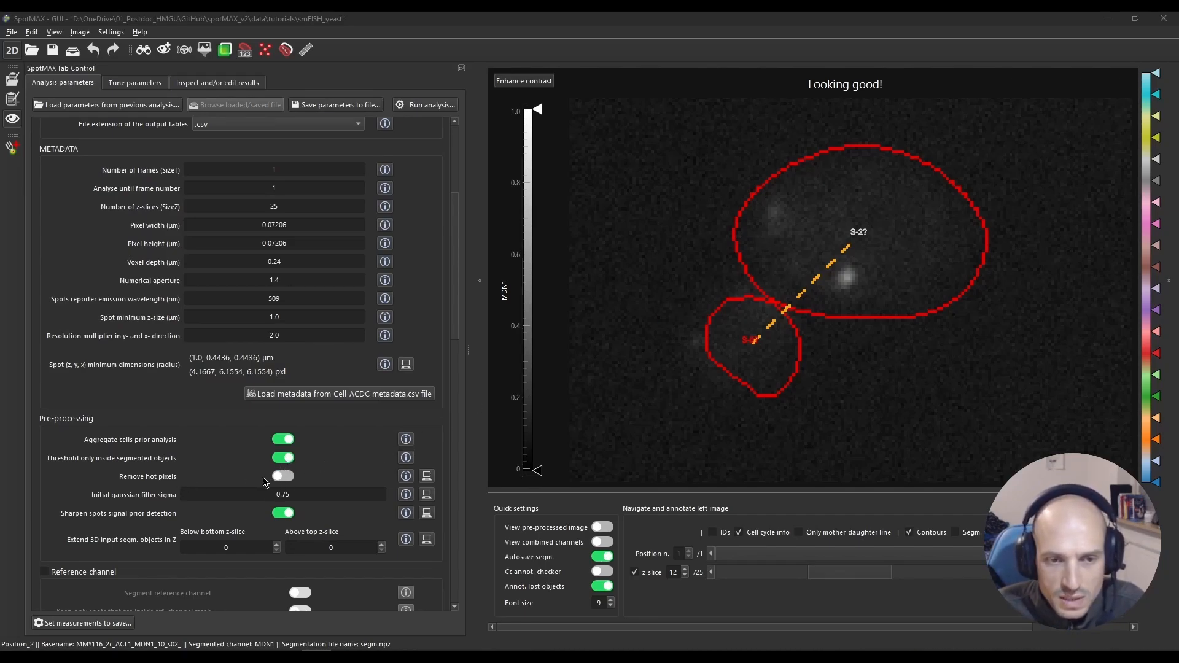
{"action": "scroll", "coordinate": [233, 482], "scroll_direction": "down", "scroll_amount": 1}
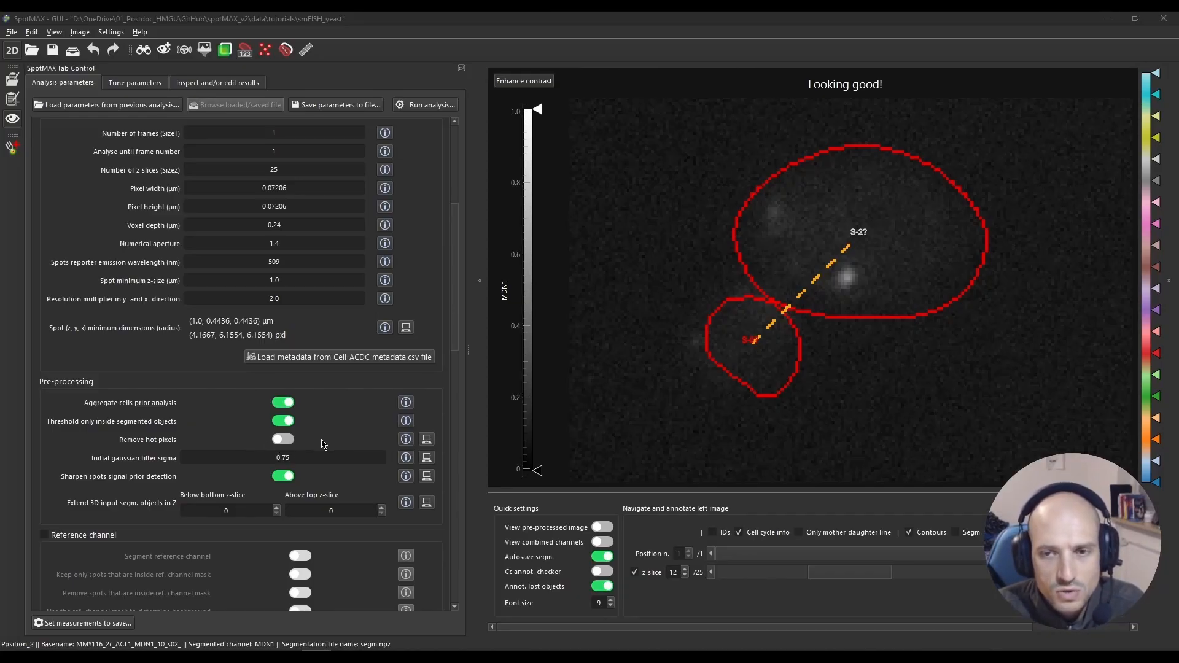
Locate the isolated bright pixel in the background below the S-2? mother cell and bring it into close view.
{"action": "scroll", "coordinate": [781, 442], "scroll_direction": "down", "scroll_amount": 5}
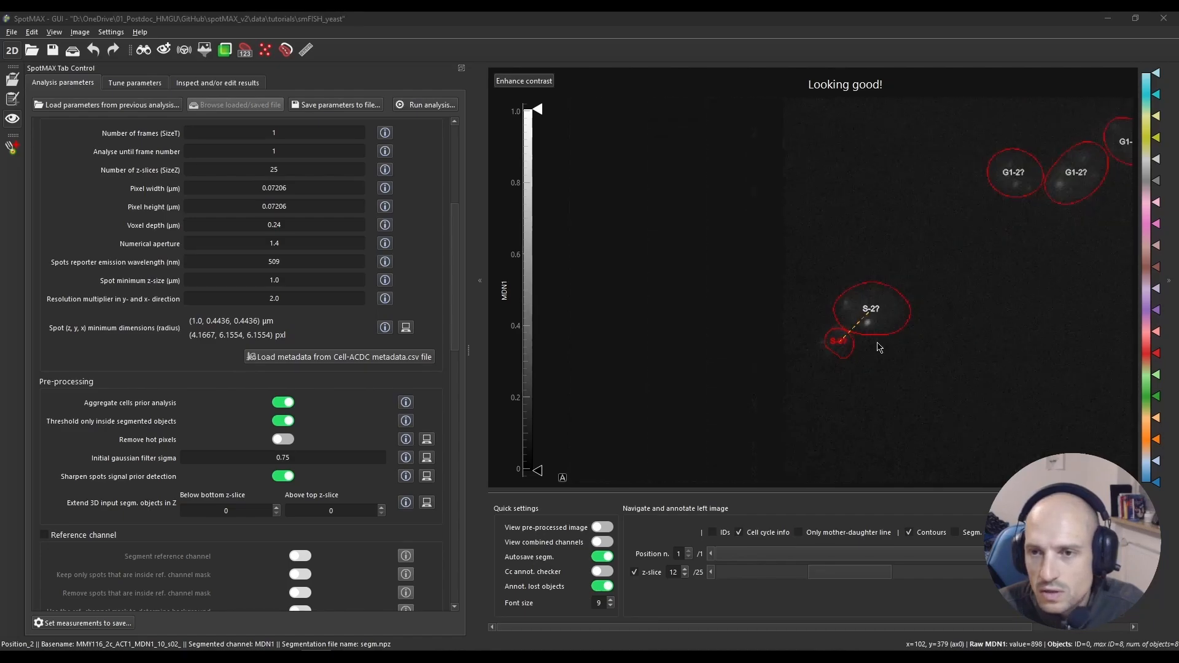
{"action": "scroll", "coordinate": [780, 442], "scroll_direction": "up", "scroll_amount": 5}
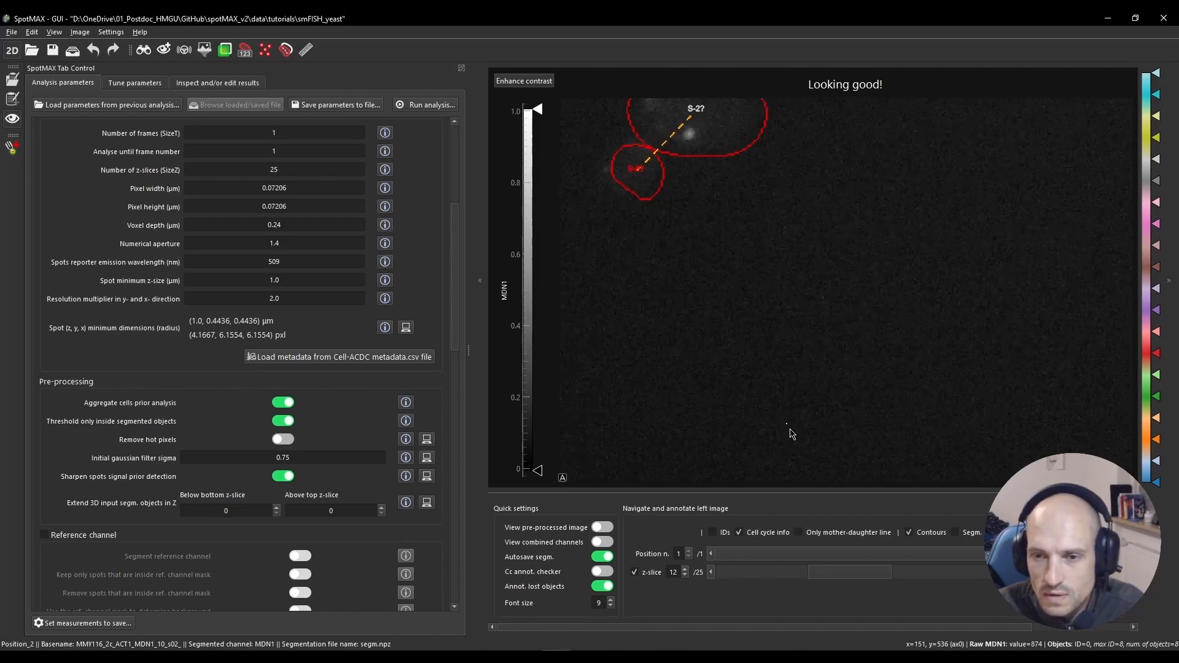
{"action": "scroll", "coordinate": [790, 428], "scroll_direction": "up", "scroll_amount": 5}
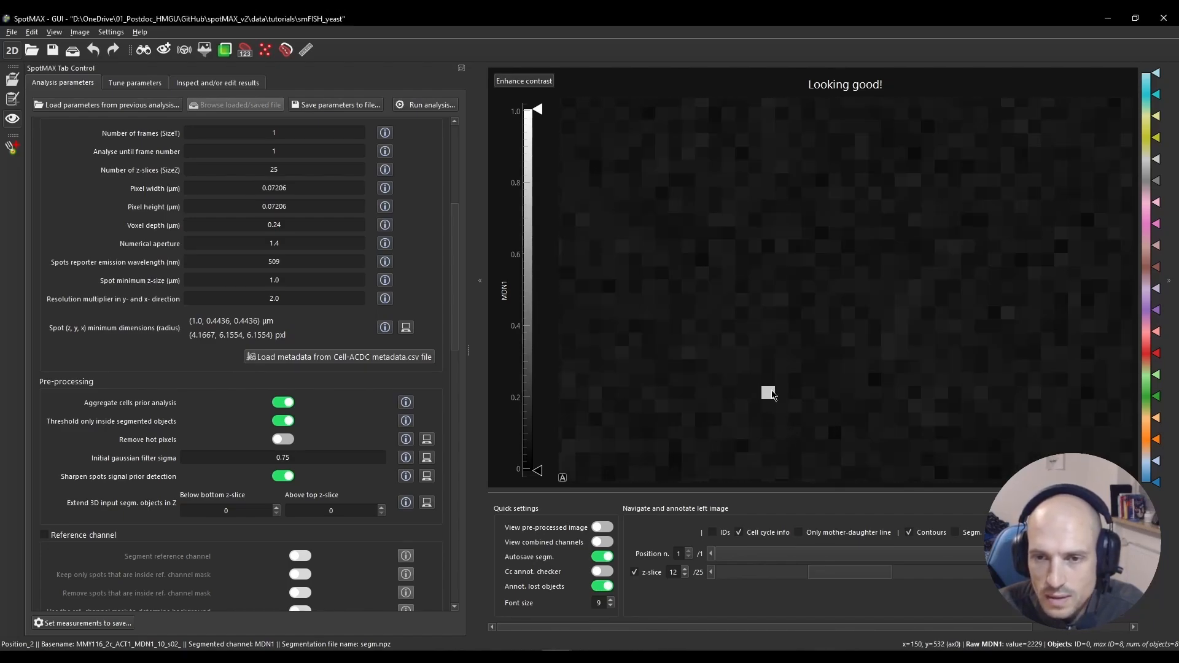
Compare the isolated background pixel with the spots inside the S-2? mother cell, returning to that cell at z-slice 9.
{"action": "scroll", "coordinate": [768, 398], "scroll_direction": "down", "scroll_amount": 4}
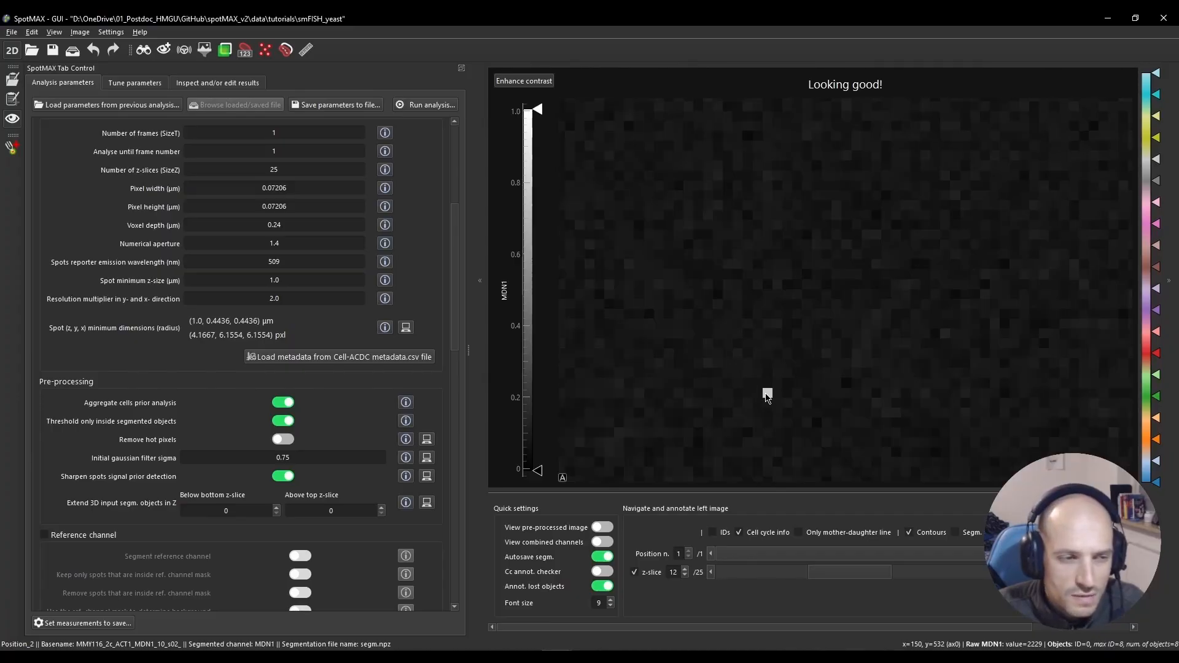
{"action": "scroll", "coordinate": [784, 400], "scroll_direction": "down", "scroll_amount": 3}
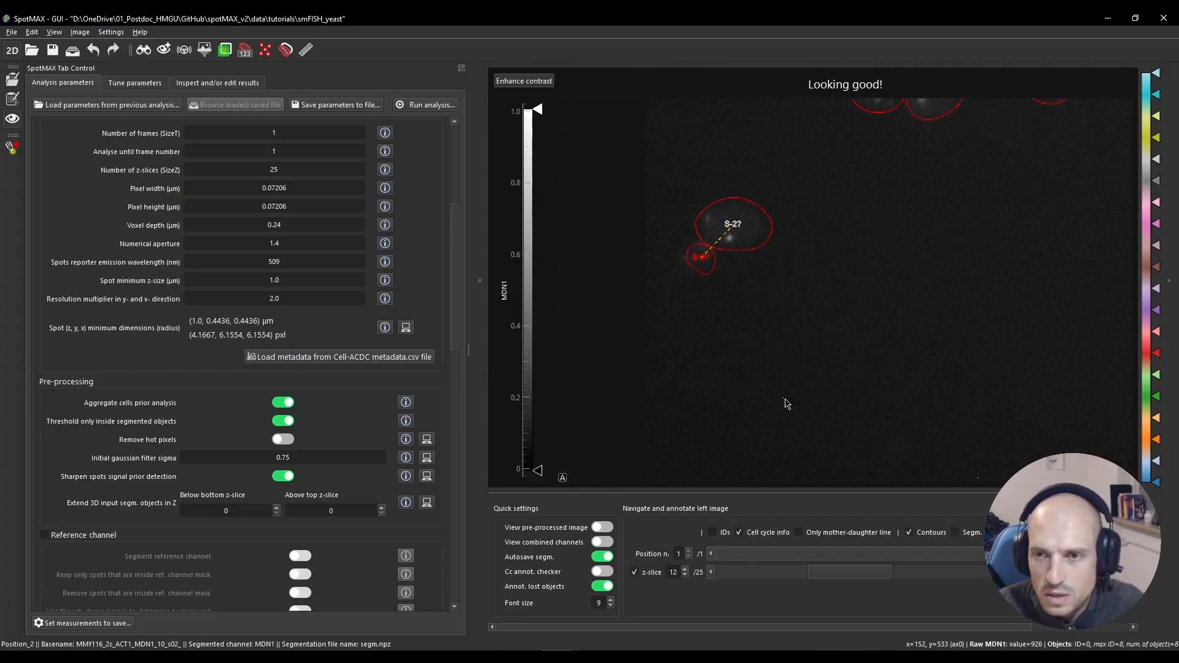
{"action": "scroll", "coordinate": [890, 400], "scroll_direction": "up", "scroll_amount": 1}
{"action": "left_click_drag", "start_coordinate": [897, 240], "coordinate": [848, 497]}
{"action": "mouse_move", "coordinate": [859, 574]}
{"action": "left_mouse_down"}
{"action": "mouse_move", "coordinate": [793, 578]}
{"action": "mouse_move", "coordinate": [948, 576]}
{"action": "mouse_move", "coordinate": [838, 580]}
{"action": "left_mouse_up"}
{"action": "left_click_drag", "start_coordinate": [784, 445], "coordinate": [822, 399]}
{"action": "scroll", "coordinate": [658, 399], "scroll_direction": "up", "scroll_amount": 3}
{"action": "left_click_drag", "start_coordinate": [660, 398], "coordinate": [723, 364]}
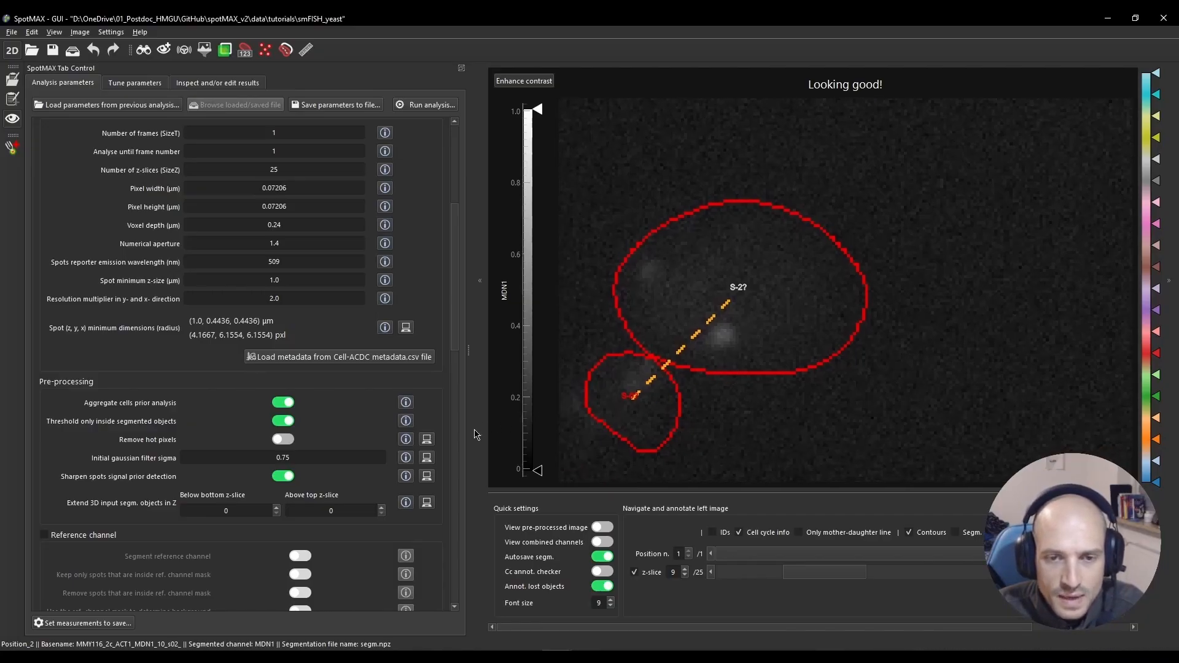
Preview the hot pixel removal and compare the raw and processed images around the bright spots, then close the preview.
{"action": "left_click", "coordinate": [428, 440]}
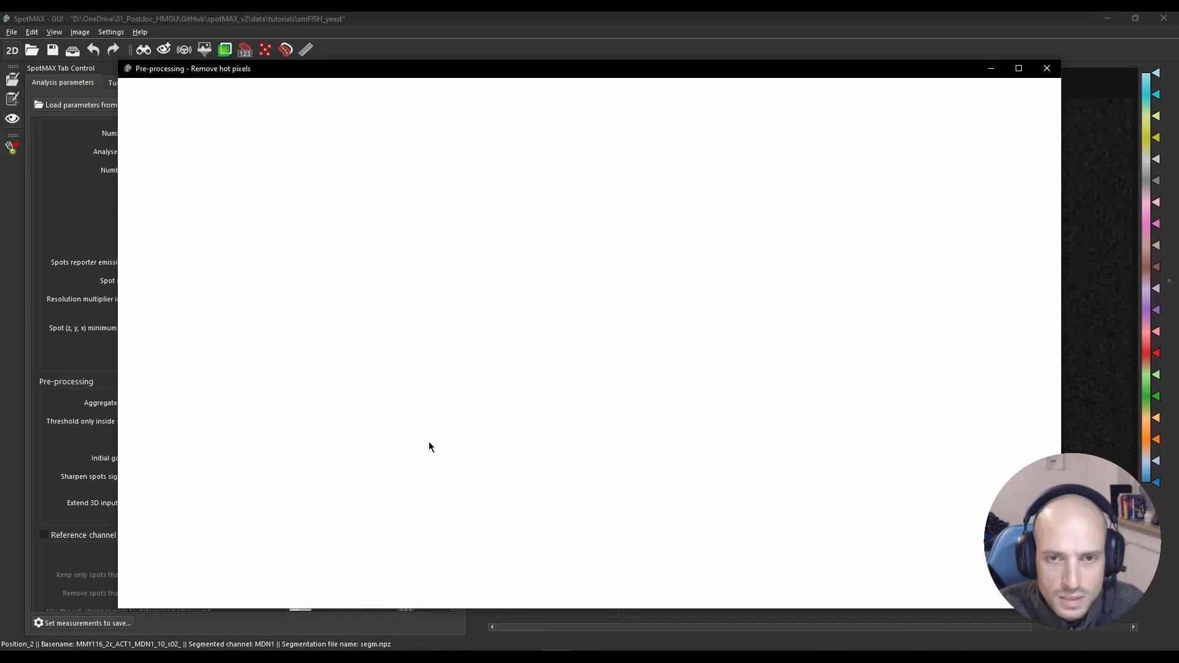
{"action": "scroll", "coordinate": [422, 318], "scroll_direction": "up", "scroll_amount": 2}
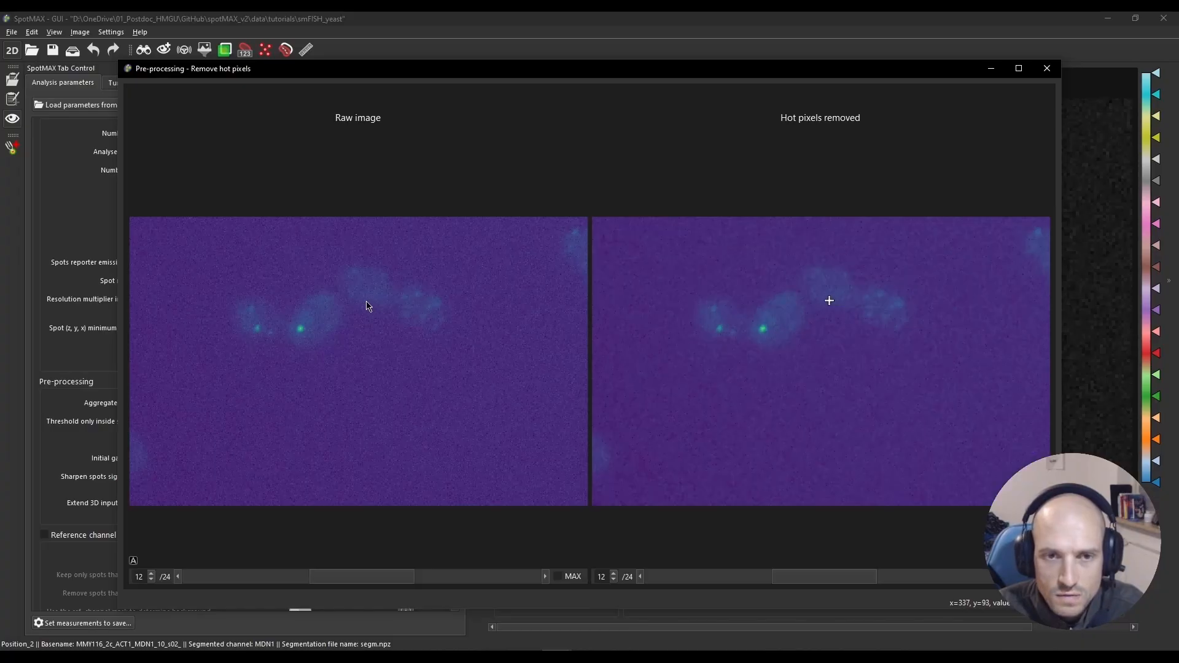
{"action": "scroll", "coordinate": [360, 314], "scroll_direction": "up", "scroll_amount": 3}
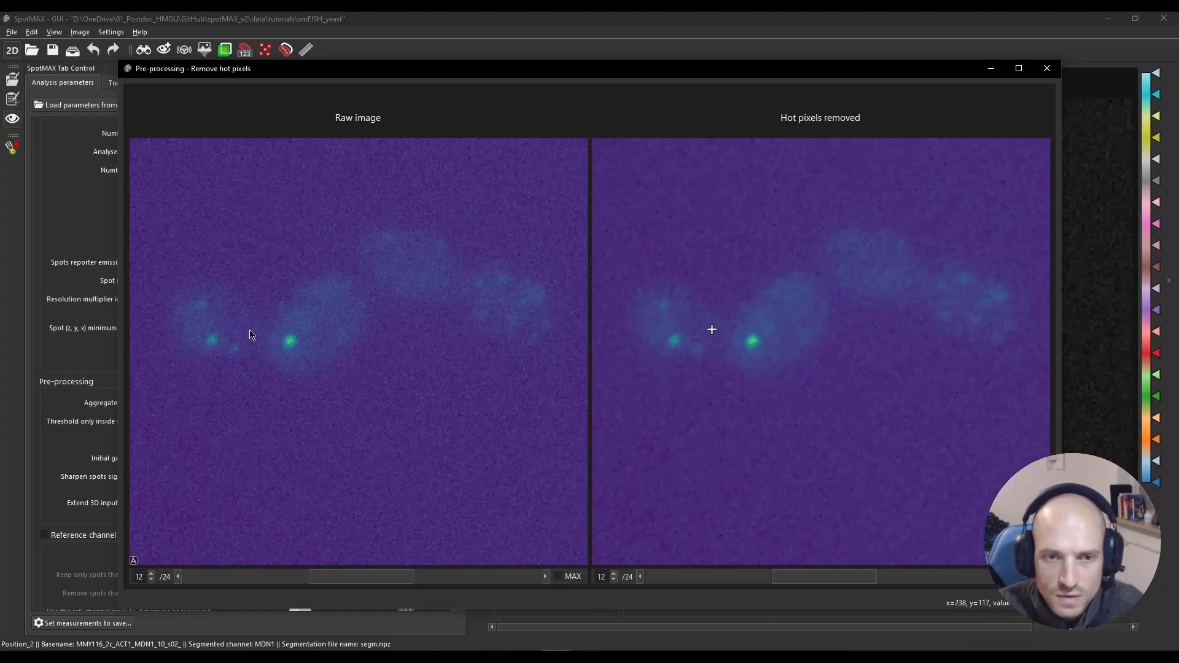
{"action": "scroll", "coordinate": [384, 363], "scroll_direction": "up", "scroll_amount": 2}
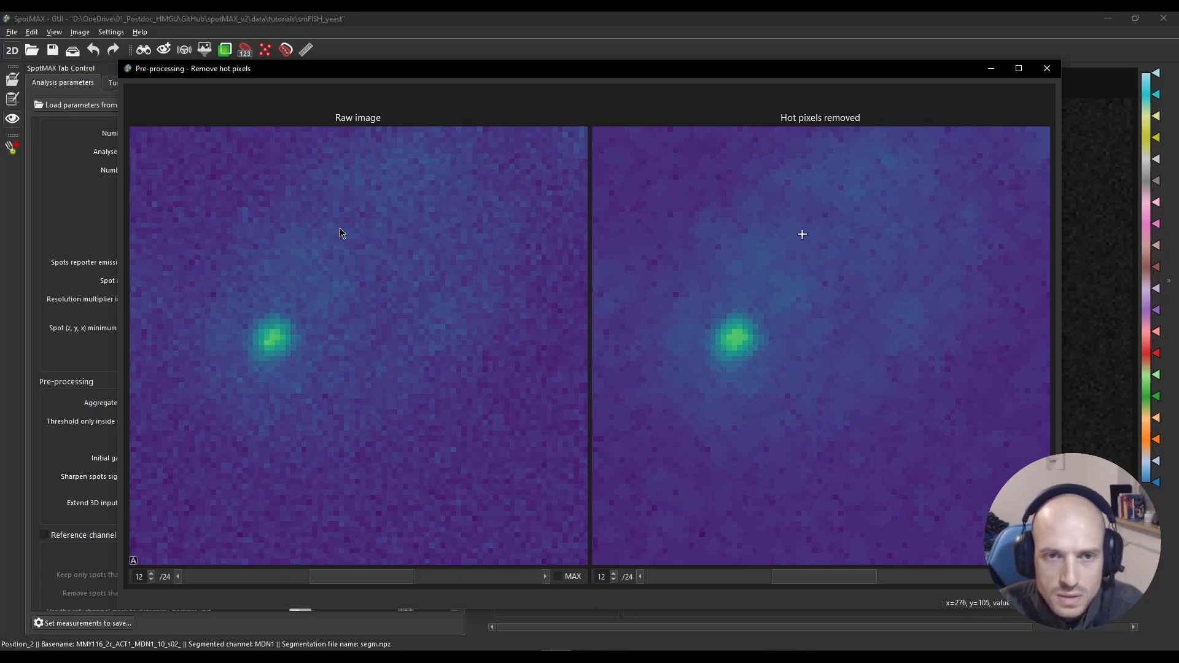
{"action": "scroll", "coordinate": [369, 348], "scroll_direction": "down", "scroll_amount": 2}
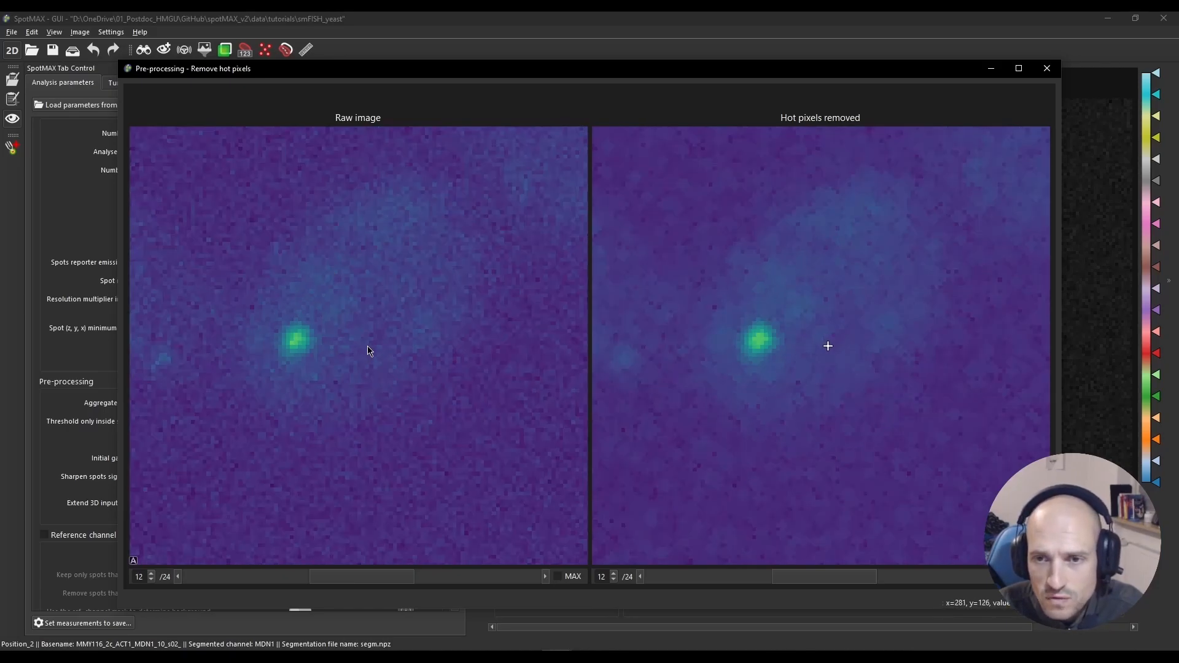
{"action": "scroll", "coordinate": [368, 347], "scroll_direction": "down", "scroll_amount": 3}
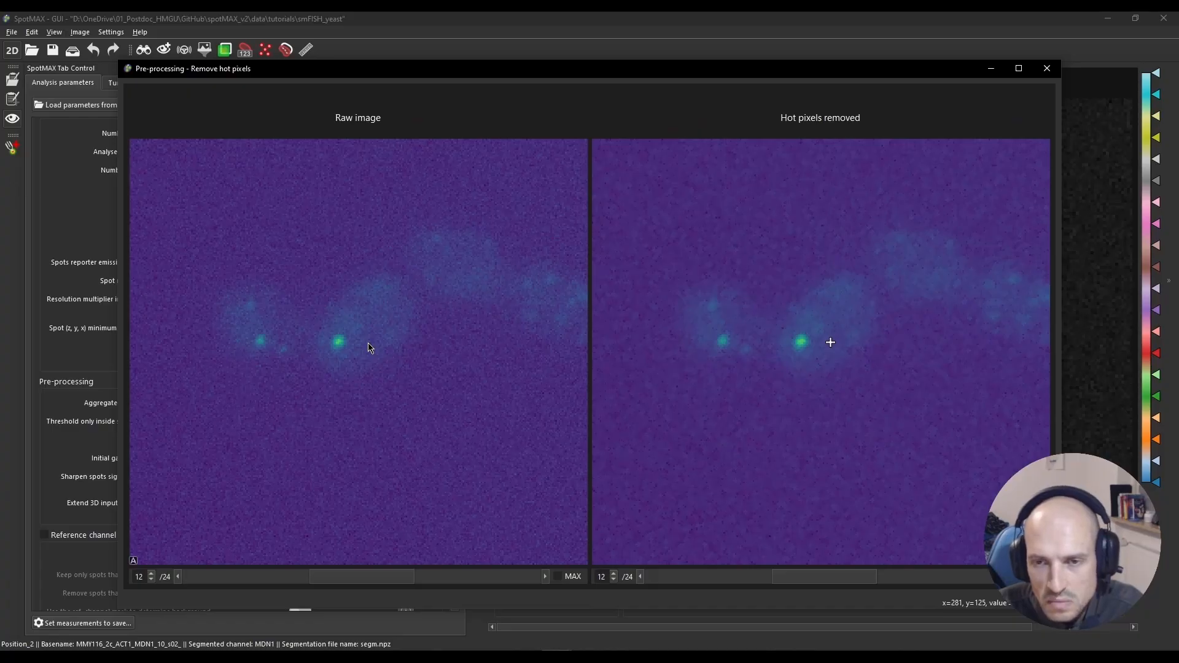
{"action": "scroll", "coordinate": [368, 348], "scroll_direction": "down", "scroll_amount": 2}
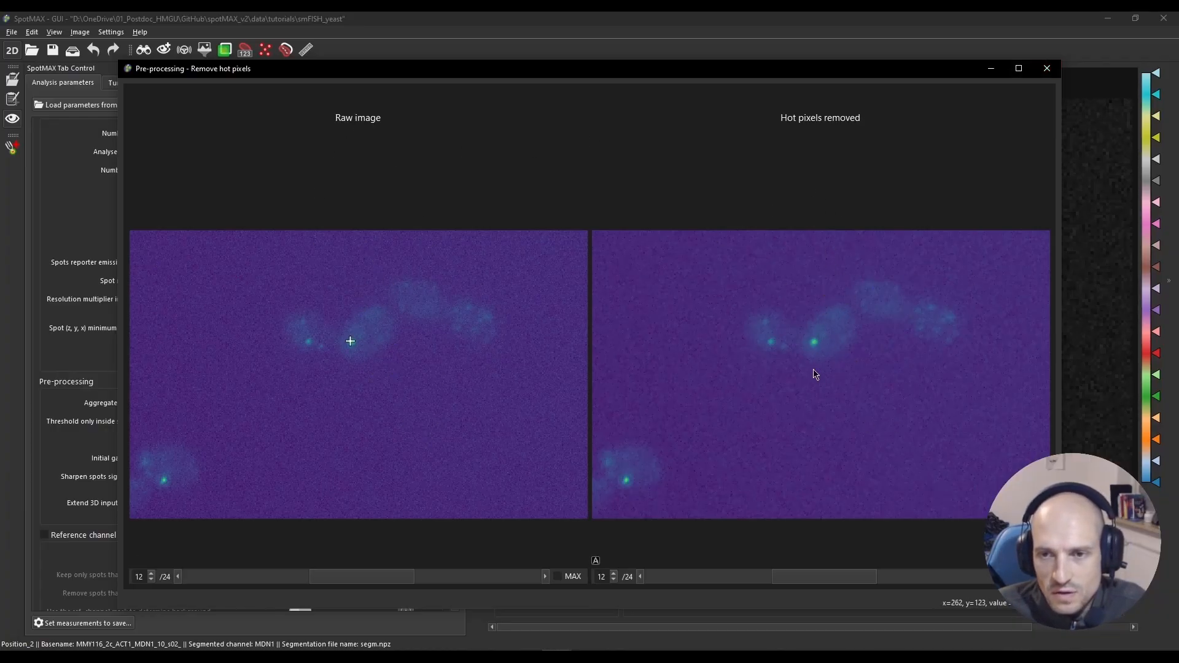
{"action": "left_click", "coordinate": [1047, 68]}
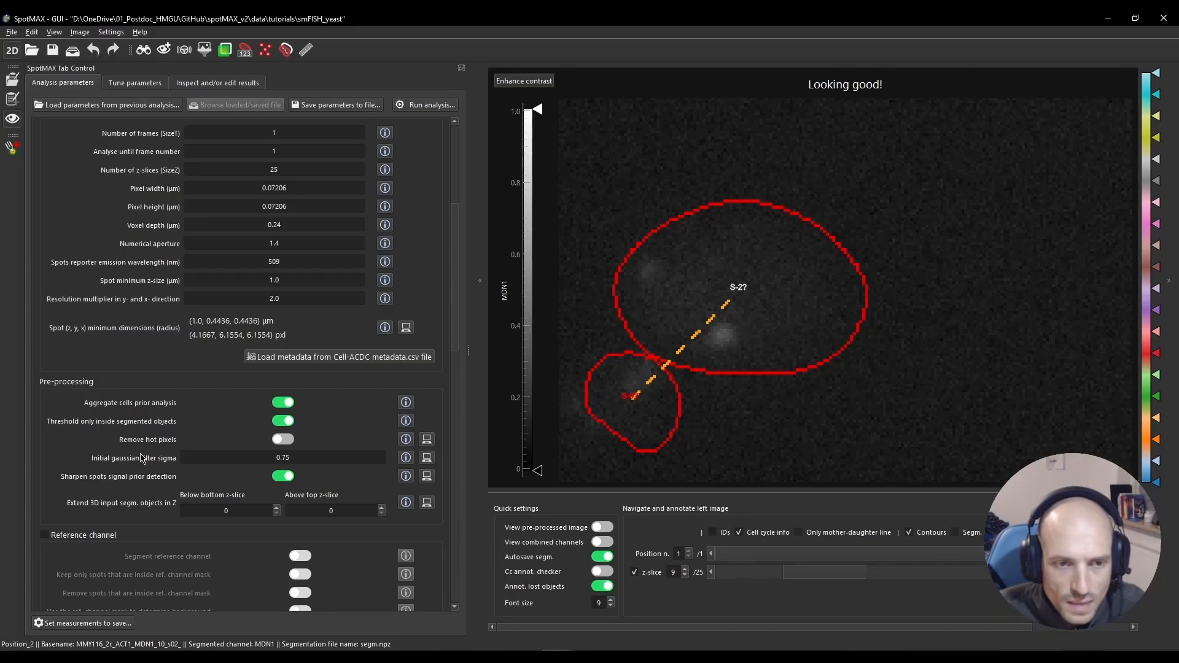
Preview the initial gaussian filter and compare the raw and filtered images around the bright spots, then close the preview.
{"action": "scroll", "coordinate": [147, 463], "scroll_direction": "down", "scroll_amount": 1}
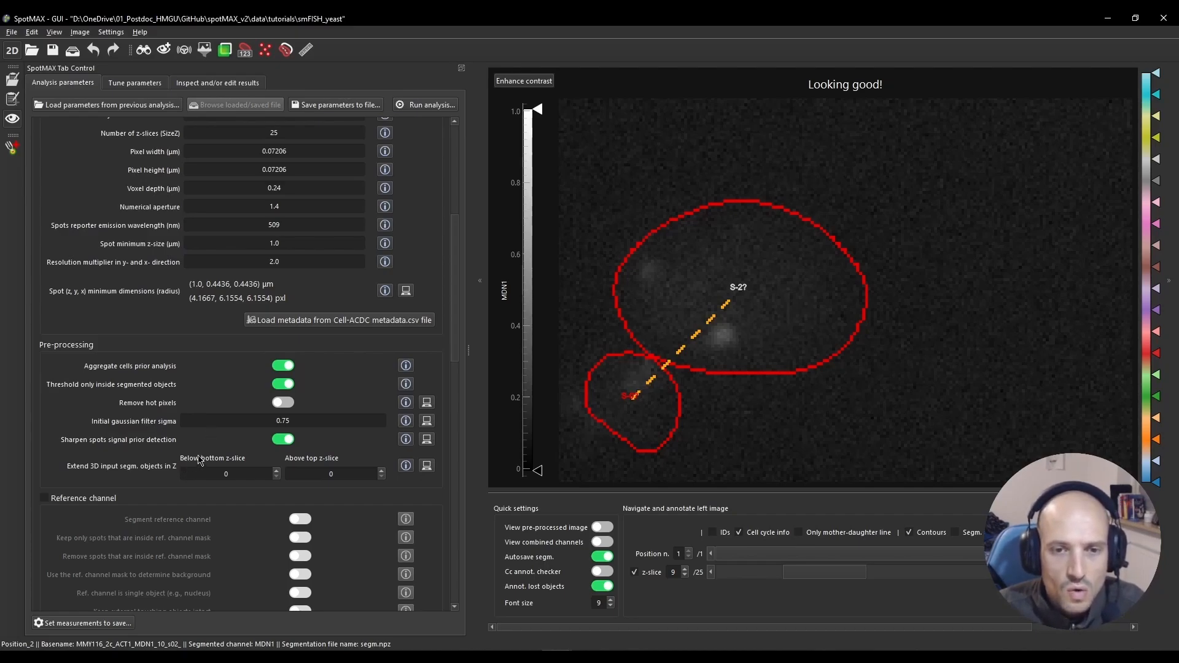
{"action": "left_click", "coordinate": [427, 421]}
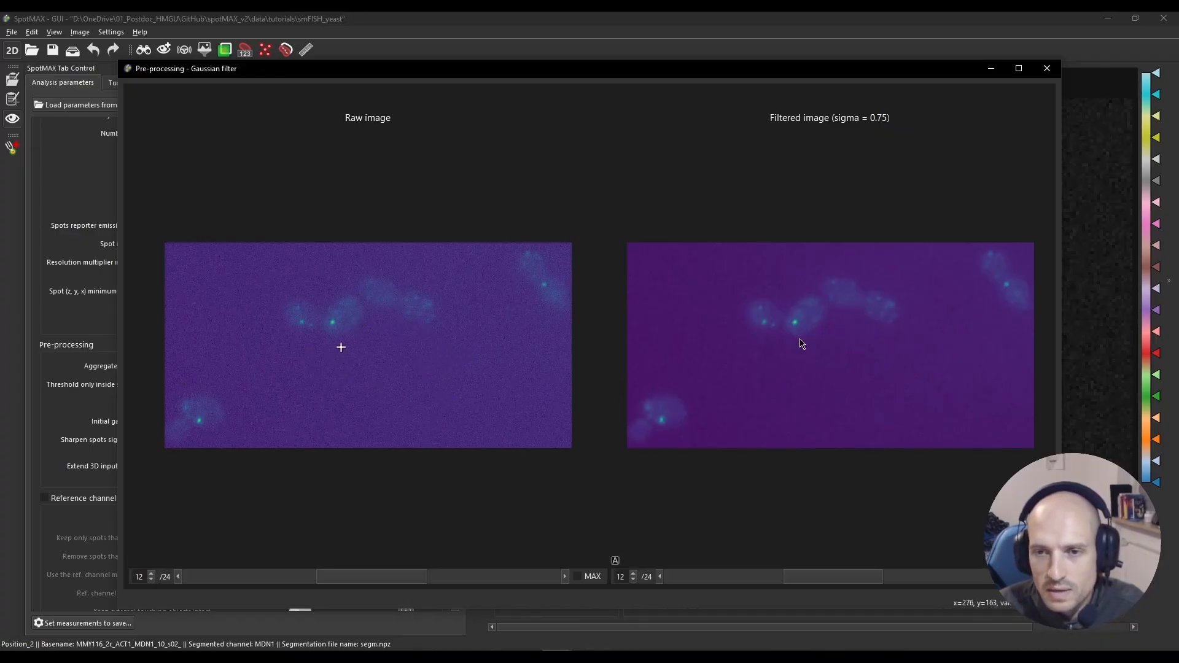
{"action": "scroll", "coordinate": [792, 317], "scroll_direction": "up", "scroll_amount": 3}
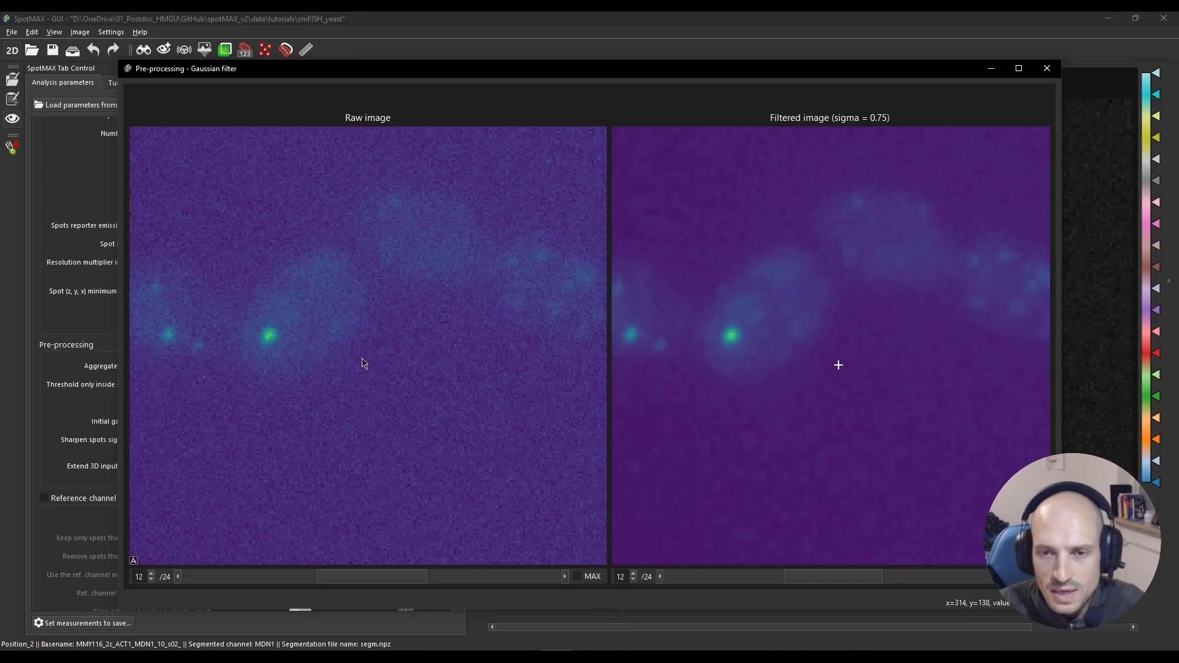
{"action": "scroll", "coordinate": [286, 339], "scroll_direction": "down", "scroll_amount": 2}
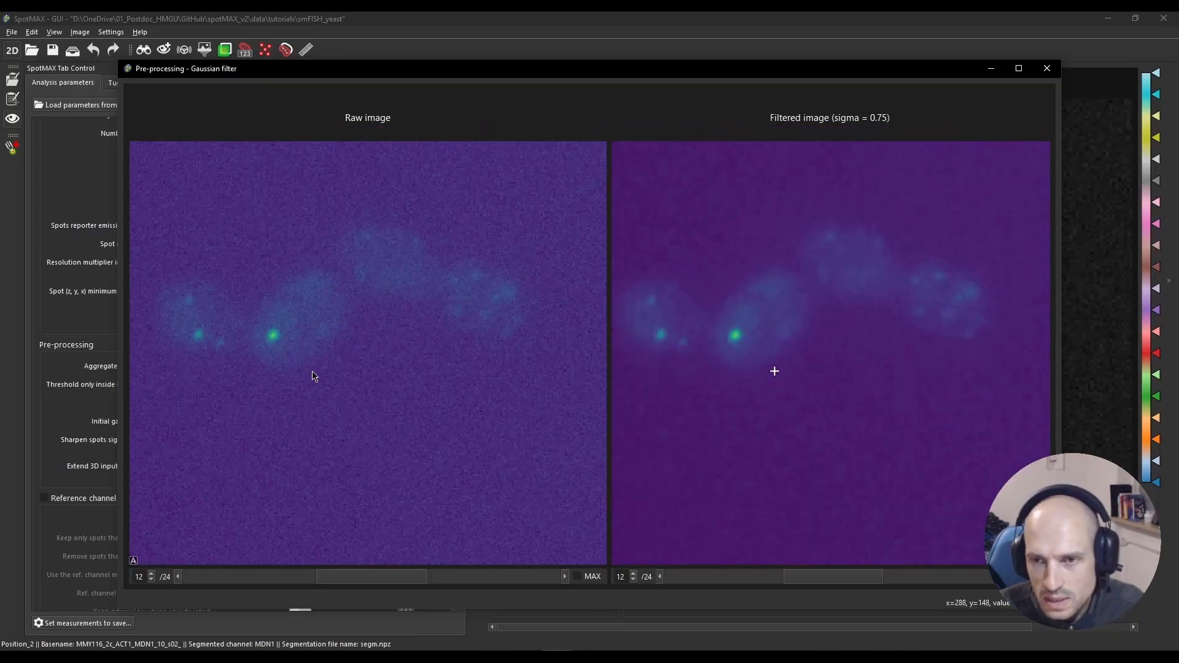
{"action": "scroll", "coordinate": [275, 336], "scroll_direction": "up", "scroll_amount": 2}
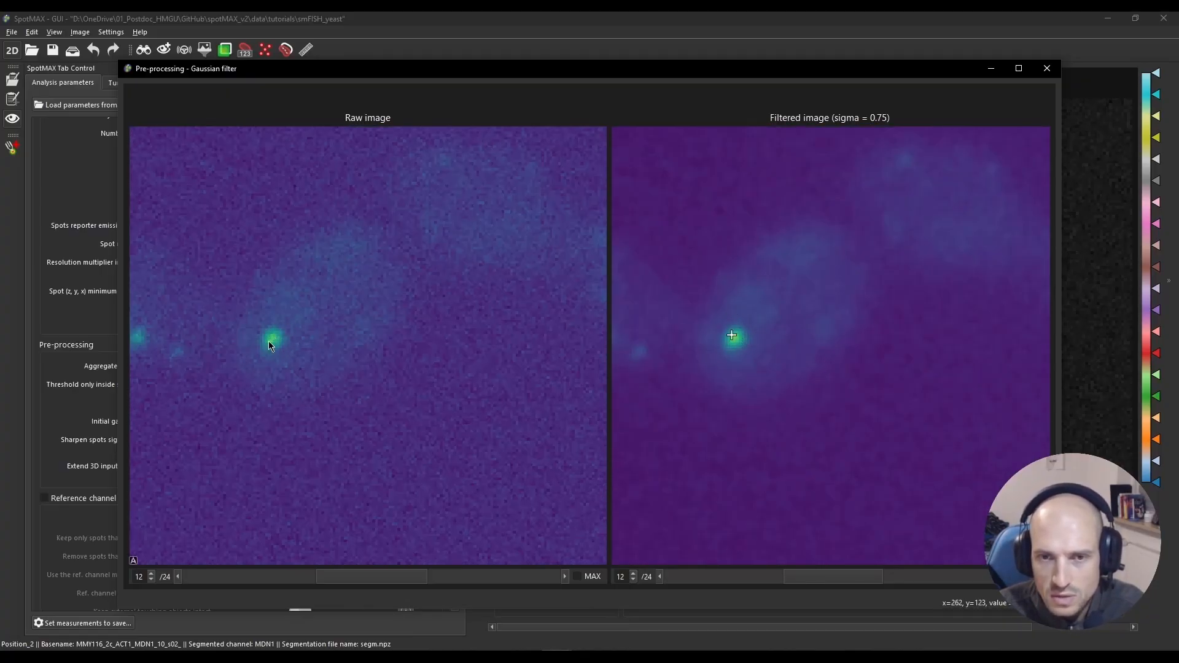
{"action": "scroll", "coordinate": [276, 342], "scroll_direction": "down", "scroll_amount": 2}
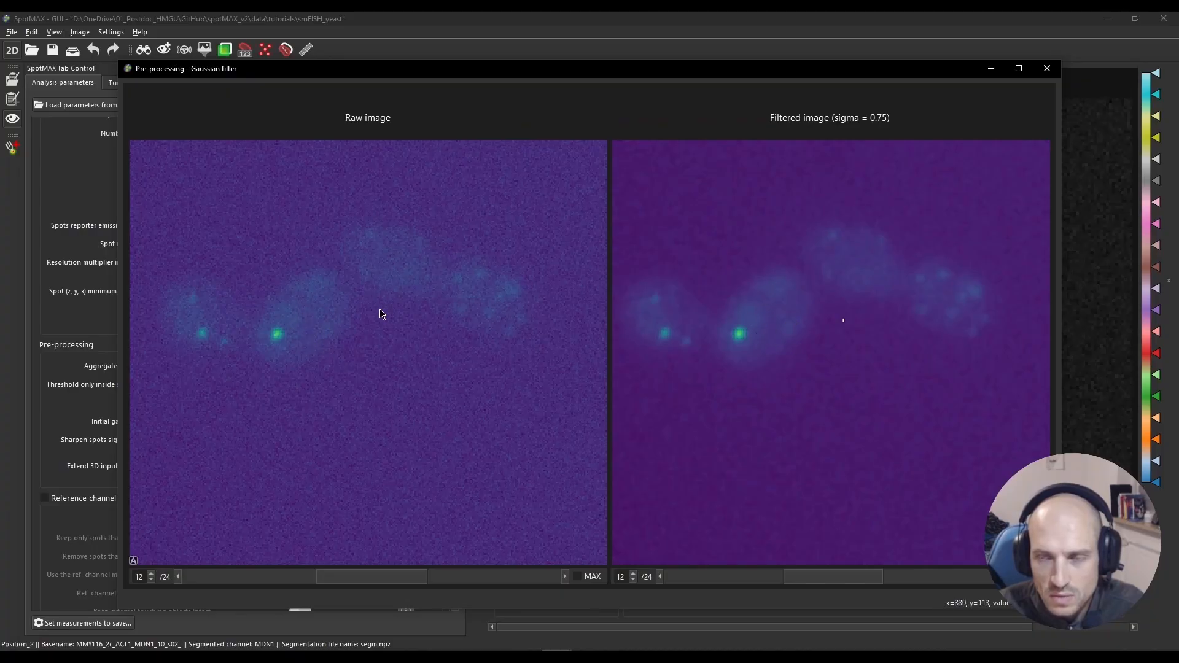
{"action": "scroll", "coordinate": [378, 315], "scroll_direction": "down", "scroll_amount": 1}
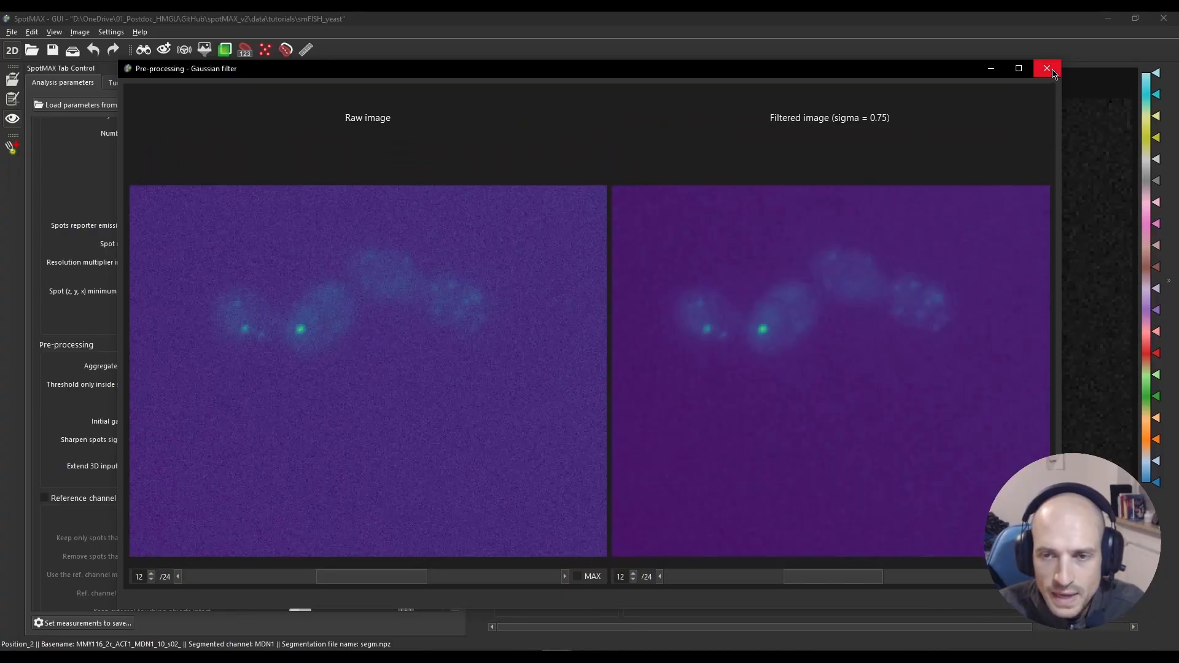
{"action": "left_click", "coordinate": [1046, 71]}
Review the initial gaussian filter sigma against the voxel depth in the metadata.
{"action": "left_click", "coordinate": [236, 420]}
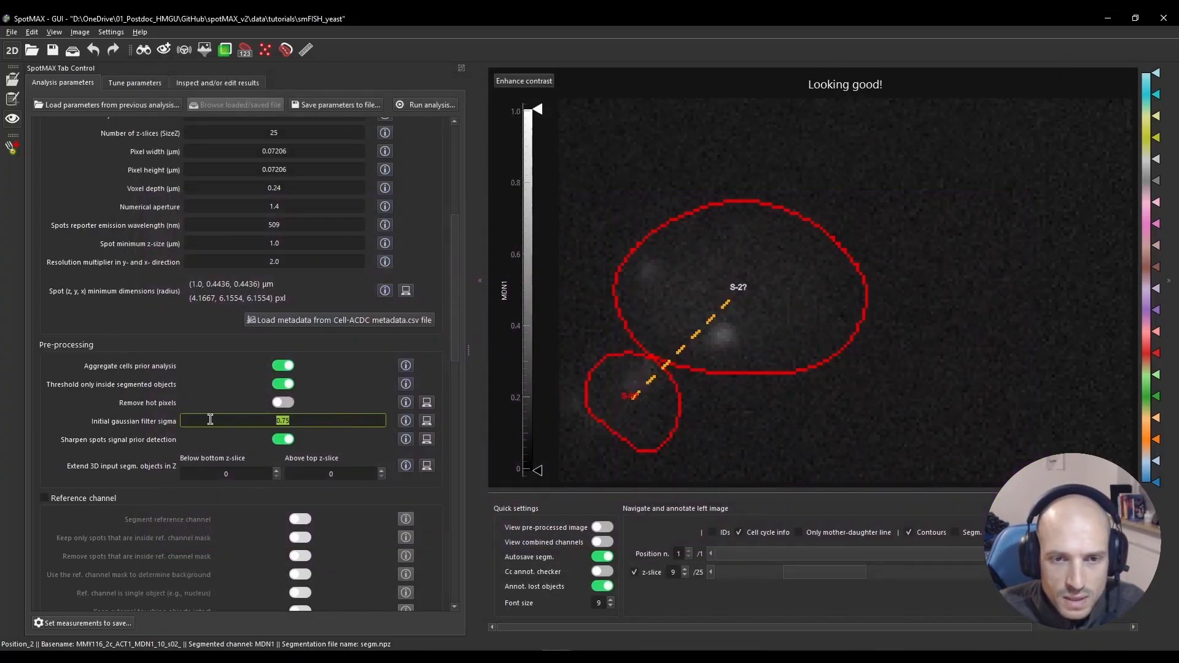
{"action": "left_click", "coordinate": [314, 424]}
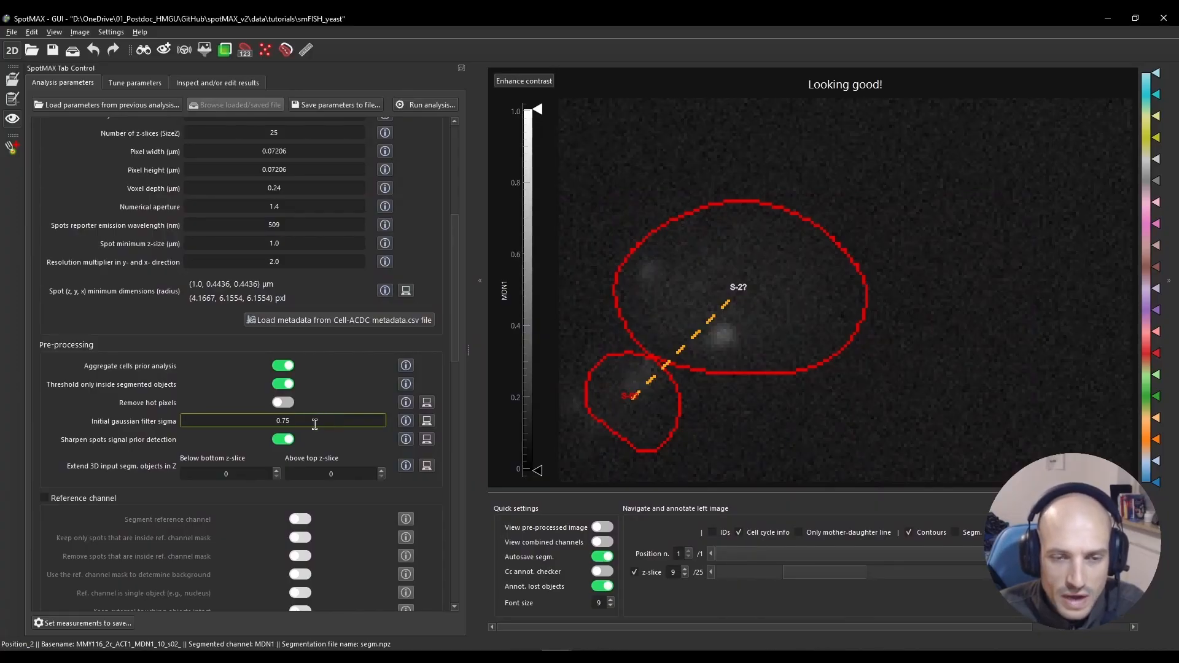
{"action": "left_click_drag", "start_coordinate": [314, 424], "coordinate": [248, 423]}
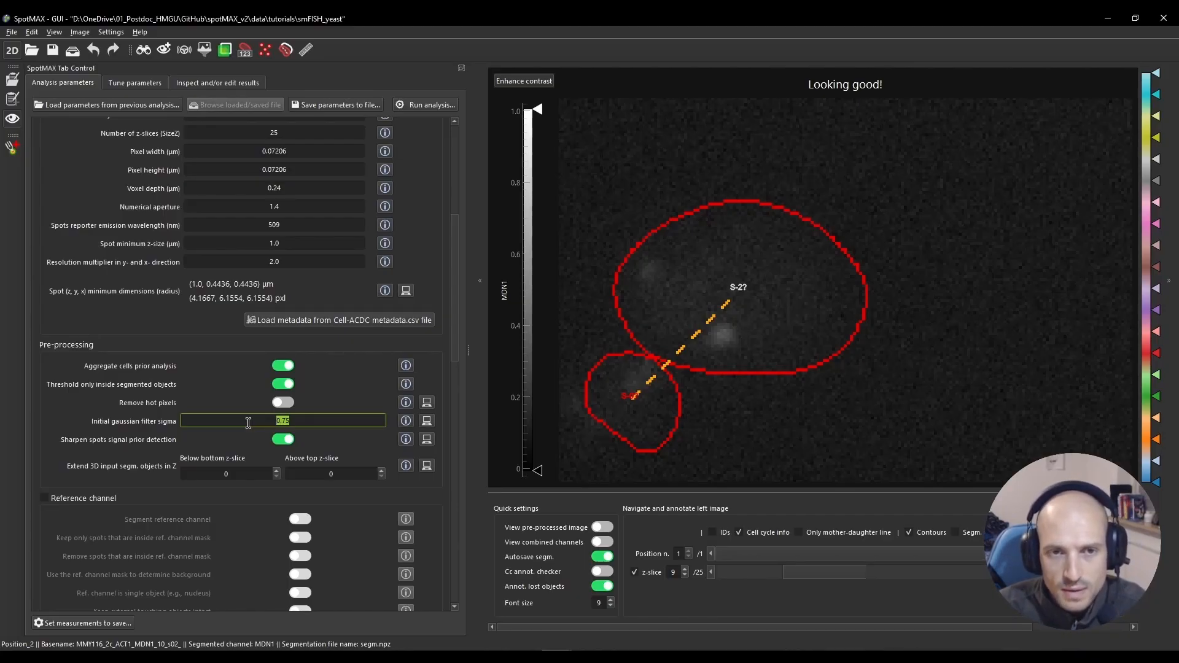
{"action": "scroll", "coordinate": [248, 422], "scroll_direction": "up", "scroll_amount": 1}
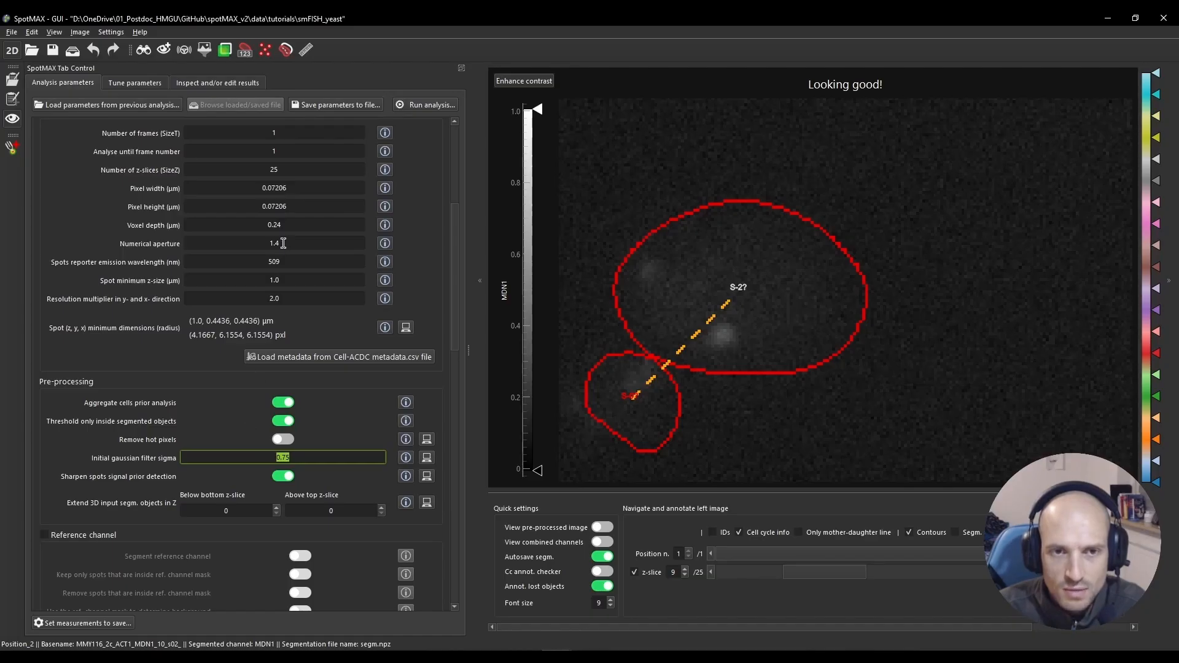
{"action": "double_click", "coordinate": [277, 224]}
{"action": "left_click", "coordinate": [292, 224]}
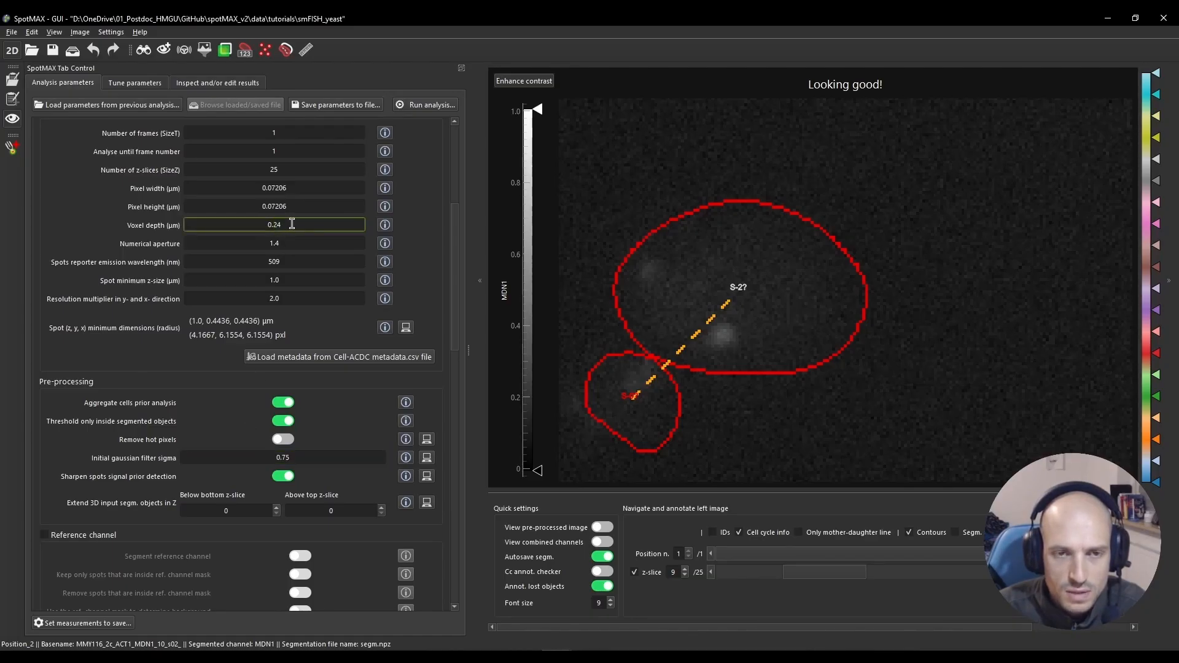
{"action": "left_click_drag", "start_coordinate": [292, 224], "coordinate": [214, 224]}
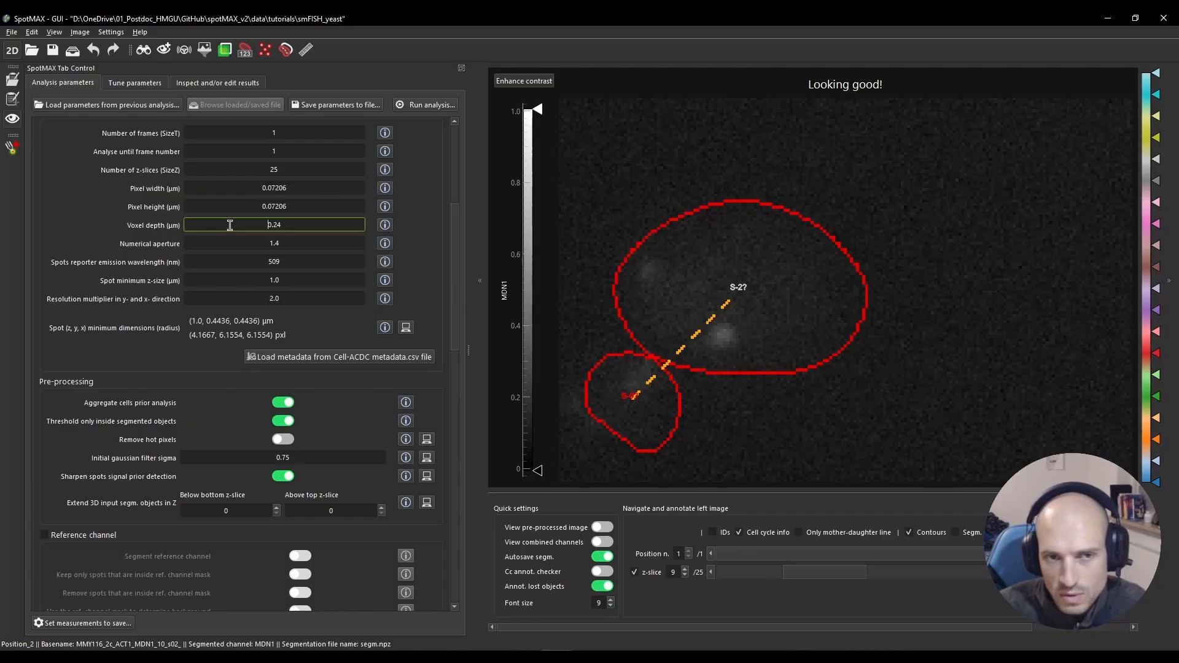
Compare the pixel height with the voxel depth to judge how the gaussian sigma should differ between z and xy.
{"action": "scroll", "coordinate": [279, 226], "scroll_direction": "up", "scroll_amount": 1}
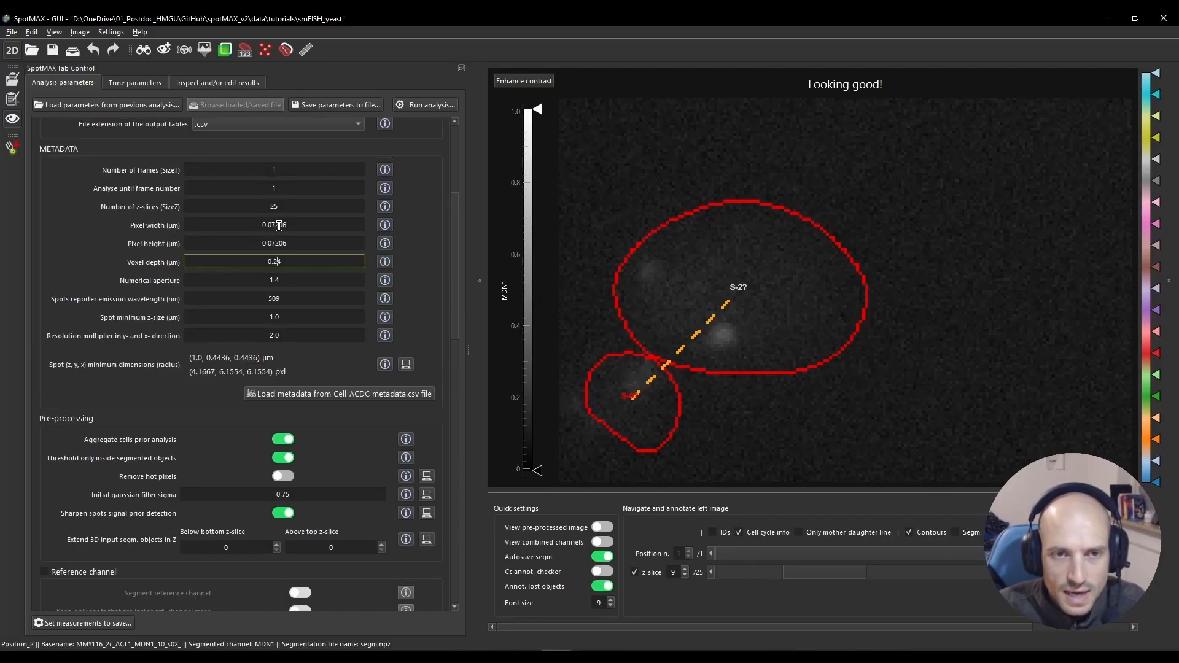
{"action": "left_click", "coordinate": [277, 243]}
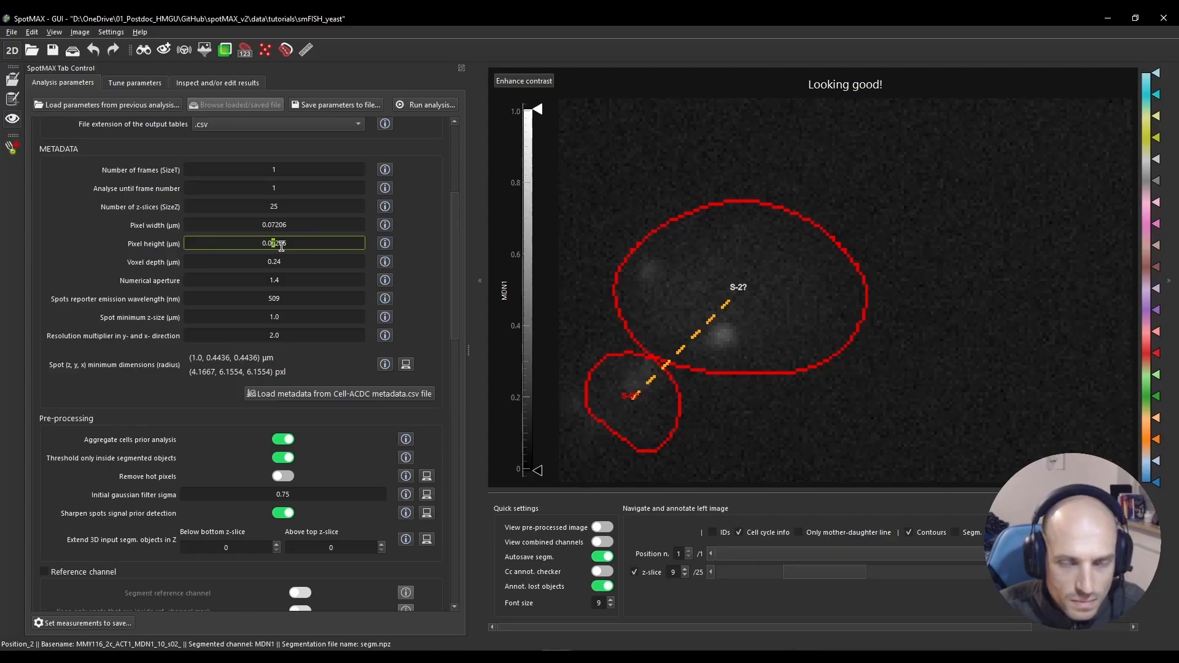
{"action": "left_click", "coordinate": [281, 244]}
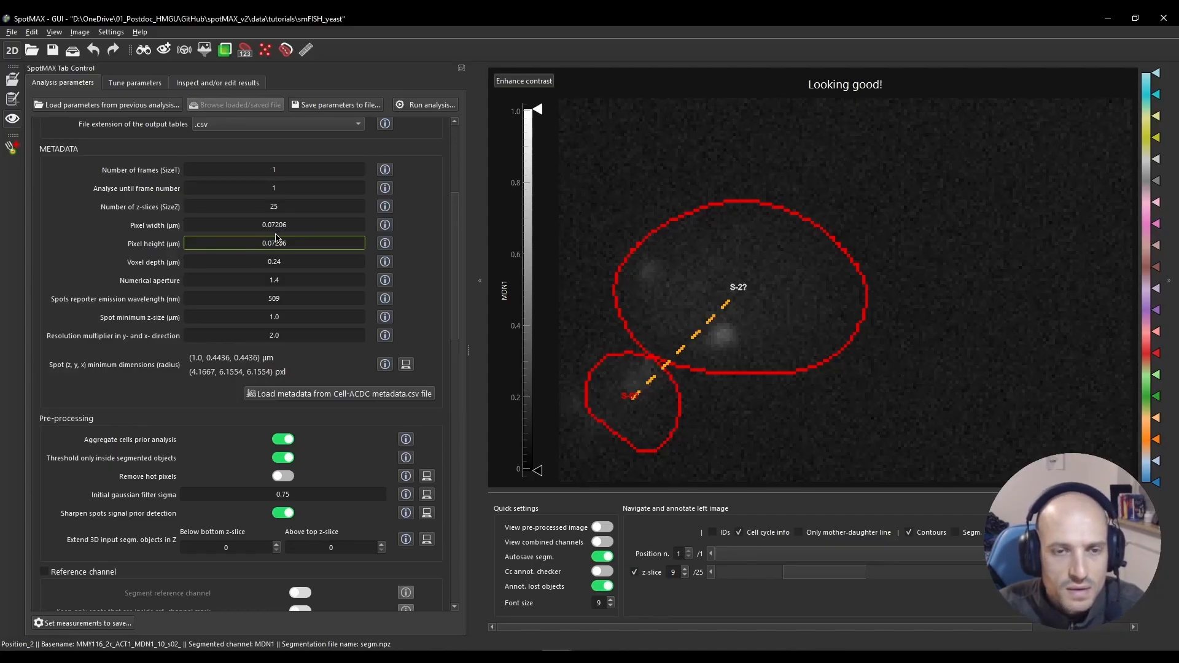
{"action": "scroll", "coordinate": [277, 243], "scroll_direction": "down", "scroll_amount": 1}
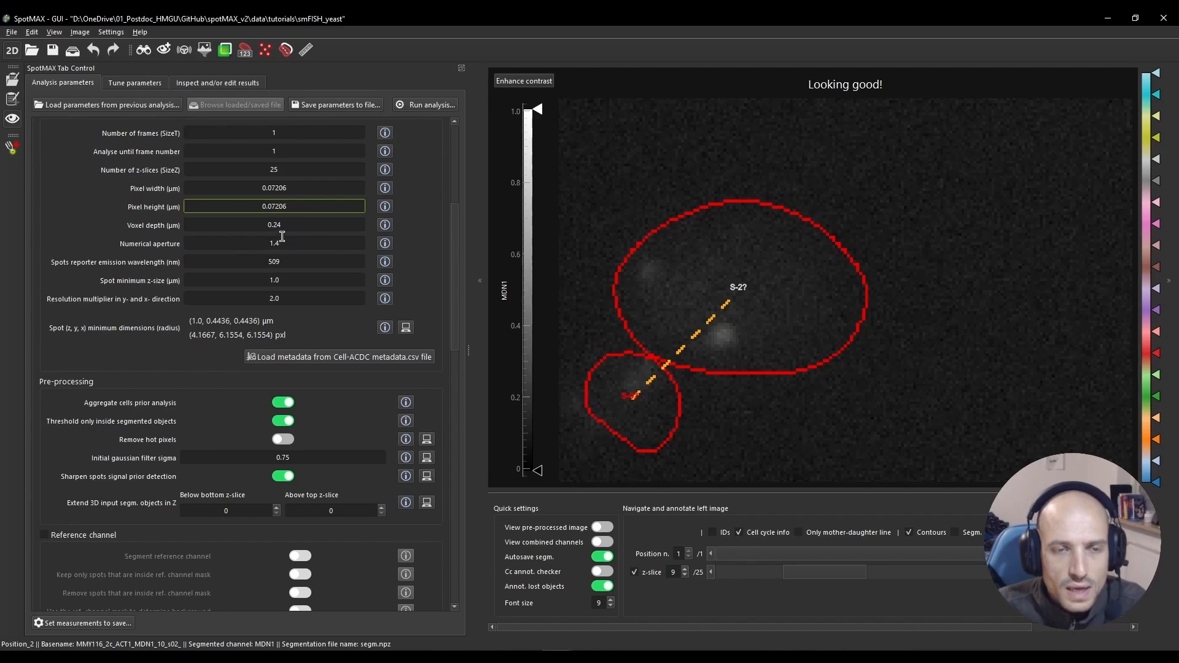
{"action": "left_click", "coordinate": [273, 226]}
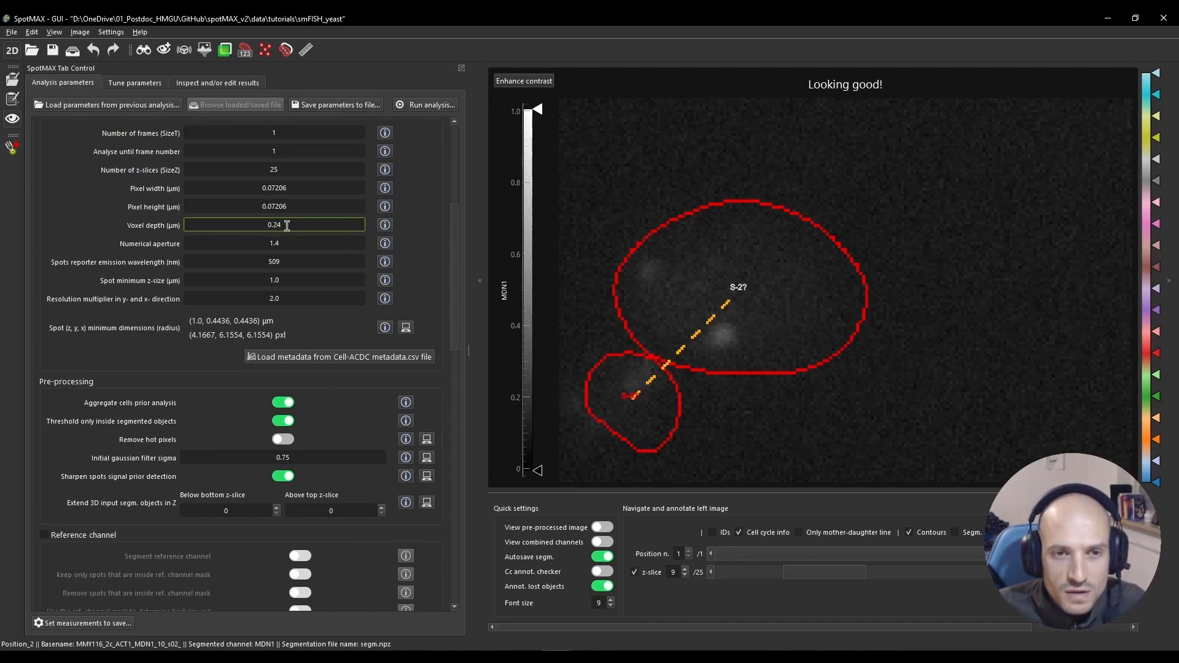
{"action": "left_click_drag", "start_coordinate": [287, 226], "coordinate": [265, 228]}
{"action": "left_click", "coordinate": [265, 228]}
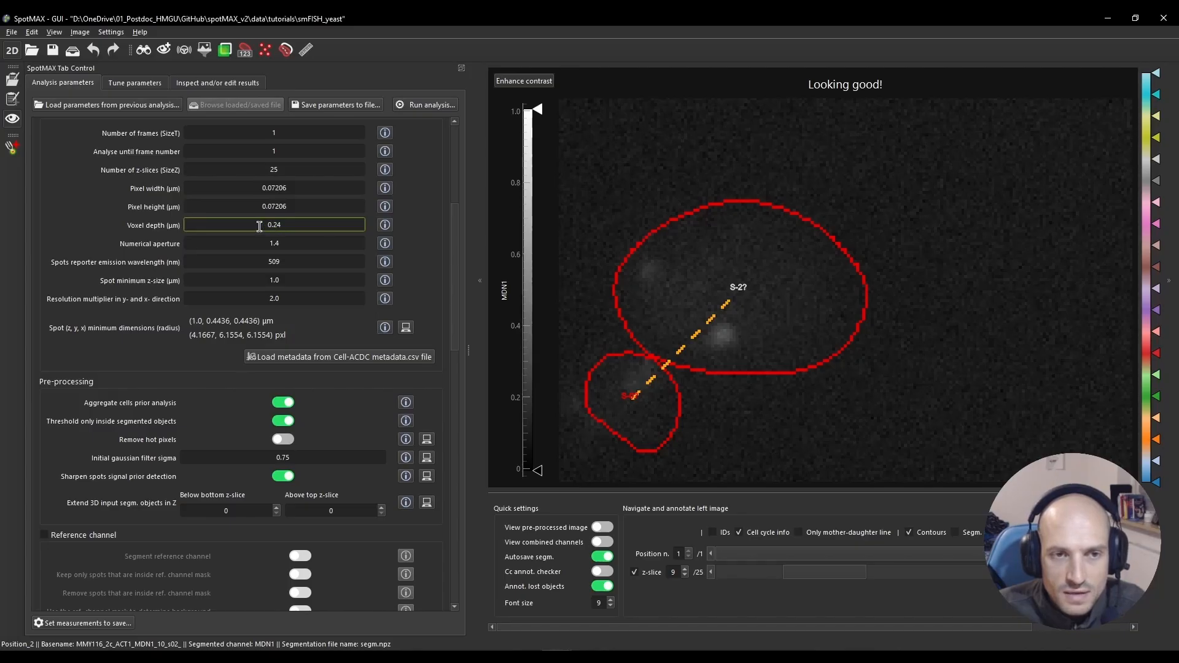
{"action": "mouse_move", "coordinate": [302, 457]}
{"action": "left_mouse_down"}
{"action": "mouse_move", "coordinate": [273, 461]}
{"action": "mouse_move", "coordinate": [283, 457]}
{"action": "left_mouse_up"}
{"action": "left_click_drag", "start_coordinate": [272, 206], "coordinate": [284, 203]}
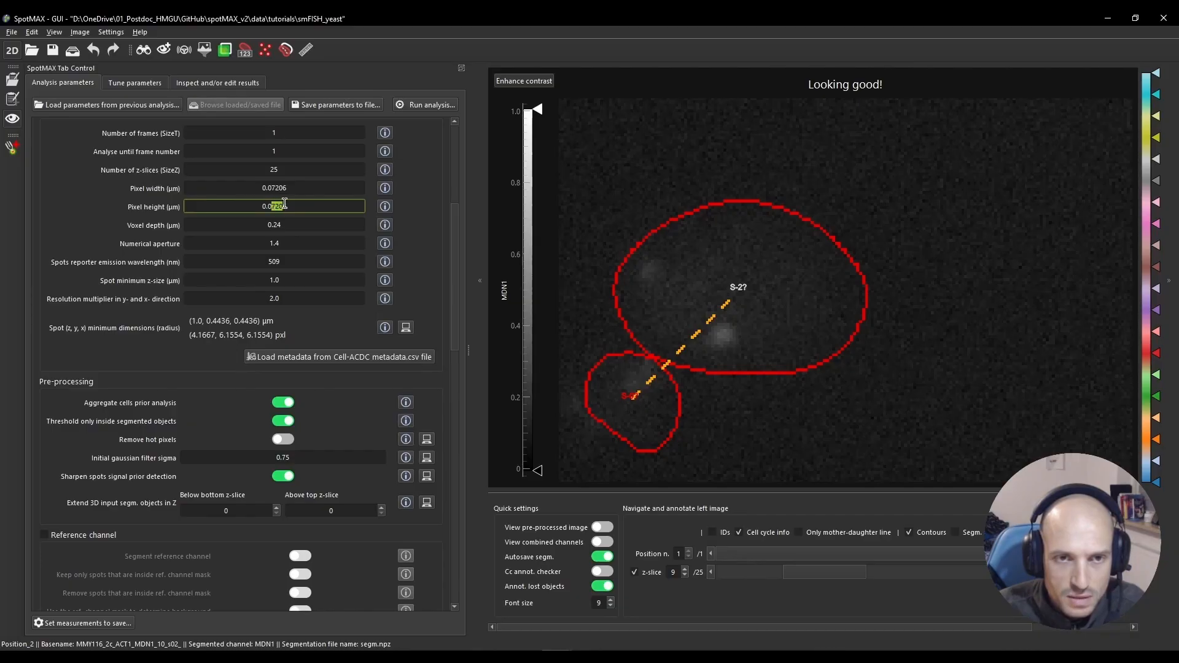
{"action": "left_click", "coordinate": [290, 204]}
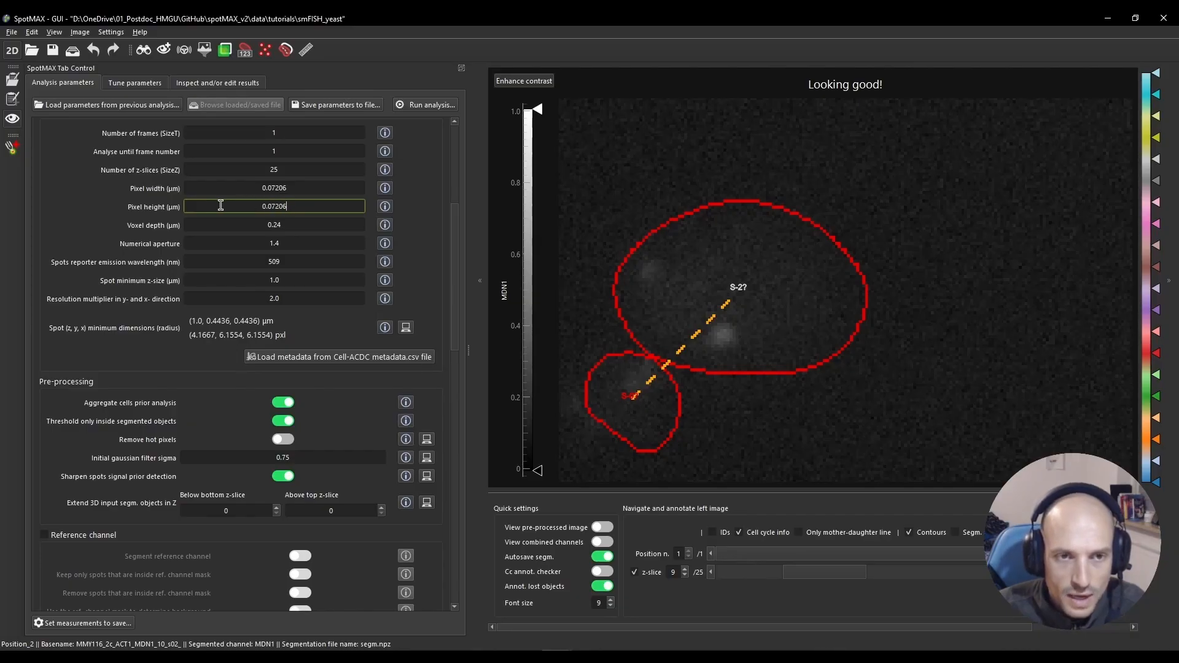
Set the initial gaussian filter sigma to 1.5, 0.75, 0.75 so that z is smoothed more than y and x.
{"action": "left_click_drag", "start_coordinate": [311, 454], "coordinate": [248, 461]}
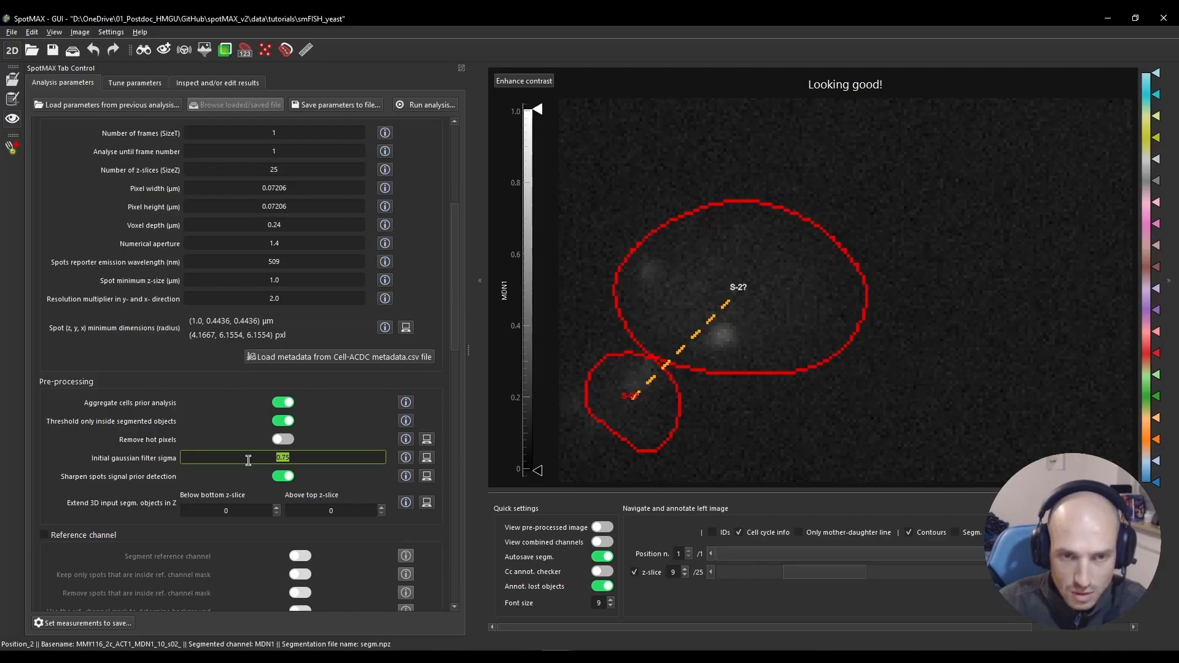
{"action": "left_click", "coordinate": [248, 460]}
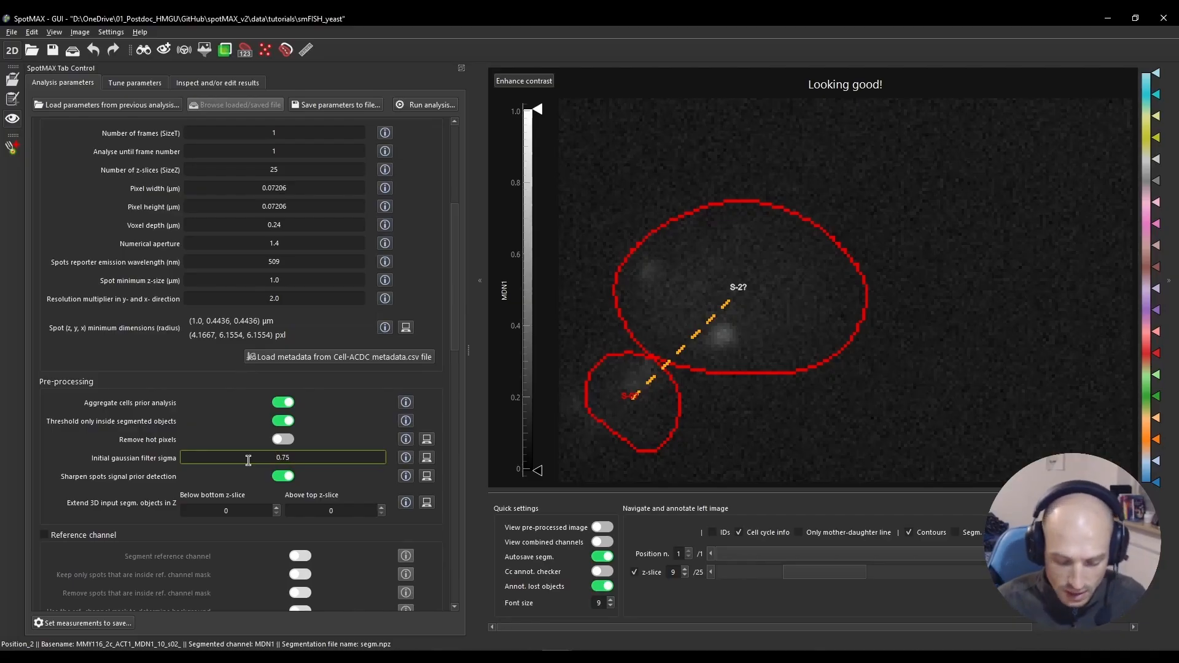
{"action": "type", "text": "1.5, 0.75"}
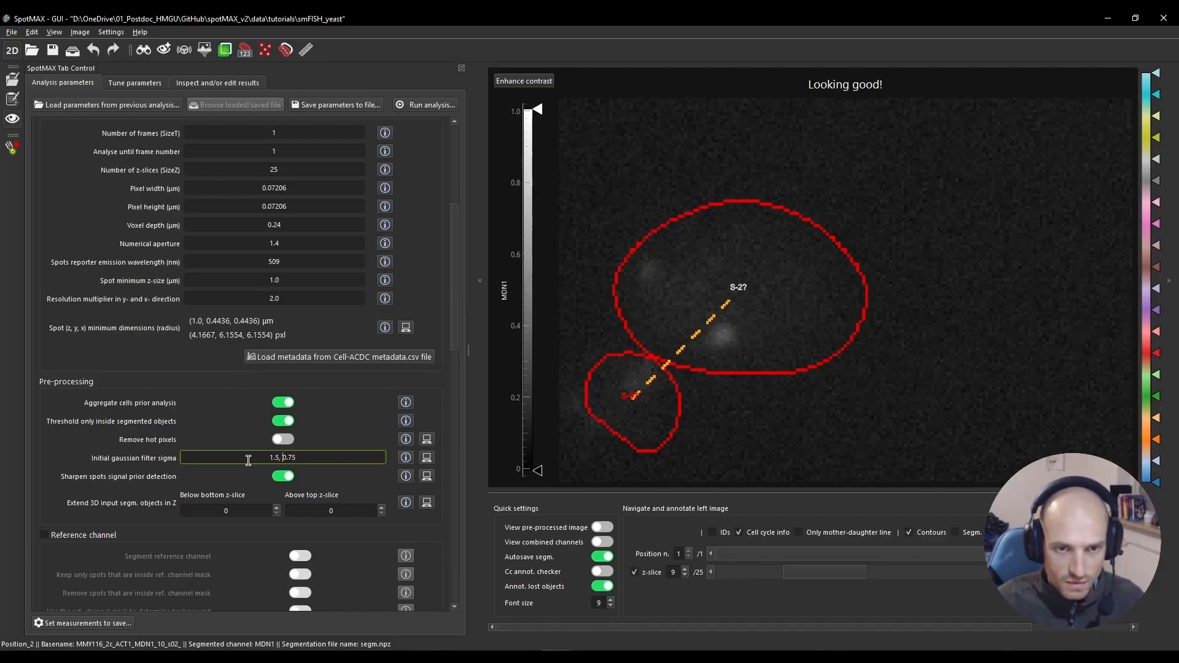
{"action": "type", "text": ", 0.75"}
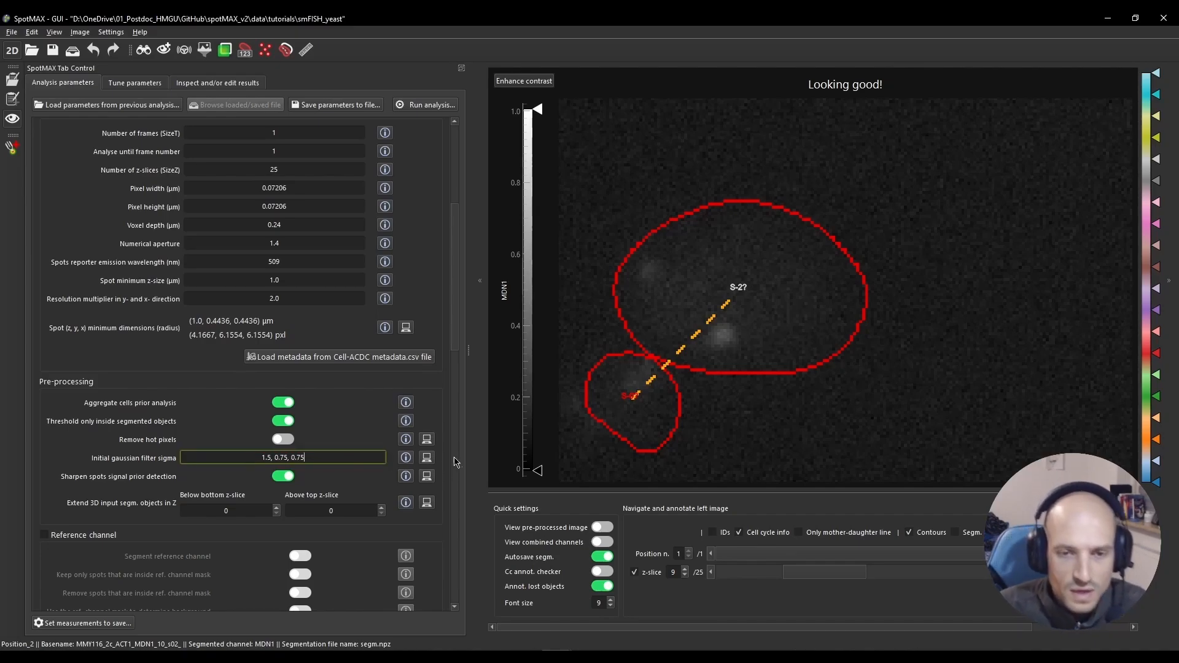
Preview the initial gaussian filter with the per-axis sigmas, compare raw and filtered images in several z-slices, and close the preview.
{"action": "left_click", "coordinate": [427, 457]}
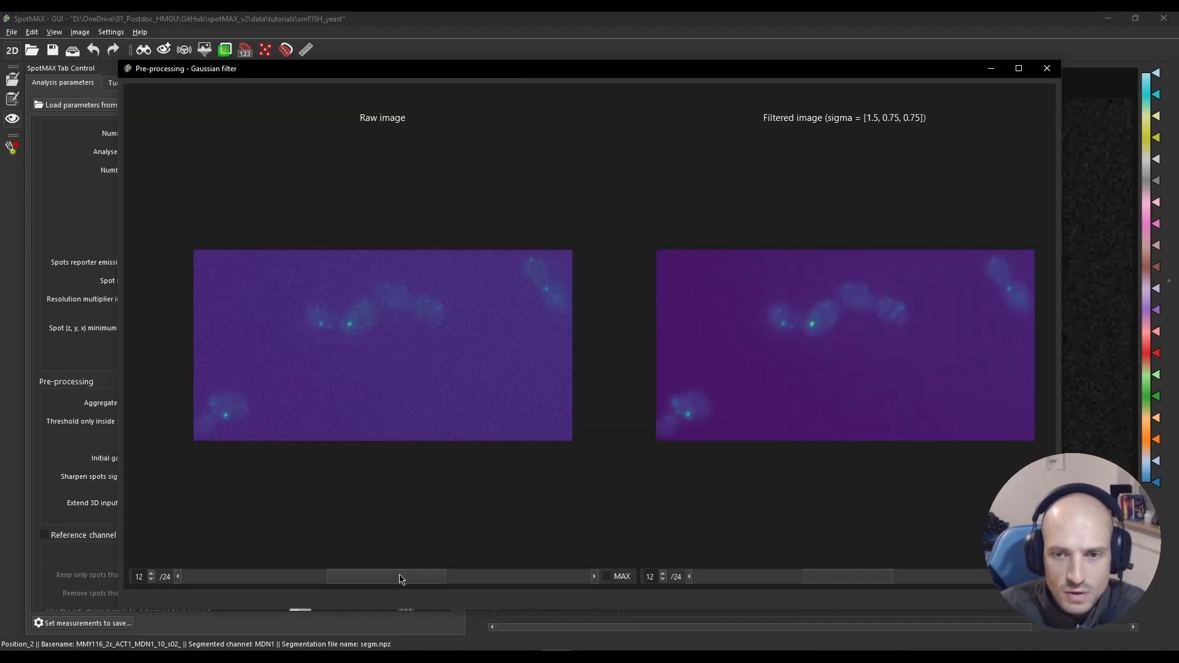
{"action": "left_click_drag", "start_coordinate": [399, 575], "coordinate": [439, 589]}
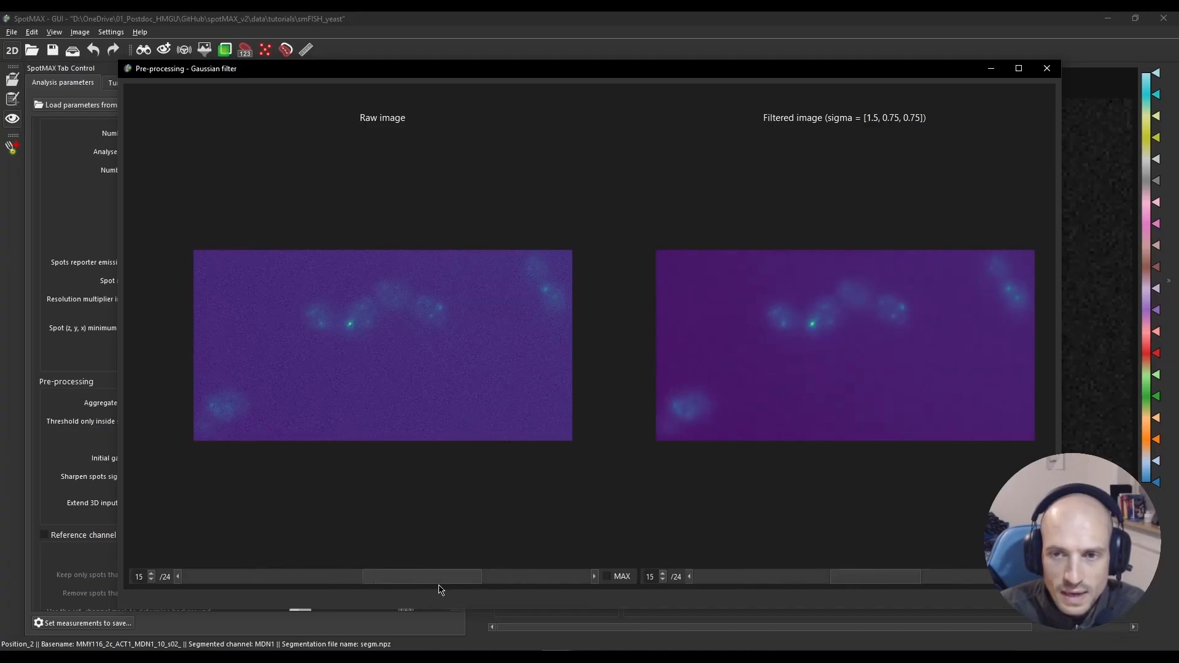
{"action": "left_click", "coordinate": [1047, 68]}
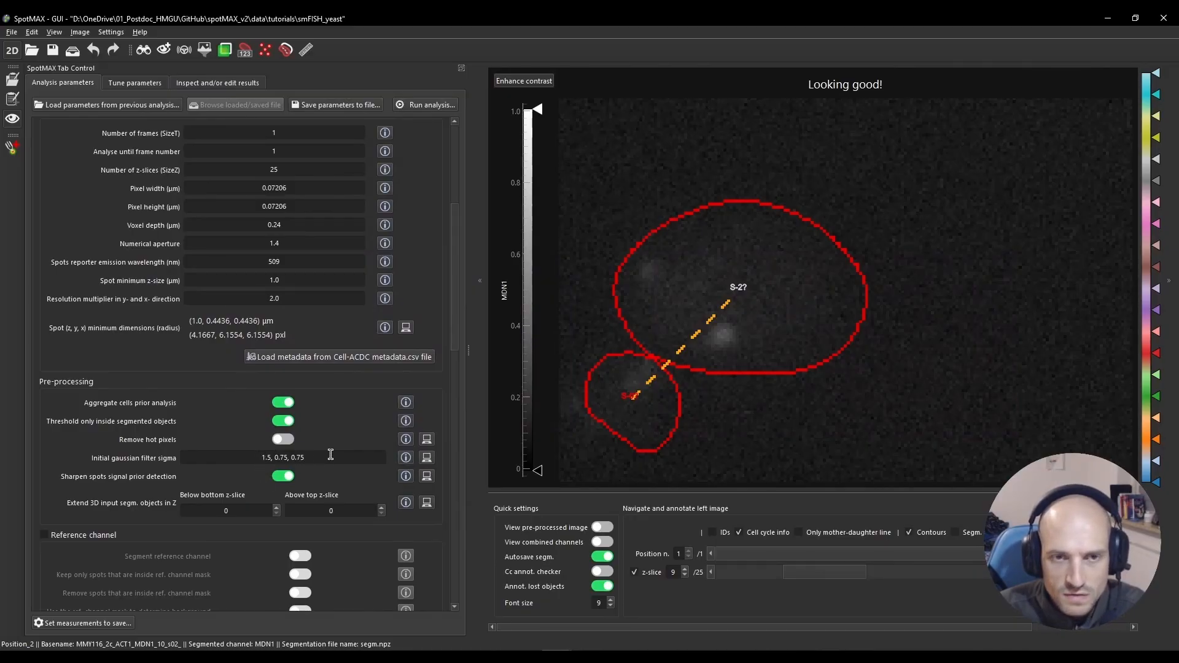
{"action": "scroll", "coordinate": [316, 455], "scroll_direction": "up", "scroll_amount": 4}
{"action": "scroll", "coordinate": [326, 455], "scroll_direction": "down", "scroll_amount": 3}
{"action": "scroll", "coordinate": [331, 454], "scroll_direction": "down", "scroll_amount": 3}
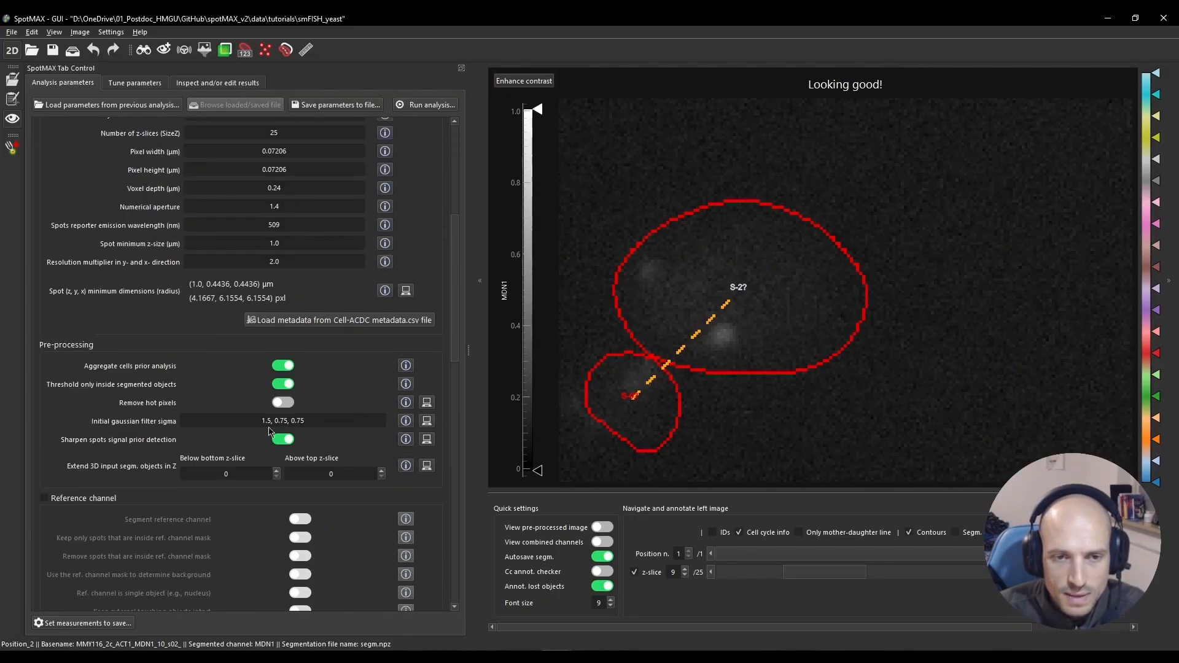
{"action": "left_click_drag", "start_coordinate": [266, 422], "coordinate": [305, 421]}
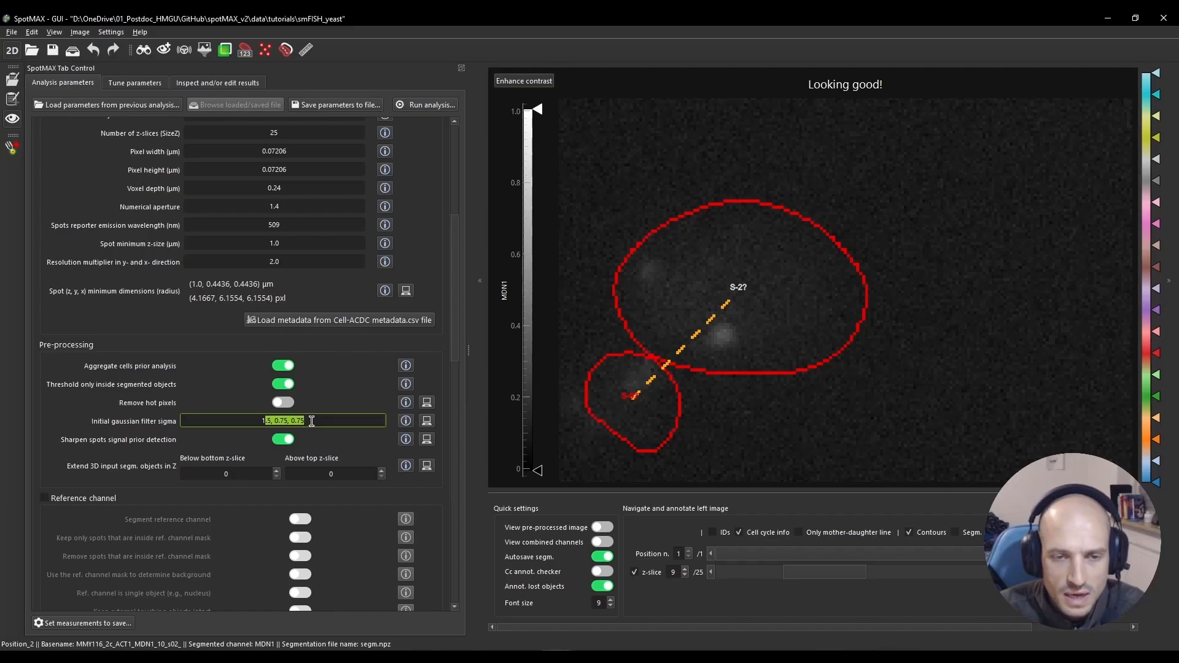
{"action": "left_click", "coordinate": [311, 421]}
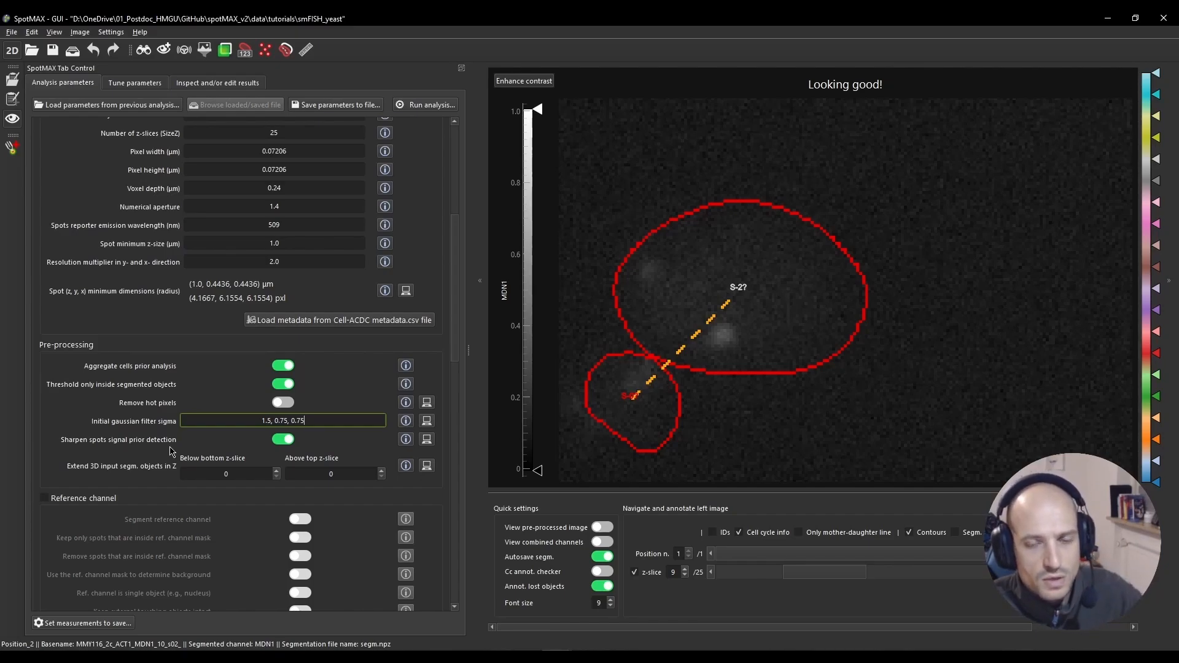
Preview the spot sharpening (DoG) filter, compare the raw and sharpened spots up close at another z-slice, and close the preview.
{"action": "left_click", "coordinate": [427, 440]}
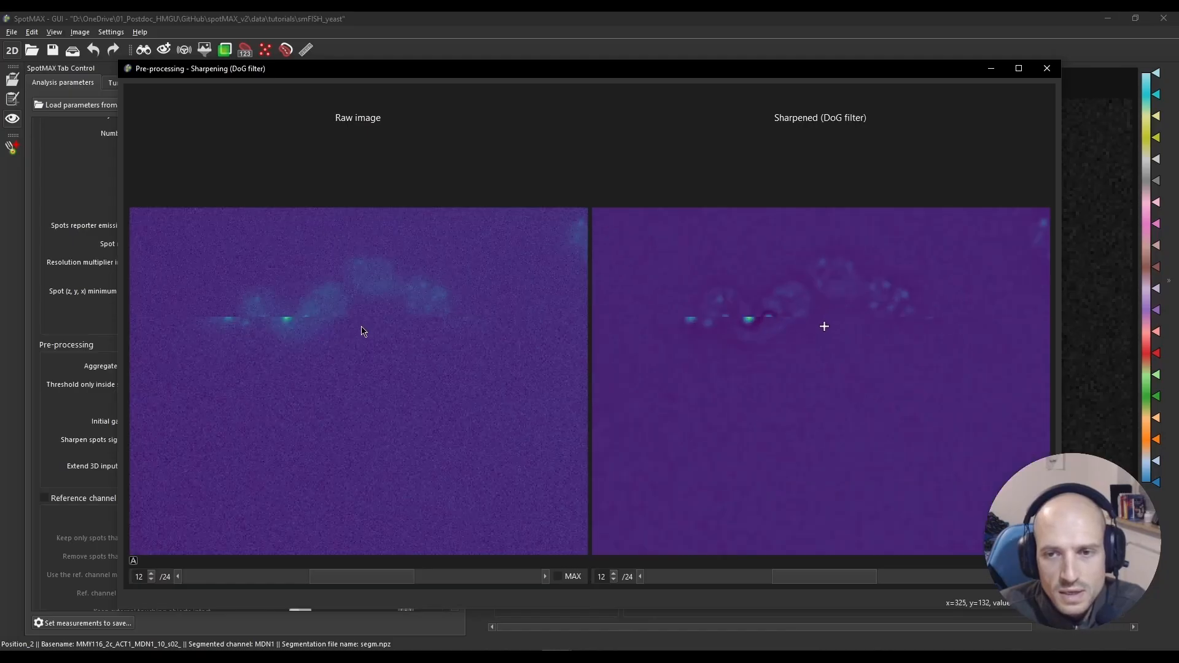
{"action": "mouse_move", "coordinate": [837, 576]}
{"action": "left_mouse_down"}
{"action": "mouse_move", "coordinate": [771, 579]}
{"action": "mouse_move", "coordinate": [865, 582]}
{"action": "mouse_move", "coordinate": [850, 574]}
{"action": "left_mouse_up"}
{"action": "scroll", "coordinate": [413, 316], "scroll_direction": "up", "scroll_amount": 3}
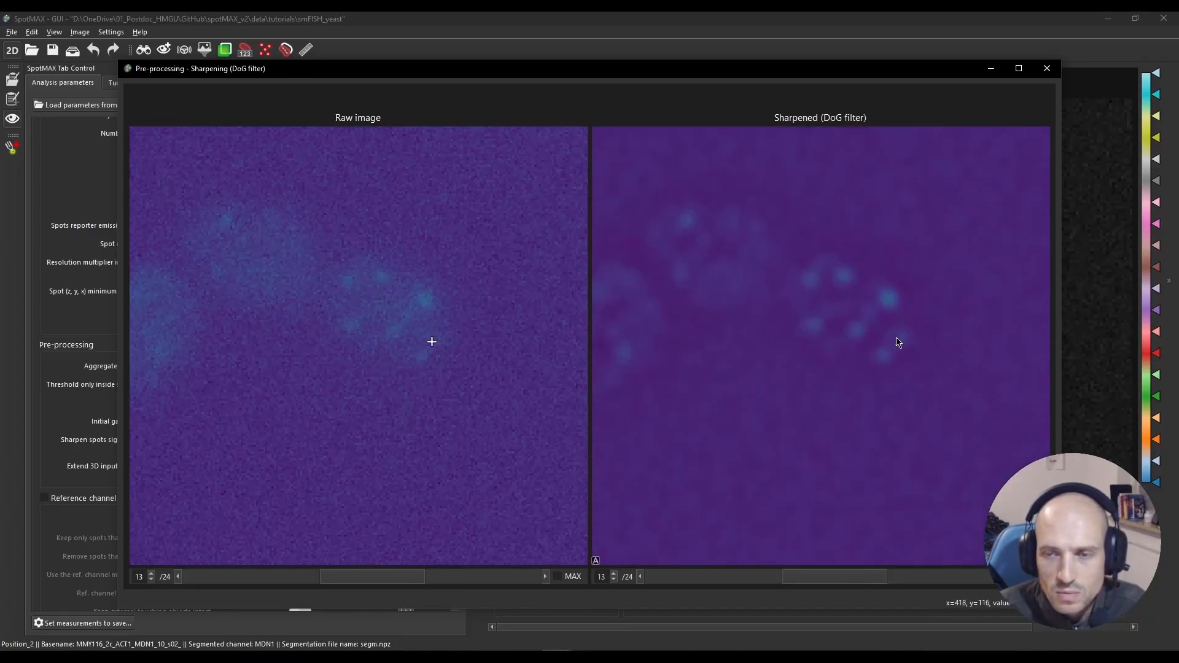
{"action": "scroll", "coordinate": [842, 368], "scroll_direction": "down", "scroll_amount": 3}
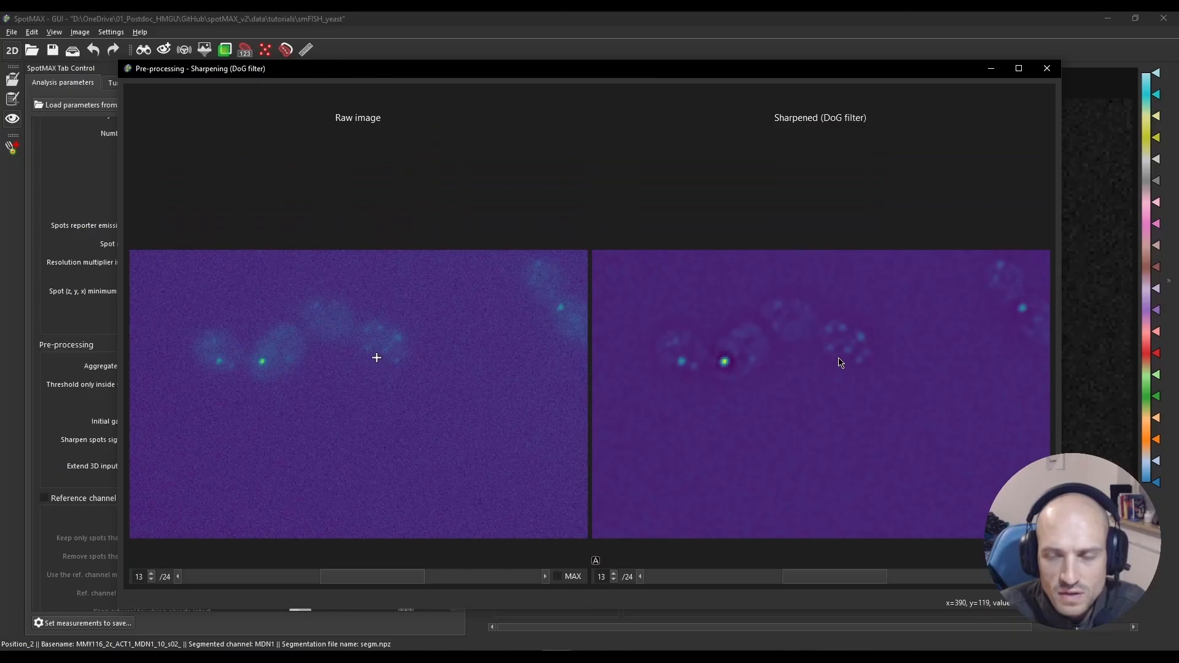
{"action": "left_click", "coordinate": [1047, 70]}
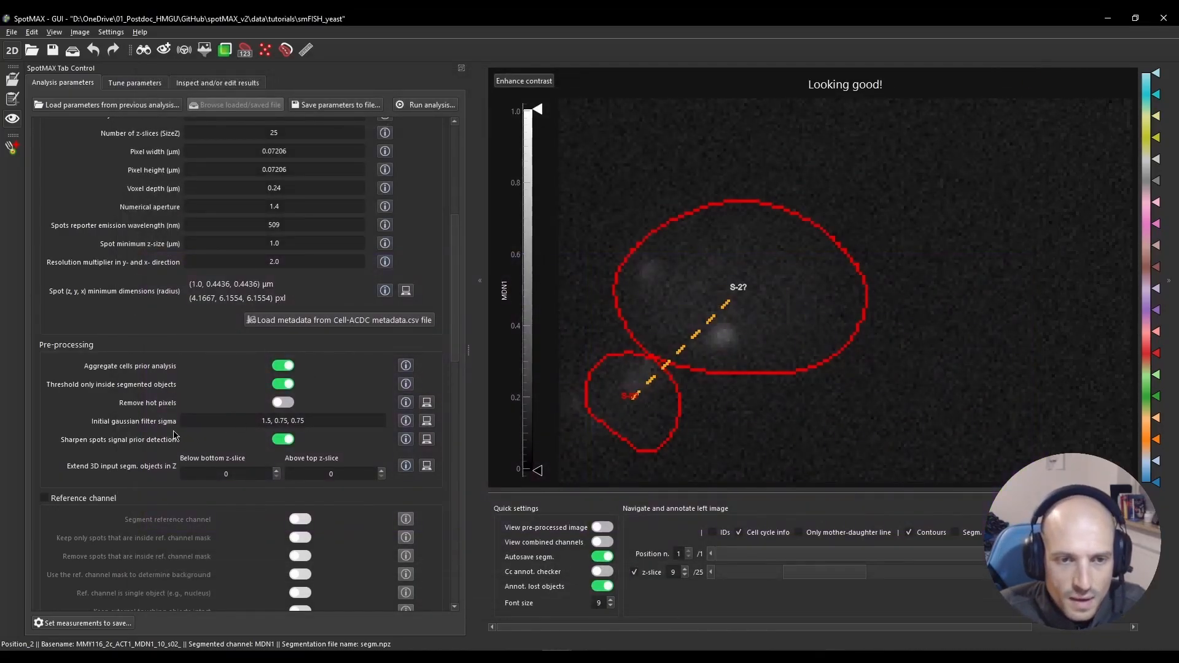
Enable the Reference channel section of the analysis parameters.
{"action": "scroll", "coordinate": [174, 436], "scroll_direction": "down", "scroll_amount": 1}
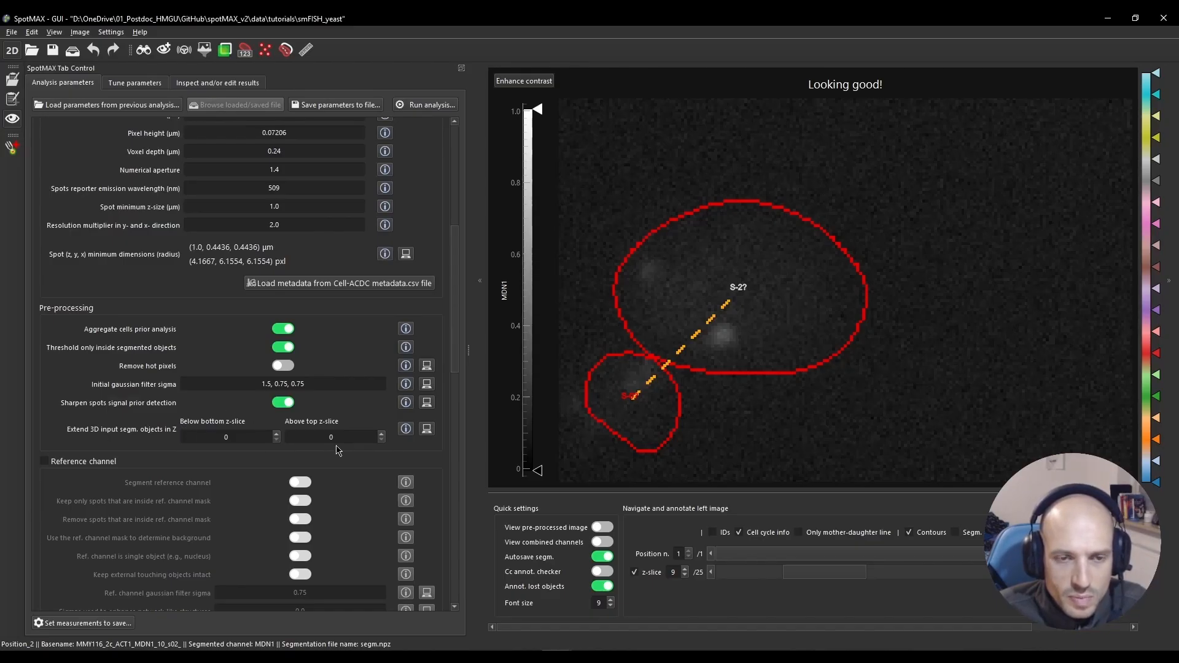
{"action": "scroll", "coordinate": [338, 451], "scroll_direction": "down", "scroll_amount": 1}
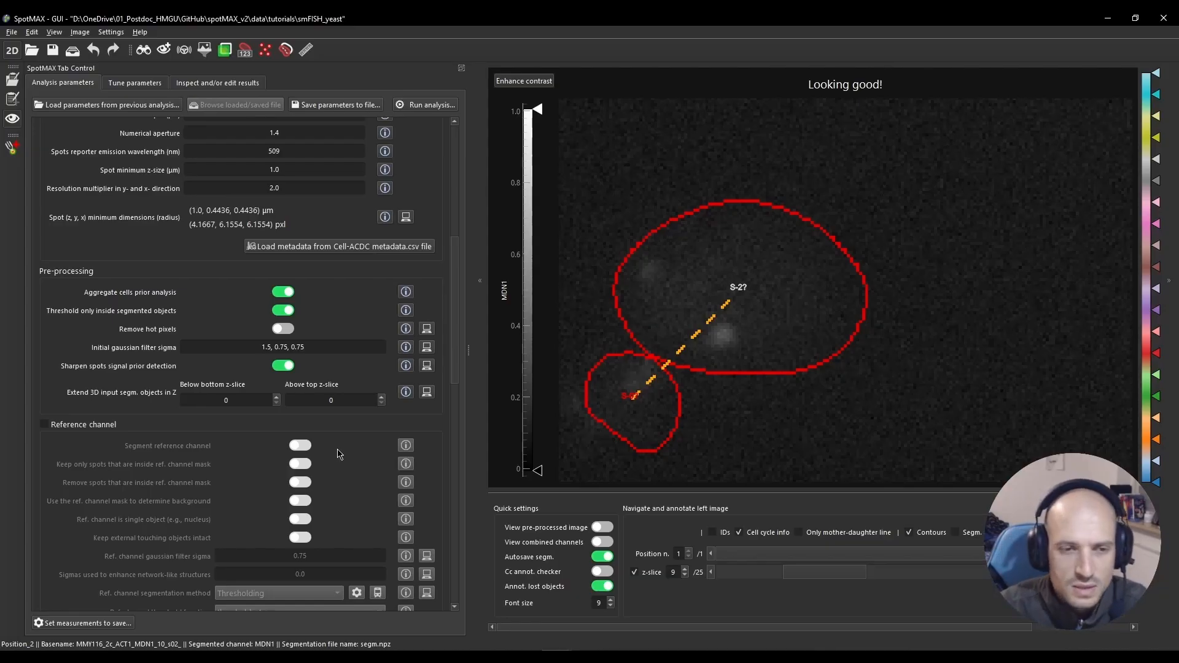
{"action": "scroll", "coordinate": [216, 448], "scroll_direction": "down", "scroll_amount": 1}
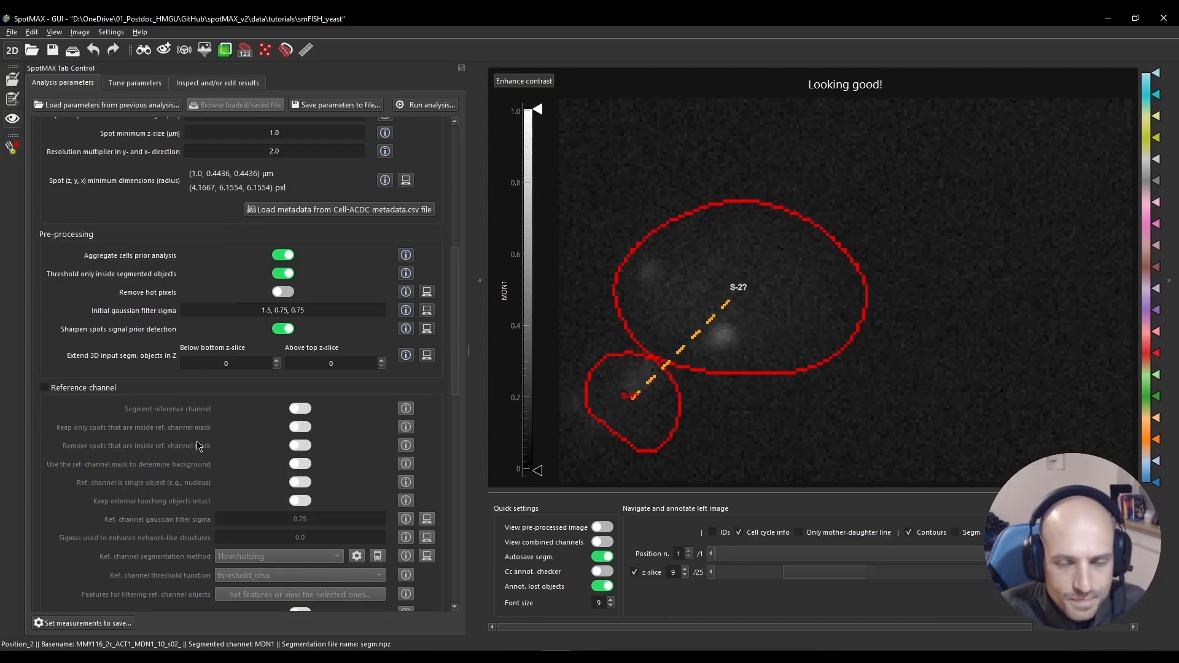
{"action": "scroll", "coordinate": [198, 446], "scroll_direction": "down", "scroll_amount": 1}
{"action": "scroll", "coordinate": [98, 393], "scroll_direction": "down", "scroll_amount": 1}
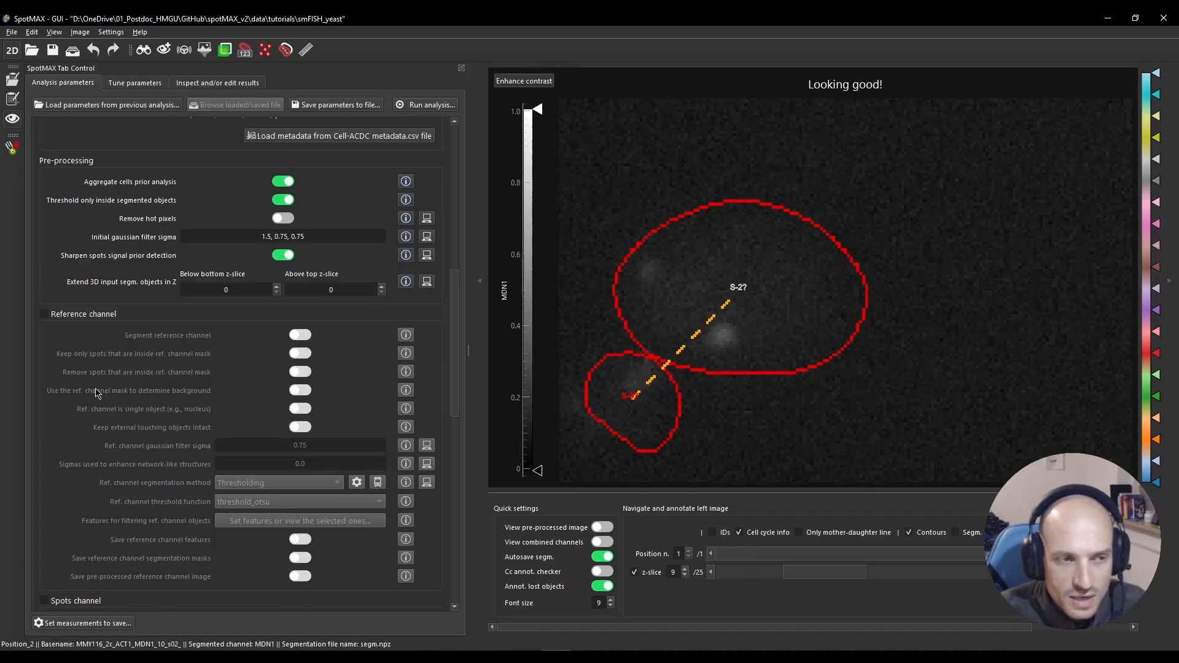
{"action": "left_click", "coordinate": [45, 315]}
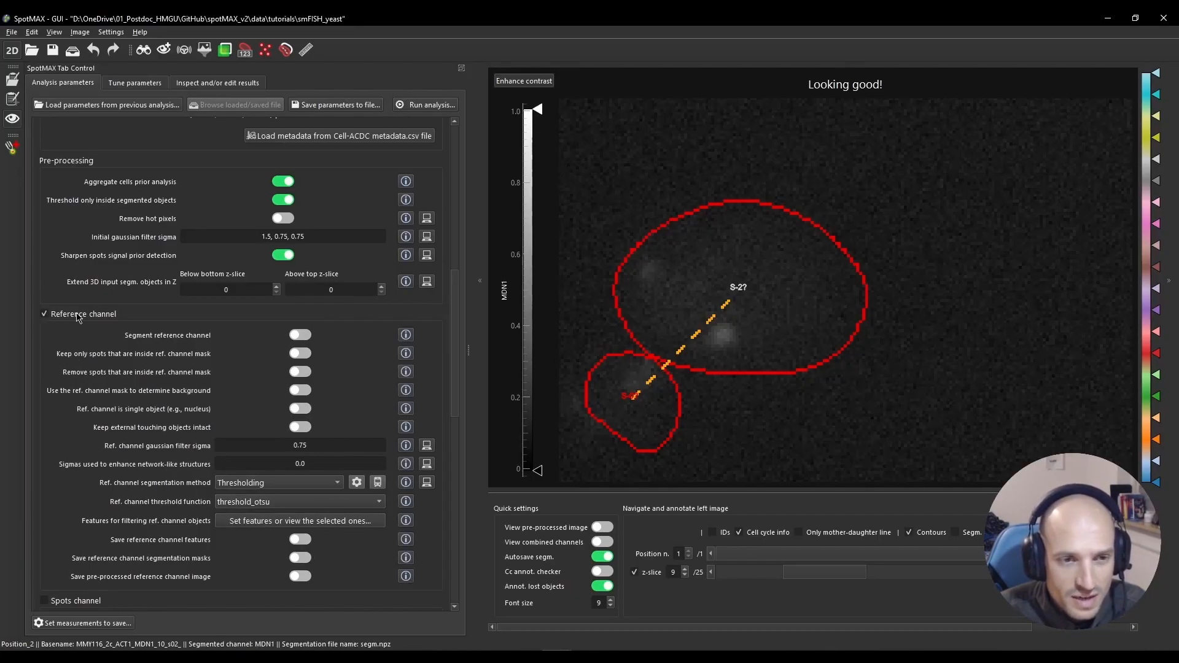
Check the reference channel end name in the file paths and turn on segmentation of the reference channel.
{"action": "scroll", "coordinate": [121, 325], "scroll_direction": "up", "scroll_amount": 10}
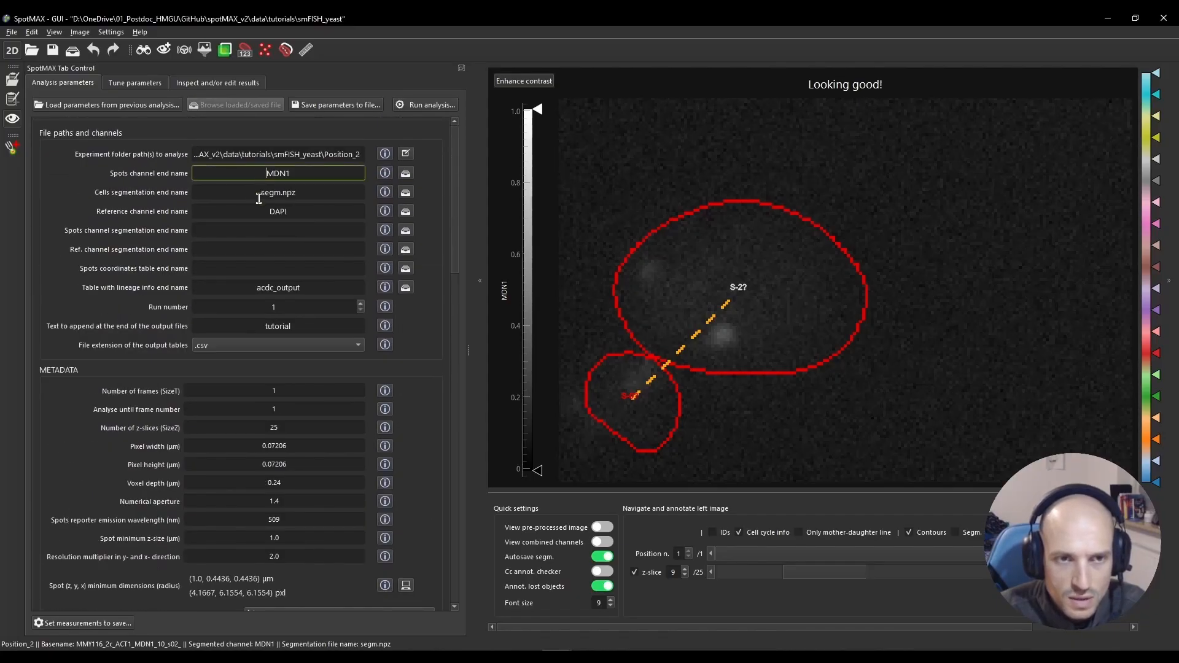
{"action": "left_click_drag", "start_coordinate": [261, 211], "coordinate": [311, 210]}
{"action": "scroll", "coordinate": [312, 210], "scroll_direction": "down", "scroll_amount": 10}
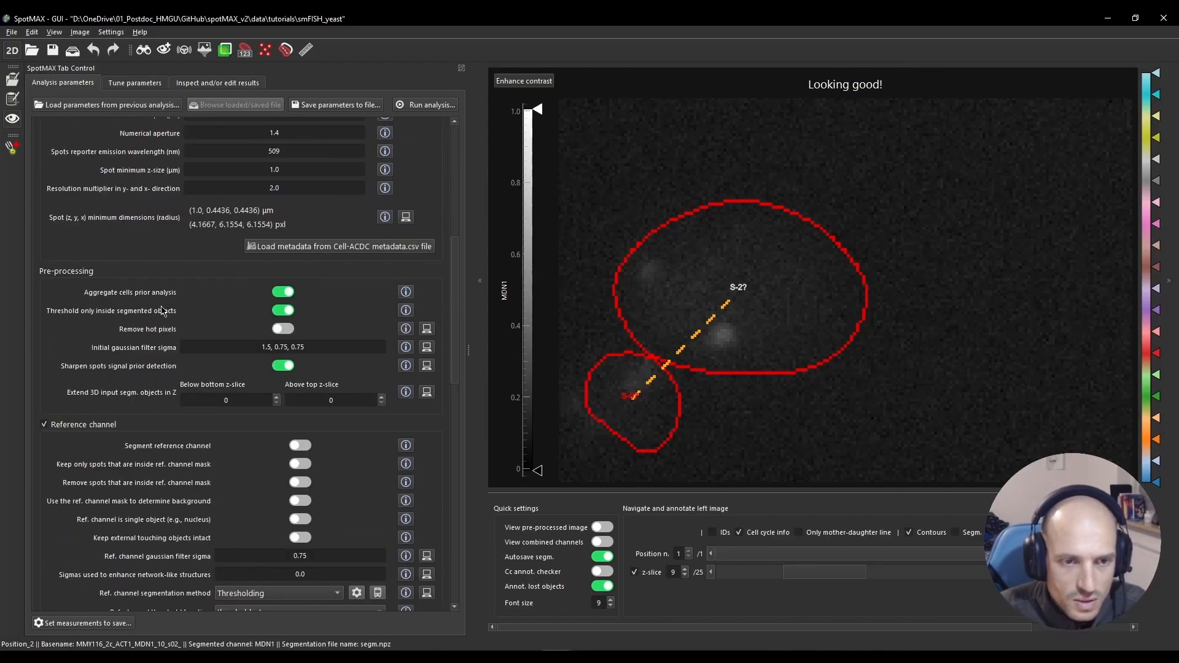
{"action": "scroll", "coordinate": [185, 282], "scroll_direction": "up", "scroll_amount": 10}
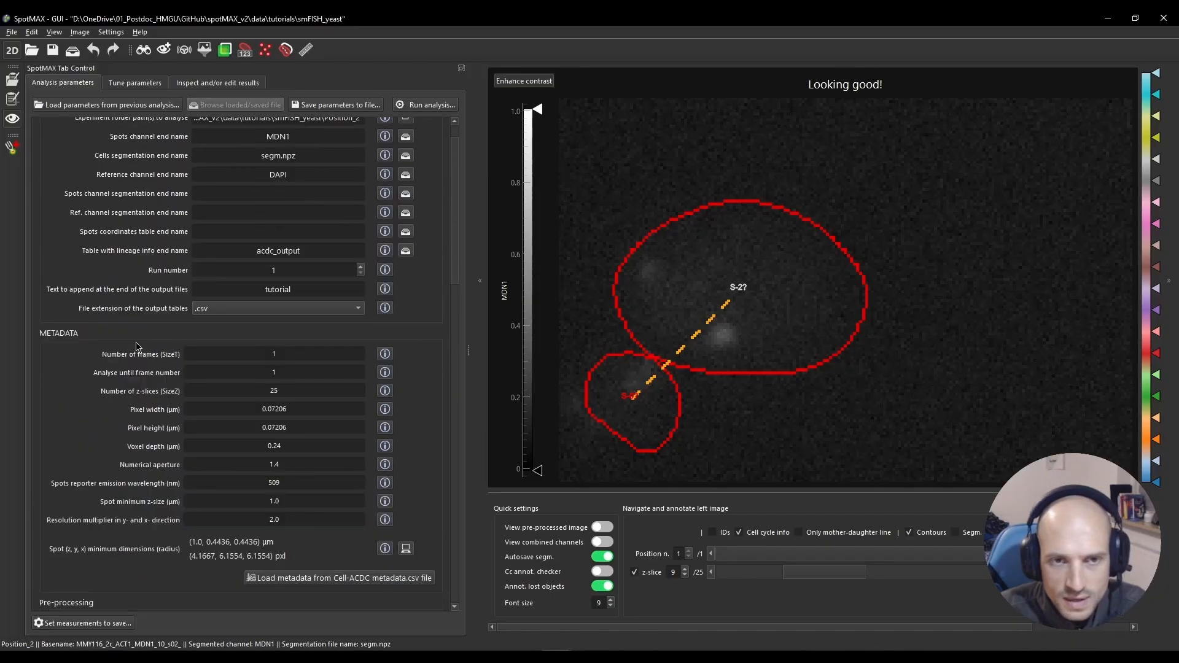
{"action": "scroll", "coordinate": [203, 277], "scroll_direction": "down", "scroll_amount": 10}
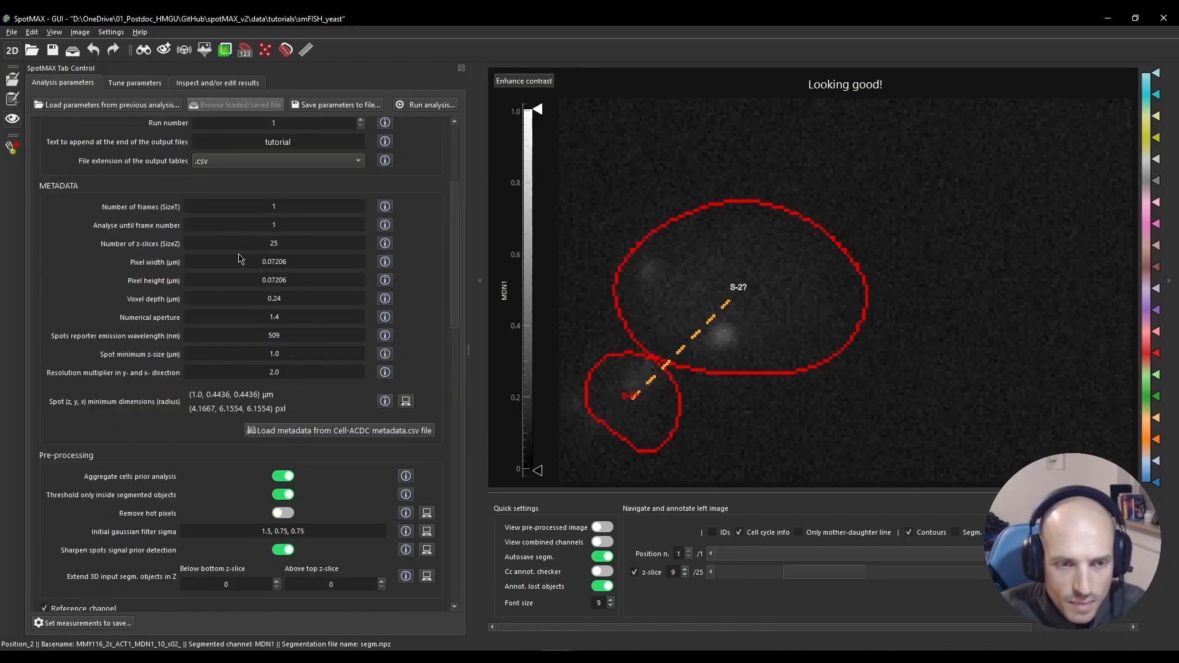
{"action": "scroll", "coordinate": [84, 442], "scroll_direction": "down", "scroll_amount": 1}
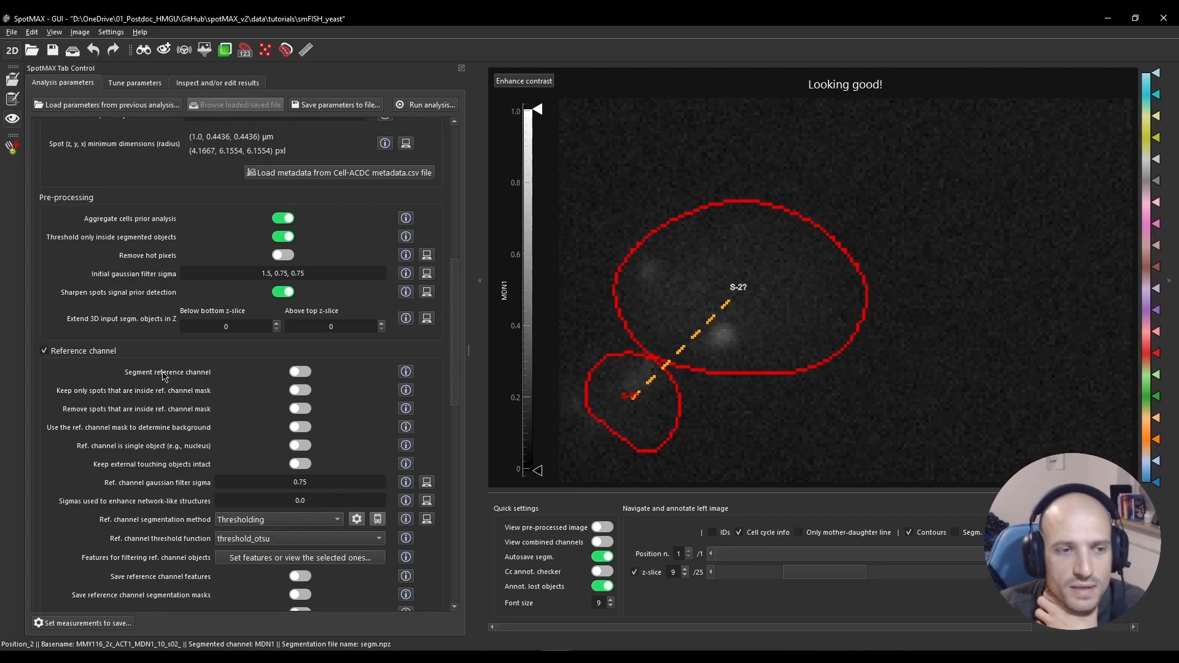
{"action": "left_click", "coordinate": [301, 373]}
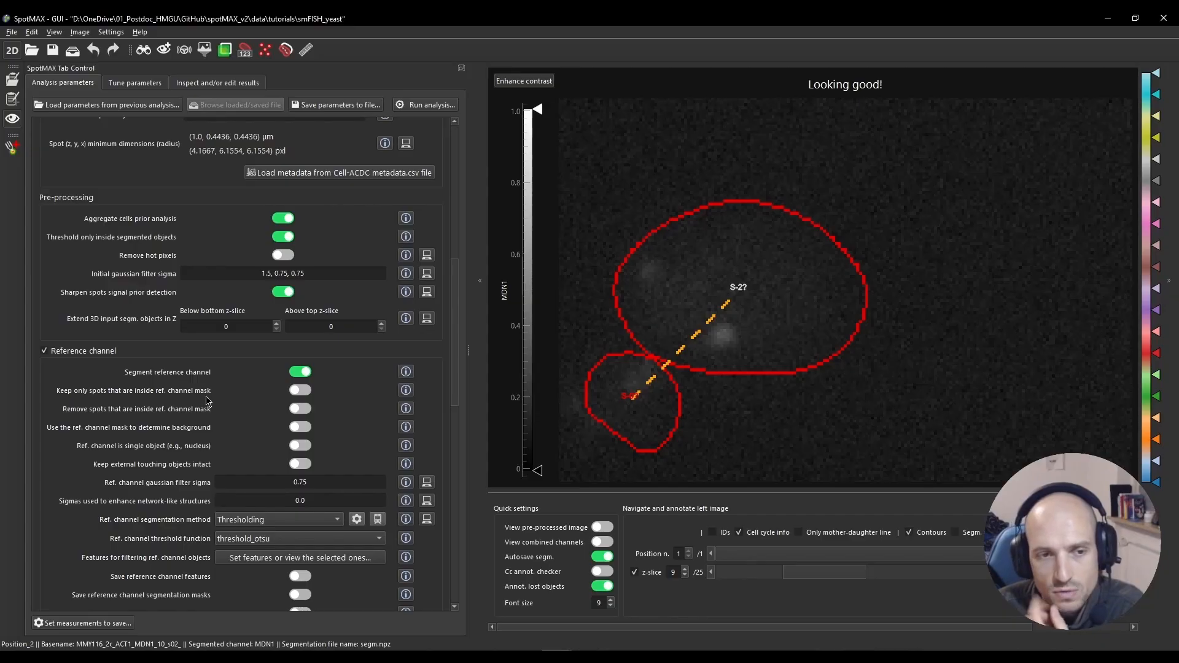
{"action": "left_click", "coordinate": [308, 391]}
{"action": "left_click", "coordinate": [306, 390]}
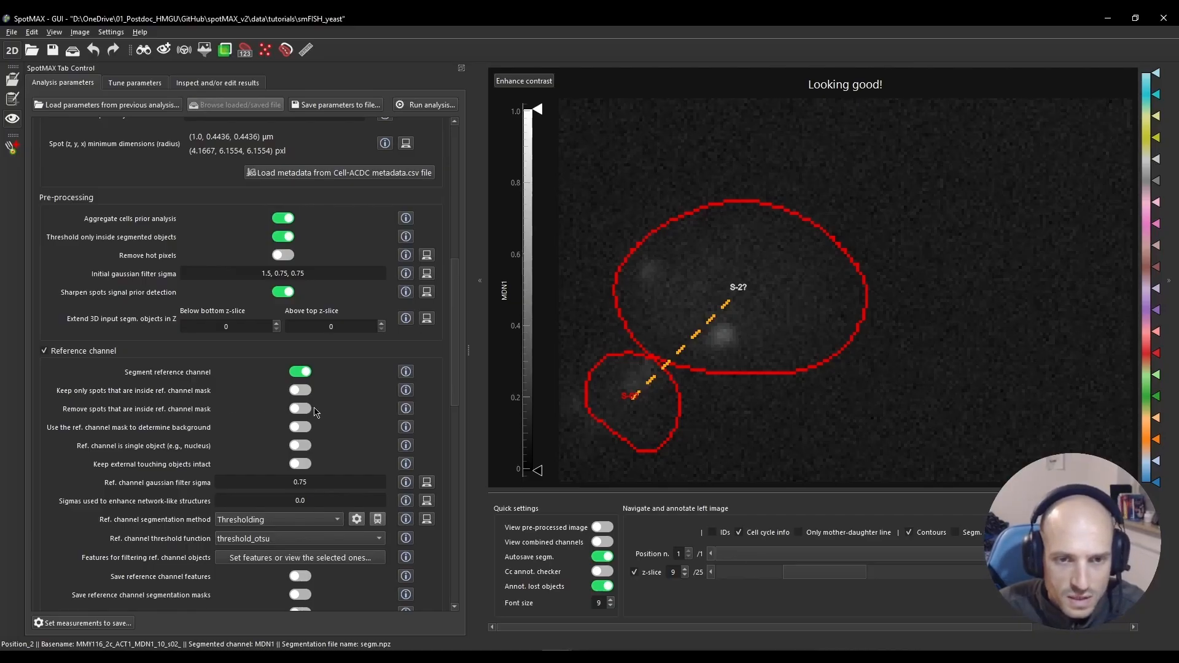
Mark the reference channel as a single object per cell and keep external touching objects intact.
{"action": "scroll", "coordinate": [212, 405], "scroll_direction": "down", "scroll_amount": 1}
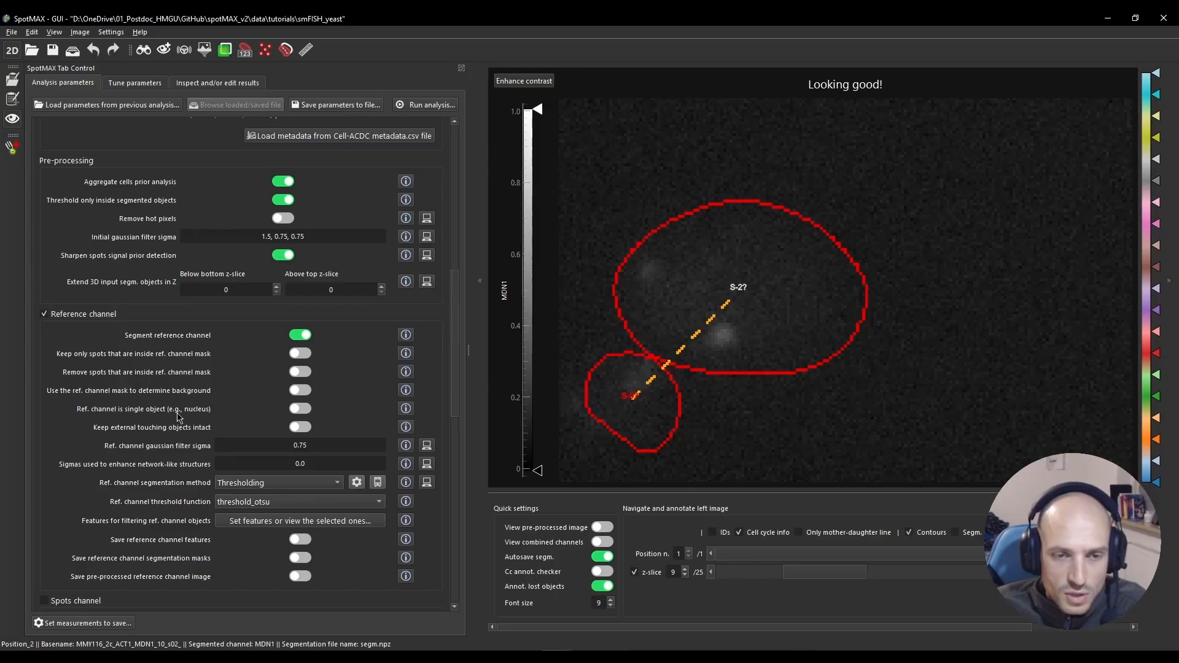
{"action": "left_click", "coordinate": [301, 409]}
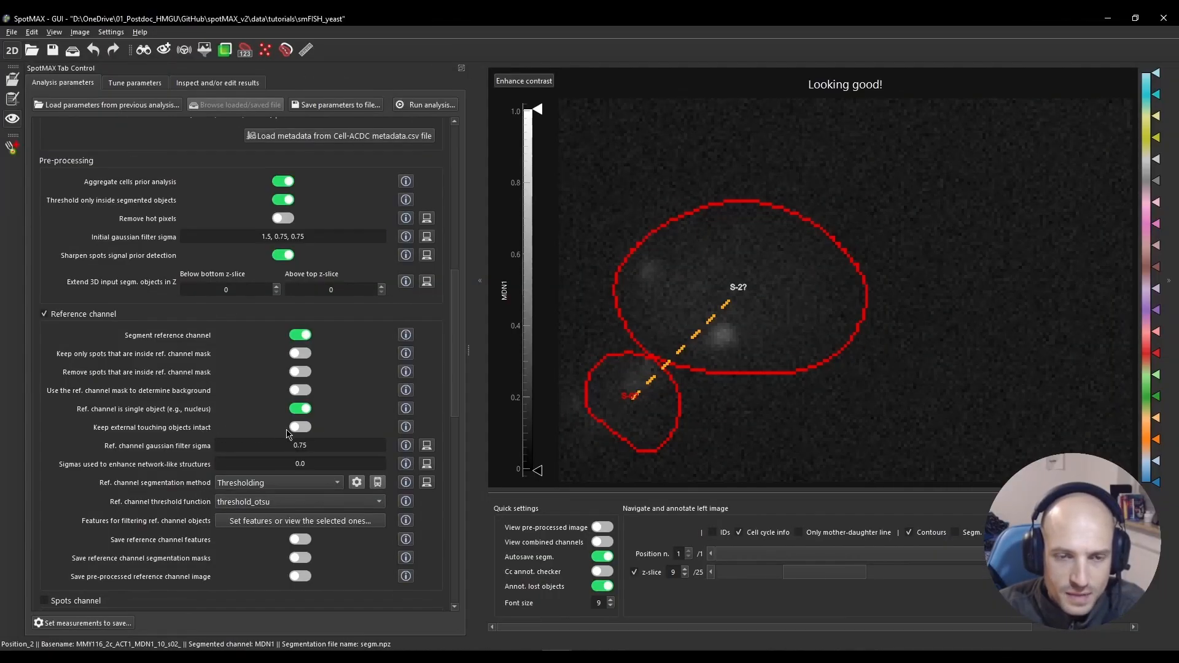
{"action": "left_click", "coordinate": [298, 428]}
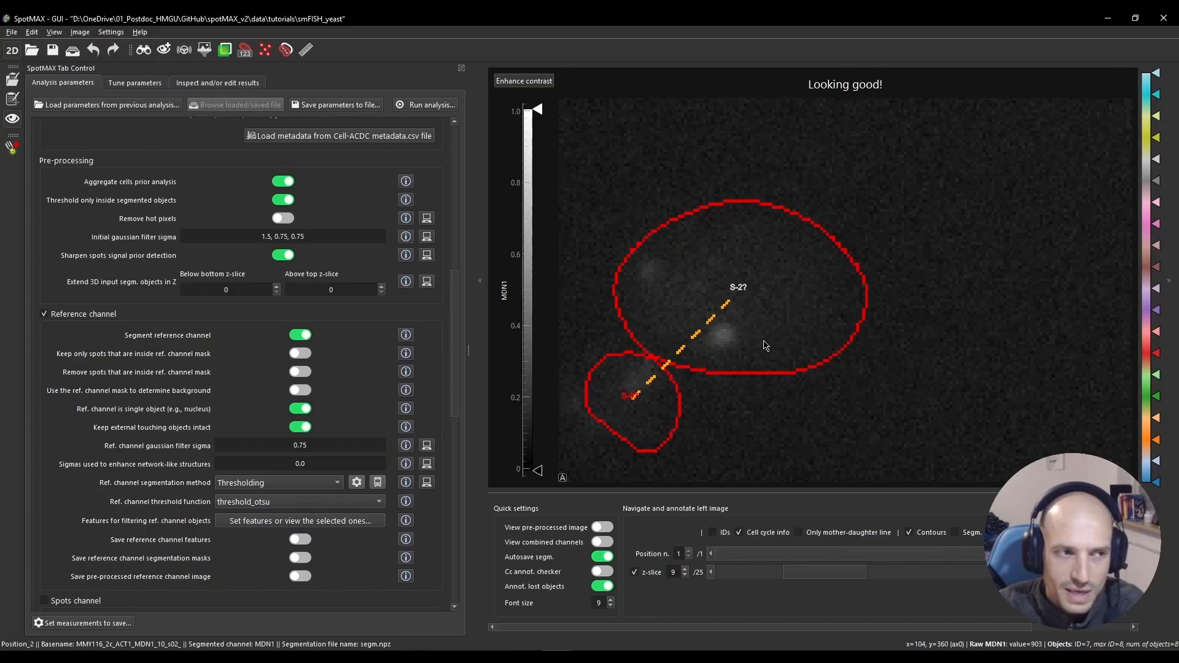
{"action": "mouse_move", "coordinate": [763, 341]}
{"action": "left_mouse_down"}
{"action": "mouse_move", "coordinate": [780, 384]}
{"action": "mouse_move", "coordinate": [760, 333]}
{"action": "left_mouse_up"}
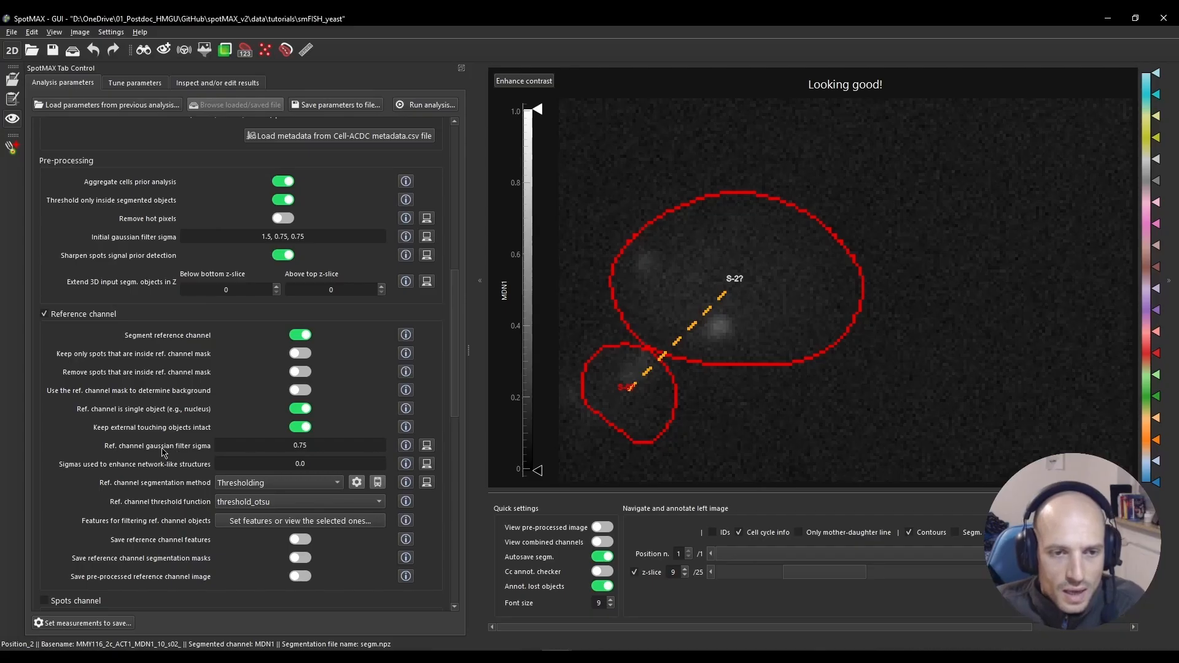
Set the reference channel gaussian filter sigma to 1.5, 0.75, 0.75 and open a preview of the filtered image.
{"action": "scroll", "coordinate": [164, 452], "scroll_direction": "down", "scroll_amount": 1}
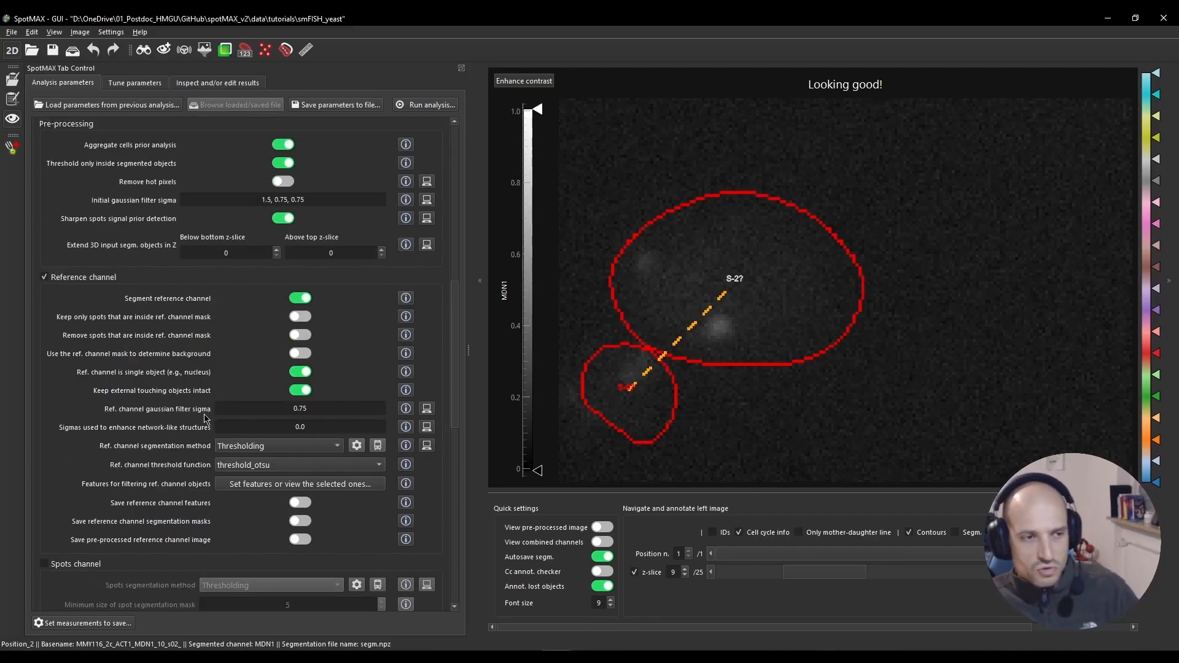
{"action": "left_click_drag", "start_coordinate": [318, 407], "coordinate": [246, 405]}
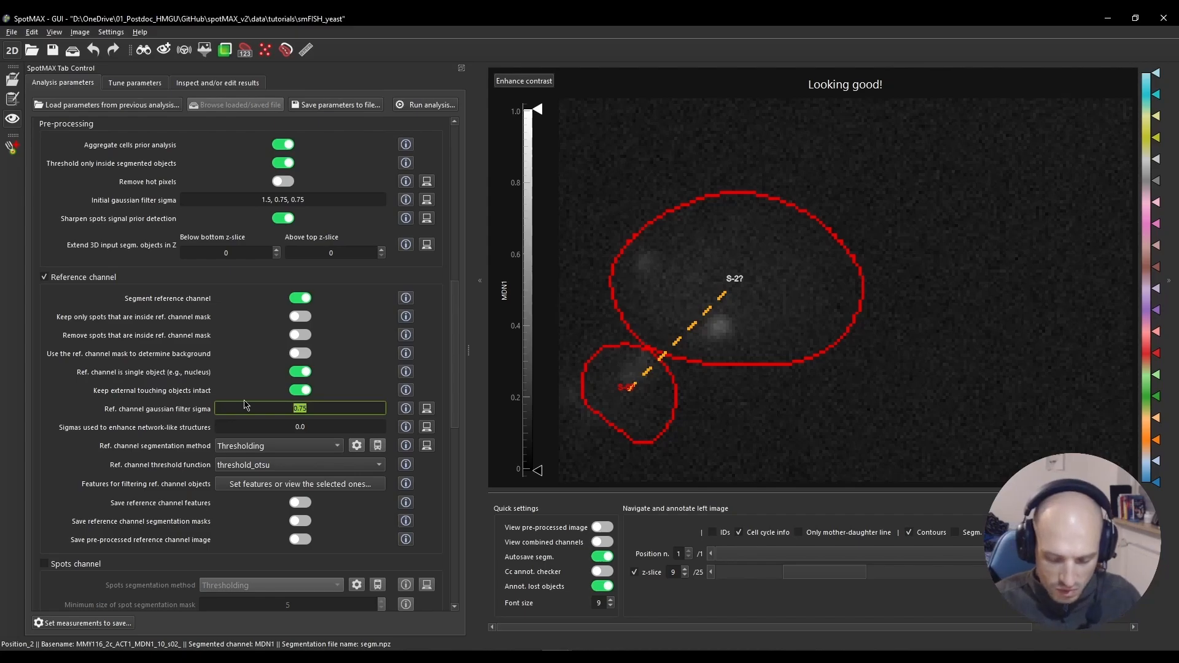
{"action": "type", "text": "1.5, 0.75"}
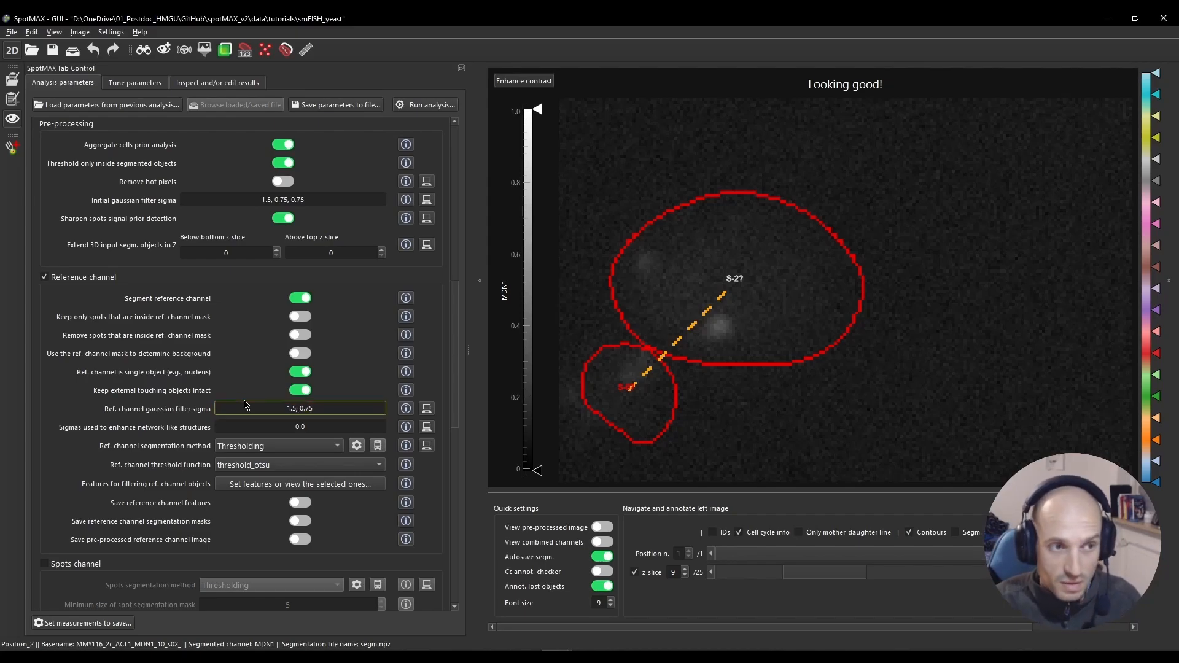
{"action": "type", "text": ", 0.75"}
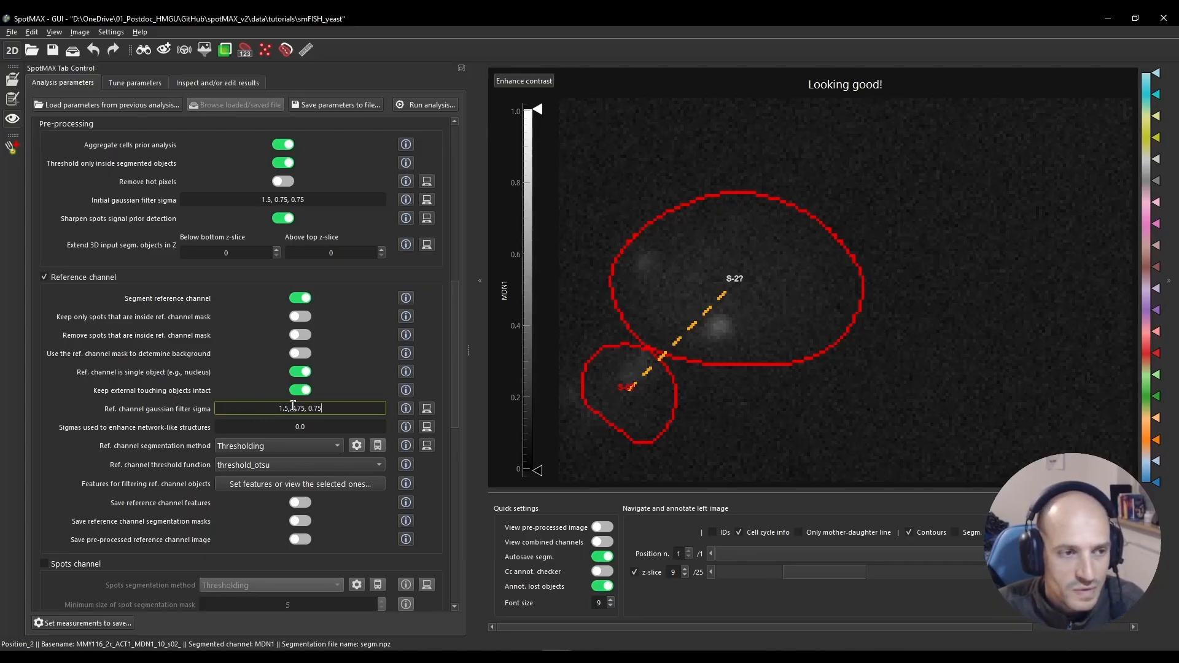
{"action": "left_click", "coordinate": [430, 411]}
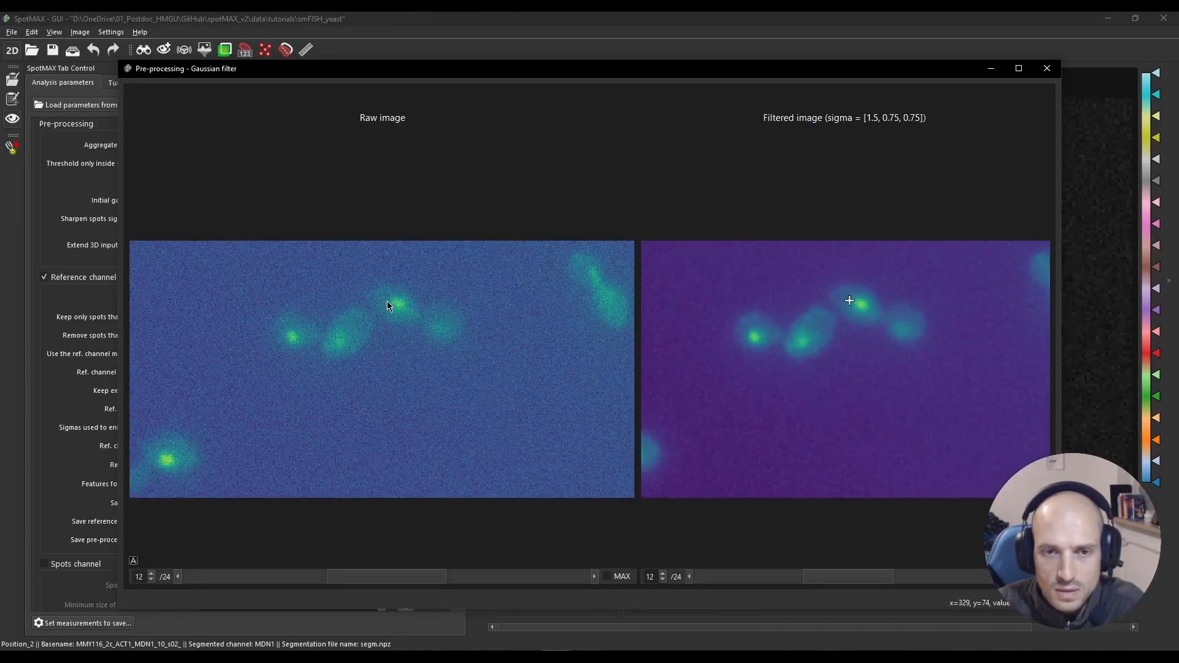
Compare the raw and gaussian-filtered reference channel images across z-slices 12 to 17, and close the preview.
{"action": "scroll", "coordinate": [389, 311], "scroll_direction": "up", "scroll_amount": 2}
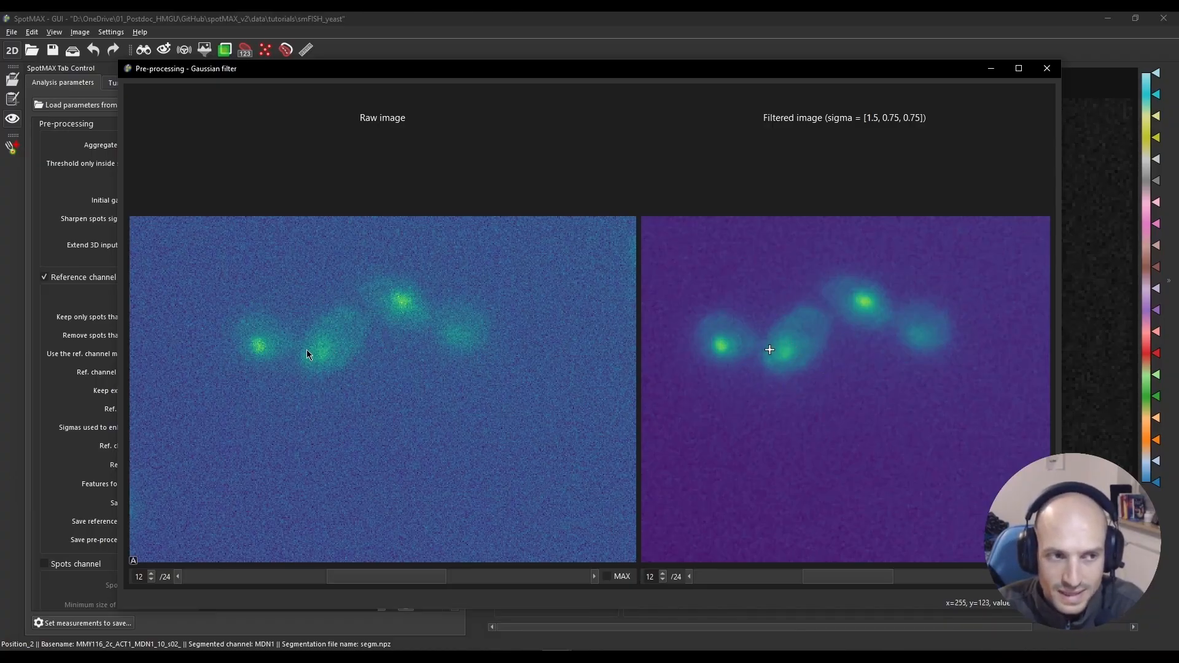
{"action": "mouse_move", "coordinate": [370, 575]}
{"action": "left_mouse_down"}
{"action": "mouse_move", "coordinate": [327, 578]}
{"action": "mouse_move", "coordinate": [382, 580]}
{"action": "left_mouse_up"}
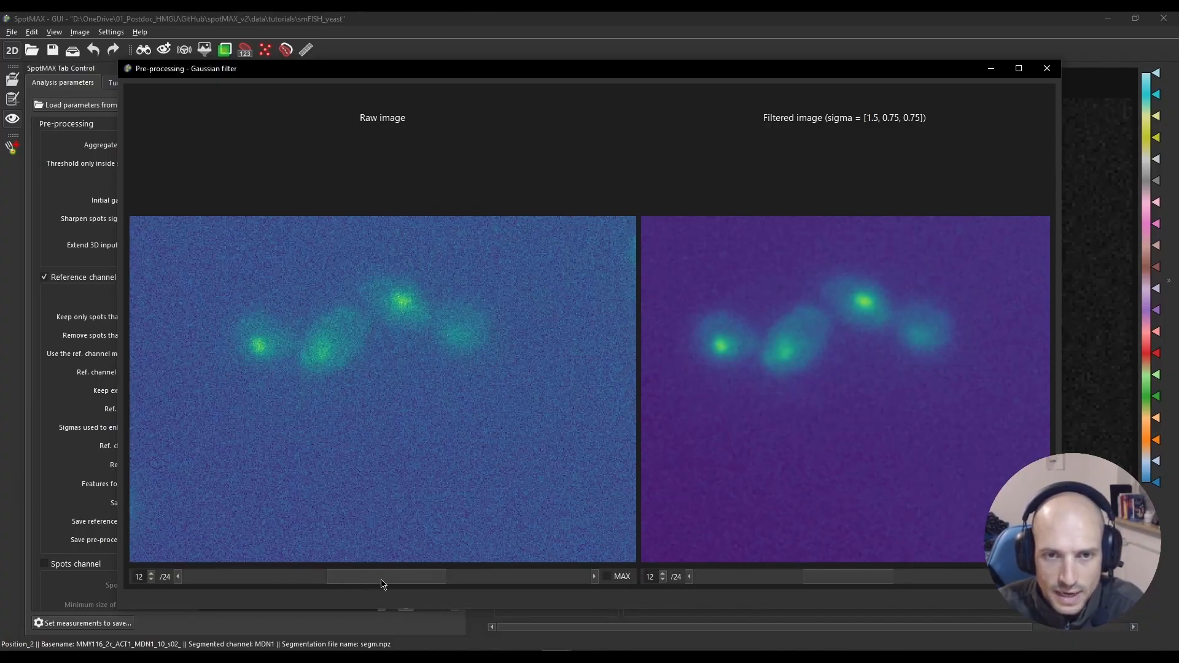
{"action": "scroll", "coordinate": [381, 583], "scroll_direction": "down", "scroll_amount": 1}
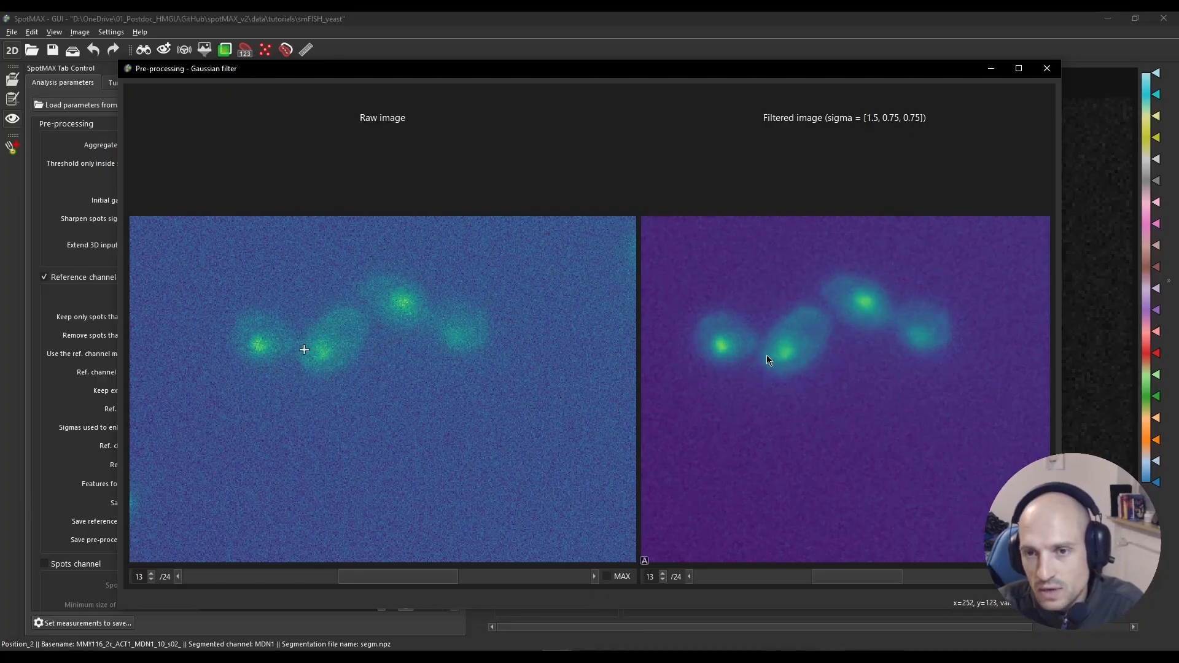
{"action": "left_click_drag", "start_coordinate": [875, 577], "coordinate": [898, 584]}
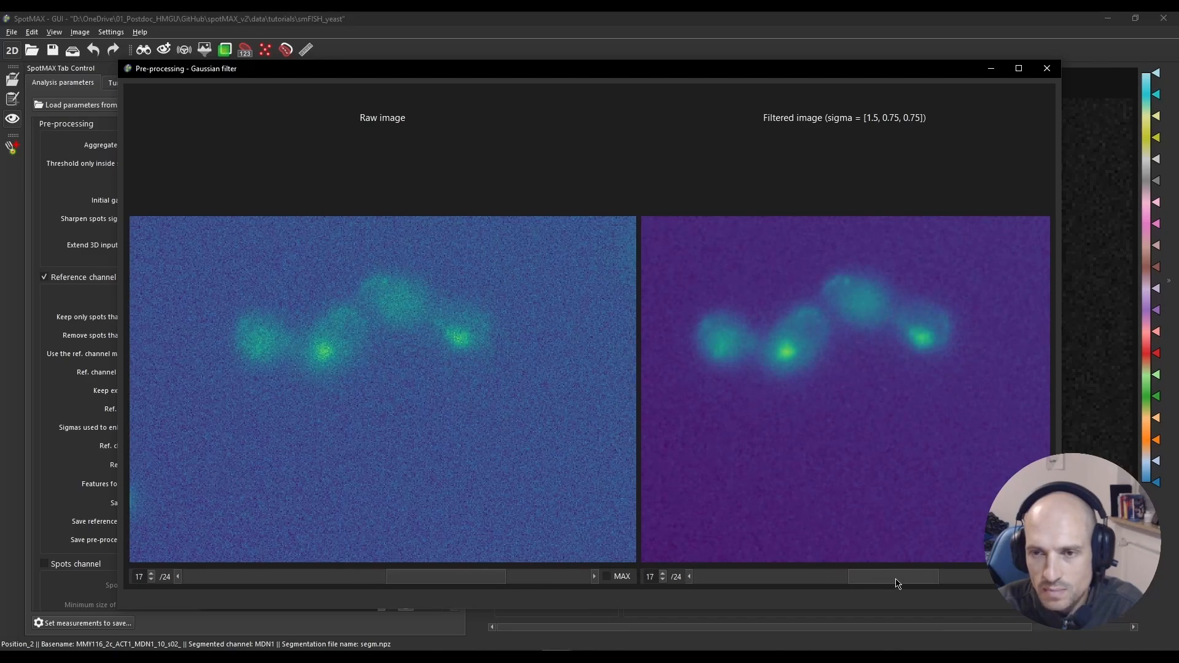
{"action": "left_click", "coordinate": [1048, 68]}
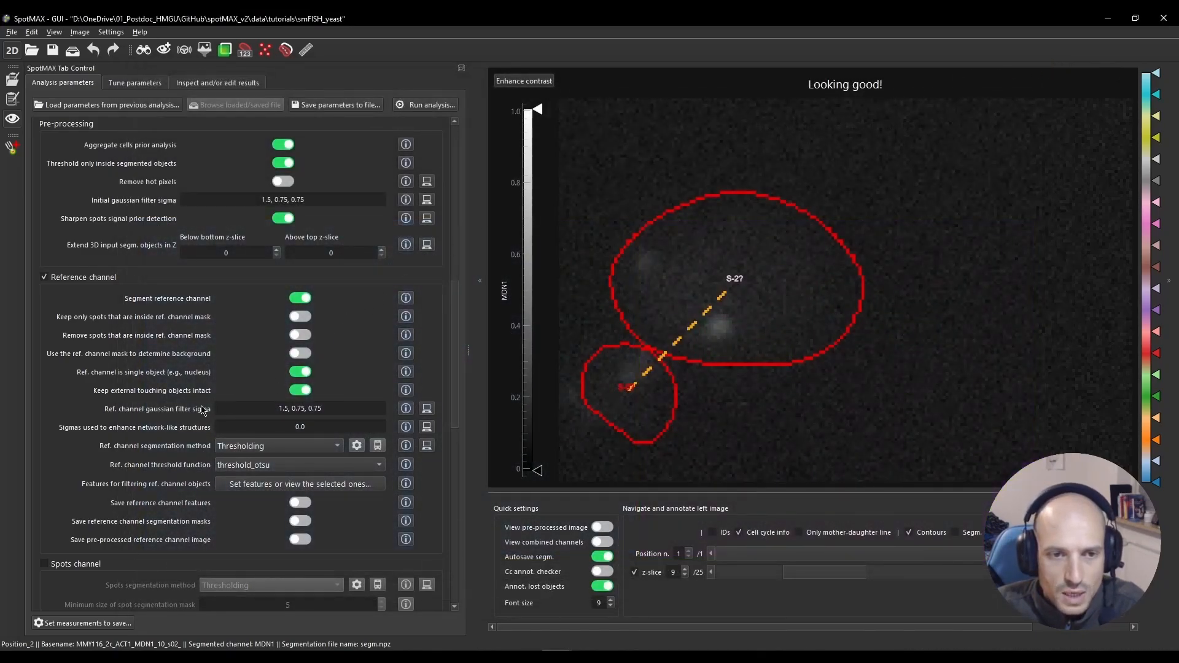
Set the sigmas used to enhance network-like structures in the reference channel to 2.0, 3.0.
{"action": "scroll", "coordinate": [188, 416], "scroll_direction": "down", "scroll_amount": 1}
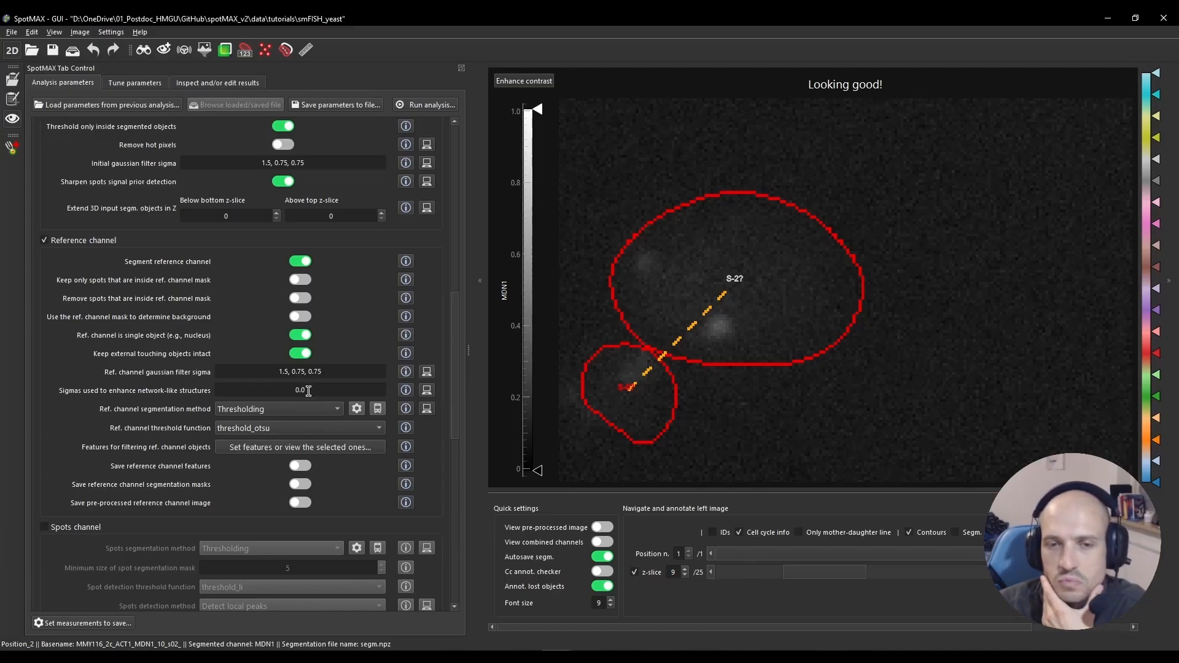
{"action": "left_click_drag", "start_coordinate": [308, 391], "coordinate": [267, 393]}
{"action": "type", "text": "1.0, 2."}
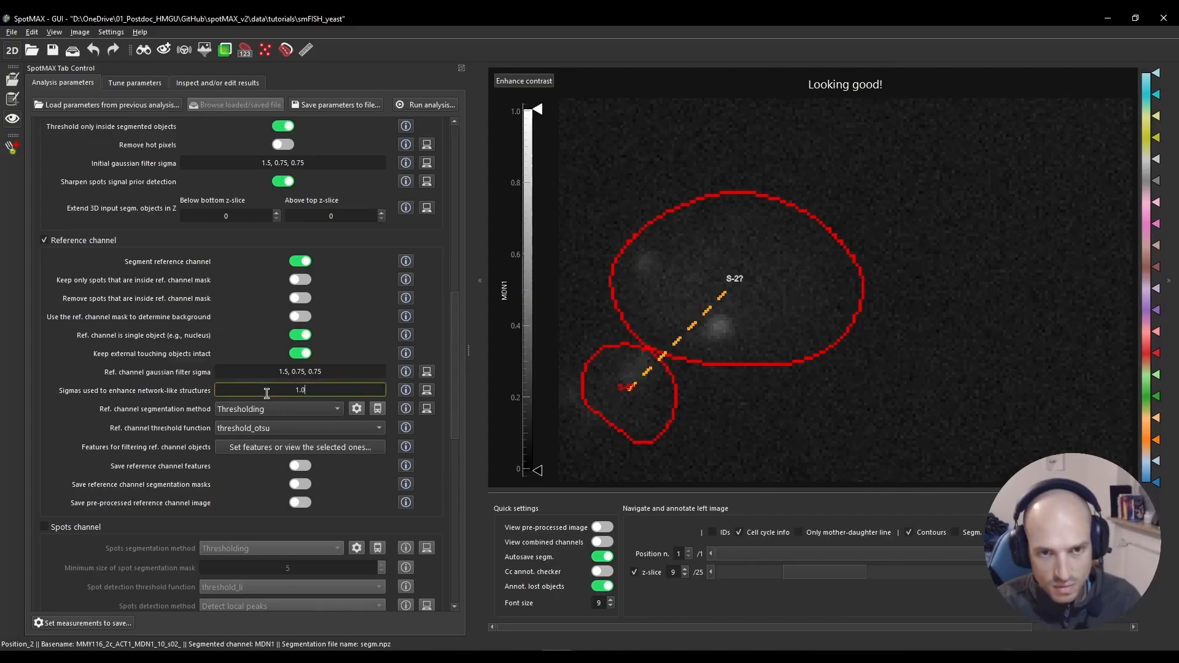
{"action": "key", "text": "BackSpace"}
{"action": "key", "text": "BackSpace"}
{"action": "key", "text": "BackSpace"}
{"action": "key", "text": "BackSpace"}
{"action": "key", "text": "BackSpace"}
{"action": "key", "text": "BackSpace"}
{"action": "key", "text": "BackSpace"}
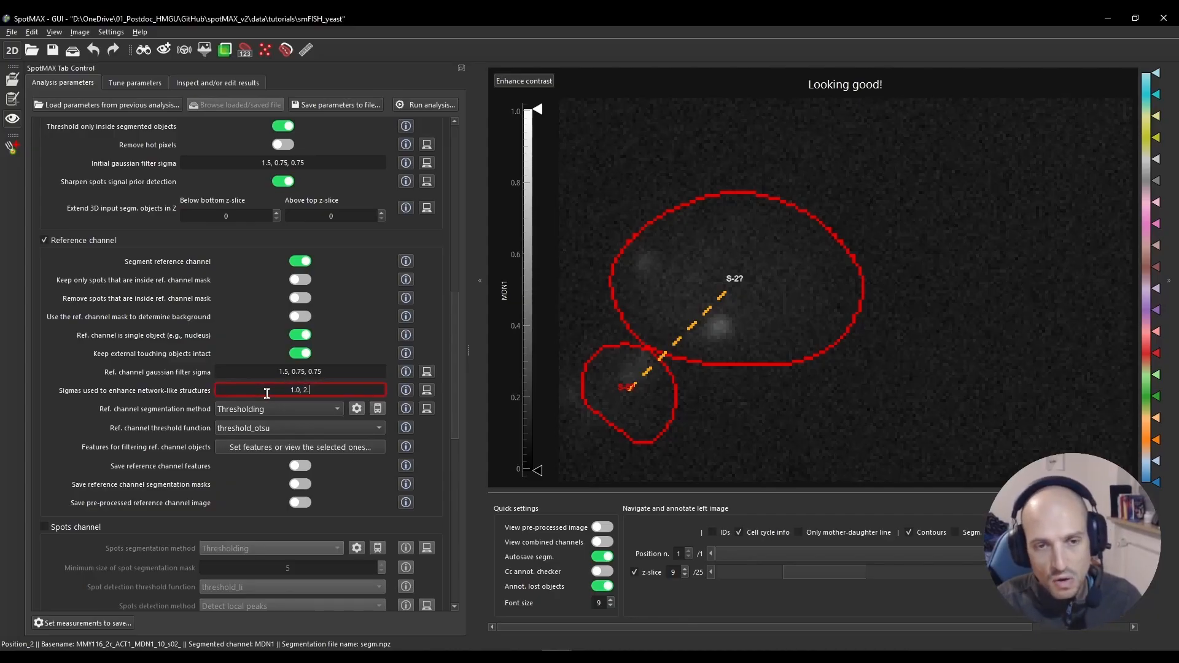
{"action": "type", "text": "23.0,"}
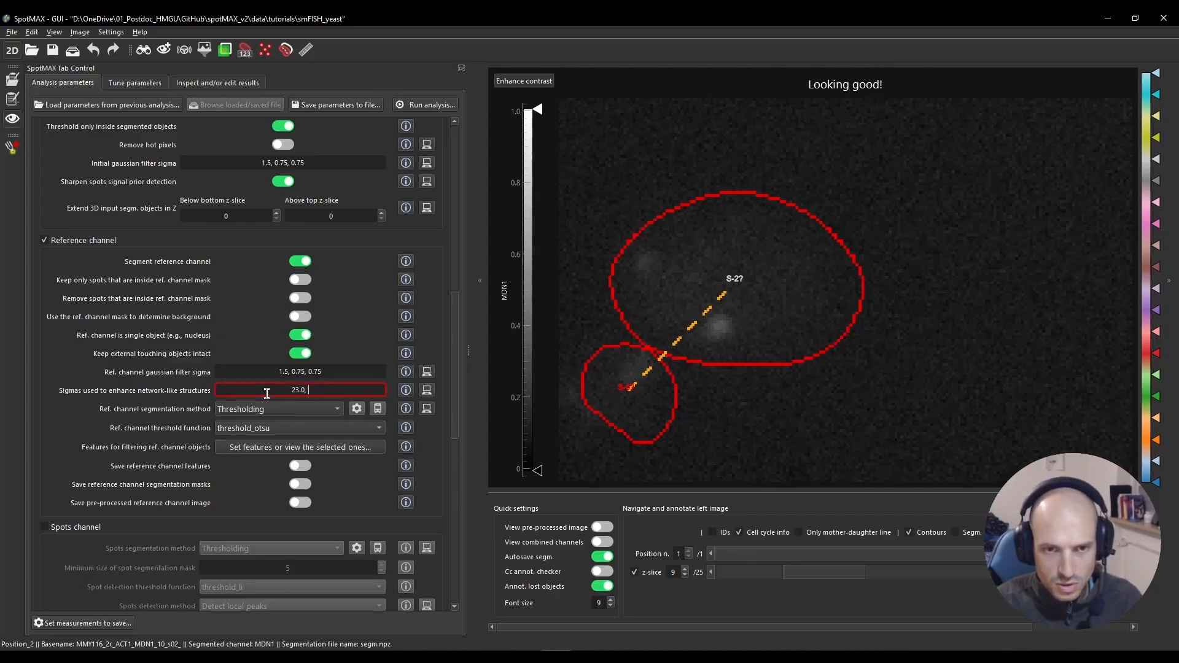
{"action": "key", "text": "BackSpace"}
{"action": "key", "text": "BackSpace"}
{"action": "key", "text": "BackSpace"}
{"action": "key", "text": "BackSpace"}
{"action": "key", "text": "BackSpace"}
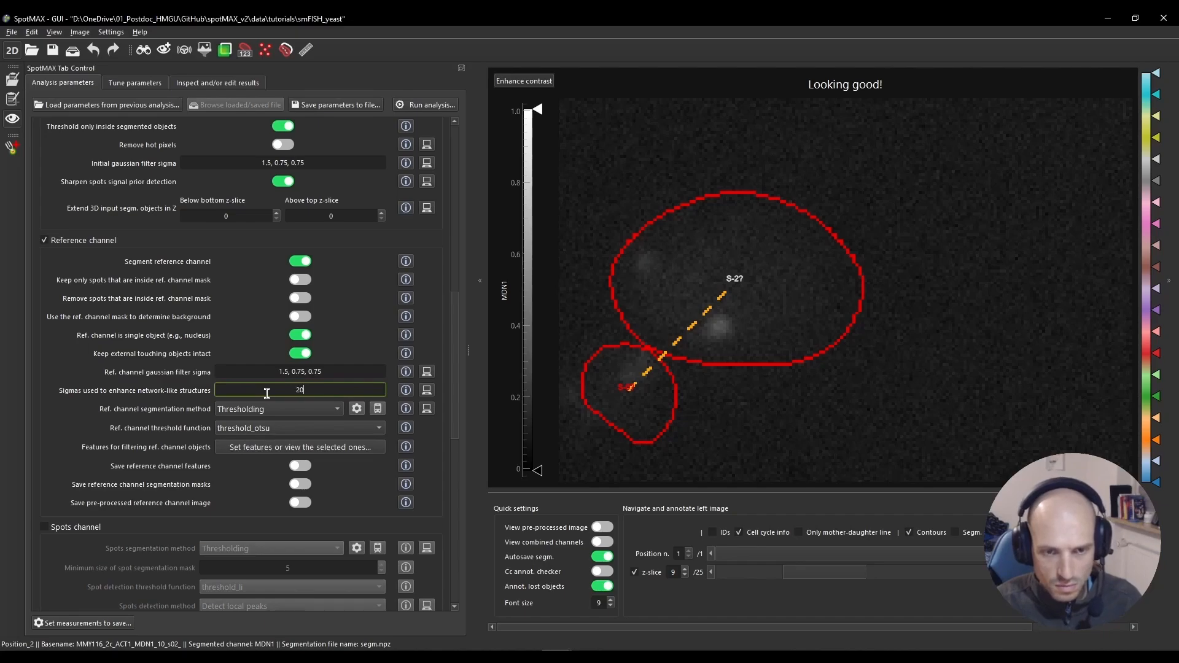
{"action": "type", "text": ".0, "}
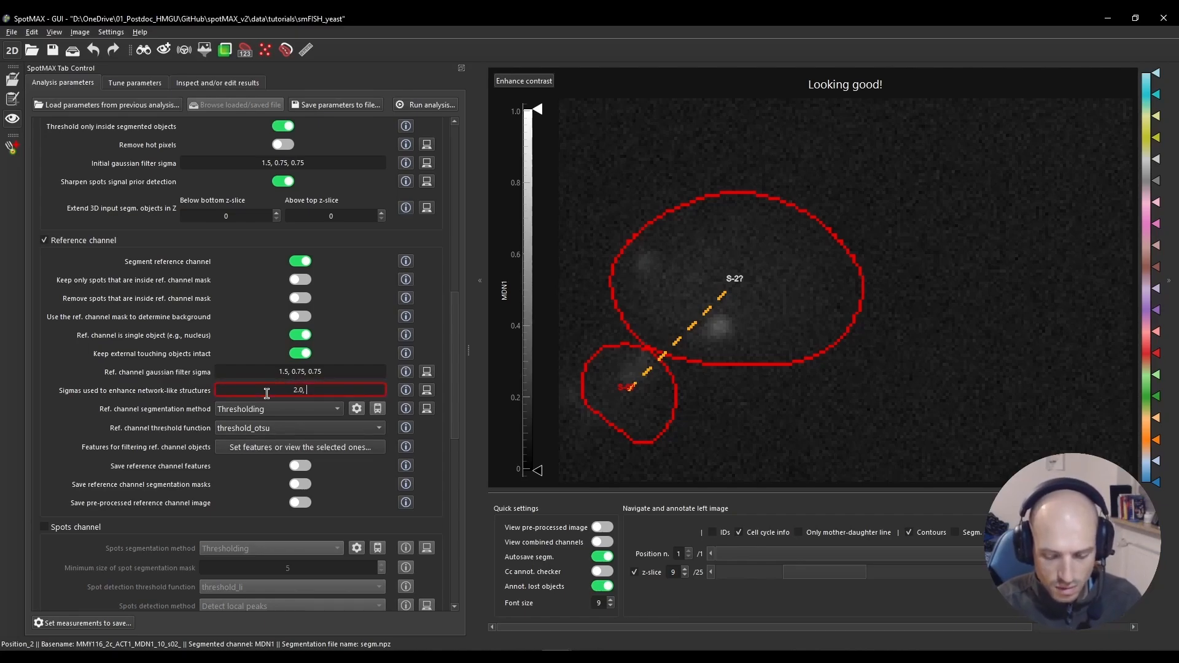
{"action": "type", "text": "3.0"}
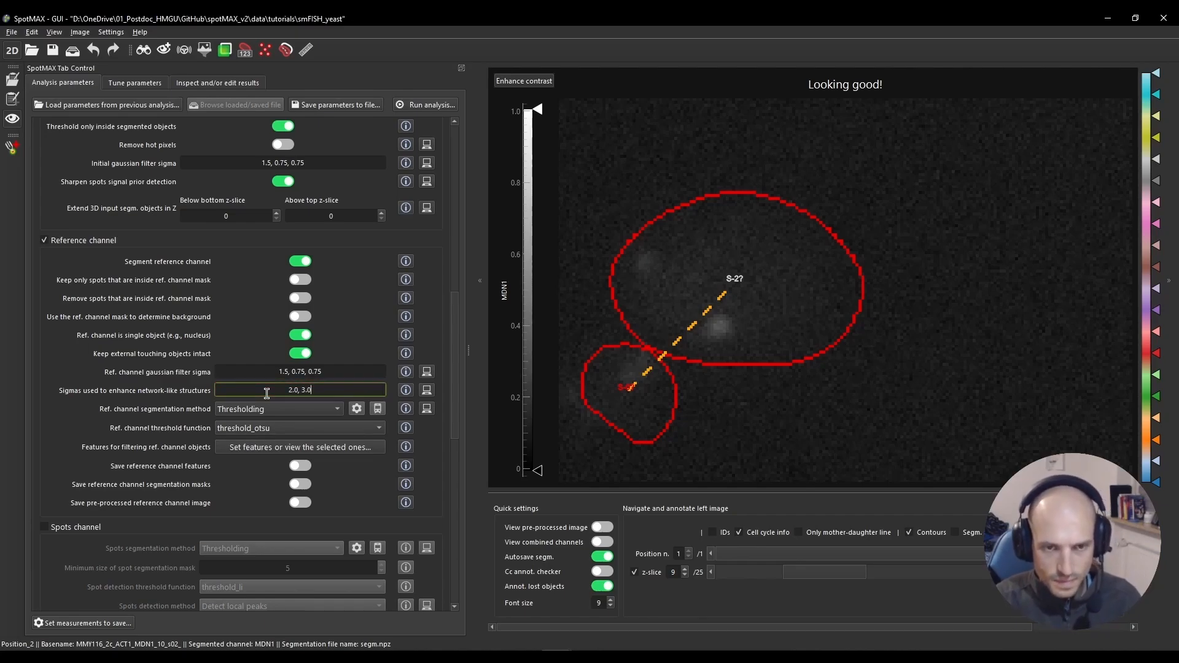
{"action": "mouse_move", "coordinate": [355, 387]}
{"action": "left_mouse_down"}
{"action": "mouse_move", "coordinate": [289, 388]}
{"action": "mouse_move", "coordinate": [343, 389]}
{"action": "left_mouse_up"}
{"action": "left_click", "coordinate": [344, 389]}
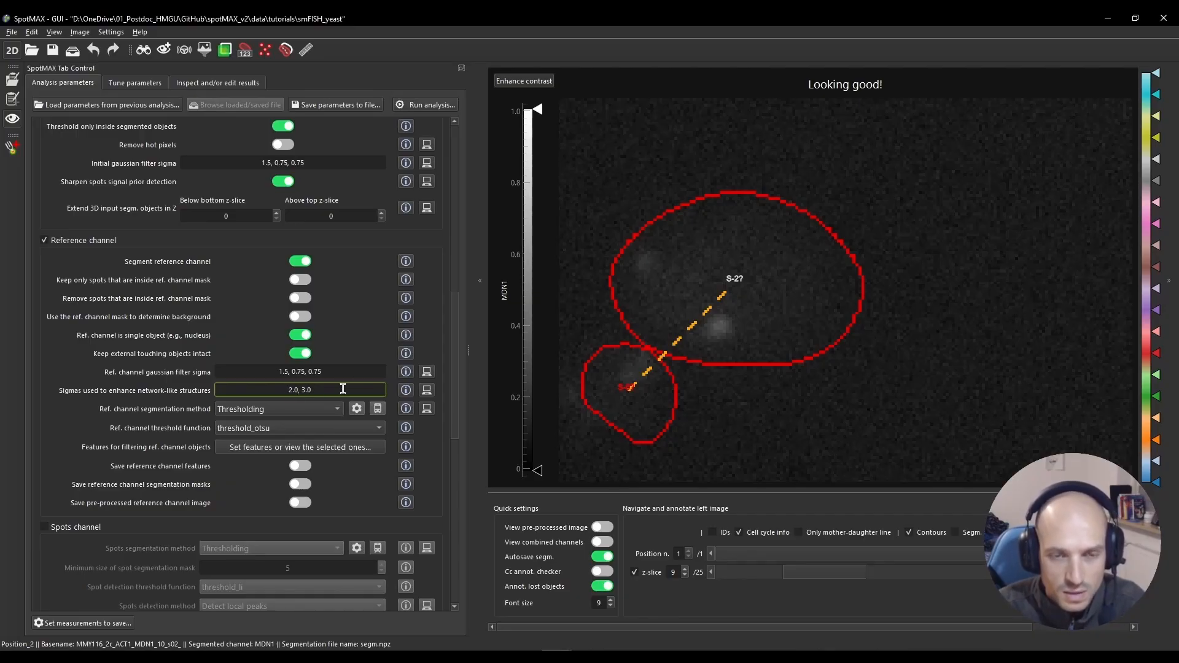
Preview the ridge filter on the reference channel, compare raw and filtered images across several z-slices, and close the preview.
{"action": "left_click", "coordinate": [425, 390]}
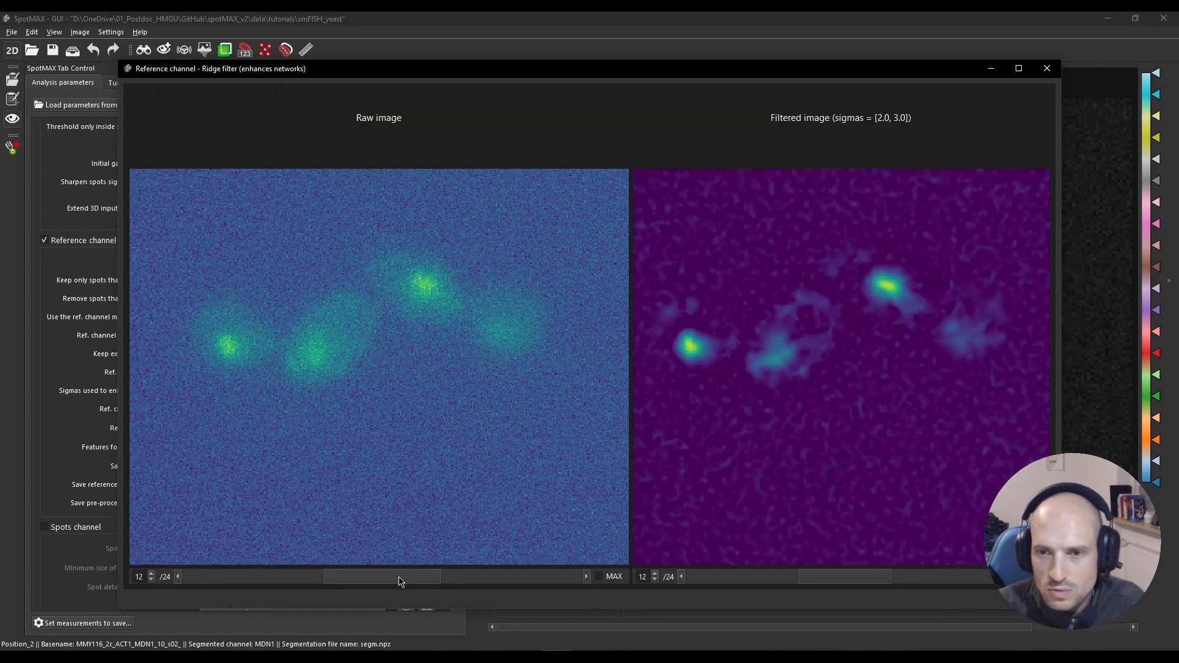
{"action": "left_click_drag", "start_coordinate": [400, 577], "coordinate": [440, 580]}
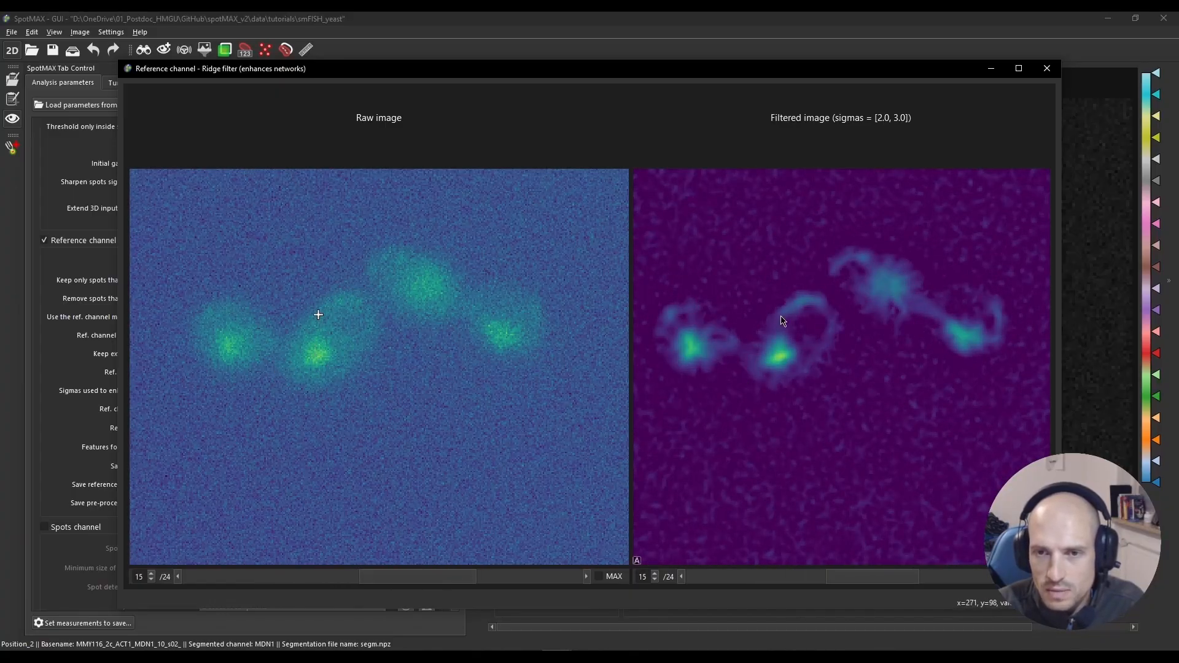
{"action": "scroll", "coordinate": [769, 355], "scroll_direction": "up", "scroll_amount": 2}
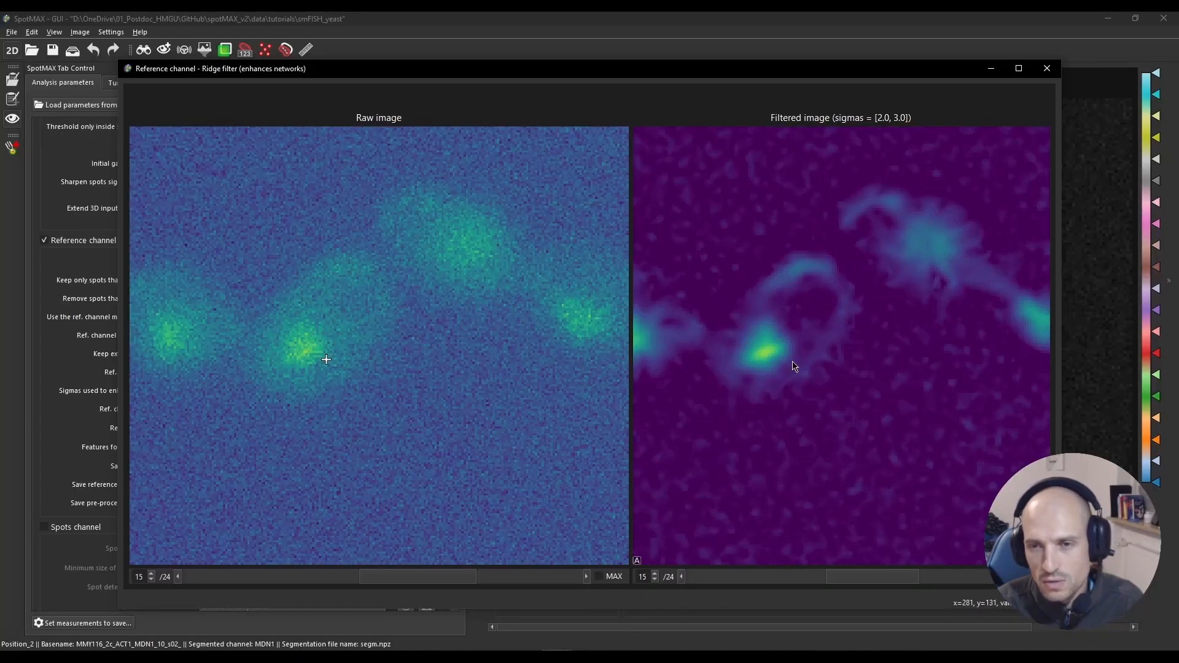
{"action": "scroll", "coordinate": [794, 367], "scroll_direction": "down", "scroll_amount": 4}
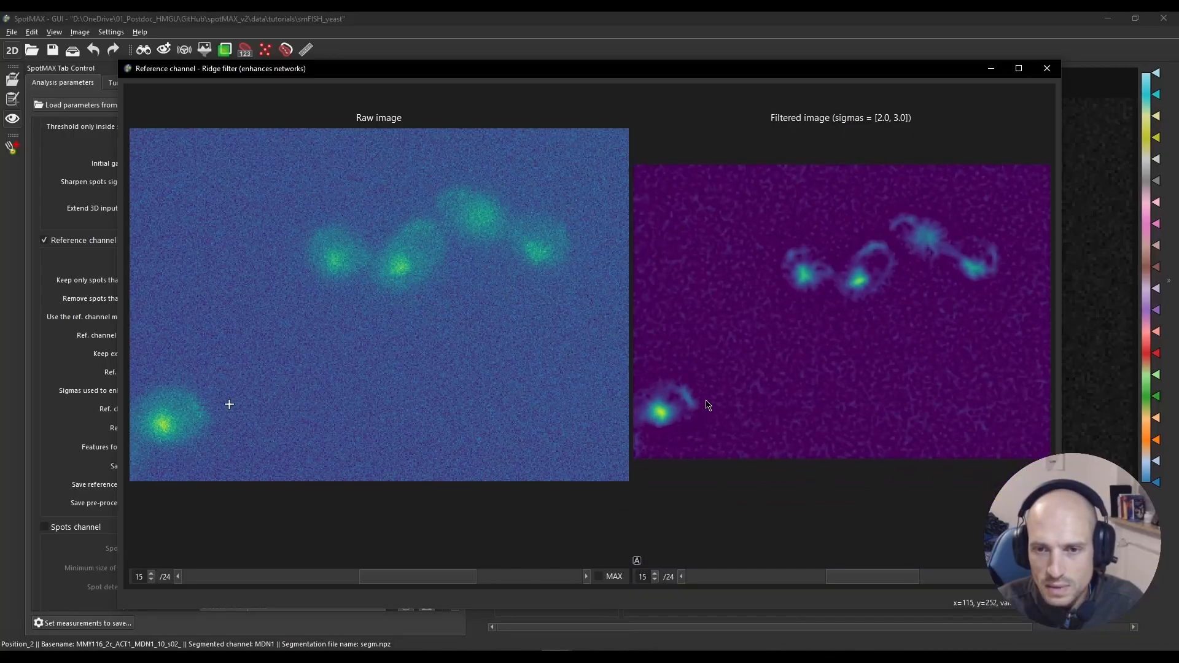
{"action": "left_click_drag", "start_coordinate": [694, 404], "coordinate": [746, 400]}
{"action": "mouse_move", "coordinate": [835, 578]}
{"action": "left_mouse_down"}
{"action": "mouse_move", "coordinate": [818, 579]}
{"action": "mouse_move", "coordinate": [887, 577]}
{"action": "mouse_move", "coordinate": [829, 584]}
{"action": "left_mouse_up"}
{"action": "scroll", "coordinate": [877, 358], "scroll_direction": "down", "scroll_amount": 2}
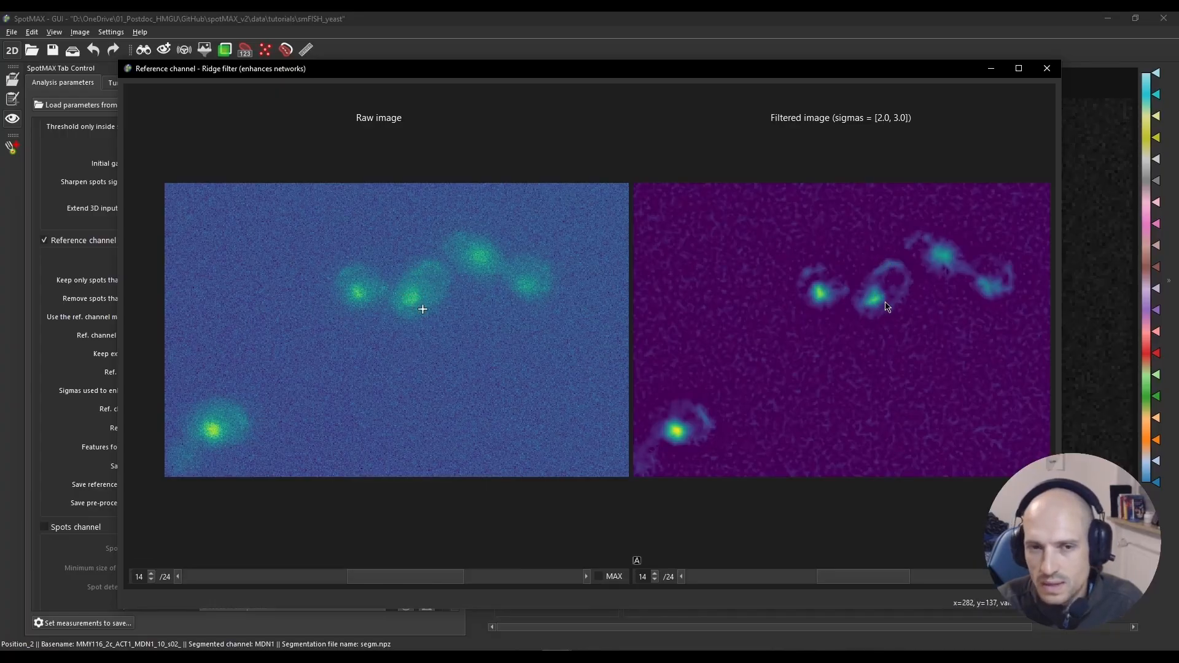
{"action": "left_click_drag", "start_coordinate": [869, 580], "coordinate": [914, 582]}
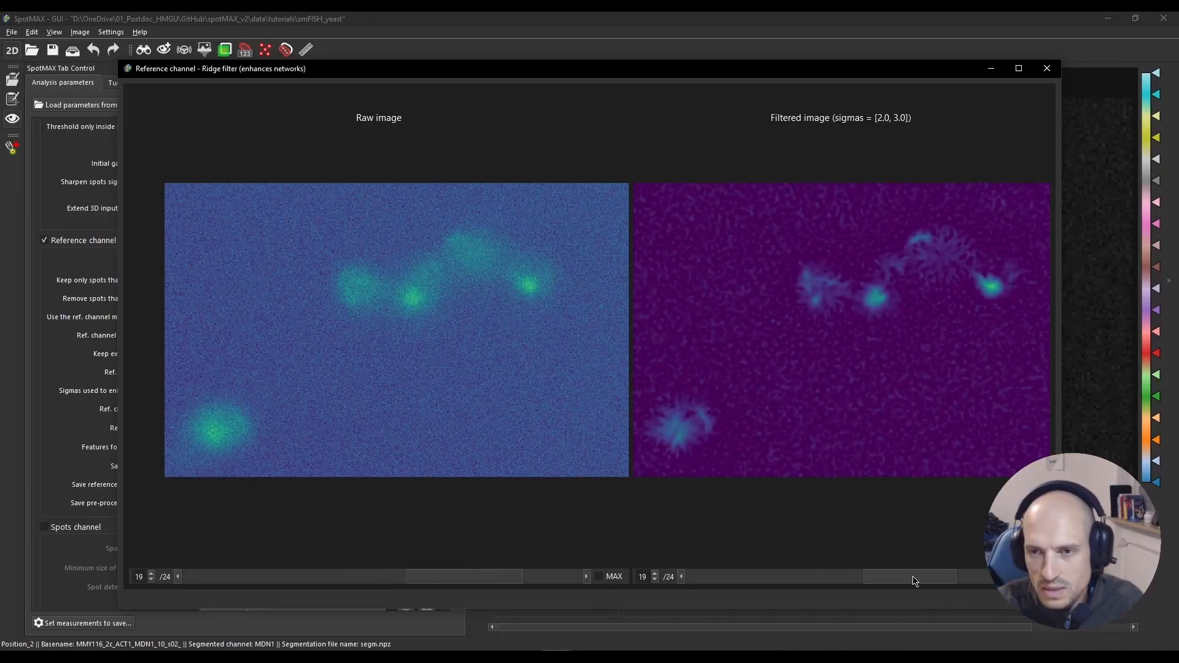
{"action": "left_click", "coordinate": [1047, 68]}
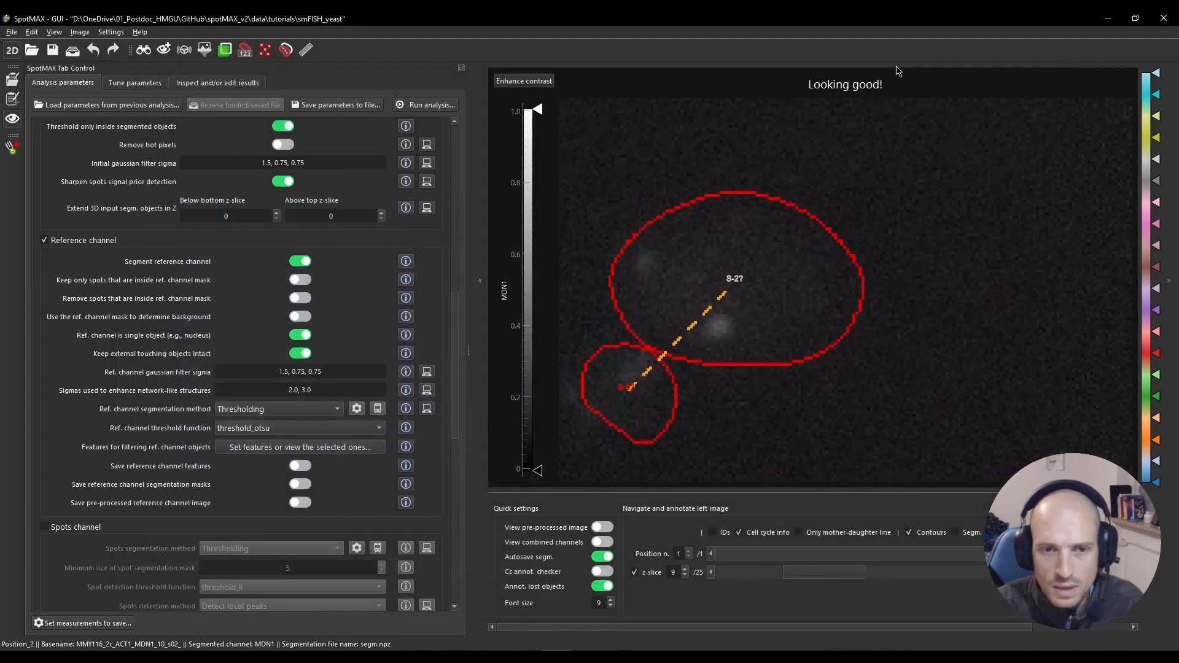
Set the sigmas used to enhance network-like structures back to 0.0.
{"action": "left_click_drag", "start_coordinate": [322, 389], "coordinate": [247, 390]}
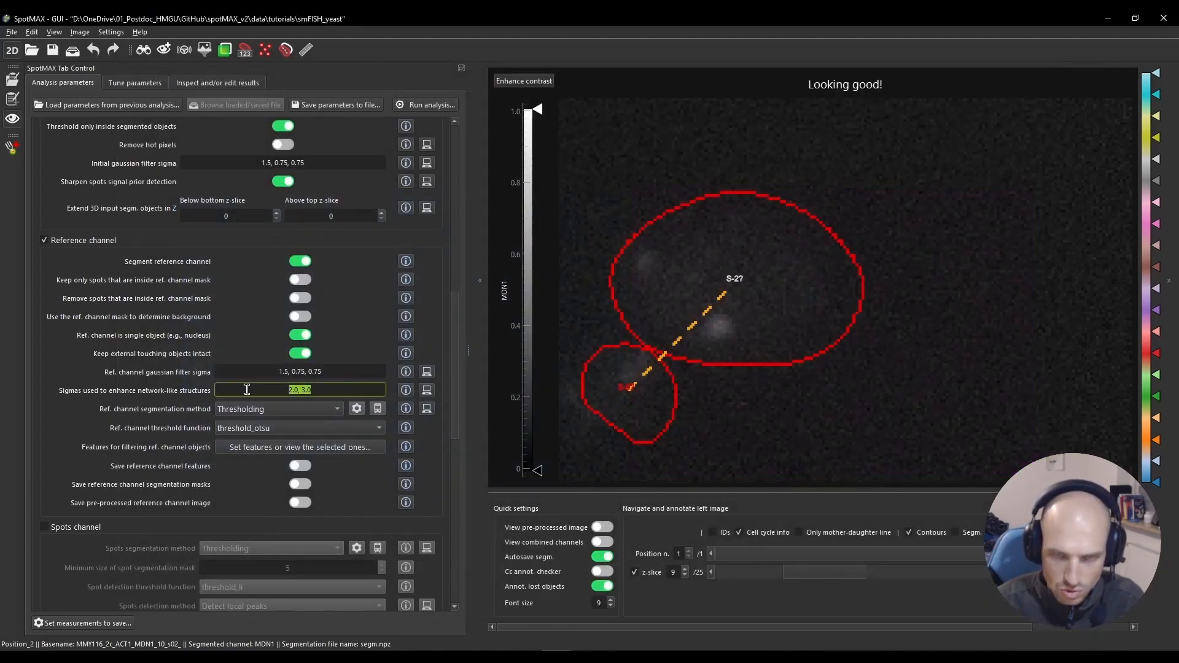
{"action": "type", "text": "0.0"}
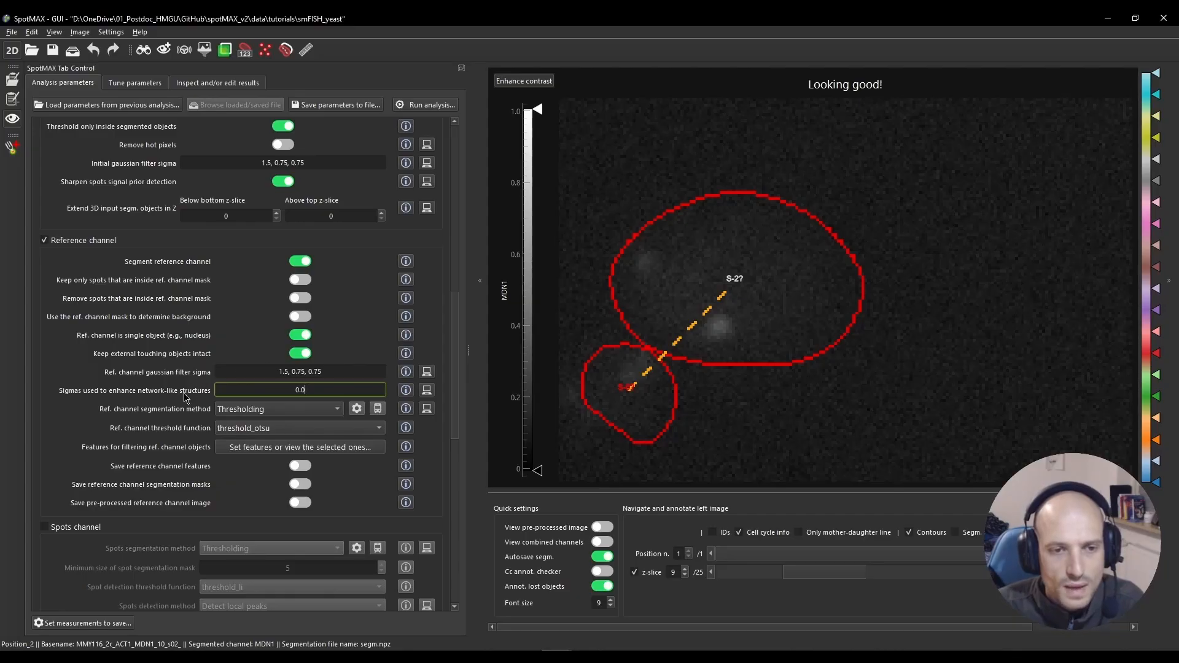
{"action": "left_click", "coordinate": [165, 420]}
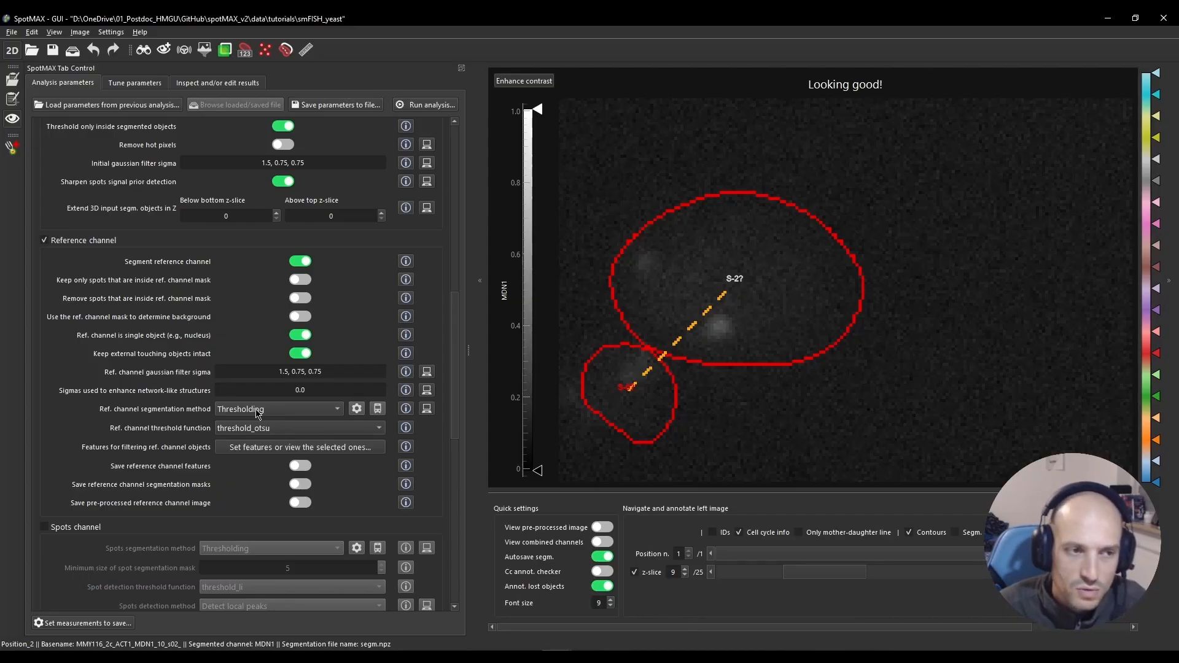
Choose Thresholding as the reference channel segmentation method and threshold_otsu as its threshold function after reviewing the available options.
{"action": "left_click", "coordinate": [326, 407]}
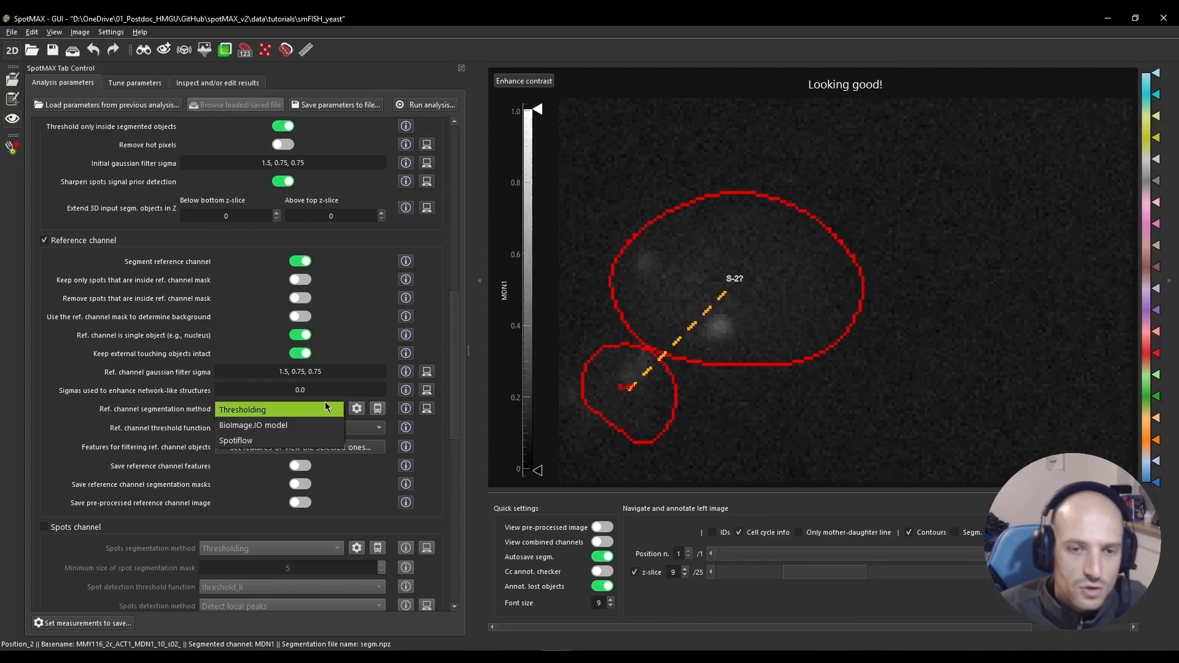
{"action": "left_click", "coordinate": [265, 417]}
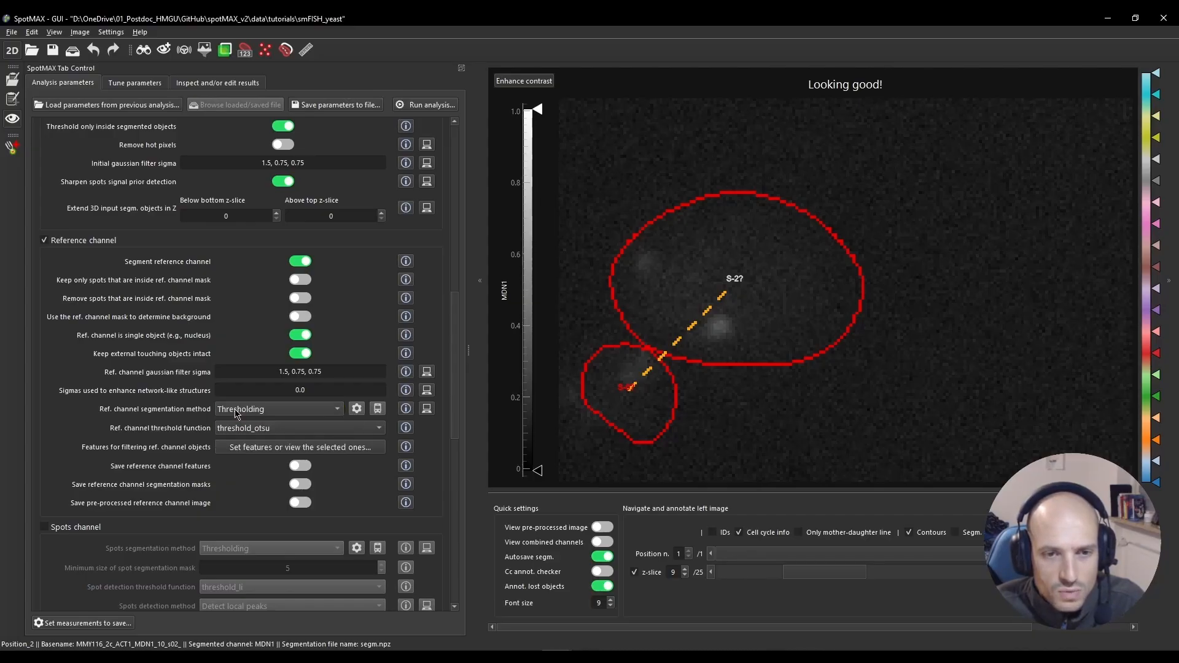
{"action": "left_click", "coordinate": [279, 427]}
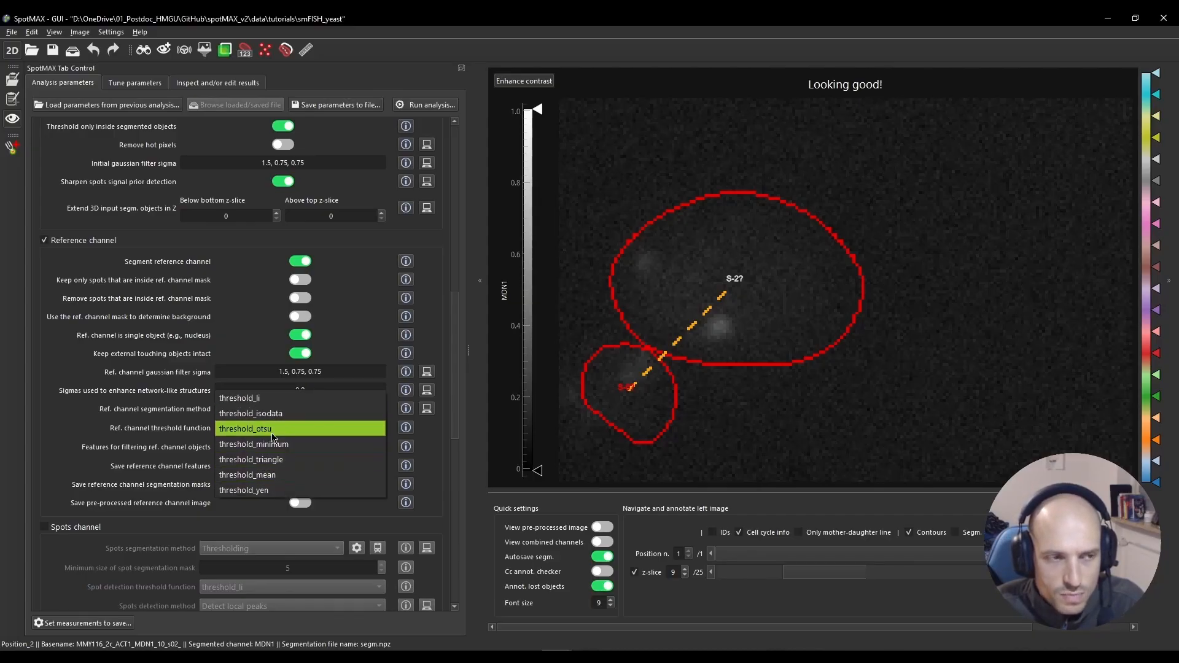
{"action": "left_click", "coordinate": [271, 431]}
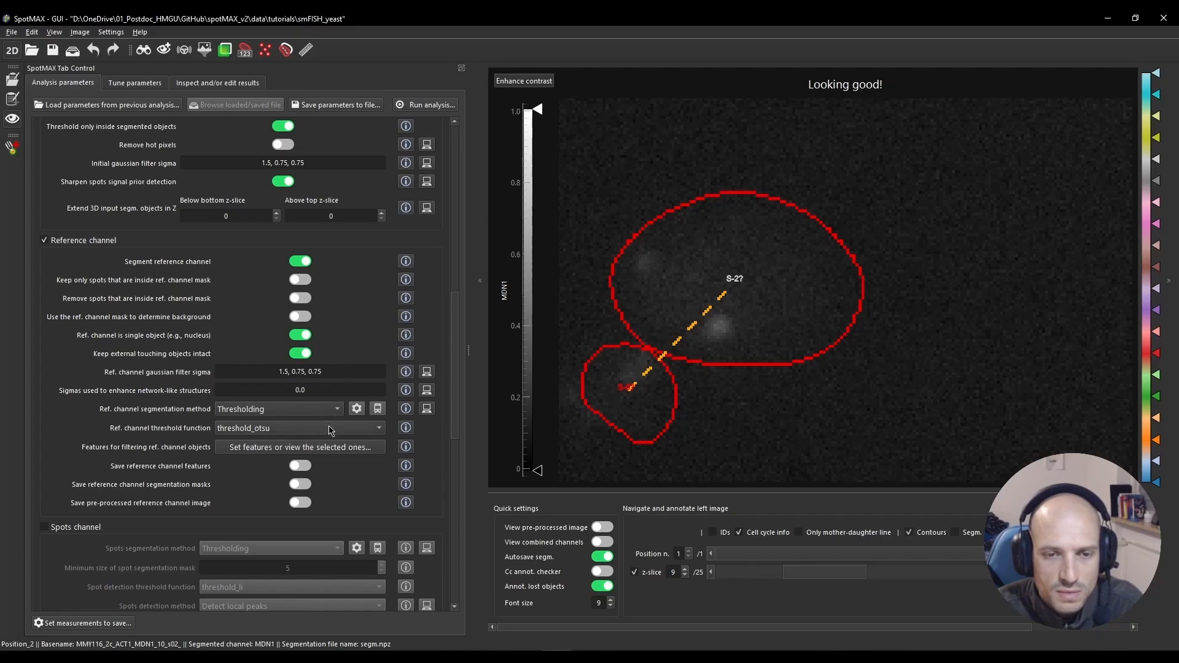
{"action": "left_click", "coordinate": [283, 434]}
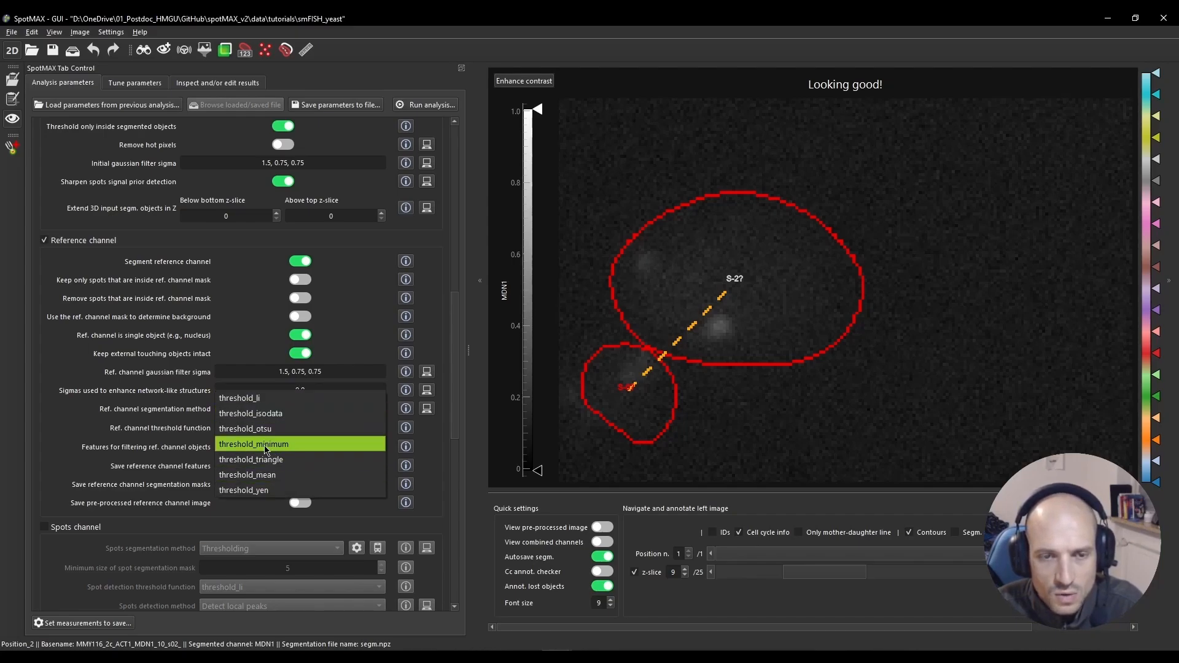
{"action": "left_click", "coordinate": [284, 429]}
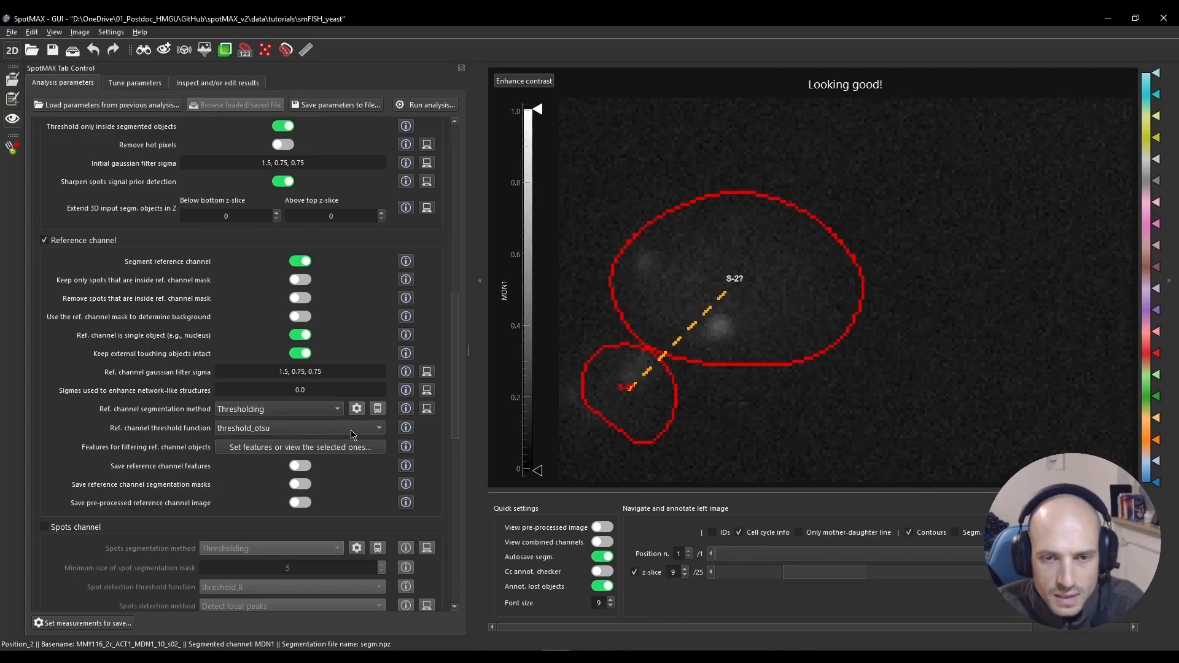
Switch the reference channel segmentation method to BioImage.IO model and reopen the choice of methods.
{"action": "left_click", "coordinate": [280, 411]}
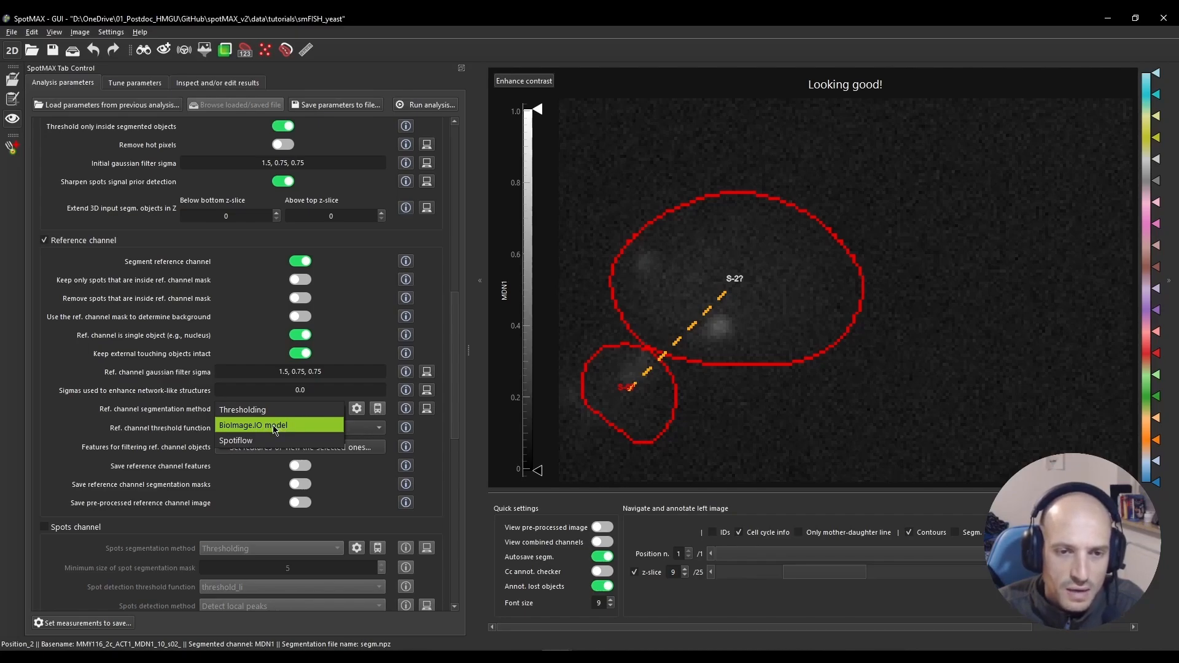
{"action": "left_click", "coordinate": [274, 428]}
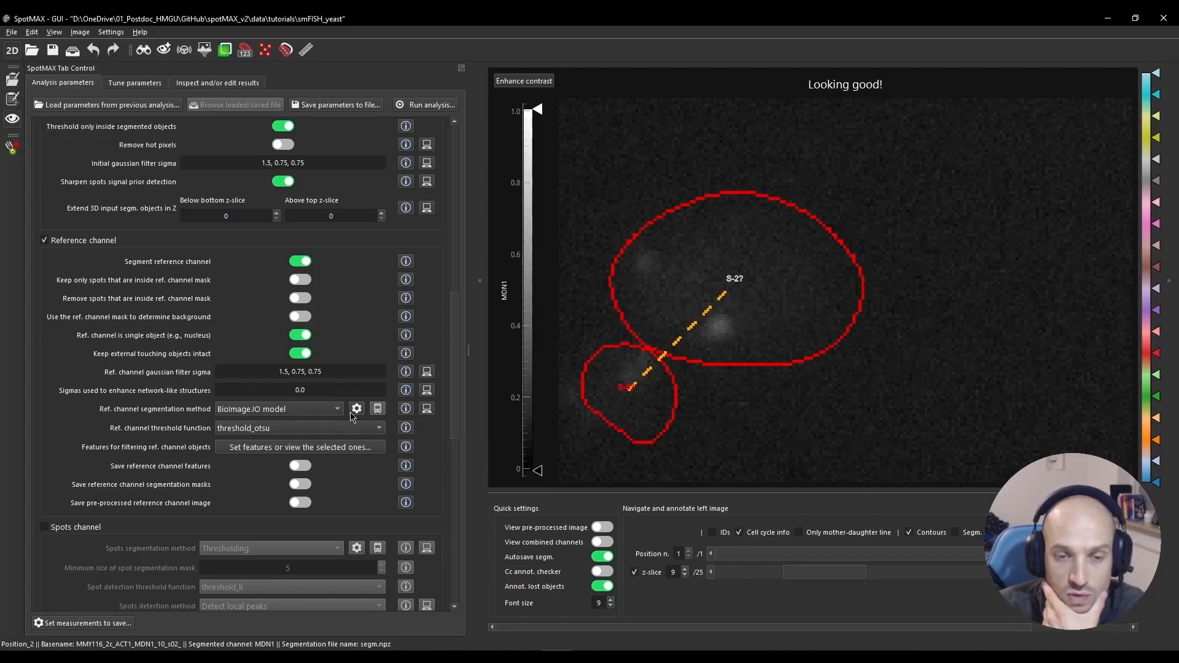
{"action": "left_click", "coordinate": [331, 414]}
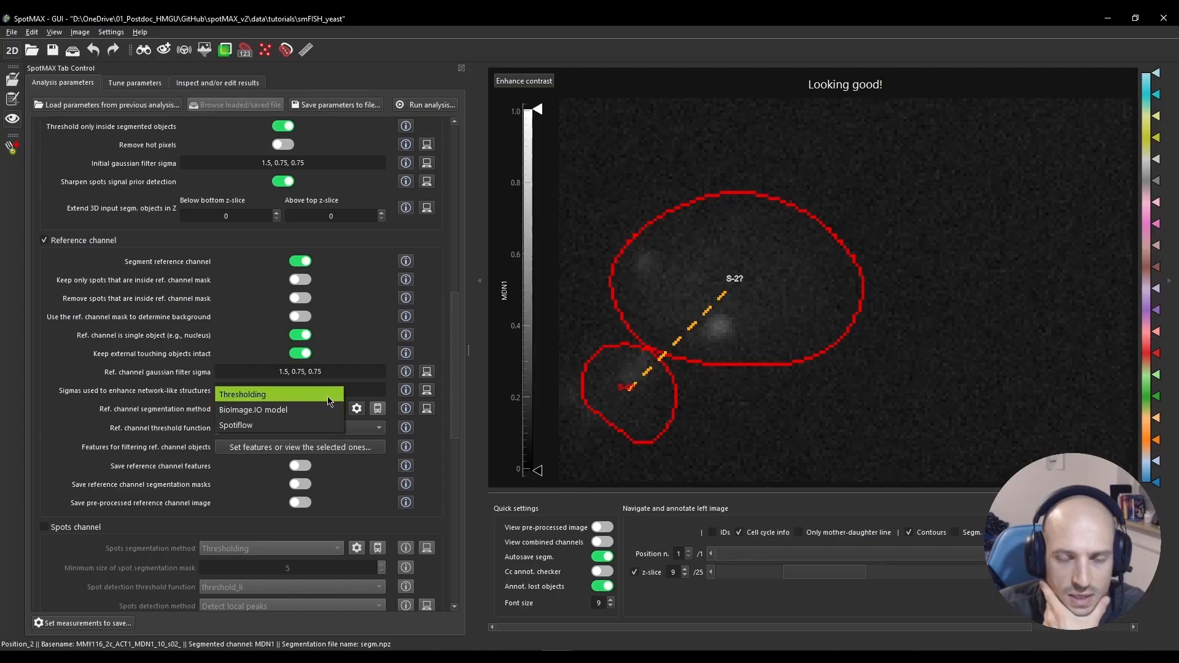
Select Thresholding as the reference channel segmentation method and review the available threshold functions.
{"action": "left_click", "coordinate": [329, 396]}
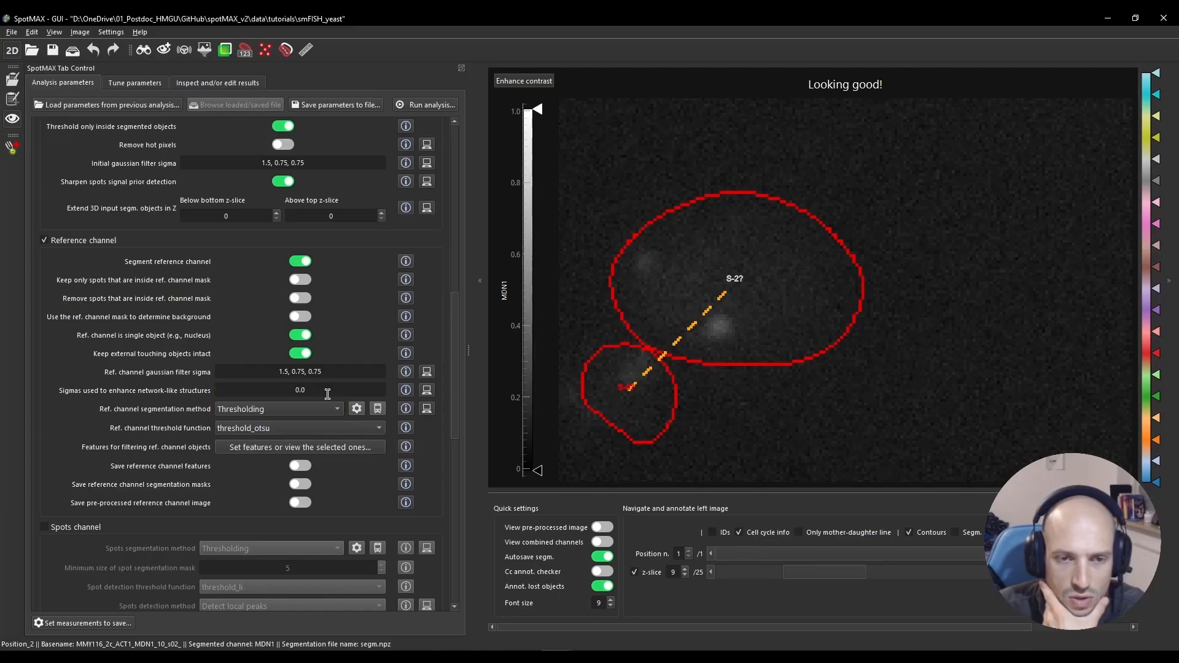
{"action": "left_click", "coordinate": [316, 429]}
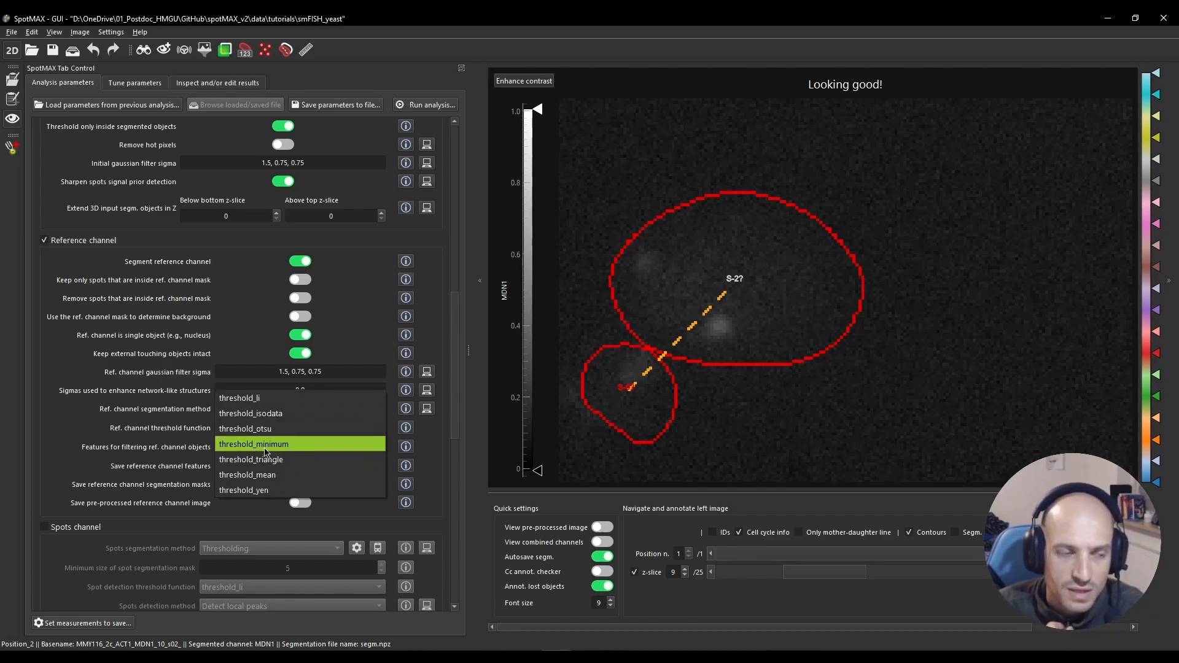
{"action": "left_click", "coordinate": [167, 450]}
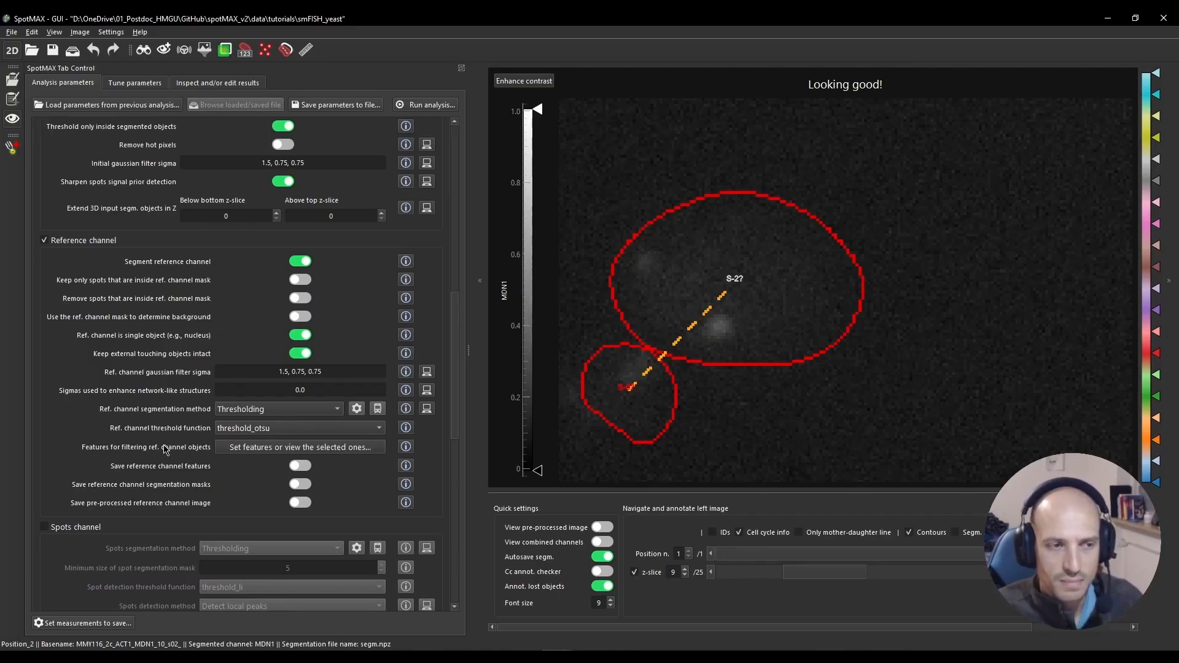
Preview the reference channel segmentation and compare the nuclei masks from each threshold function across the z-slices.
{"action": "left_click", "coordinate": [427, 408]}
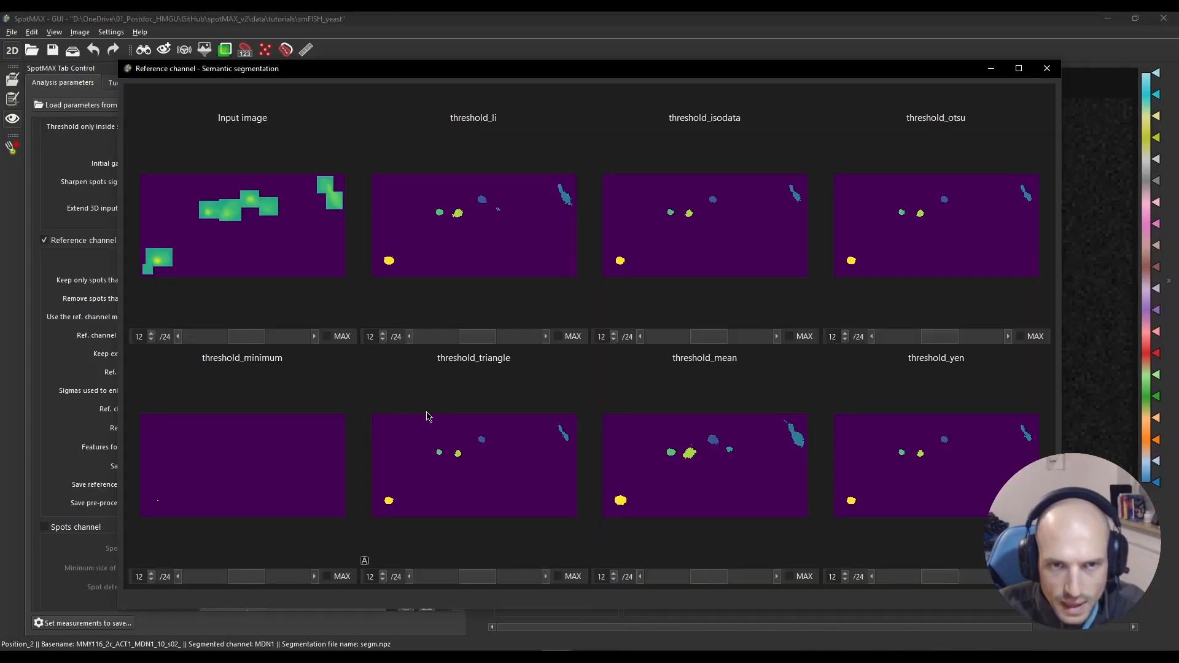
{"action": "mouse_move", "coordinate": [482, 576]}
{"action": "left_mouse_down"}
{"action": "mouse_move", "coordinate": [546, 580]}
{"action": "mouse_move", "coordinate": [482, 585]}
{"action": "left_mouse_up"}
{"action": "scroll", "coordinate": [223, 204], "scroll_direction": "up", "scroll_amount": 3}
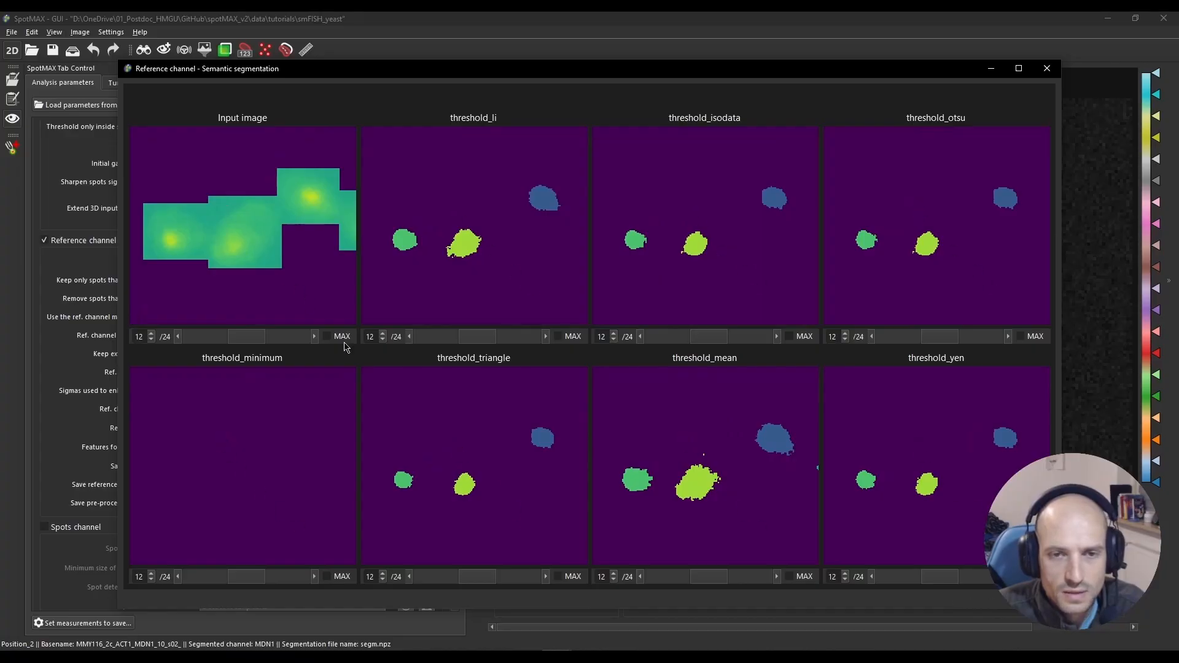
{"action": "mouse_move", "coordinate": [234, 335]}
{"action": "left_mouse_down"}
{"action": "mouse_move", "coordinate": [210, 337]}
{"action": "mouse_move", "coordinate": [280, 345]}
{"action": "mouse_move", "coordinate": [240, 346]}
{"action": "mouse_move", "coordinate": [254, 346]}
{"action": "left_mouse_up"}
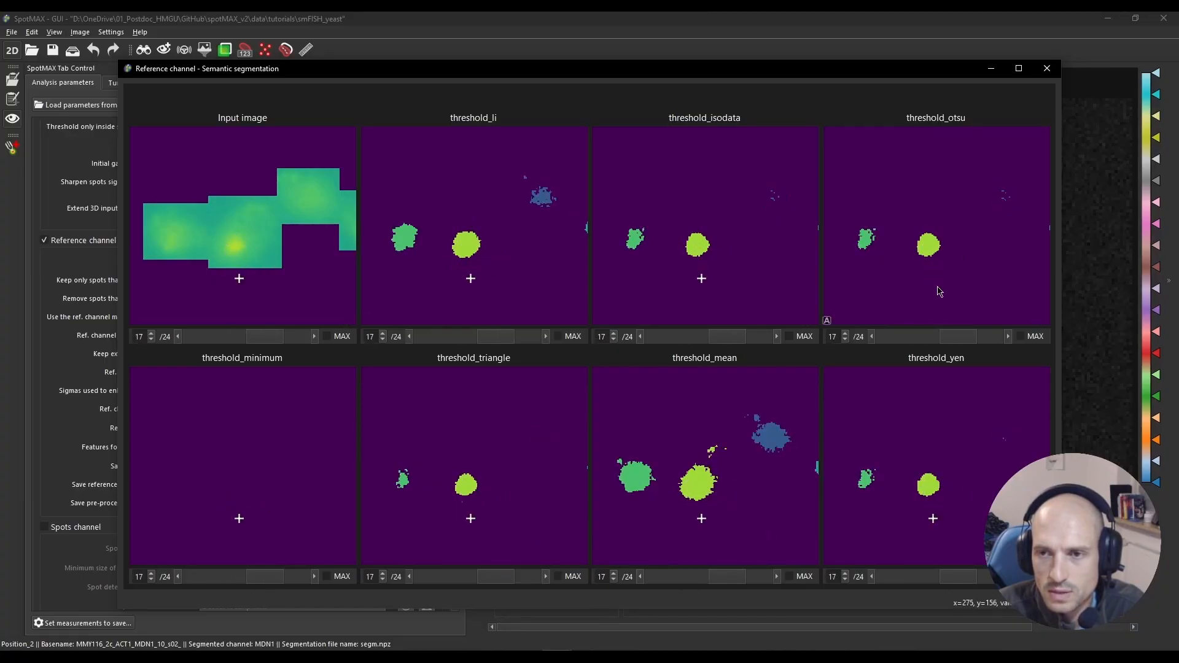
{"action": "left_click_drag", "start_coordinate": [962, 341], "coordinate": [931, 343]}
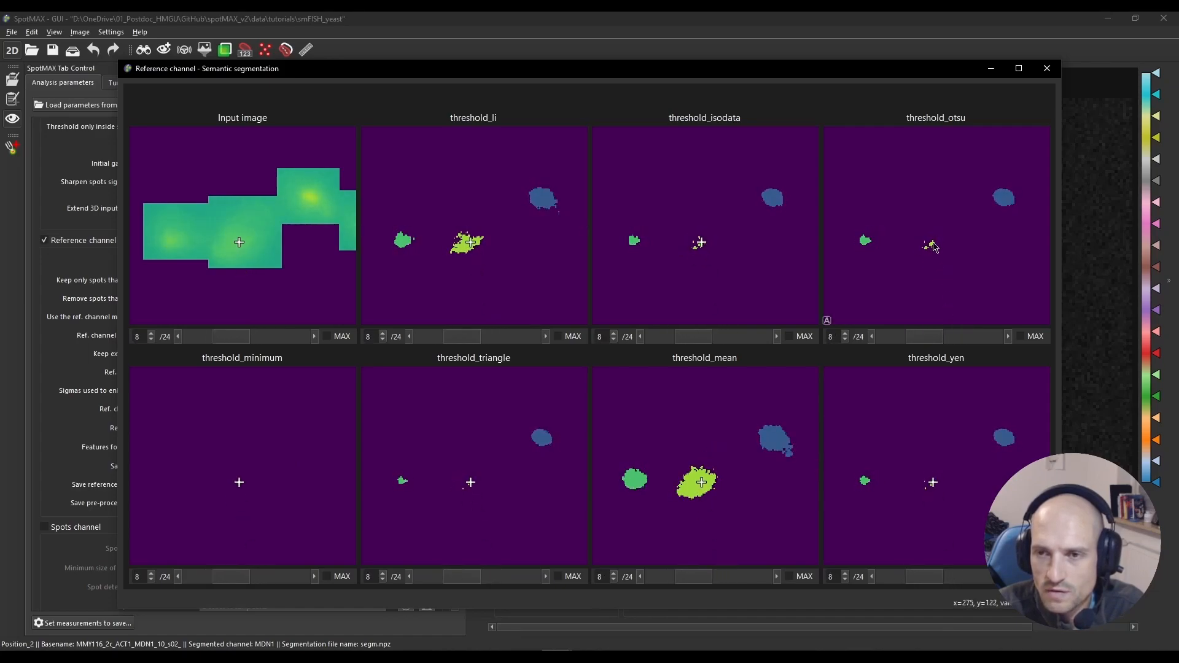
{"action": "scroll", "coordinate": [930, 246], "scroll_direction": "up", "scroll_amount": 3}
{"action": "scroll", "coordinate": [932, 258], "scroll_direction": "down", "scroll_amount": 2}
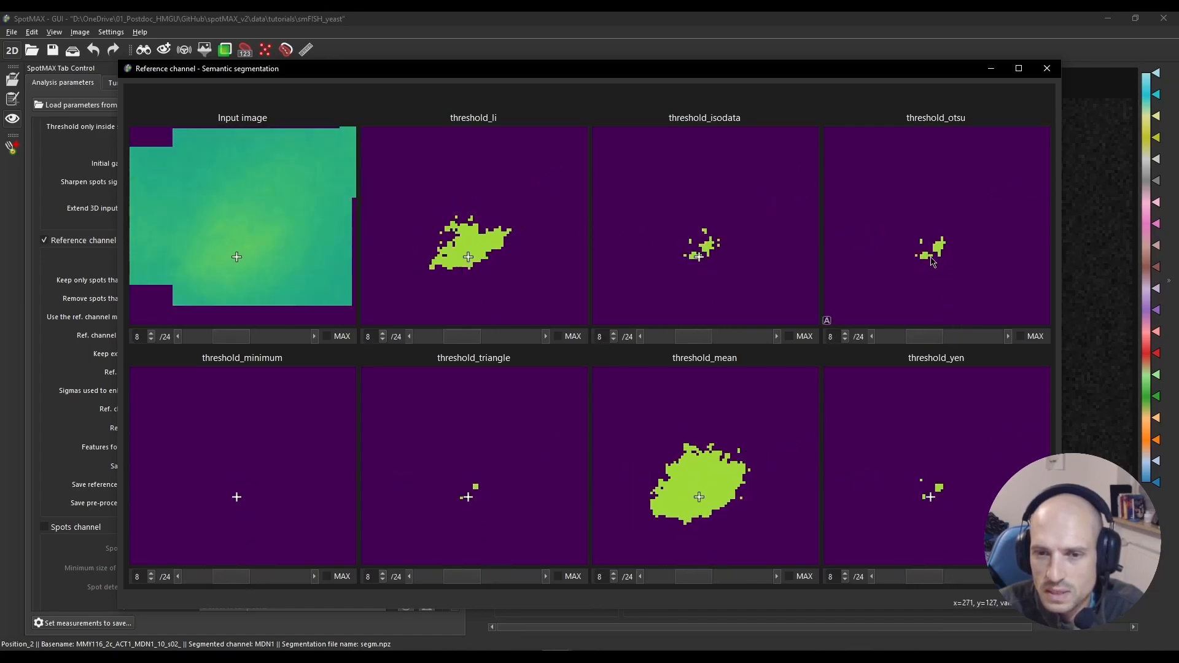
{"action": "scroll", "coordinate": [930, 258], "scroll_direction": "down", "scroll_amount": 3}
{"action": "left_click_drag", "start_coordinate": [934, 334], "coordinate": [946, 335]}
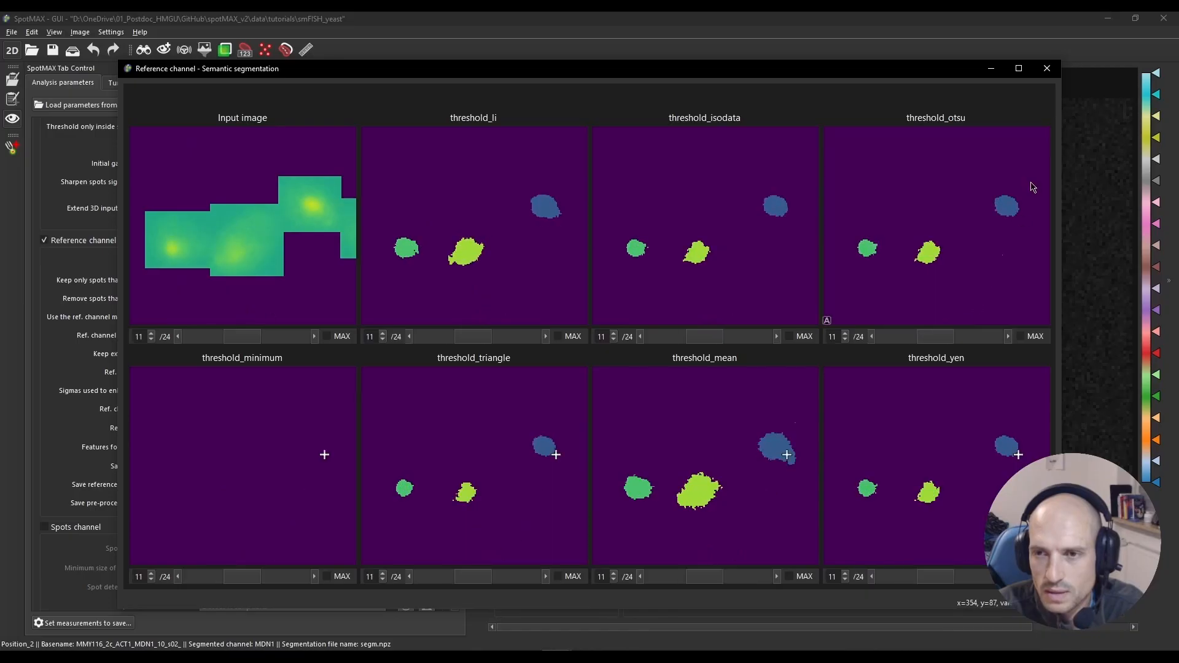
{"action": "left_click", "coordinate": [1038, 73]}
Set the reference channel gaussian filter sigma to 3.0, 1.5, 1.5.
{"action": "triple_click", "coordinate": [253, 371]}
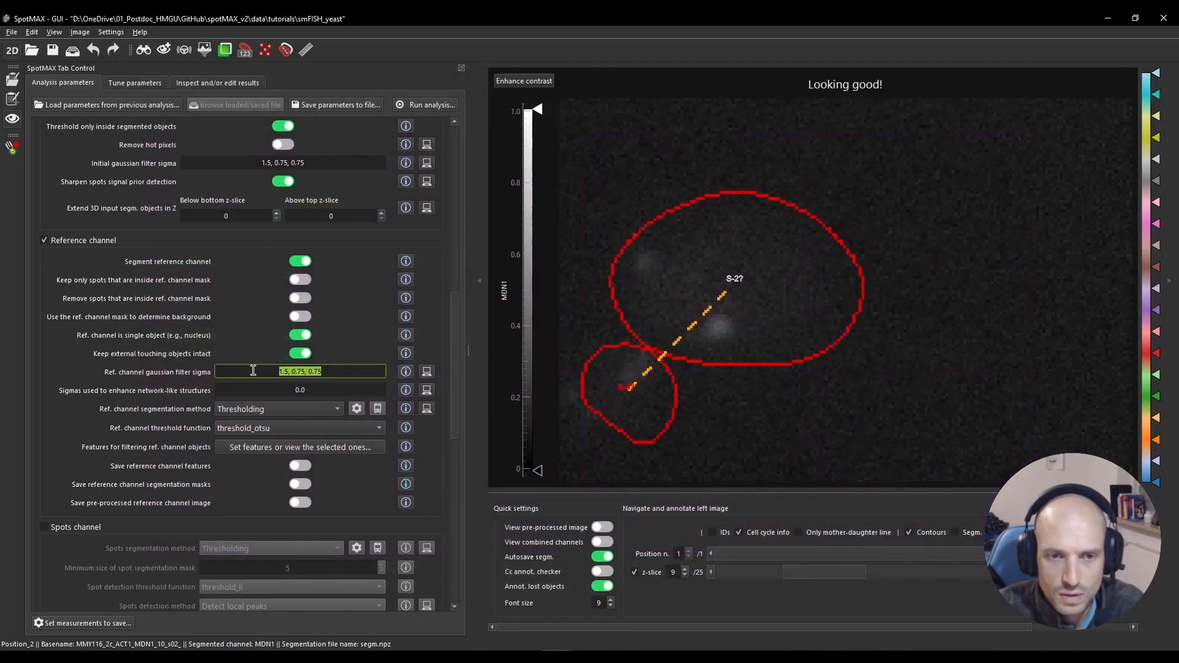
{"action": "type", "text": "3."}
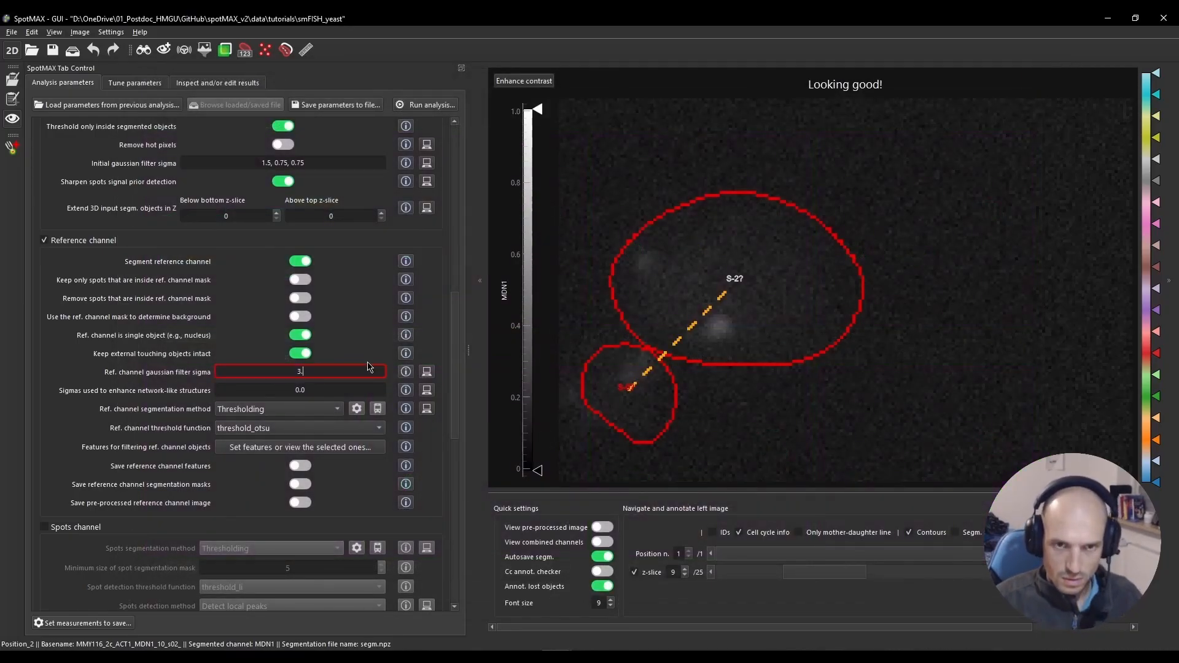
{"action": "type", "text": "0,"}
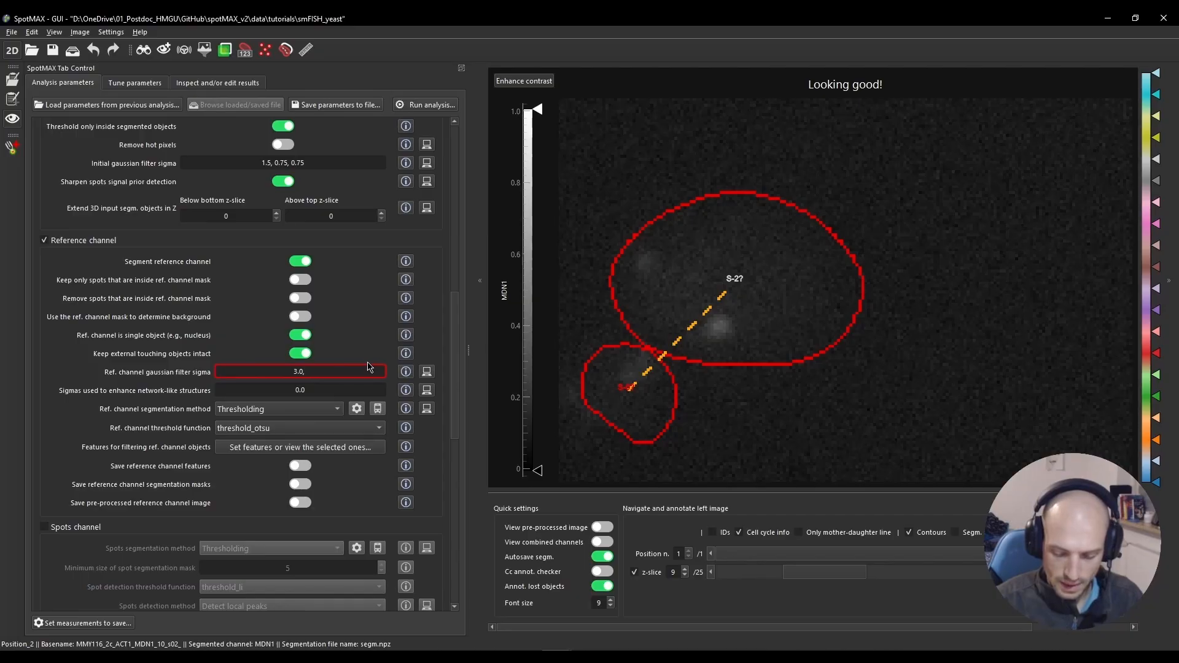
{"action": "type", "text": " 1.5, 1.5"}
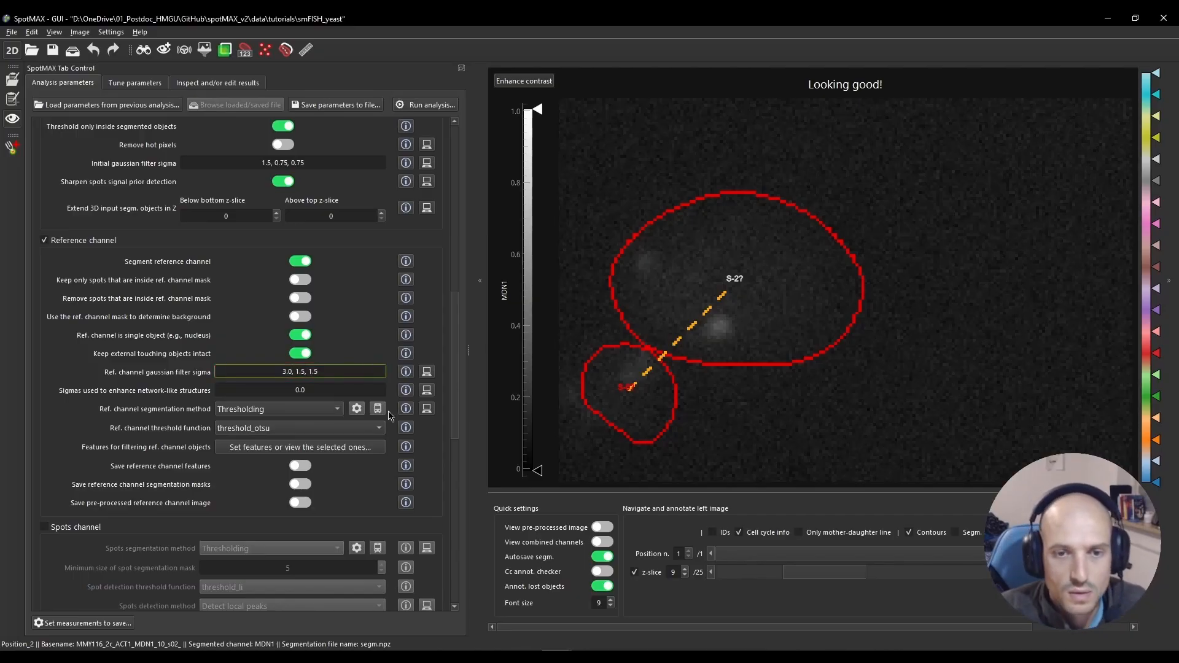
Preview the reference channel segmentation with the stronger smoothing and compare the threshold results across the z-slices.
{"action": "left_click", "coordinate": [425, 409]}
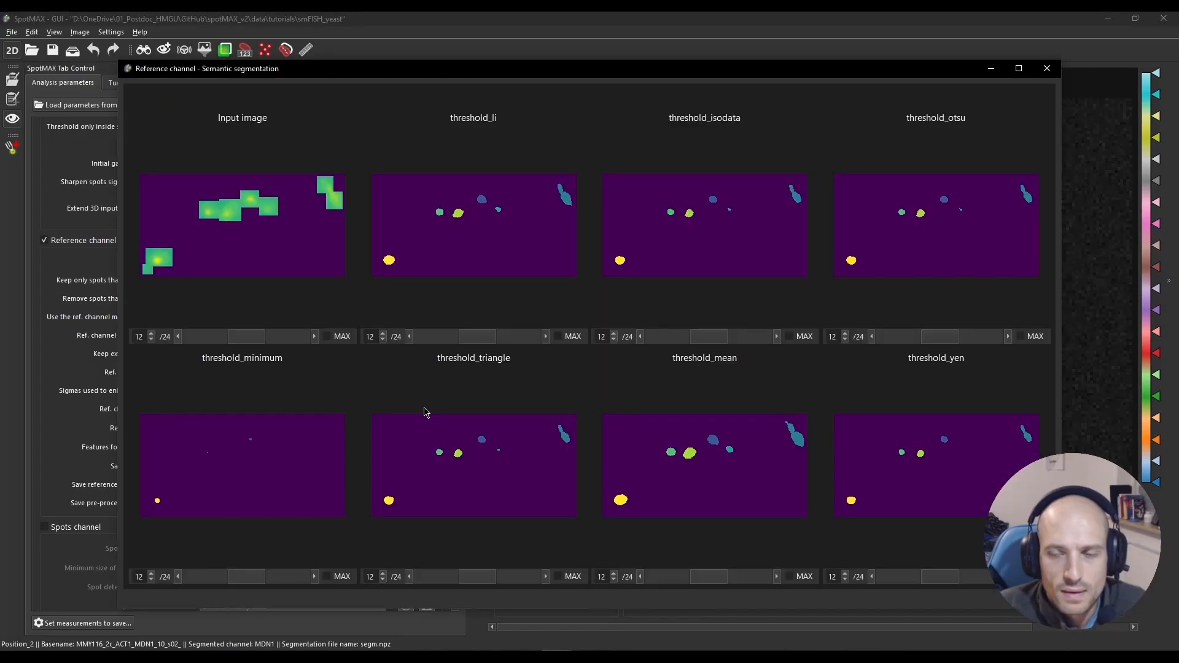
{"action": "left_click_drag", "start_coordinate": [258, 338], "coordinate": [307, 345]}
{"action": "scroll", "coordinate": [264, 231], "scroll_direction": "up", "scroll_amount": 4}
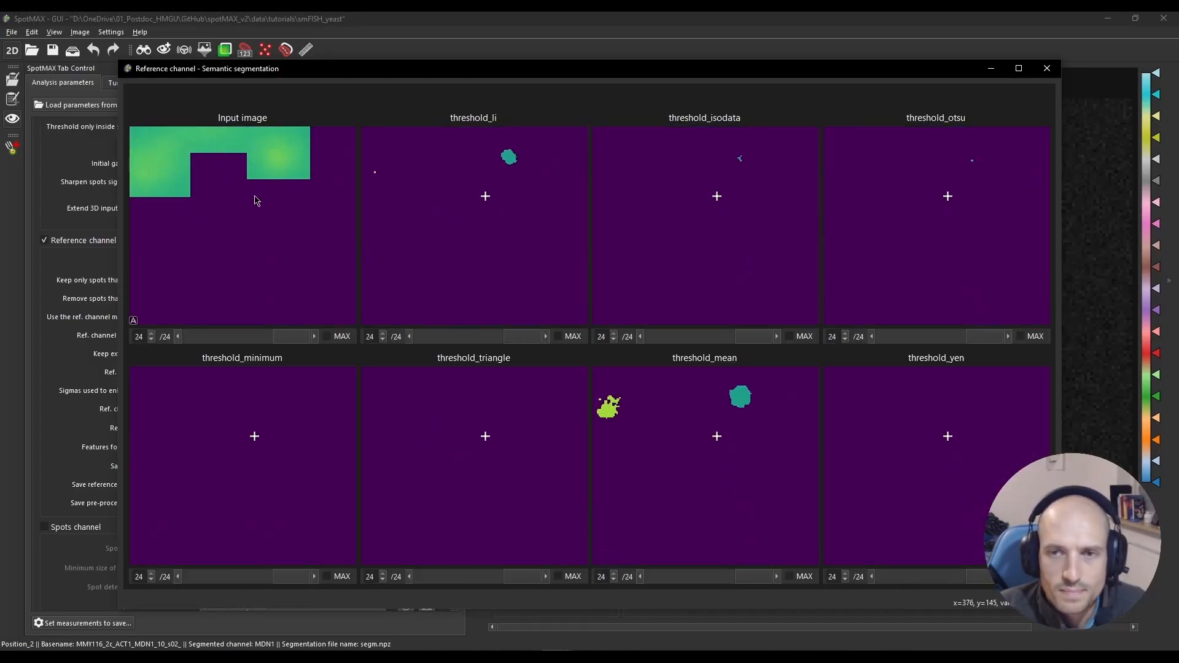
{"action": "left_click_drag", "start_coordinate": [256, 199], "coordinate": [269, 284]}
{"action": "left_click_drag", "start_coordinate": [305, 338], "coordinate": [260, 344]}
{"action": "scroll", "coordinate": [258, 285], "scroll_direction": "down", "scroll_amount": 4}
{"action": "scroll", "coordinate": [335, 251], "scroll_direction": "up", "scroll_amount": 2}
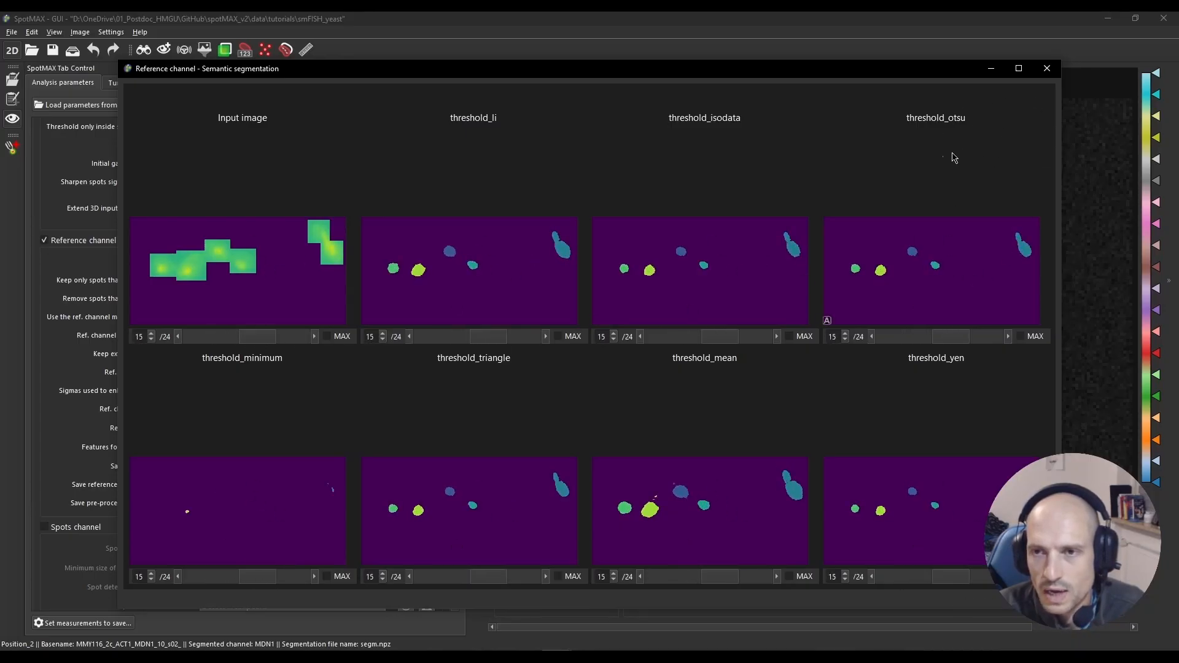
{"action": "left_click", "coordinate": [1047, 68]}
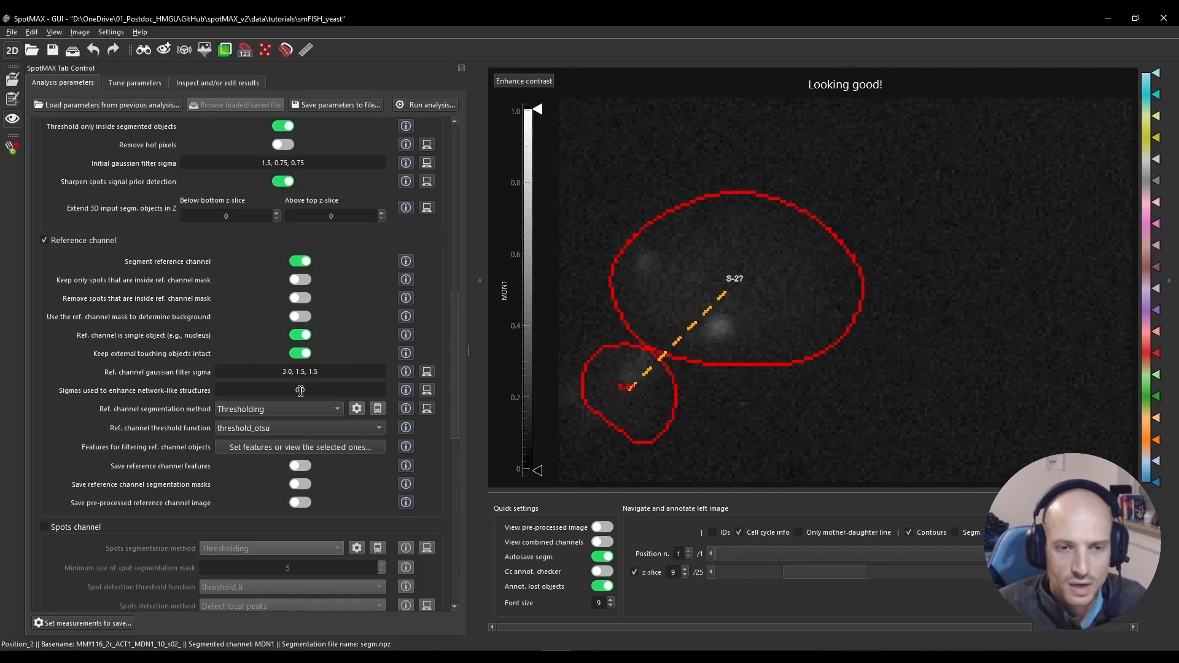
Select threshold_otsu as the reference channel threshold function.
{"action": "left_click", "coordinate": [261, 430]}
{"action": "left_click", "coordinate": [261, 431]}
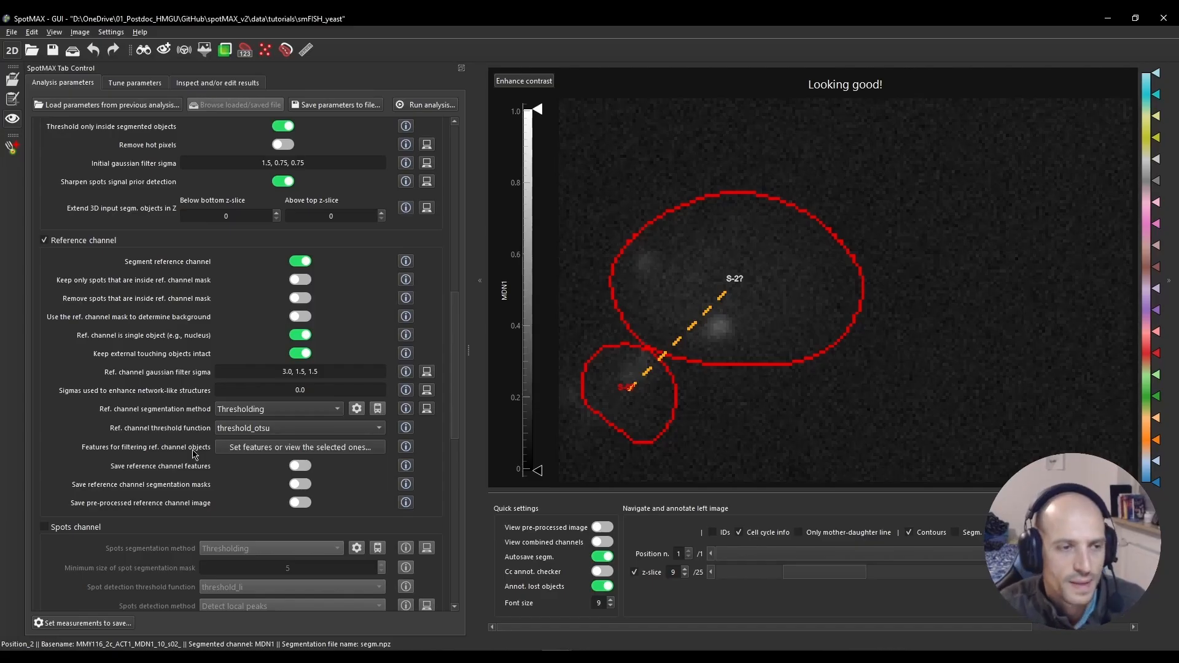
Open the feature selection for filtering reference channel objects and examine the whole-object background, region and morphological metrics.
{"action": "left_click", "coordinate": [251, 453]}
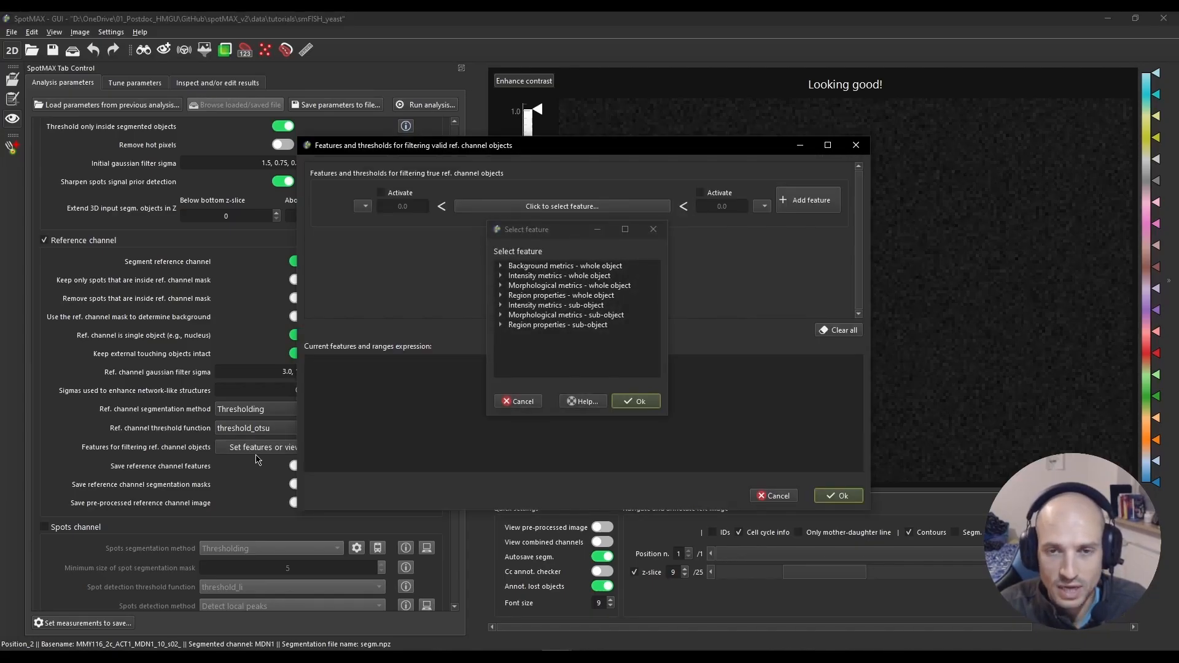
{"action": "left_click", "coordinate": [566, 229]}
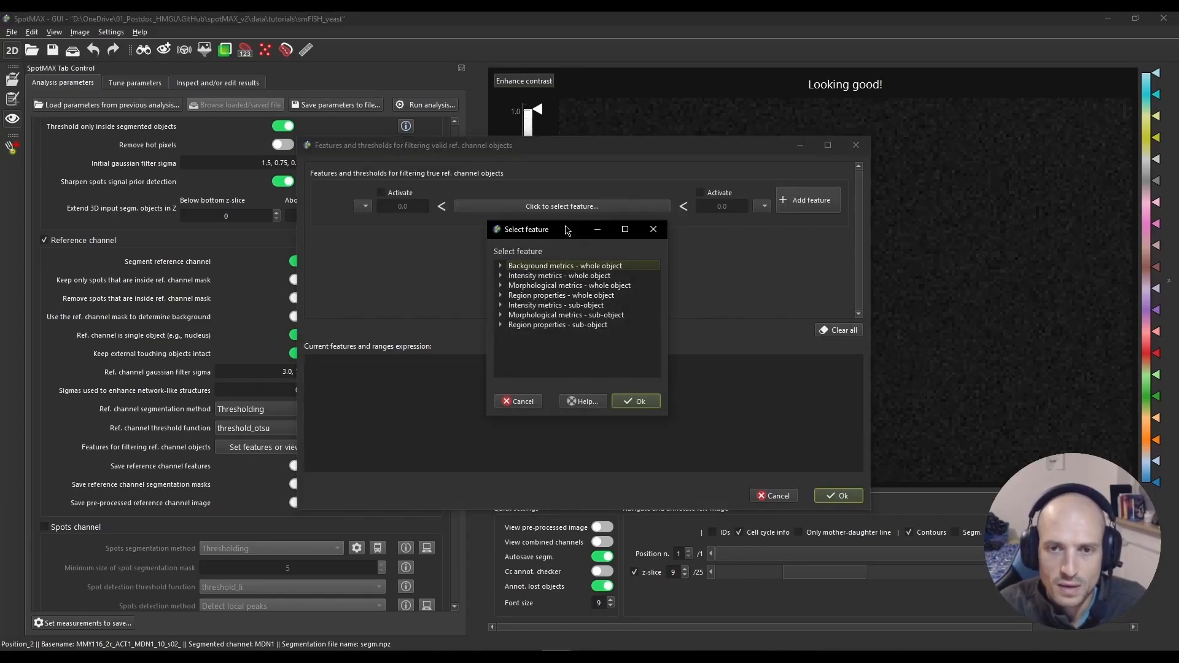
{"action": "left_click", "coordinate": [500, 266]}
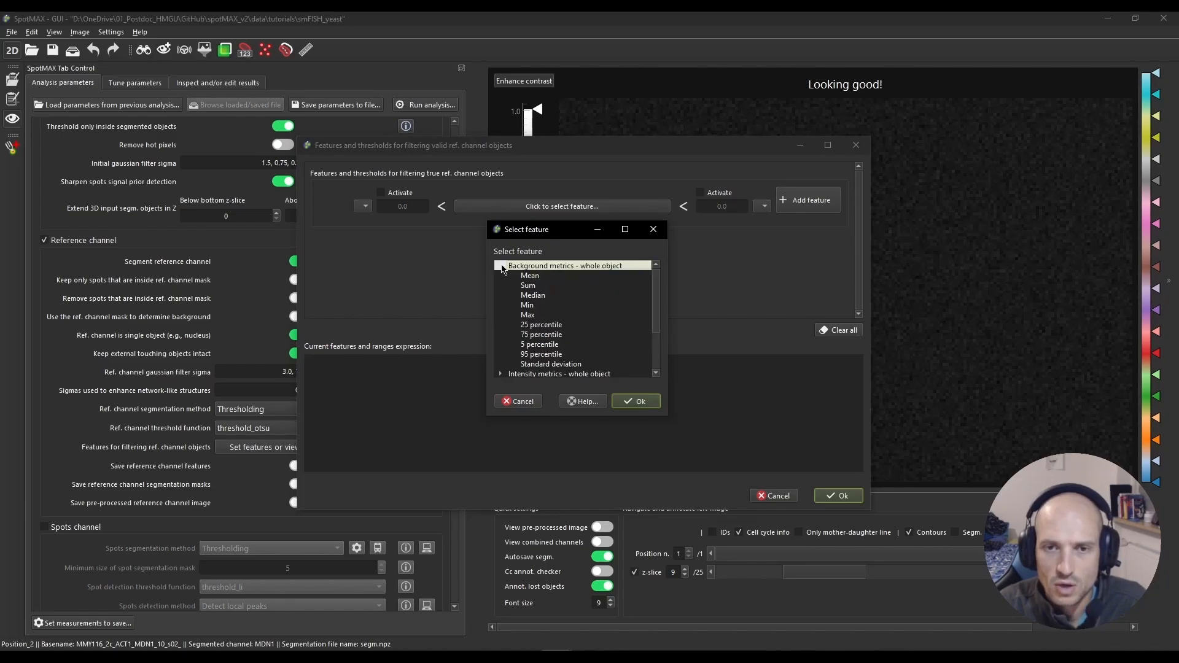
{"action": "left_click", "coordinate": [500, 266]}
{"action": "left_click", "coordinate": [501, 296]}
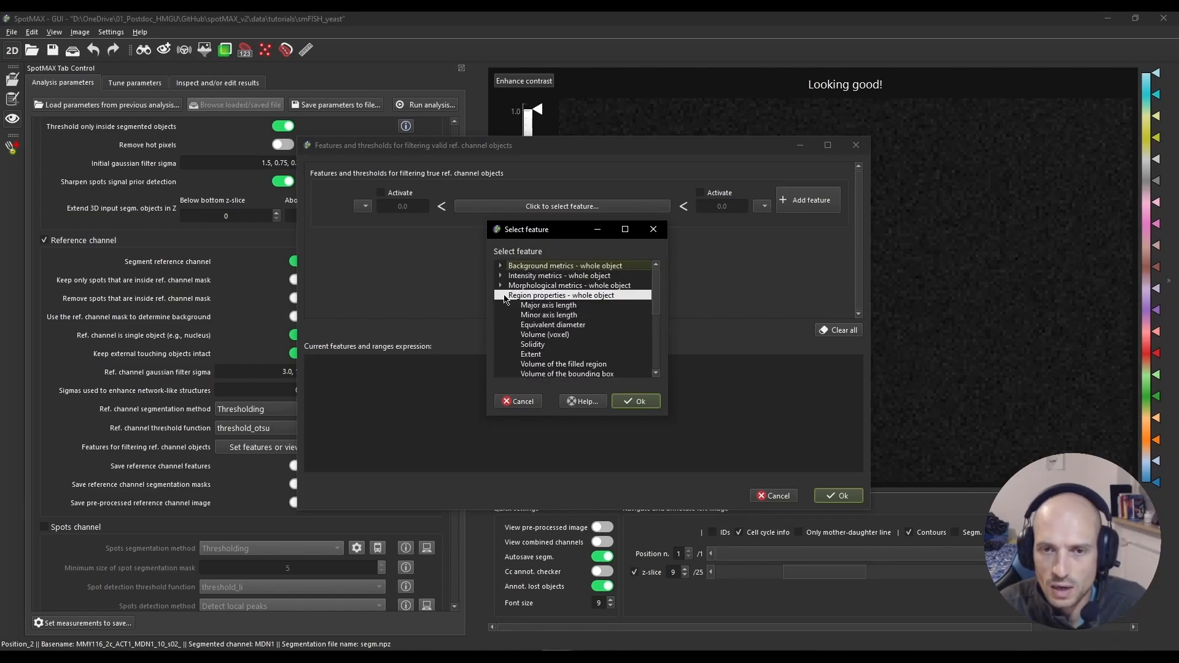
{"action": "left_click", "coordinate": [501, 296]}
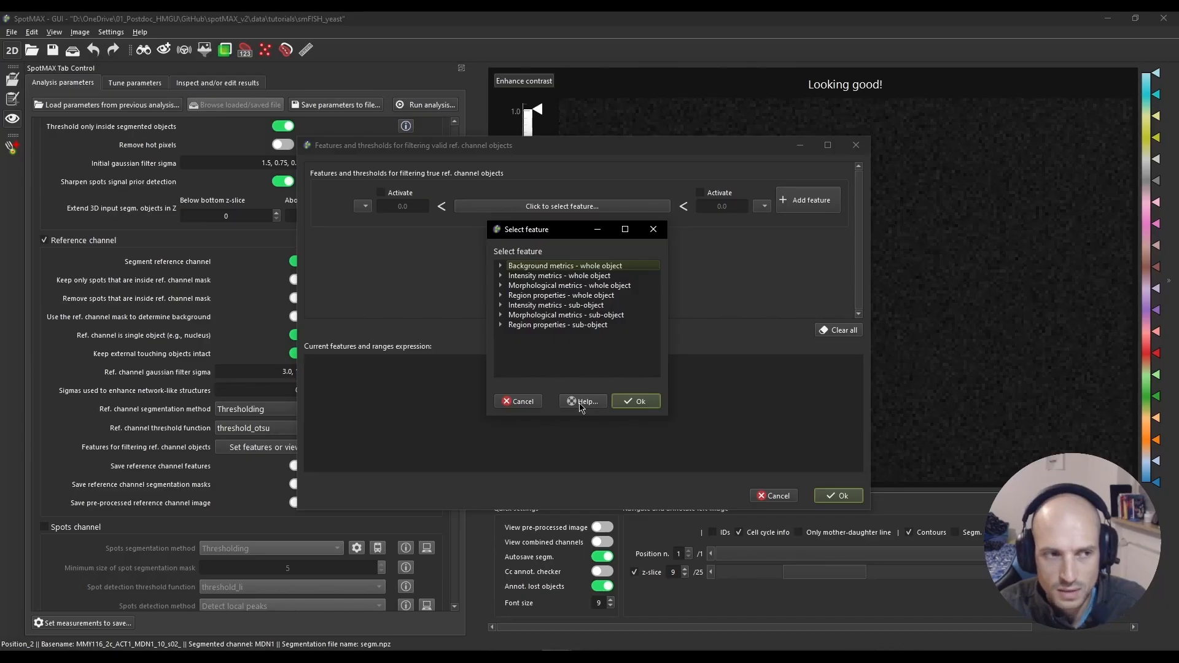
{"action": "left_click", "coordinate": [501, 286]}
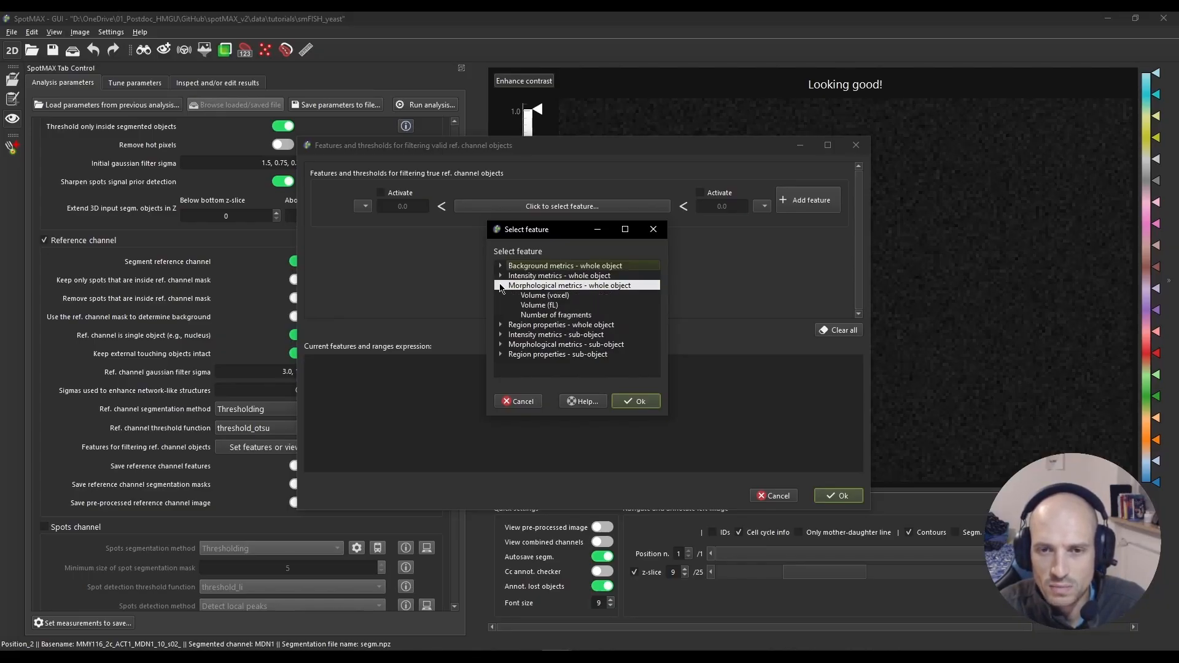
{"action": "left_click", "coordinate": [540, 296]}
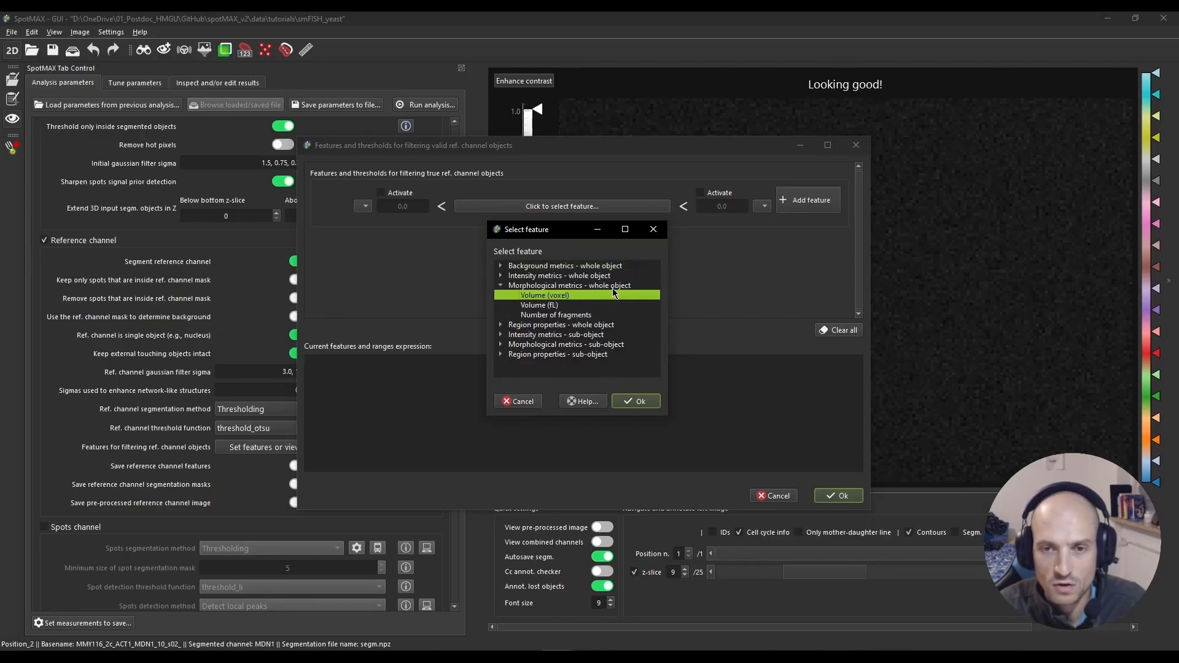
{"action": "left_click", "coordinate": [500, 285]}
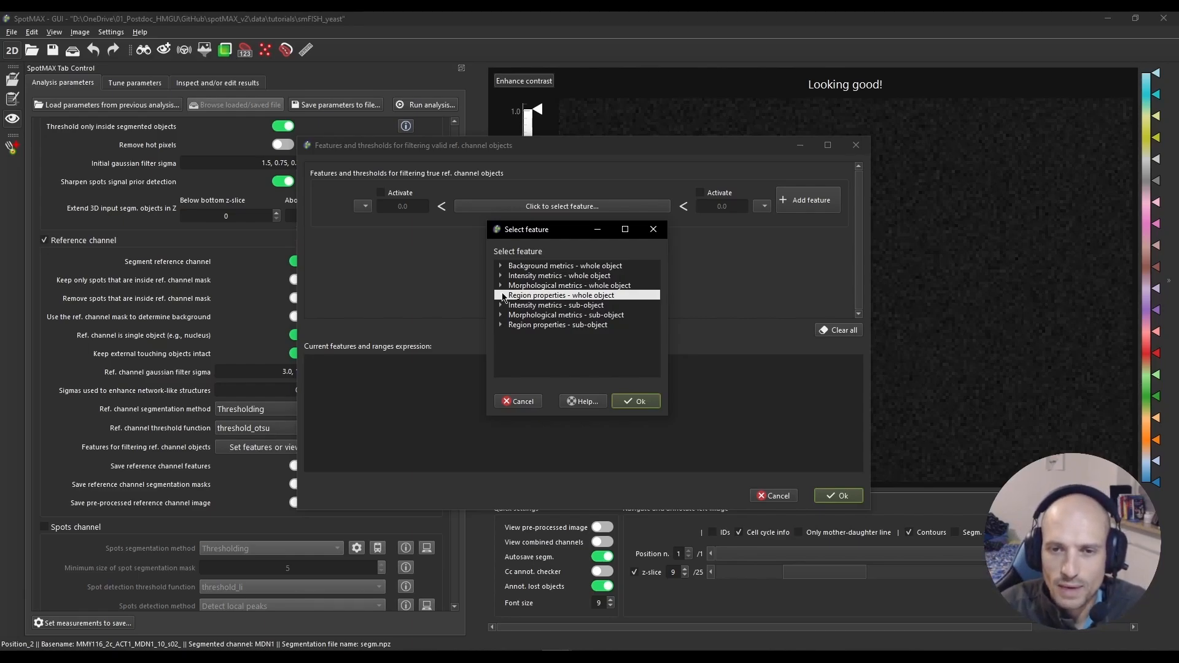
Filter reference channel objects by the sub-object morphological metric Volume (voxel), with the lower limit activated and set to 50.
{"action": "left_click", "coordinate": [502, 315]}
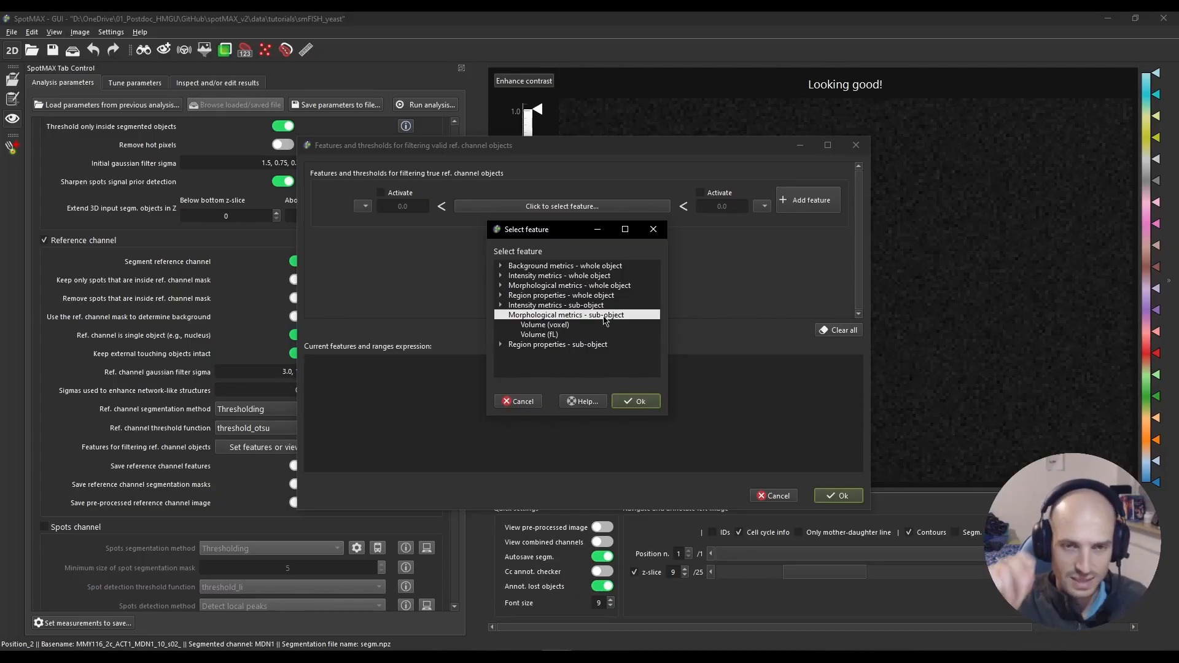
{"action": "left_click", "coordinate": [541, 326]}
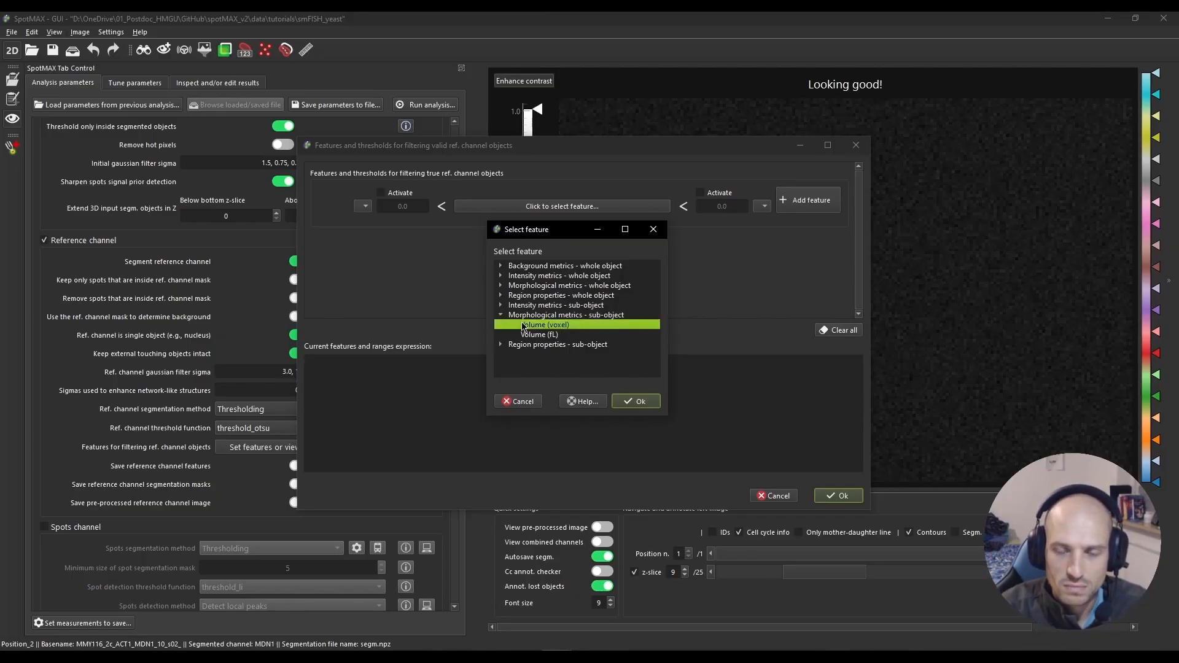
{"action": "left_click", "coordinate": [636, 403]}
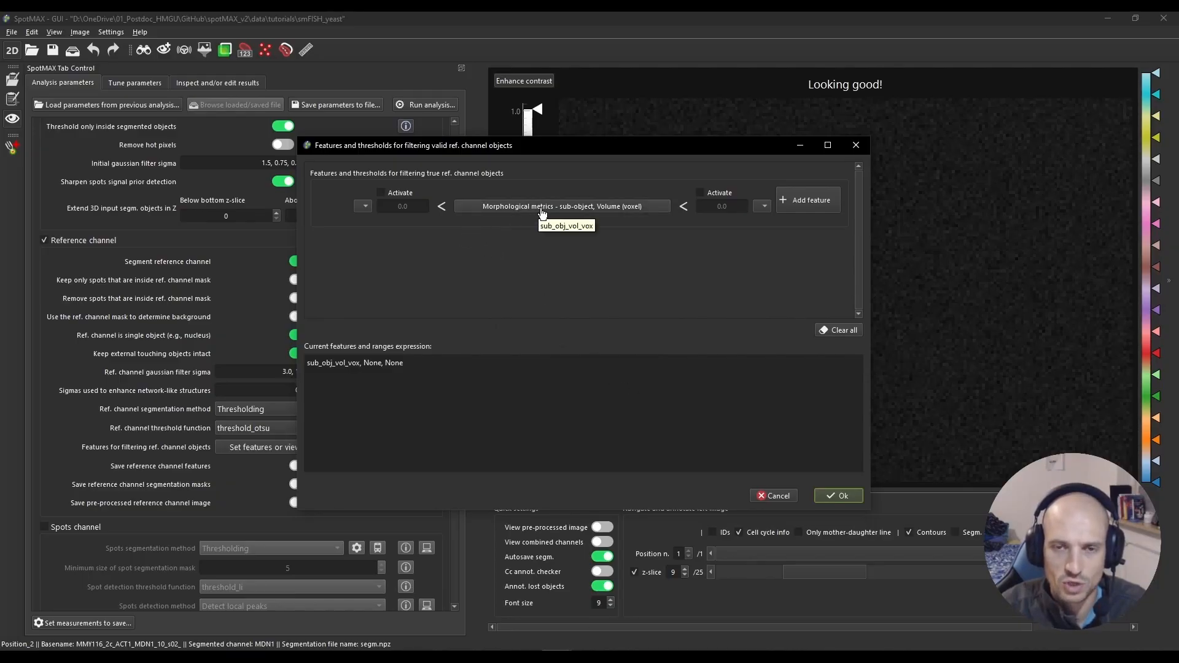
{"action": "left_click", "coordinate": [381, 192]}
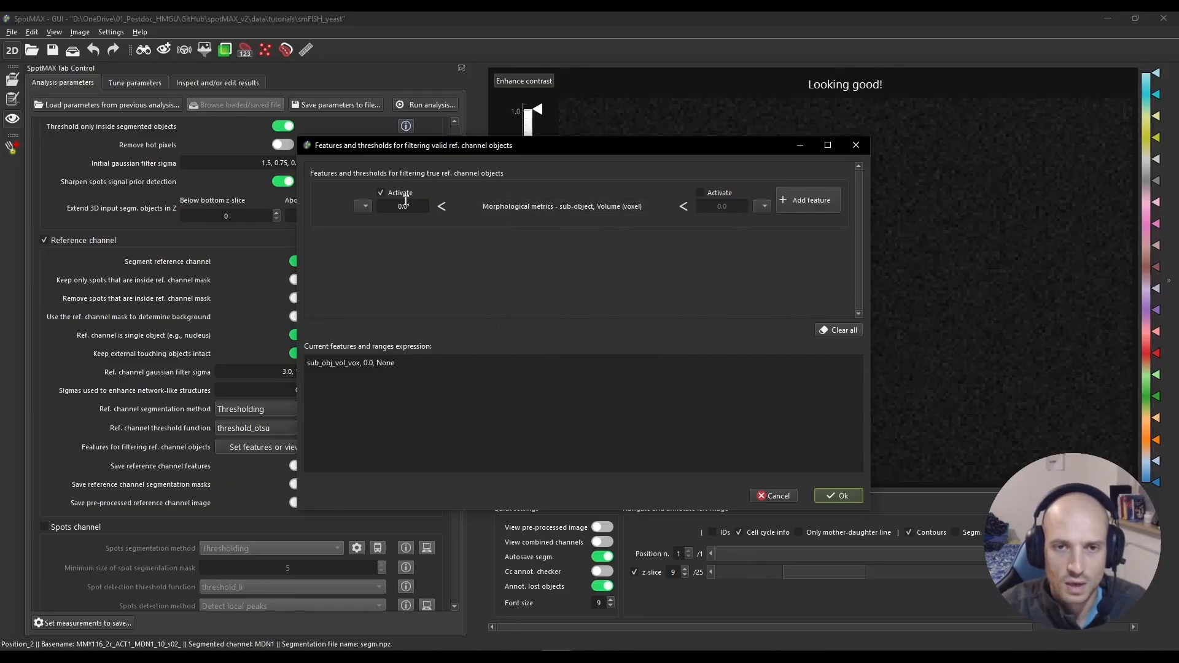
{"action": "left_click_drag", "start_coordinate": [407, 207], "coordinate": [377, 204]}
{"action": "type", "text": "50"}
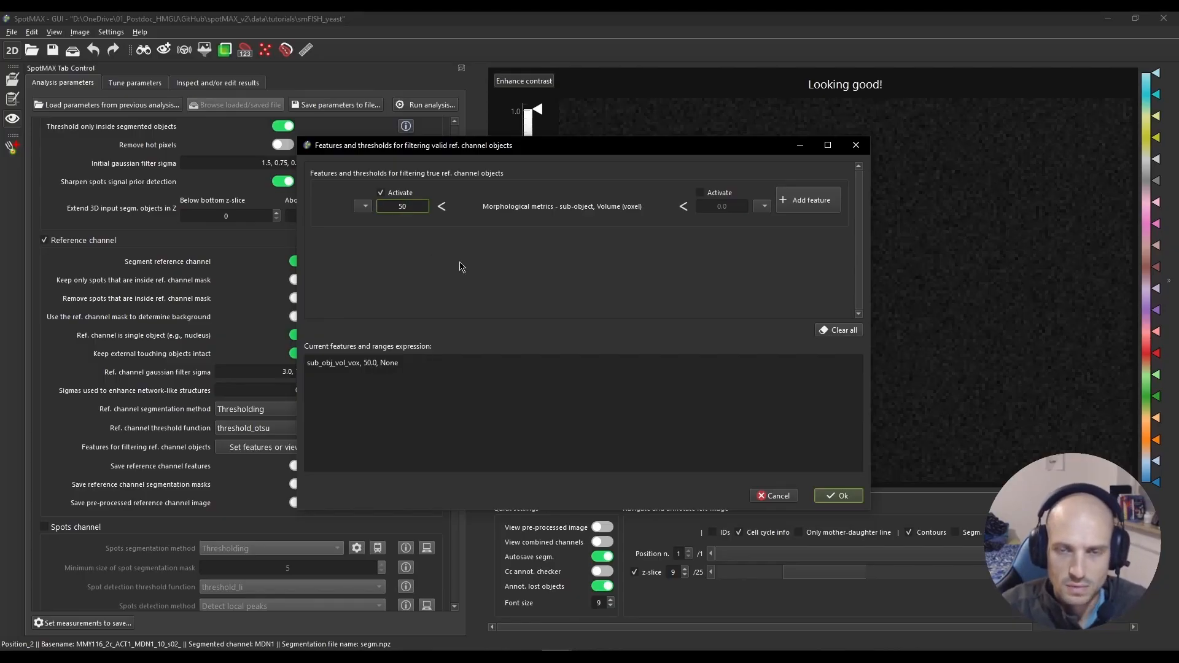
{"action": "left_click", "coordinate": [522, 289]}
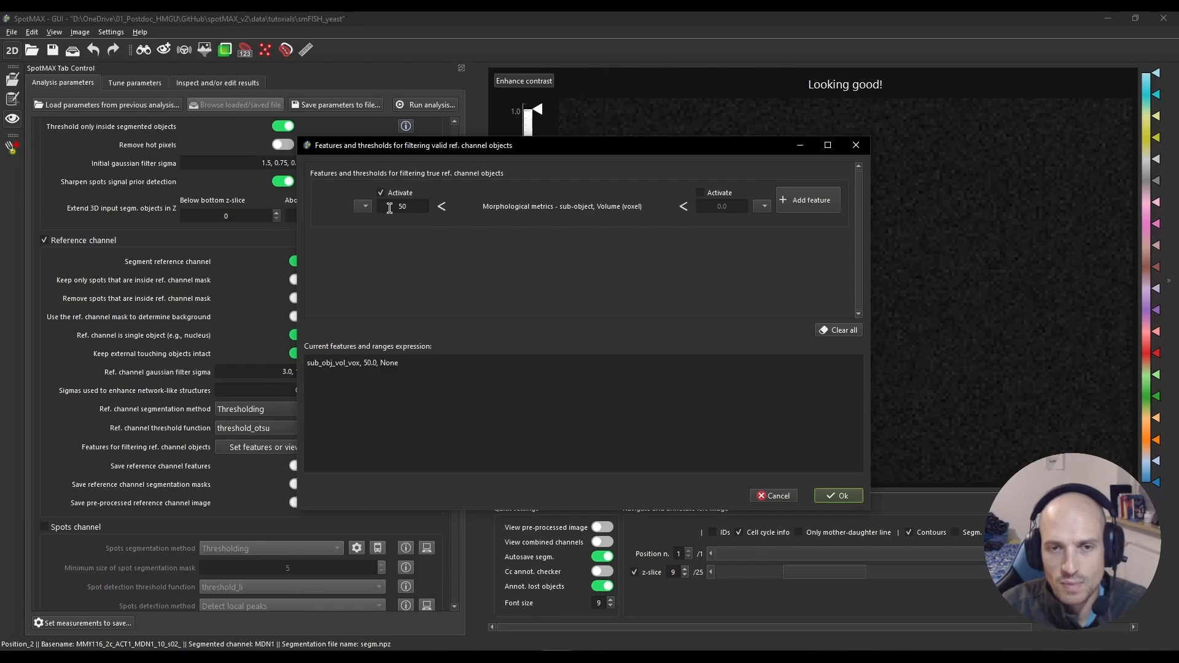
Add a second, empty feature condition below the sub-object volume filter.
{"action": "left_click", "coordinate": [626, 209]}
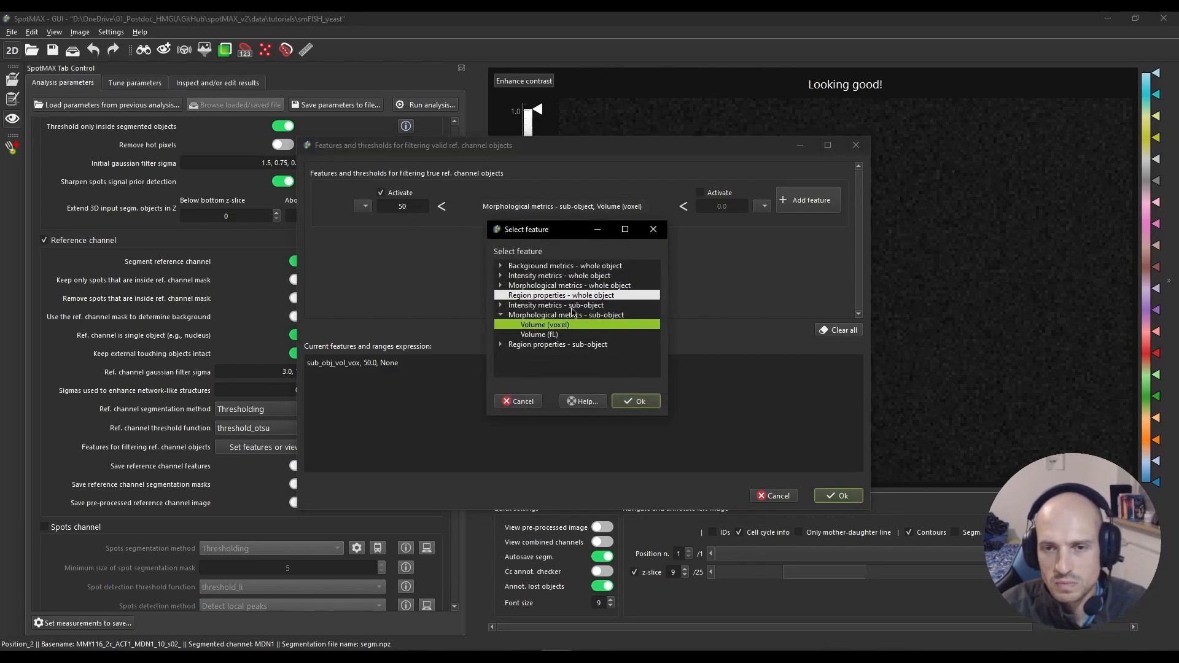
{"action": "left_click", "coordinate": [653, 229]}
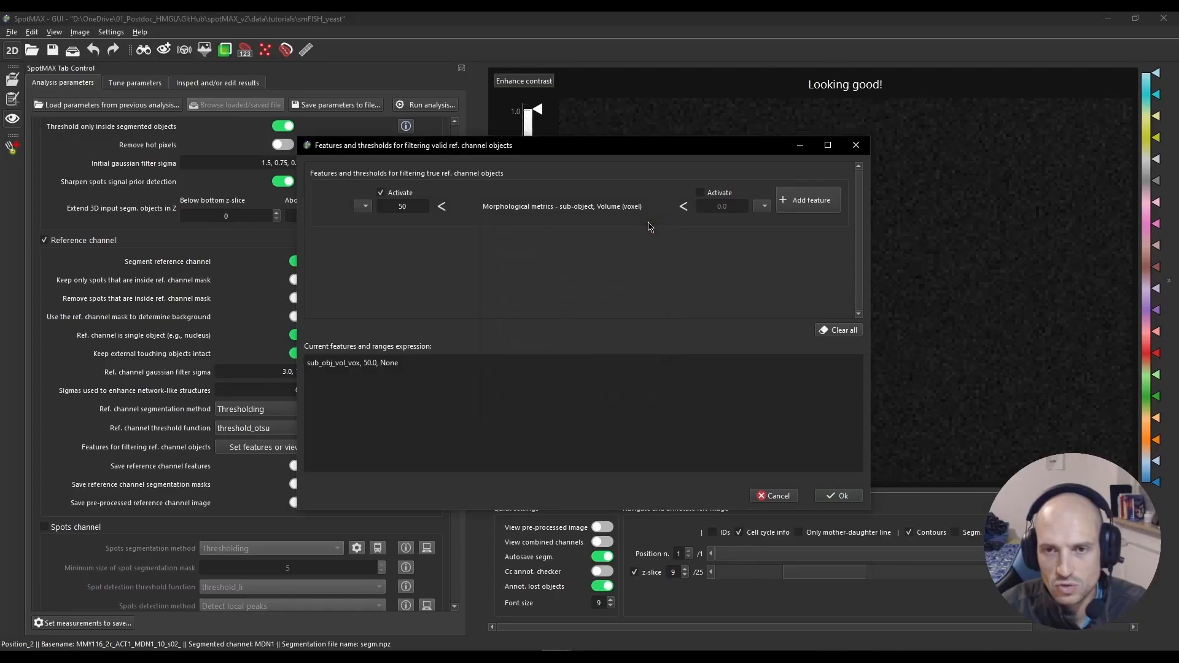
{"action": "left_click", "coordinate": [800, 212]}
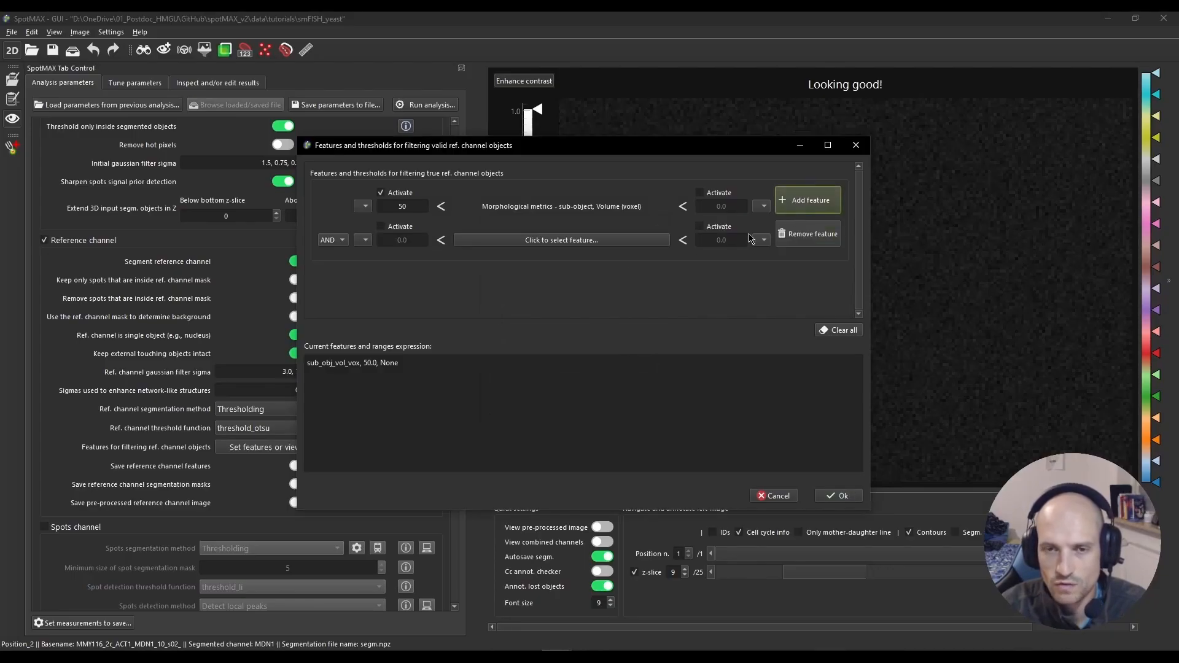
Define the second filter condition as the sub-object intensity metric Mean, with its lower limit activated and set to 0.2.
{"action": "left_click", "coordinate": [648, 240]}
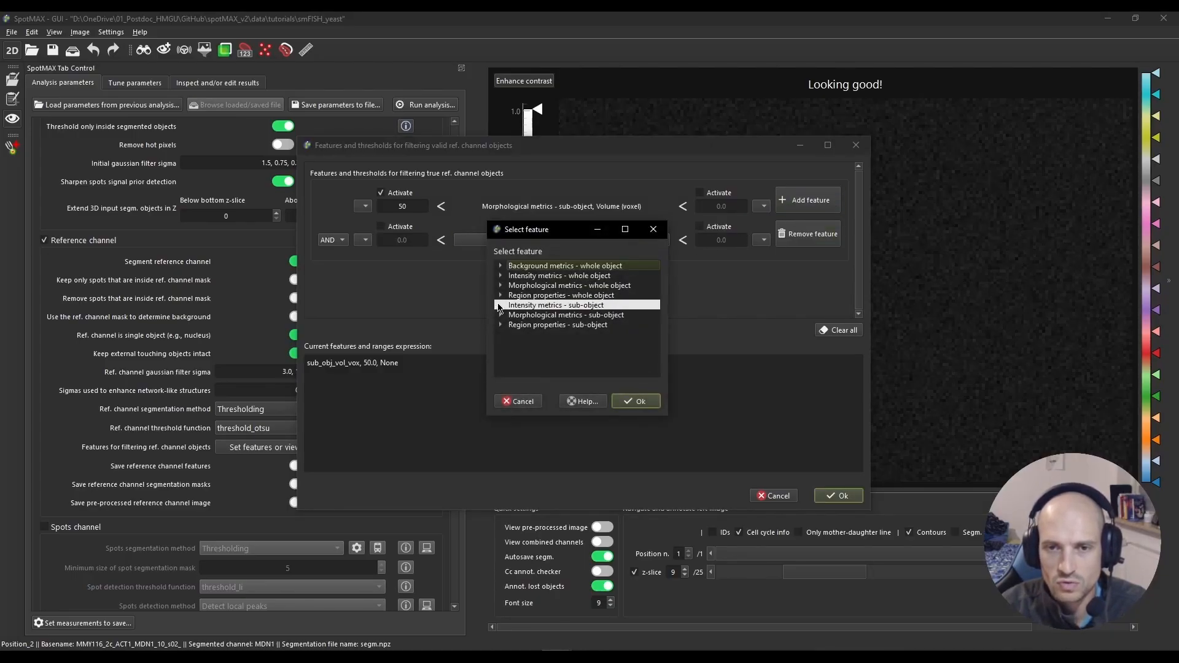
{"action": "left_click", "coordinate": [500, 305]}
{"action": "left_click", "coordinate": [528, 314]}
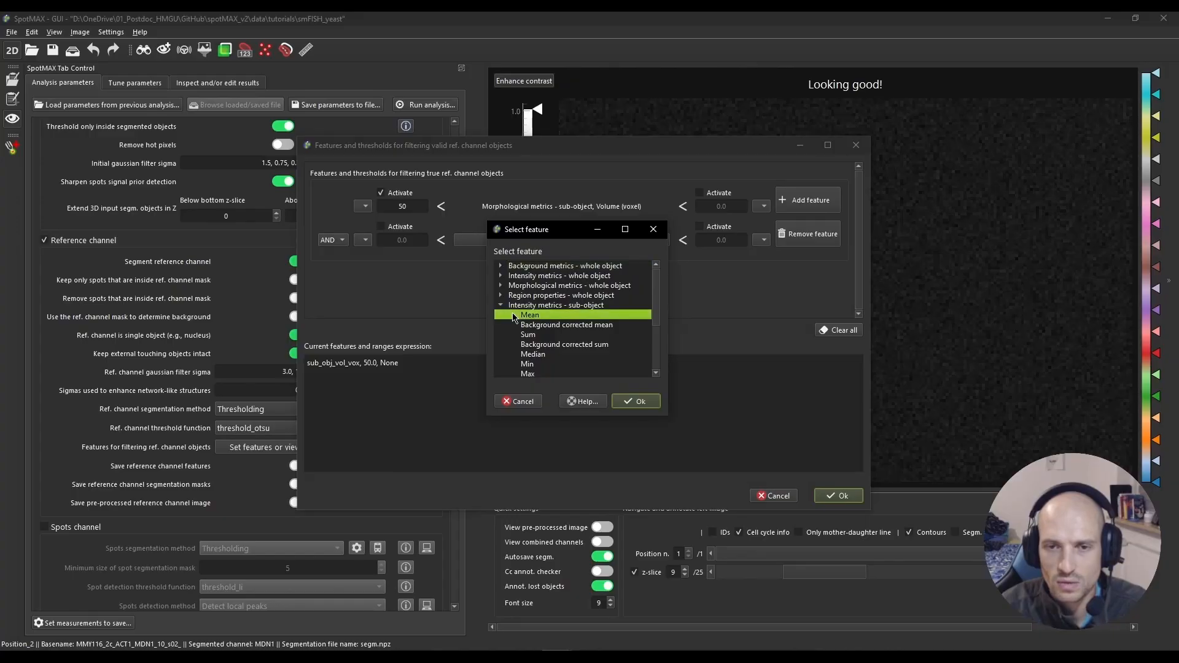
{"action": "left_click", "coordinate": [635, 400]}
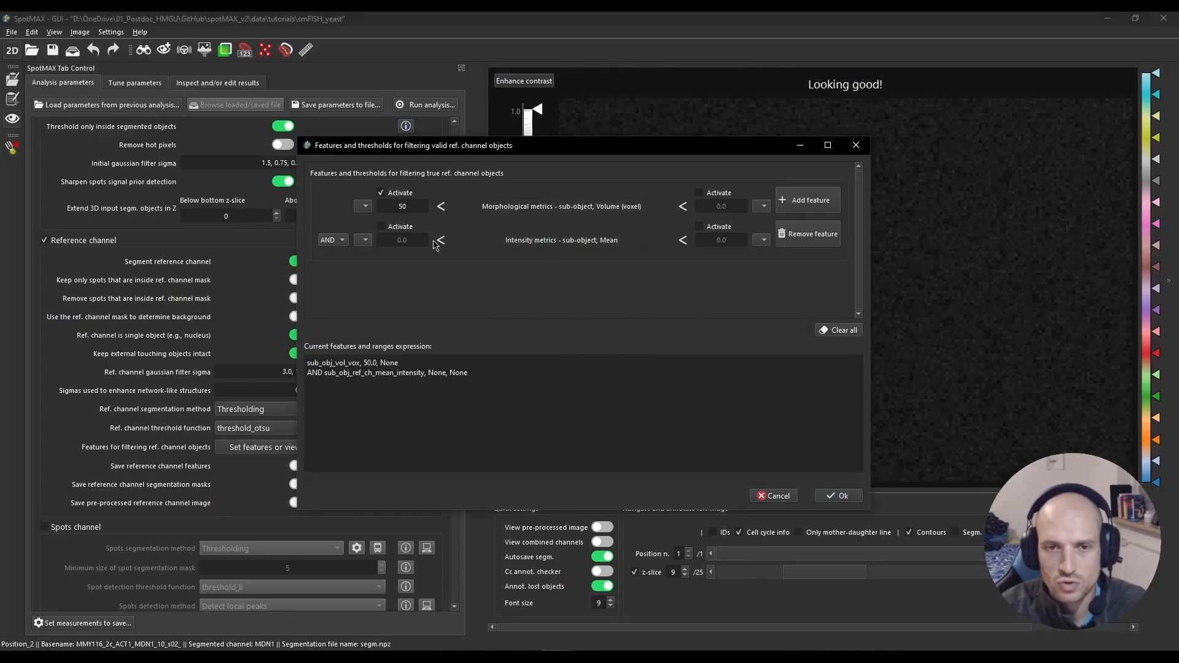
{"action": "left_click", "coordinate": [395, 231]}
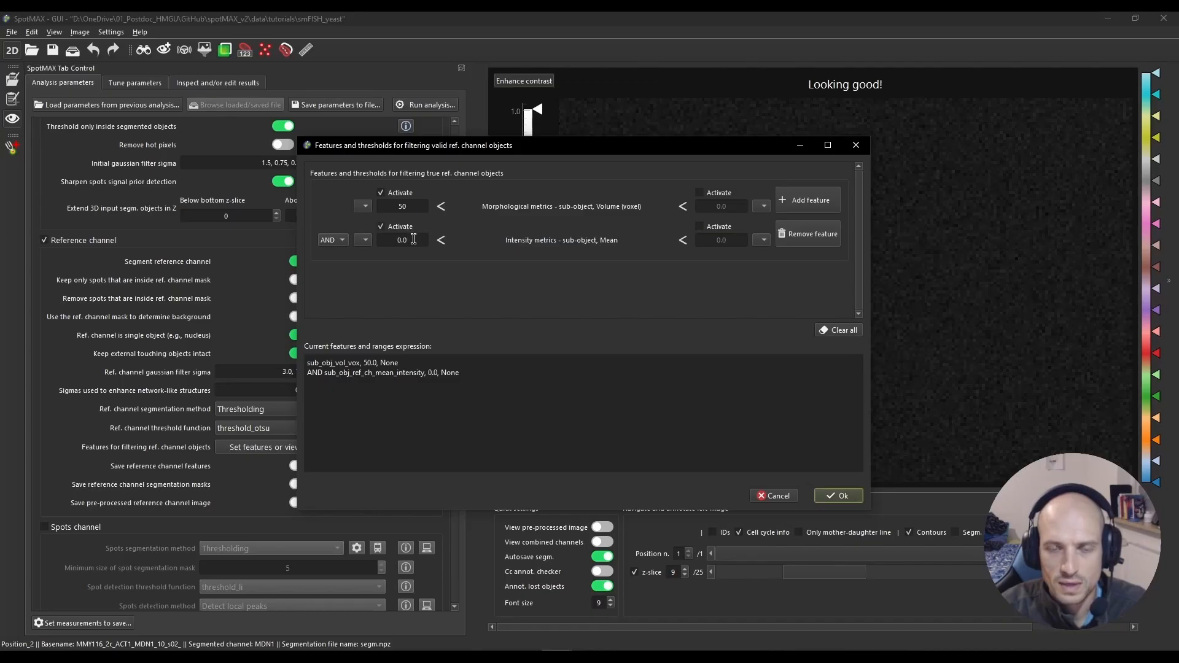
{"action": "type", "text": "20"}
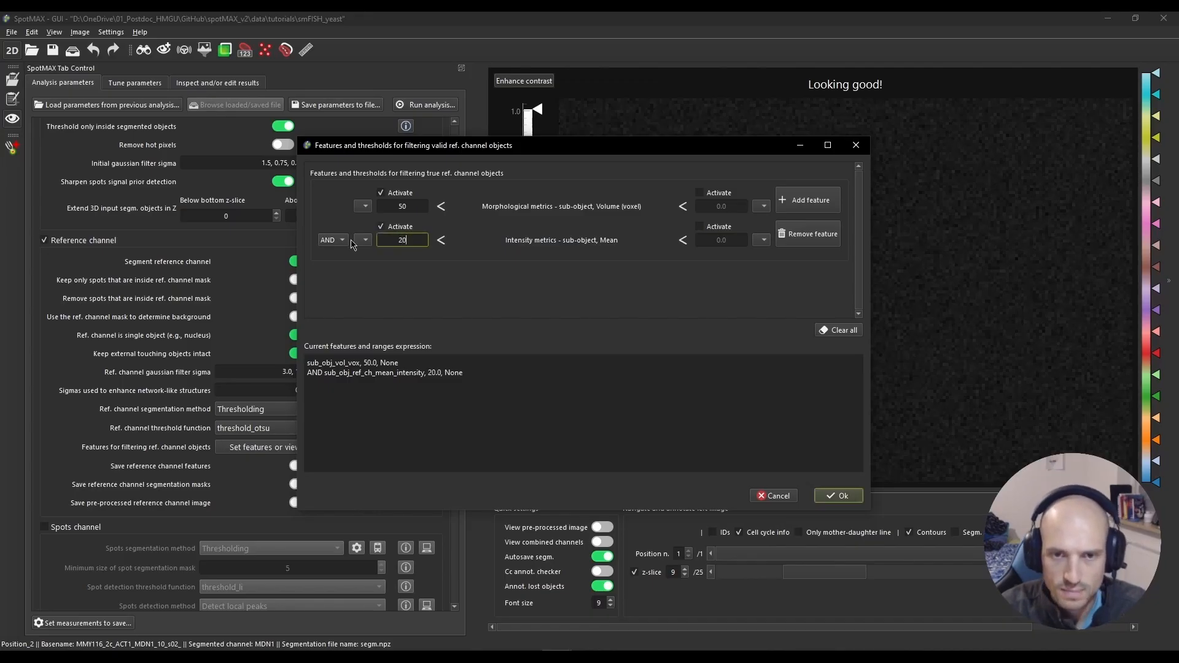
{"action": "left_click_drag", "start_coordinate": [413, 237], "coordinate": [395, 238]}
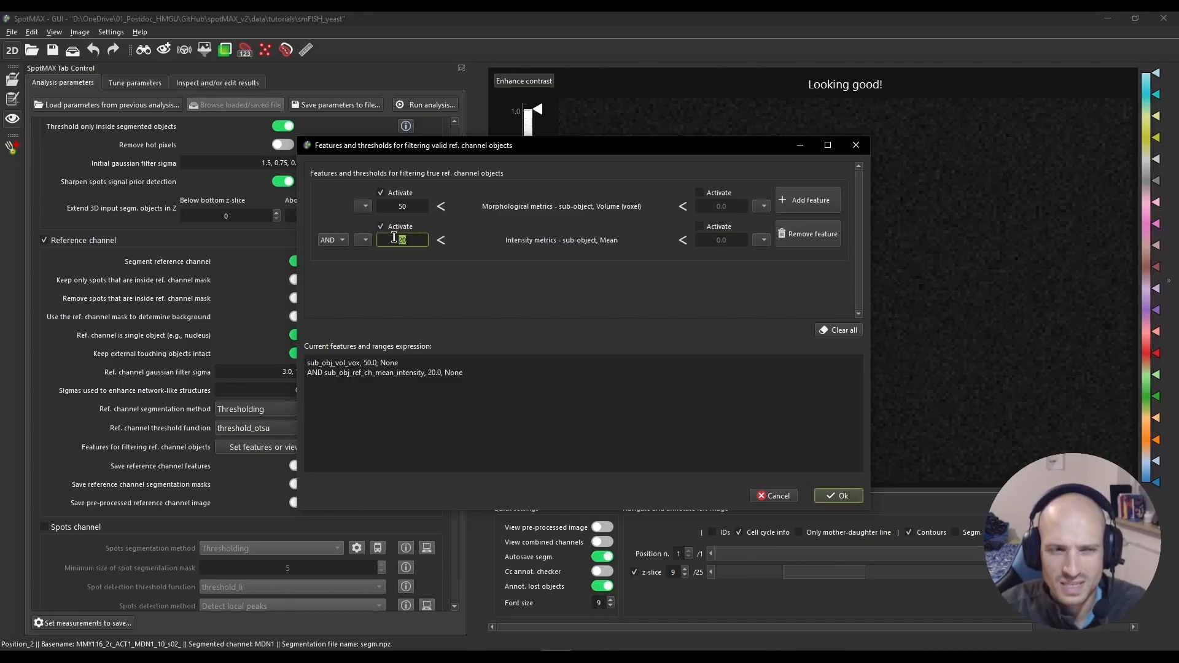
{"action": "type", "text": "0.2"}
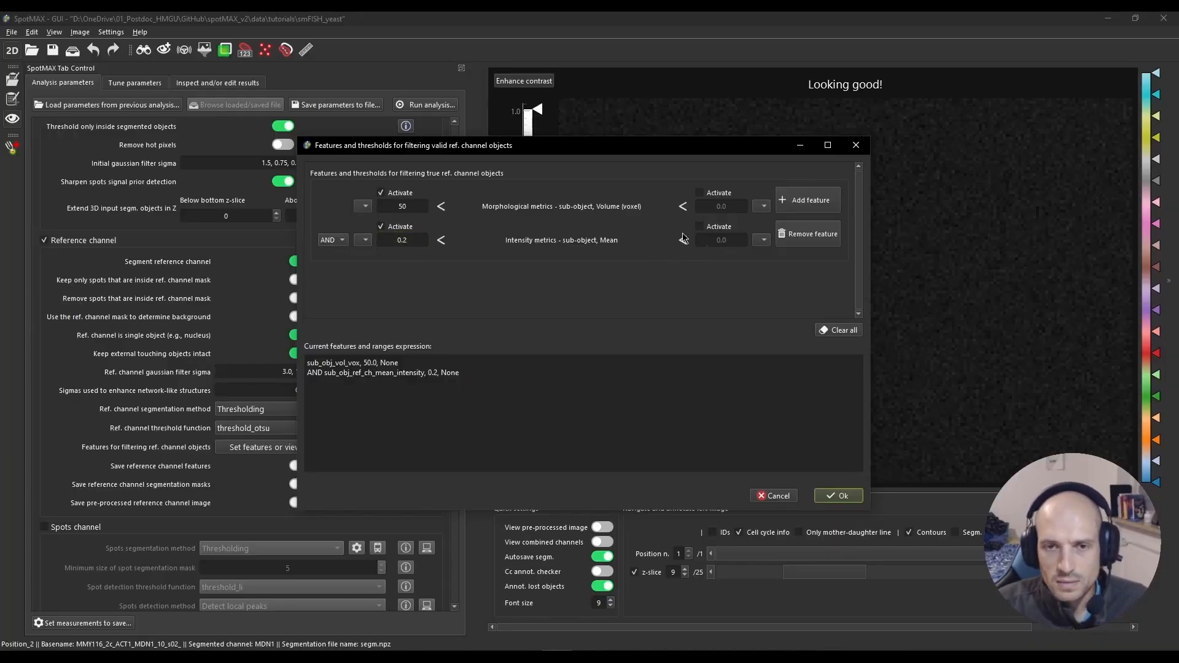
Try the OR operator between the two filter conditions, switch back to AND, and close the feature filter dialog without applying it.
{"action": "left_click", "coordinate": [339, 242]}
{"action": "left_click", "coordinate": [334, 255]}
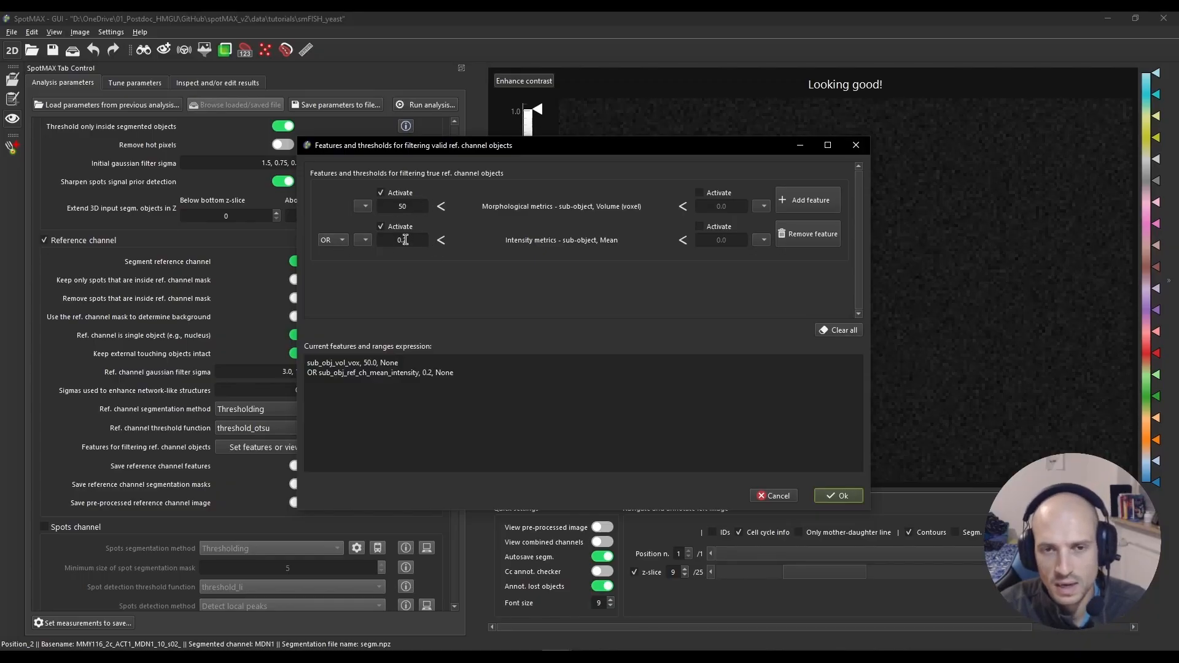
{"action": "left_click", "coordinate": [339, 243]}
{"action": "left_click", "coordinate": [330, 226]}
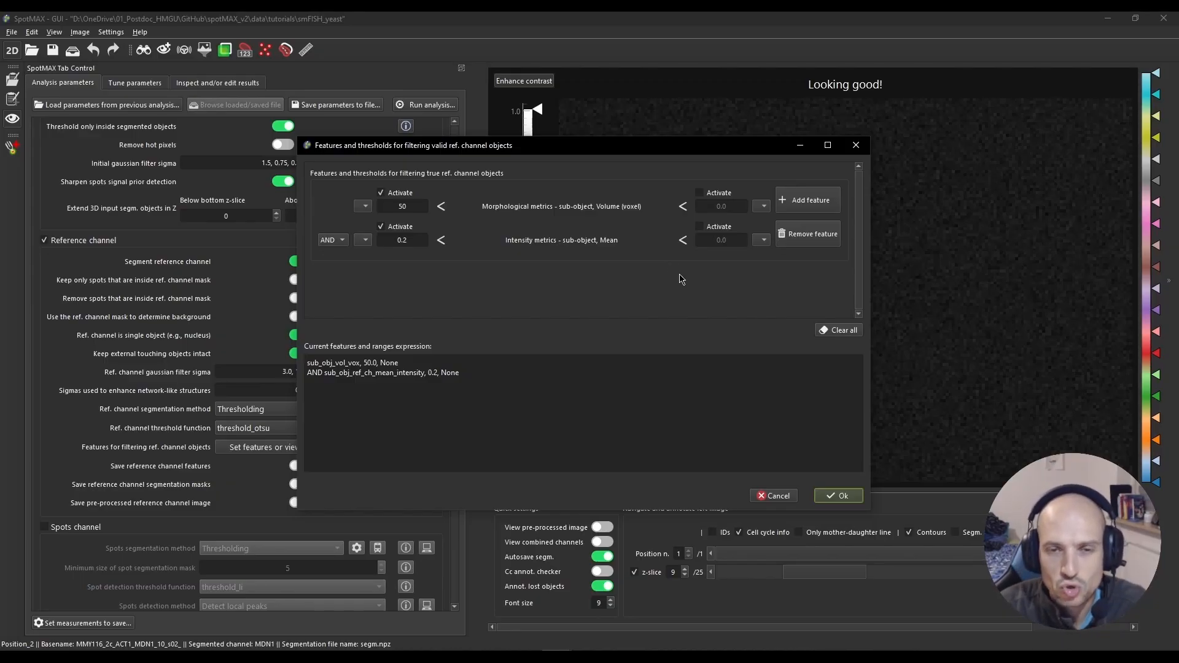
{"action": "left_click", "coordinate": [854, 147]}
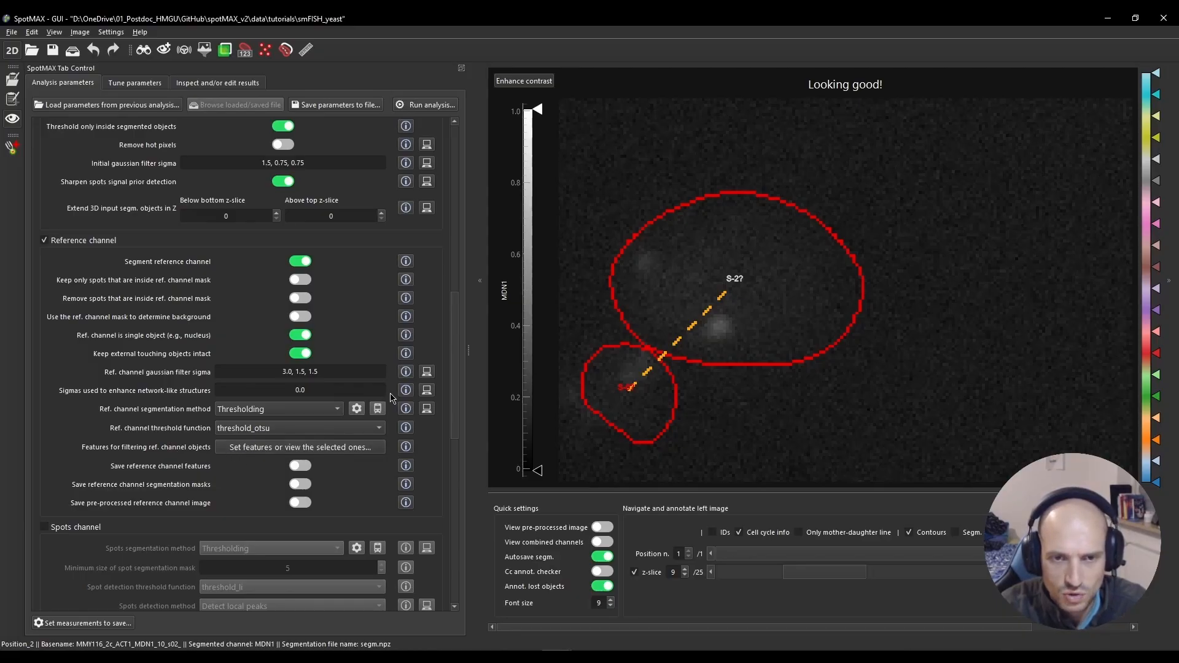
Enable saving of the reference channel features and the reference channel segmentation masks.
{"action": "scroll", "coordinate": [141, 433], "scroll_direction": "down", "scroll_amount": 1}
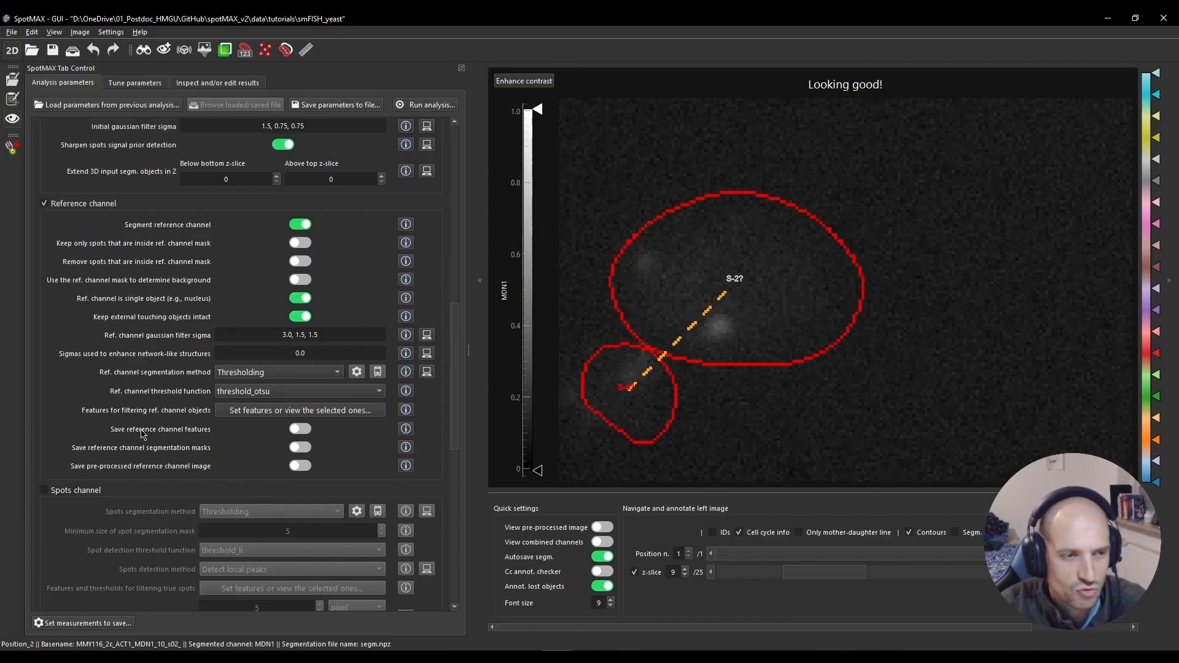
{"action": "left_click", "coordinate": [300, 428]}
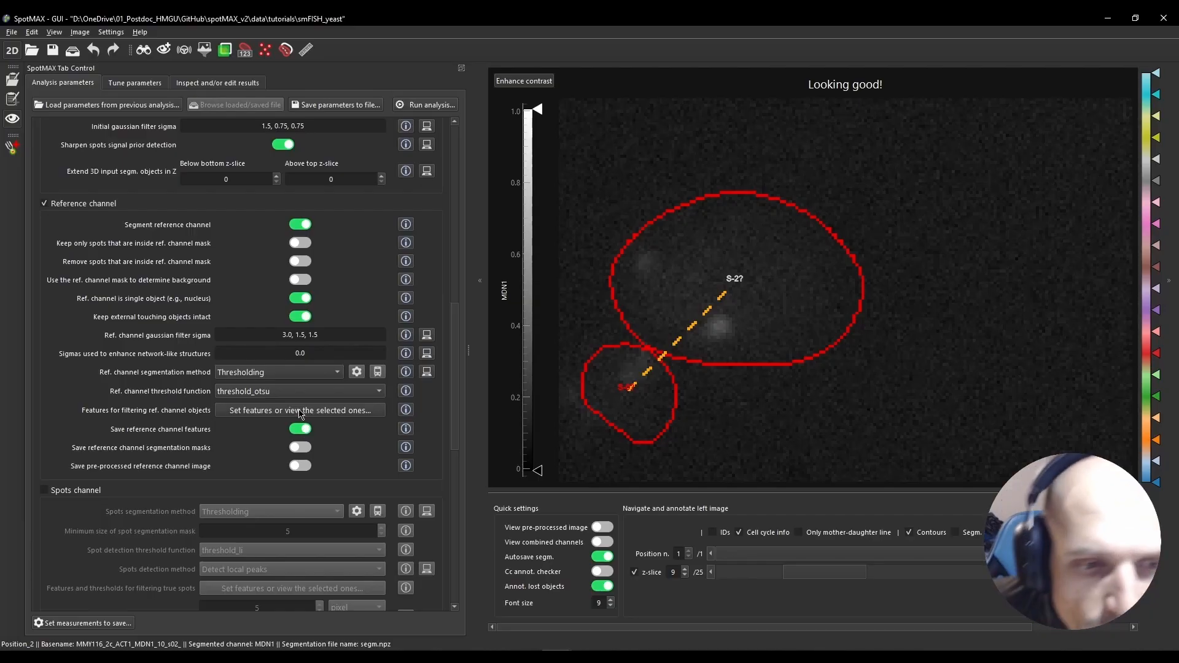
{"action": "left_click", "coordinate": [300, 450]}
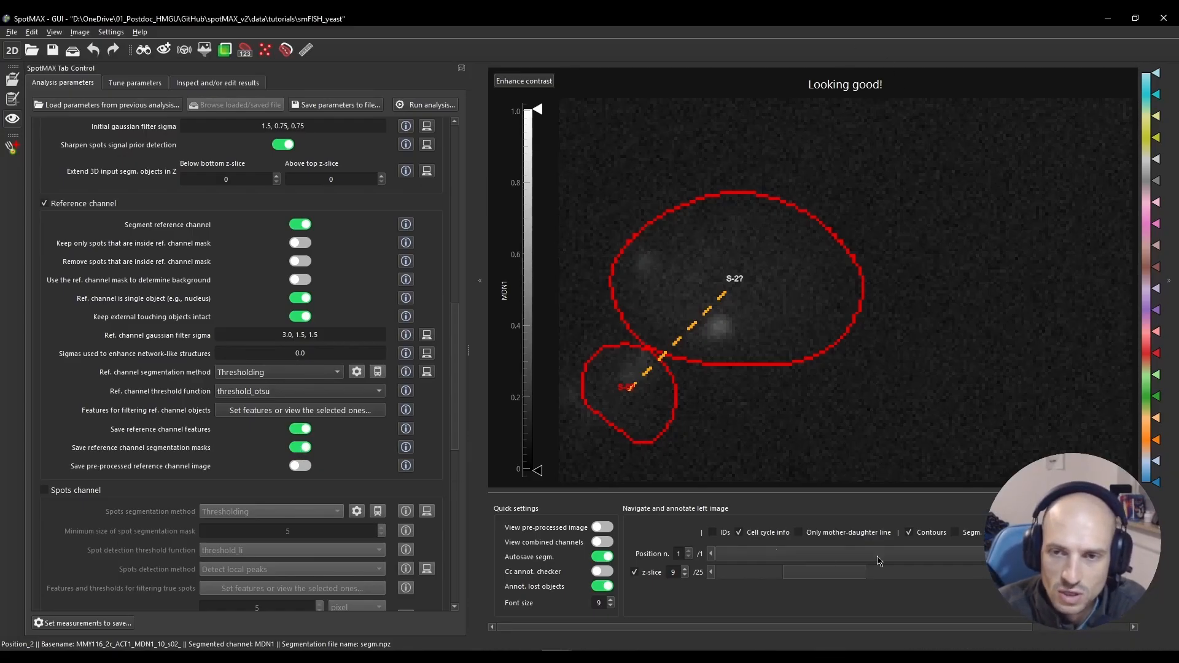
Bring up the Cell-ACDC main window to view its modules, and return to the SpotMAX window.
{"action": "left_click", "coordinate": [557, 657]}
{"action": "left_click", "coordinate": [490, 608]}
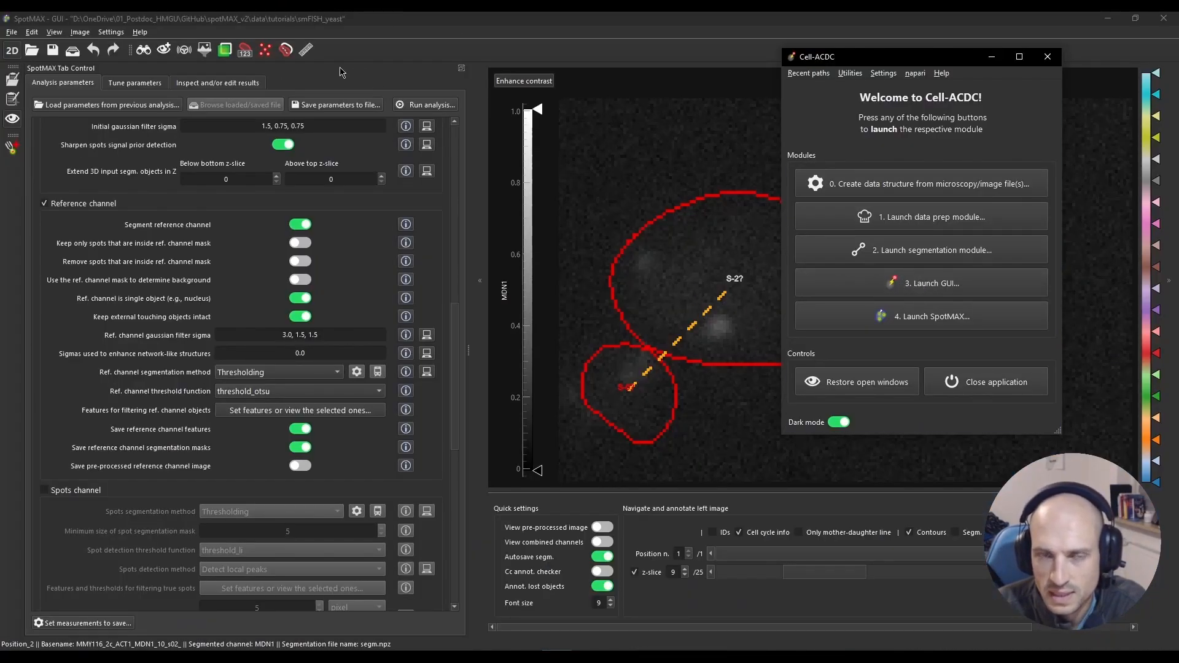
{"action": "left_click", "coordinate": [706, 17]}
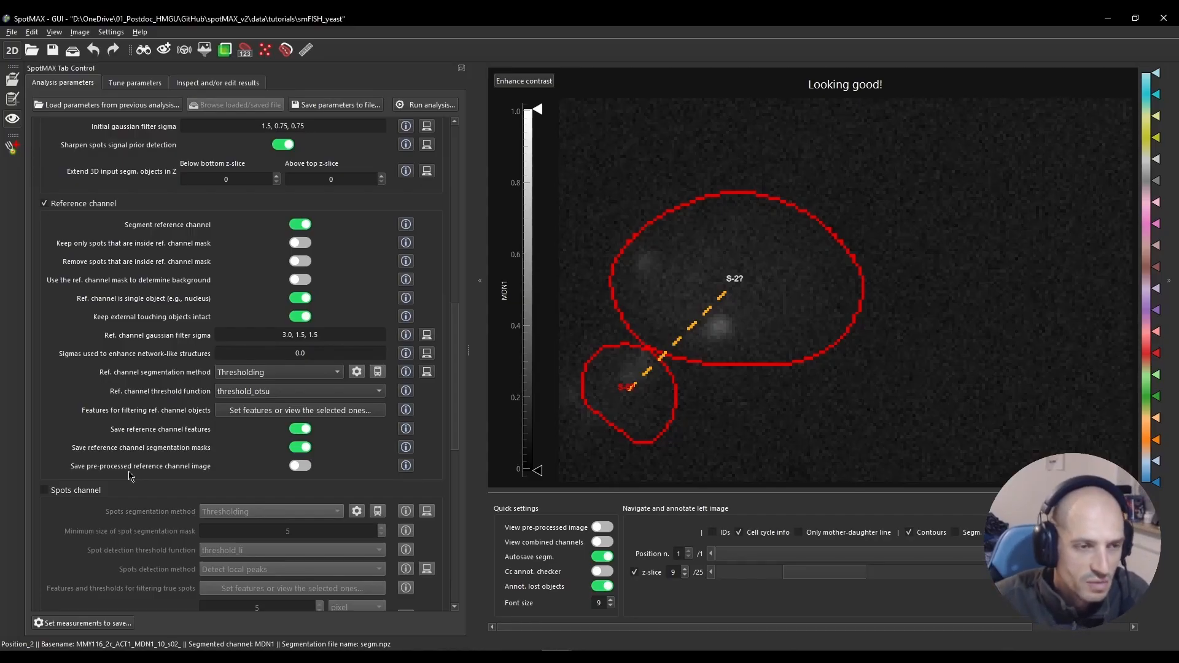
Enable saving of the pre-processed reference channel image and activate the Spots channel parameter section.
{"action": "left_click", "coordinate": [301, 469]}
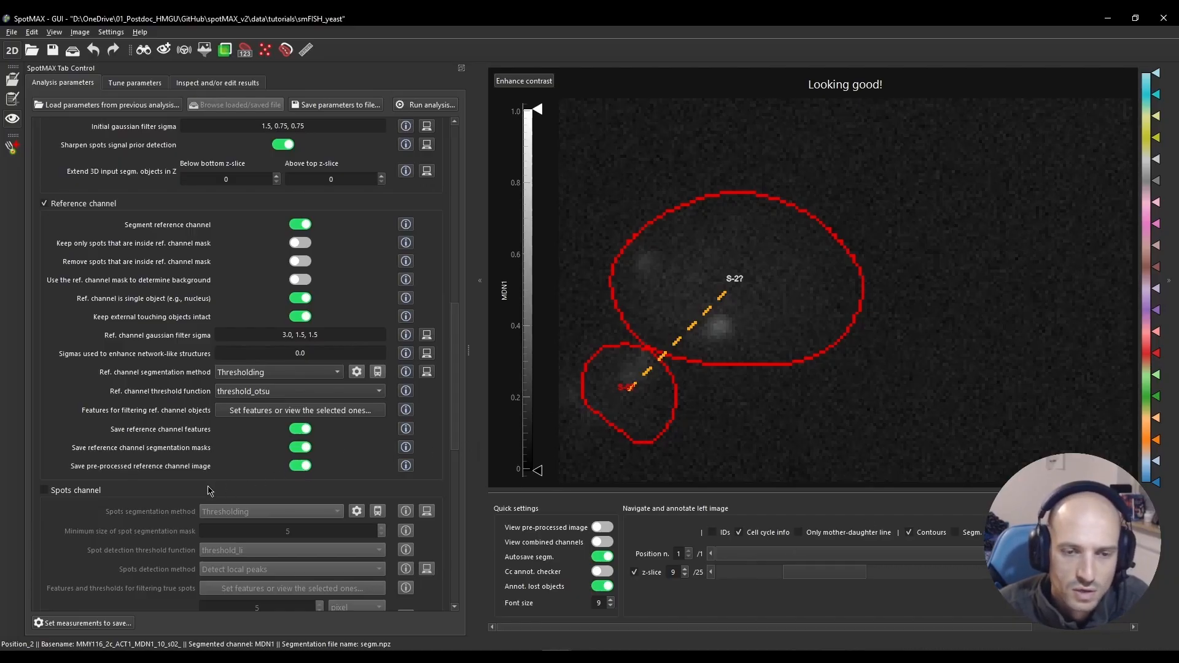
{"action": "scroll", "coordinate": [209, 490], "scroll_direction": "down", "scroll_amount": 1}
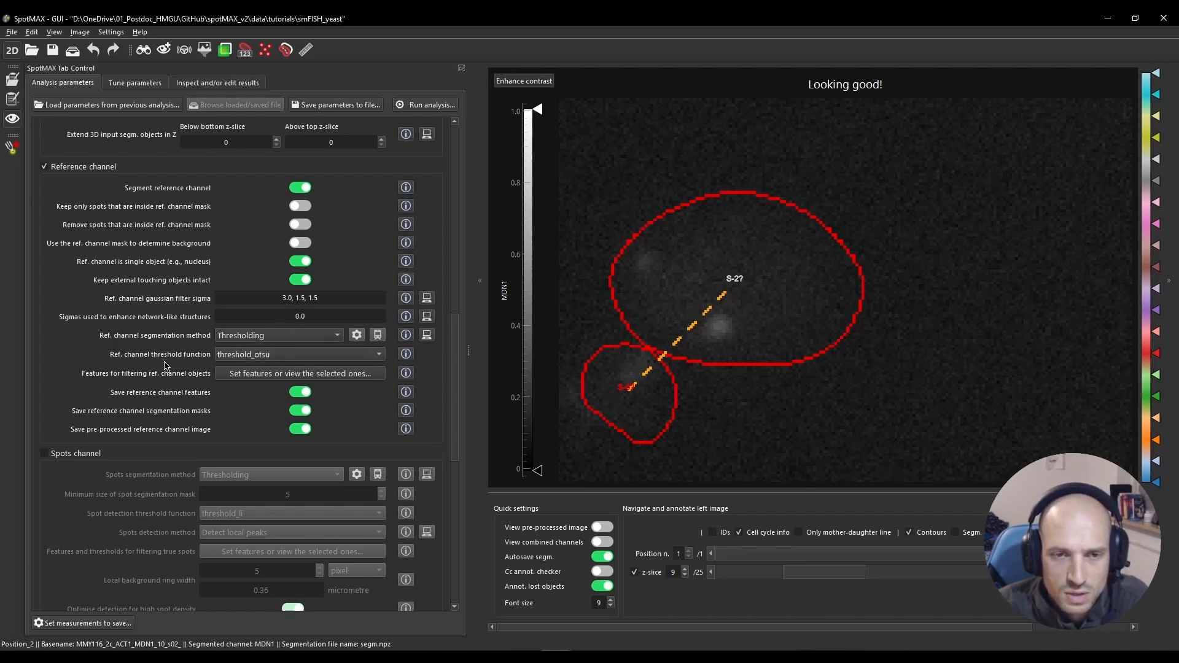
{"action": "scroll", "coordinate": [165, 366], "scroll_direction": "down", "scroll_amount": 1}
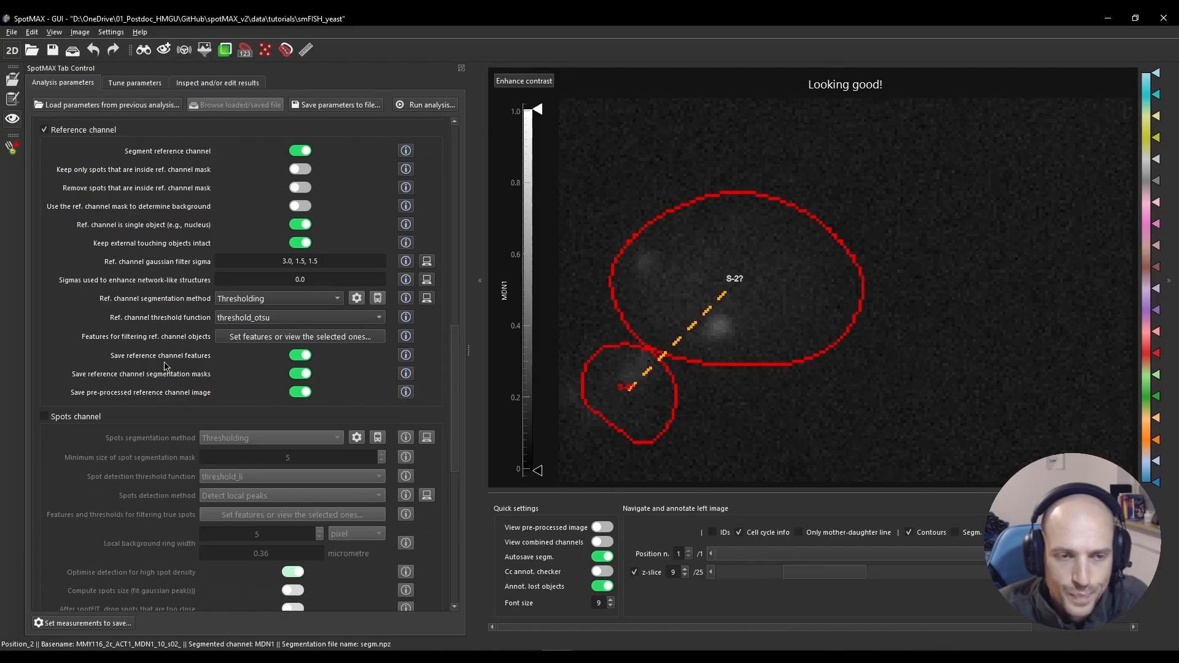
{"action": "scroll", "coordinate": [164, 365], "scroll_direction": "down", "scroll_amount": 1}
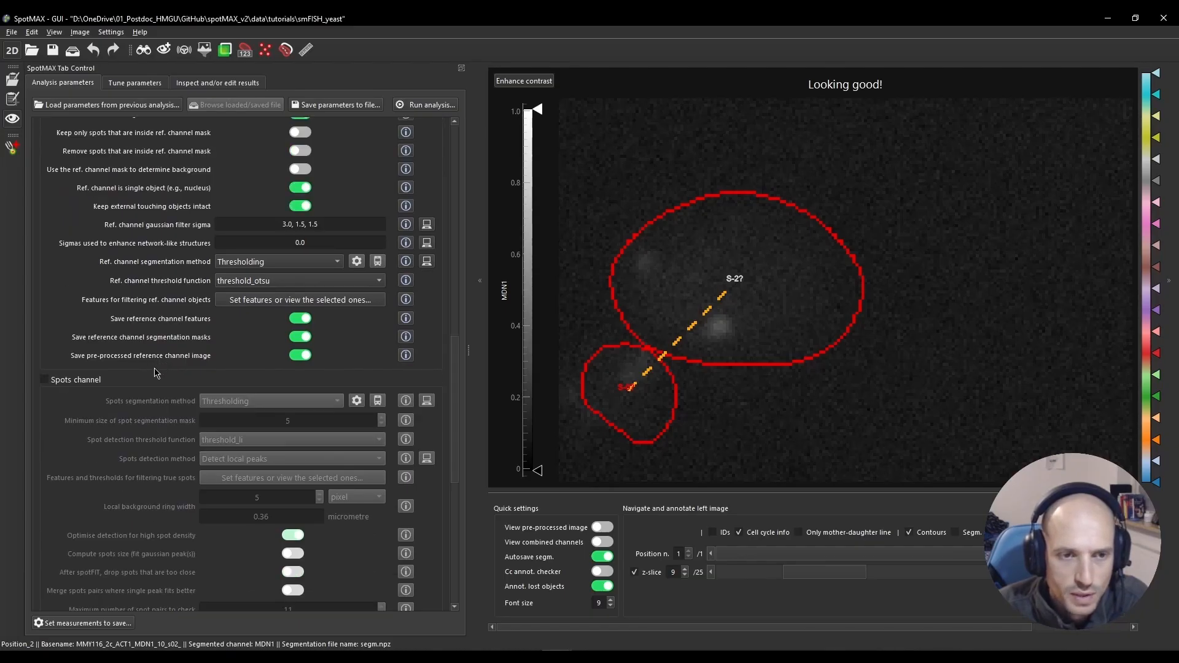
{"action": "scroll", "coordinate": [155, 373], "scroll_direction": "down", "scroll_amount": 1}
{"action": "scroll", "coordinate": [154, 373], "scroll_direction": "down", "scroll_amount": 1}
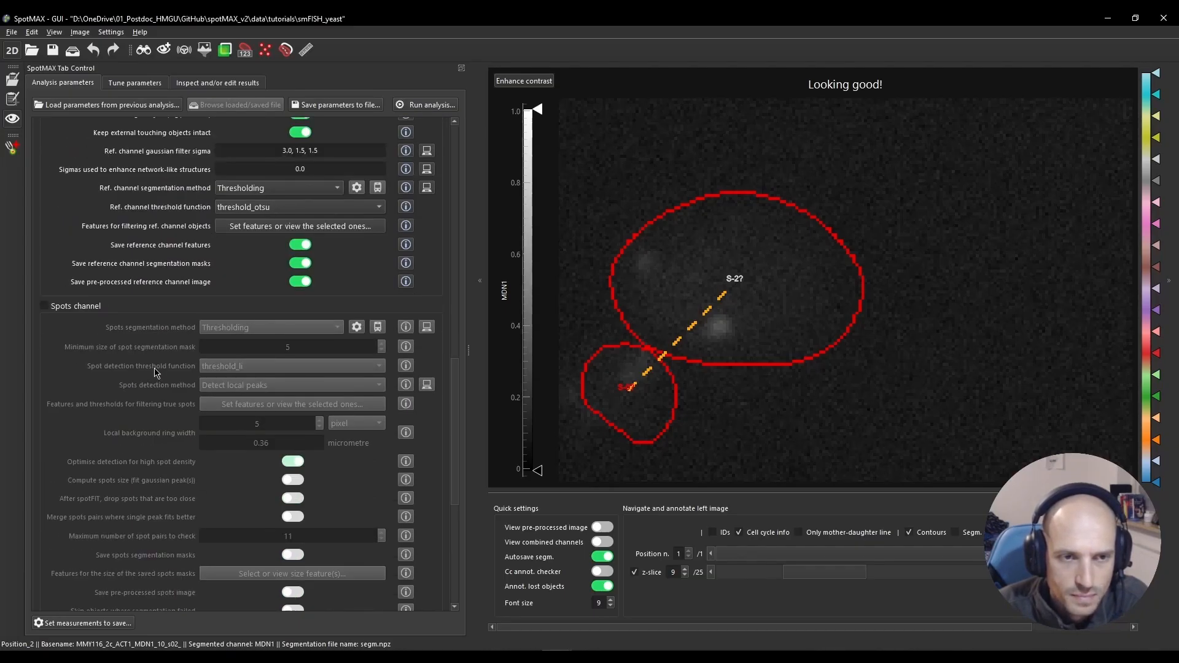
{"action": "left_click", "coordinate": [79, 311]}
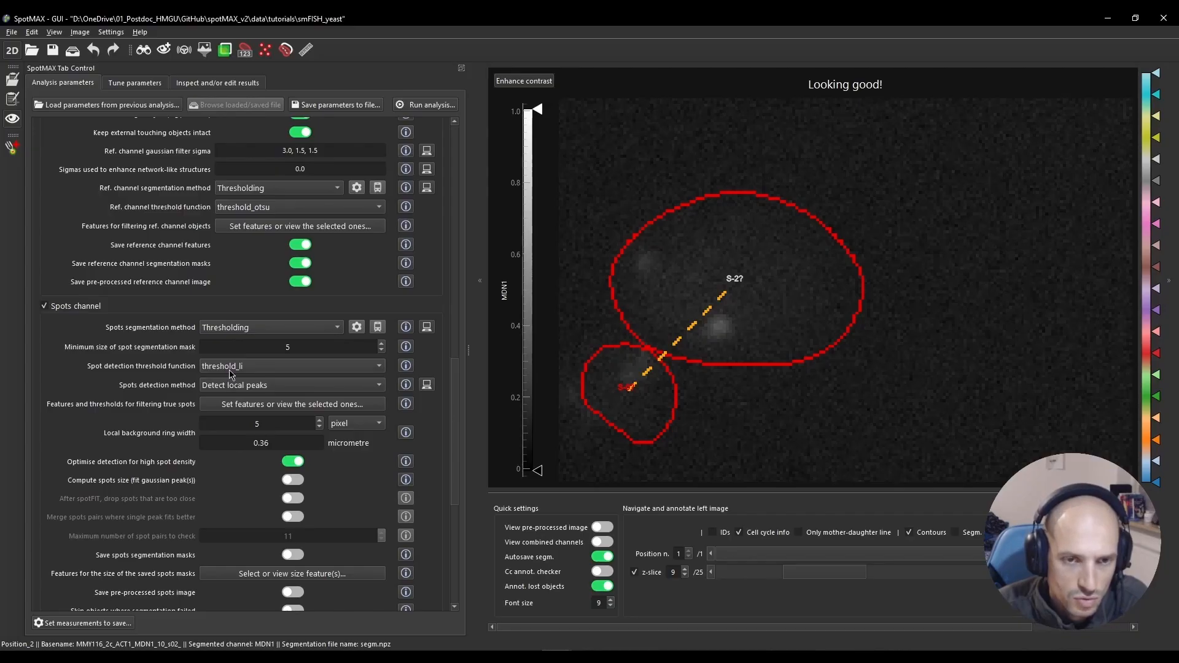
Review the spots segmentation method options and compare the threshold functions' results on the spots channel across several z-slices, closing the preview when done.
{"action": "left_click", "coordinate": [257, 329]}
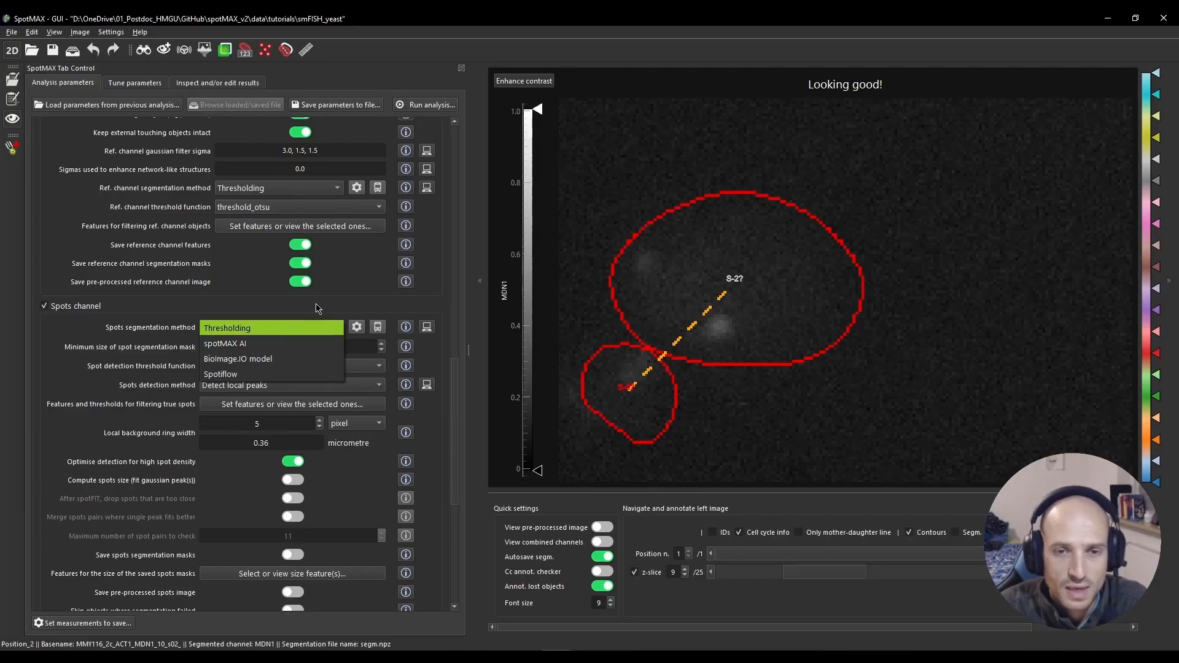
{"action": "left_click", "coordinate": [316, 309]}
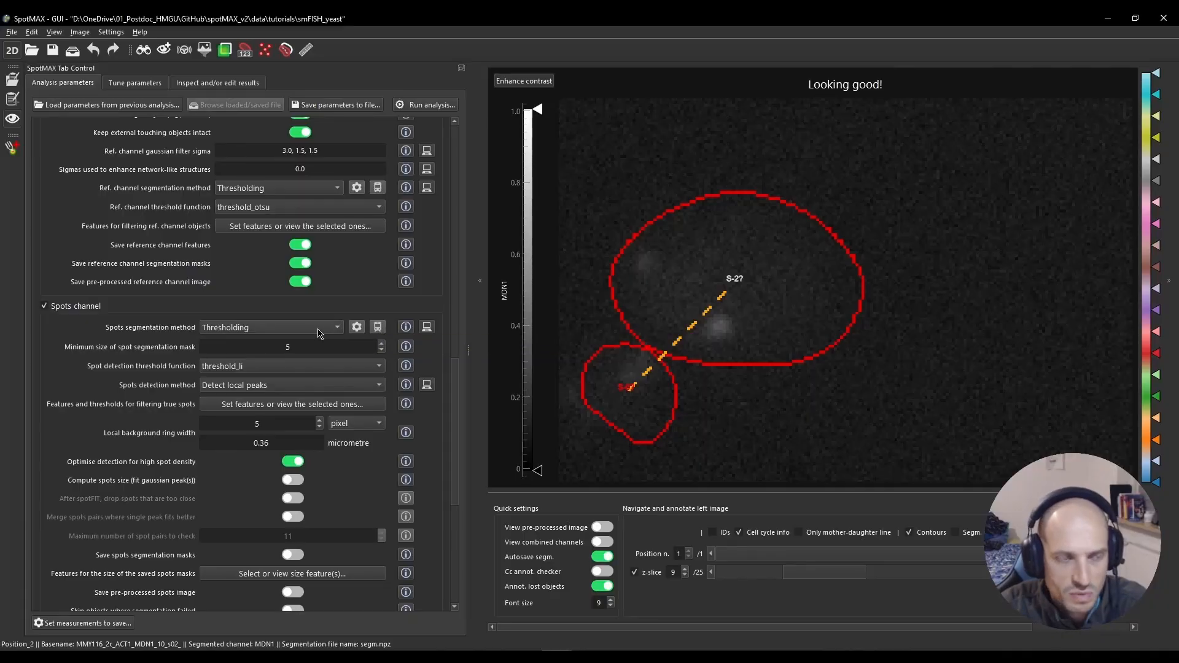
{"action": "left_click", "coordinate": [427, 327]}
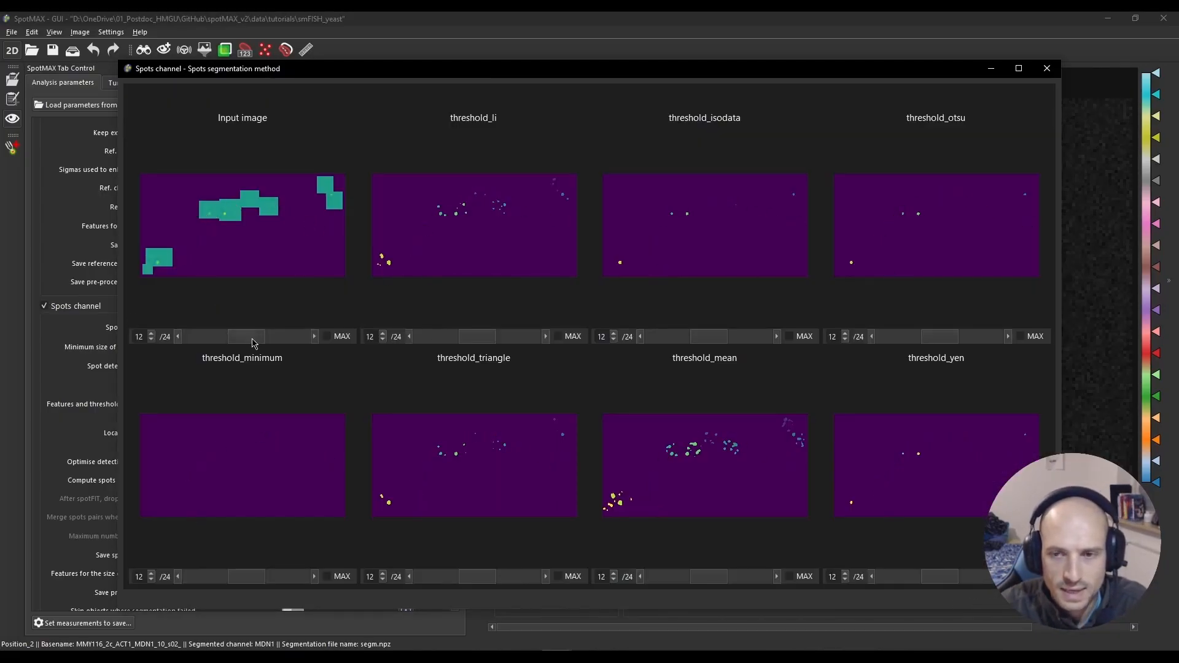
{"action": "mouse_move", "coordinate": [252, 338]}
{"action": "left_mouse_down"}
{"action": "mouse_move", "coordinate": [237, 340]}
{"action": "mouse_move", "coordinate": [286, 342]}
{"action": "mouse_move", "coordinate": [261, 342]}
{"action": "left_mouse_up"}
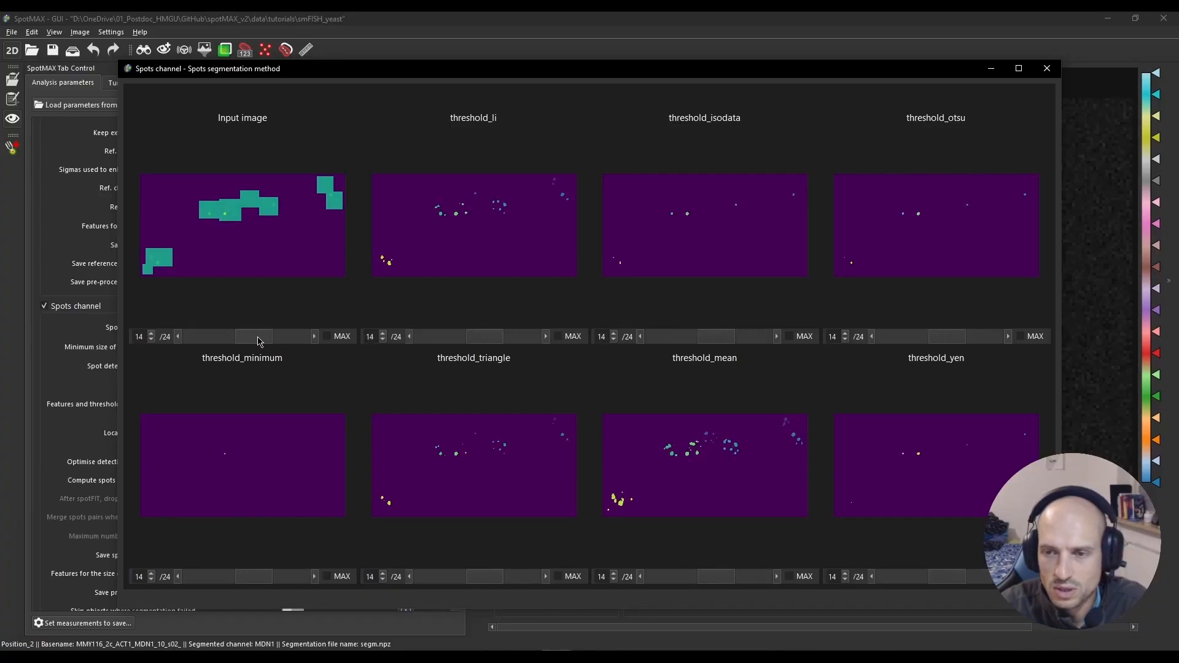
{"action": "scroll", "coordinate": [239, 200], "scroll_direction": "up", "scroll_amount": 3}
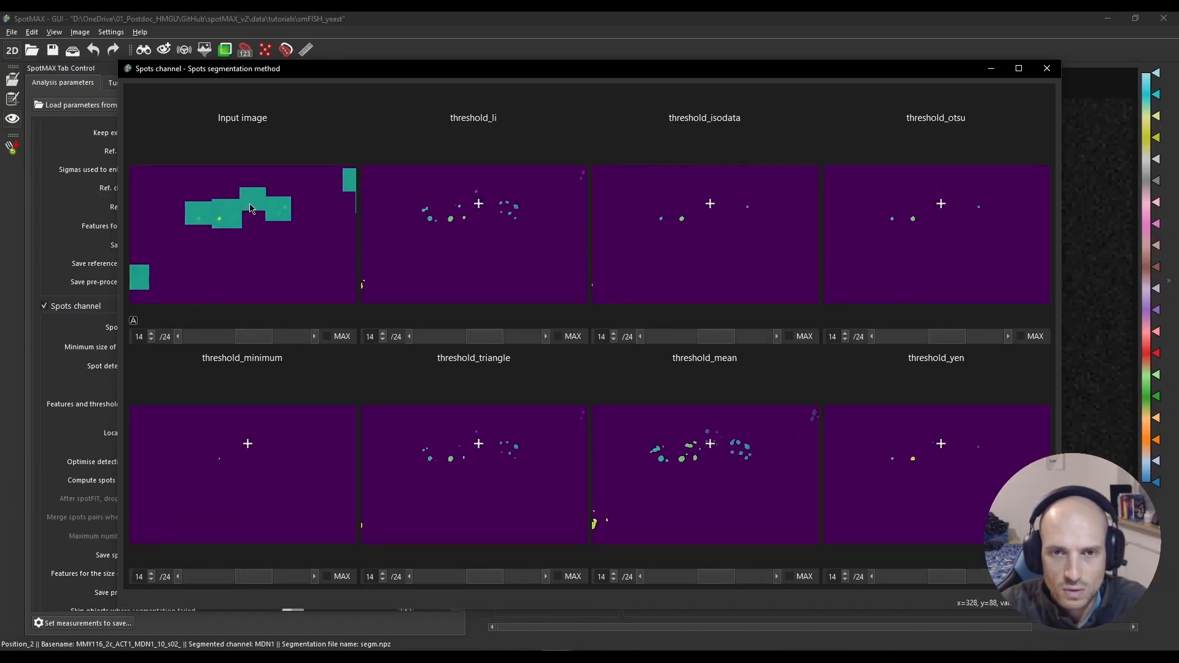
{"action": "scroll", "coordinate": [263, 208], "scroll_direction": "down", "scroll_amount": 2}
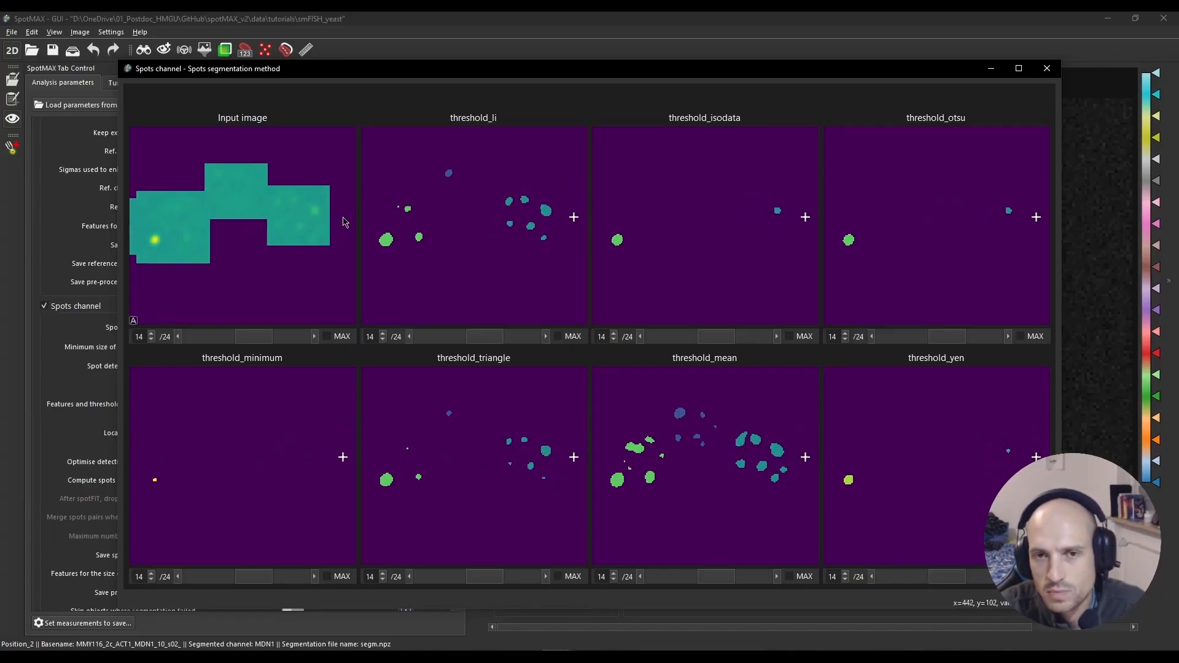
{"action": "mouse_move", "coordinate": [484, 214]}
{"action": "left_mouse_down"}
{"action": "mouse_move", "coordinate": [509, 216]}
{"action": "mouse_move", "coordinate": [480, 223]}
{"action": "left_mouse_up"}
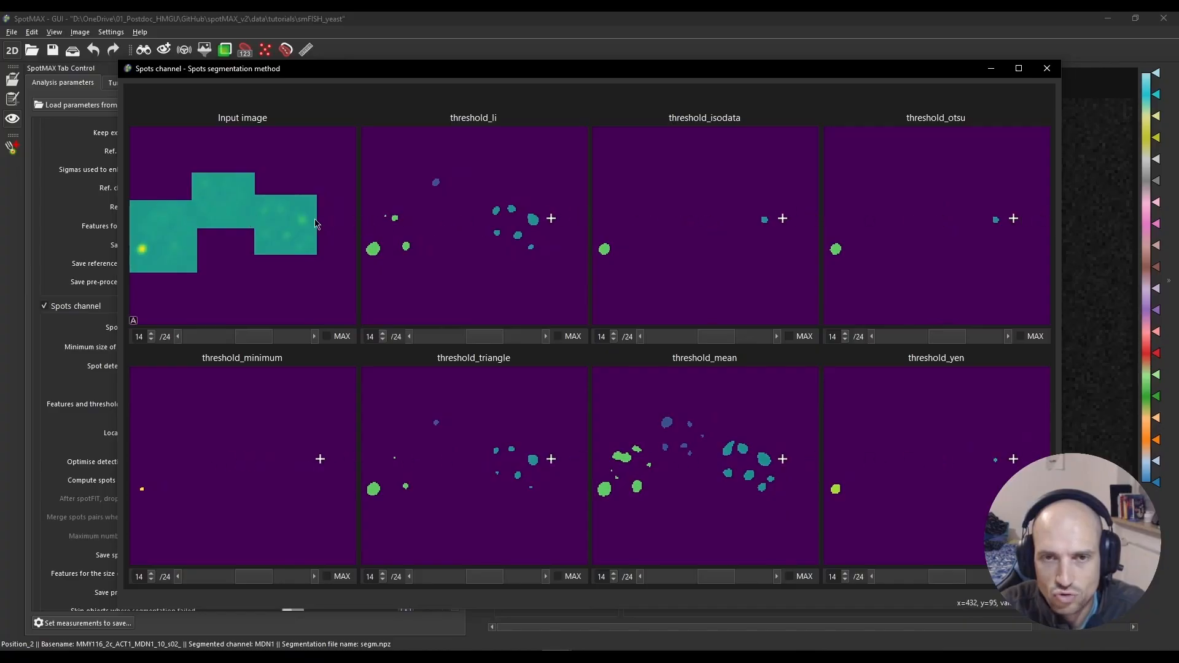
{"action": "scroll", "coordinate": [314, 219], "scroll_direction": "up", "scroll_amount": 1}
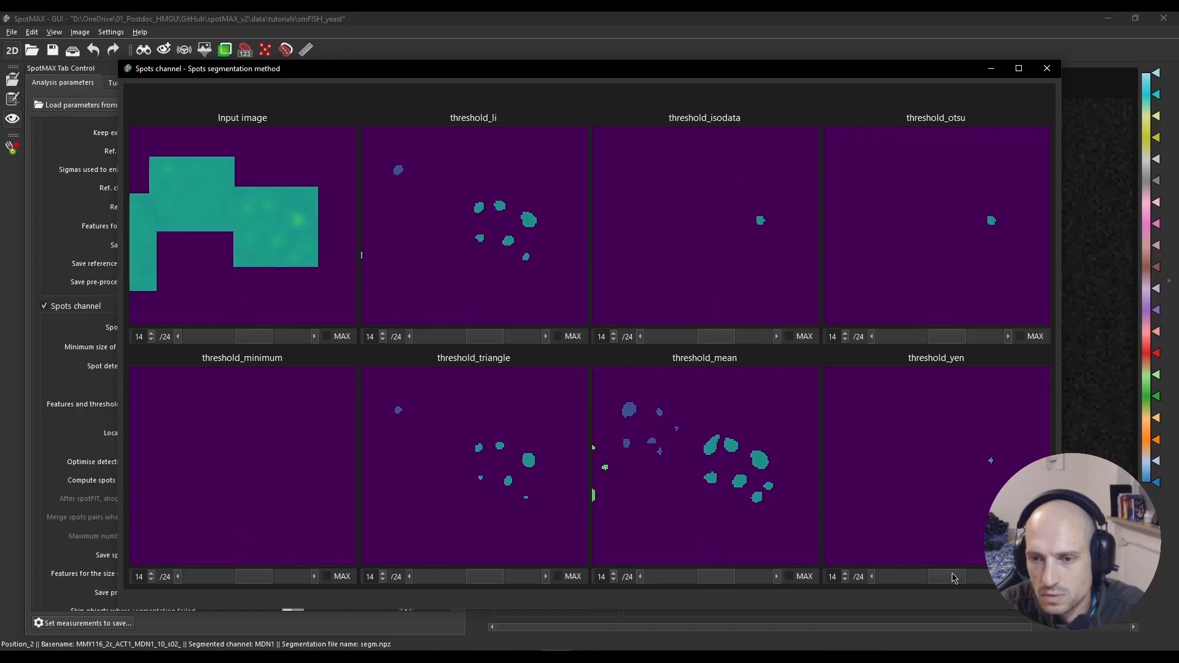
{"action": "scroll", "coordinate": [940, 578], "scroll_direction": "down", "scroll_amount": 3}
{"action": "mouse_move", "coordinate": [939, 579]}
{"action": "left_mouse_down"}
{"action": "mouse_move", "coordinate": [961, 580]}
{"action": "mouse_move", "coordinate": [946, 578]}
{"action": "left_mouse_up"}
{"action": "scroll", "coordinate": [636, 226], "scroll_direction": "down", "scroll_amount": 1}
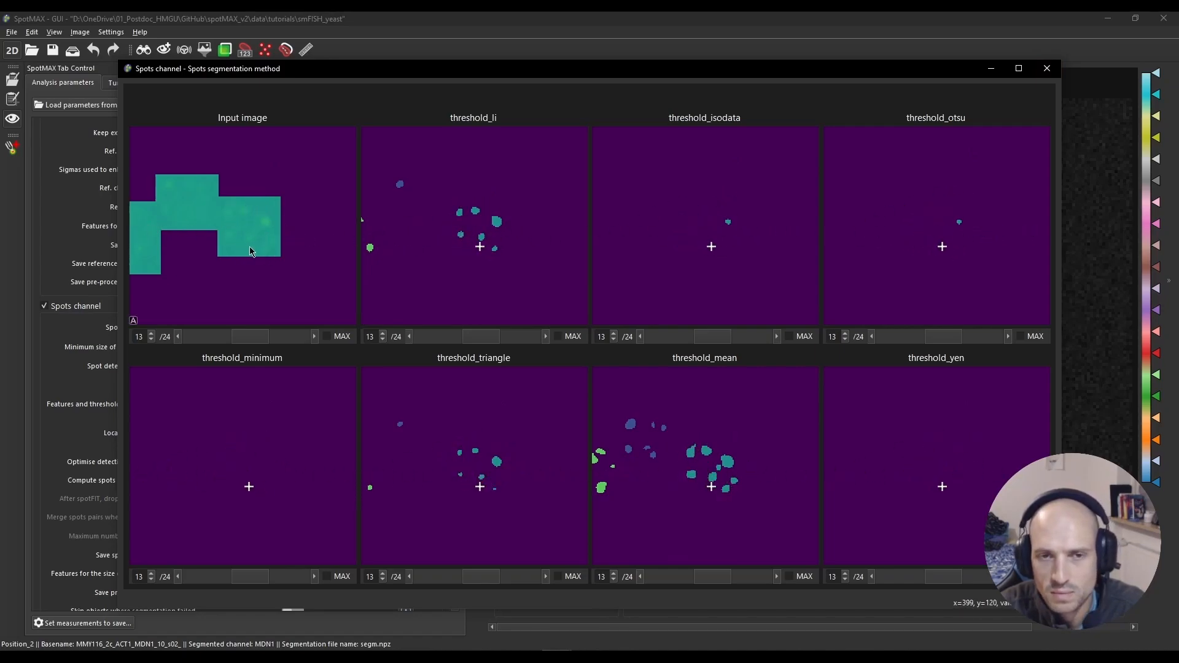
{"action": "scroll", "coordinate": [239, 224], "scroll_direction": "up", "scroll_amount": 1}
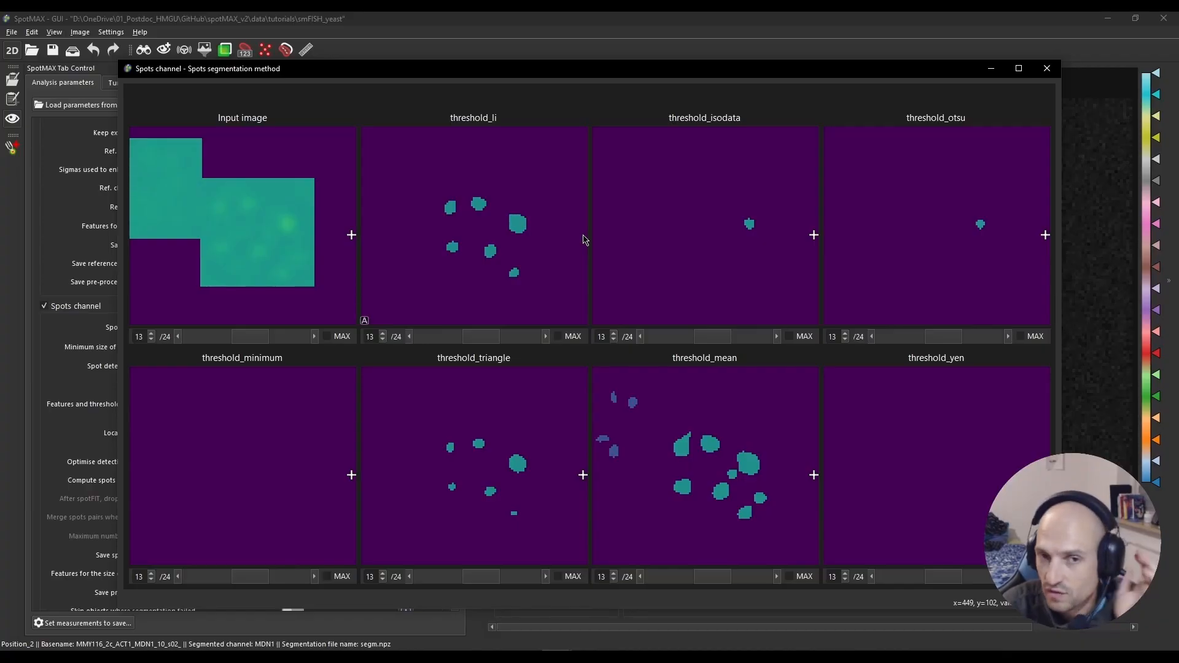
{"action": "left_click", "coordinate": [1047, 69]}
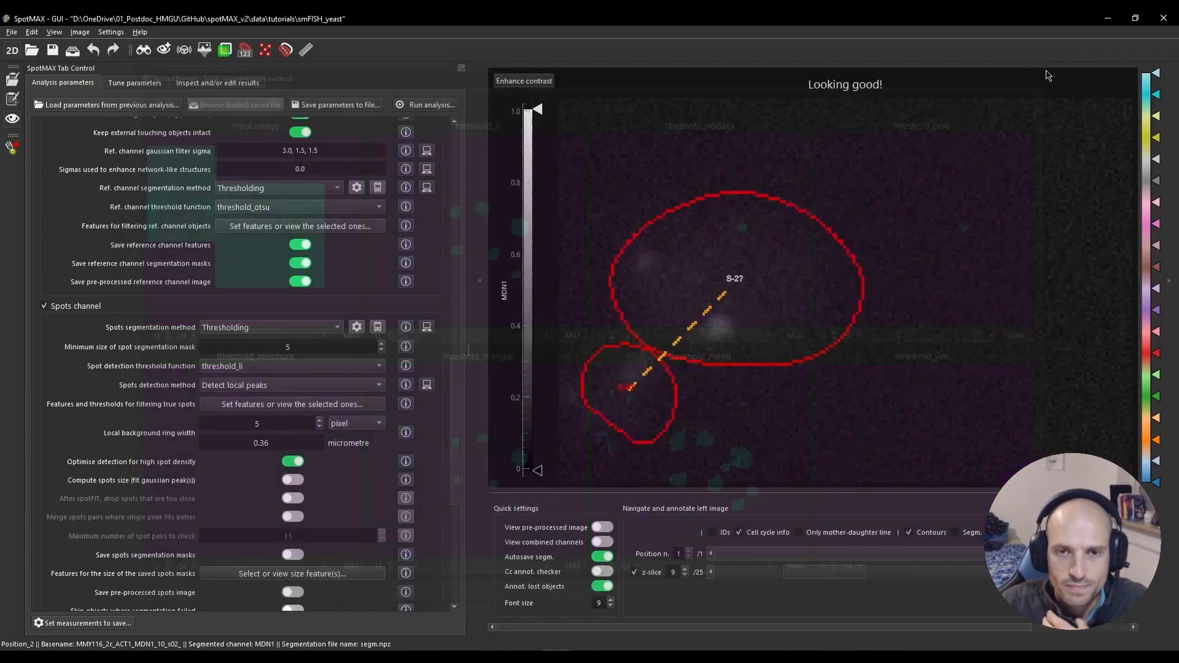
Set the spot detection threshold function to threshold_otsu, and review the spots segmentation methods while keeping Thresholding.
{"action": "left_click", "coordinate": [335, 368]}
{"action": "left_click", "coordinate": [267, 396]}
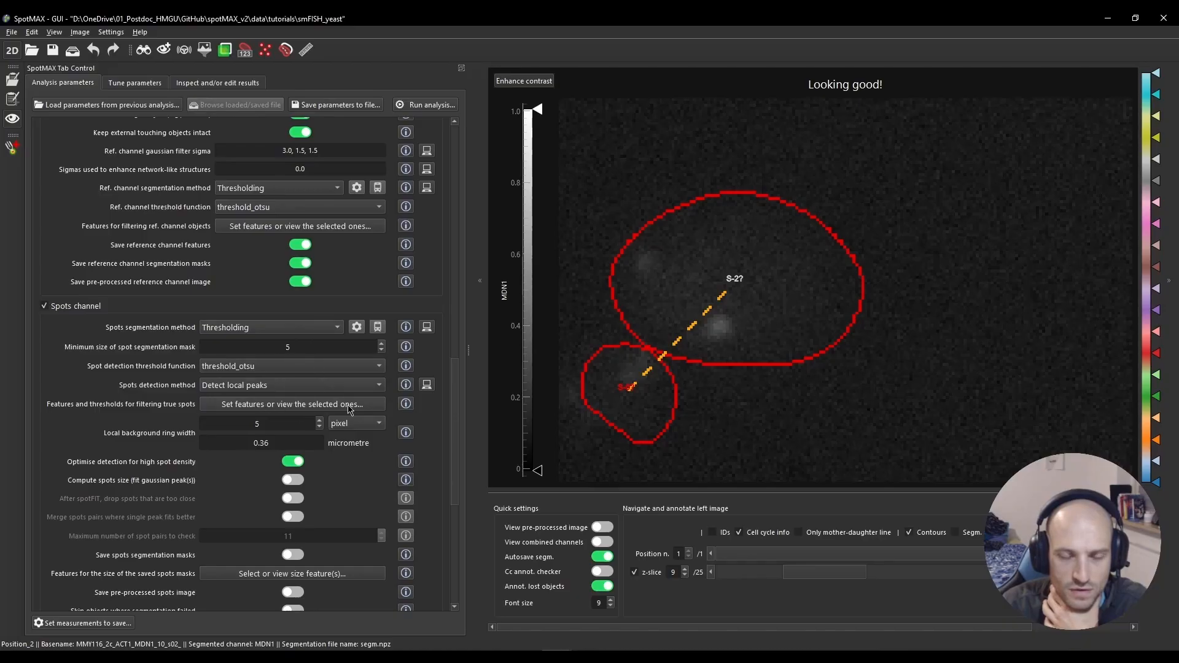
{"action": "left_click", "coordinate": [303, 327]}
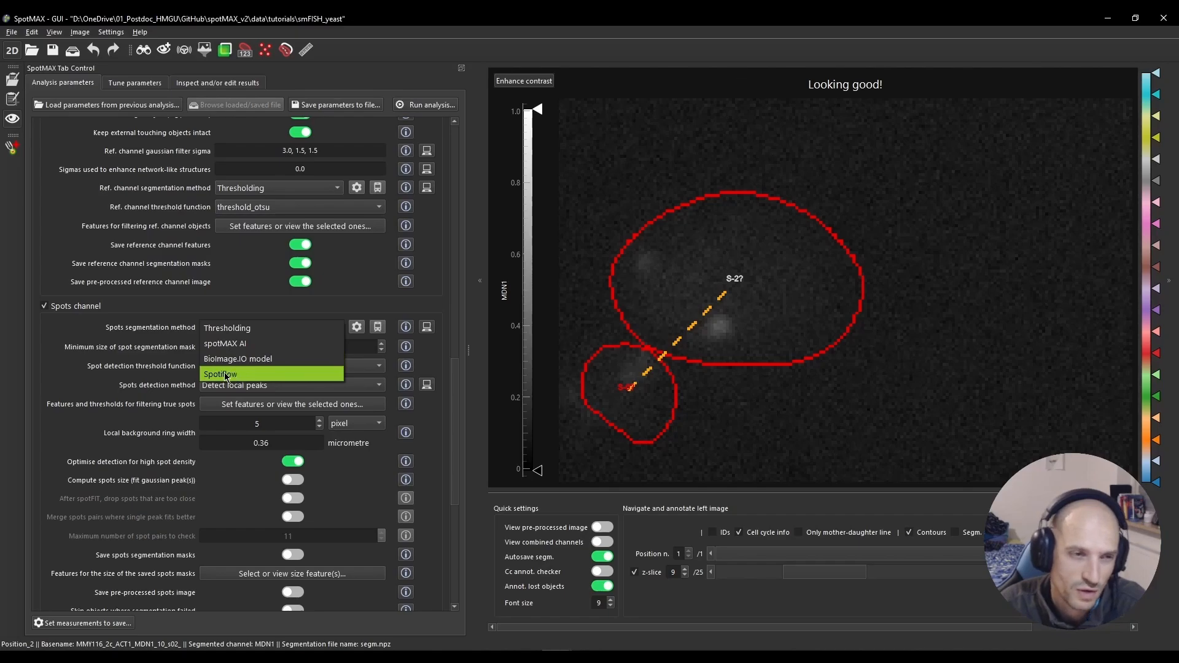
{"action": "left_click", "coordinate": [235, 299]}
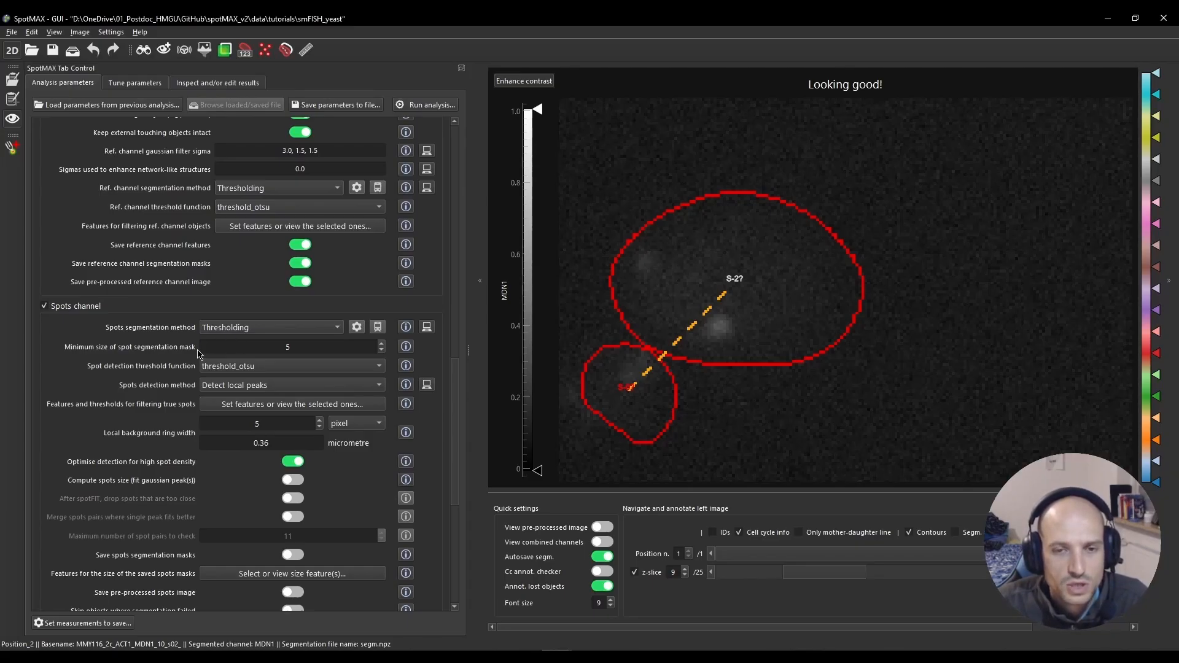
Review the minimum size of the spot segmentation mask and the spot detection threshold function, keeping both settings.
{"action": "double_click", "coordinate": [306, 346]}
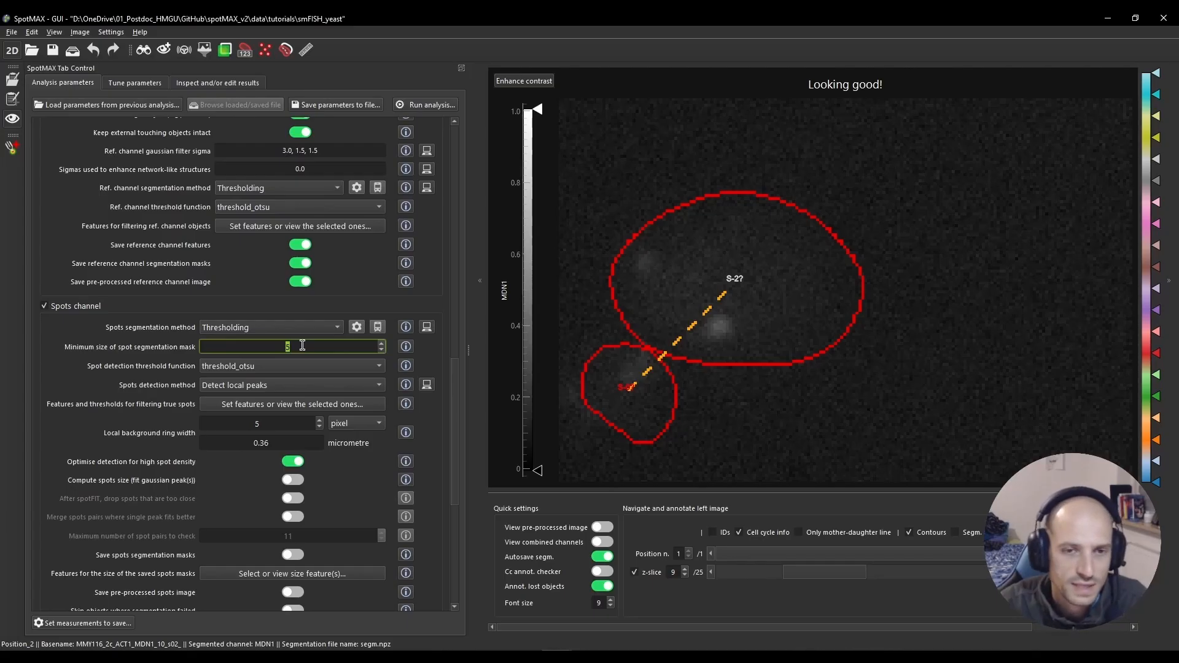
{"action": "left_click", "coordinate": [279, 348]}
{"action": "double_click", "coordinate": [279, 347]}
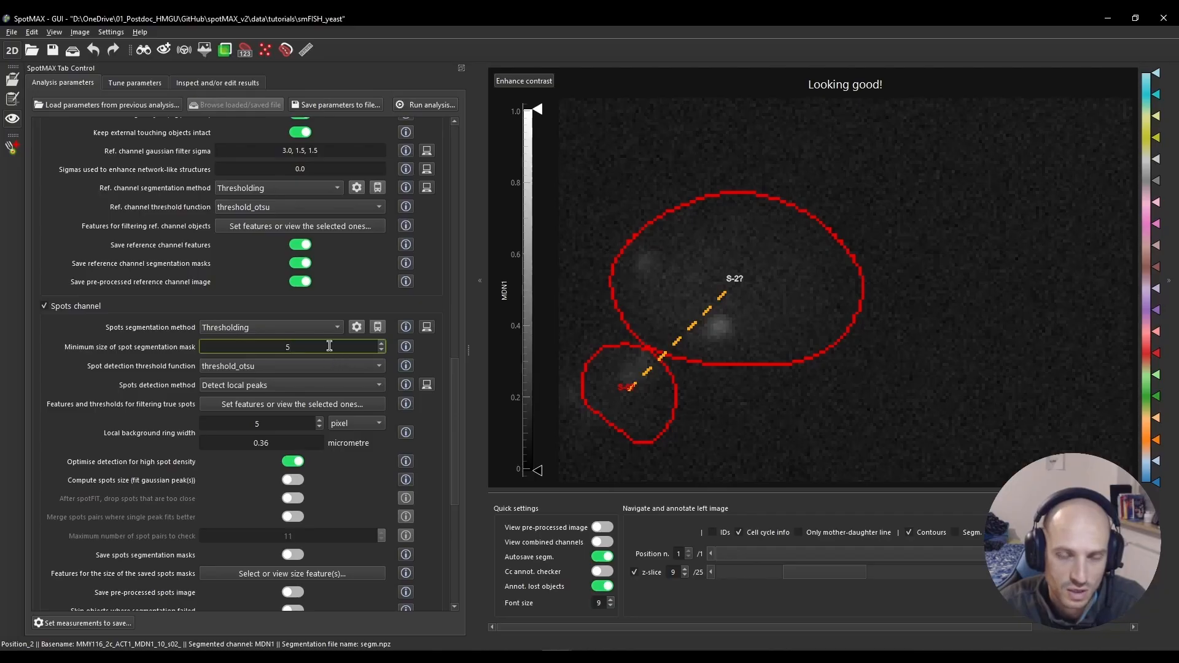
{"action": "left_click", "coordinate": [171, 372]}
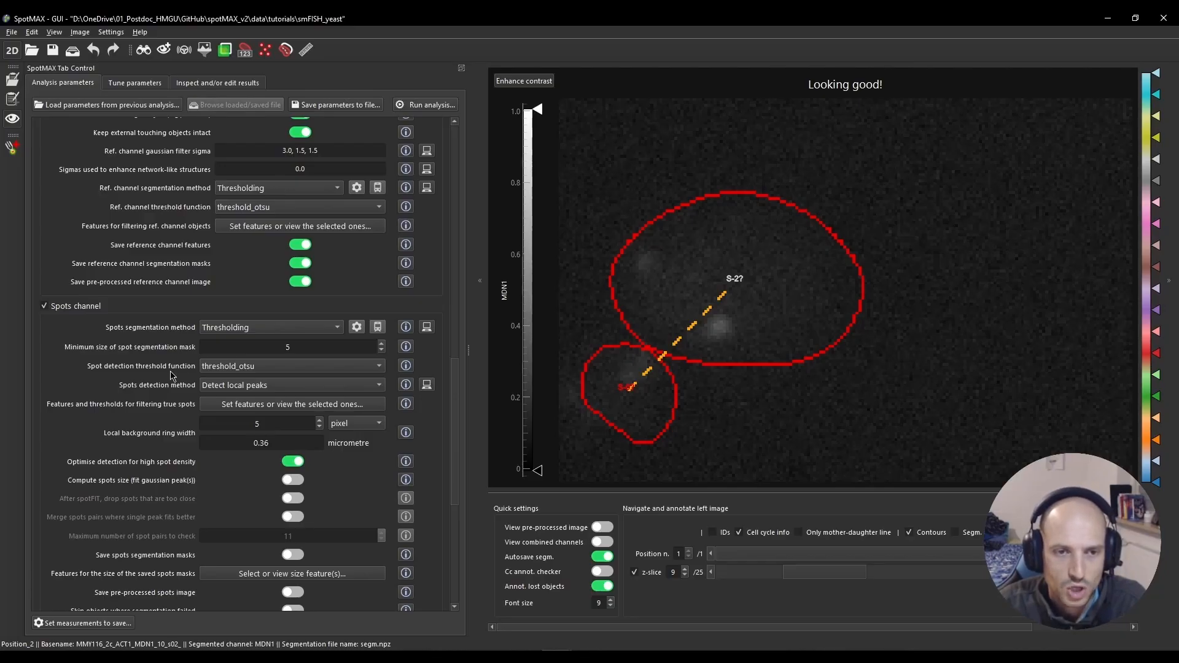
{"action": "left_click", "coordinate": [272, 368]}
{"action": "left_click", "coordinate": [273, 370]}
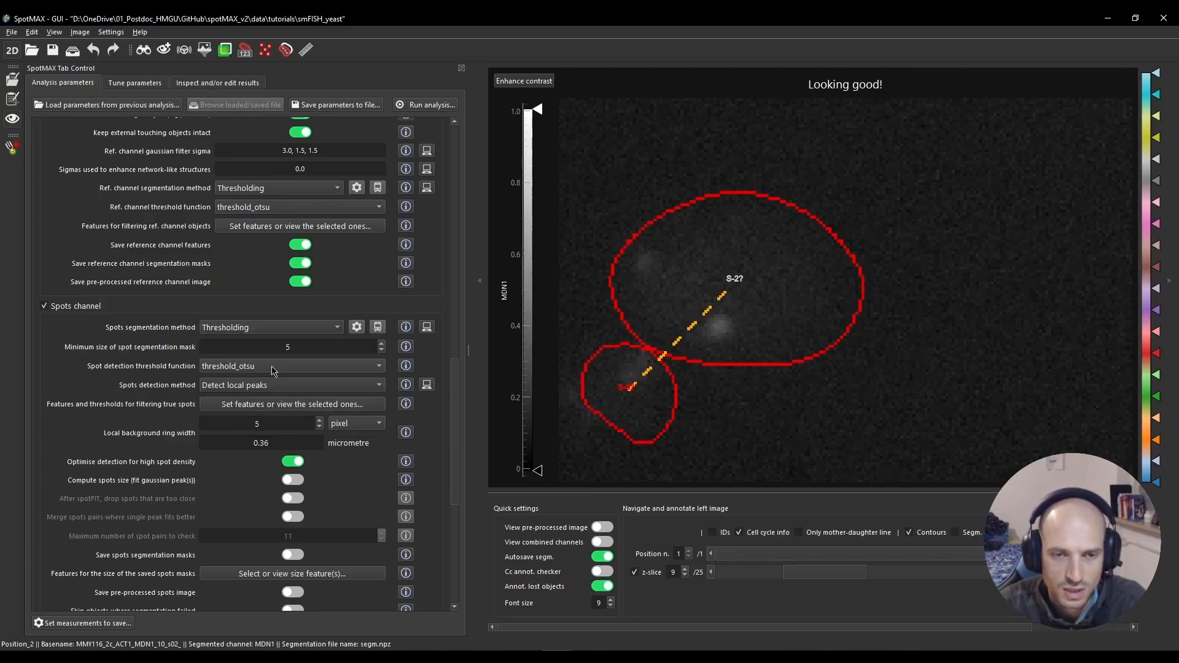
Review the available spots detection methods, keeping Detect local peaks.
{"action": "left_click", "coordinate": [255, 385]}
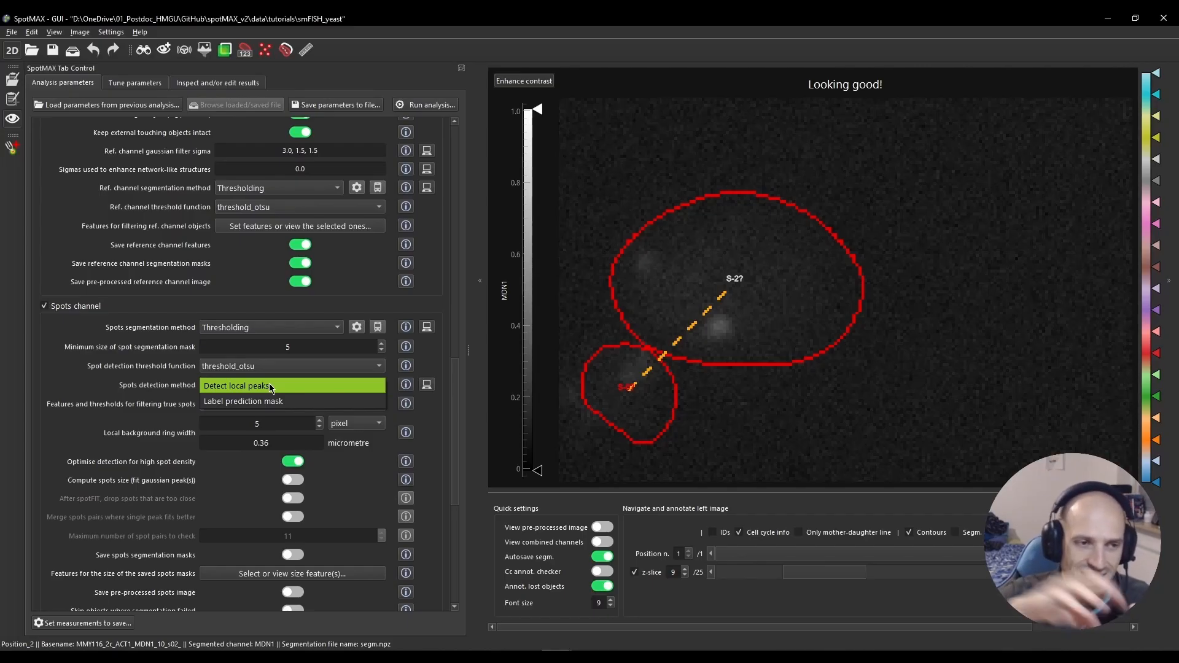
{"action": "left_click", "coordinate": [269, 386]}
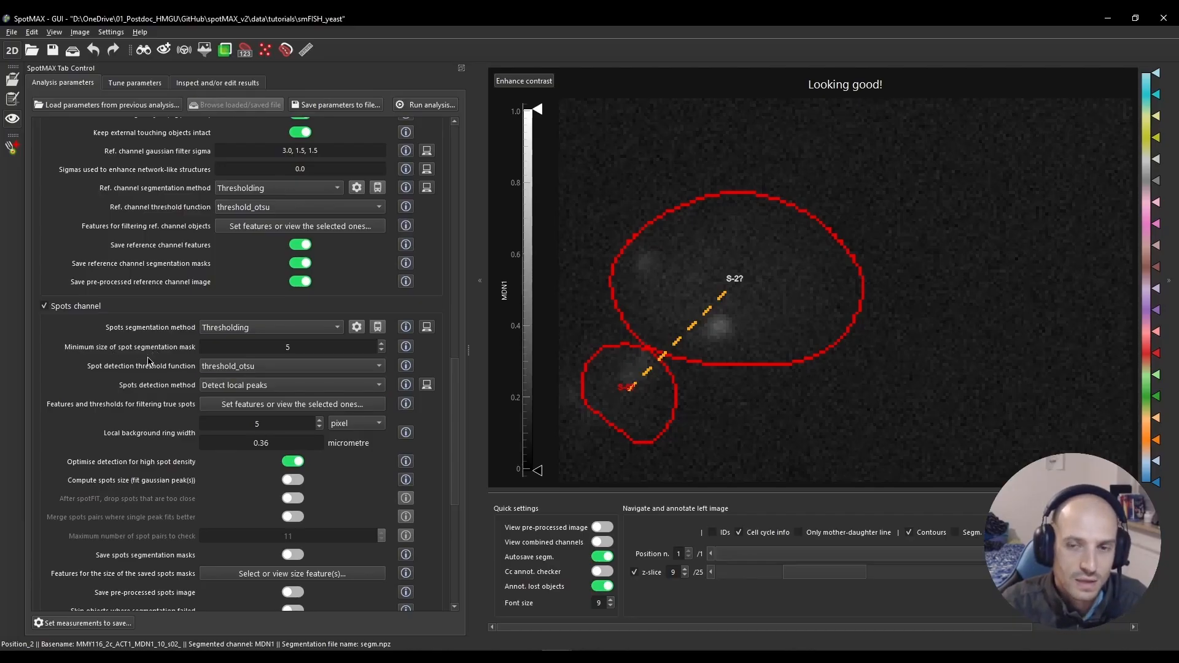
{"action": "left_click", "coordinate": [249, 390]}
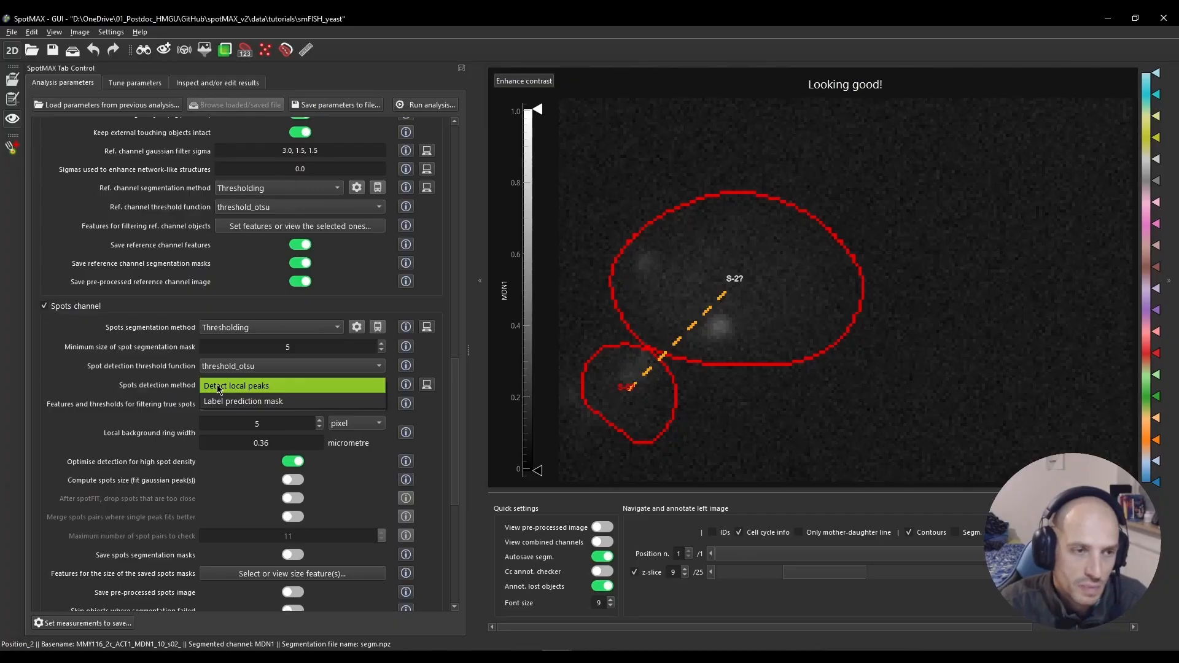
{"action": "left_click", "coordinate": [176, 370]}
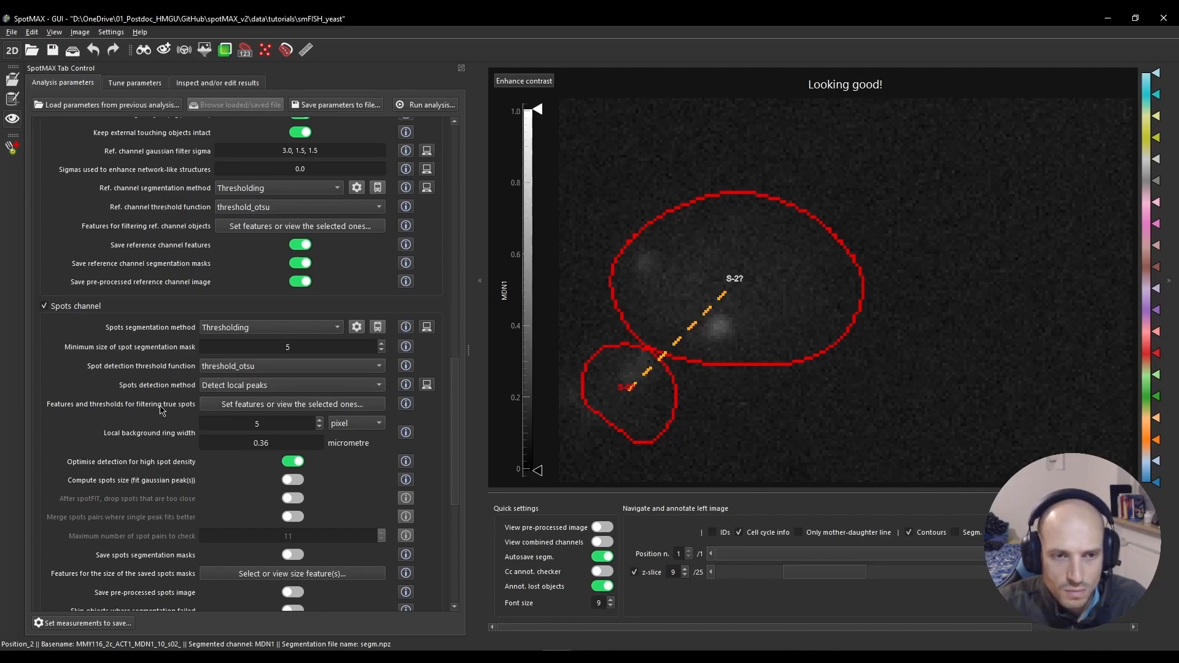
Open the features and thresholds for filtering true spots, and examine the effect size features versus background and reference channel.
{"action": "scroll", "coordinate": [161, 411], "scroll_direction": "down", "scroll_amount": 1}
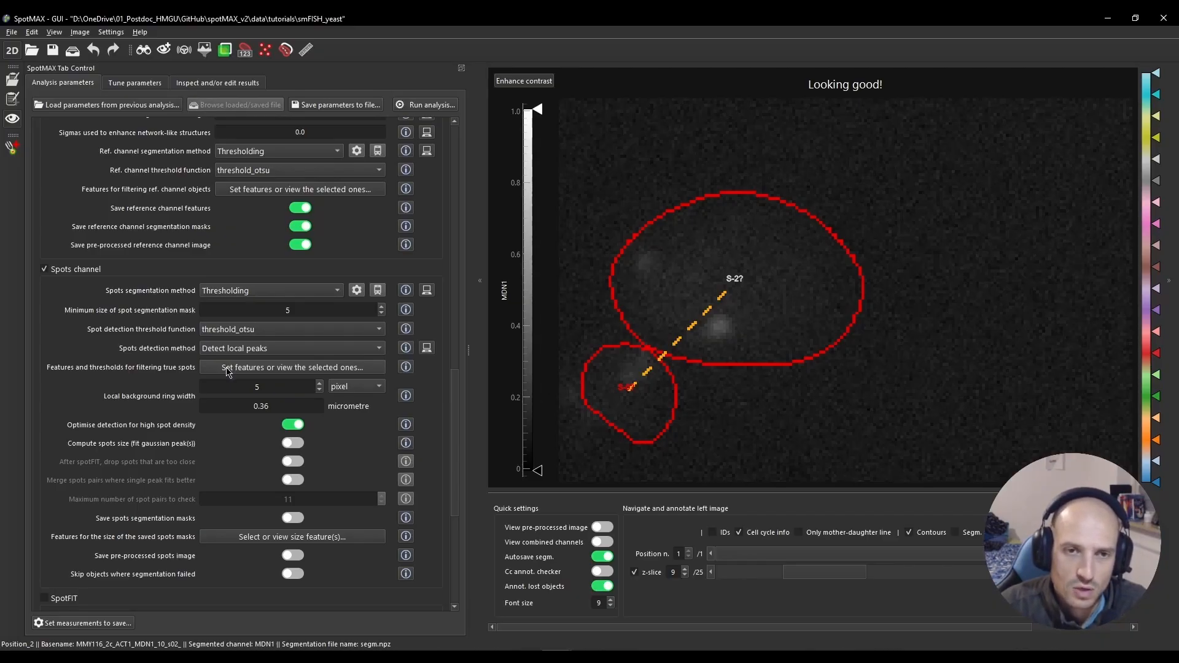
{"action": "scroll", "coordinate": [227, 371], "scroll_direction": "up", "scroll_amount": 1}
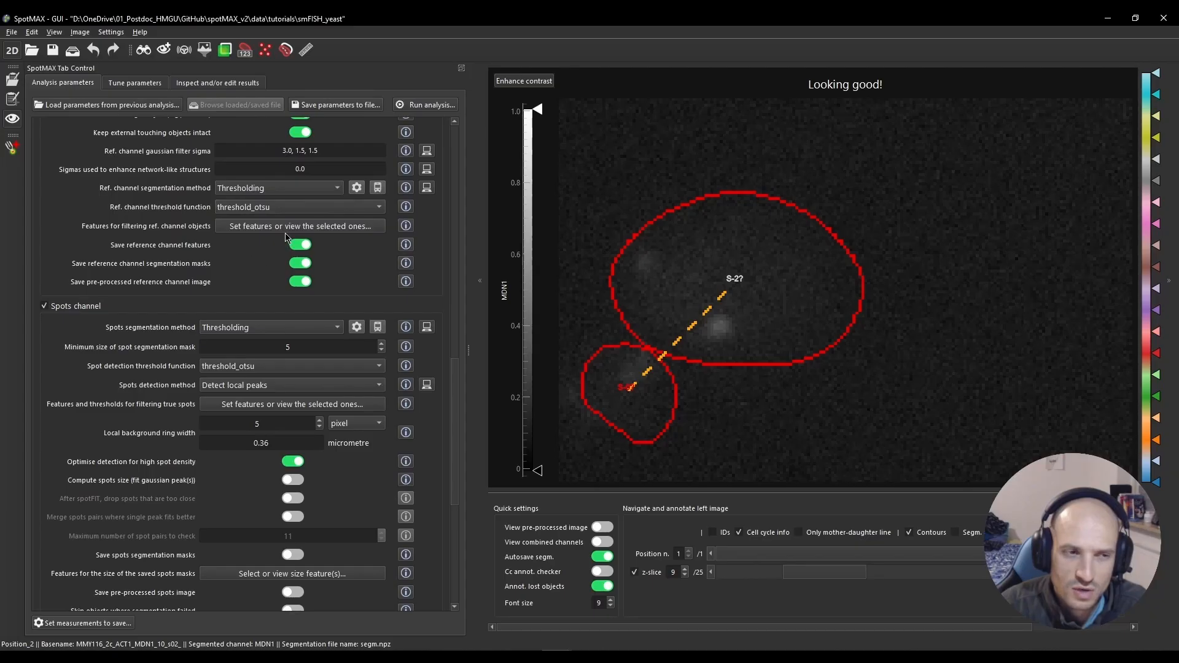
{"action": "left_click", "coordinate": [214, 409]}
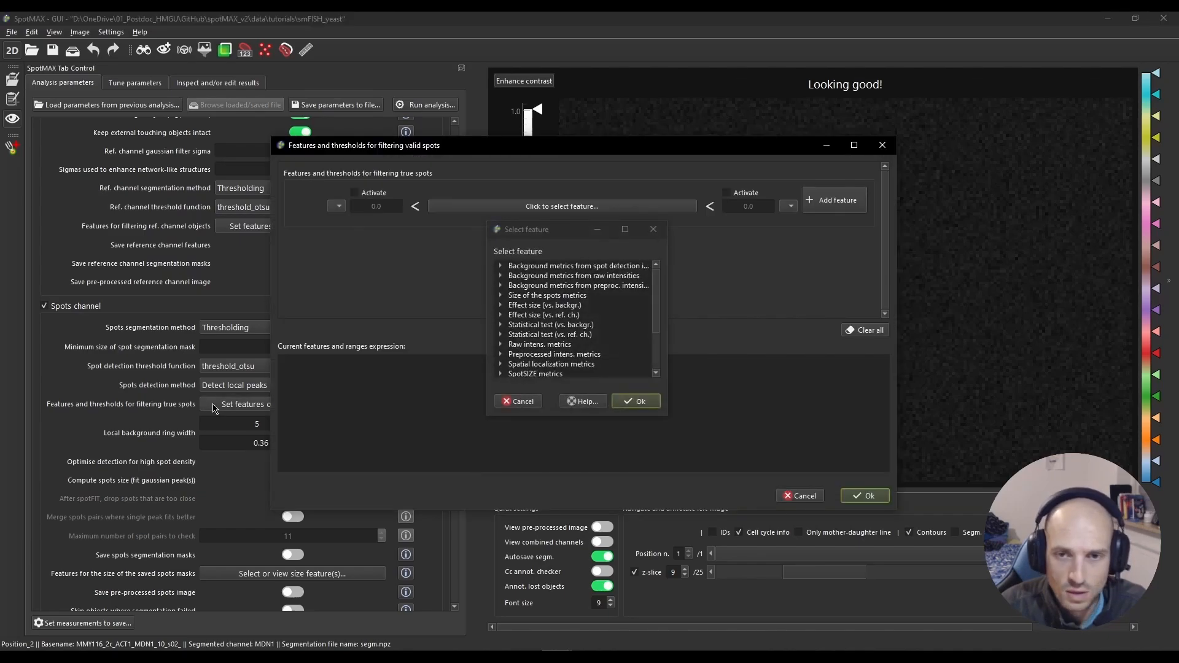
{"action": "left_click", "coordinate": [499, 306]}
{"action": "left_click", "coordinate": [500, 306]}
{"action": "left_click", "coordinate": [500, 316]}
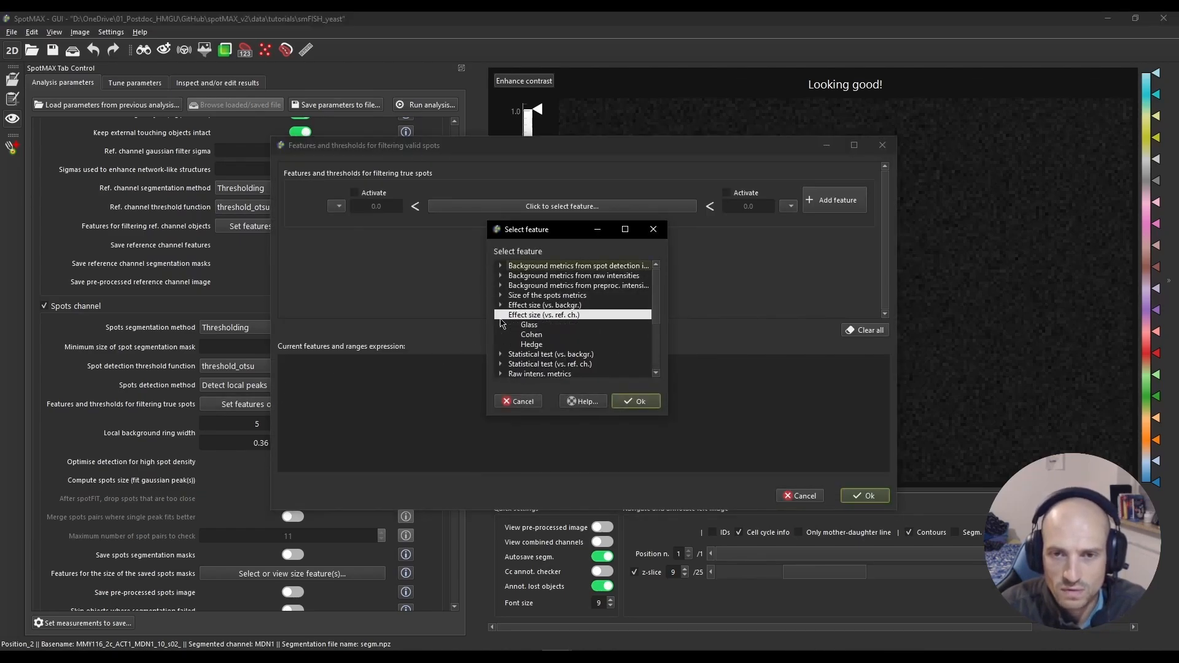
{"action": "left_click", "coordinate": [500, 316]}
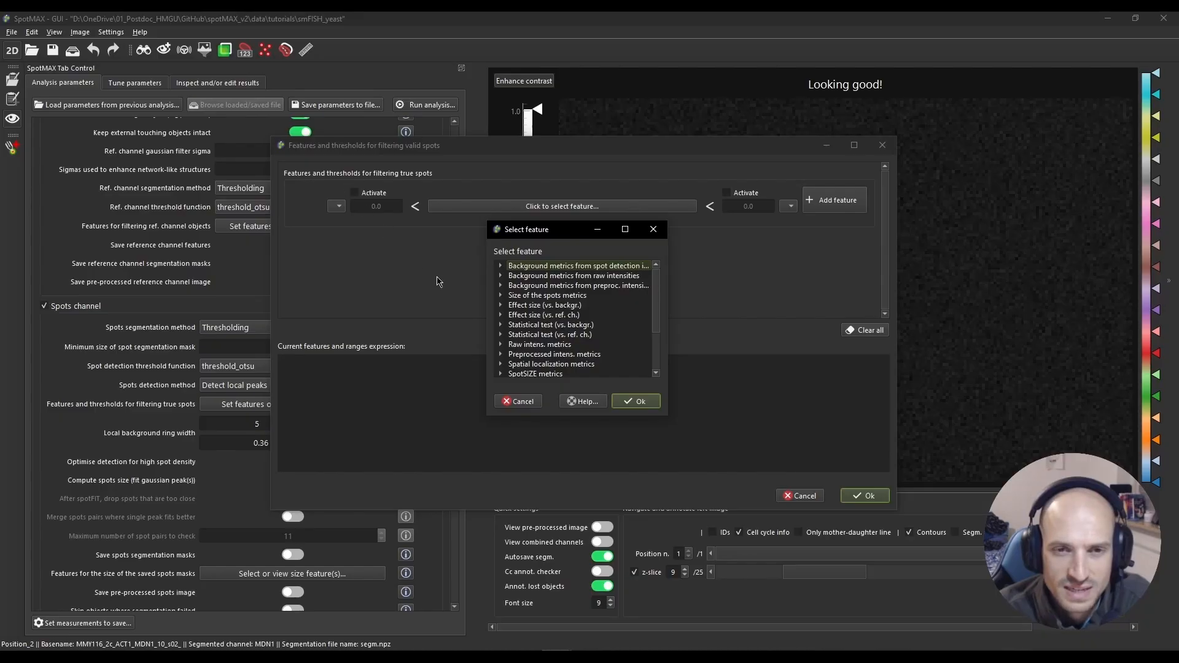
Try a true-spots filter on the Glass effect size (vs. backgr.) with a lower threshold of 0.2, and close the settings without applying it.
{"action": "left_click", "coordinate": [504, 306]}
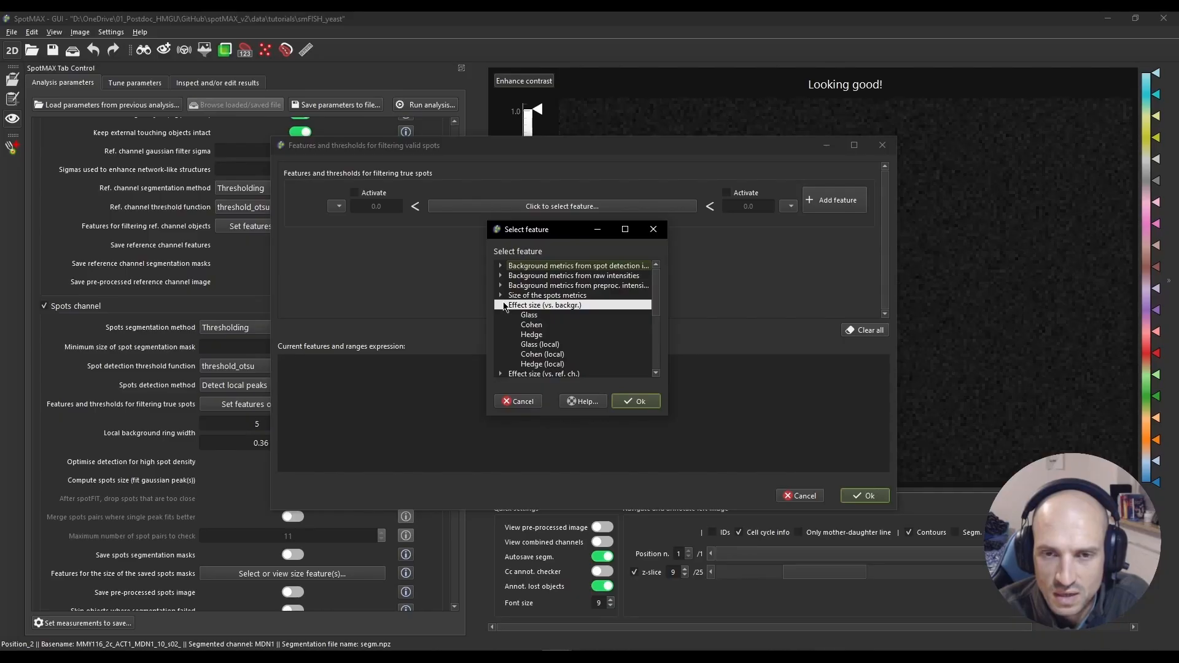
{"action": "left_click", "coordinate": [551, 316]}
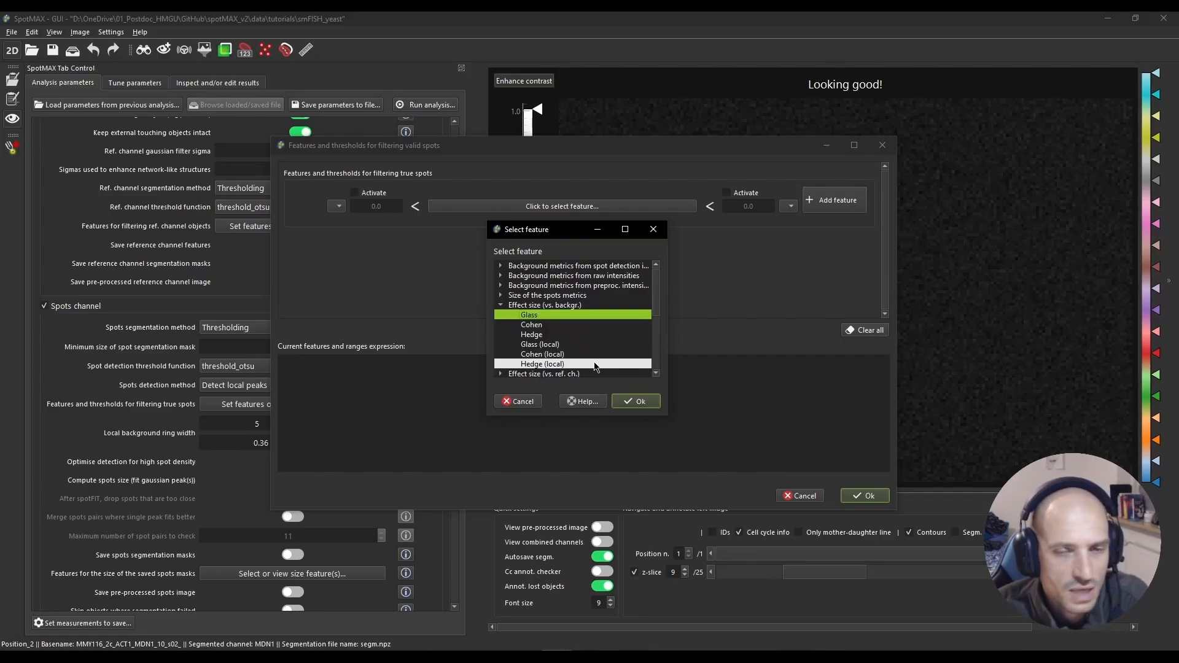
{"action": "left_click", "coordinate": [625, 399]}
{"action": "left_click", "coordinate": [355, 193]}
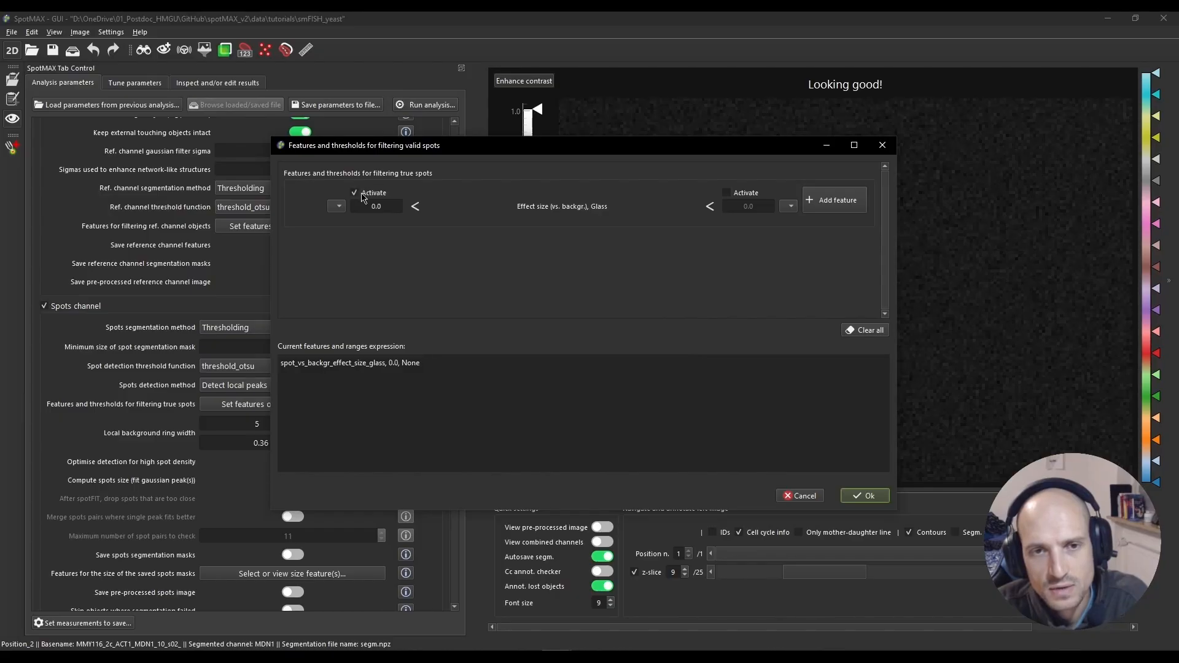
{"action": "double_click", "coordinate": [395, 206]}
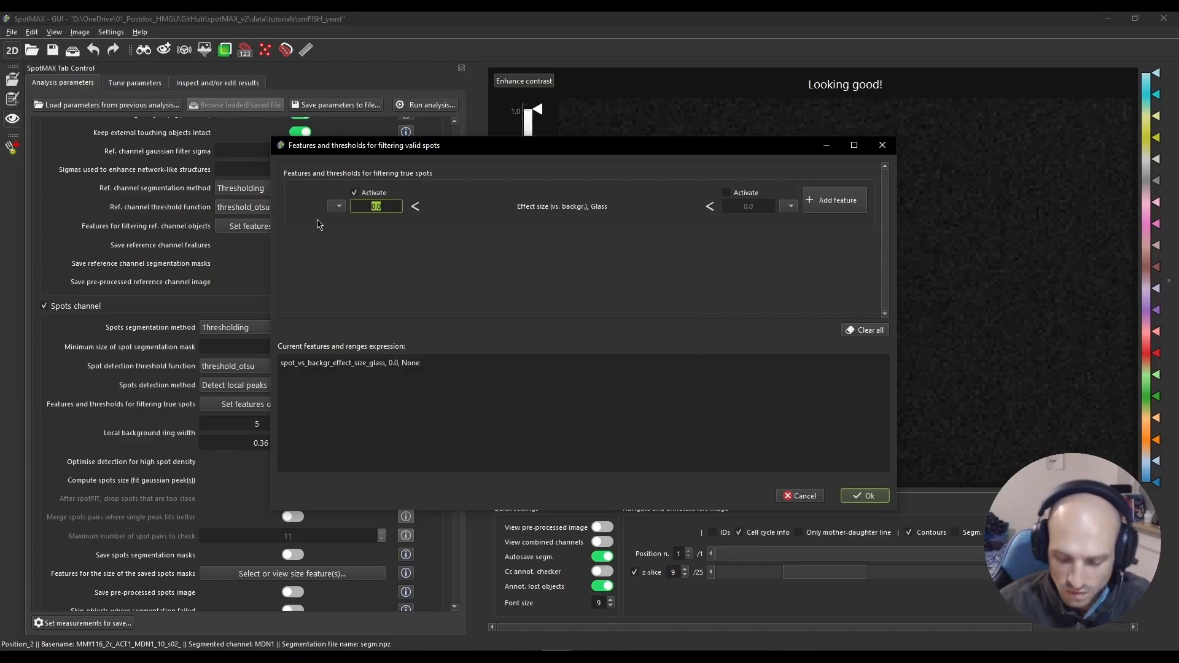
{"action": "type", "text": "0.2"}
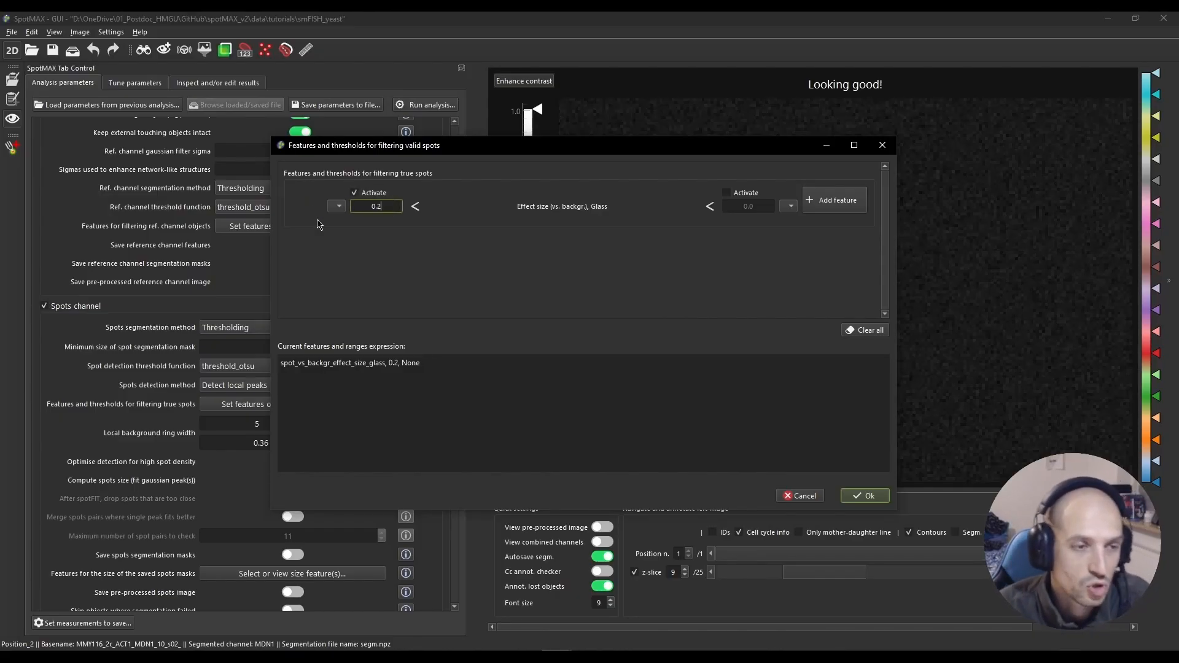
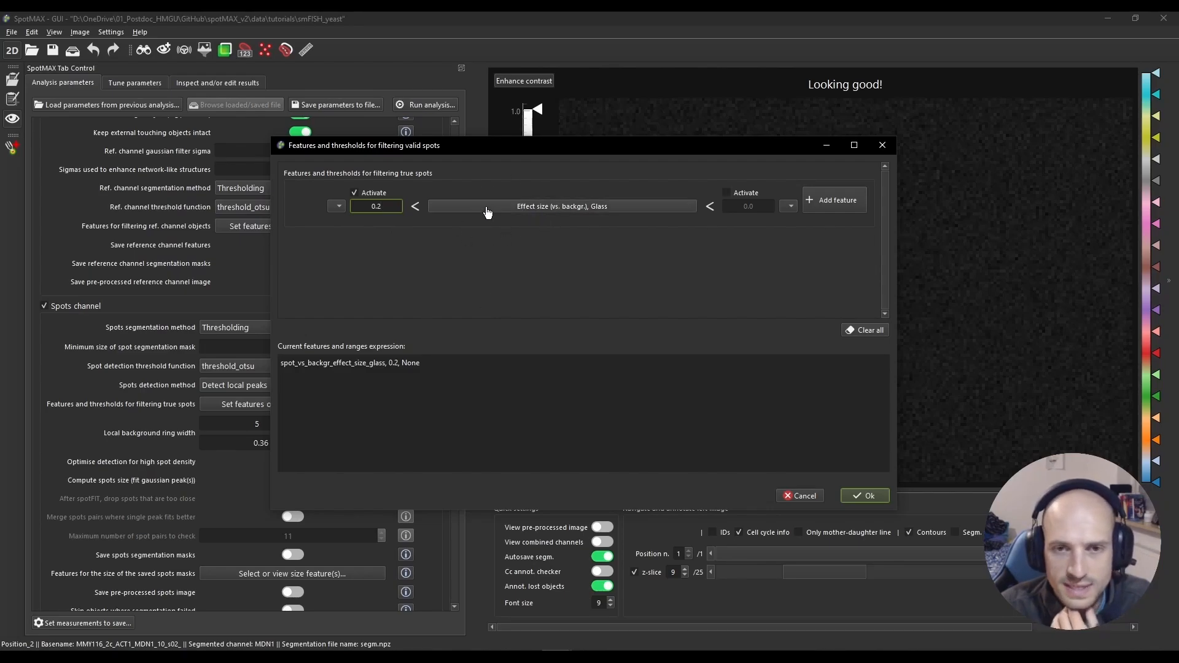
{"action": "left_click", "coordinate": [882, 146]}
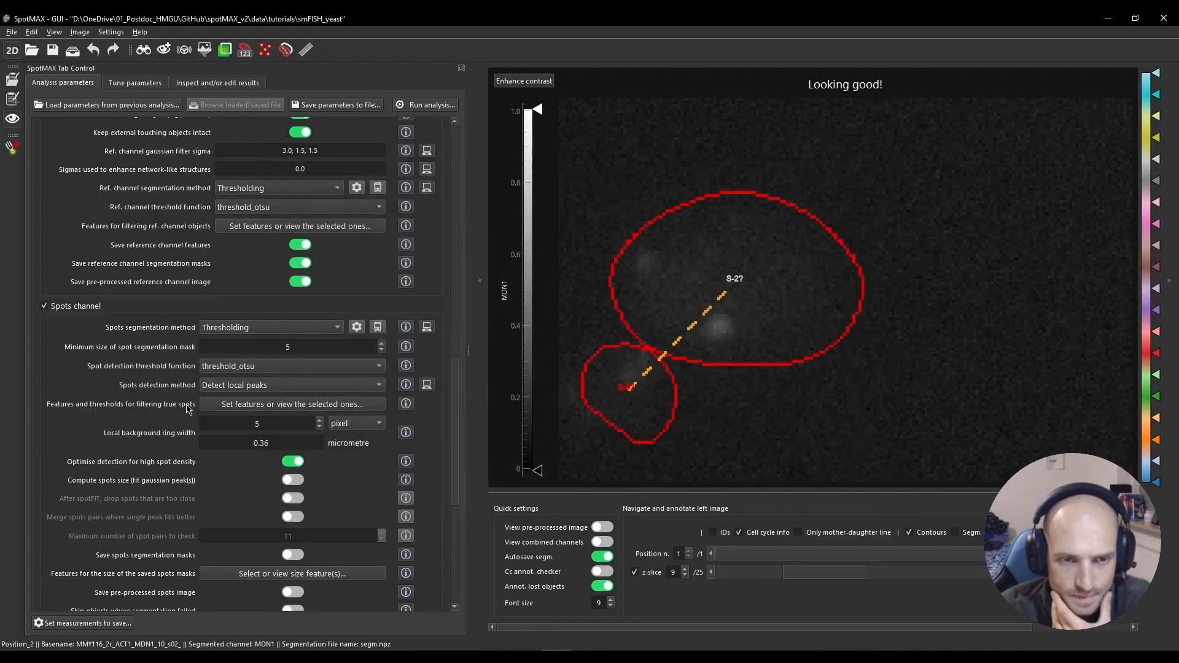
Enable computing the spots size by fitting gaussian peaks for the spots channel.
{"action": "scroll", "coordinate": [188, 410], "scroll_direction": "down", "scroll_amount": 1}
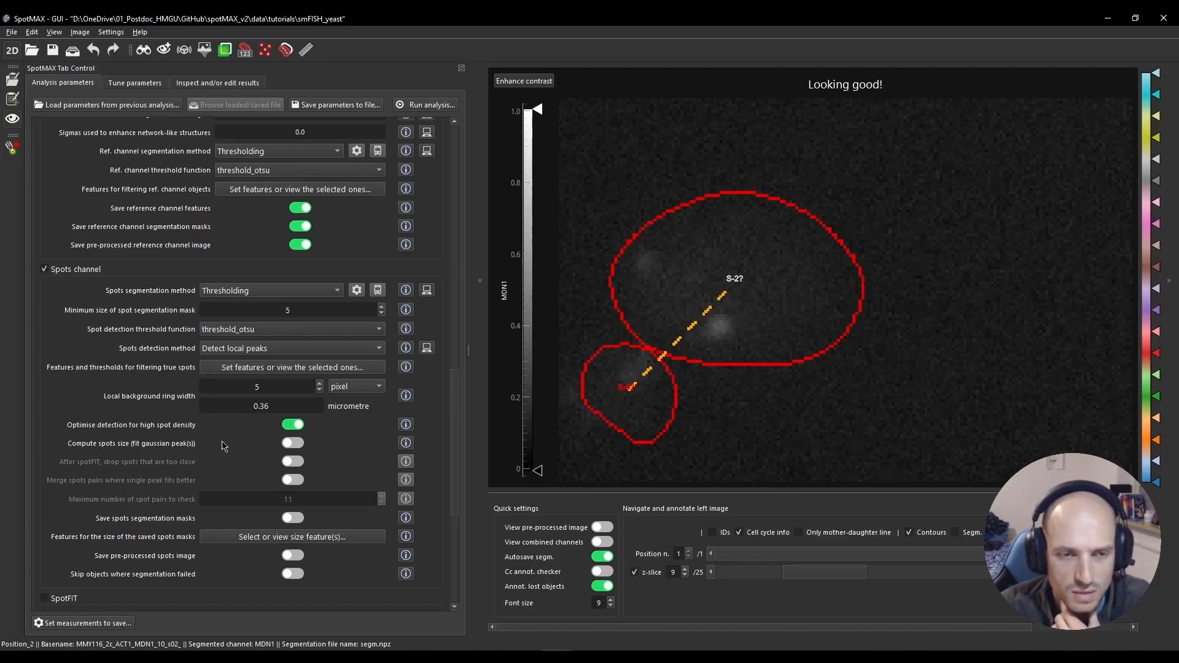
{"action": "scroll", "coordinate": [222, 447], "scroll_direction": "down", "scroll_amount": 1}
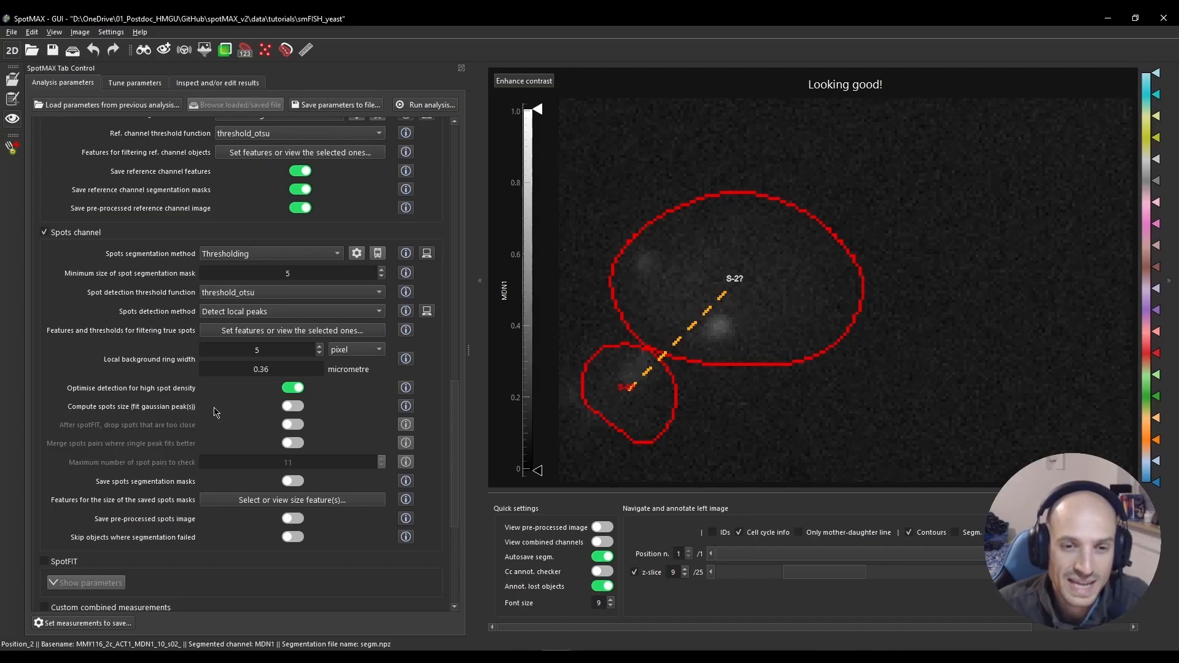
{"action": "scroll", "coordinate": [289, 405], "scroll_direction": "up", "scroll_amount": 1}
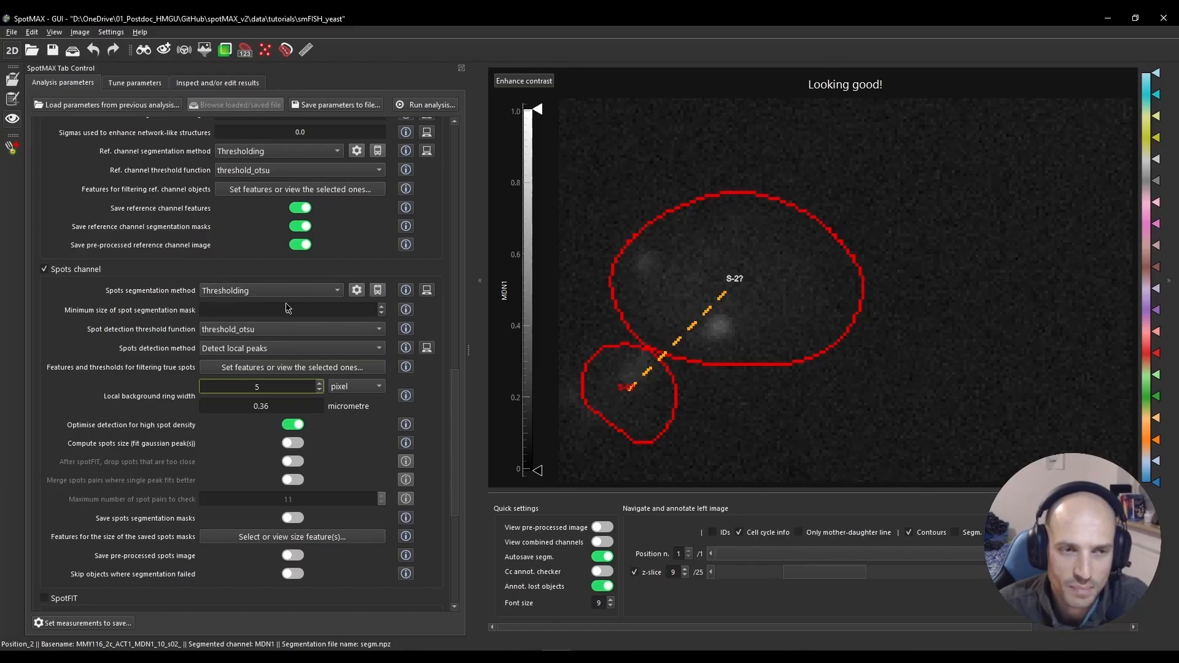
{"action": "scroll", "coordinate": [264, 227], "scroll_direction": "up", "scroll_amount": 2}
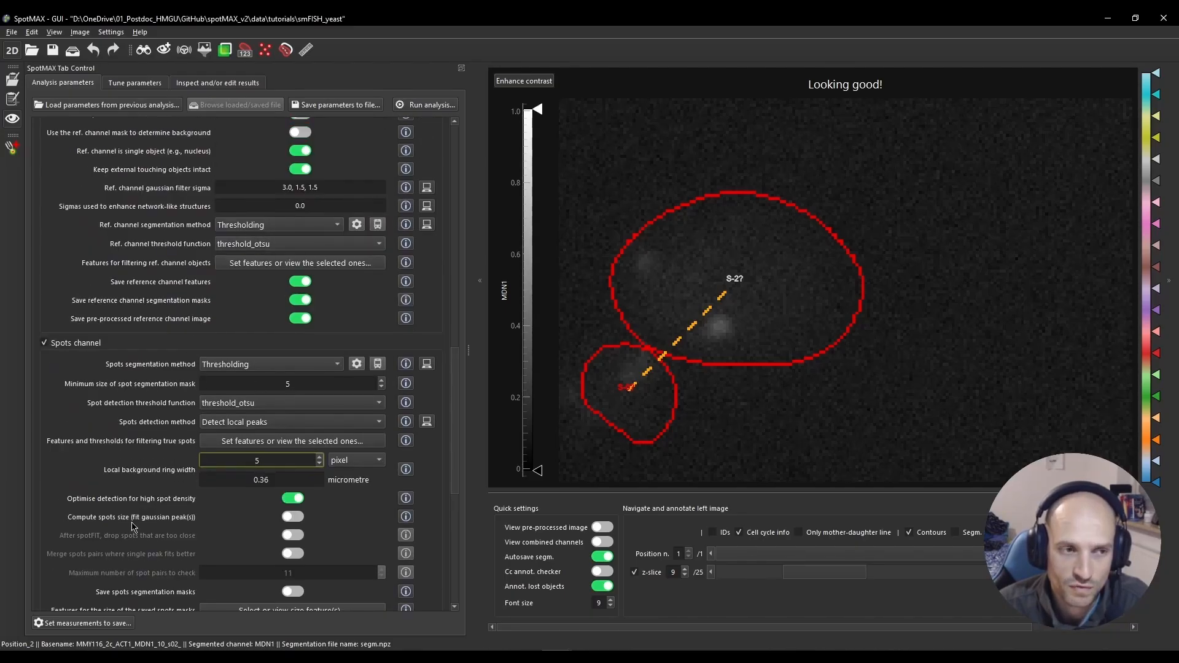
{"action": "scroll", "coordinate": [134, 527], "scroll_direction": "down", "scroll_amount": 2}
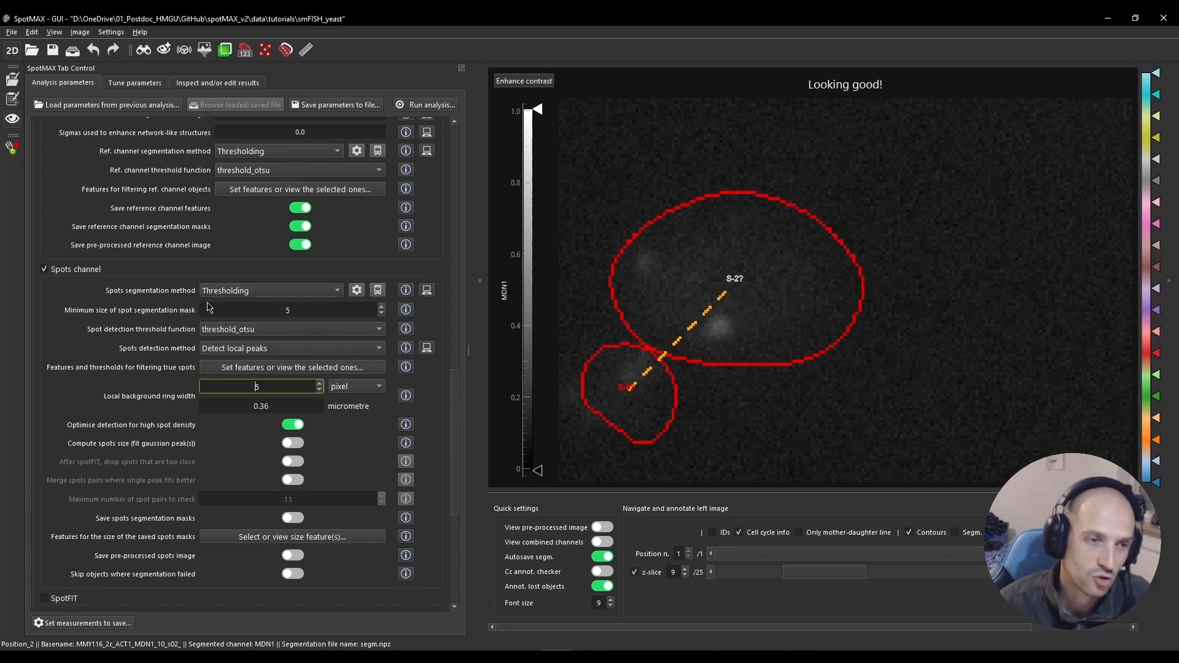
{"action": "left_click", "coordinate": [288, 445]}
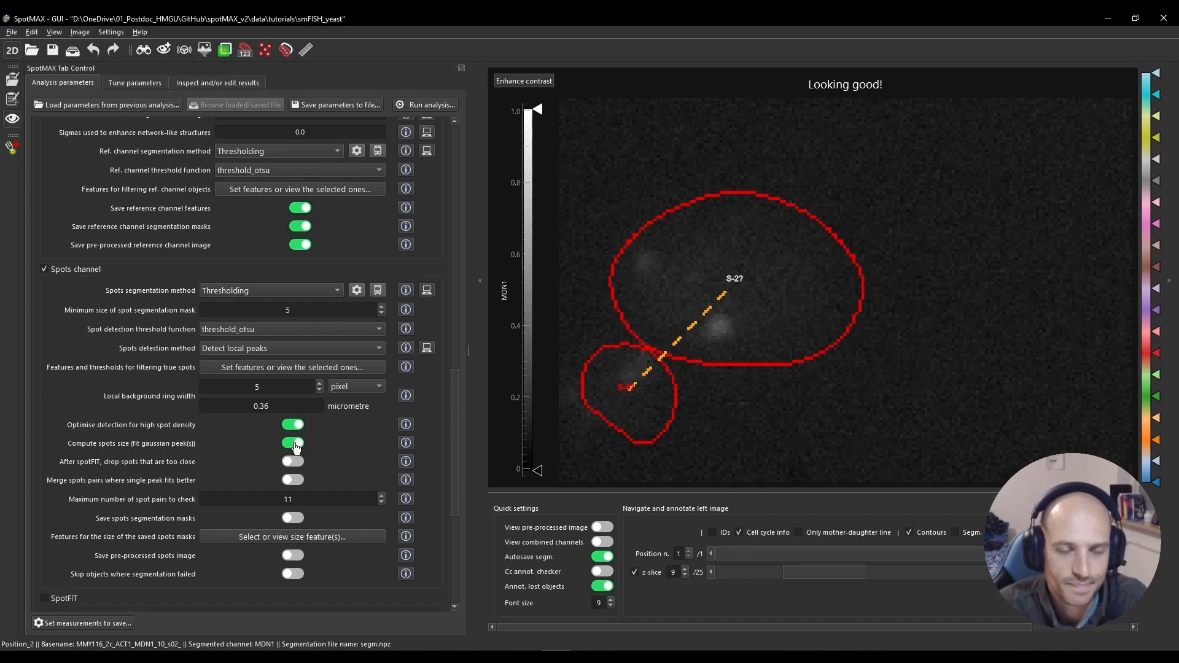
Read the description of dropping spots that are too close after spotFIT, and check the spot minimum dimensions it relies on.
{"action": "scroll", "coordinate": [295, 447], "scroll_direction": "down", "scroll_amount": 1}
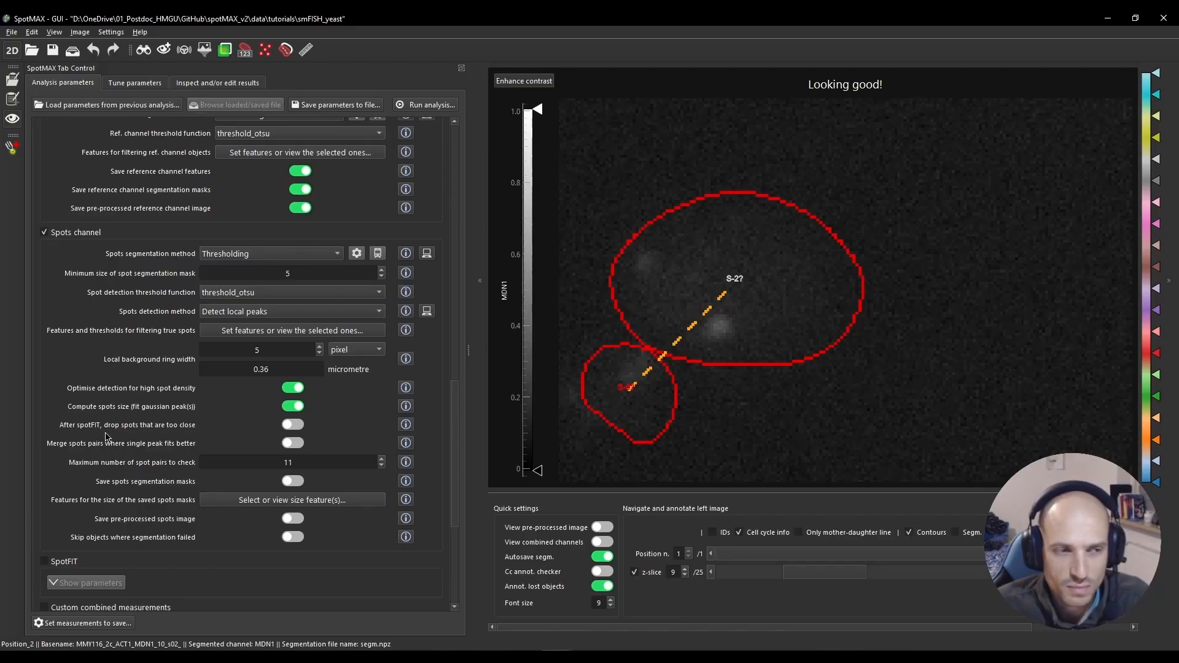
{"action": "scroll", "coordinate": [106, 436], "scroll_direction": "down", "scroll_amount": 1}
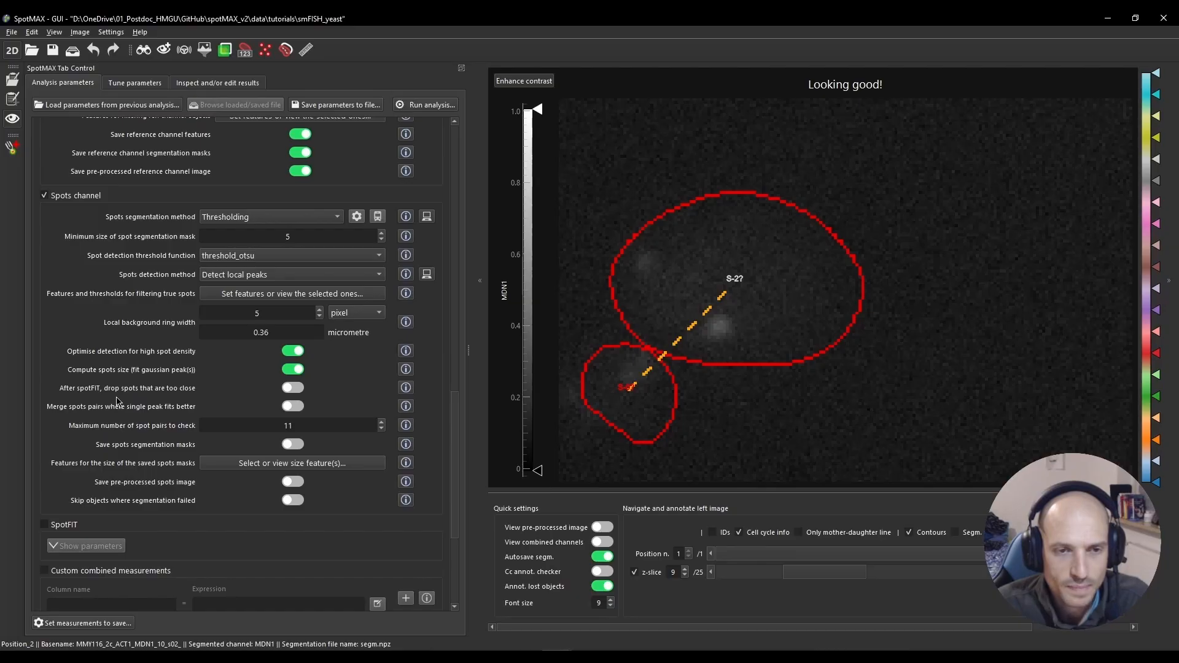
{"action": "left_click", "coordinate": [406, 389]}
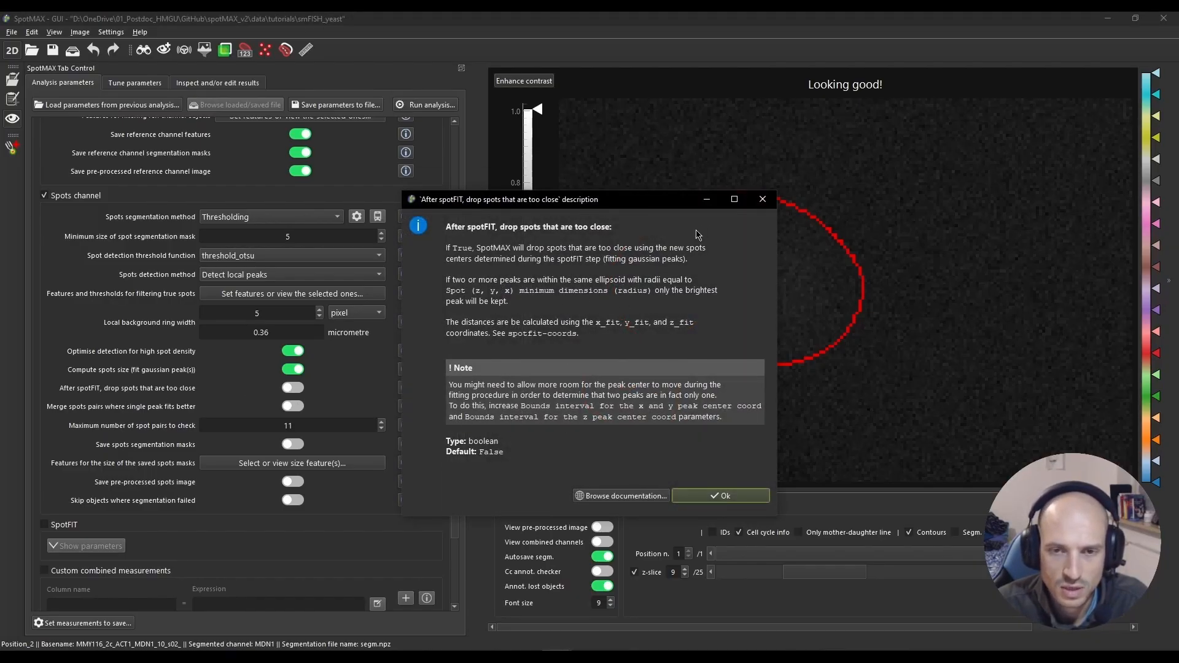
{"action": "left_click", "coordinate": [763, 199]}
{"action": "scroll", "coordinate": [434, 392], "scroll_direction": "up", "scroll_amount": 2}
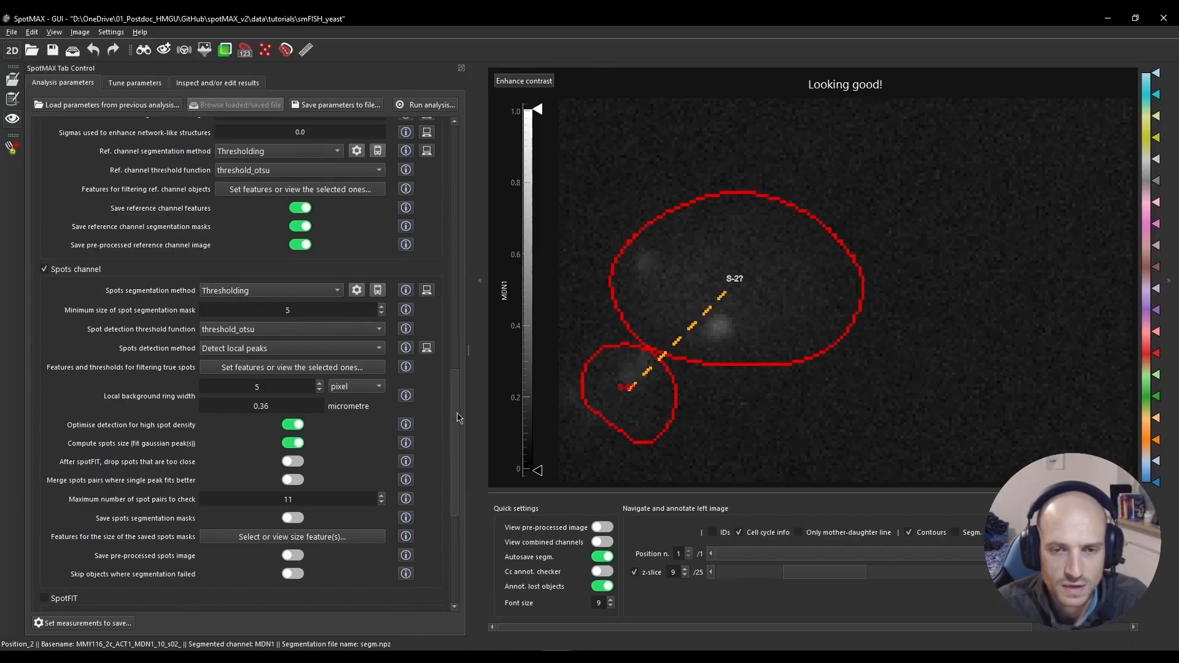
{"action": "scroll", "coordinate": [458, 418], "scroll_direction": "up", "scroll_amount": 12}
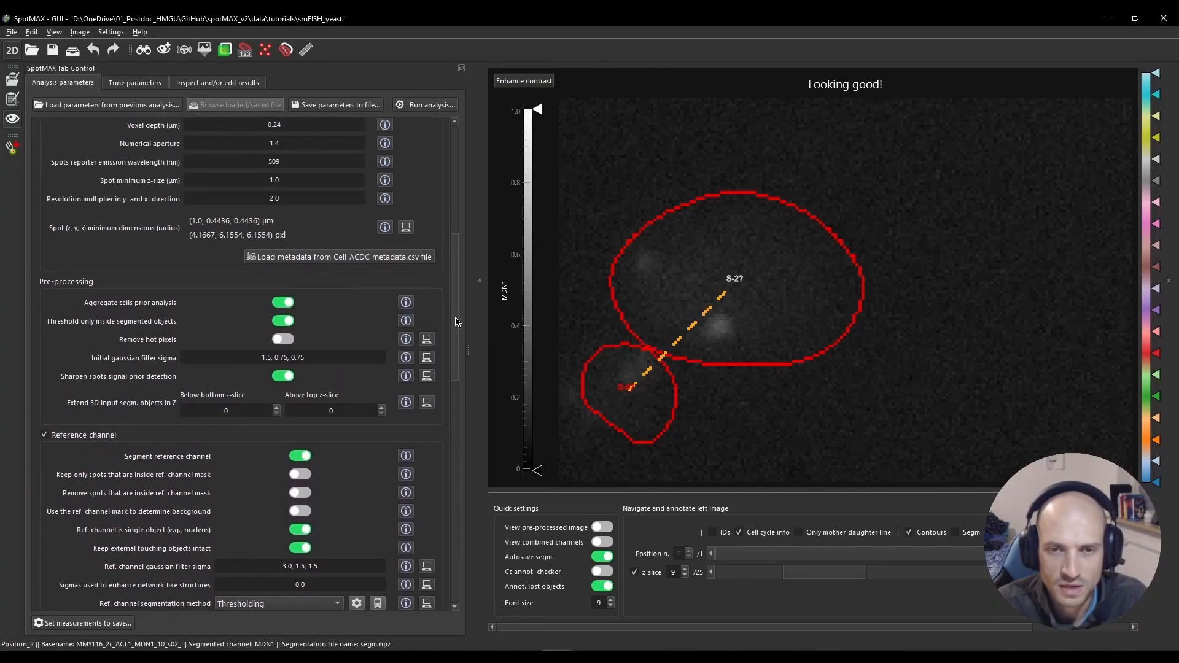
{"action": "left_click_drag", "start_coordinate": [457, 322], "coordinate": [456, 478]}
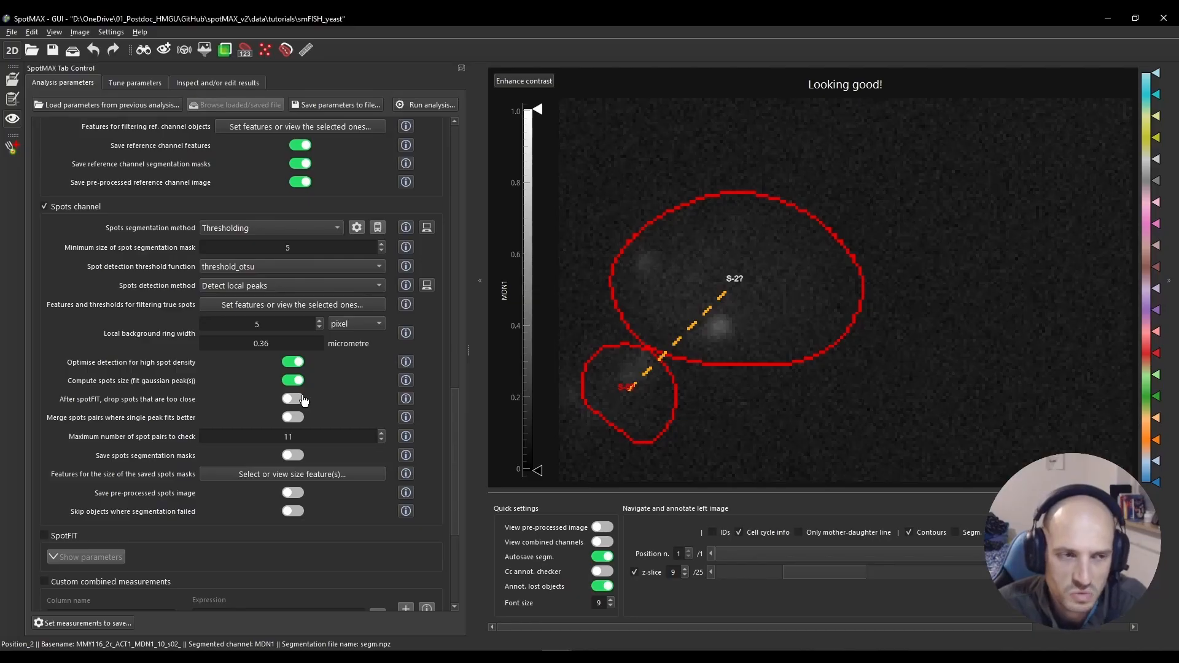
Enable saving of the spots segmentation masks in the spots channel parameters.
{"action": "scroll", "coordinate": [249, 408], "scroll_direction": "down", "scroll_amount": 1}
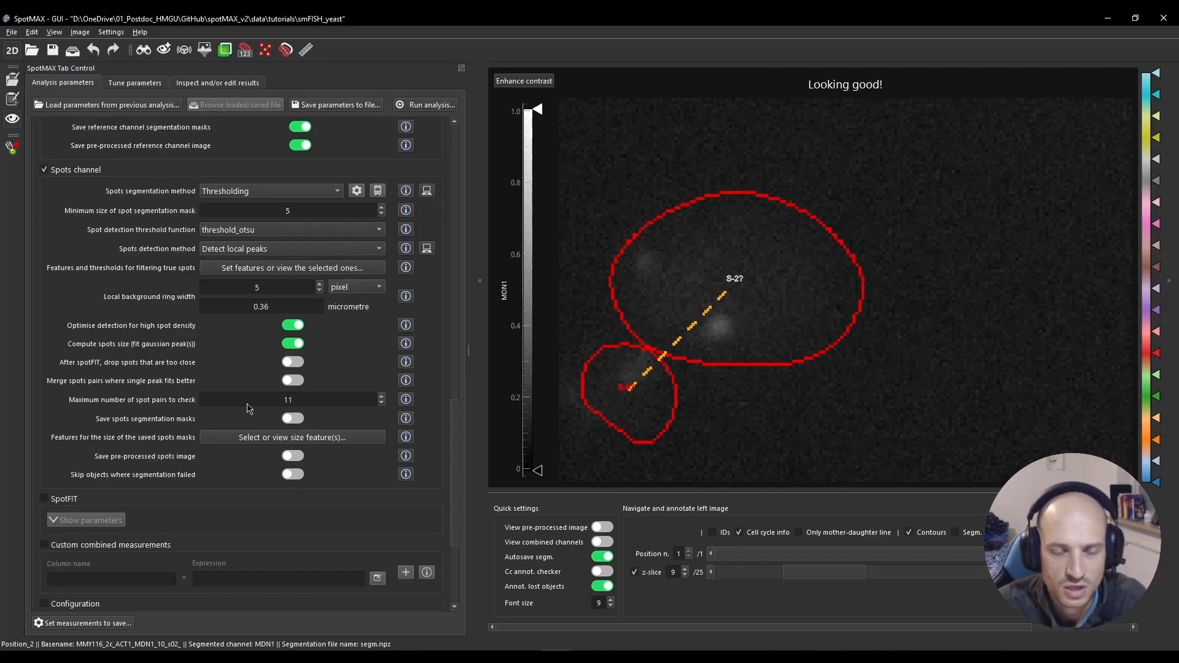
{"action": "left_click_drag", "start_coordinate": [455, 485], "coordinate": [480, 487]}
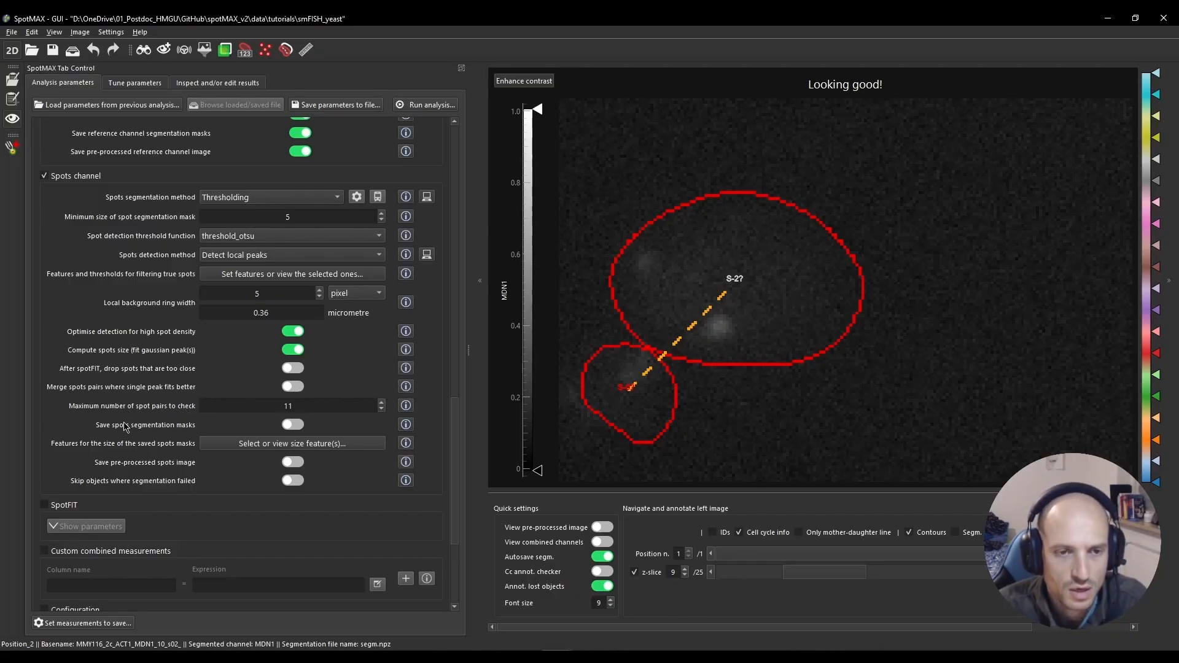
{"action": "left_click", "coordinate": [295, 426]}
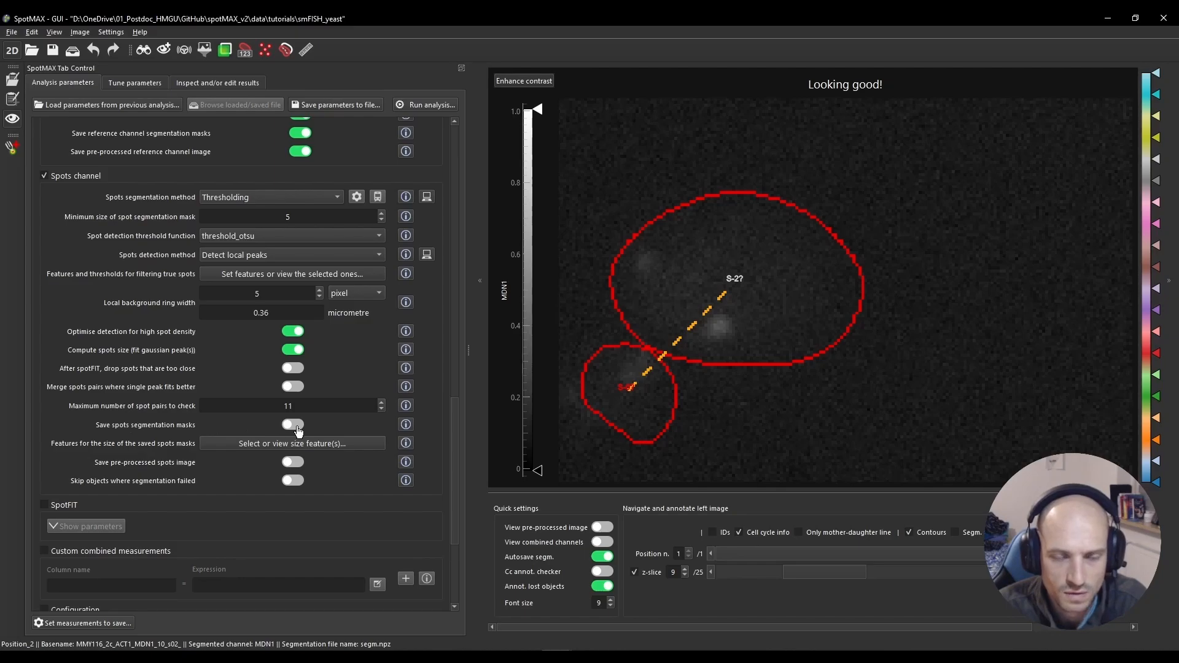
Review the features and thresholds set for filtering reference channel objects, and close the settings without changing them.
{"action": "scroll", "coordinate": [299, 430], "scroll_direction": "up", "scroll_amount": 2}
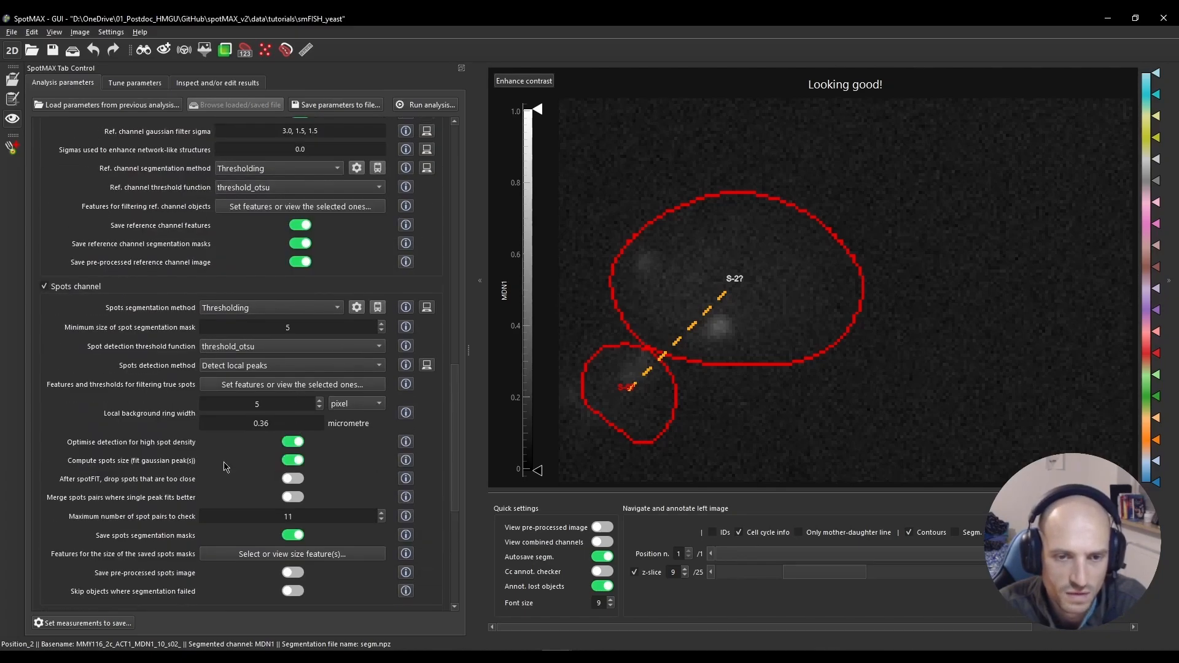
{"action": "scroll", "coordinate": [227, 467], "scroll_direction": "down", "scroll_amount": 2}
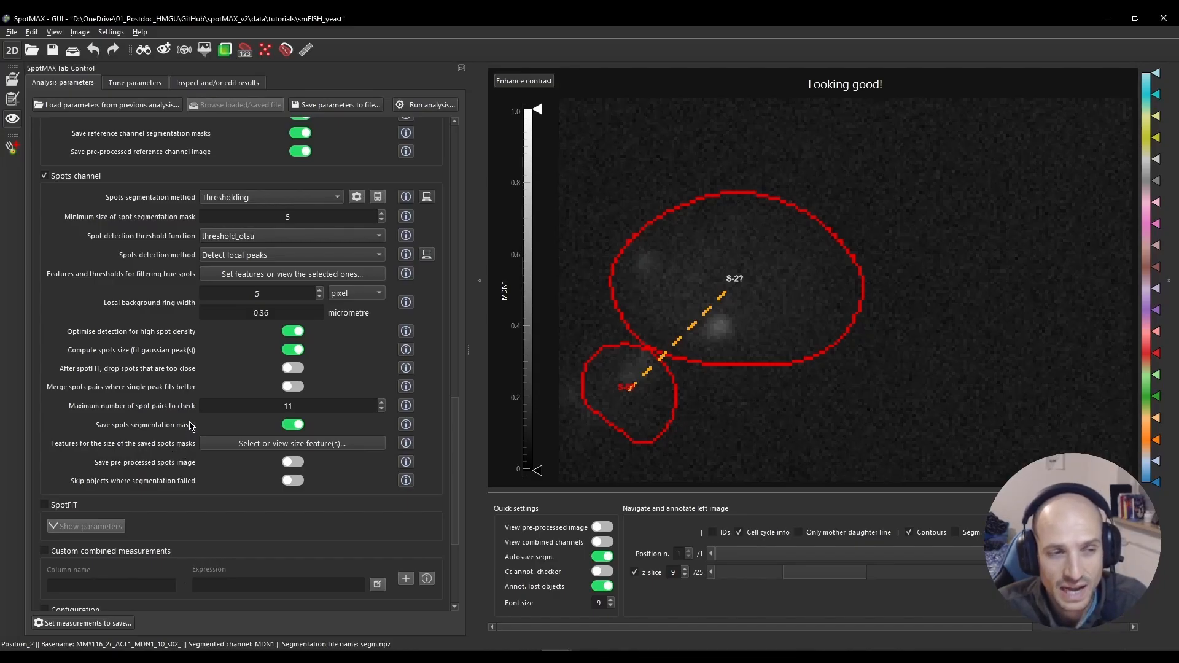
{"action": "scroll", "coordinate": [191, 426], "scroll_direction": "up", "scroll_amount": 10}
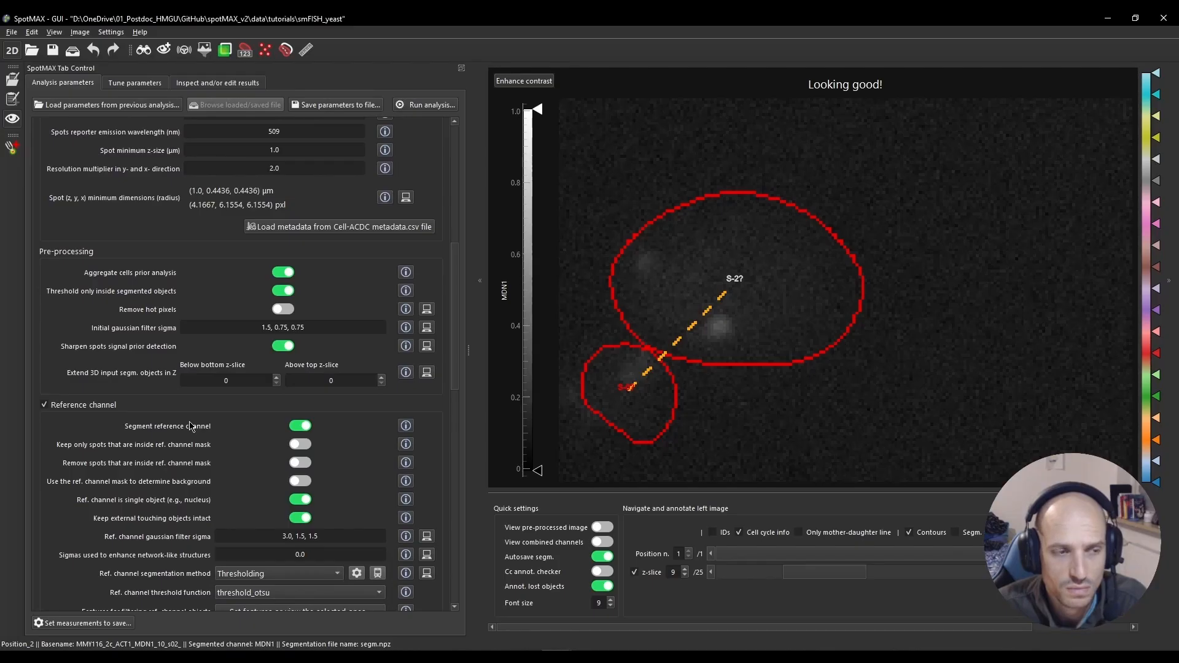
{"action": "scroll", "coordinate": [191, 426], "scroll_direction": "up", "scroll_amount": 1}
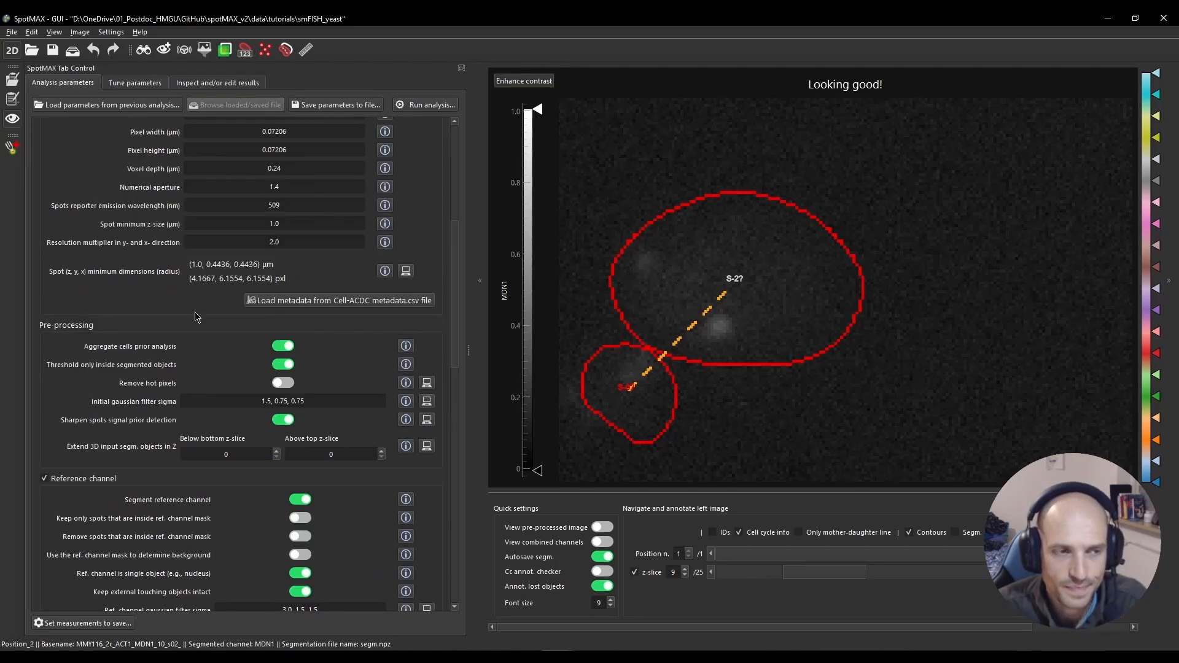
{"action": "scroll", "coordinate": [173, 355], "scroll_direction": "down", "scroll_amount": 1}
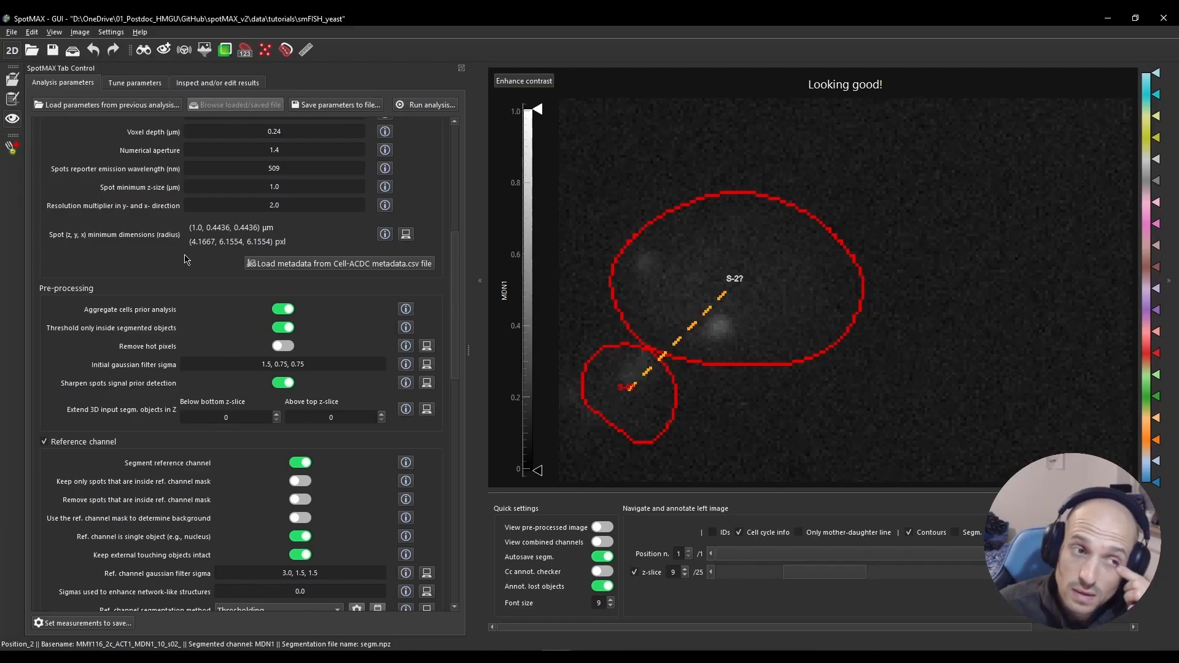
{"action": "scroll", "coordinate": [184, 261], "scroll_direction": "down", "scroll_amount": 5}
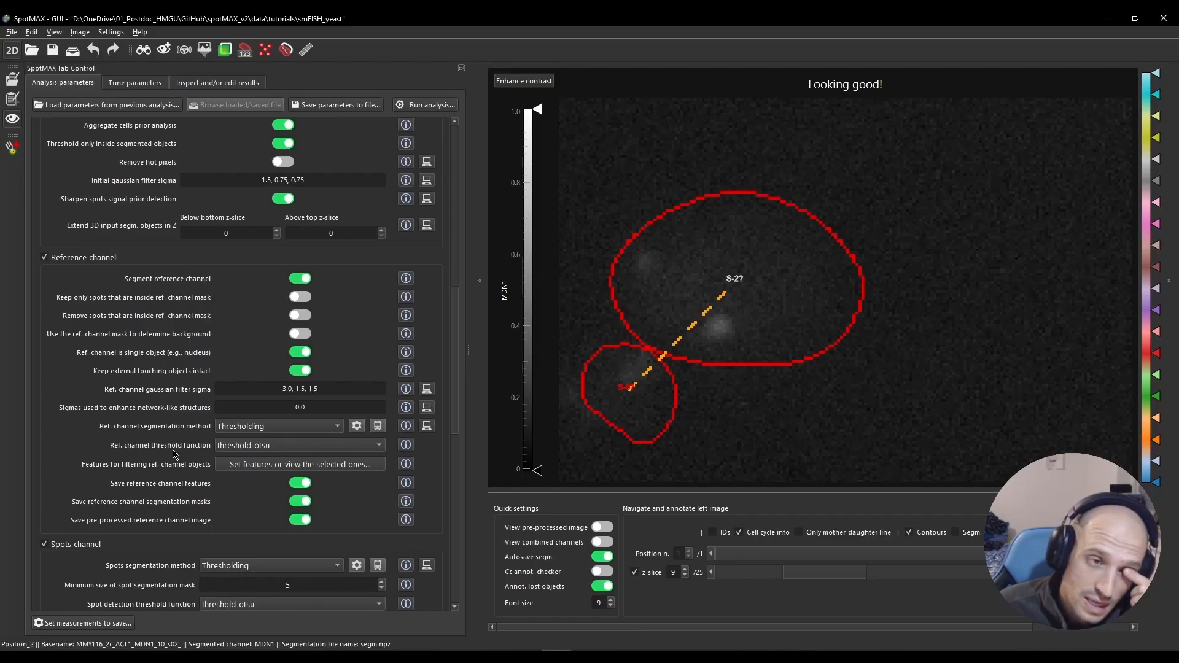
{"action": "left_click", "coordinate": [253, 465]}
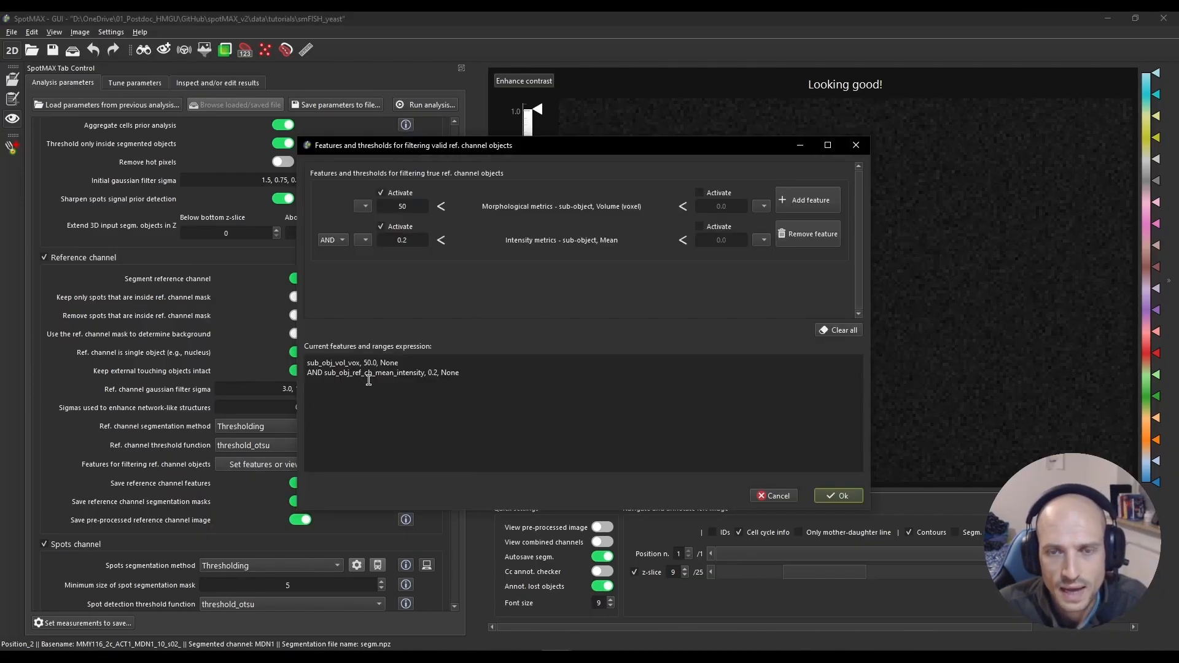
{"action": "left_click", "coordinate": [856, 145]}
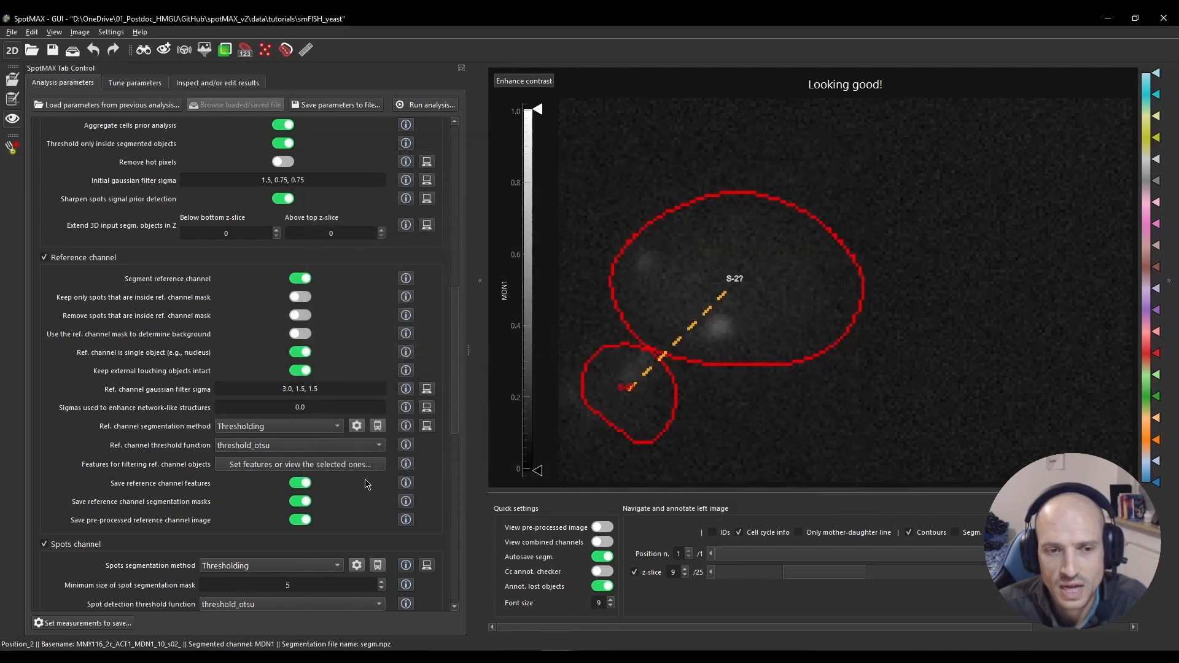
Open the size feature selection for the saved spots masks, and close it without adding a feature.
{"action": "scroll", "coordinate": [347, 478], "scroll_direction": "down", "scroll_amount": 8}
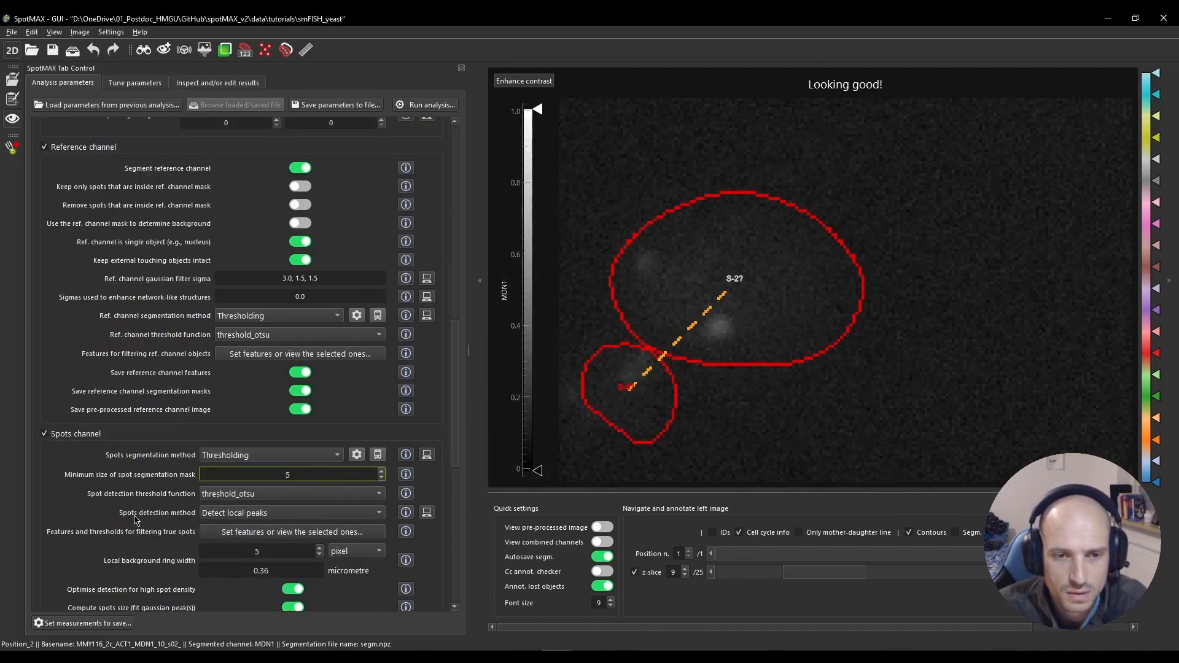
{"action": "scroll", "coordinate": [136, 521], "scroll_direction": "down", "scroll_amount": 2}
{"action": "left_click", "coordinate": [270, 444]}
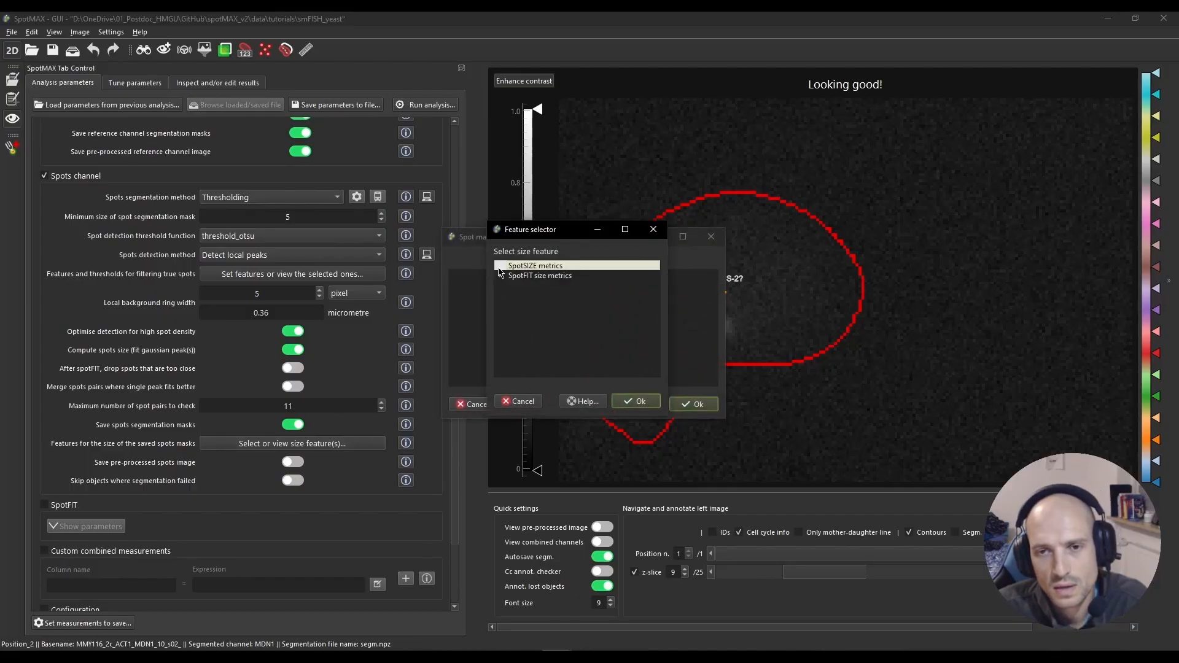
{"action": "left_click", "coordinate": [654, 230]}
{"action": "left_click", "coordinate": [712, 237]}
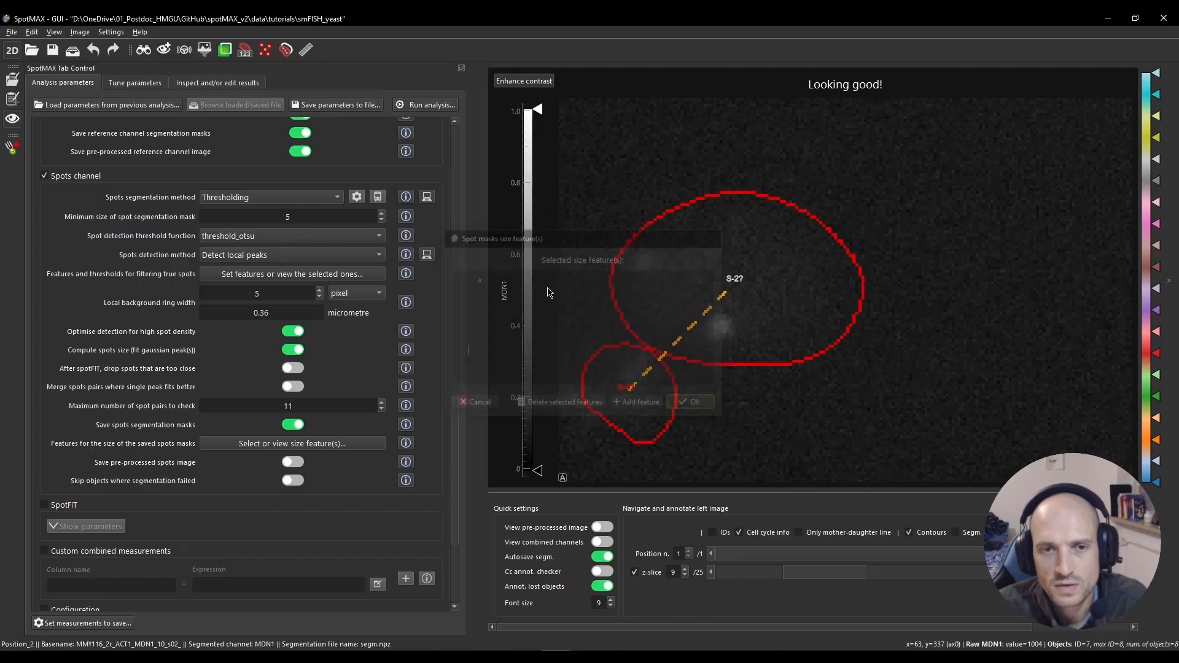
Remove the mean intensity feature and deactivate the lower volume threshold in the reference channel objects filter, and recheck the filter settings.
{"action": "scroll", "coordinate": [263, 361], "scroll_direction": "up", "scroll_amount": 4}
{"action": "scroll", "coordinate": [157, 337], "scroll_direction": "up", "scroll_amount": 15}
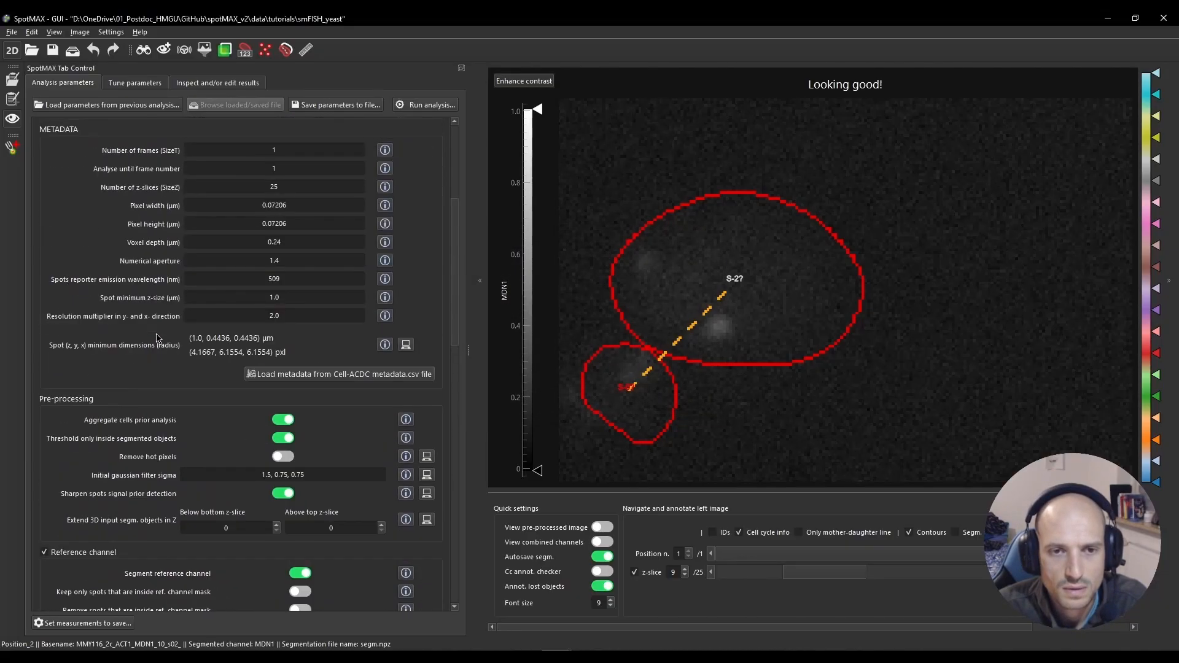
{"action": "scroll", "coordinate": [159, 339], "scroll_direction": "up", "scroll_amount": 2}
{"action": "scroll", "coordinate": [158, 341], "scroll_direction": "down", "scroll_amount": 14}
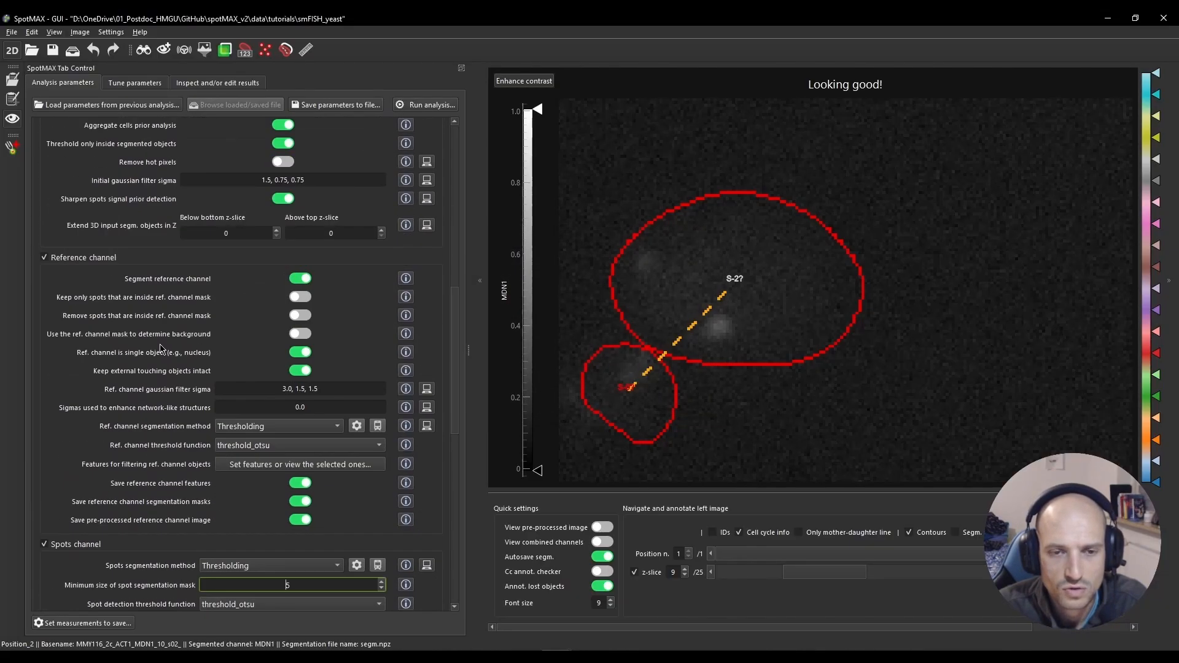
{"action": "left_click", "coordinate": [247, 466]}
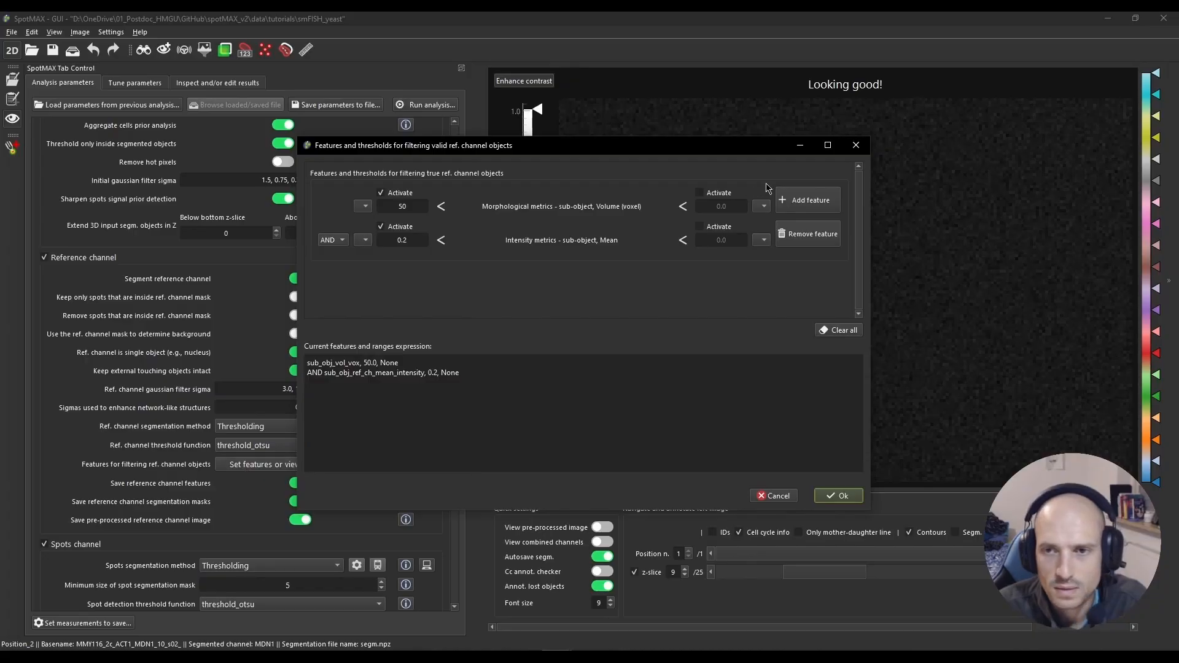
{"action": "left_click", "coordinate": [381, 192]}
{"action": "left_click", "coordinate": [833, 496]}
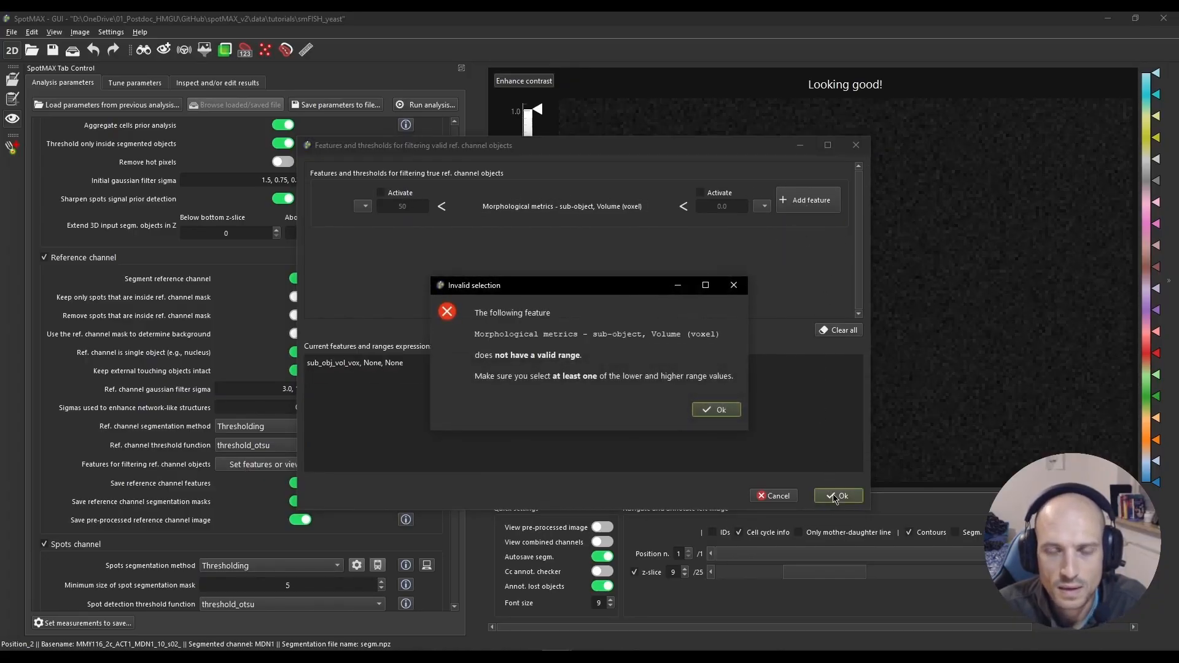
{"action": "left_click", "coordinate": [715, 408]}
{"action": "left_click", "coordinate": [786, 500]}
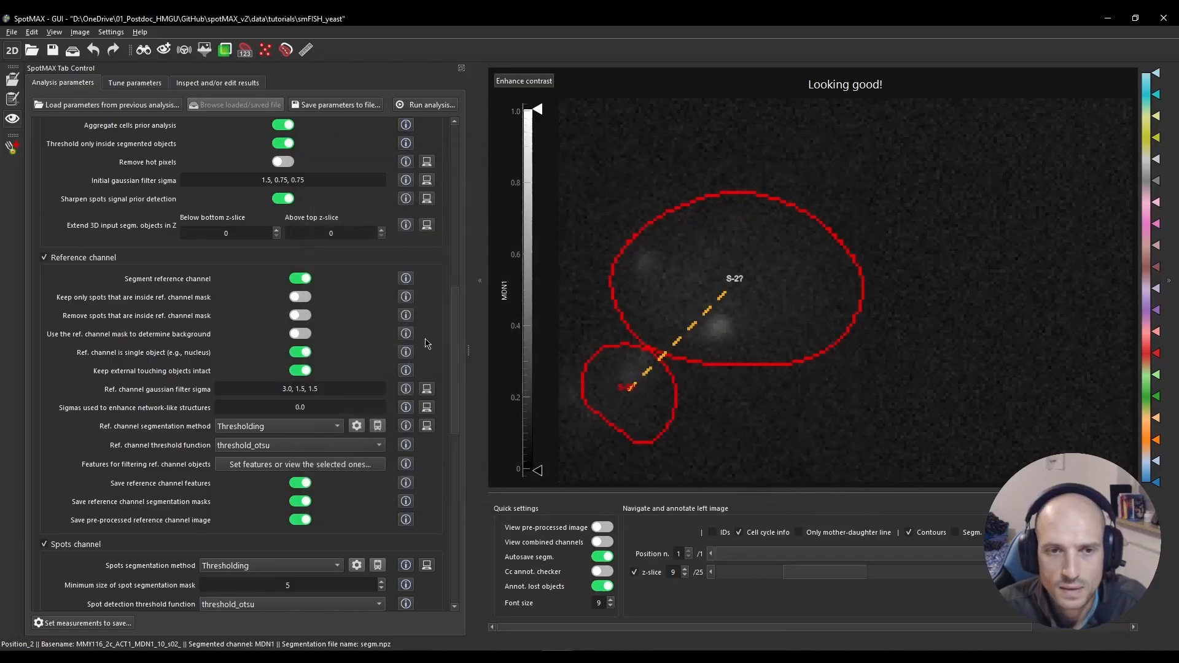
{"action": "left_click", "coordinate": [257, 465]}
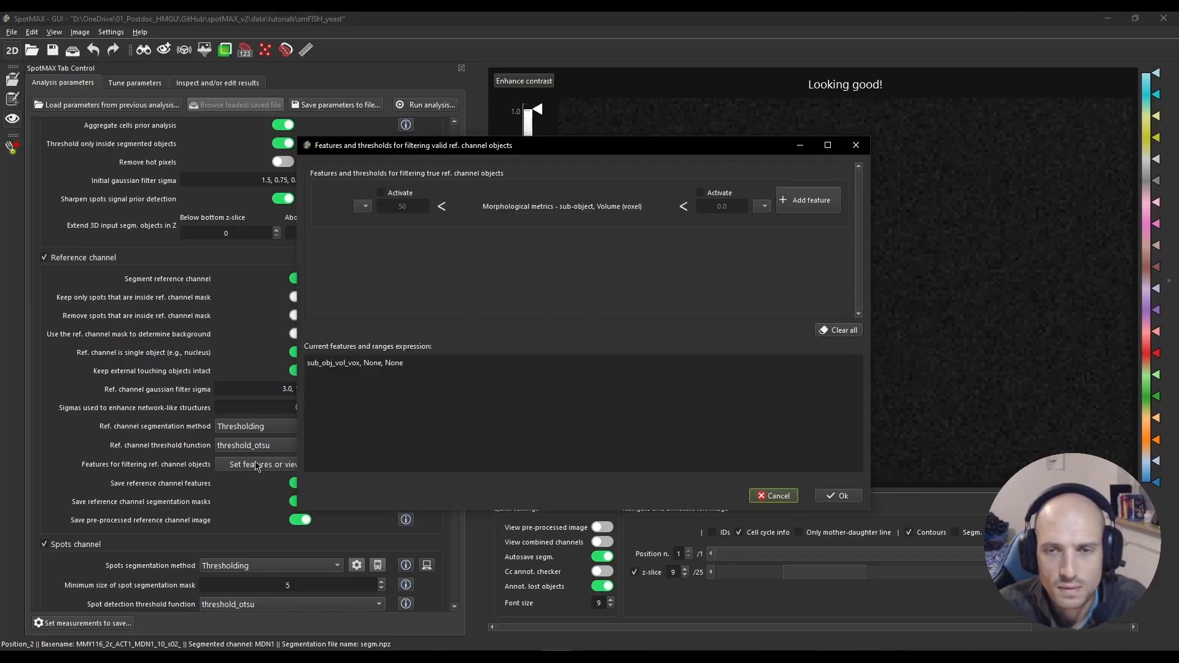
{"action": "left_click", "coordinate": [775, 495]}
Examine the SpotSIZE and SpotFIT size metrics available for the saved spots masks, and close the selection without adding one.
{"action": "scroll", "coordinate": [160, 487], "scroll_direction": "down", "scroll_amount": 7}
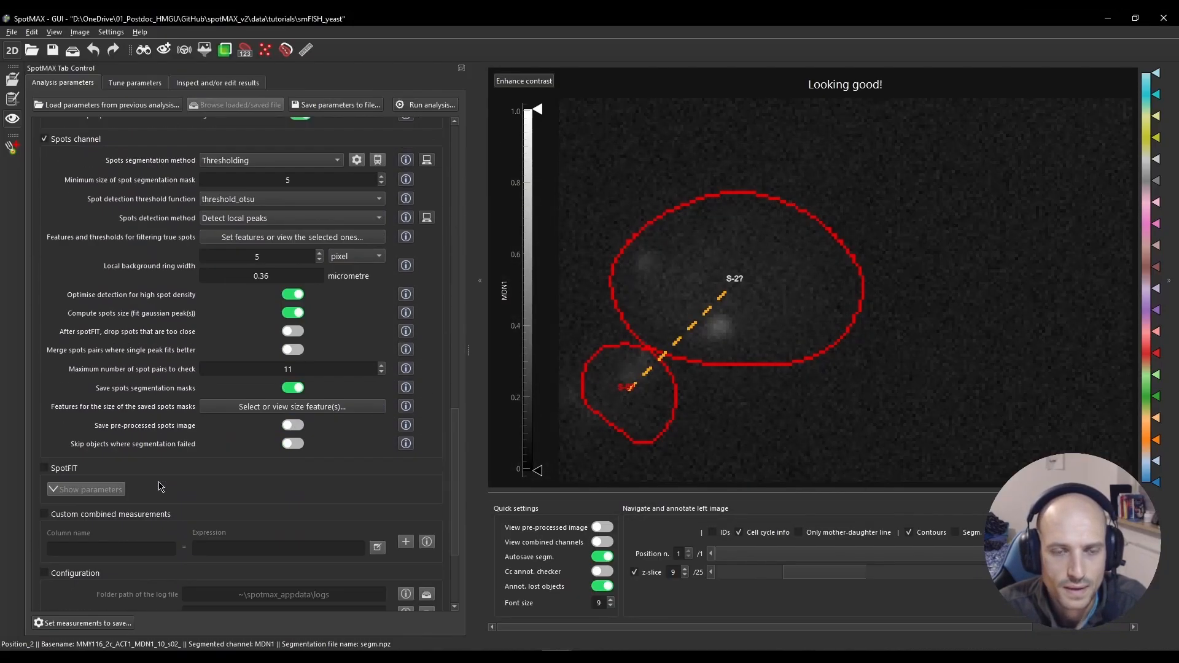
{"action": "scroll", "coordinate": [159, 487], "scroll_direction": "down", "scroll_amount": 4}
{"action": "scroll", "coordinate": [160, 487], "scroll_direction": "up", "scroll_amount": 3}
{"action": "scroll", "coordinate": [159, 487], "scroll_direction": "up", "scroll_amount": 10}
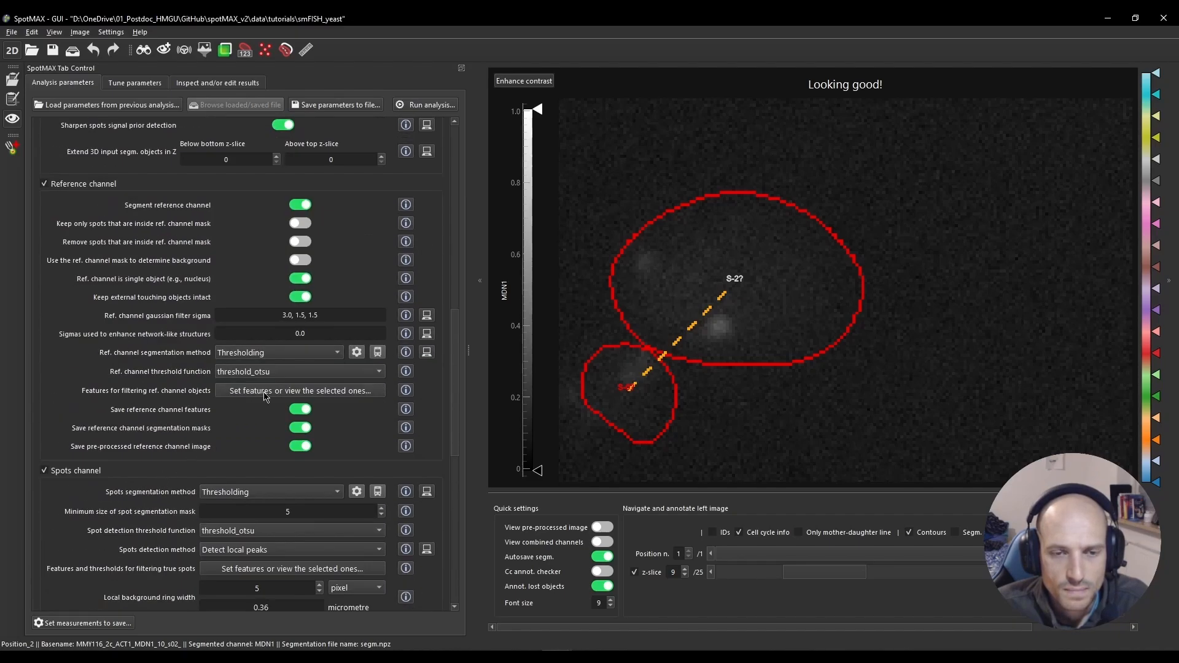
{"action": "scroll", "coordinate": [164, 408], "scroll_direction": "down", "scroll_amount": 13}
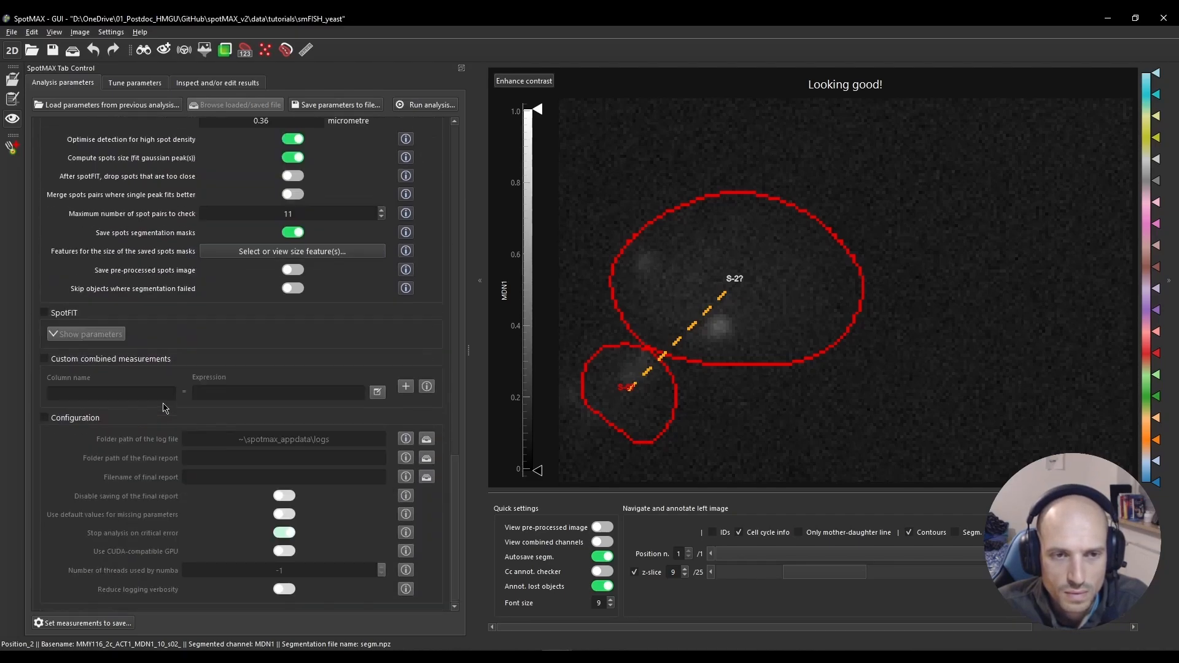
{"action": "scroll", "coordinate": [165, 408], "scroll_direction": "up", "scroll_amount": 4}
{"action": "left_click", "coordinate": [264, 401]}
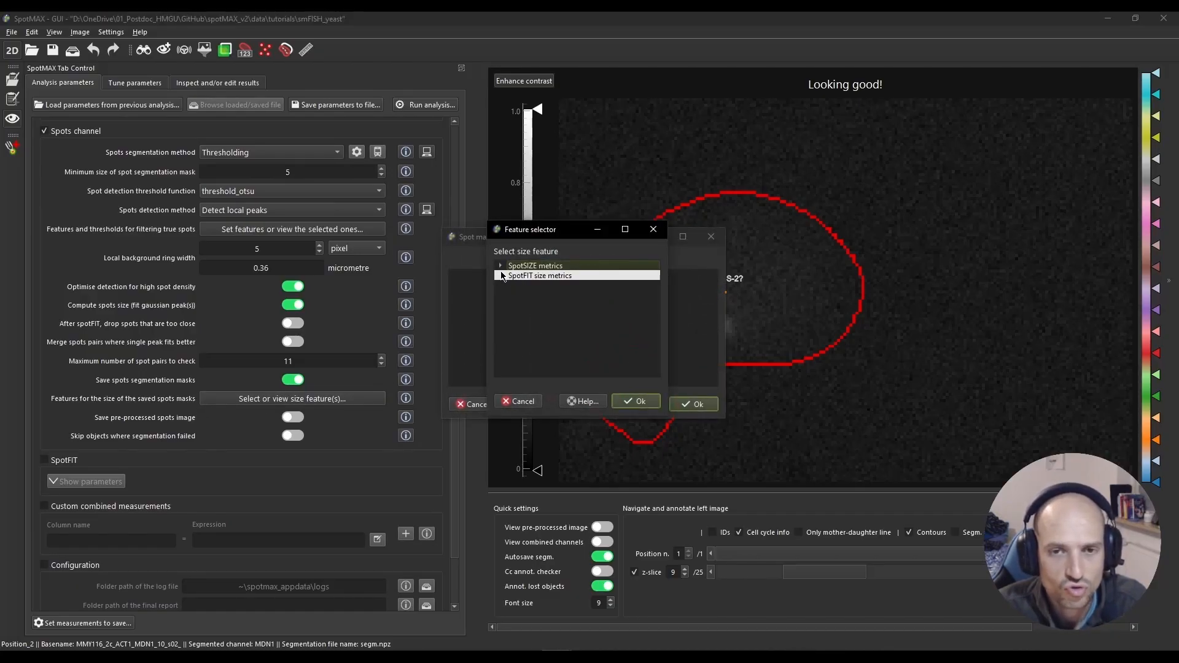
{"action": "left_click", "coordinate": [505, 266]}
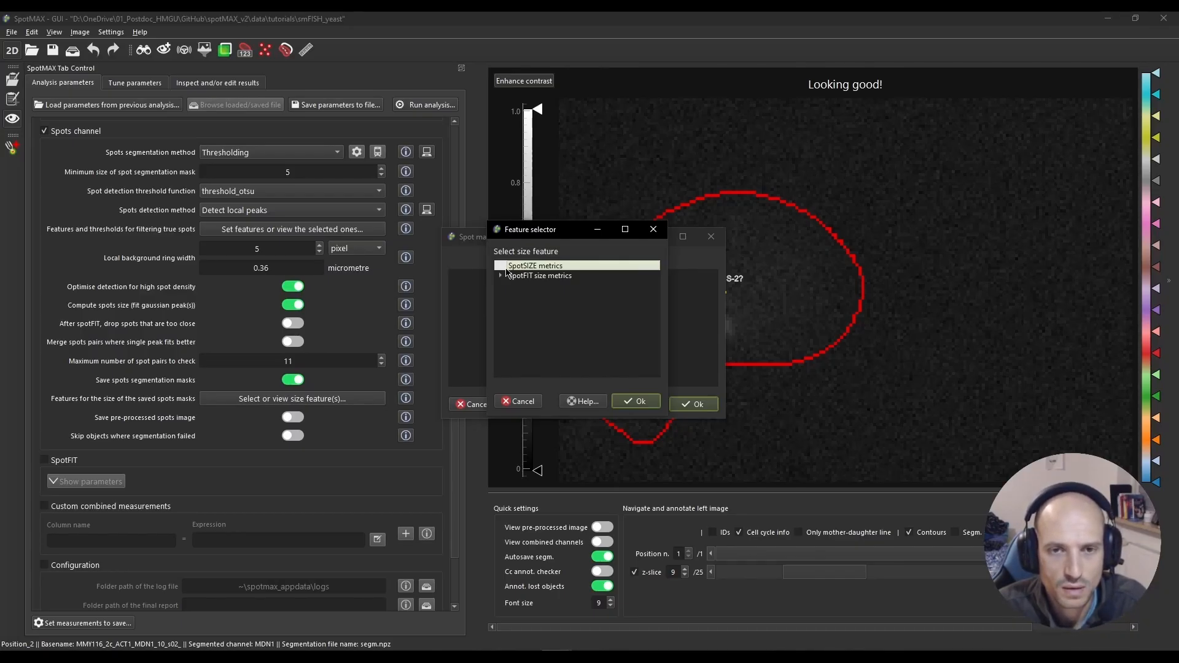
{"action": "left_click", "coordinate": [503, 266]}
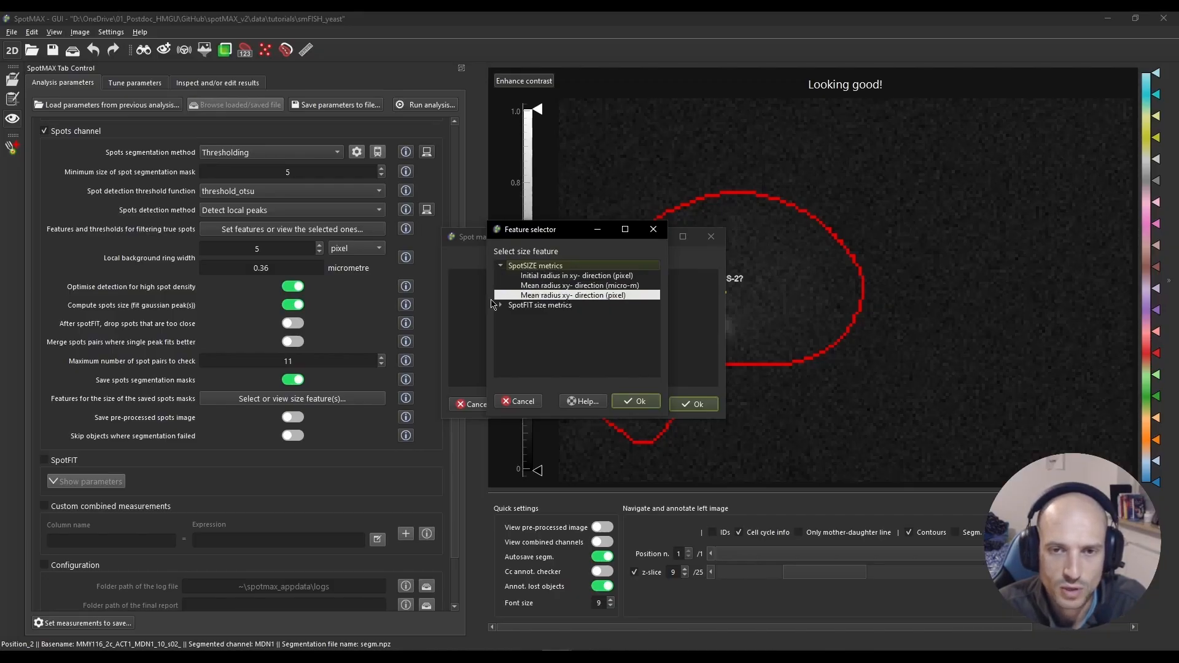
{"action": "left_click", "coordinate": [502, 306]}
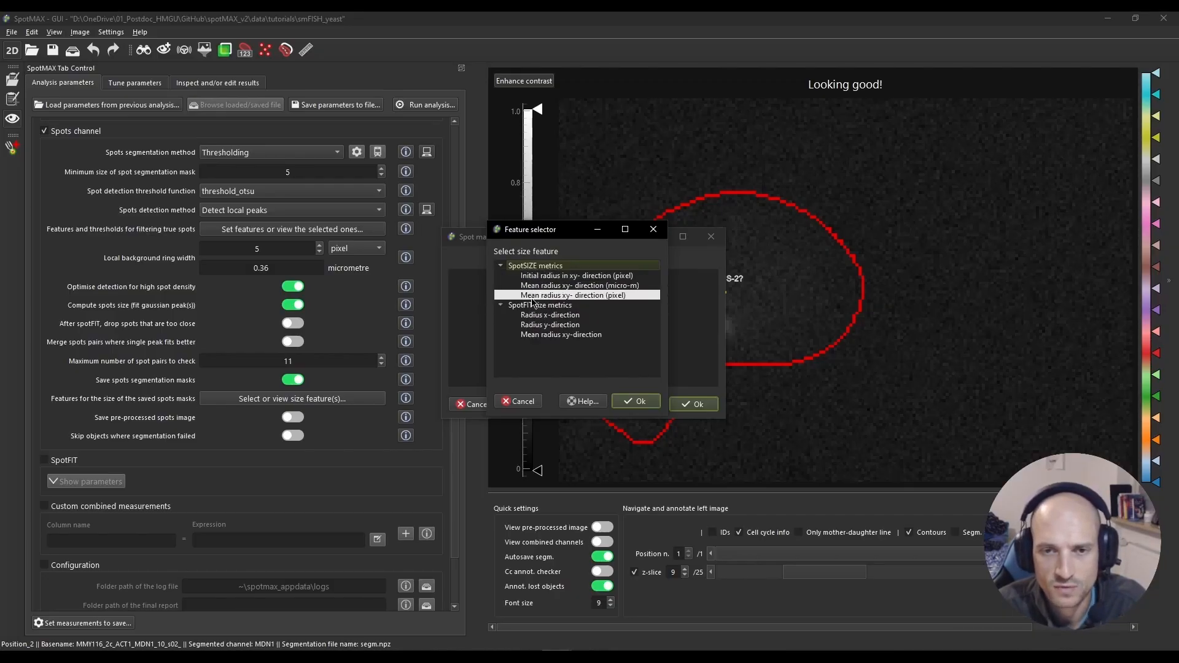
{"action": "left_click", "coordinate": [653, 230]}
{"action": "left_click", "coordinate": [702, 240]}
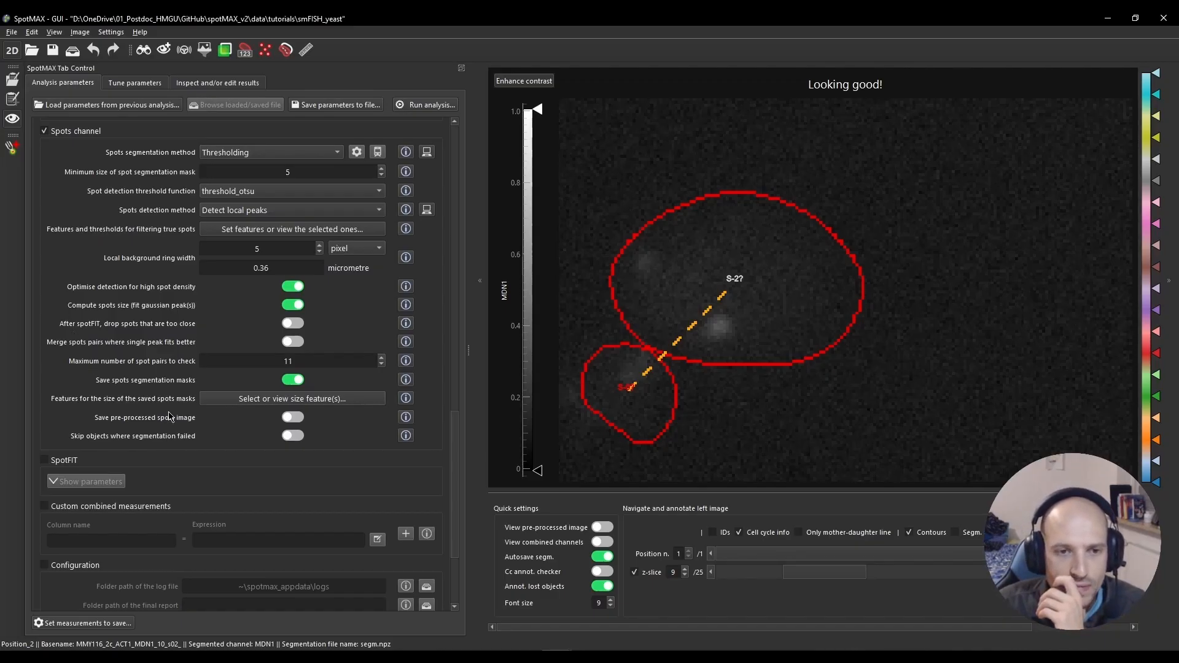
Enable saving of the pre-processed spots image, and toggle skipping objects where segmentation failed on and off again.
{"action": "scroll", "coordinate": [170, 417], "scroll_direction": "down", "scroll_amount": 1}
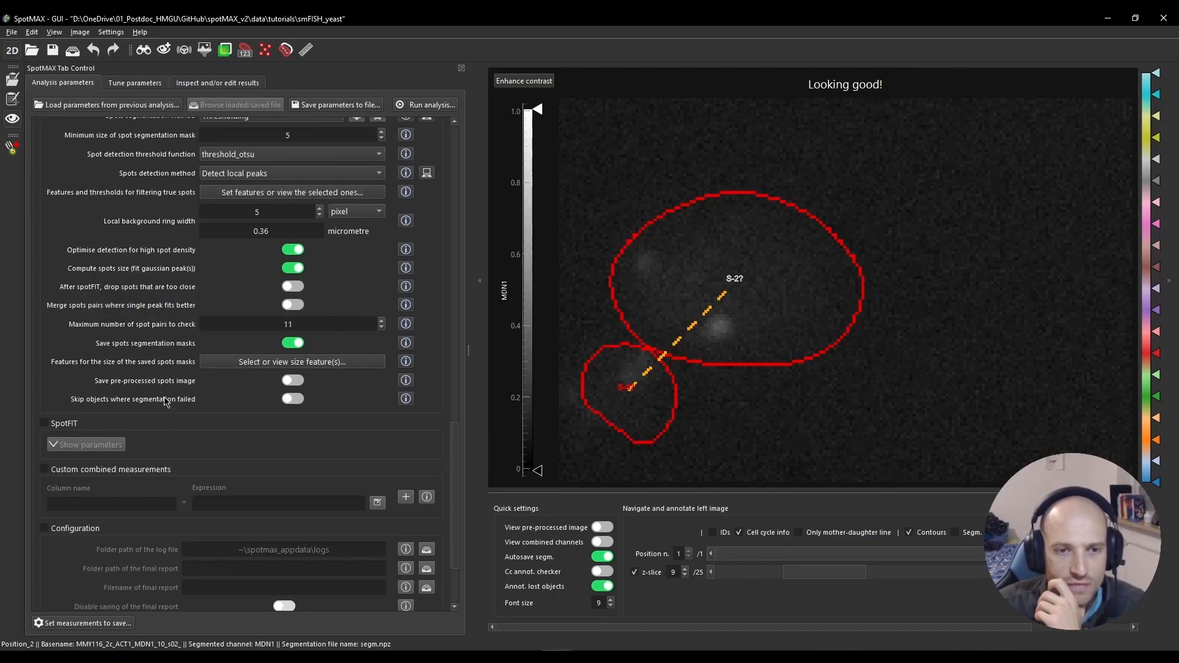
{"action": "left_click", "coordinate": [293, 381]}
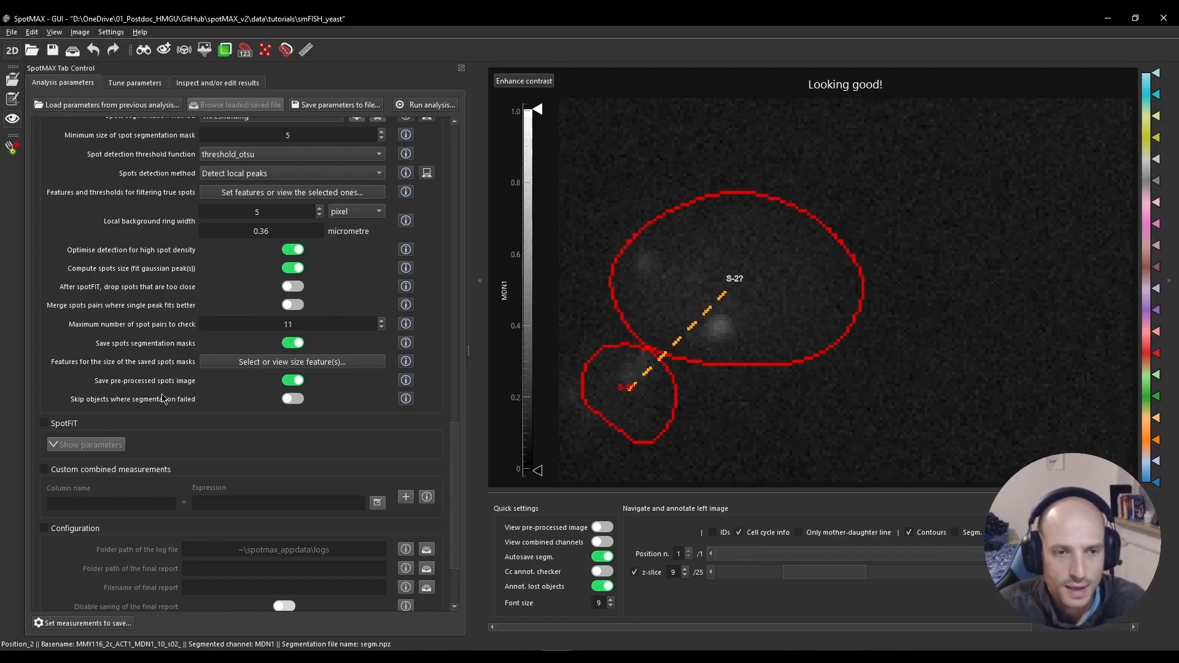
{"action": "left_click", "coordinate": [298, 402]}
{"action": "left_click", "coordinate": [300, 406]}
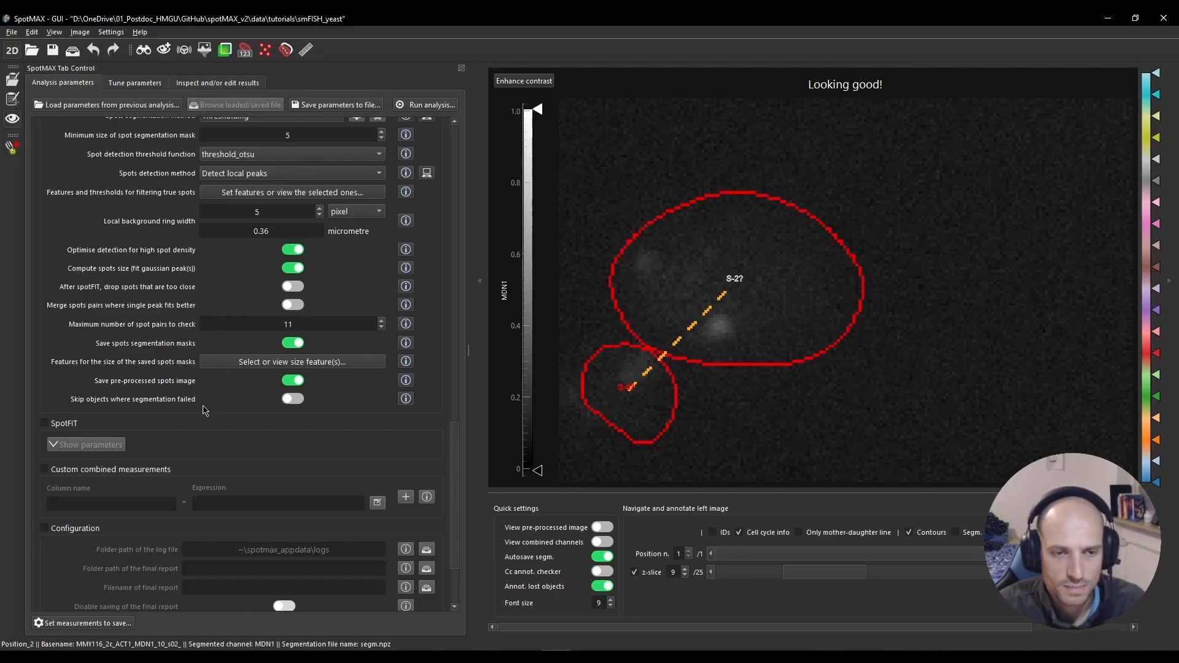
Enable the SpotFIT section to examine its bounds and initial guesses for the fit parameters, and disable the section again.
{"action": "scroll", "coordinate": [205, 411], "scroll_direction": "down", "scroll_amount": 1}
{"action": "left_click", "coordinate": [61, 389]}
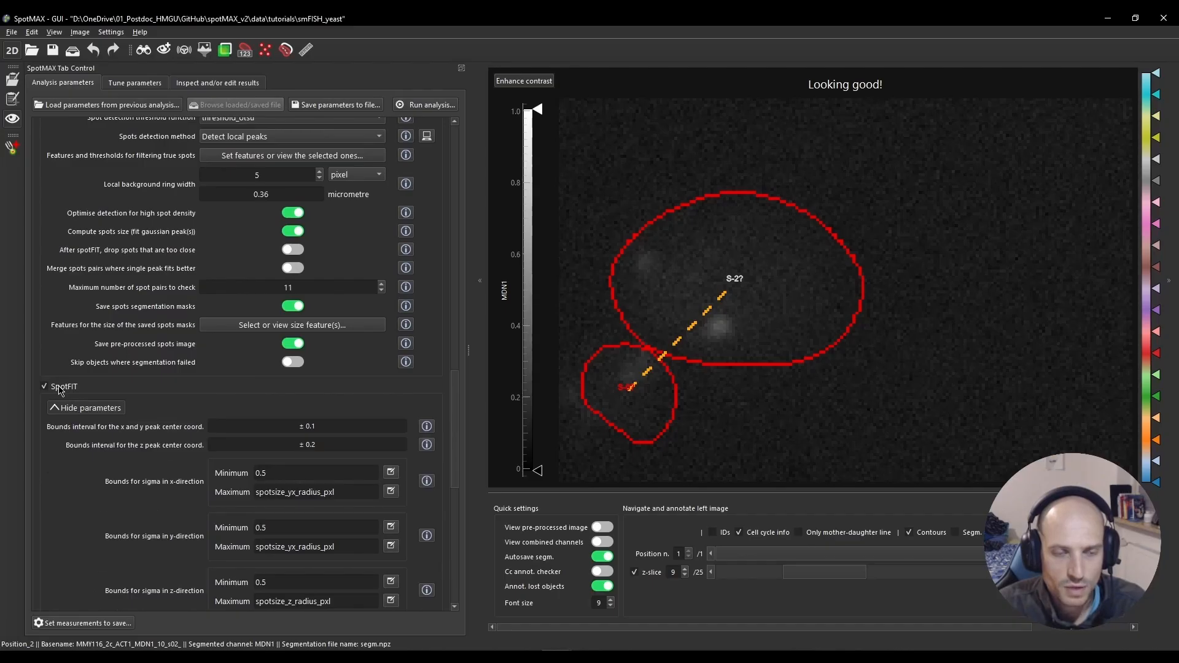
{"action": "left_click", "coordinate": [61, 388]}
{"action": "left_click", "coordinate": [61, 388]}
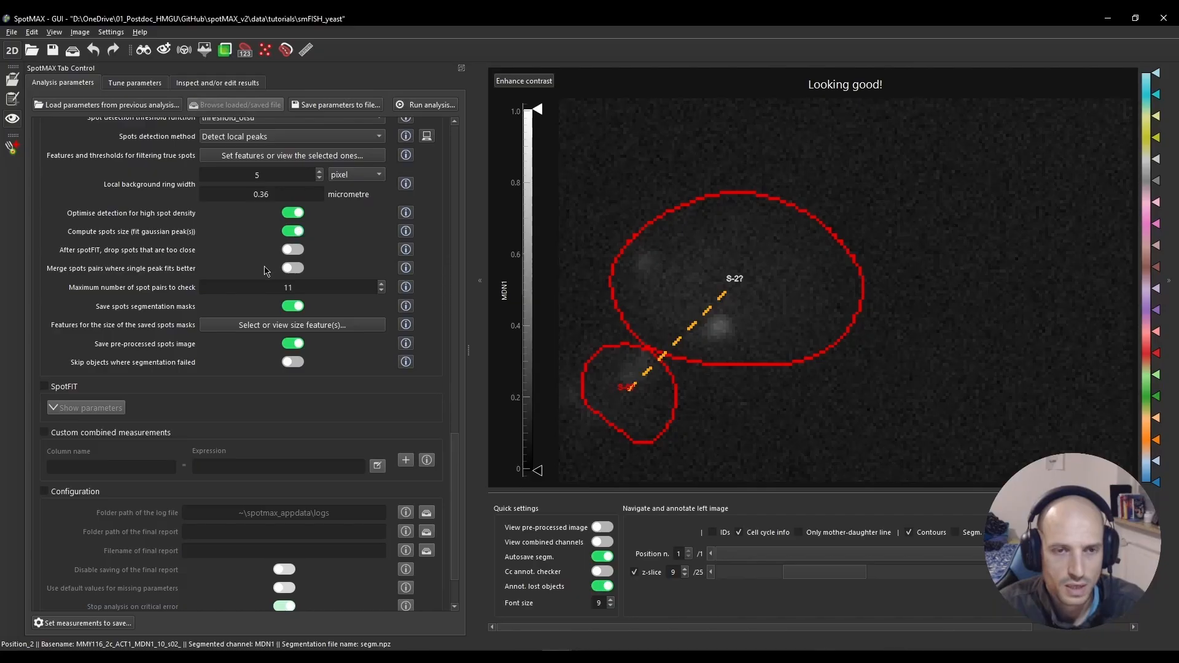
{"action": "left_click", "coordinate": [63, 390]}
{"action": "scroll", "coordinate": [63, 392], "scroll_direction": "down", "scroll_amount": 10}
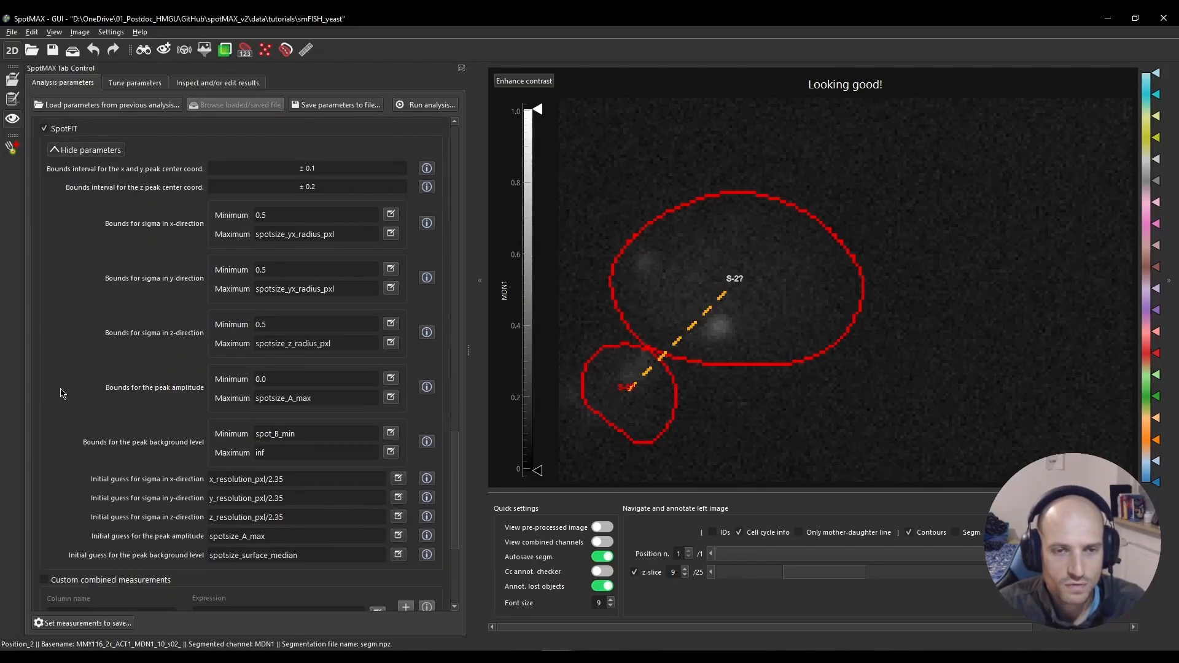
{"action": "scroll", "coordinate": [61, 396], "scroll_direction": "up", "scroll_amount": 3}
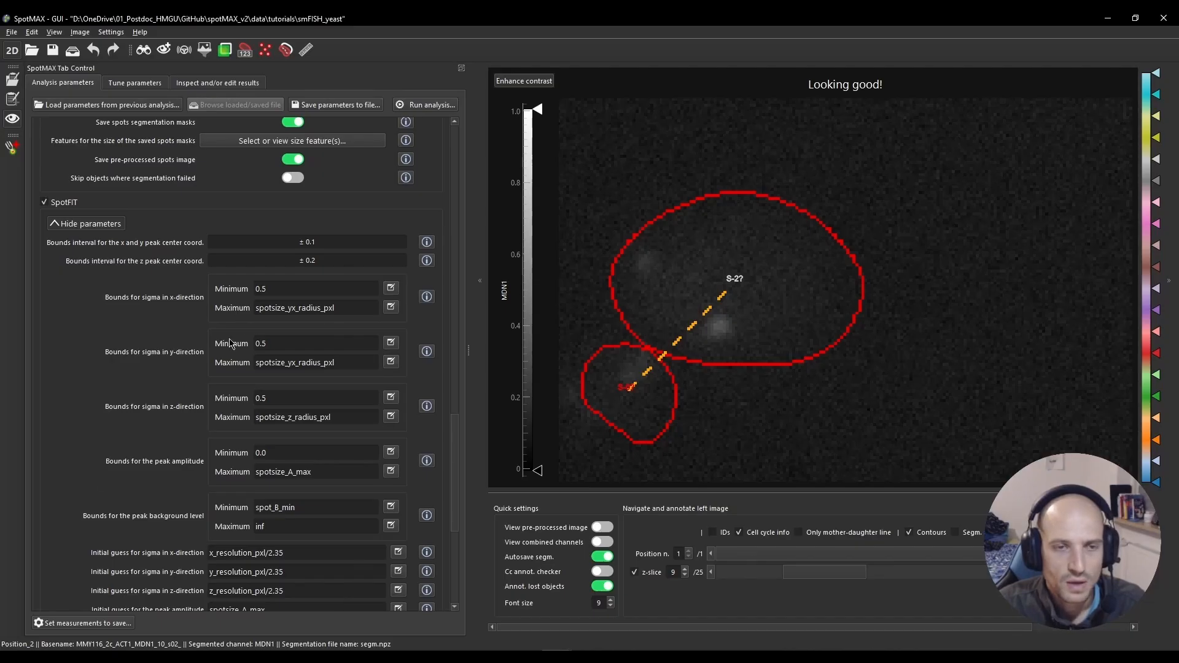
{"action": "scroll", "coordinate": [215, 369], "scroll_direction": "up", "scroll_amount": 1}
{"action": "left_click", "coordinate": [68, 276]}
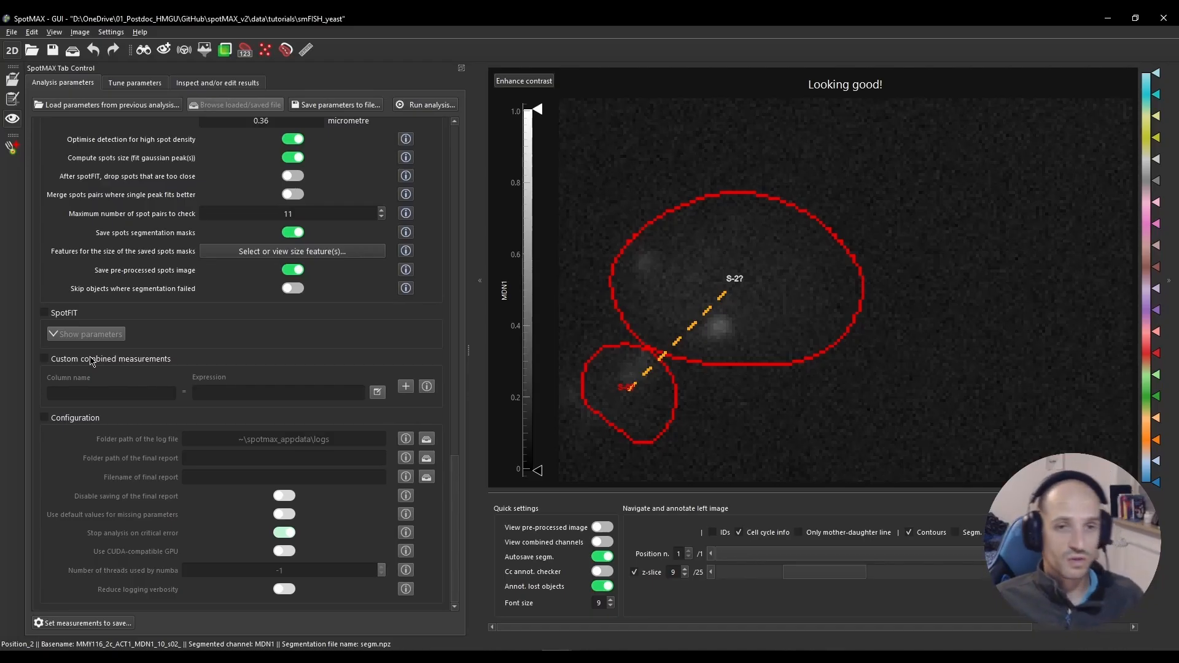
{"action": "scroll", "coordinate": [182, 369], "scroll_direction": "up", "scroll_amount": 1}
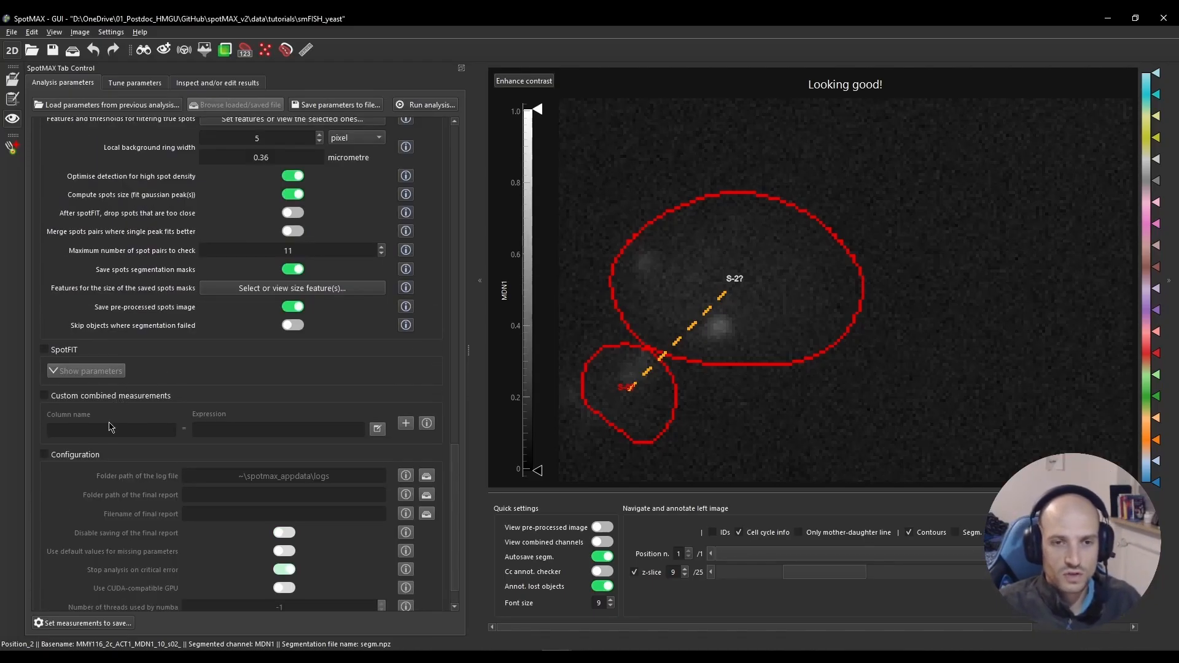
{"action": "scroll", "coordinate": [122, 408], "scroll_direction": "up", "scroll_amount": 2}
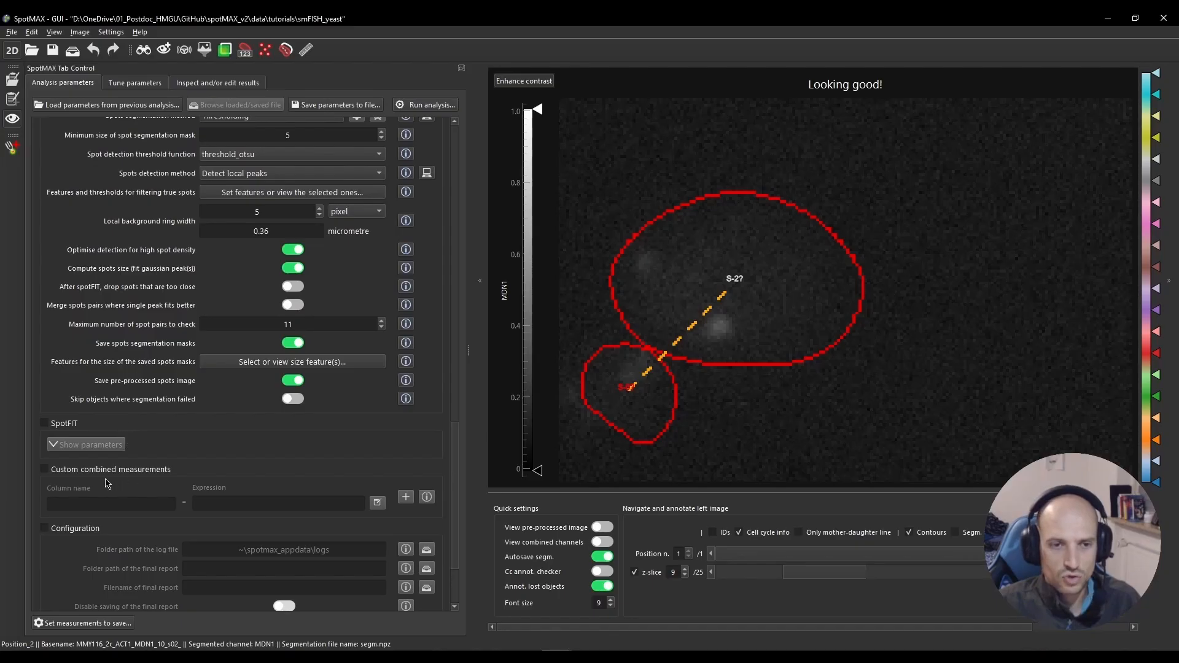
Enable the Configuration section and examine the folder path of the log file.
{"action": "scroll", "coordinate": [186, 493], "scroll_direction": "up", "scroll_amount": 1}
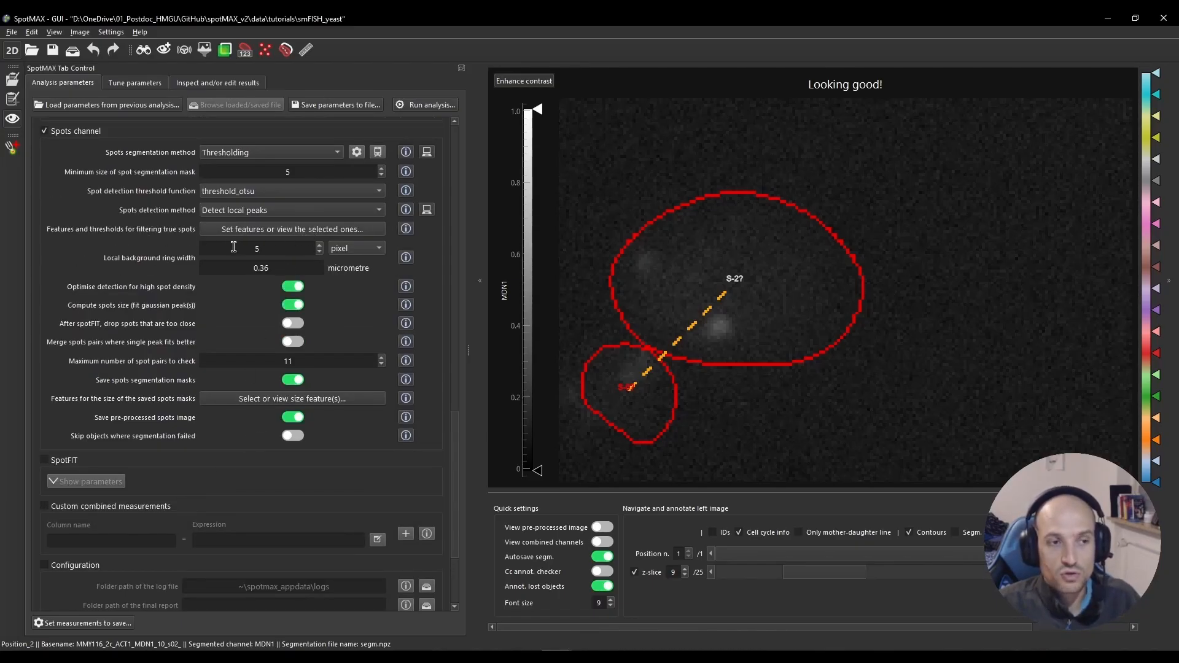
{"action": "scroll", "coordinate": [206, 304], "scroll_direction": "down", "scroll_amount": 2}
{"action": "scroll", "coordinate": [159, 336], "scroll_direction": "down", "scroll_amount": 2}
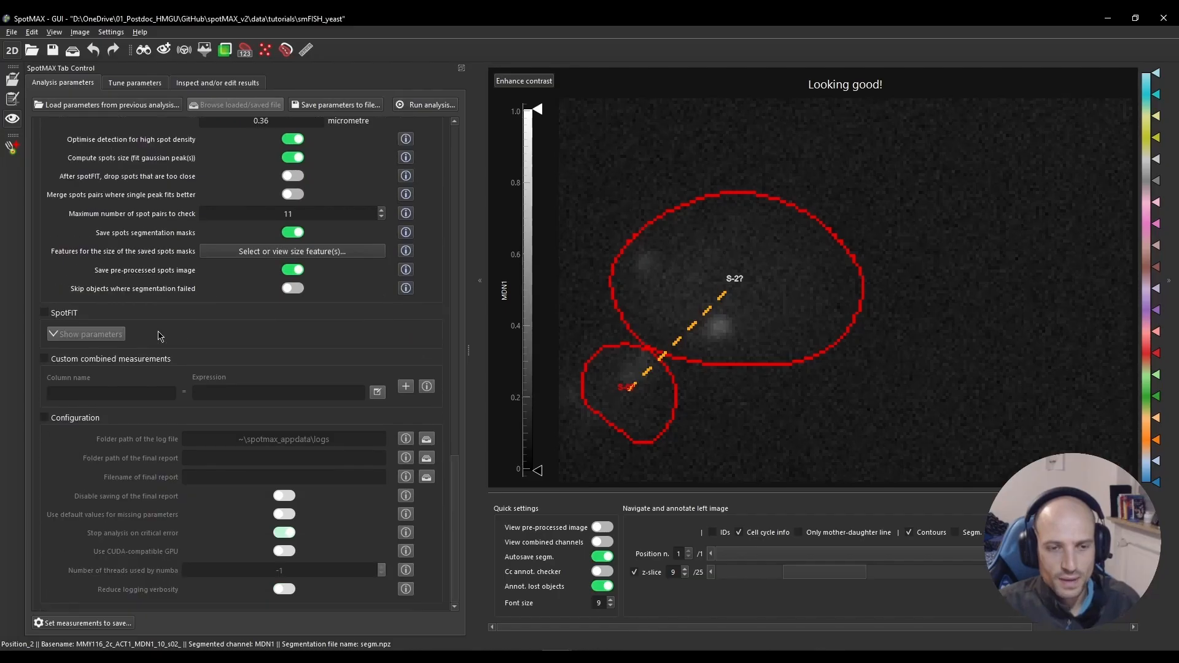
{"action": "left_click", "coordinate": [92, 417]}
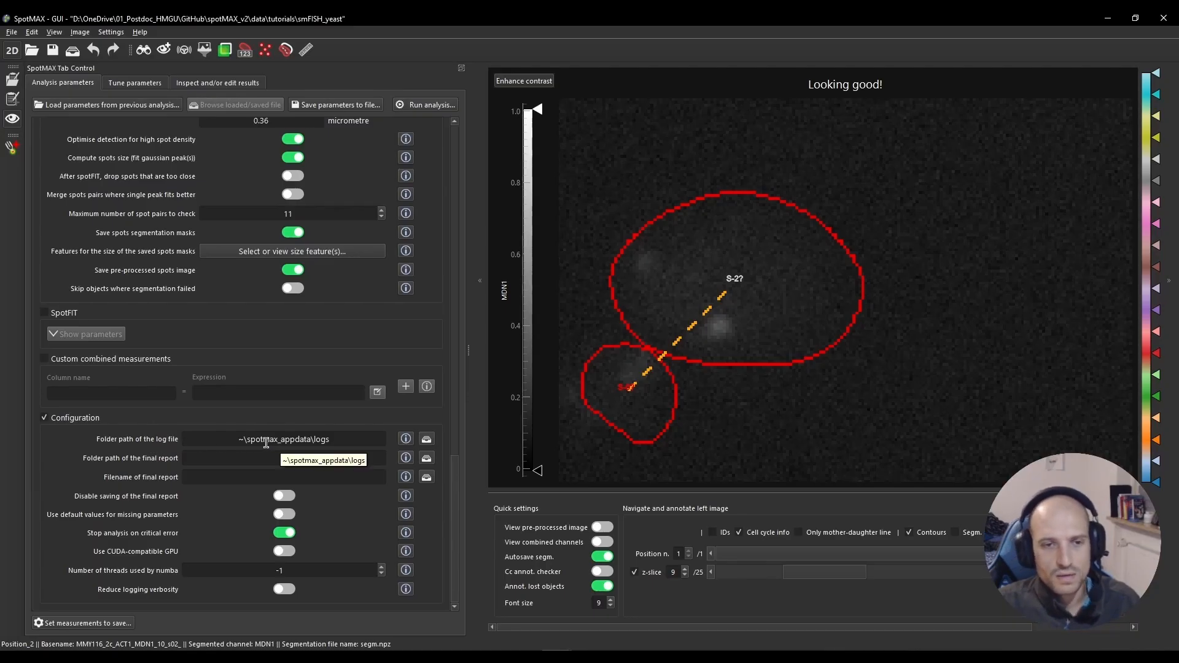
{"action": "left_click_drag", "start_coordinate": [229, 440], "coordinate": [346, 437]}
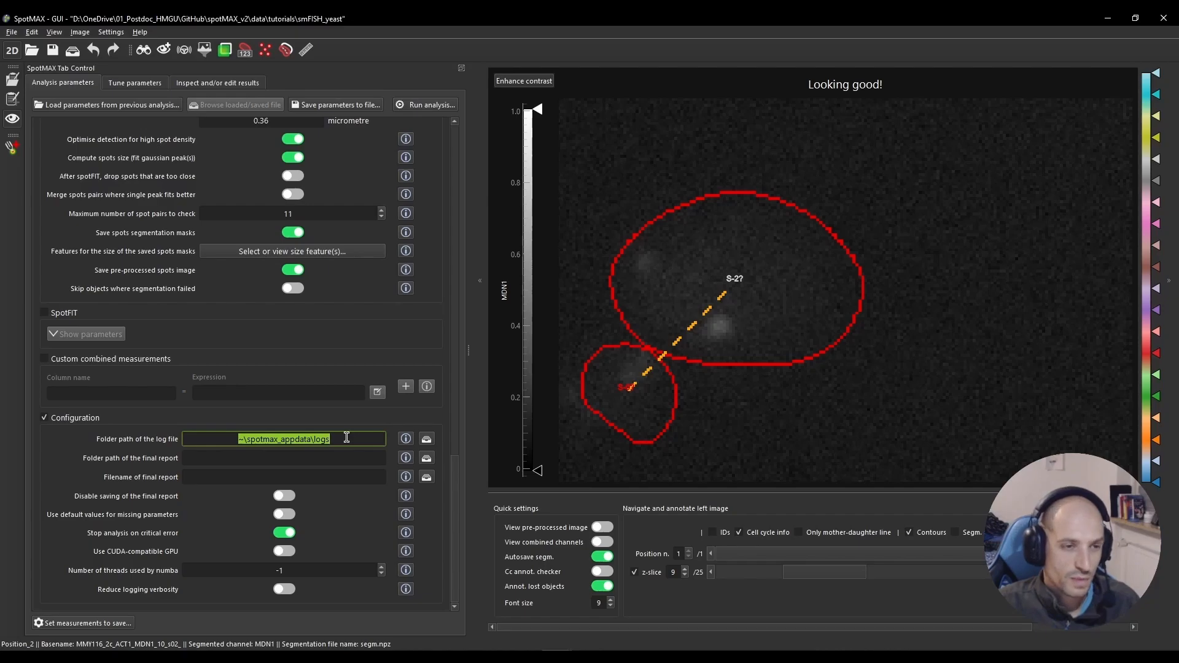
{"action": "left_click", "coordinate": [347, 437]}
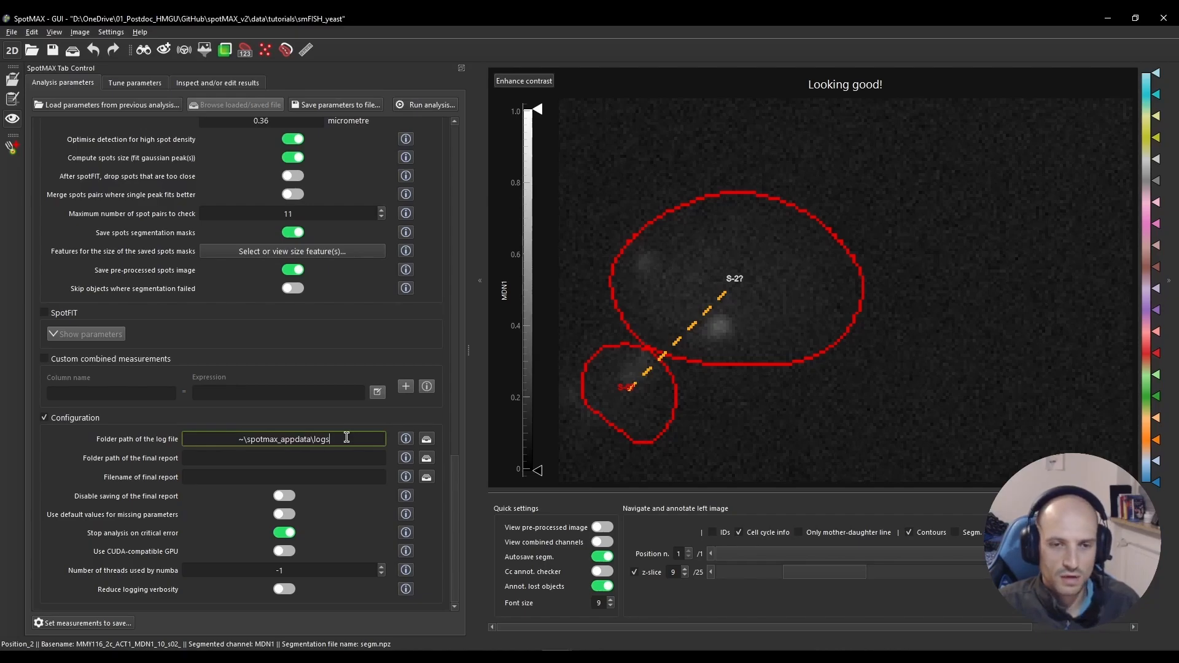
{"action": "left_click_drag", "start_coordinate": [347, 437], "coordinate": [232, 441]}
{"action": "left_click", "coordinate": [251, 434]}
{"action": "left_click", "coordinate": [352, 436]}
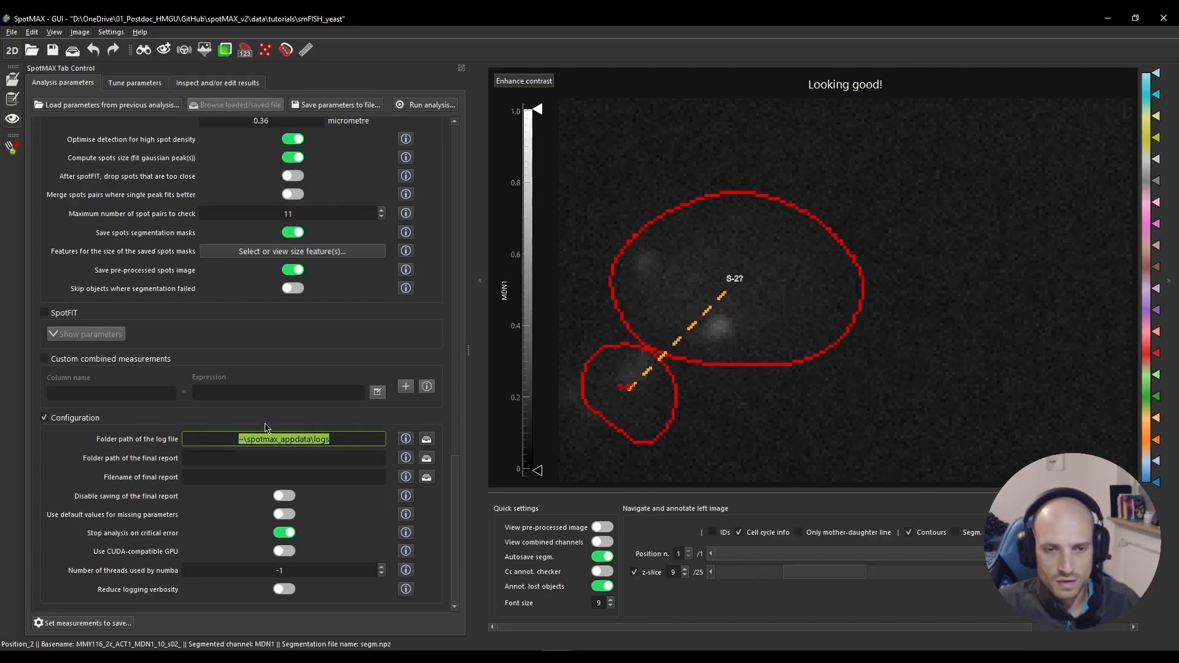
{"action": "left_click", "coordinate": [335, 437]}
{"action": "left_click_drag", "start_coordinate": [236, 439], "coordinate": [256, 439]}
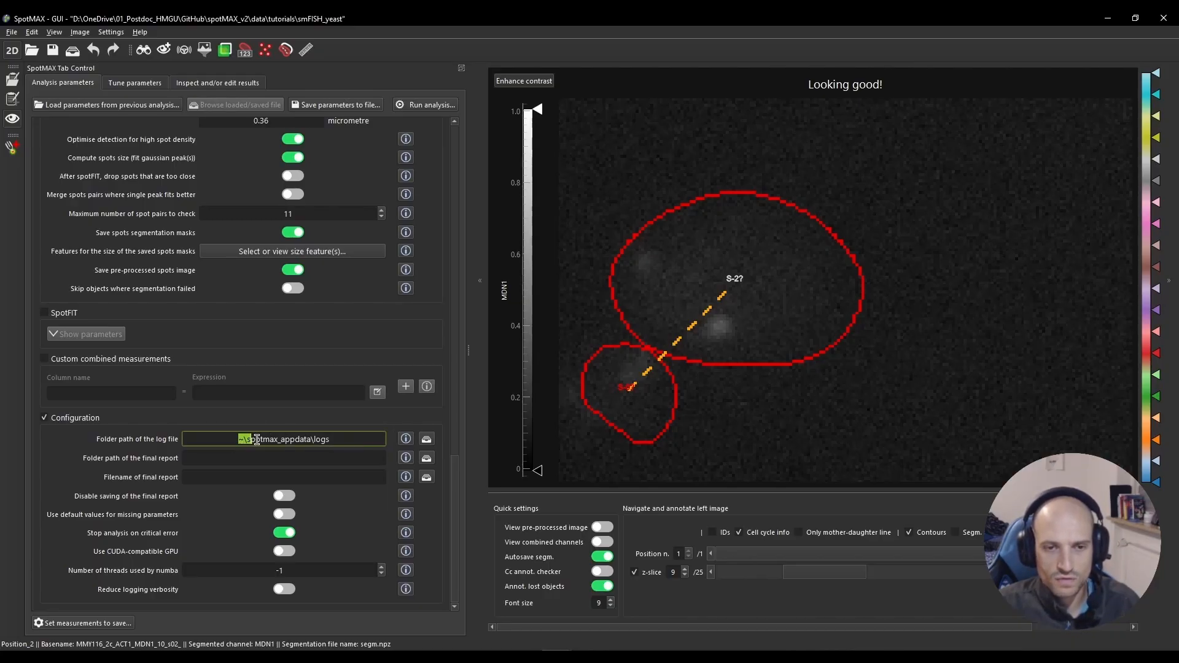
{"action": "double_click", "coordinate": [256, 439]}
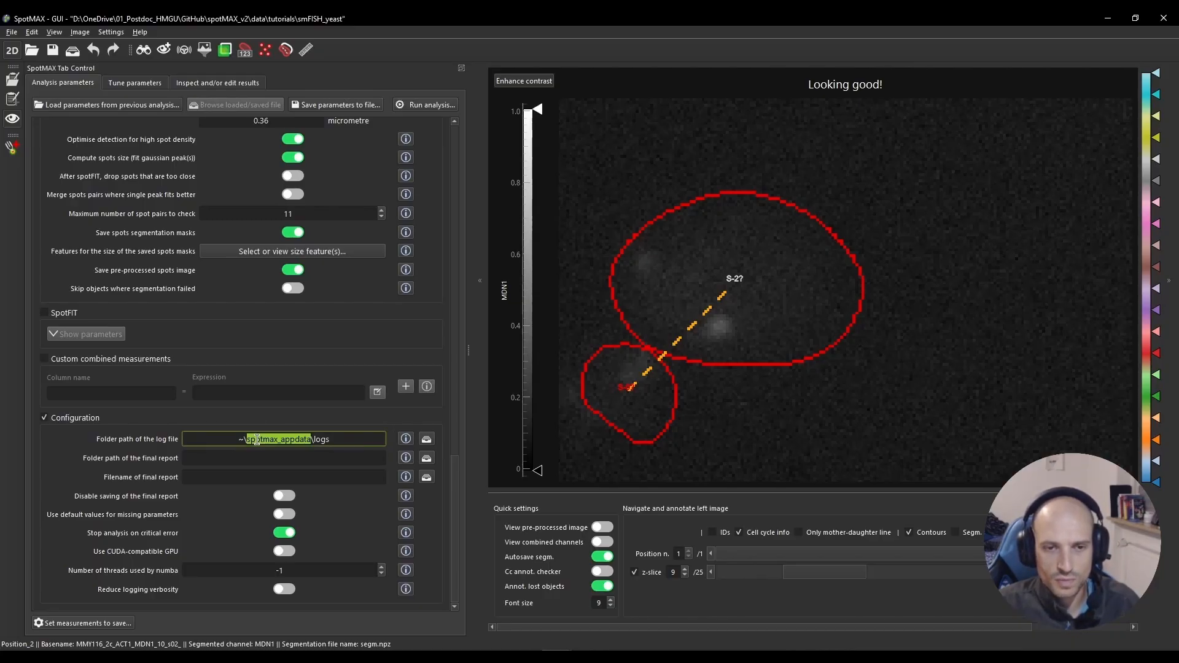
{"action": "double_click", "coordinate": [335, 439]}
Open the current session's log file, read through its entries, and close it again.
{"action": "left_click", "coordinate": [144, 33]}
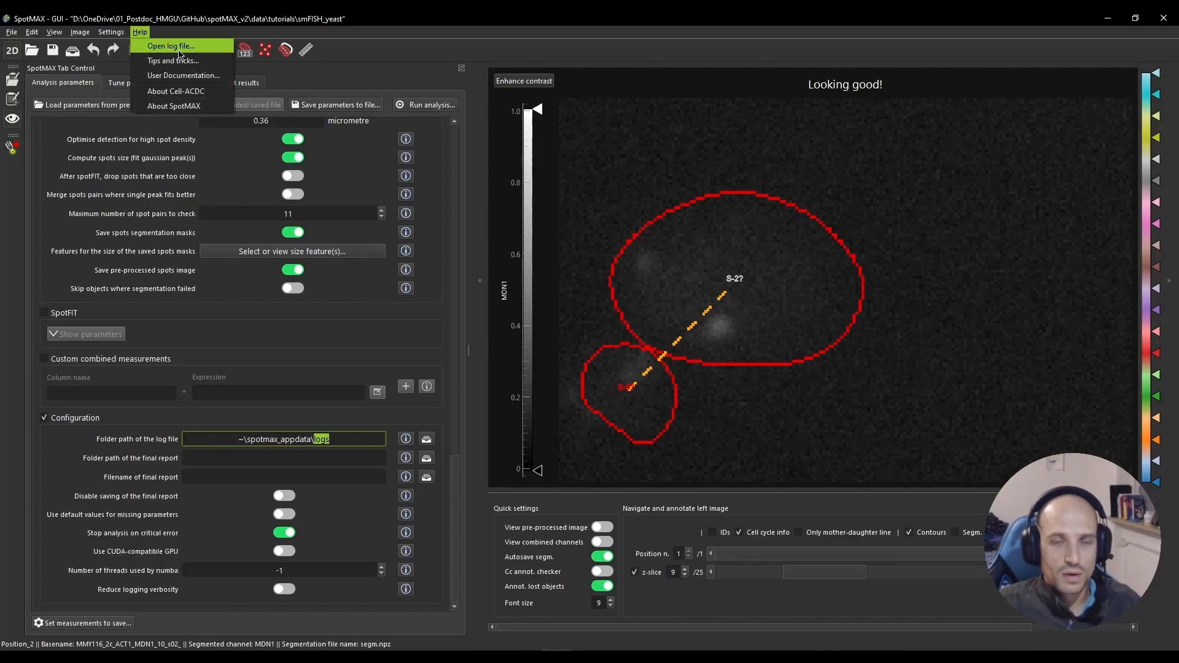
{"action": "left_click", "coordinate": [167, 46]}
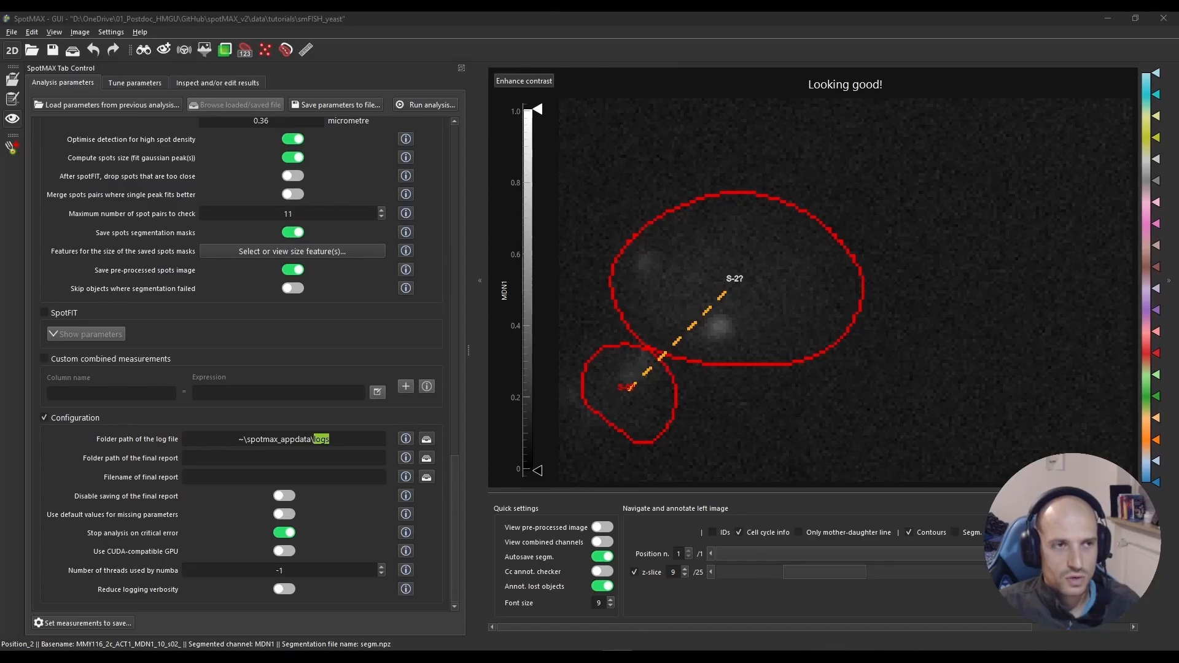
{"action": "scroll", "coordinate": [484, 314], "scroll_direction": "down", "scroll_amount": 20}
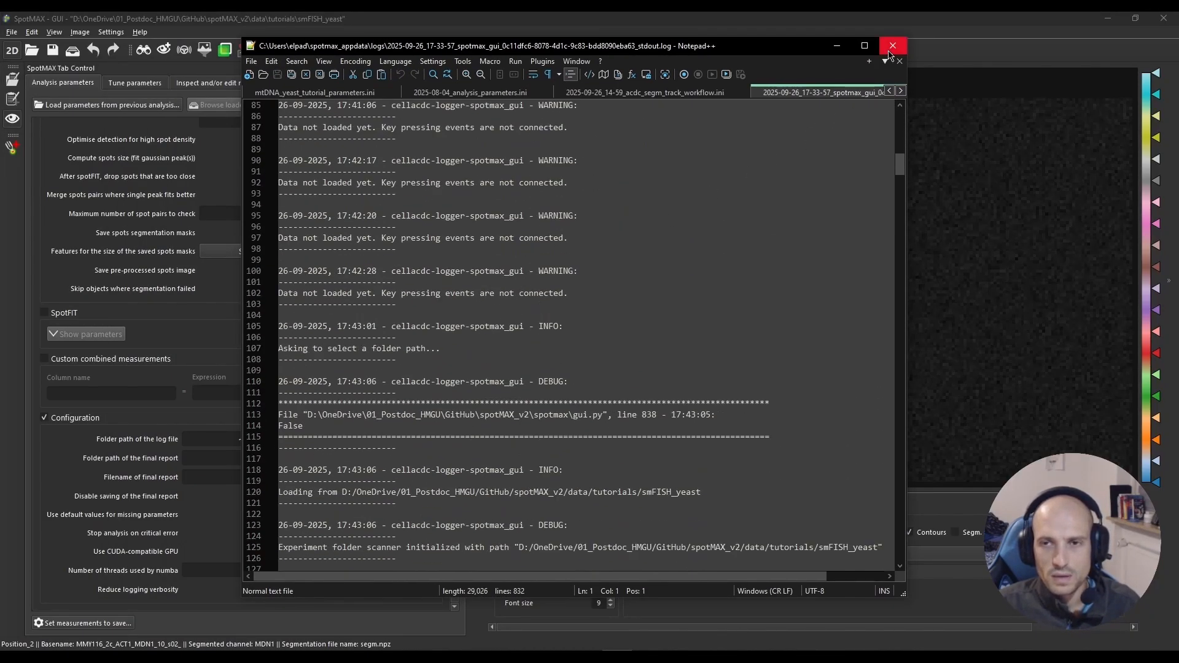
{"action": "scroll", "coordinate": [501, 455], "scroll_direction": "down", "scroll_amount": 20}
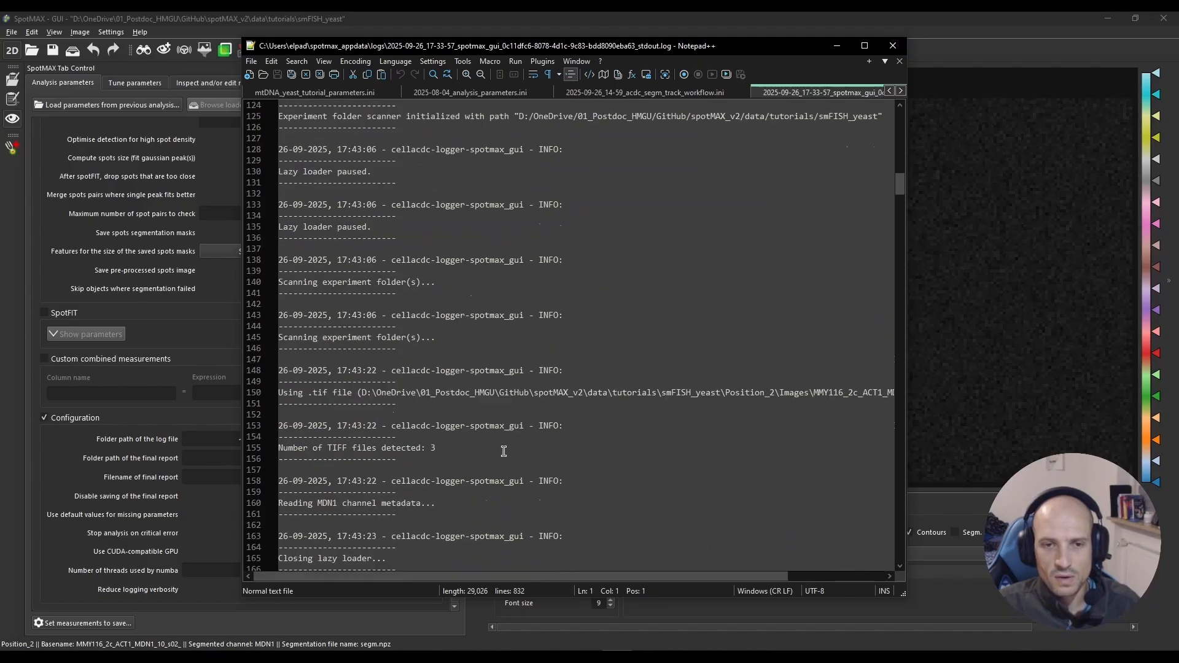
{"action": "scroll", "coordinate": [501, 454], "scroll_direction": "down", "scroll_amount": 20}
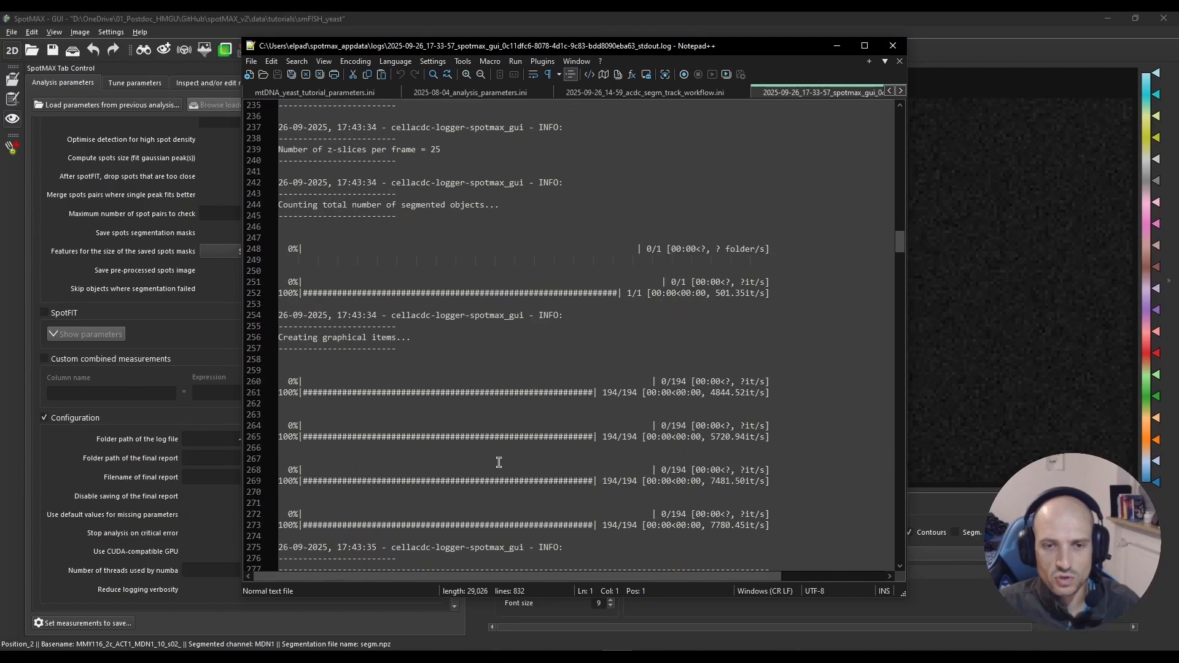
{"action": "scroll", "coordinate": [498, 466], "scroll_direction": "down", "scroll_amount": 20}
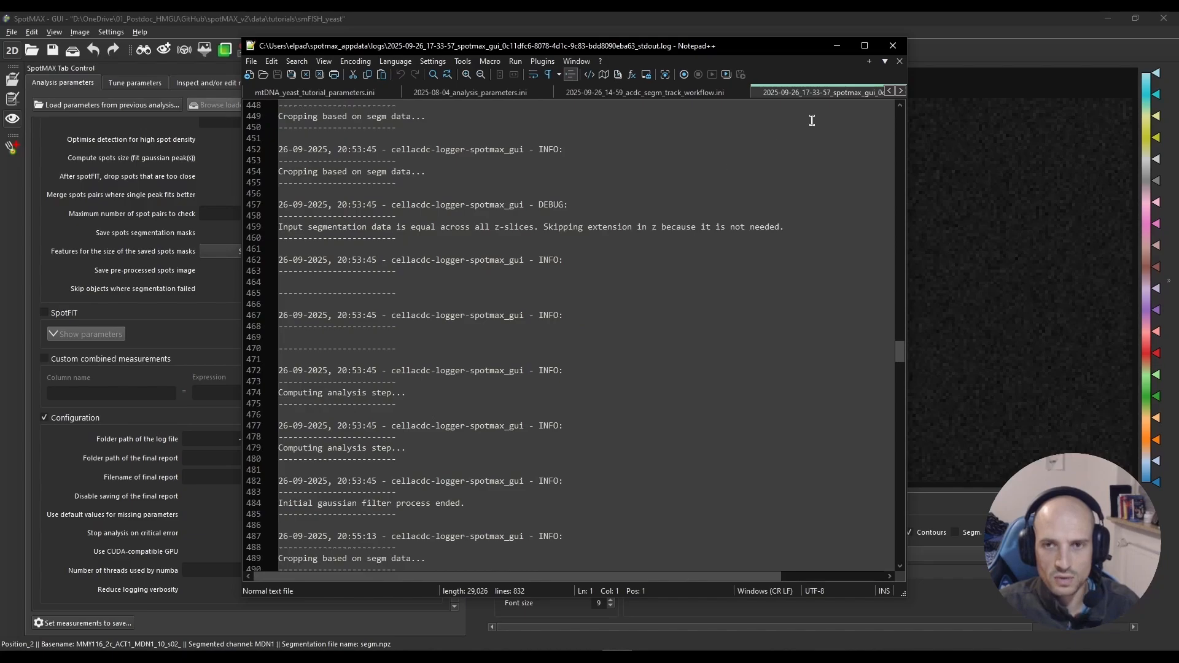
{"action": "left_click", "coordinate": [895, 51]}
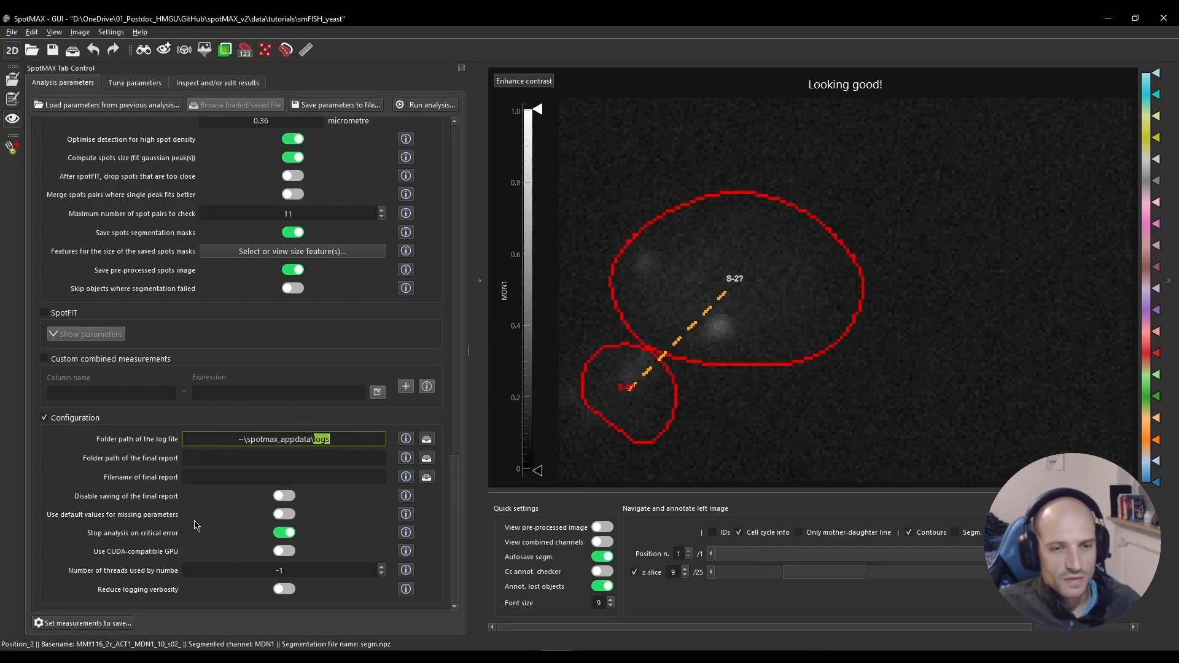
Leave the final report's folder path and filename empty, and disable saving of the final report.
{"action": "left_click", "coordinate": [119, 464]}
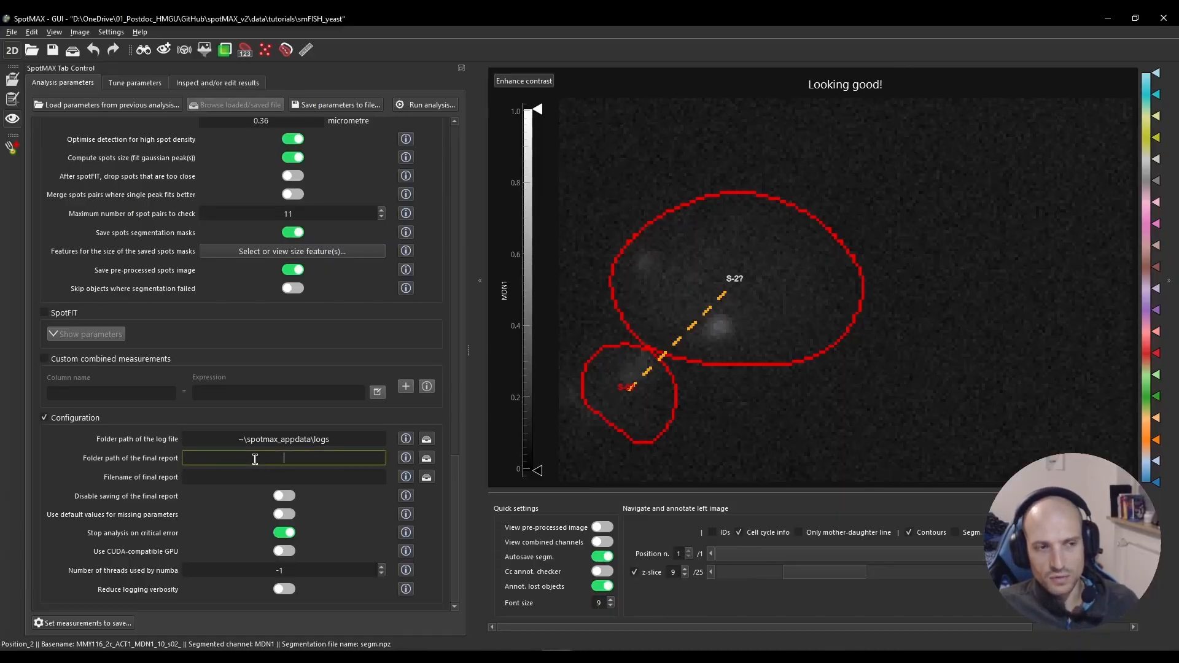
{"action": "scroll", "coordinate": [265, 460], "scroll_direction": "up", "scroll_amount": 8}
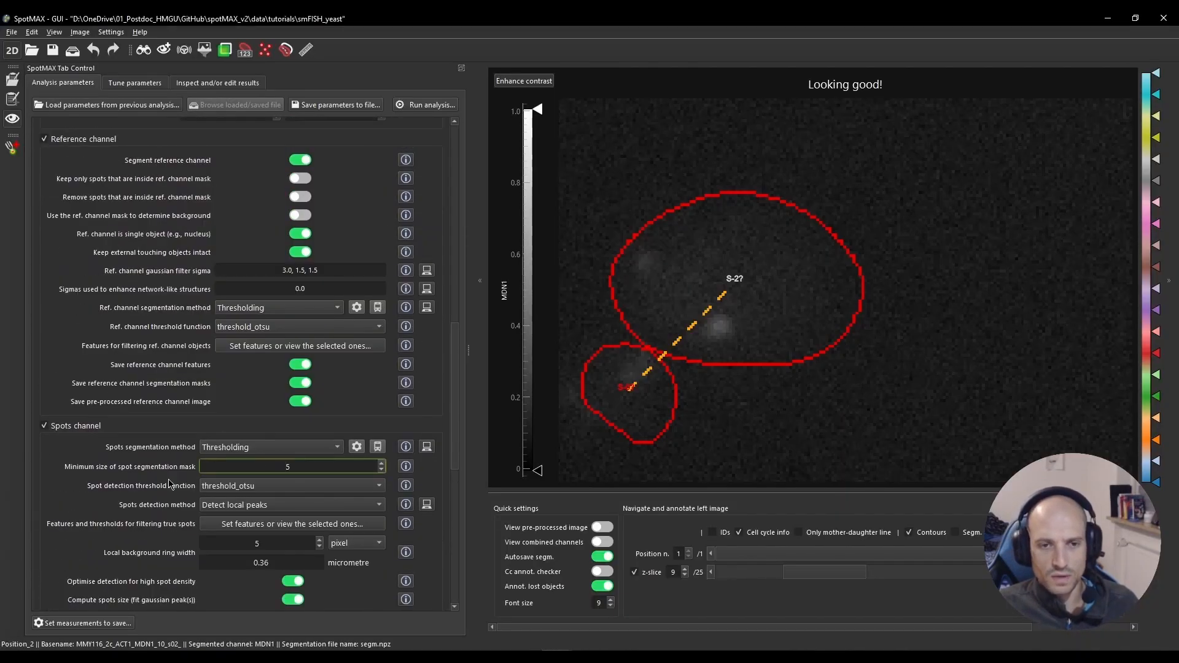
{"action": "scroll", "coordinate": [166, 479], "scroll_direction": "down", "scroll_amount": 8}
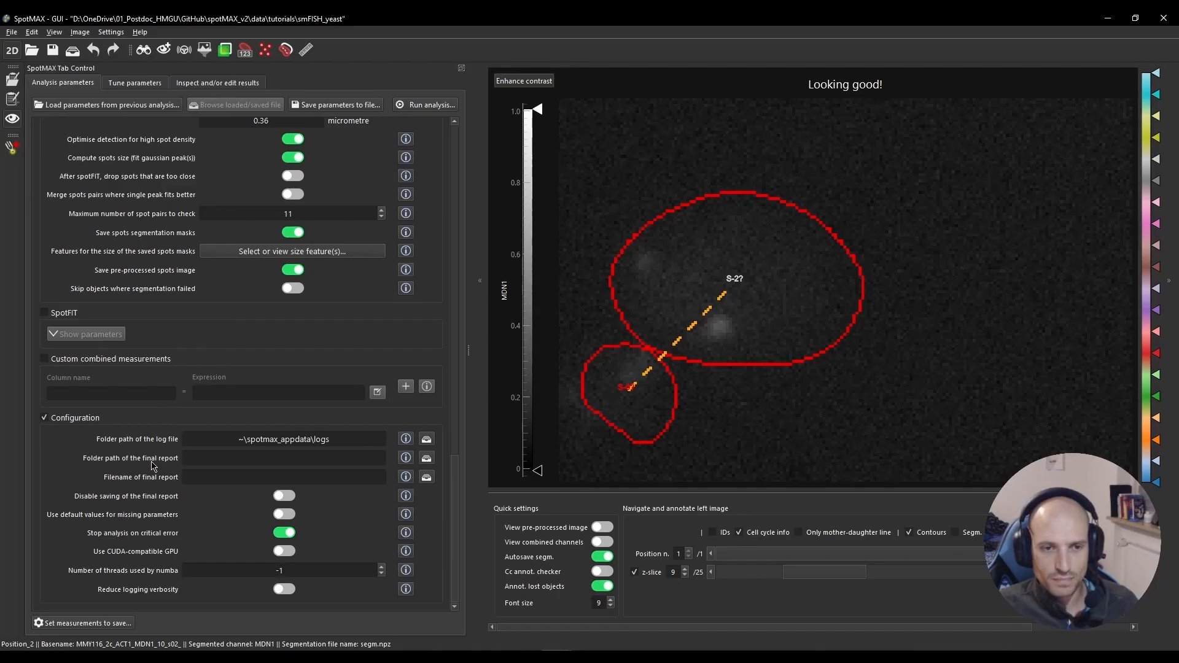
{"action": "left_click", "coordinate": [273, 477]}
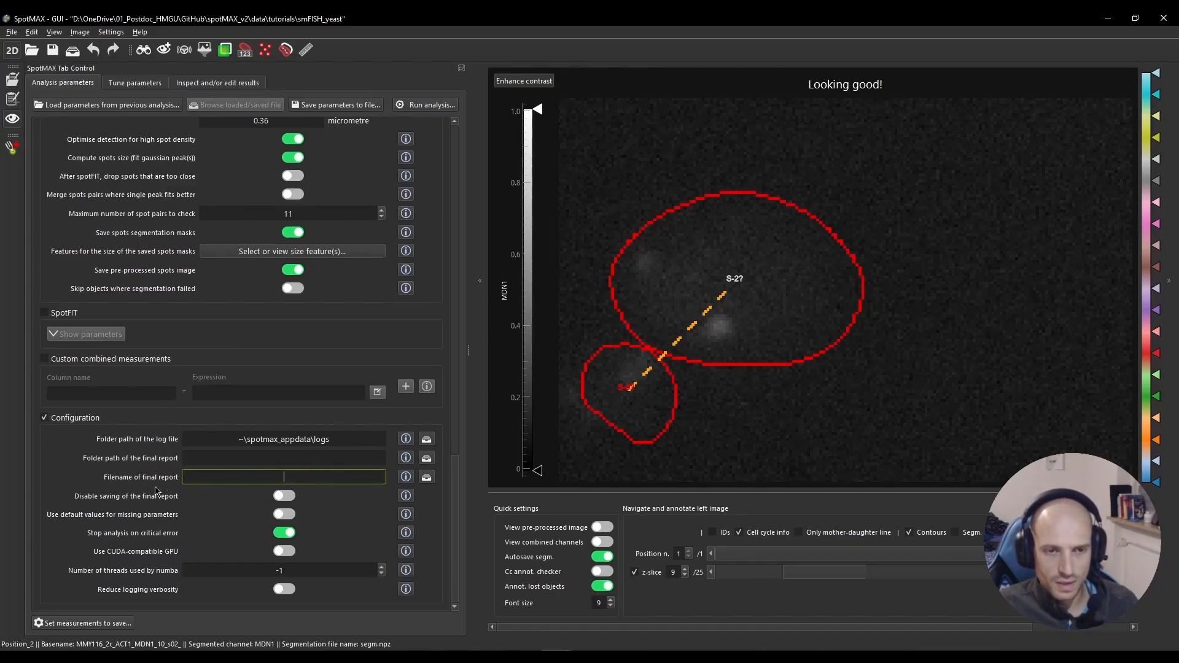
{"action": "left_click", "coordinate": [286, 497]}
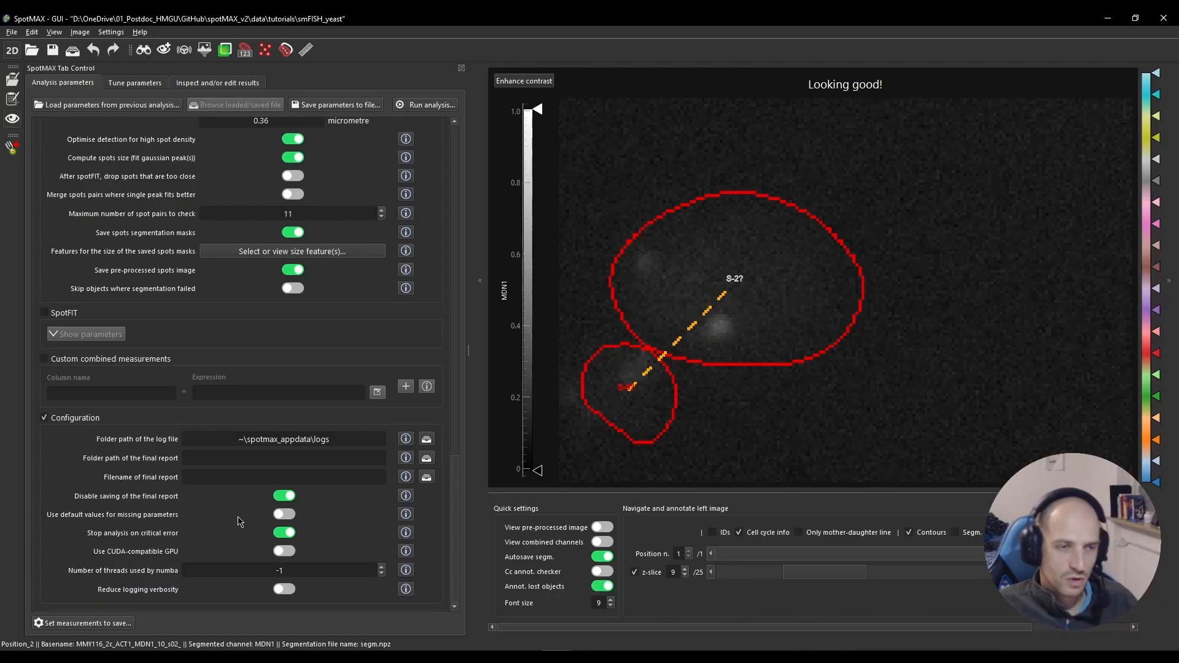
Review the spots channel, file path and metadata parameters, and return to the Configuration section.
{"action": "scroll", "coordinate": [246, 498], "scroll_direction": "up", "scroll_amount": 7}
{"action": "left_click", "coordinate": [257, 473]}
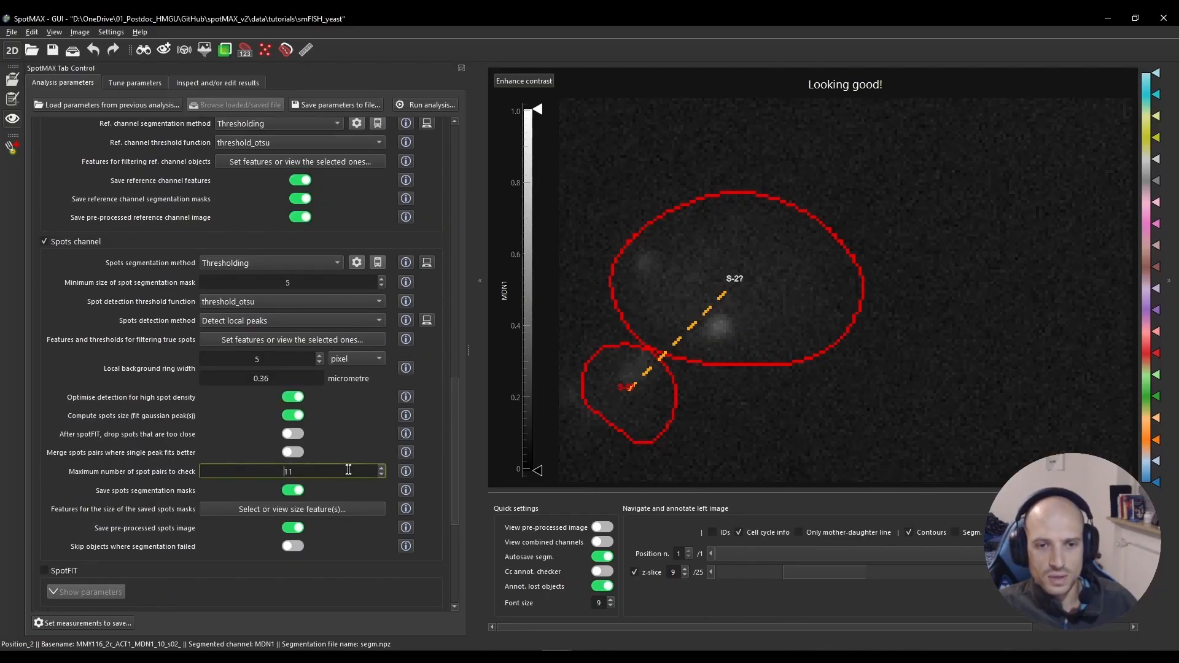
{"action": "left_click_drag", "start_coordinate": [453, 454], "coordinate": [487, 187]}
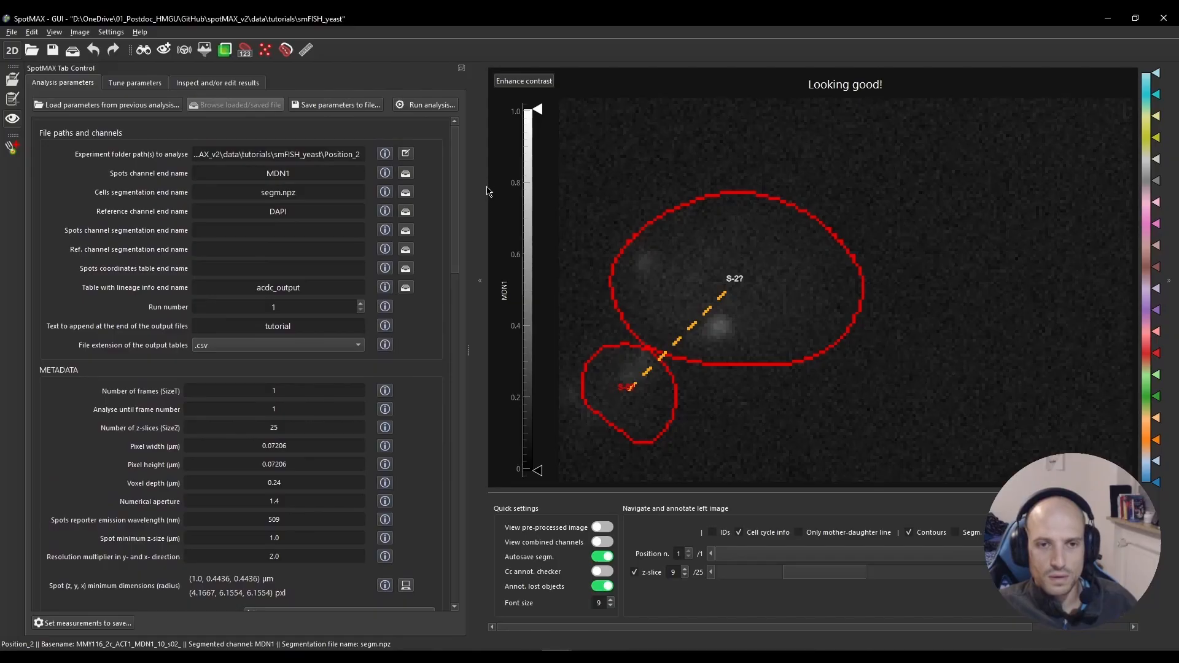
{"action": "left_click", "coordinate": [294, 268]}
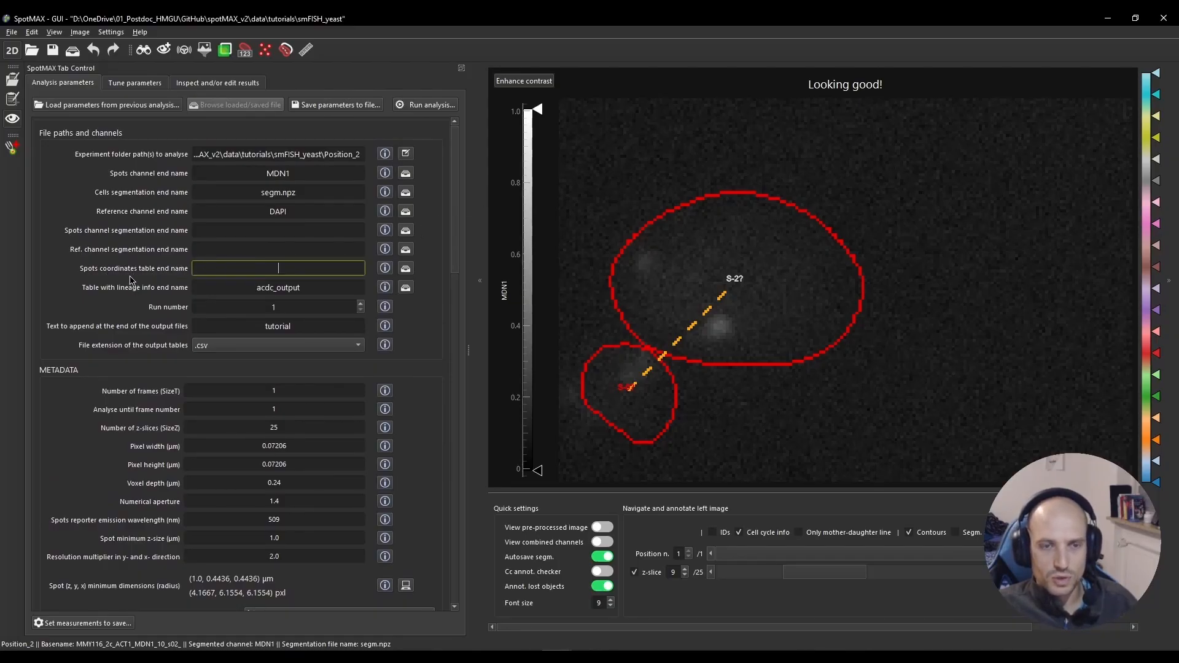
{"action": "scroll", "coordinate": [157, 280], "scroll_direction": "down", "scroll_amount": 10}
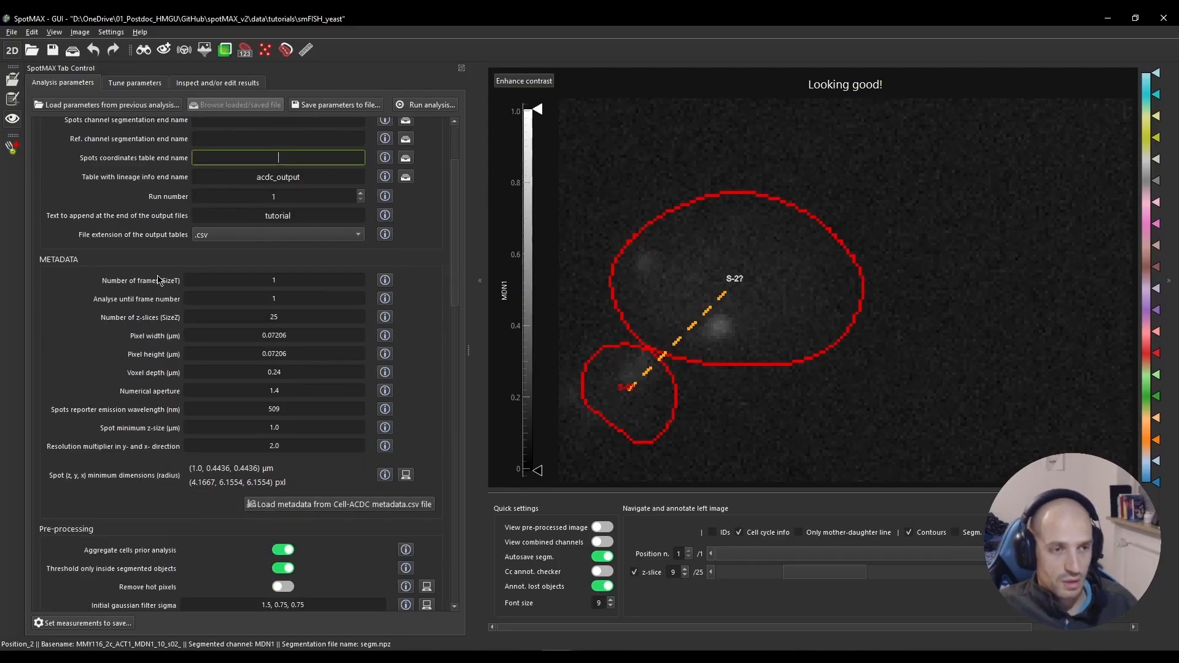
{"action": "scroll", "coordinate": [155, 292], "scroll_direction": "down", "scroll_amount": 15}
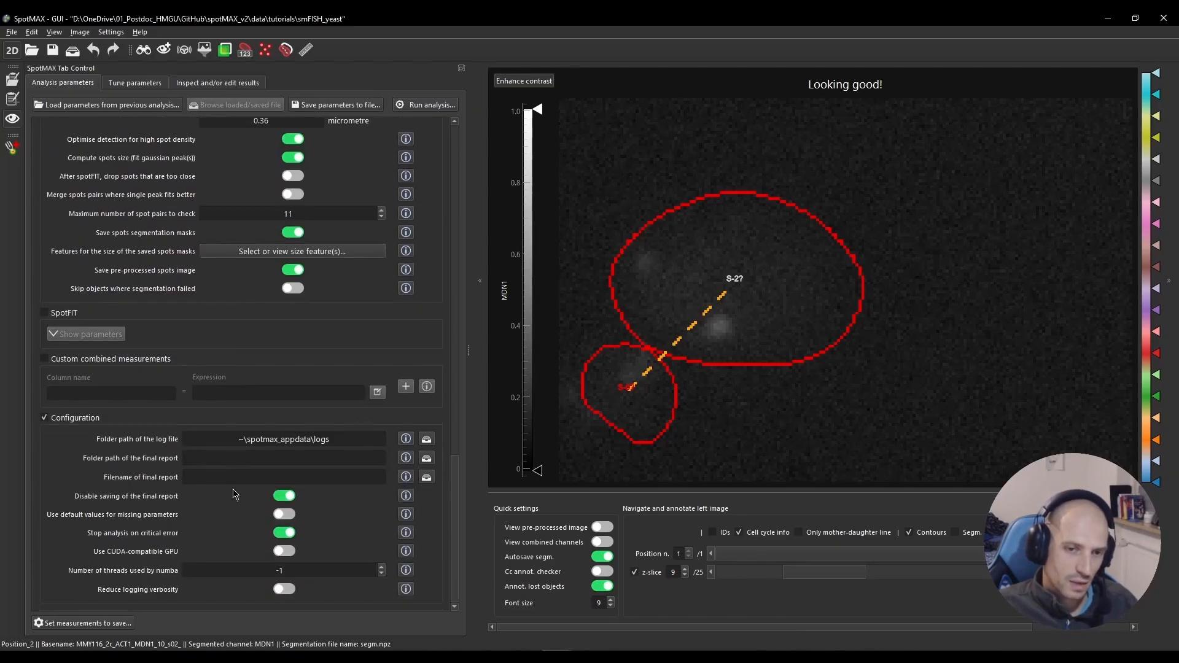
Keep default values for missing parameters off, disable stopping the analysis on critical error, and enable use of a CUDA-compatible GPU.
{"action": "left_click", "coordinate": [286, 514]}
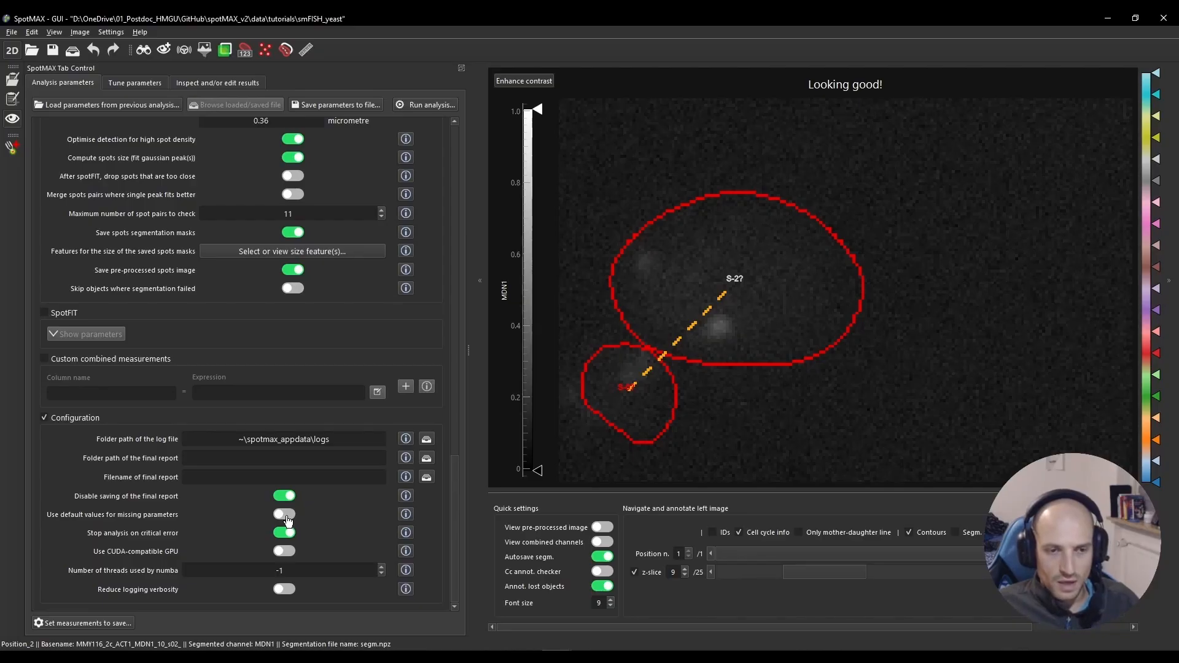
{"action": "left_click", "coordinate": [288, 520]}
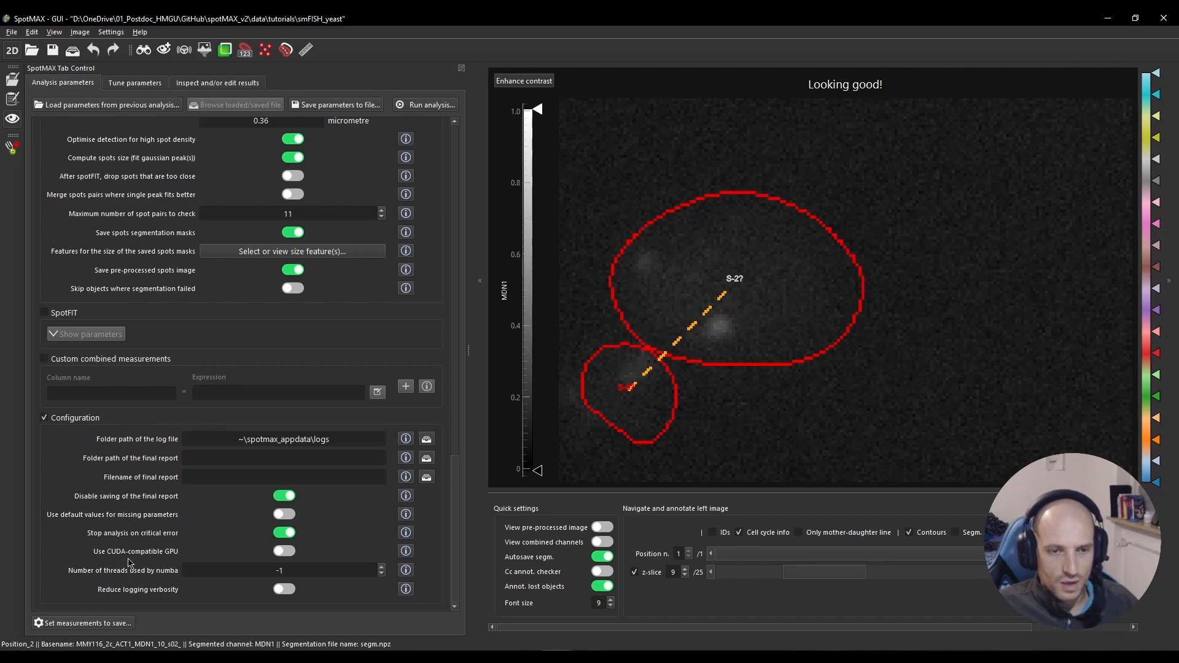
{"action": "left_click", "coordinate": [285, 533]}
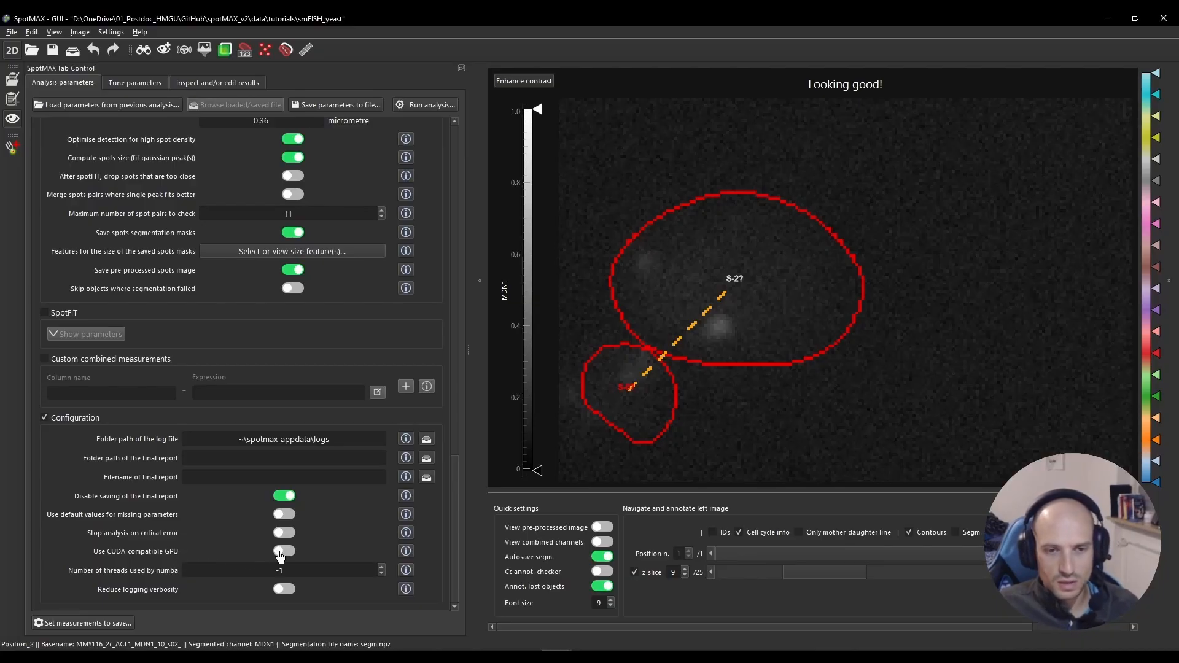
{"action": "left_click", "coordinate": [281, 553]}
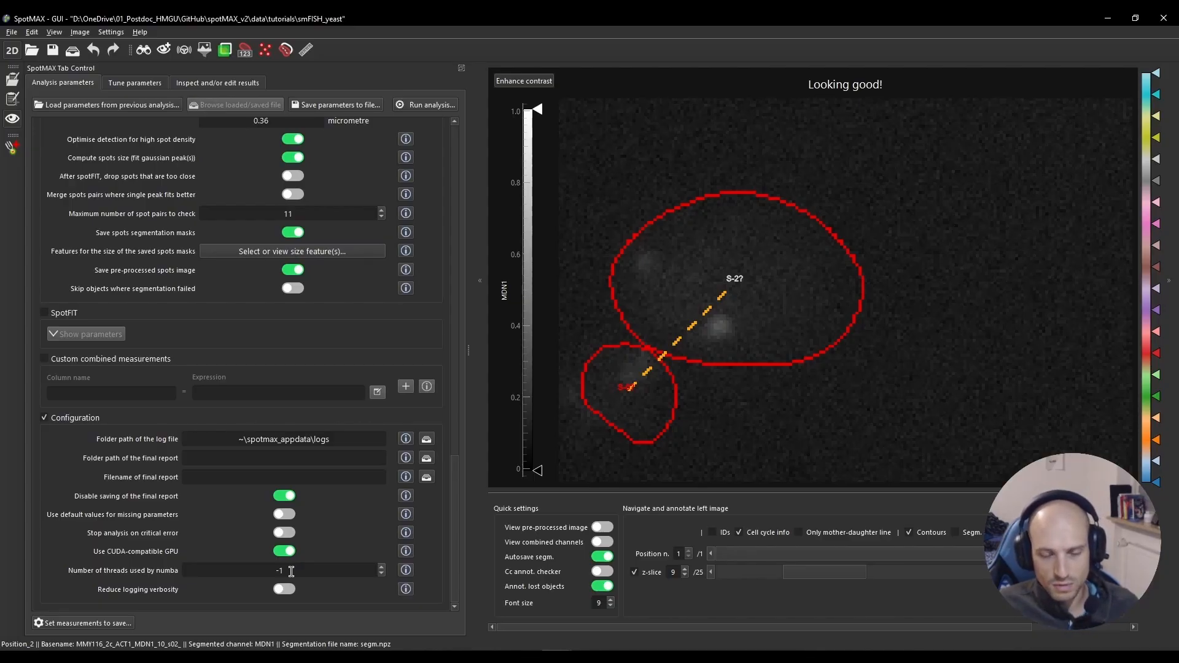
Examine the number of threads used by numba, and toggle reduced logging verbosity on and off again.
{"action": "left_click_drag", "start_coordinate": [291, 571], "coordinate": [260, 576]}
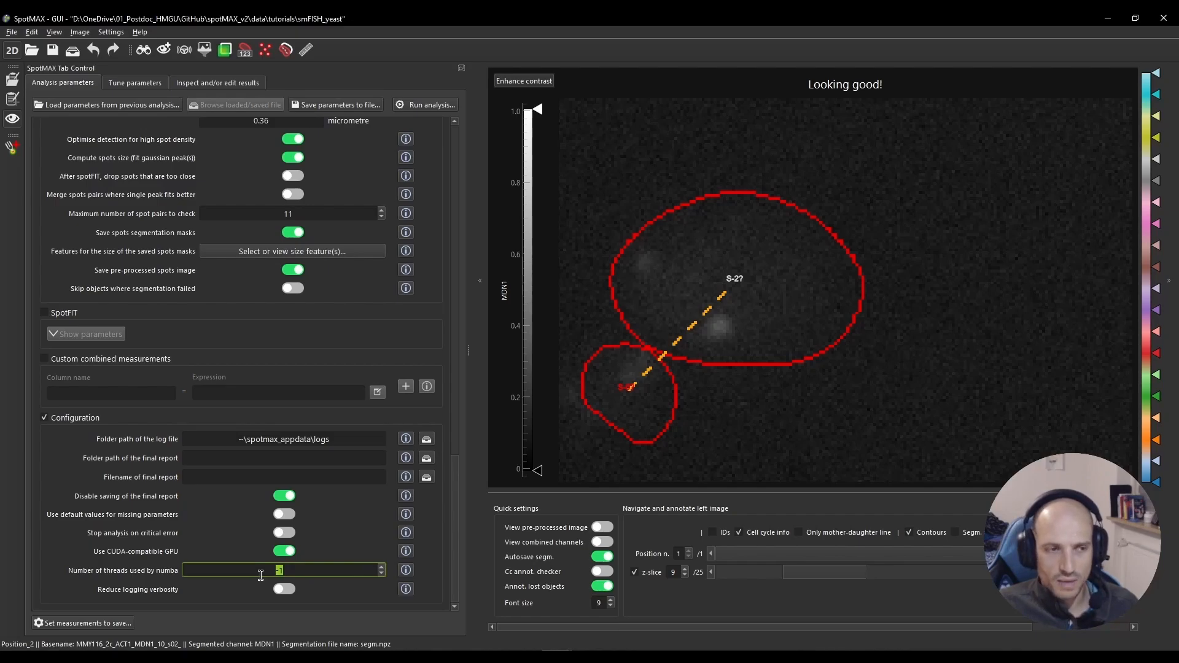
{"action": "left_click", "coordinate": [261, 576]}
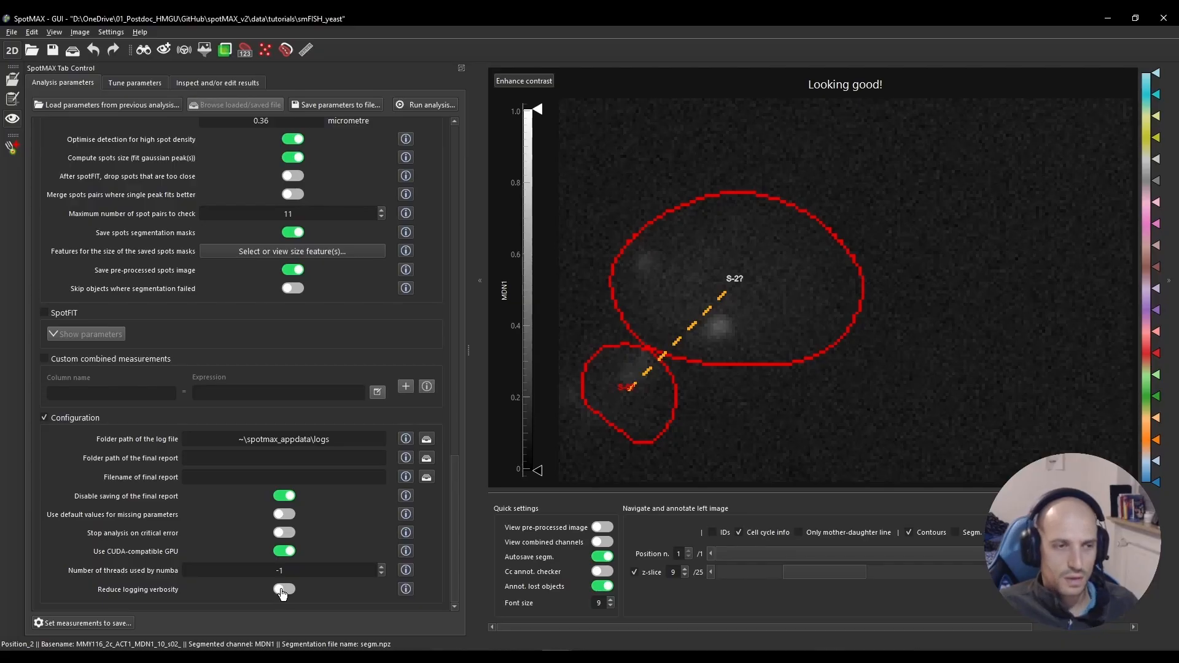
{"action": "left_click", "coordinate": [283, 590]}
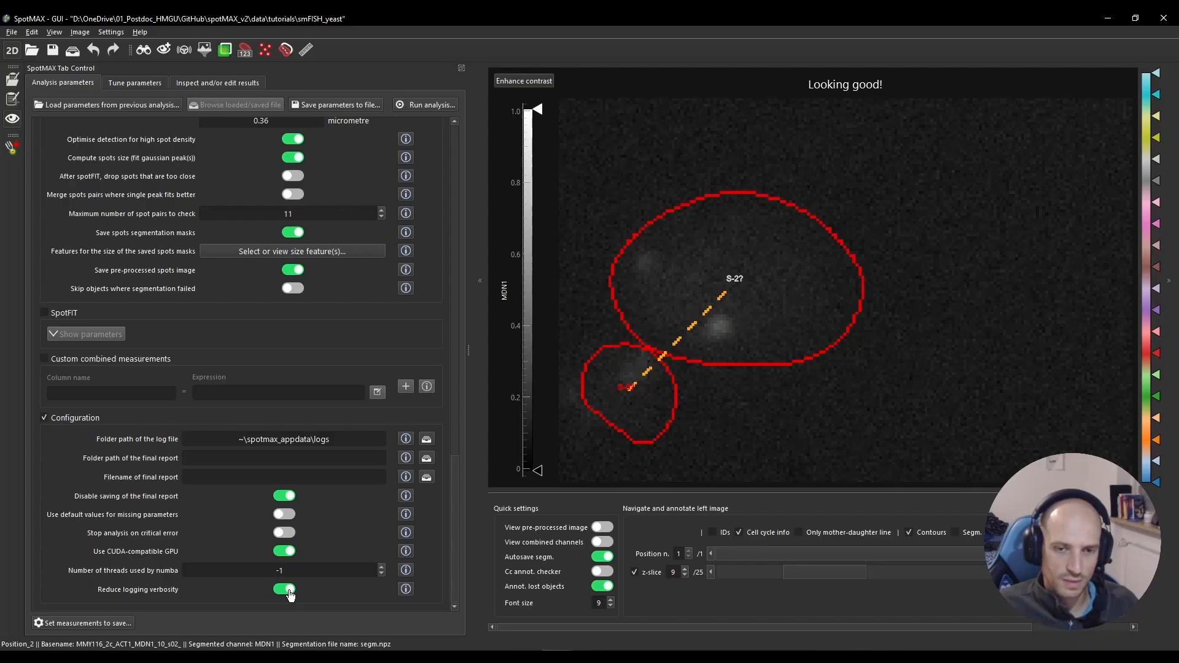
{"action": "left_click", "coordinate": [290, 593]}
{"action": "left_click", "coordinate": [194, 571]}
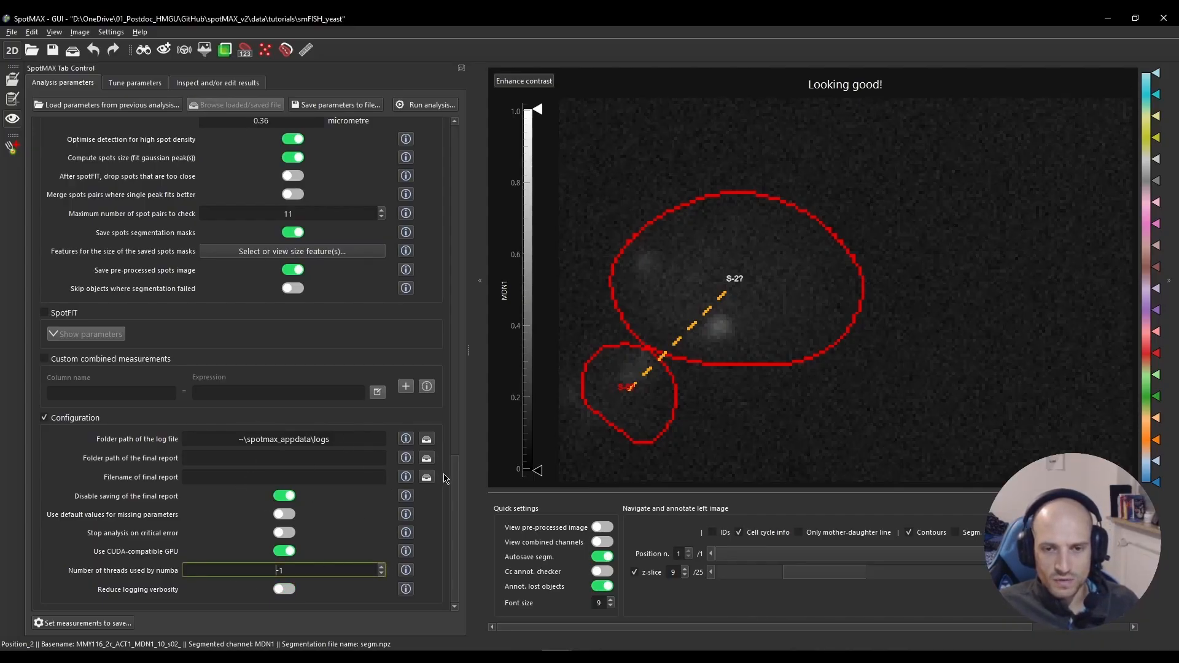
Start saving the analysis parameters to a file and choose to save all the measurements.
{"action": "left_click_drag", "start_coordinate": [454, 477], "coordinate": [480, 122]}
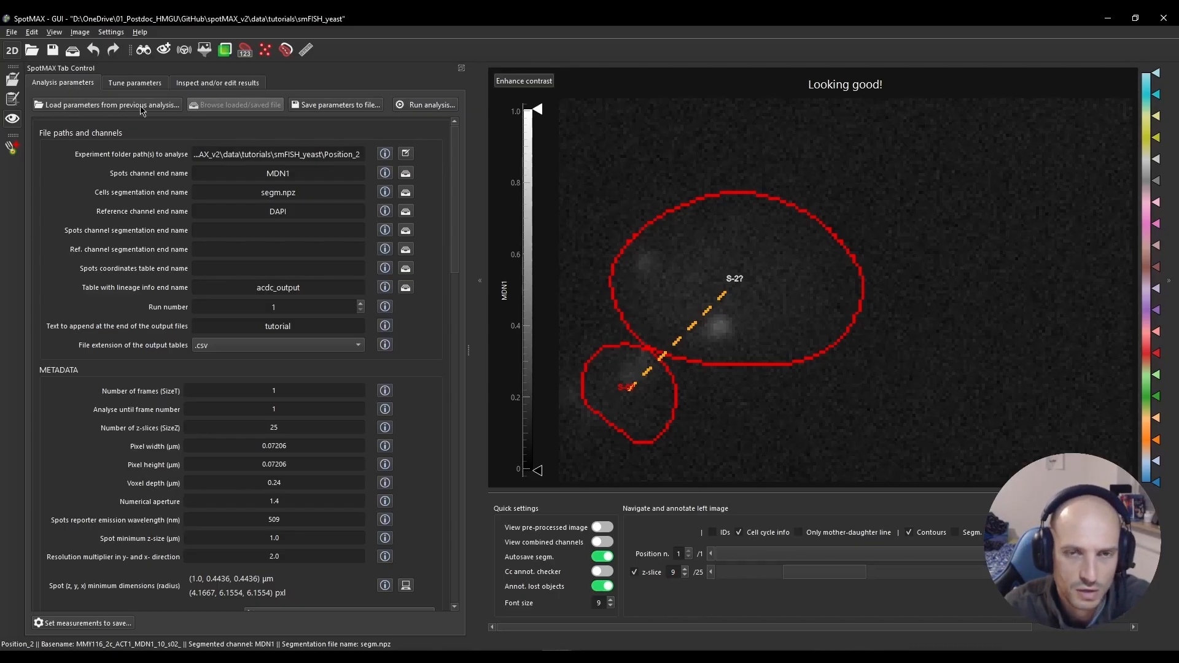
{"action": "left_click", "coordinate": [318, 109]}
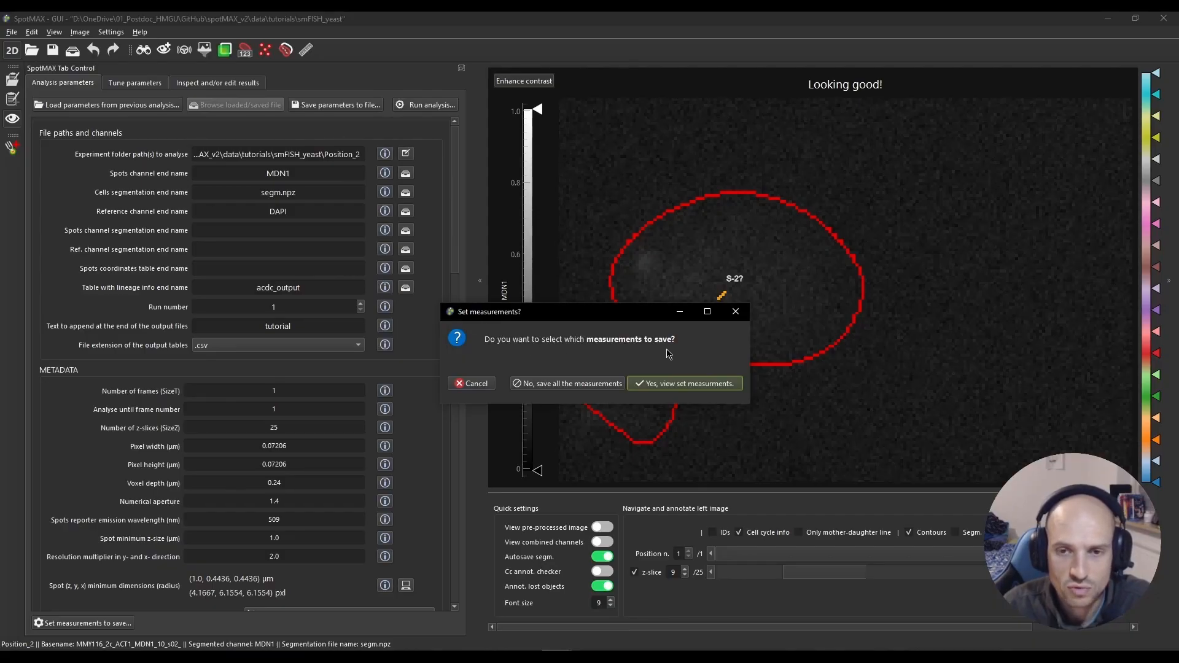
{"action": "left_click_drag", "start_coordinate": [532, 312], "coordinate": [509, 293]}
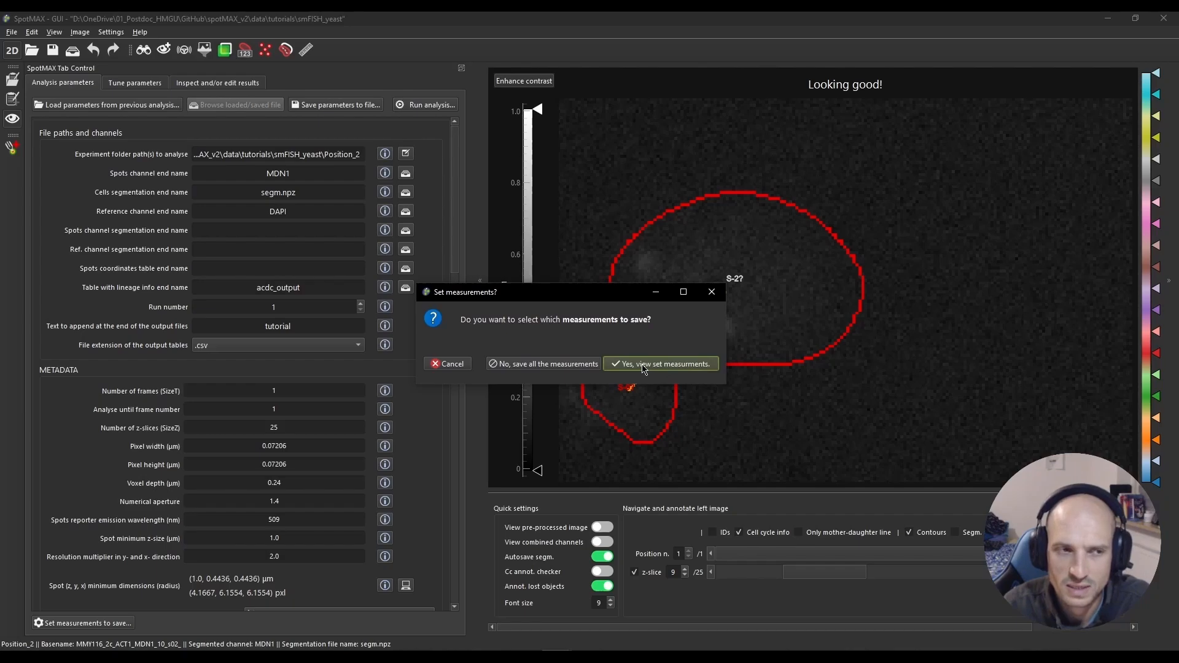
{"action": "left_click", "coordinate": [518, 366]}
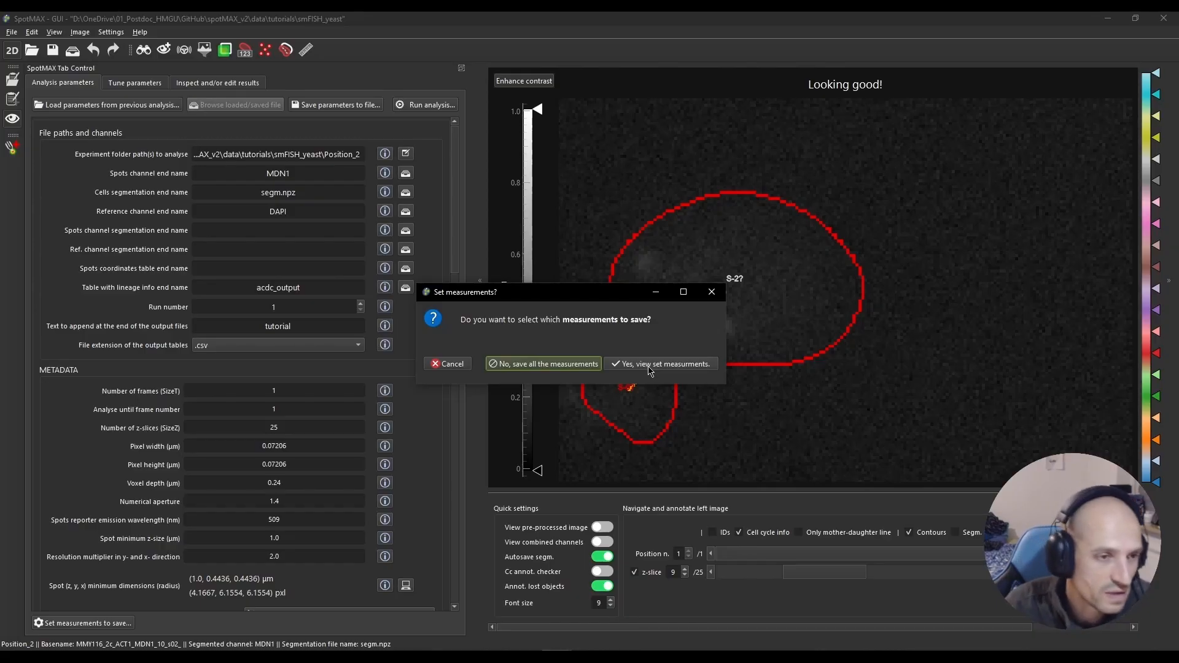
{"action": "left_click", "coordinate": [555, 367]}
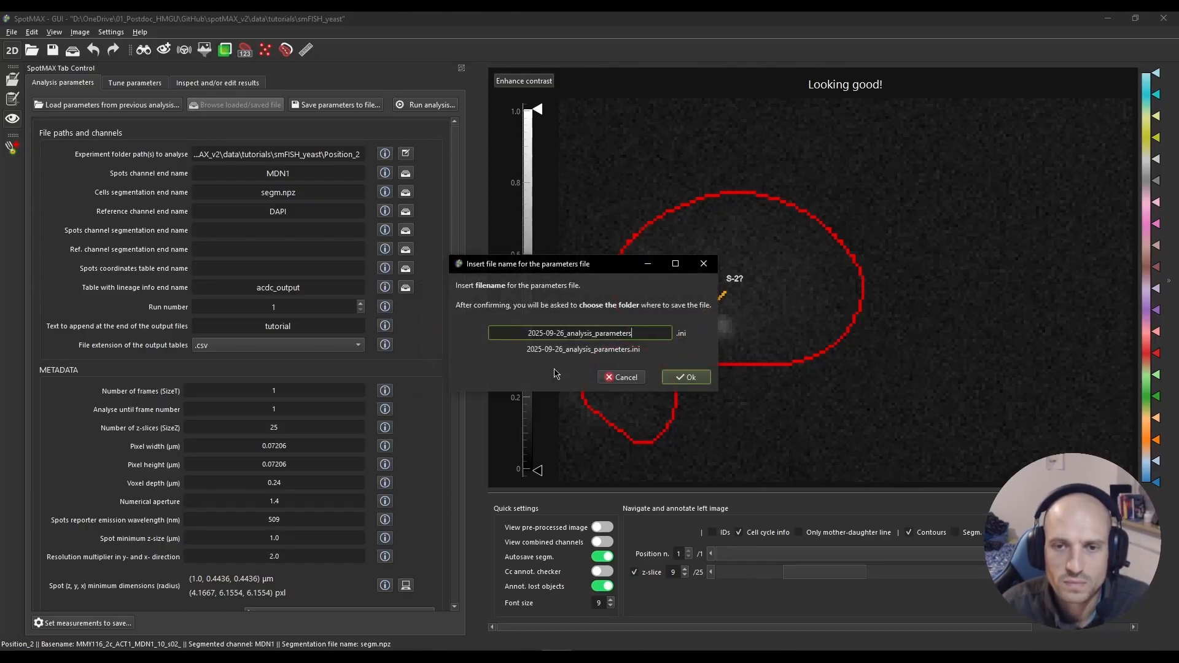
Keep 2025-09-26_analysis_parameters as the parameters file name and save it in the smFISH_yeast folder.
{"action": "left_click_drag", "start_coordinate": [527, 333], "coordinate": [574, 334]}
{"action": "left_click", "coordinate": [599, 331]}
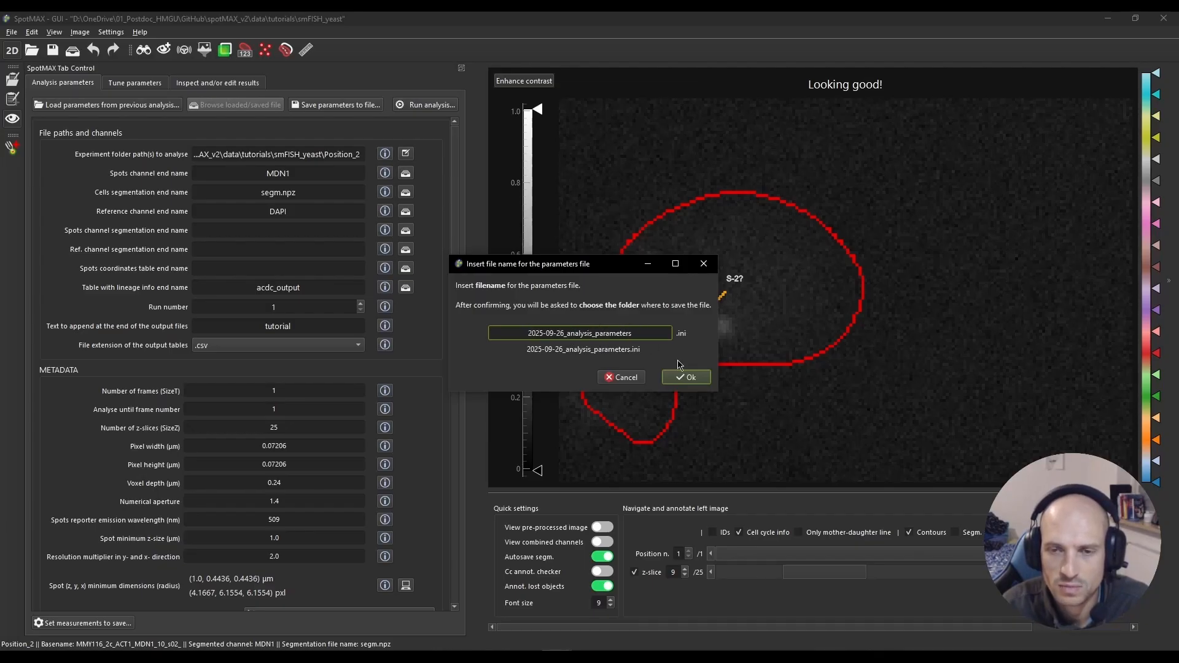
{"action": "left_click", "coordinate": [691, 378]}
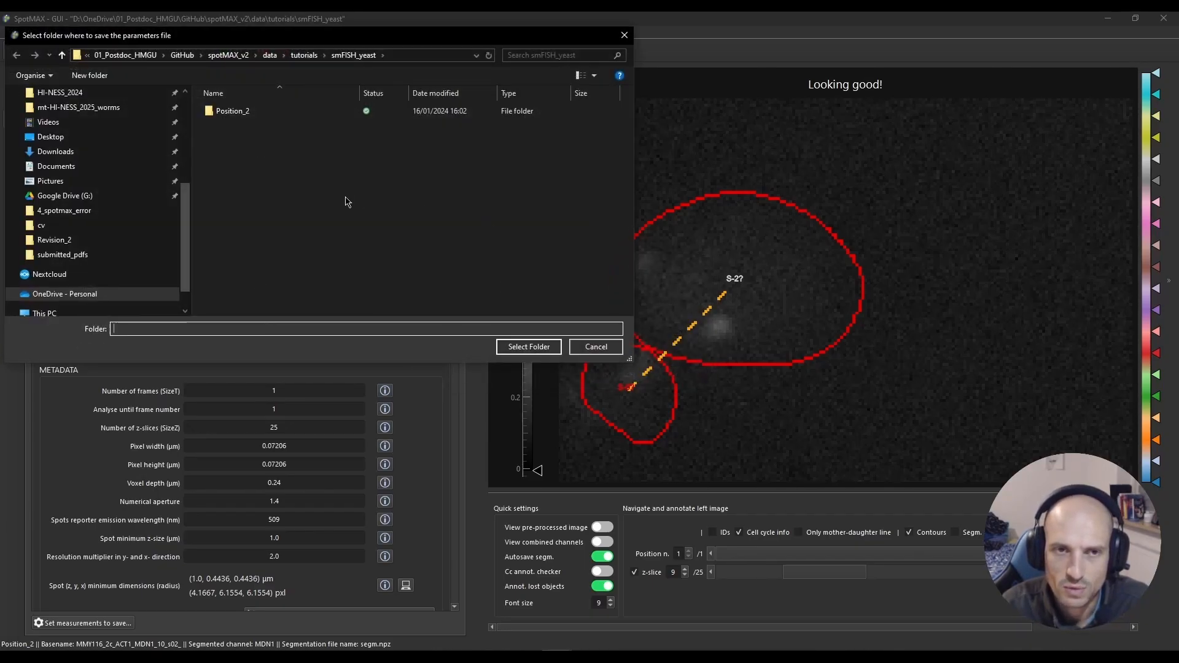
{"action": "left_click", "coordinate": [516, 348]}
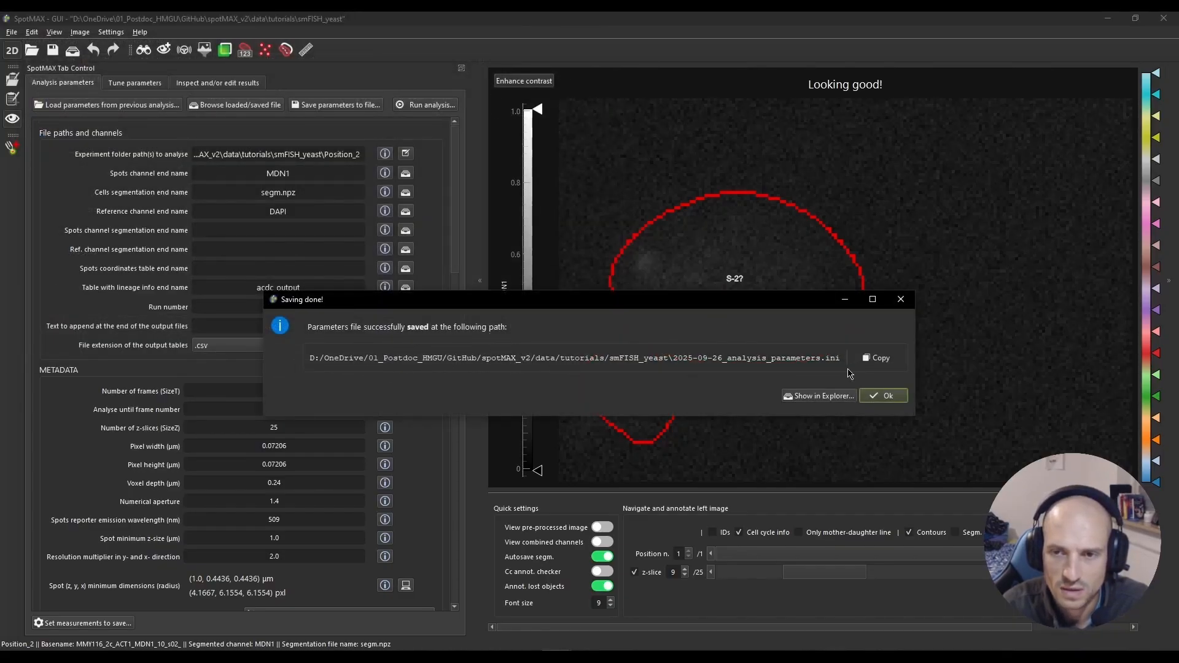
Reveal the saved parameters file in its folder, select it, and dismiss the saving message.
{"action": "left_click", "coordinate": [832, 396]}
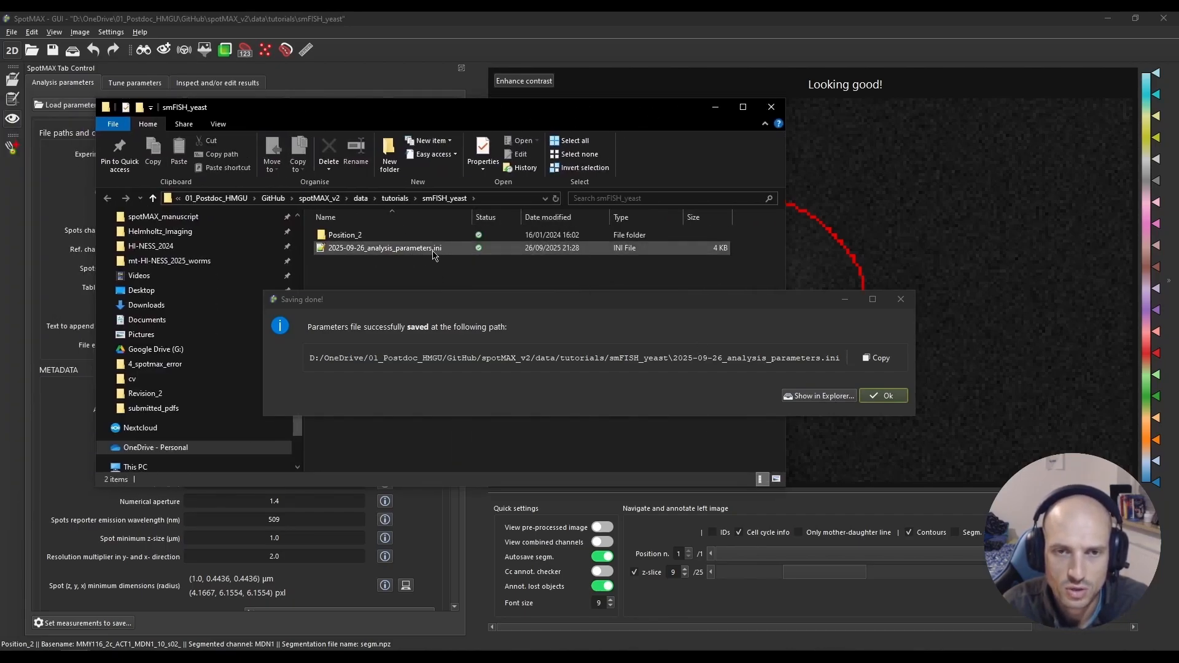
{"action": "left_click", "coordinate": [433, 255]}
{"action": "left_click", "coordinate": [877, 400]}
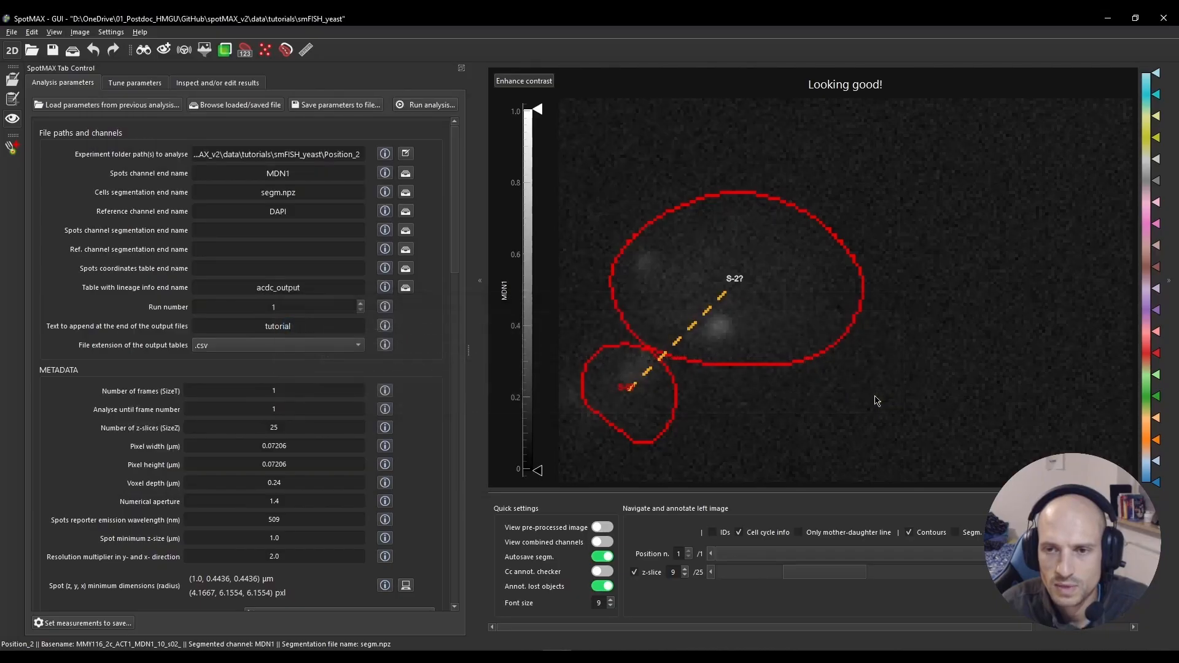
Open 2025-09-26_analysis_parameters.ini from the smFISH_yeast folder in Notepad++ and examine its sections from file paths to configuration.
{"action": "mouse_move", "coordinate": [105, 639]}
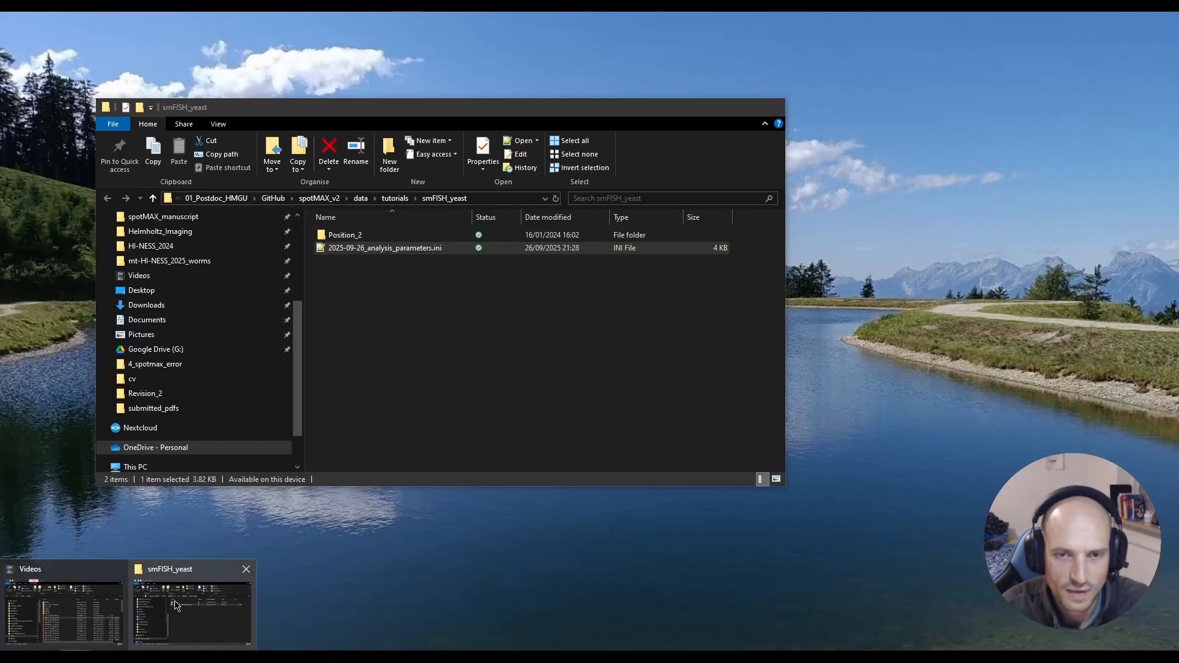
{"action": "left_click", "coordinate": [175, 607]}
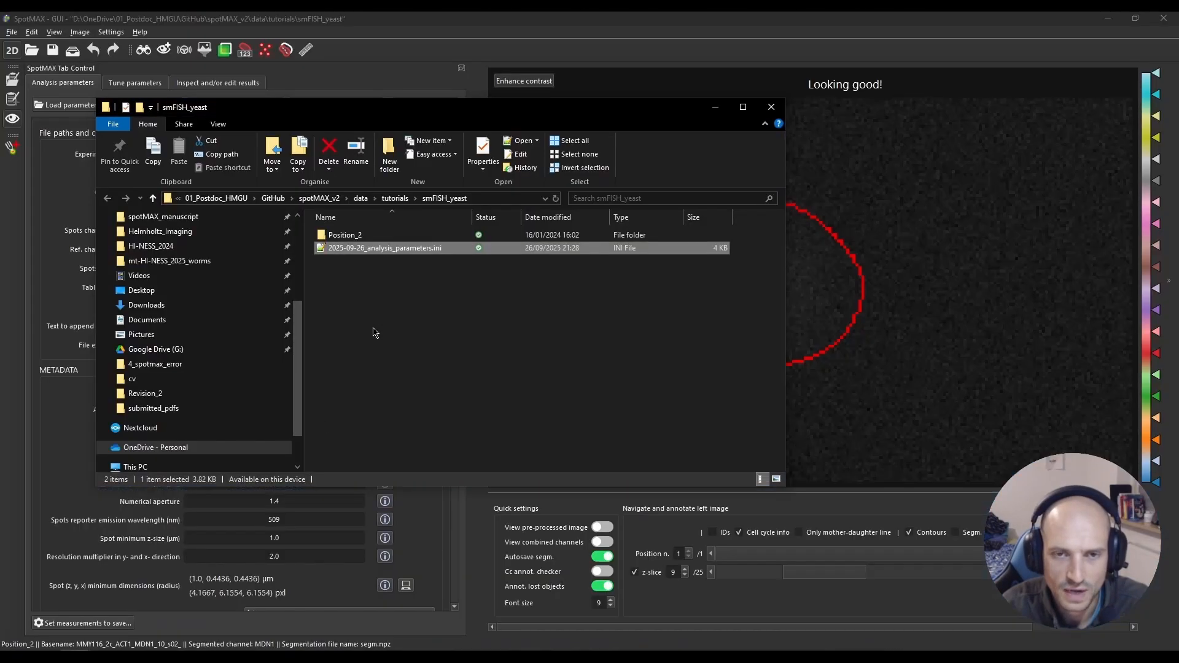
{"action": "double_click", "coordinate": [419, 252]}
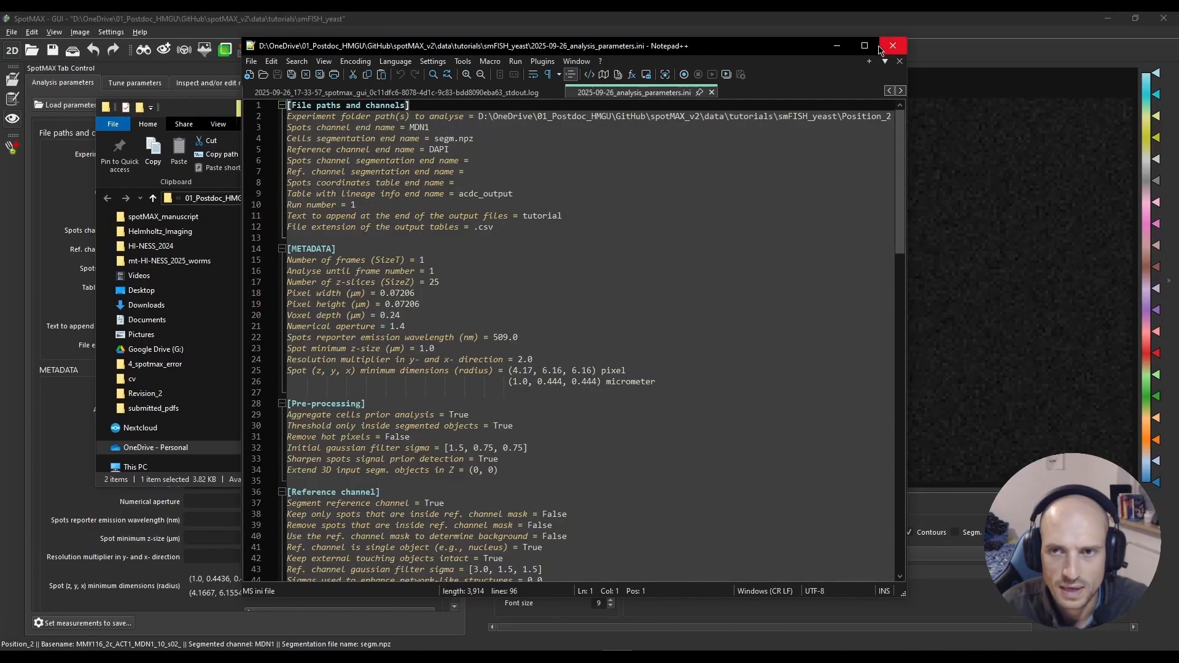
{"action": "left_click", "coordinate": [874, 47]}
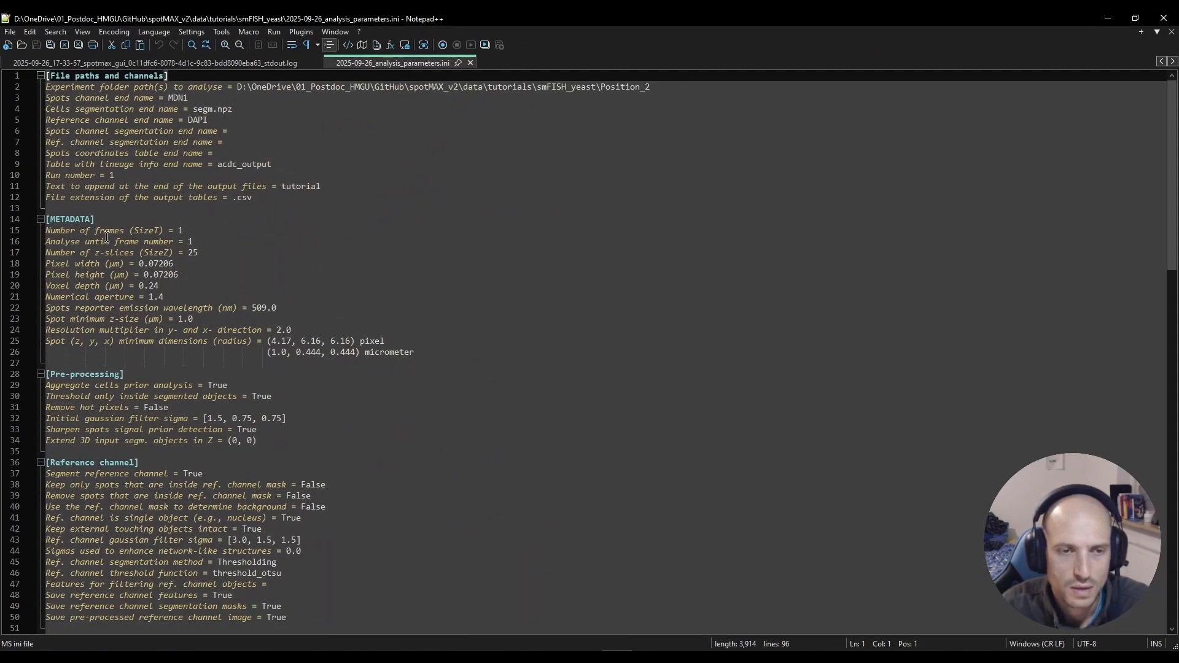
{"action": "scroll", "coordinate": [77, 267], "scroll_direction": "down", "scroll_amount": 10}
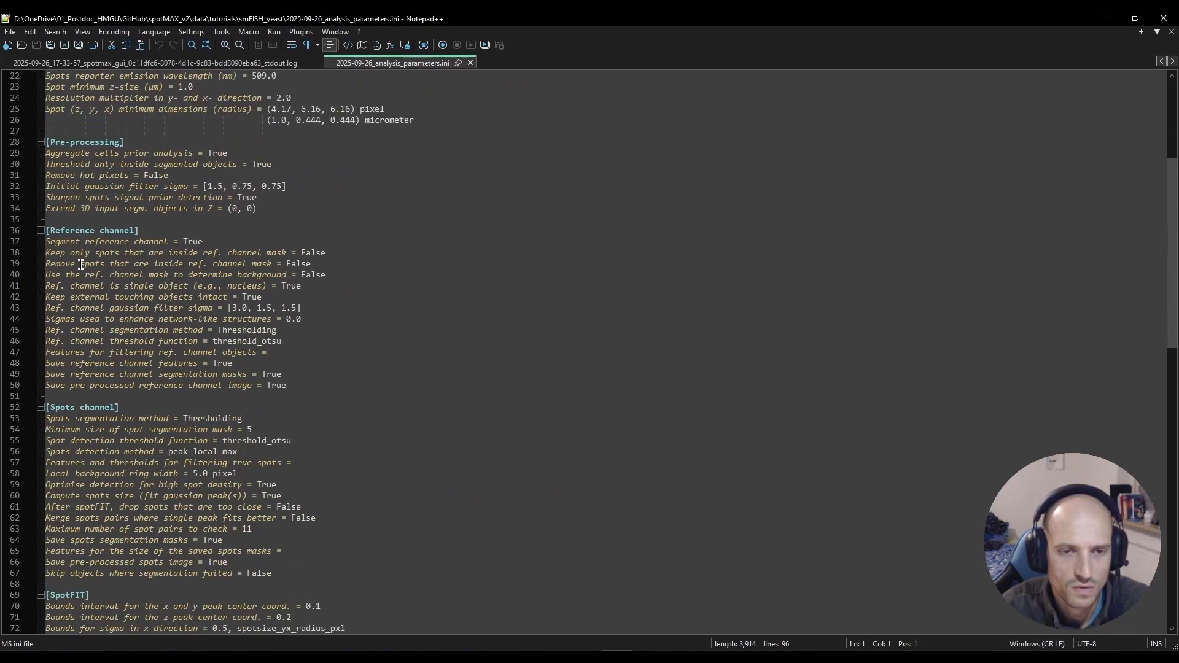
{"action": "scroll", "coordinate": [80, 265], "scroll_direction": "down", "scroll_amount": 11}
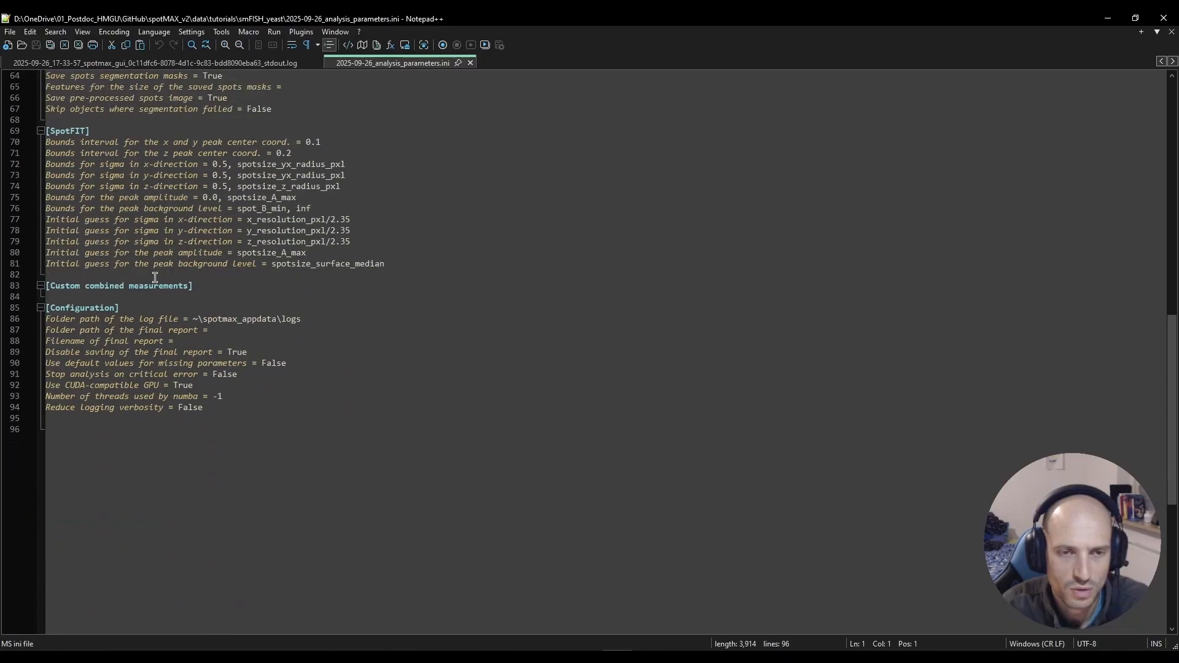
{"action": "scroll", "coordinate": [155, 278], "scroll_direction": "up", "scroll_amount": 9}
{"action": "scroll", "coordinate": [155, 278], "scroll_direction": "up", "scroll_amount": 12}
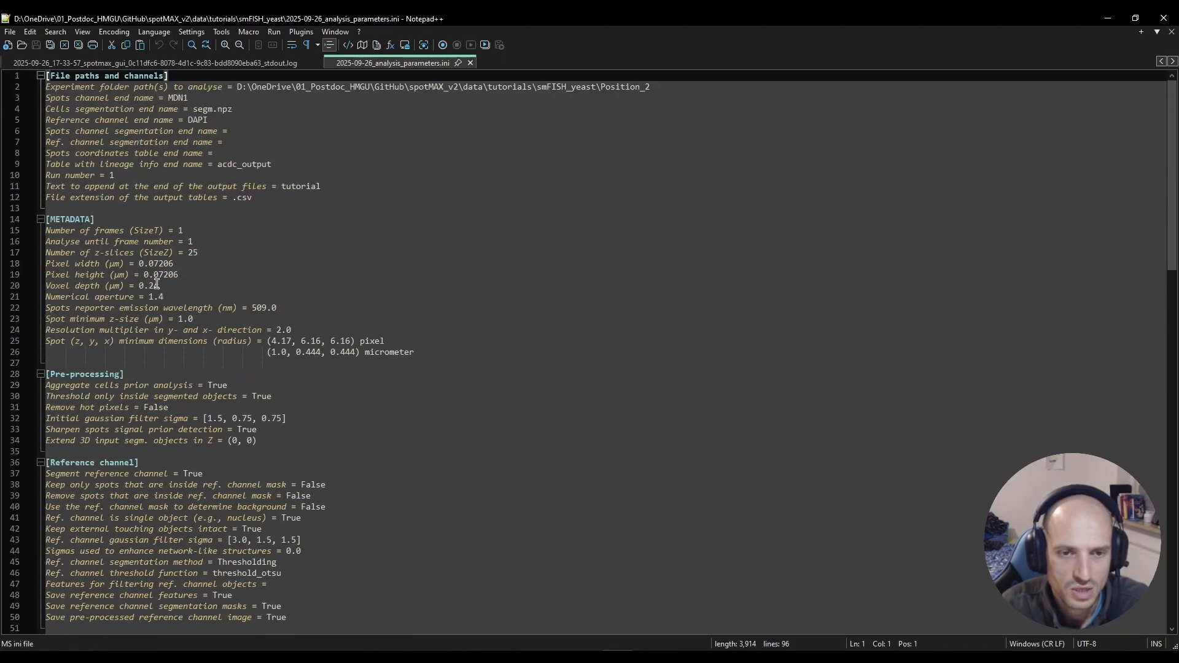
Try setting Segment reference channel to False in the parameters file, and undo the edit.
{"action": "double_click", "coordinate": [199, 474]}
{"action": "type", "text": "False"}
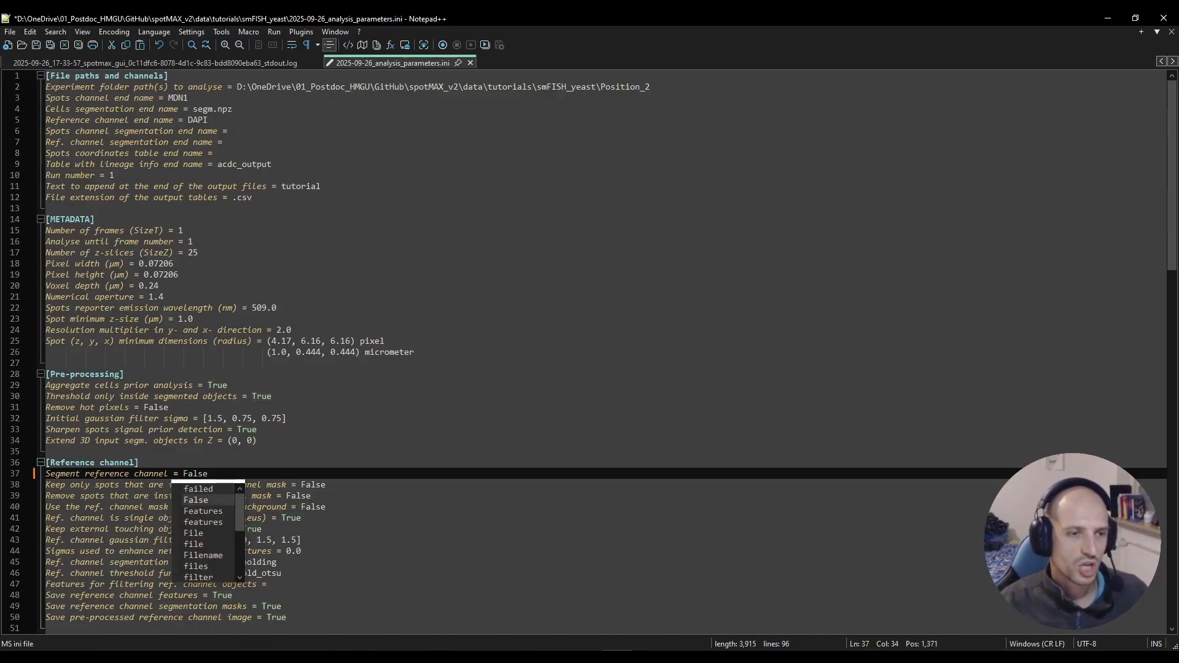
{"action": "key", "text": "ctrl+z"}
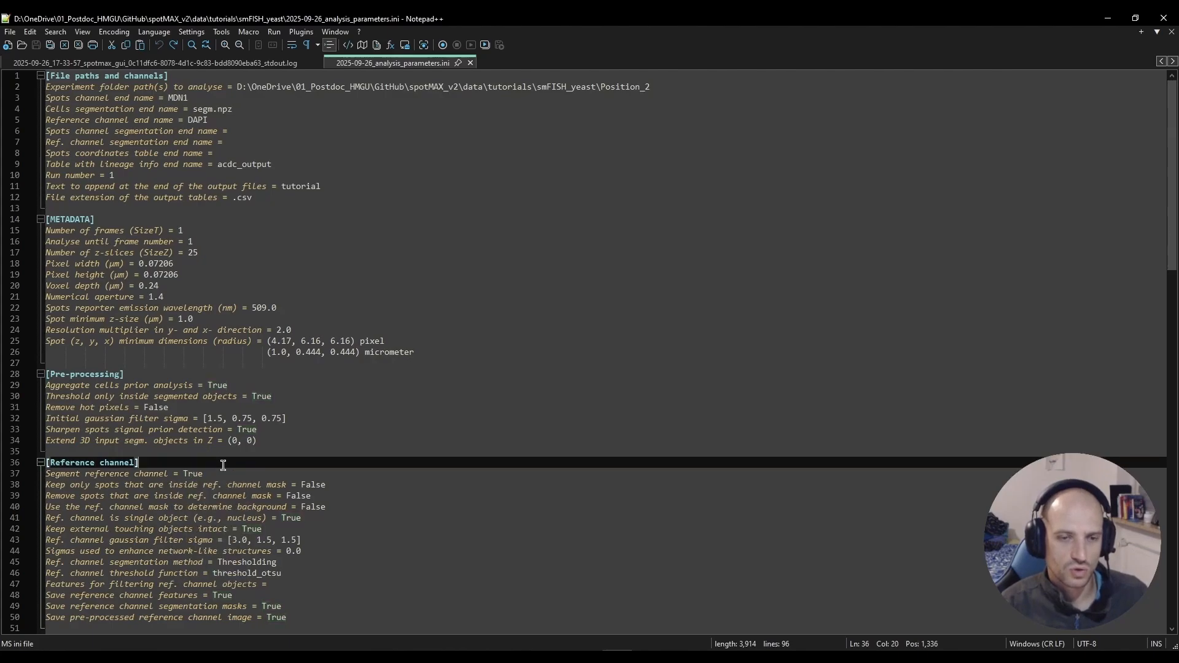
Review the run number and the remaining parameters down to the Configuration section of the INI file.
{"action": "double_click", "coordinate": [336, 186]}
{"action": "double_click", "coordinate": [154, 174]}
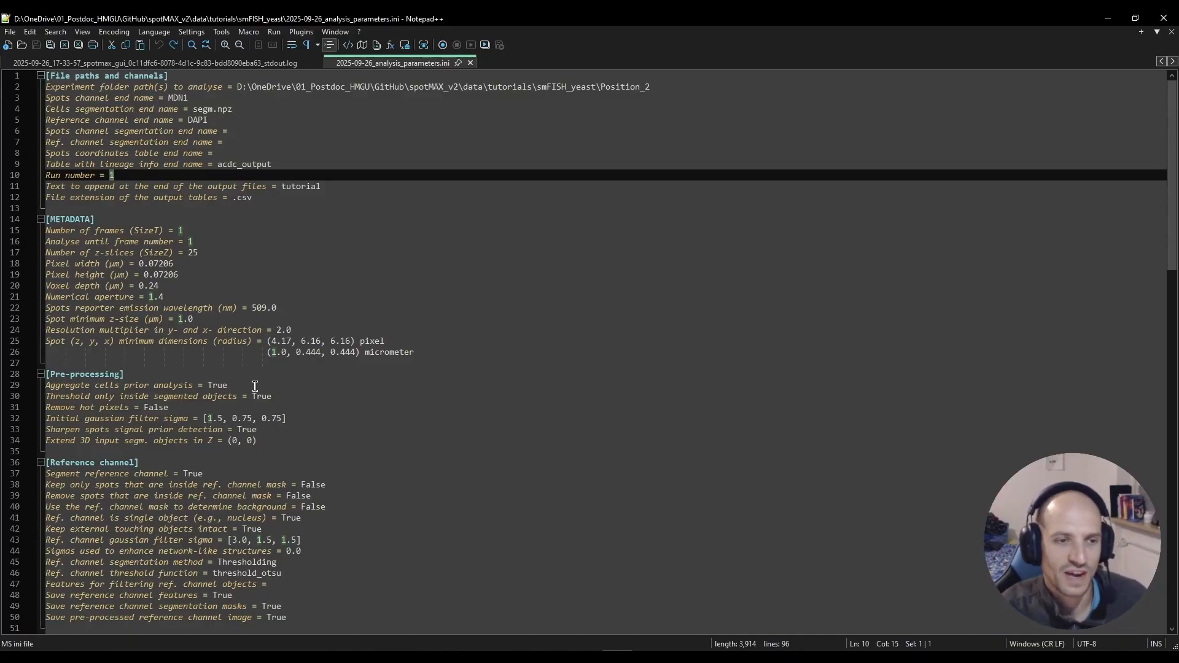
{"action": "scroll", "coordinate": [255, 386], "scroll_direction": "down", "scroll_amount": 1}
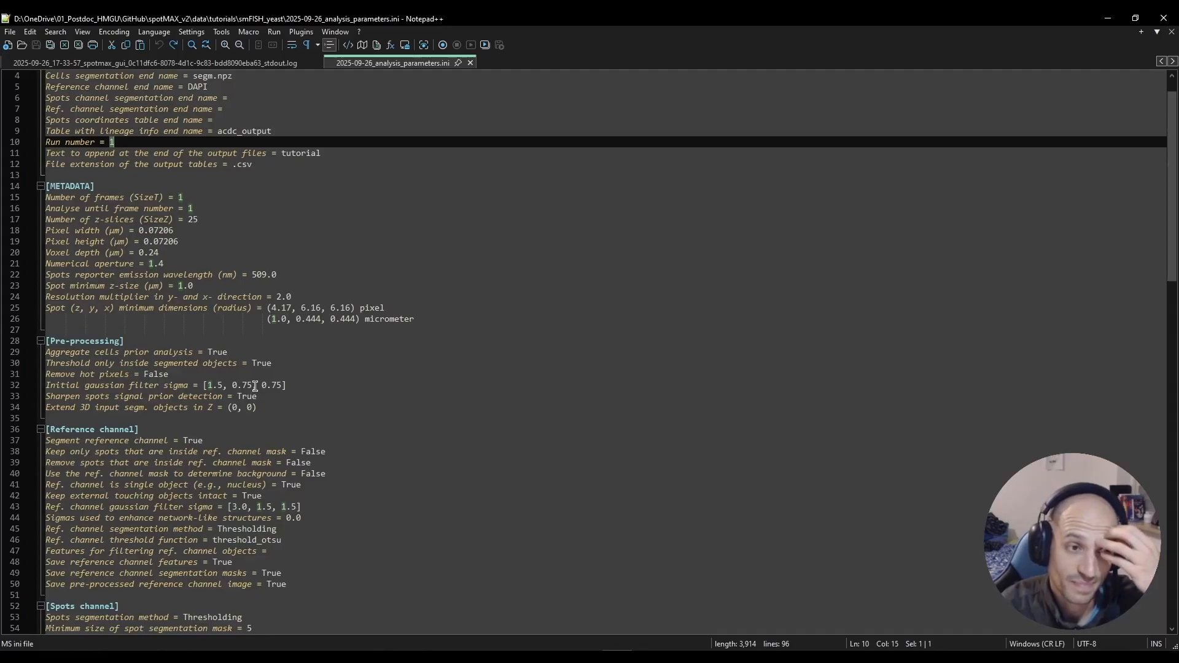
{"action": "scroll", "coordinate": [254, 387], "scroll_direction": "down", "scroll_amount": 8}
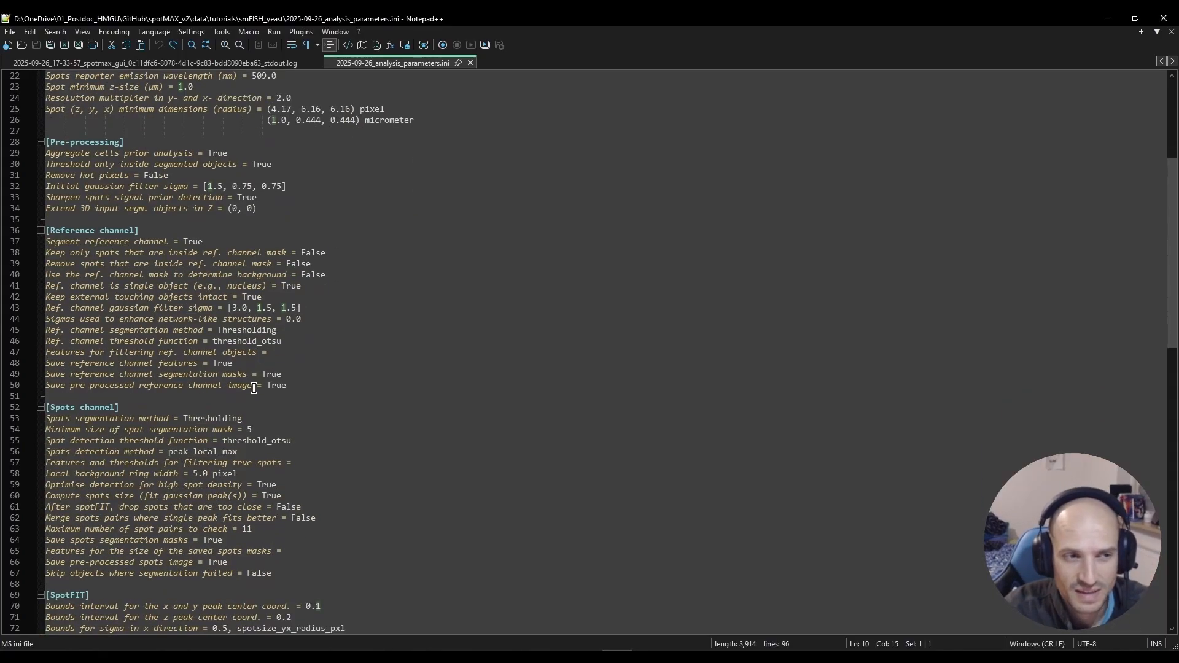
{"action": "scroll", "coordinate": [253, 390], "scroll_direction": "down", "scroll_amount": 7}
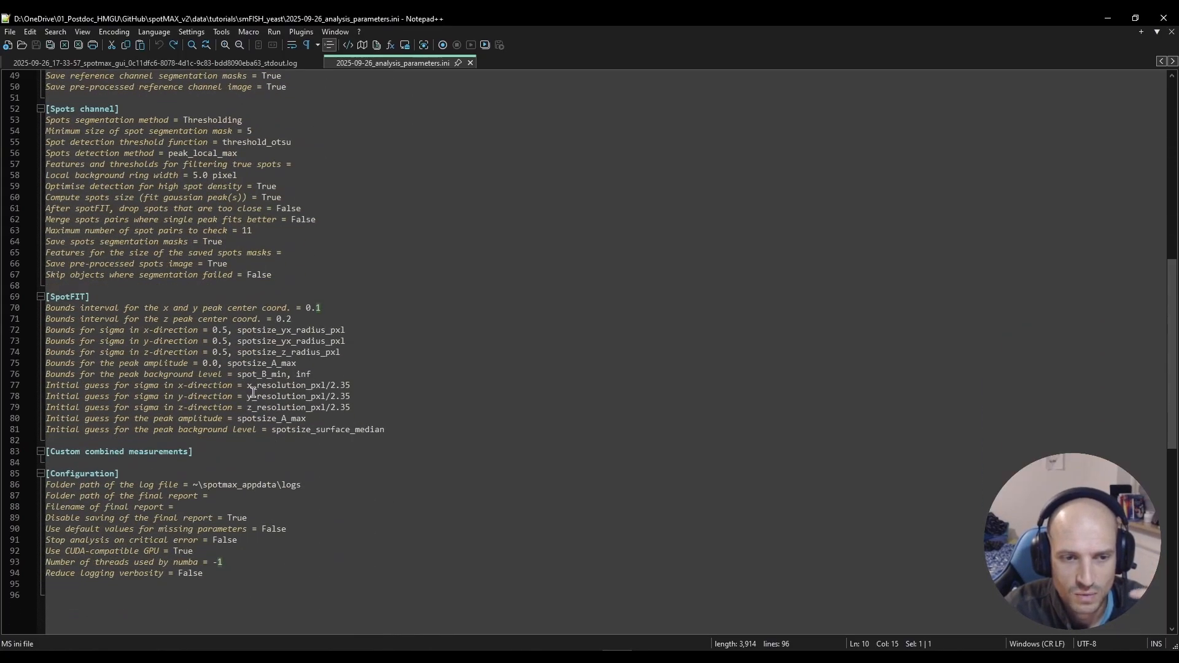
{"action": "left_click", "coordinate": [227, 573]}
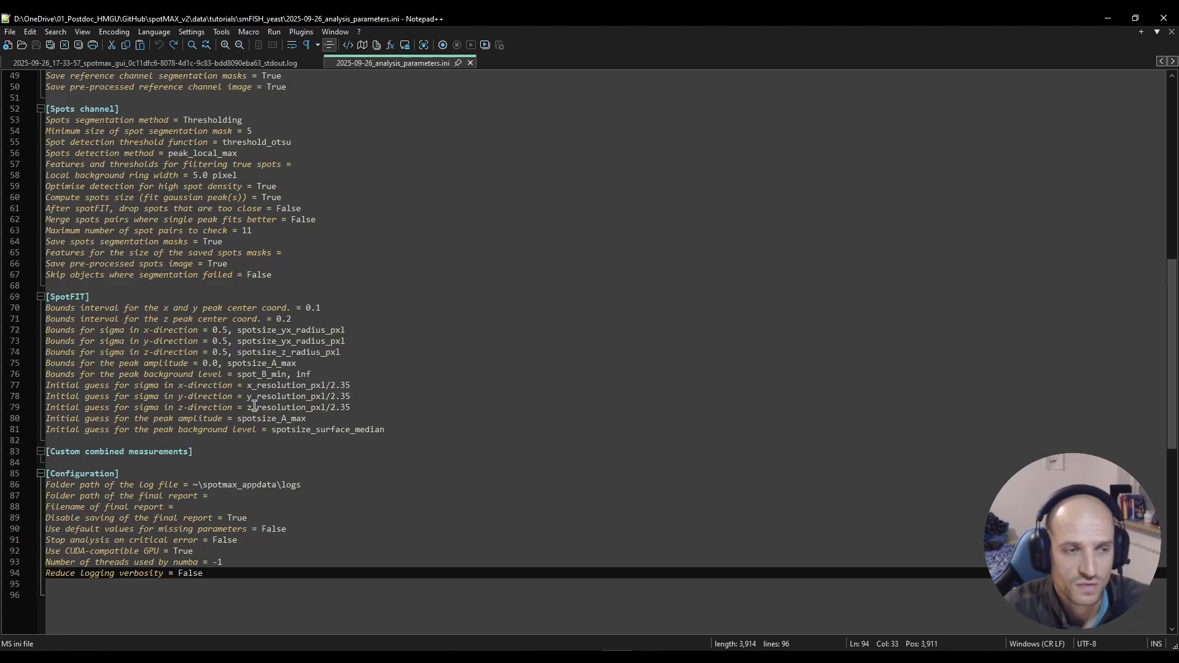
{"action": "scroll", "coordinate": [270, 399], "scroll_direction": "up", "scroll_amount": 16}
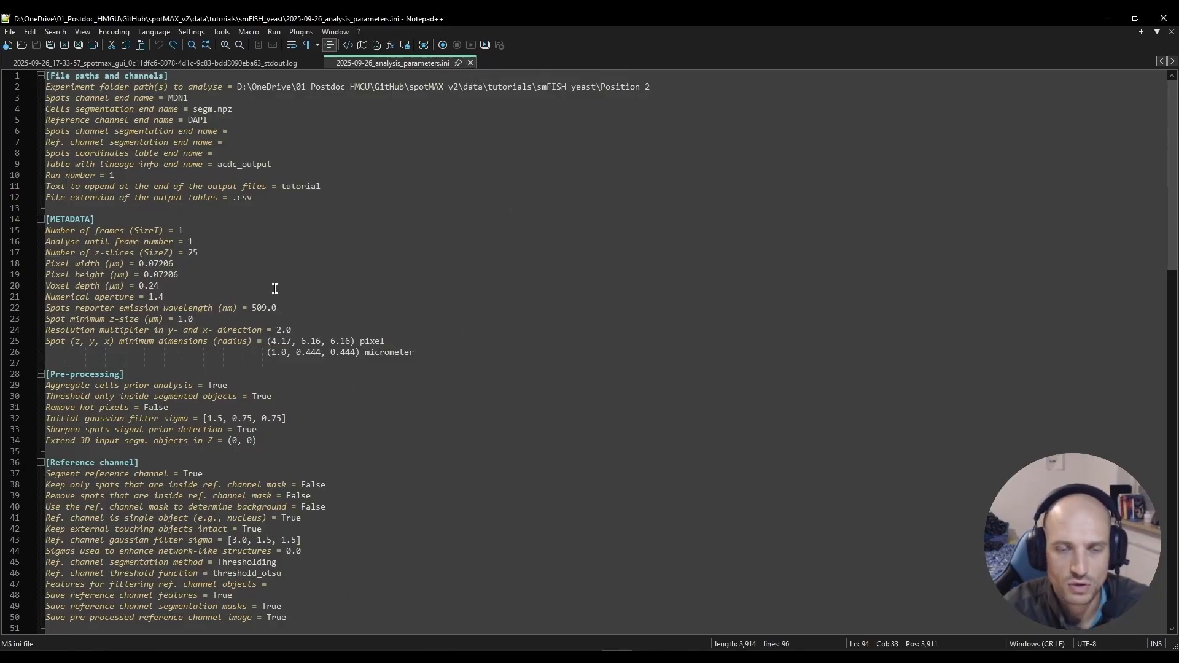
Switch back to SpotMAX, reopen the saved parameters file from there, and return to the analysis parameters.
{"action": "left_click", "coordinate": [1112, 20]}
{"action": "left_click", "coordinate": [912, 18]}
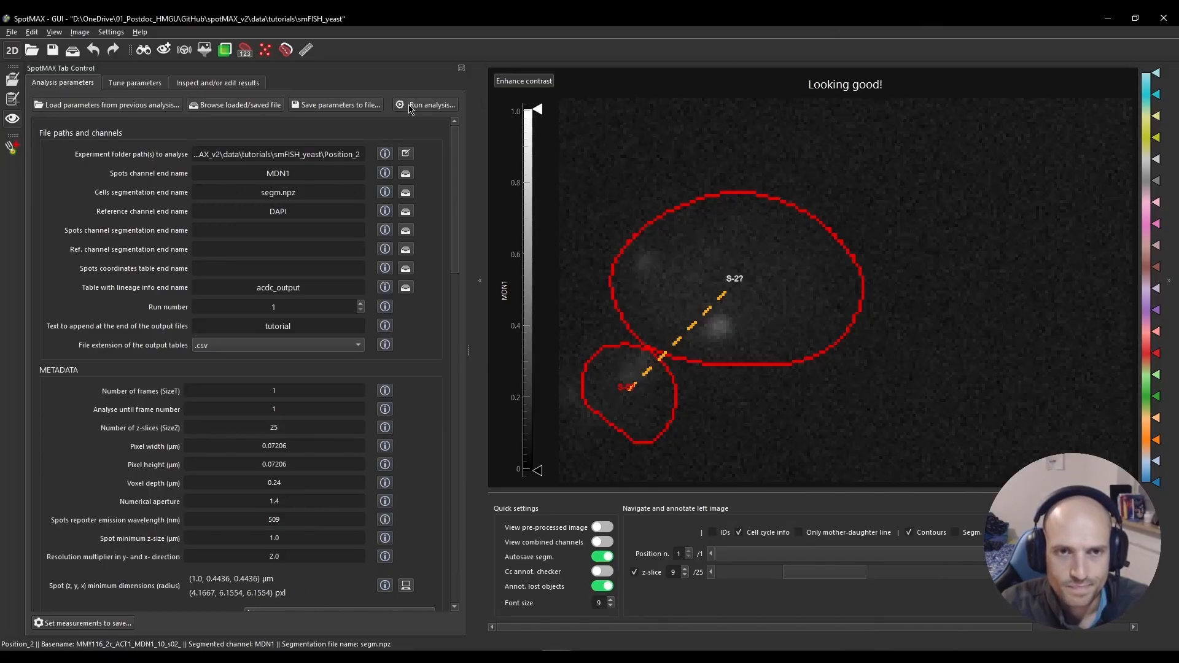
{"action": "left_click", "coordinate": [253, 108]}
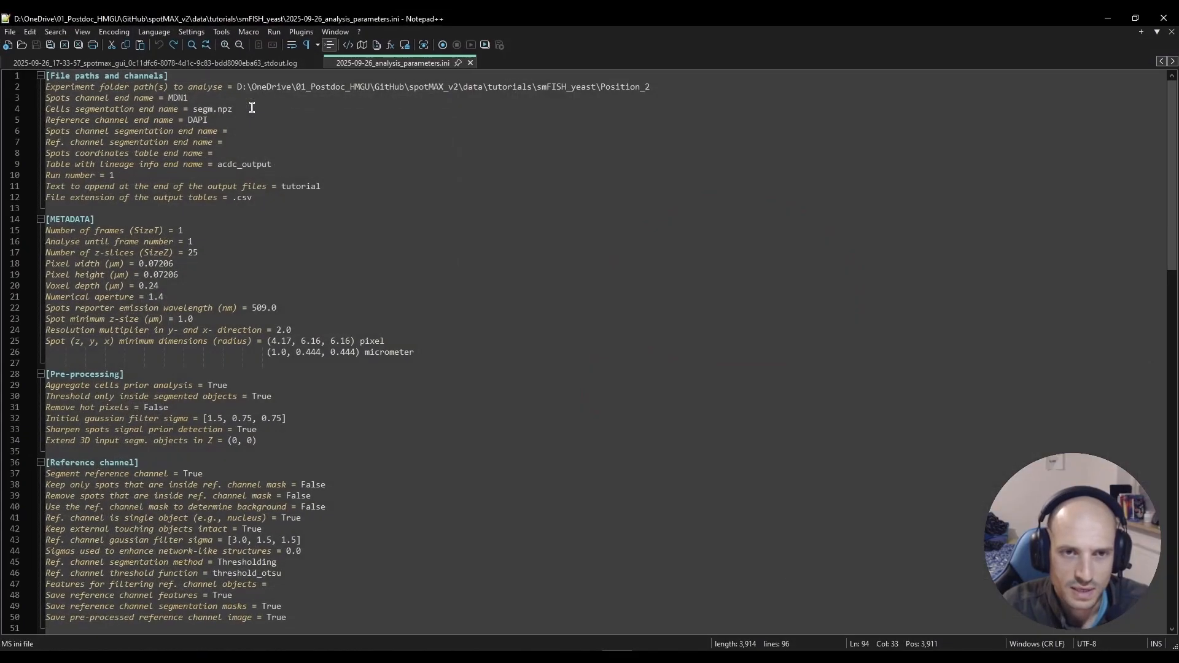
{"action": "left_click", "coordinate": [1108, 18]}
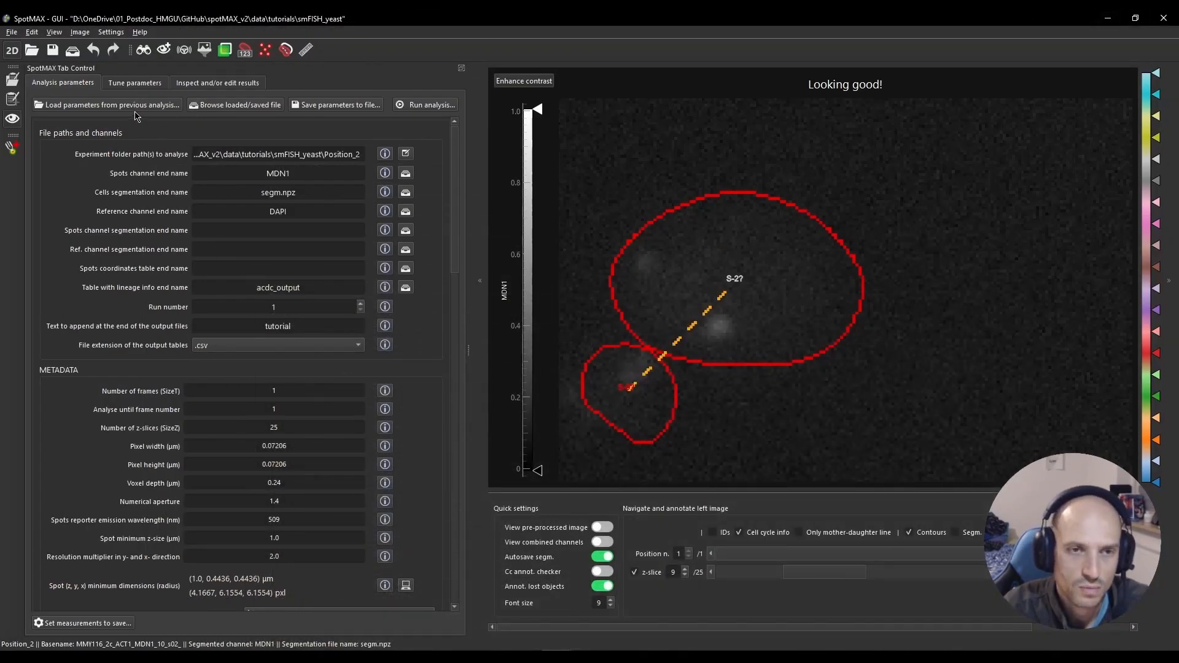
Request the analysis run without saving the parameters again, copy the offered spotmax -p terminal command, and cancel the automatic run.
{"action": "left_click", "coordinate": [432, 107]}
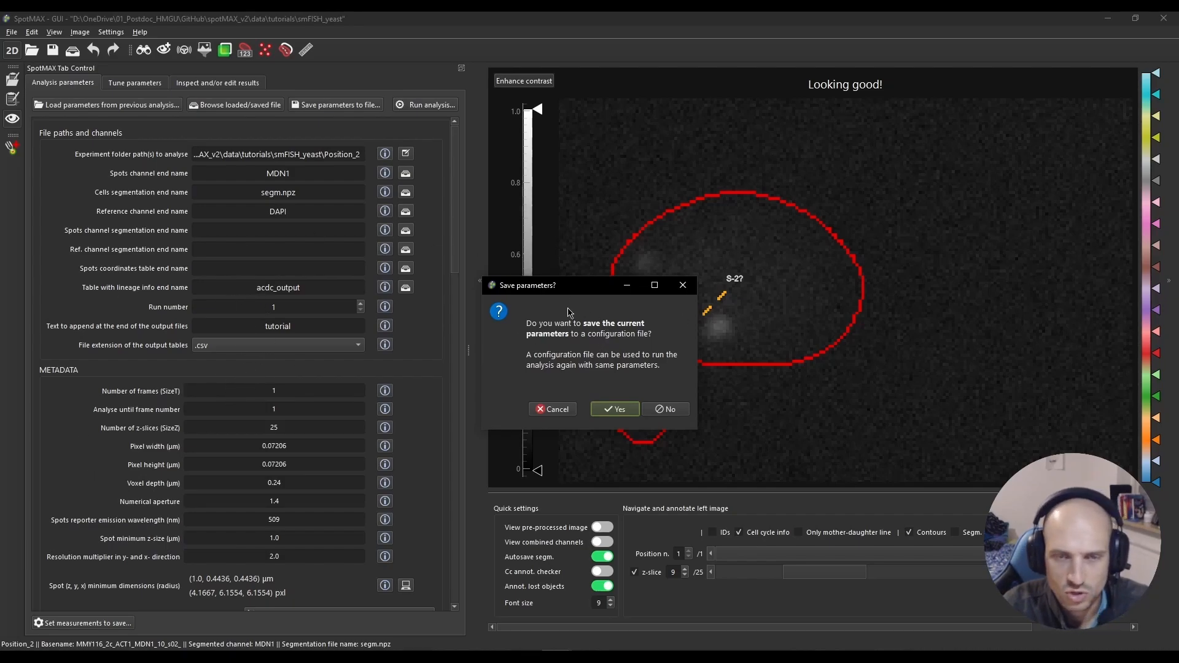
{"action": "left_click", "coordinate": [669, 409]}
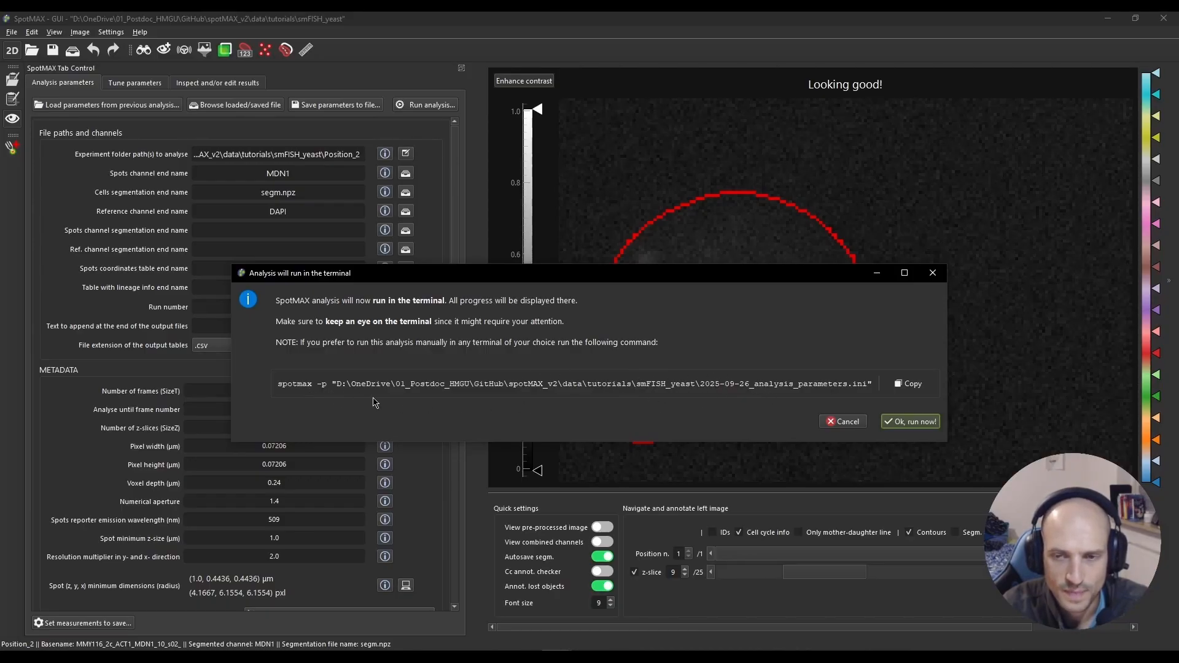
{"action": "left_click_drag", "start_coordinate": [280, 384], "coordinate": [874, 391]}
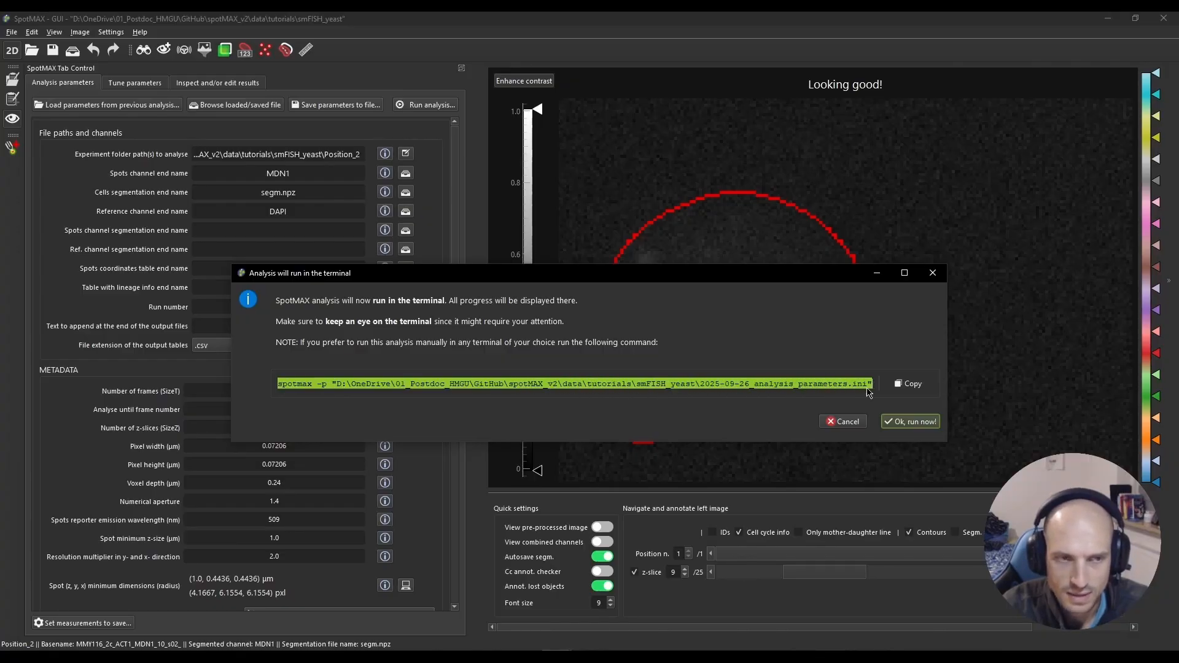
{"action": "left_click", "coordinate": [654, 383]}
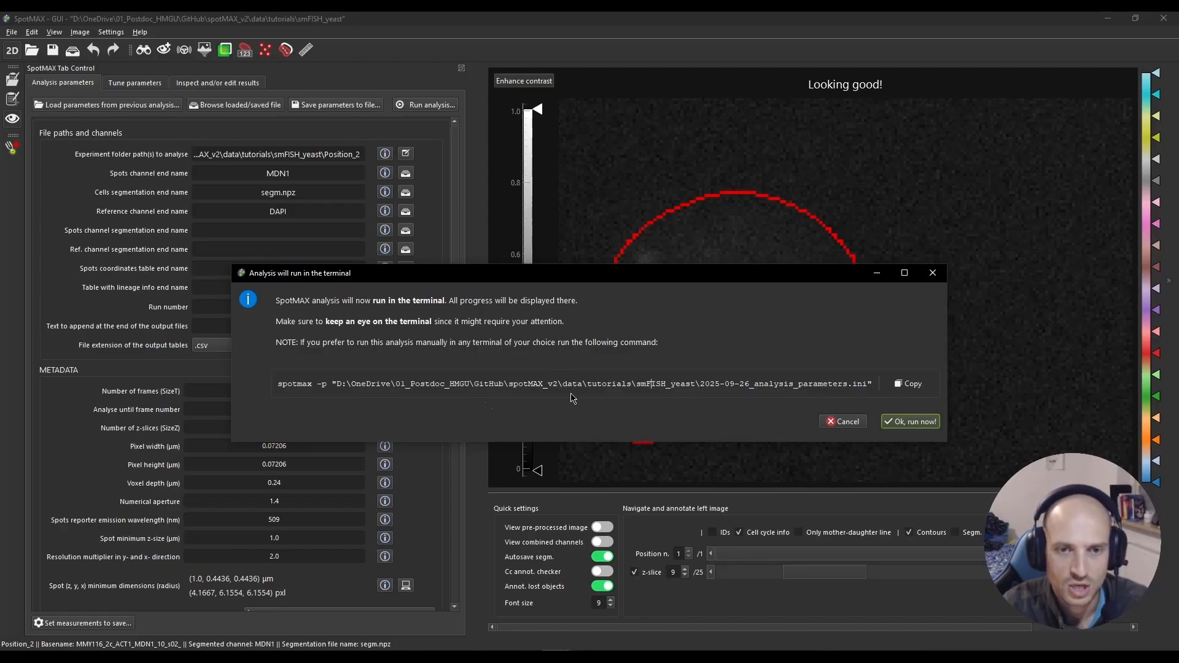
{"action": "left_click", "coordinate": [910, 385]}
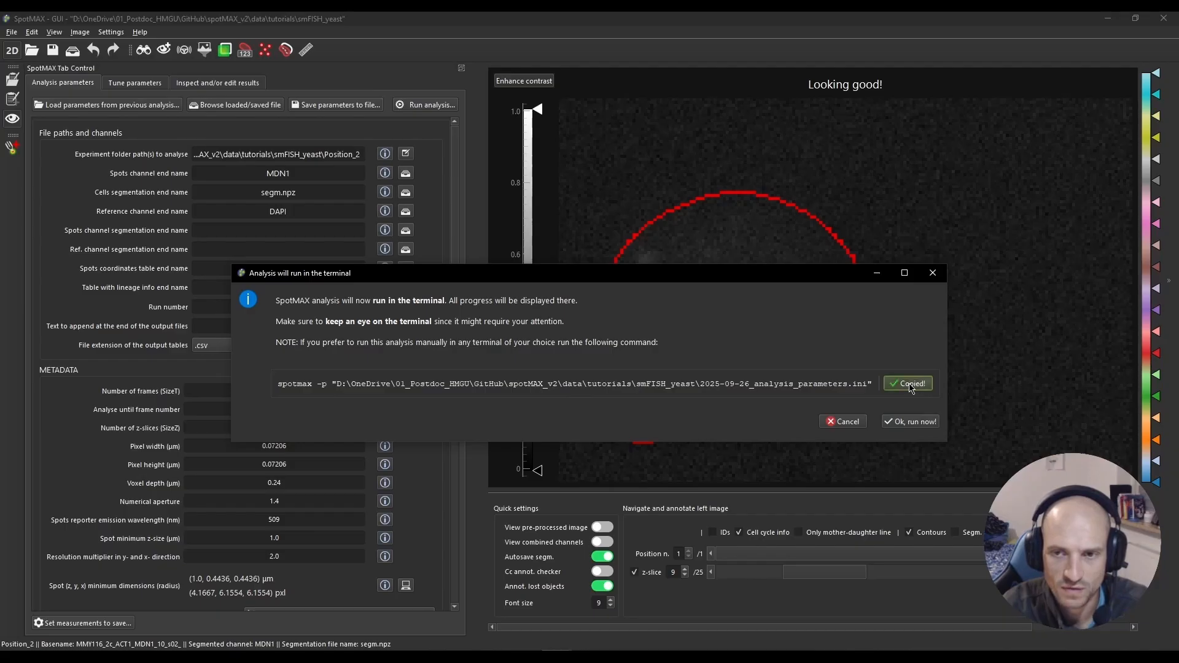
{"action": "left_click", "coordinate": [845, 422]}
In a new PowerShell session, activate the acdc conda environment and paste the copied spotmax -p command for 2025-09-26_analysis_parameters.ini without running it.
{"action": "key", "text": "alt+Tab"}
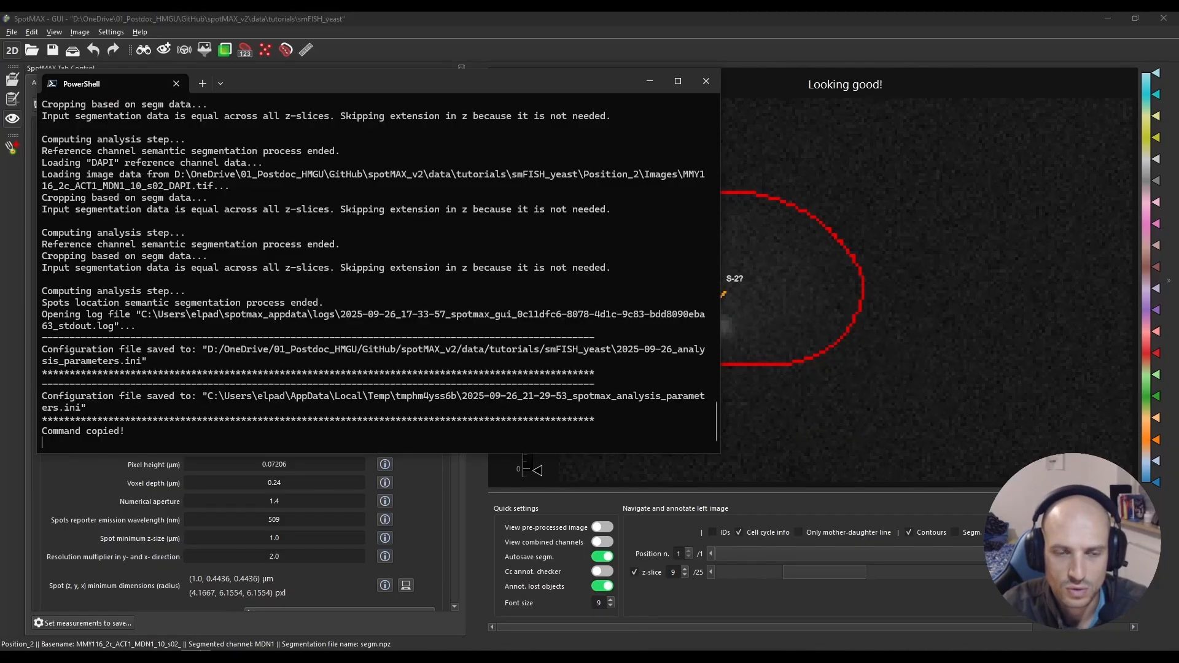
{"action": "left_click", "coordinate": [203, 83]}
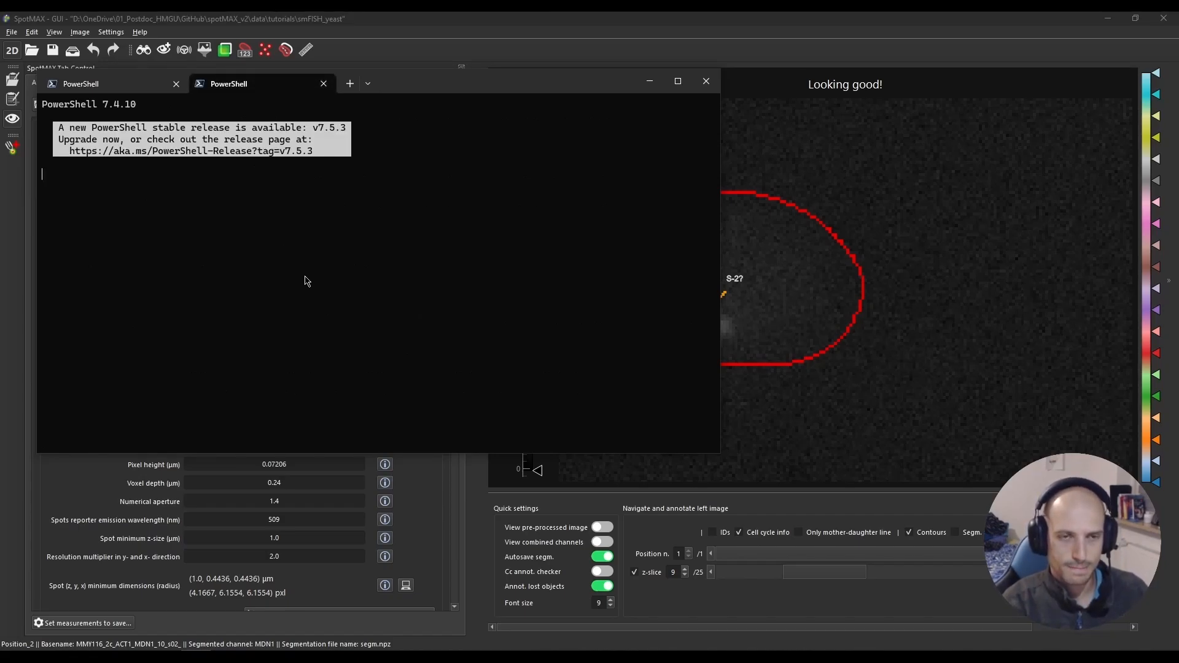
{"action": "type", "text": "conda activate acdc"}
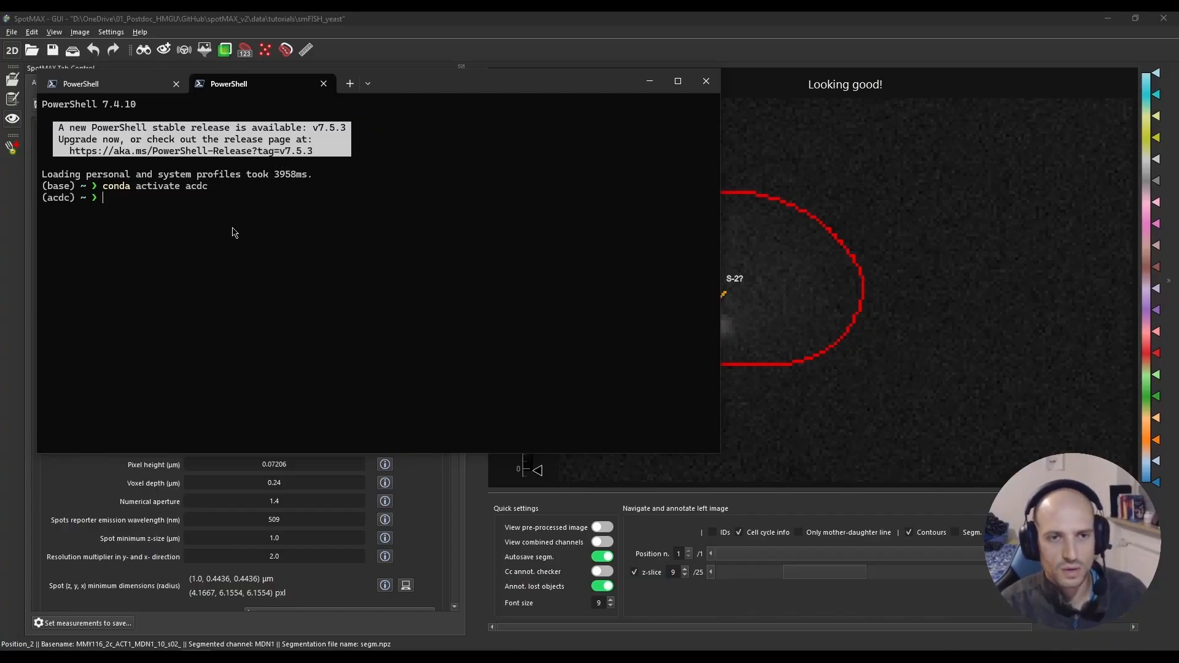
{"action": "key", "text": "ctrl+v"}
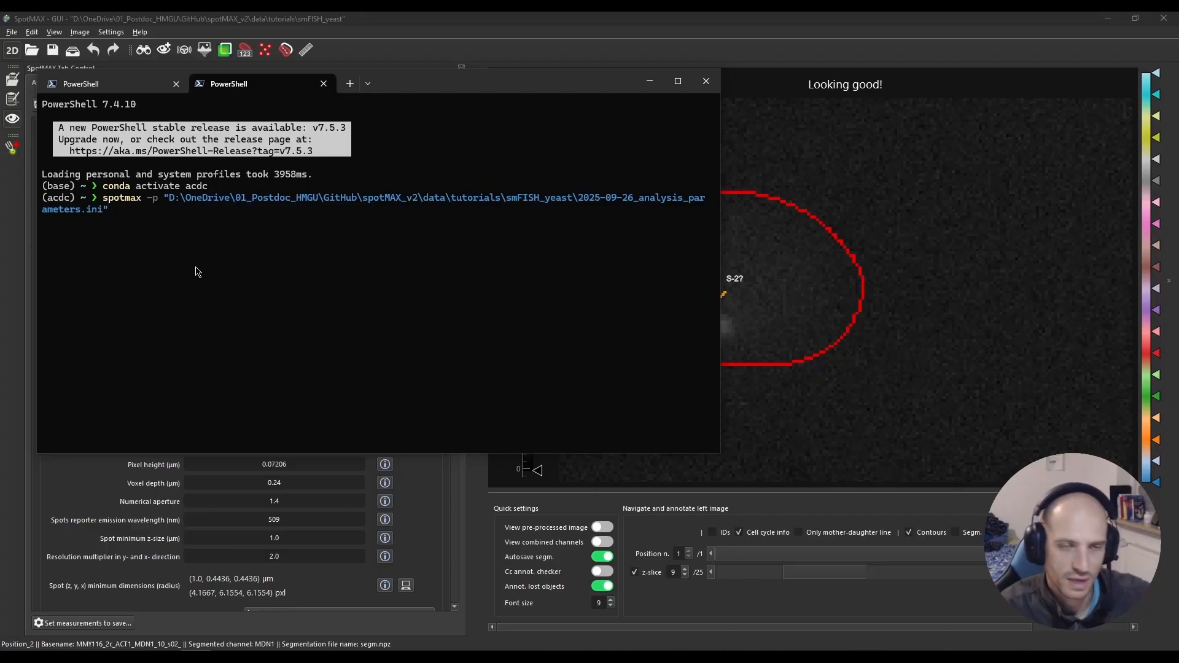
Return to SpotMAX, request the analysis without saving the parameters, read the terminal notice, and start the run immediately.
{"action": "left_click", "coordinate": [650, 81]}
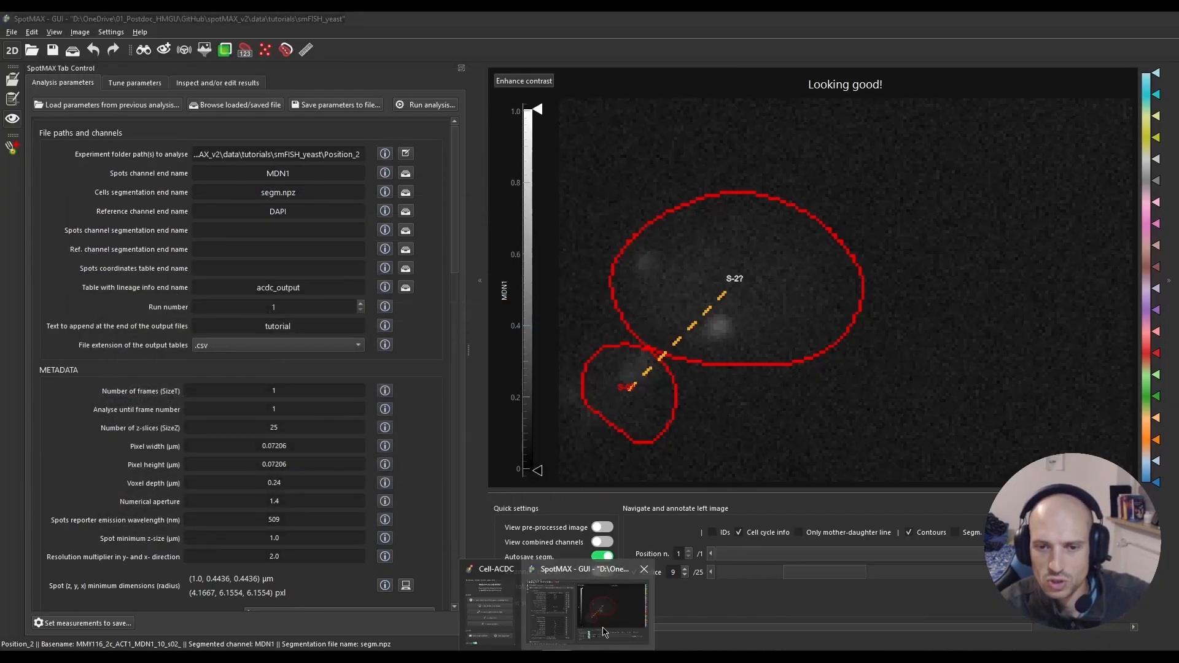
{"action": "left_click", "coordinate": [421, 105]}
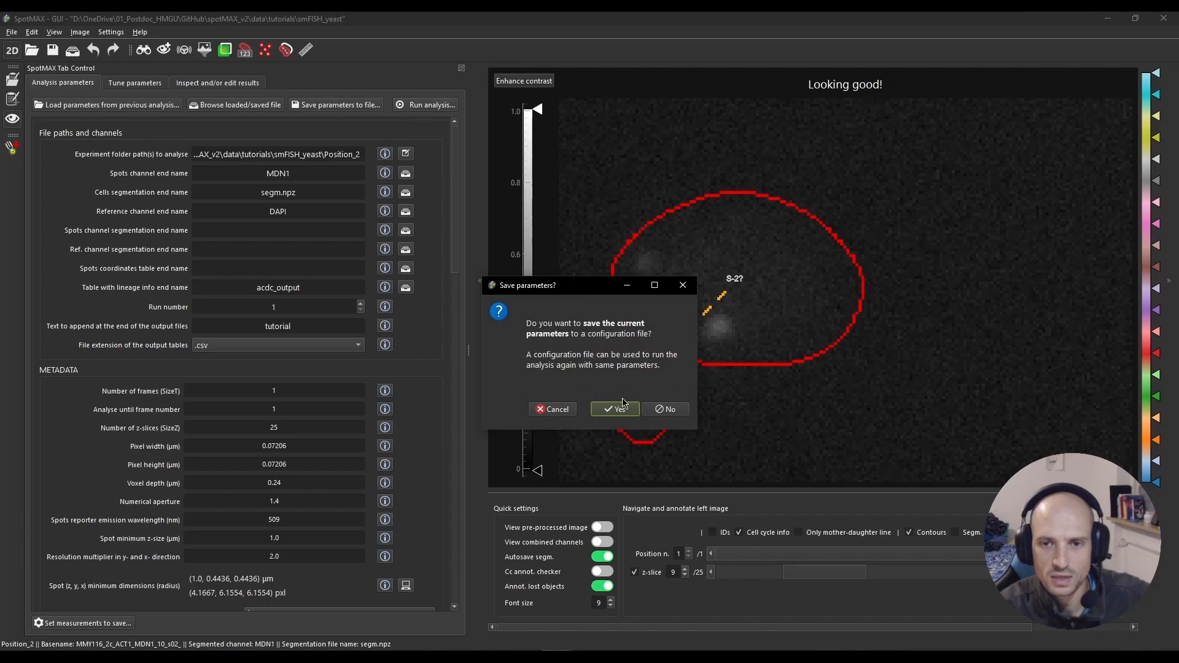
{"action": "left_click", "coordinate": [652, 411]}
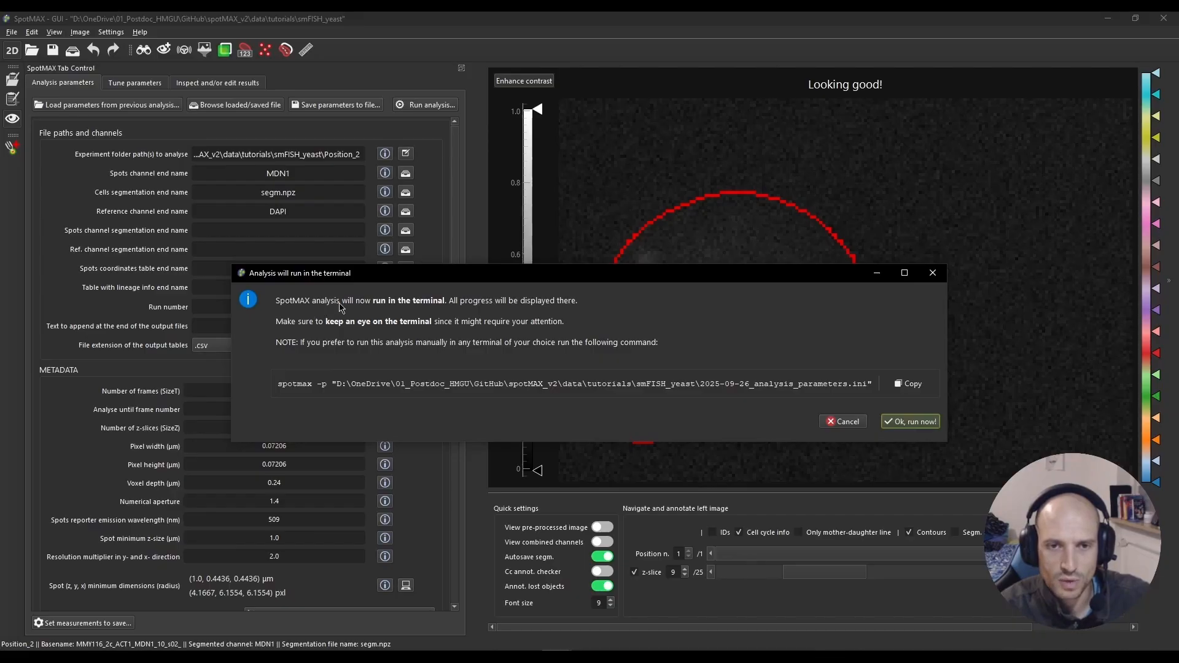
{"action": "left_click_drag", "start_coordinate": [387, 305], "coordinate": [580, 305]}
{"action": "left_click", "coordinate": [489, 307]}
{"action": "left_click_drag", "start_coordinate": [301, 321], "coordinate": [566, 325]}
{"action": "left_click", "coordinate": [568, 326]}
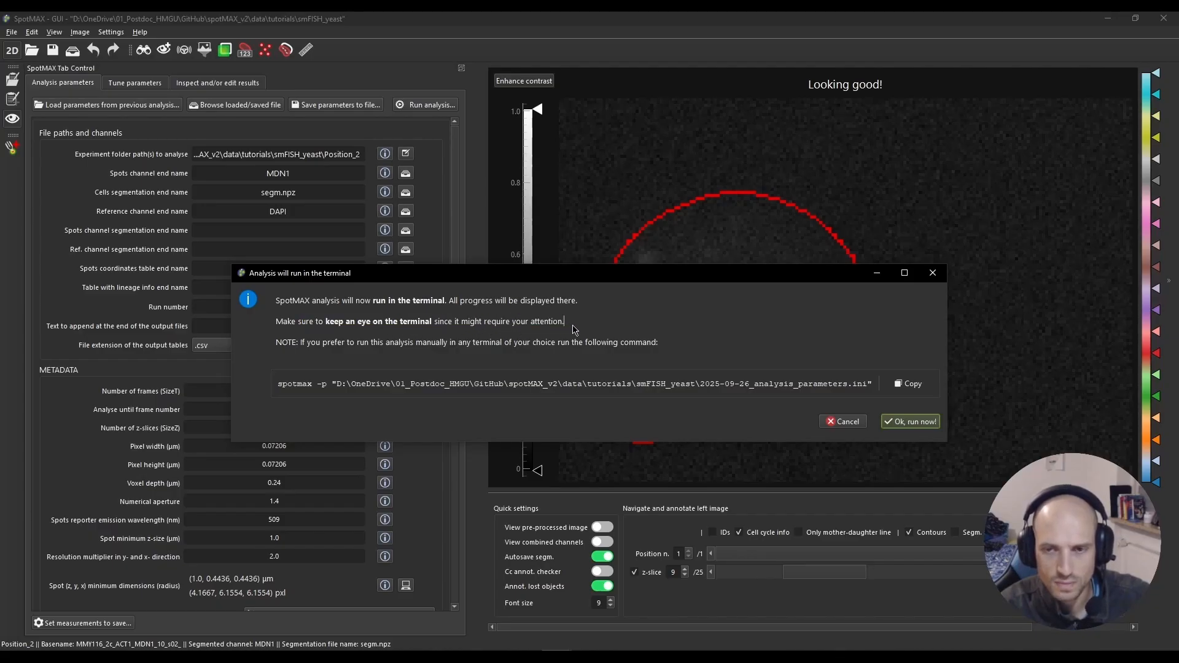
{"action": "left_click", "coordinate": [912, 422]}
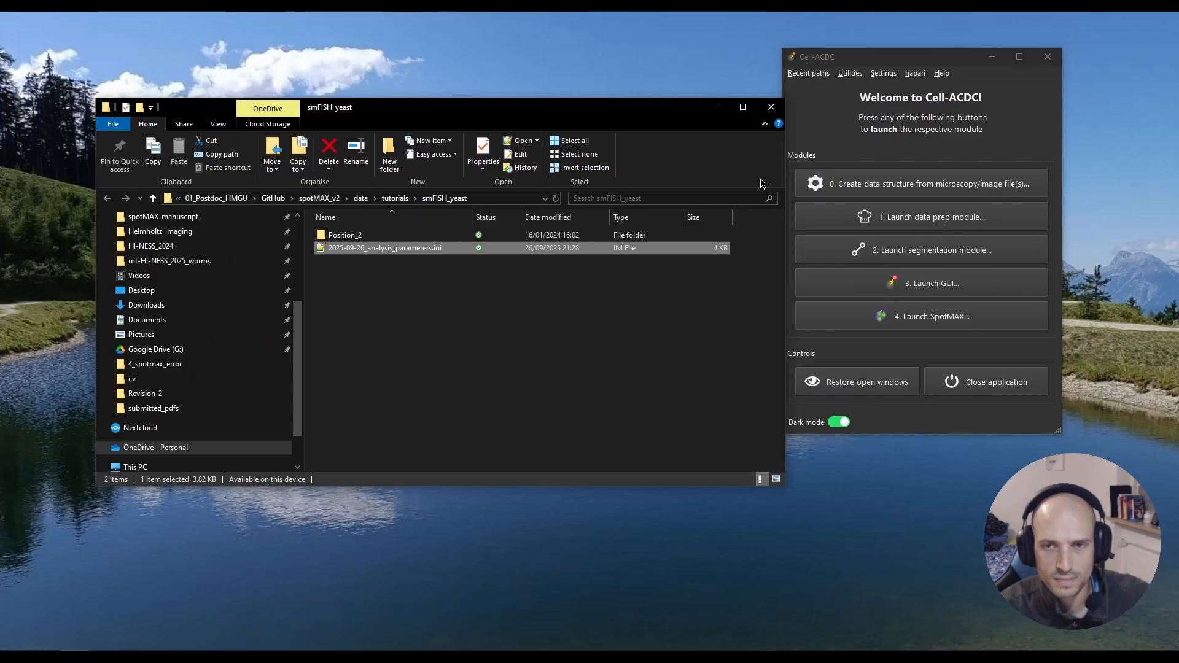
Minimize the file explorer and show the original PowerShell session running the analysis in a maximized terminal window.
{"action": "left_click", "coordinate": [716, 108]}
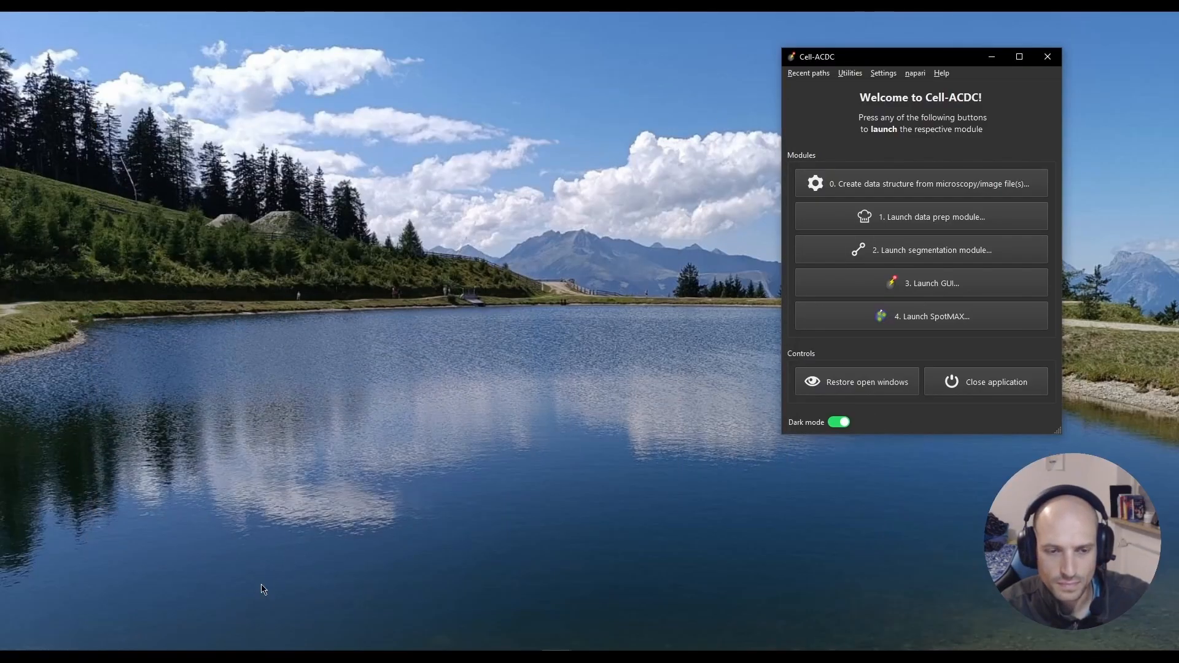
{"action": "left_click", "coordinate": [195, 654]}
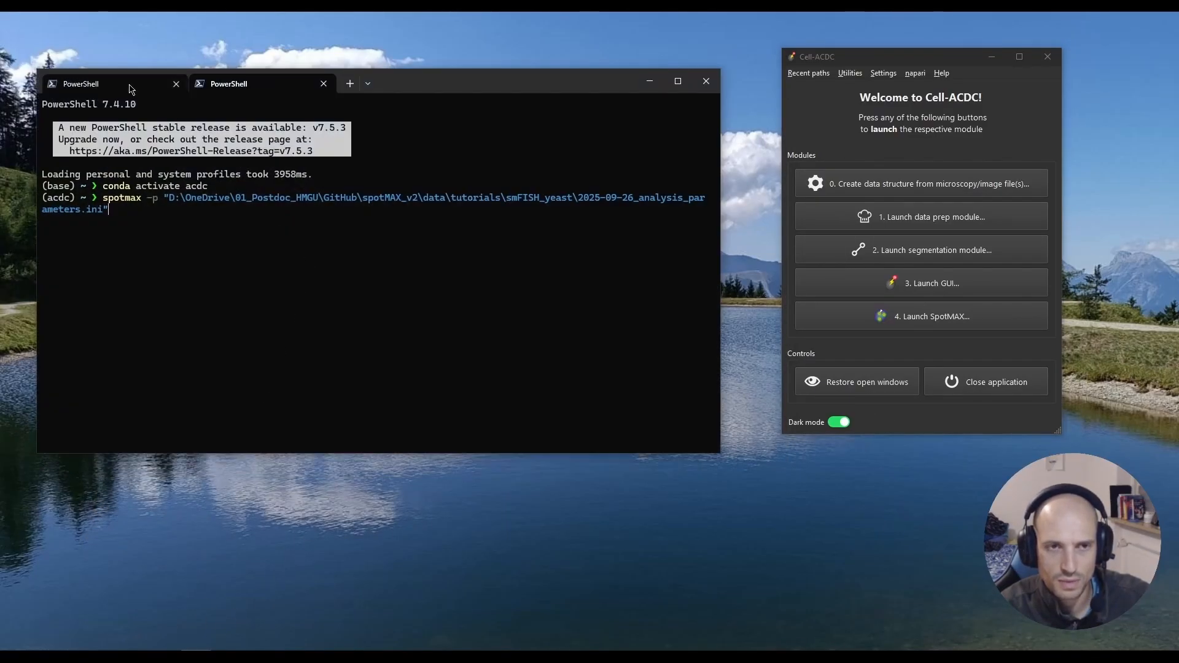
{"action": "left_click", "coordinate": [131, 89]}
{"action": "left_click", "coordinate": [683, 83]}
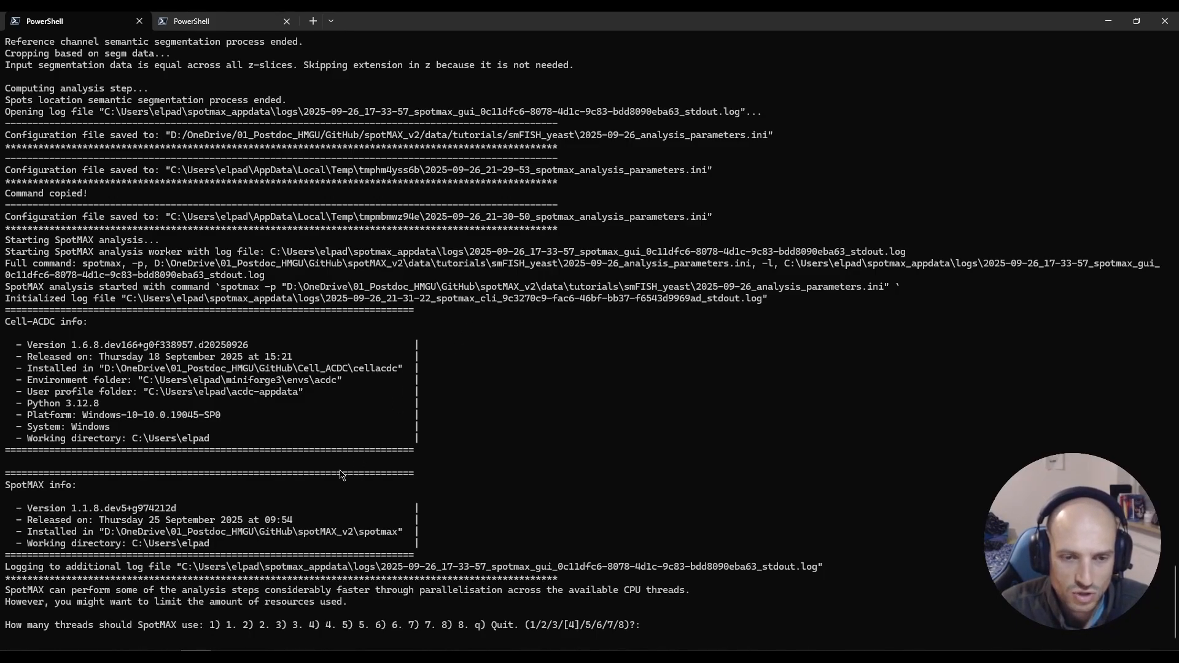
{"action": "left_click", "coordinate": [557, 656]}
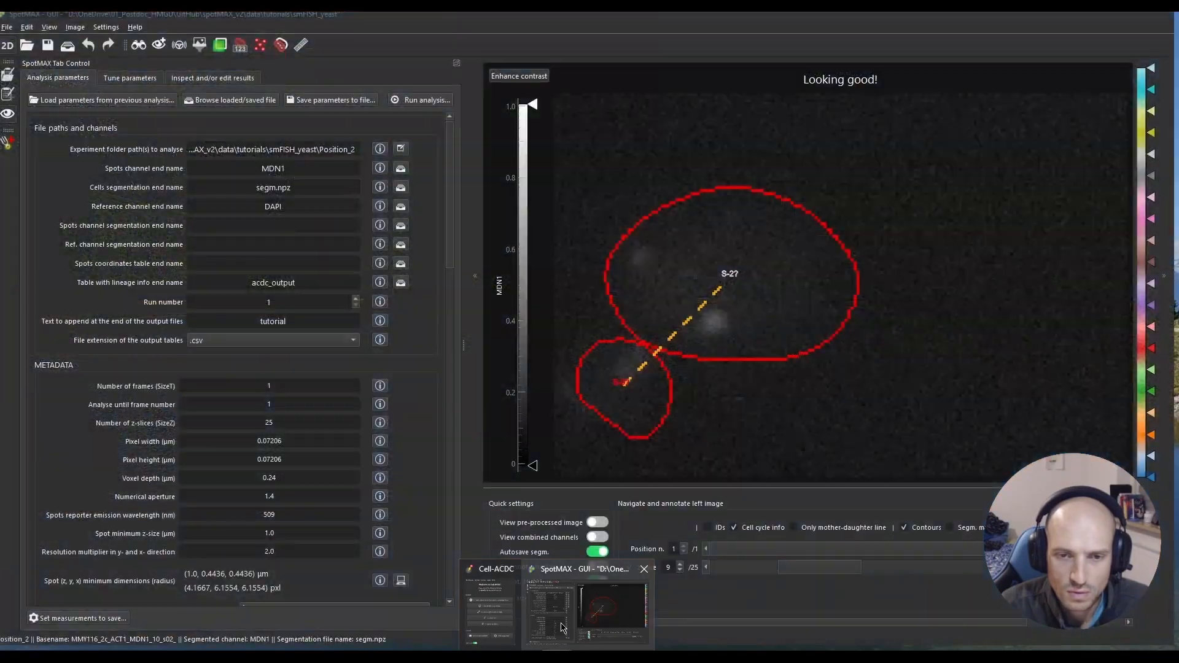
{"action": "left_click", "coordinate": [563, 628]}
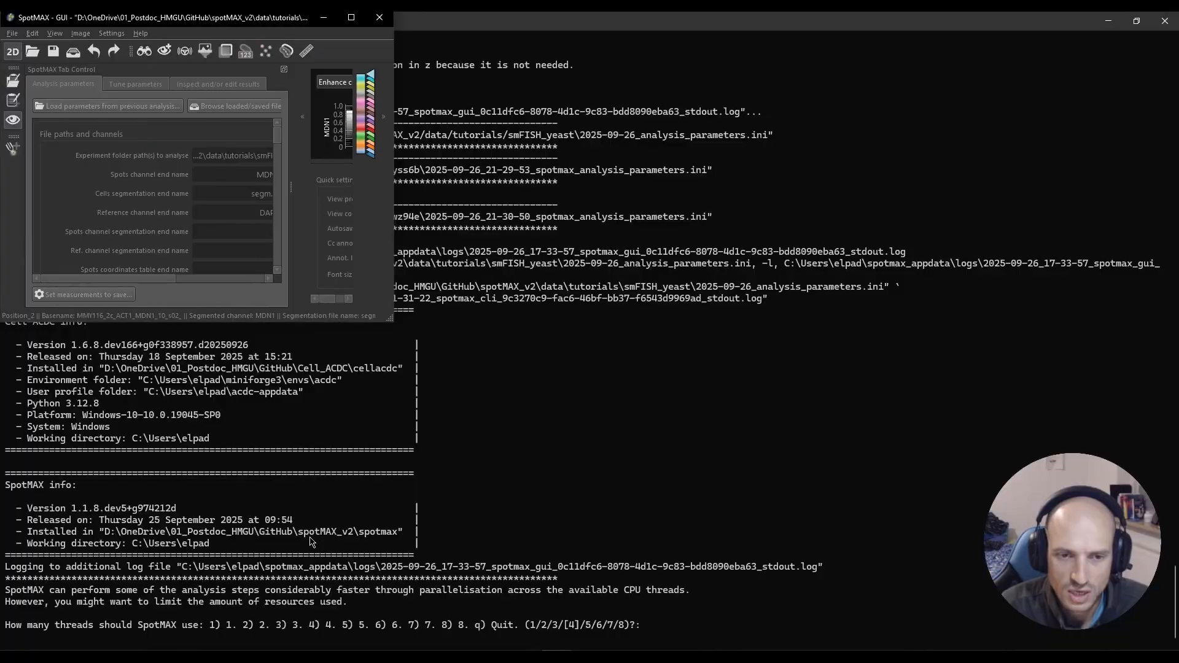
{"action": "left_click", "coordinate": [353, 18]}
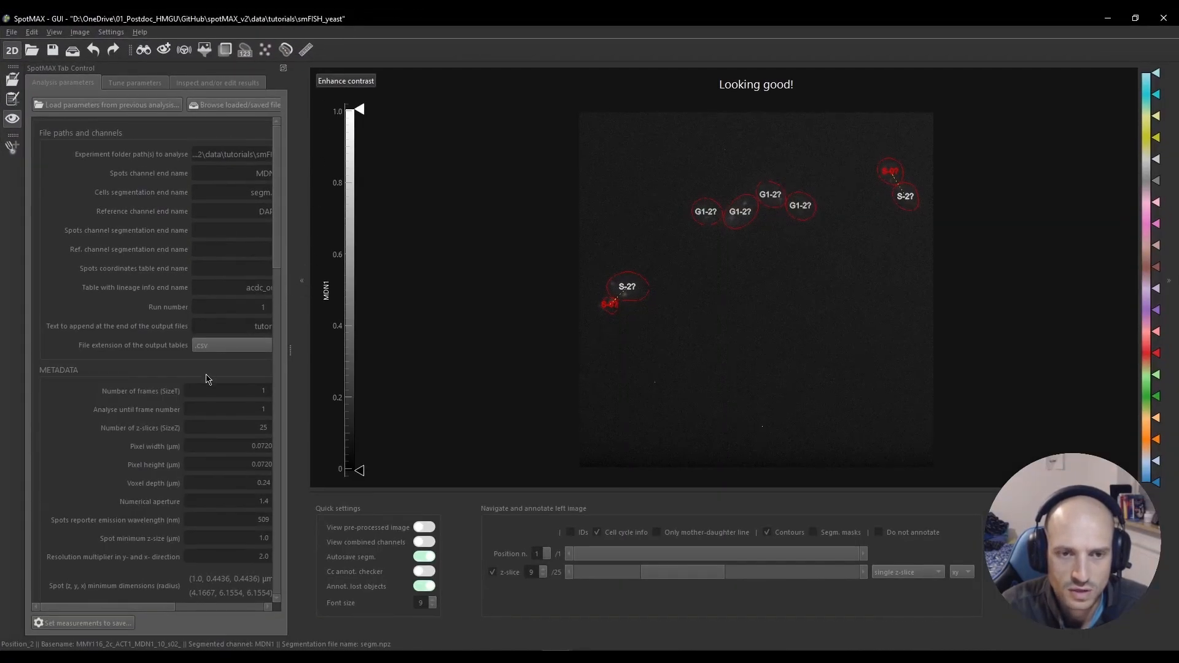
{"action": "left_click", "coordinate": [1108, 25]}
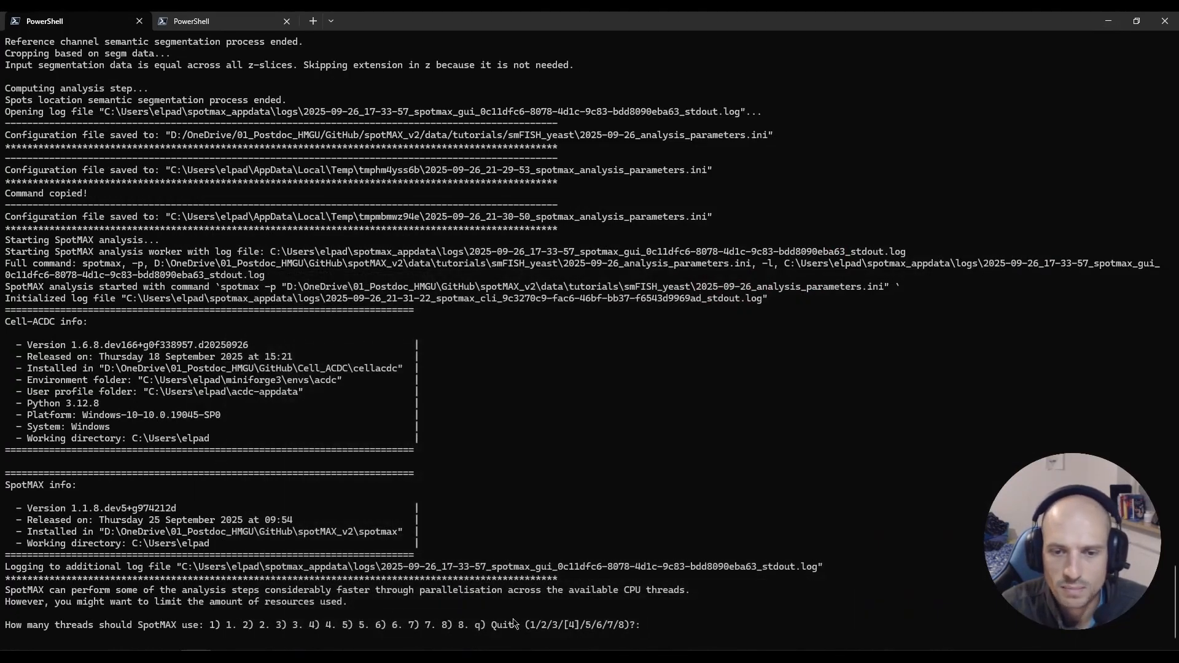
Switch to Notepad++, check the Use default values for missing parameters setting in the INI file's Configuration section, and return to the terminal.
{"action": "left_click", "coordinate": [617, 657]}
{"action": "scroll", "coordinate": [373, 467], "scroll_direction": "down", "scroll_amount": 19}
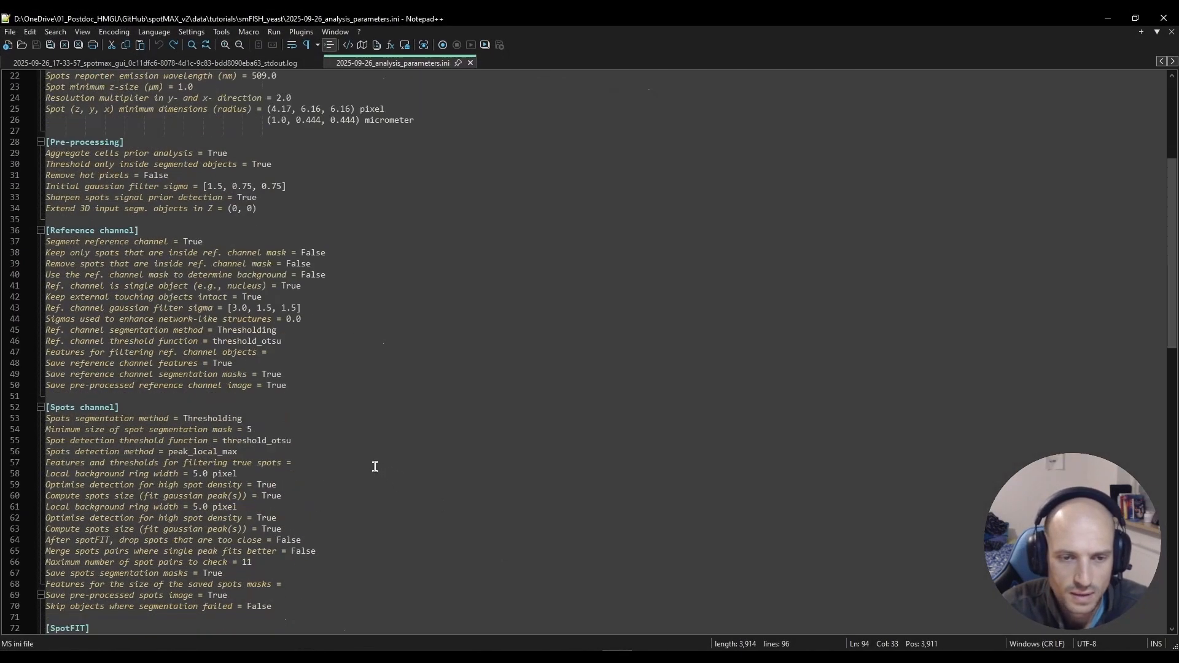
{"action": "left_click_drag", "start_coordinate": [86, 421], "coordinate": [164, 430]}
{"action": "double_click", "coordinate": [264, 430]}
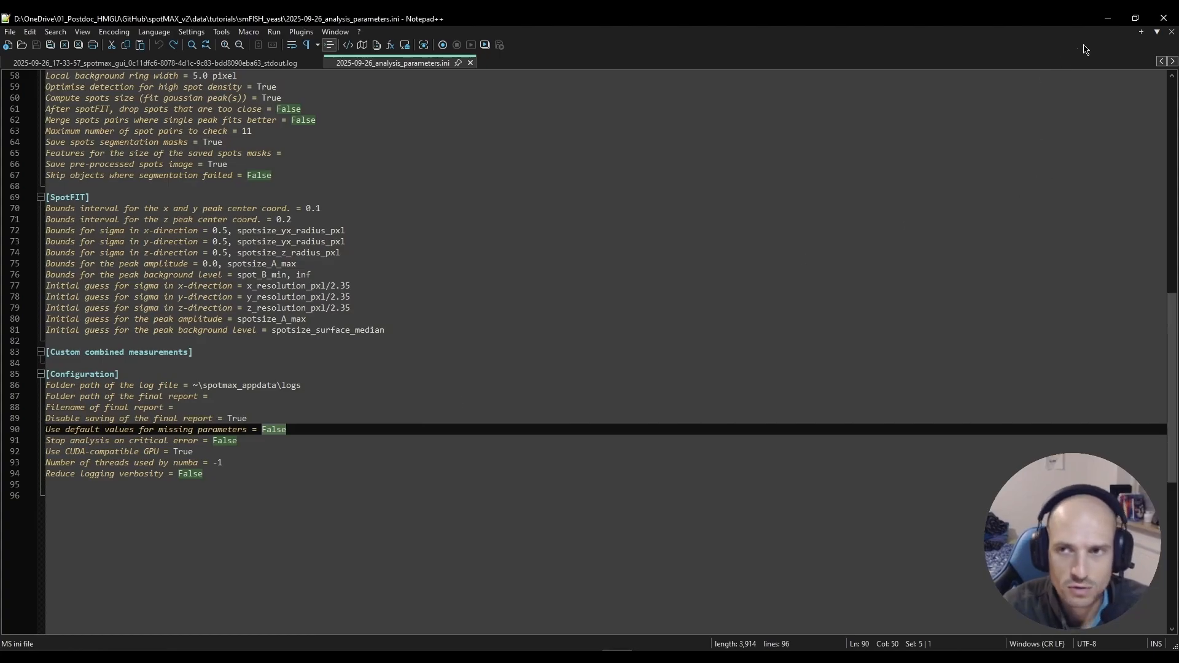
{"action": "left_click", "coordinate": [1107, 18]}
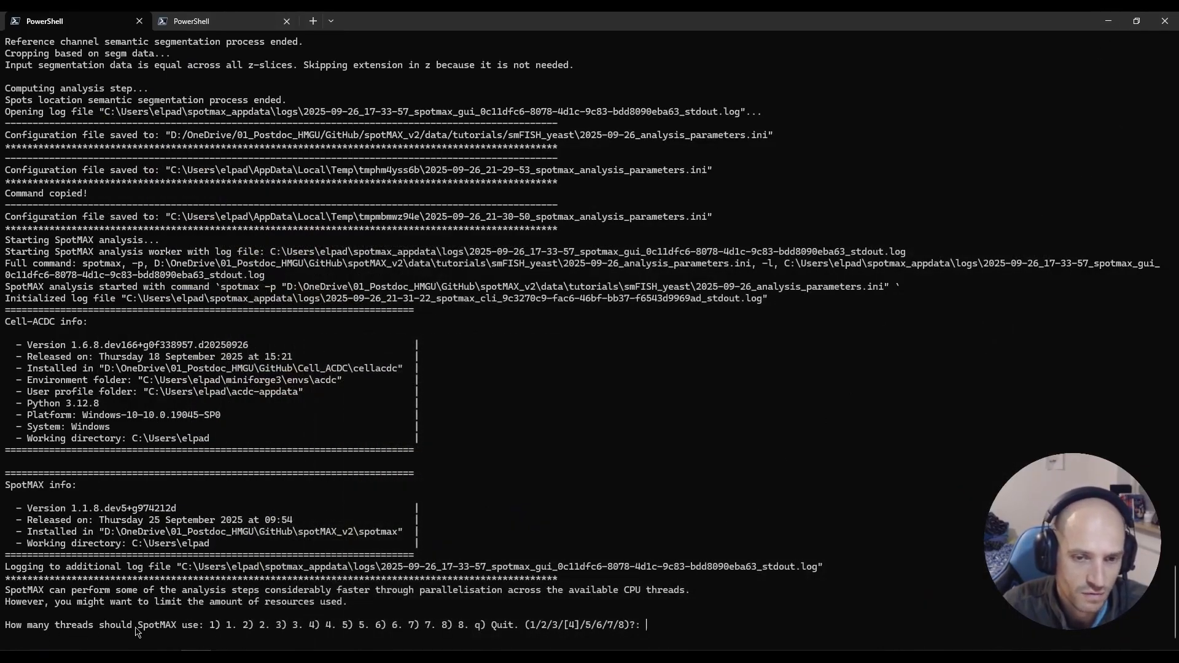
Review the thread options offered in the terminal and accept the default of 4 threads for the analysis.
{"action": "left_click_drag", "start_coordinate": [565, 627], "coordinate": [576, 628]}
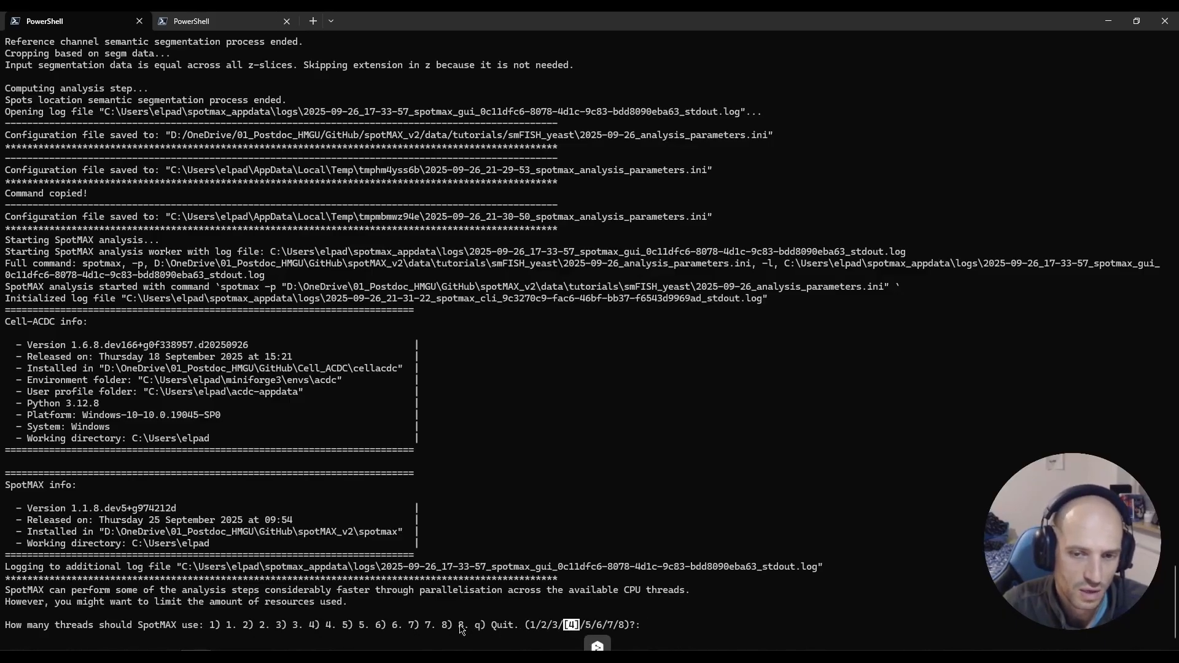
{"action": "left_click_drag", "start_coordinate": [459, 626], "coordinate": [464, 626]}
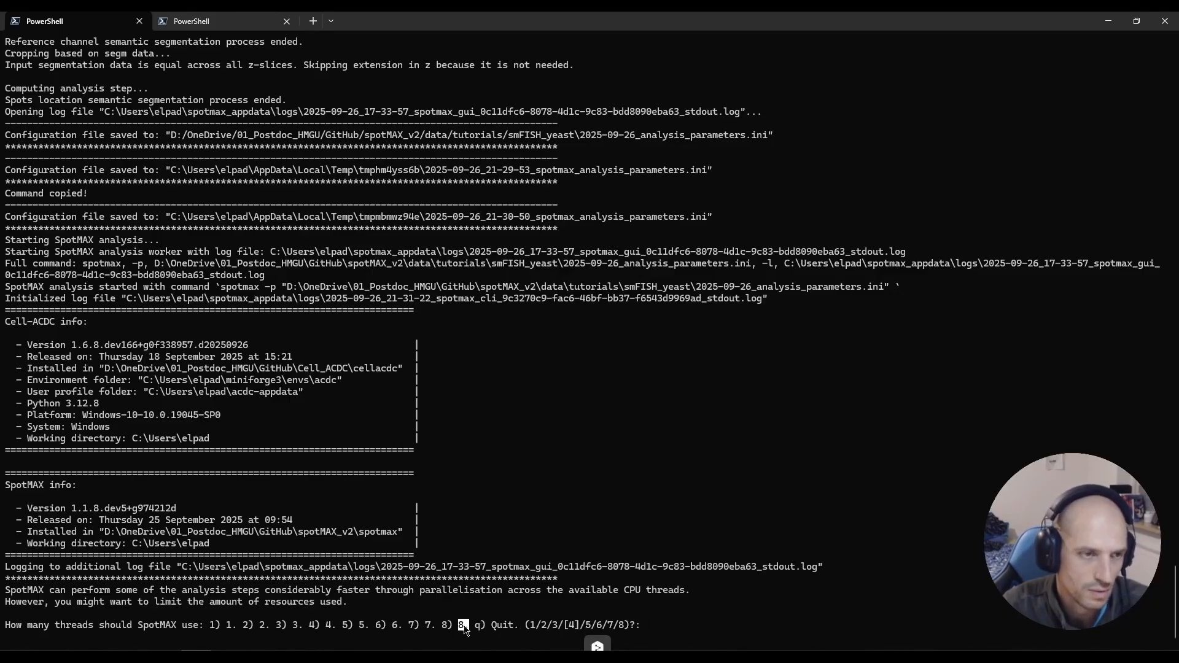
{"action": "left_click", "coordinate": [648, 542]}
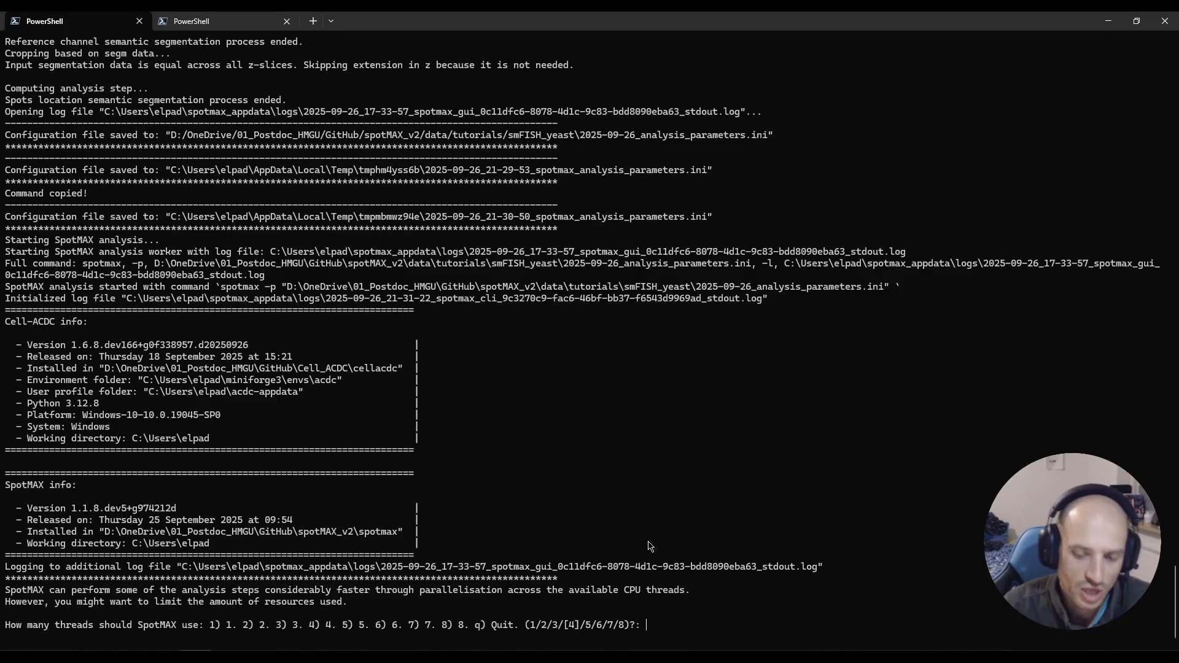
{"action": "type", "text": "8"}
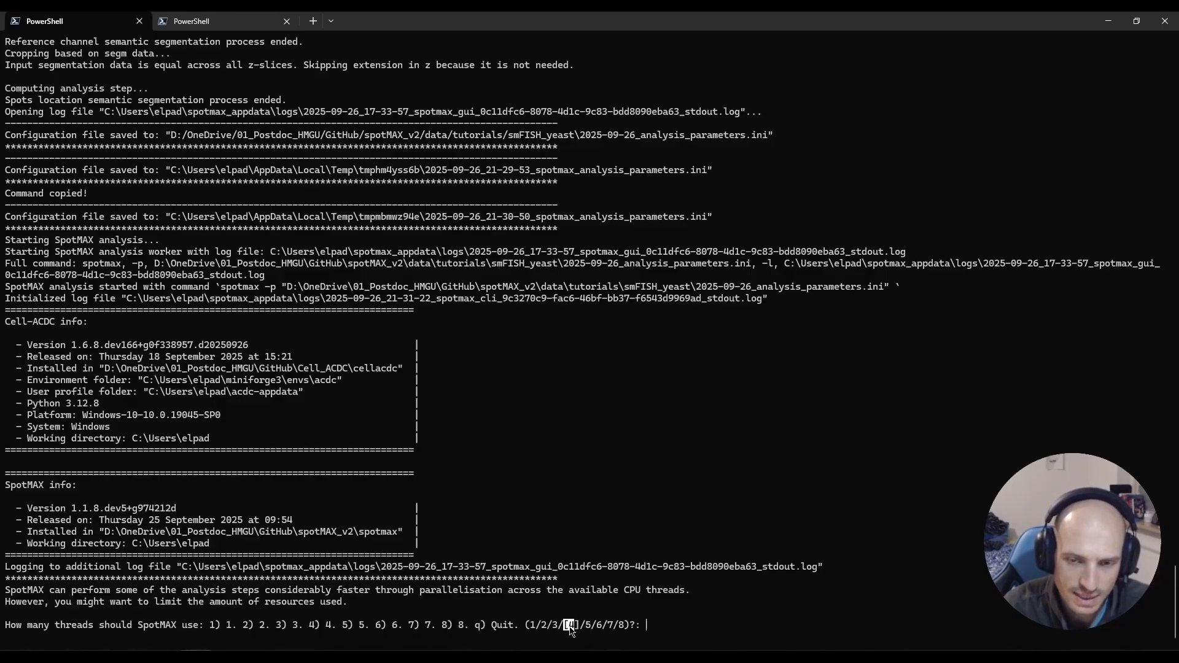
{"action": "key", "text": "Return"}
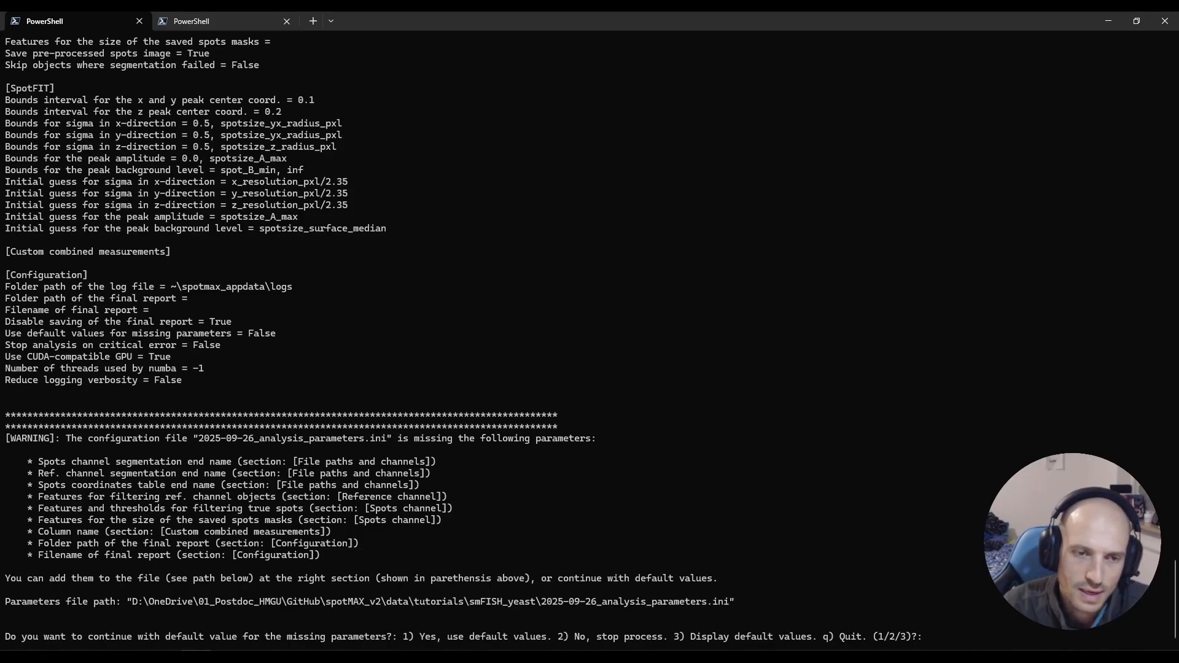
Review the parameters missing from the configuration file and answer 1 to continue with their default values.
{"action": "left_click_drag", "start_coordinate": [481, 438], "coordinate": [591, 439]}
{"action": "left_click", "coordinate": [371, 536]}
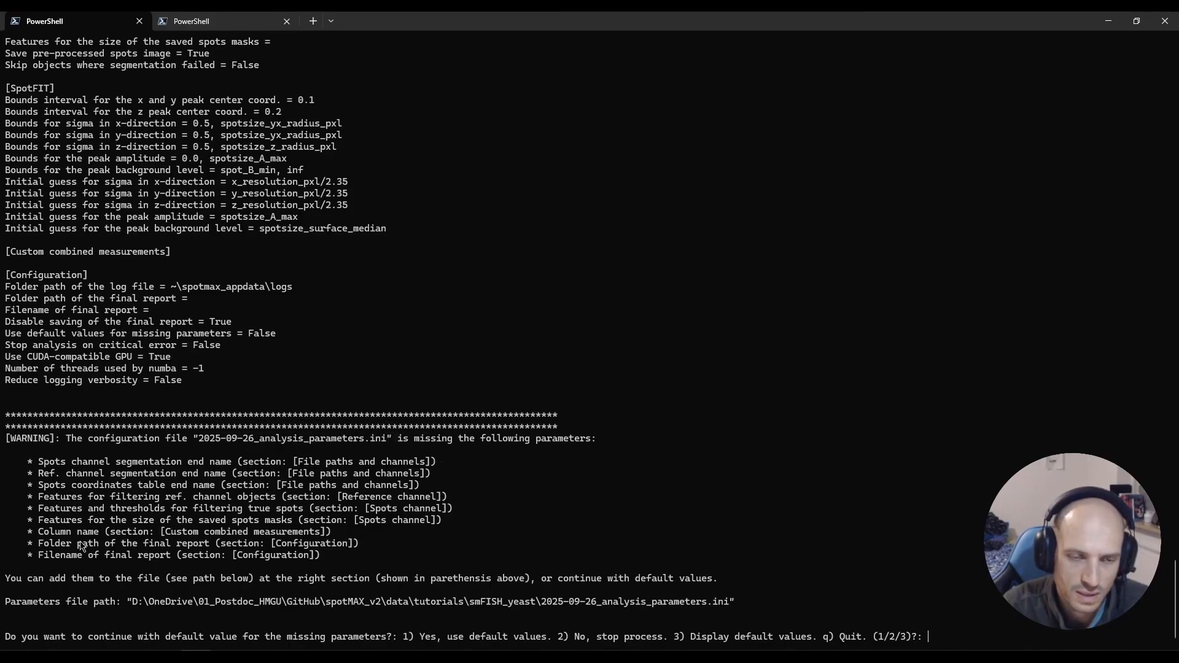
{"action": "left_click_drag", "start_coordinate": [38, 462], "coordinate": [227, 466]}
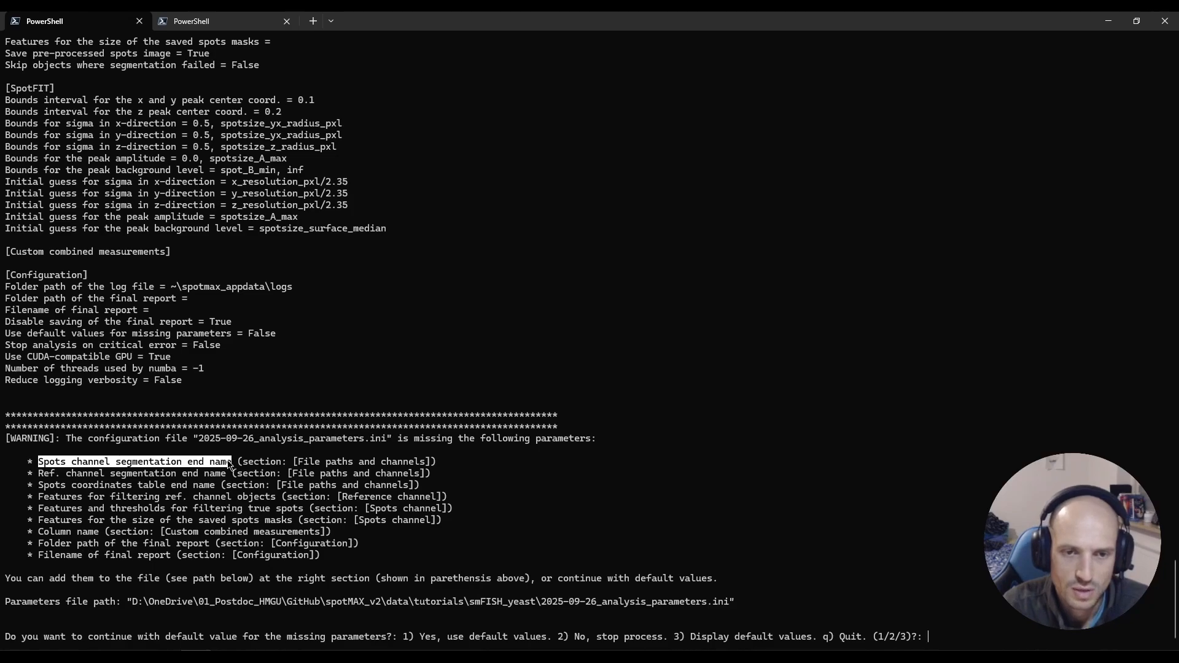
{"action": "left_click", "coordinate": [537, 517]}
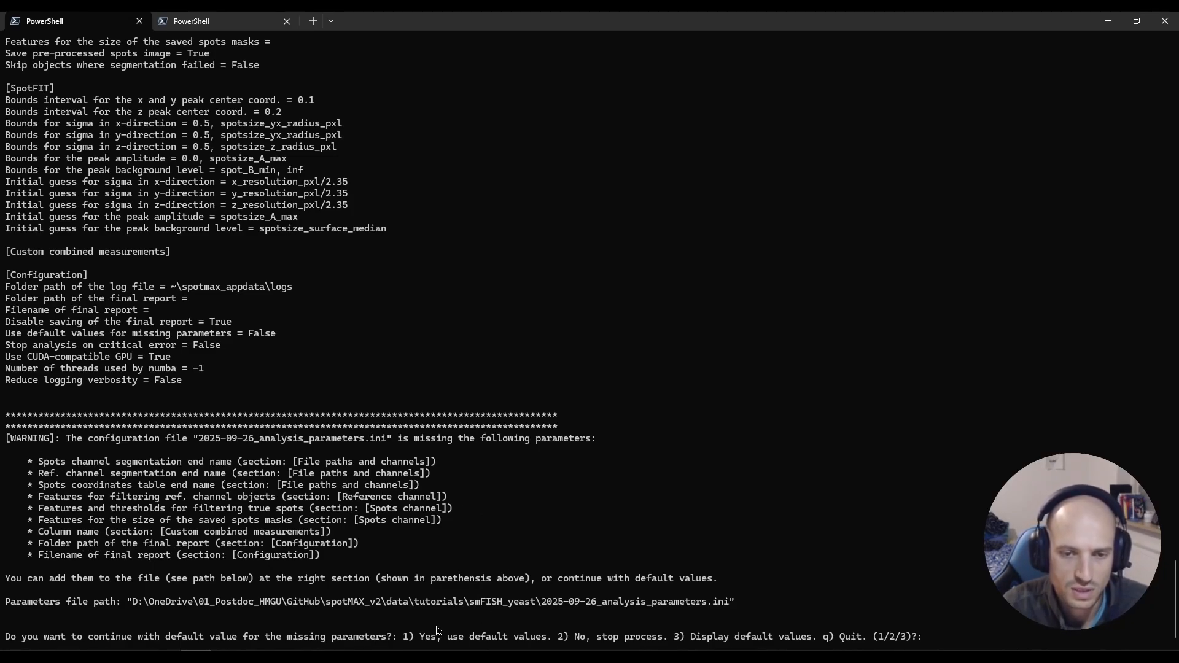
{"action": "left_click_drag", "start_coordinate": [420, 638], "coordinate": [553, 638]}
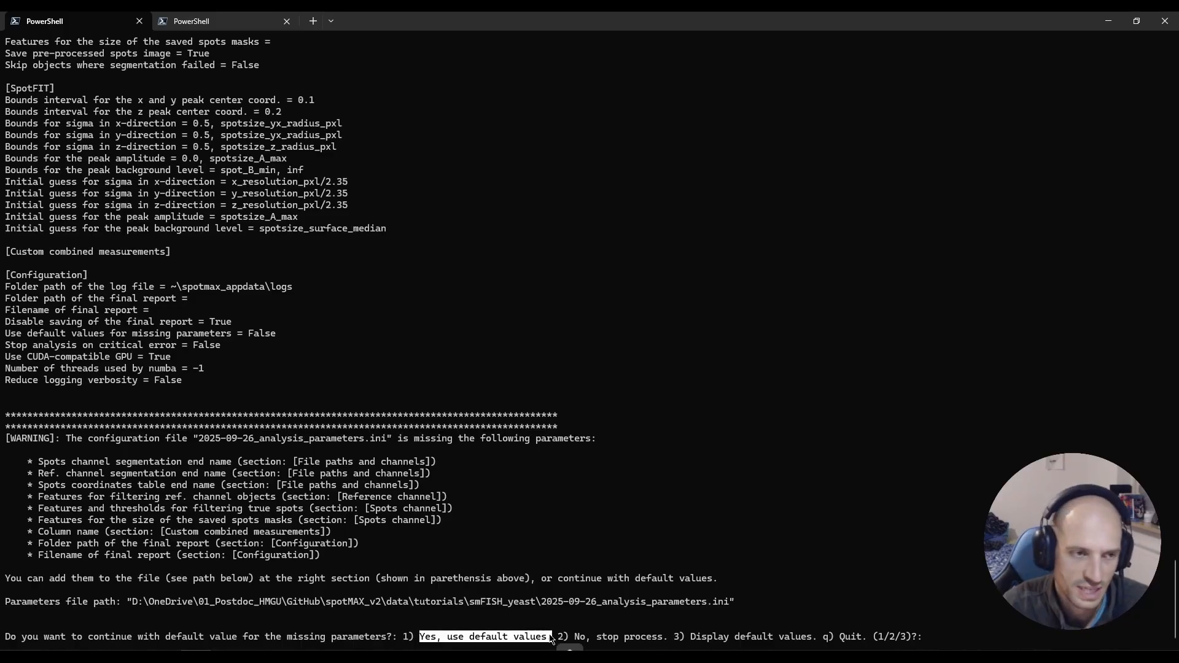
{"action": "left_click", "coordinate": [593, 453]}
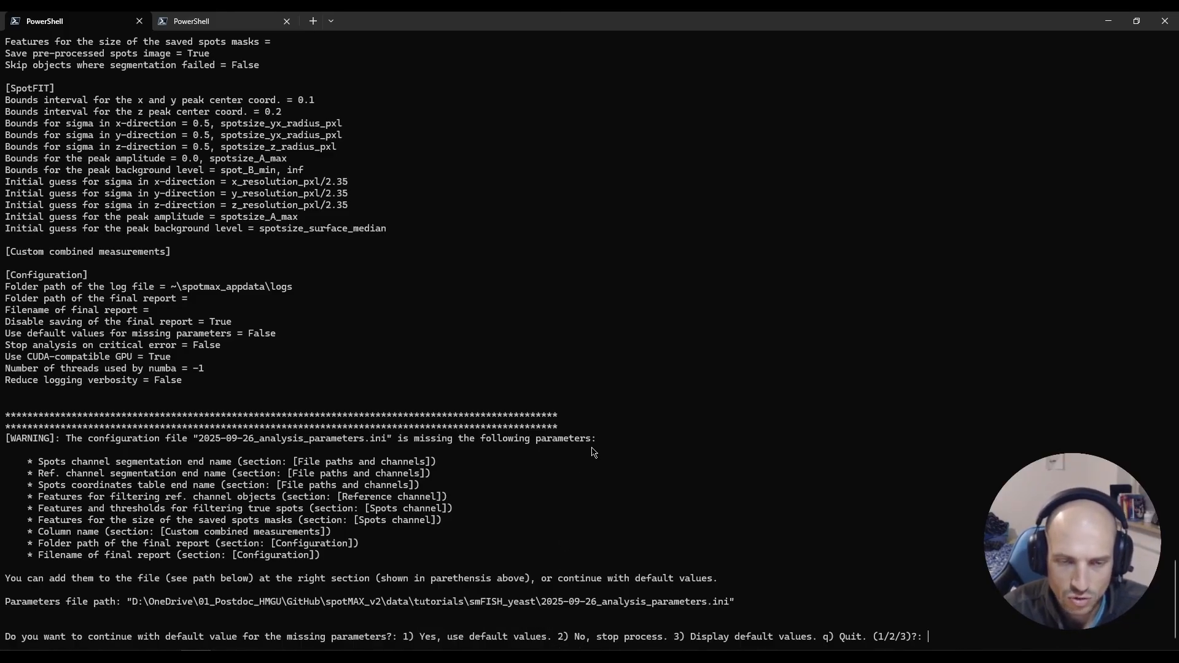
{"action": "left_click_drag", "start_coordinate": [27, 638], "coordinate": [277, 637]}
{"action": "left_click", "coordinate": [540, 630]}
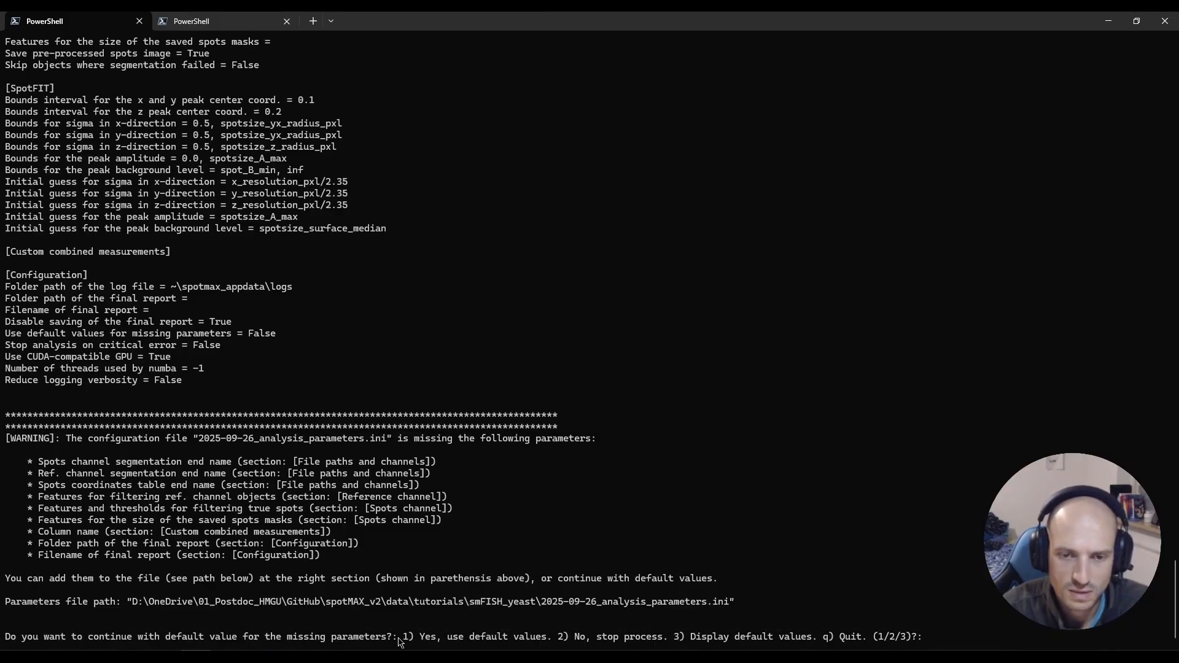
{"action": "left_click_drag", "start_coordinate": [397, 637], "coordinate": [487, 634]}
{"action": "left_click", "coordinate": [523, 630]}
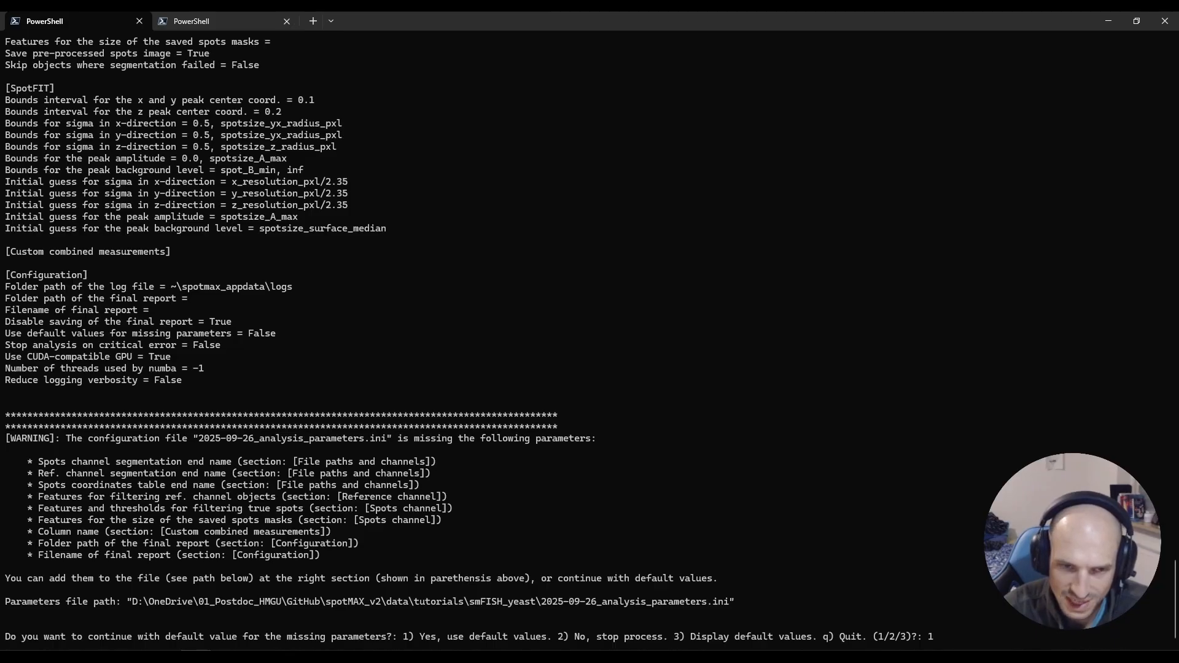
{"action": "type", "text": "1"}
{"action": "key", "text": "Return"}
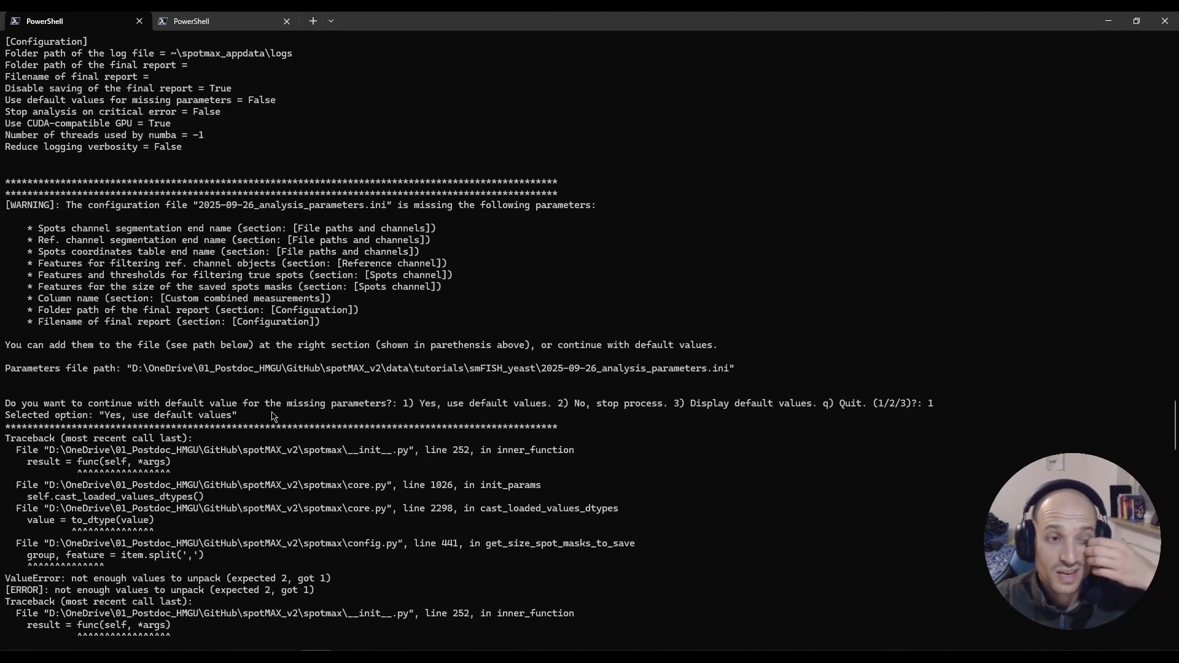
Examine the error traceback printed in the terminal after the default values were accepted.
{"action": "scroll", "coordinate": [229, 436], "scroll_direction": "down", "scroll_amount": 4}
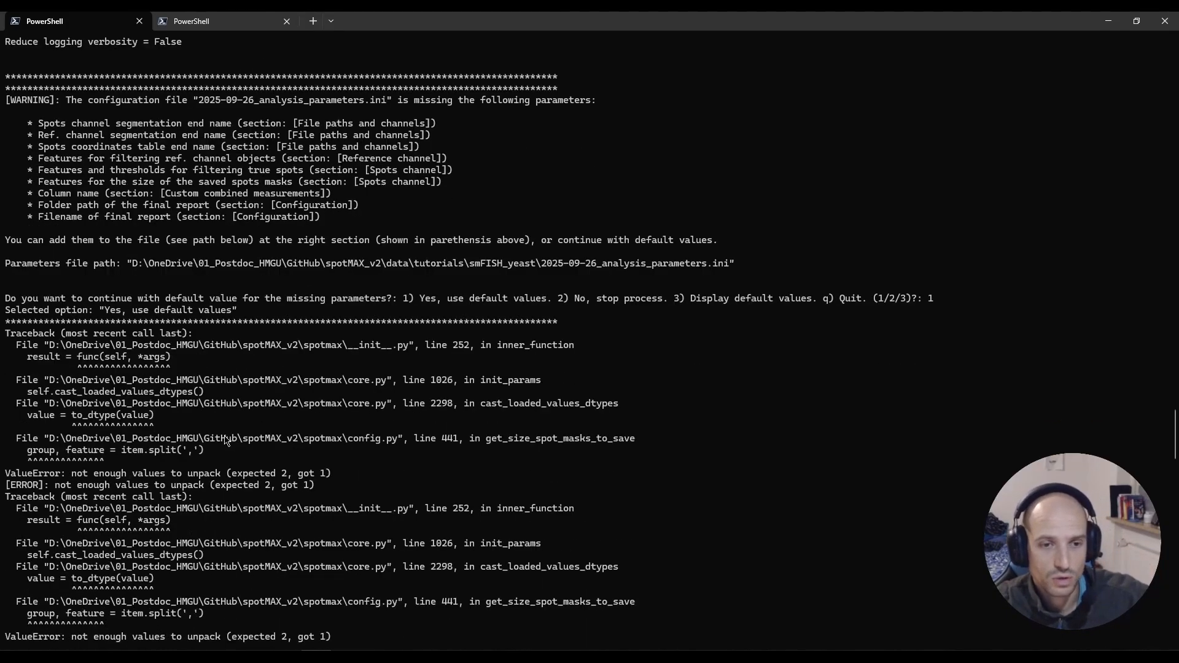
{"action": "scroll", "coordinate": [225, 440], "scroll_direction": "down", "scroll_amount": 1}
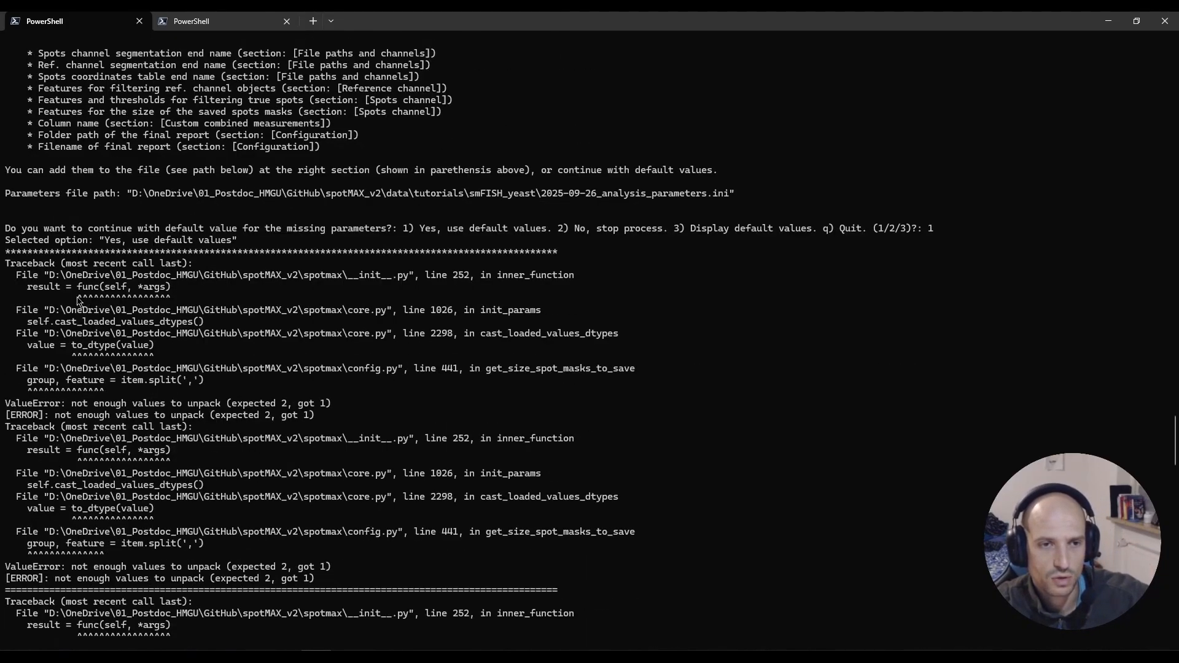
{"action": "left_click_drag", "start_coordinate": [7, 264], "coordinate": [206, 426]}
{"action": "left_click", "coordinate": [293, 482]}
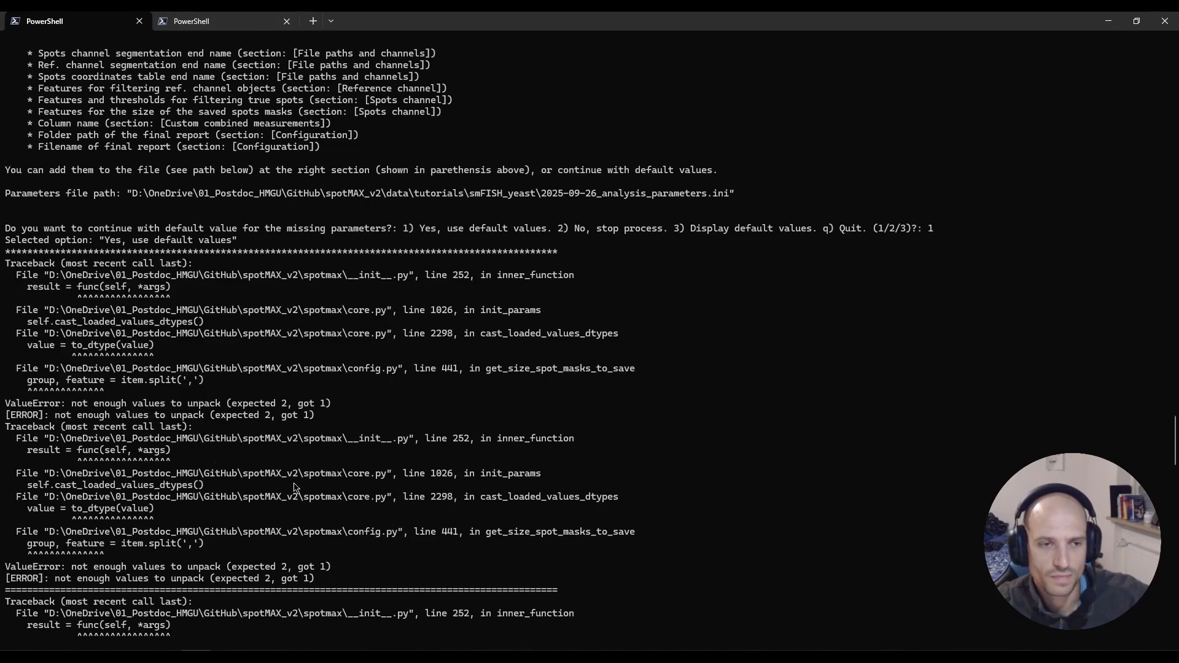
Examine the final error message and the path of the log file named for the aborted analysis in the terminal output.
{"action": "scroll", "coordinate": [281, 480], "scroll_direction": "down", "scroll_amount": 6}
{"action": "scroll", "coordinate": [281, 486], "scroll_direction": "down", "scroll_amount": 10}
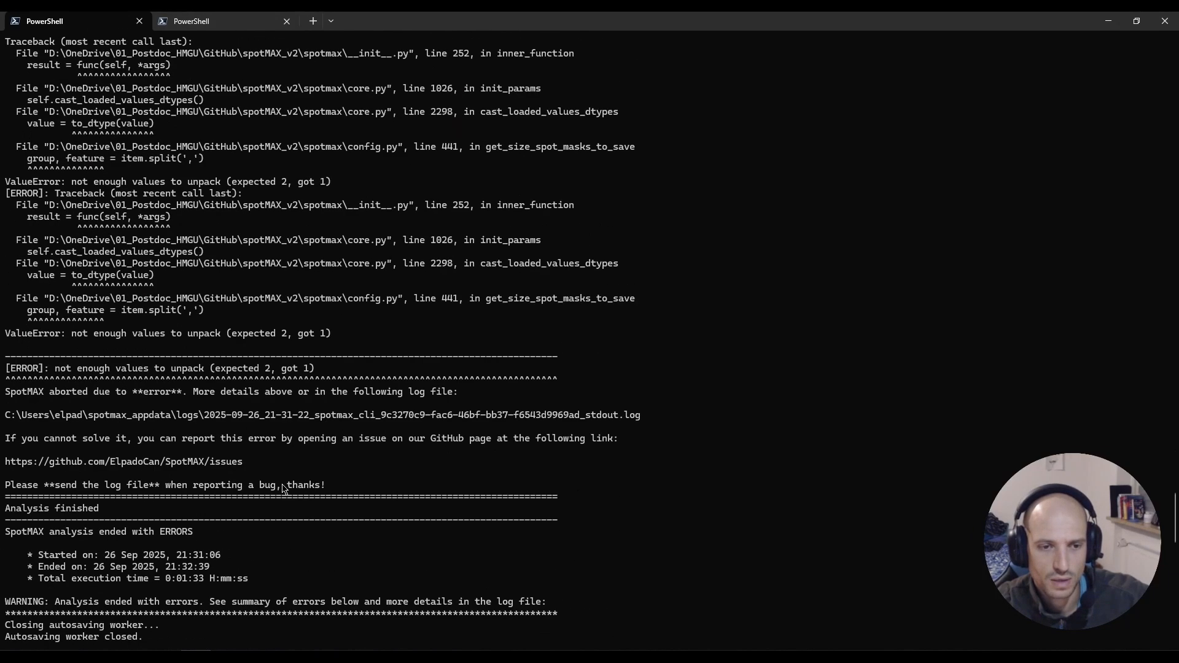
{"action": "left_click_drag", "start_coordinate": [21, 378], "coordinate": [202, 373]}
{"action": "left_click", "coordinate": [202, 374]}
{"action": "left_click_drag", "start_coordinate": [16, 396], "coordinate": [180, 398]}
{"action": "triple_click", "coordinate": [179, 398]}
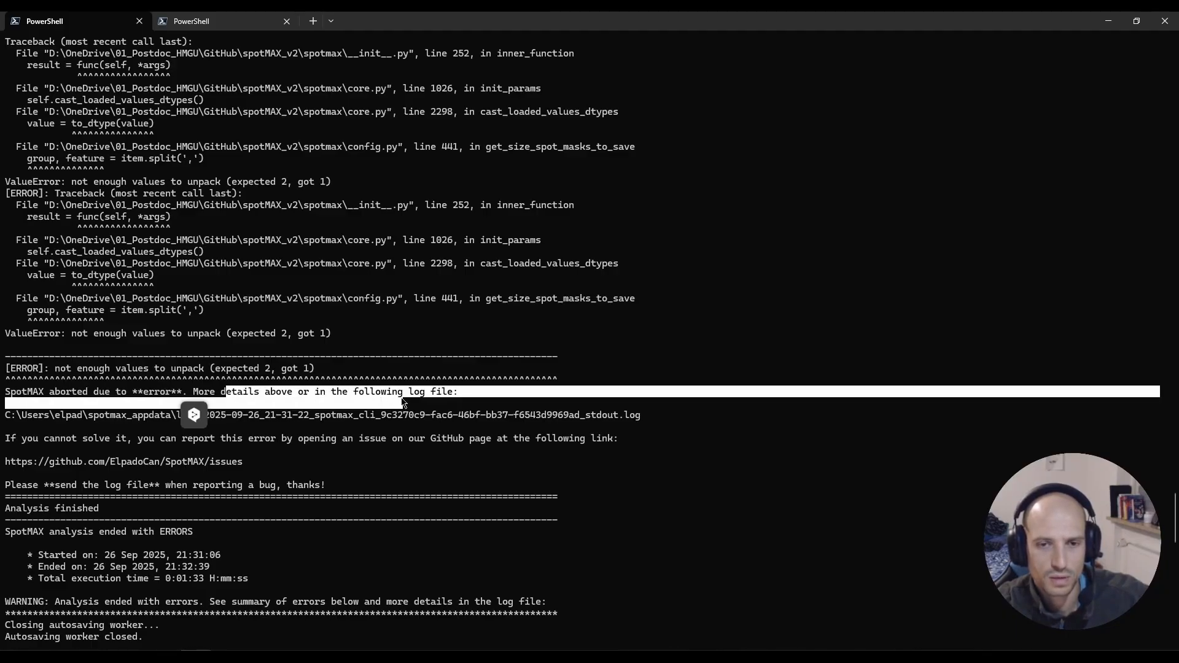
{"action": "left_click", "coordinate": [414, 408]}
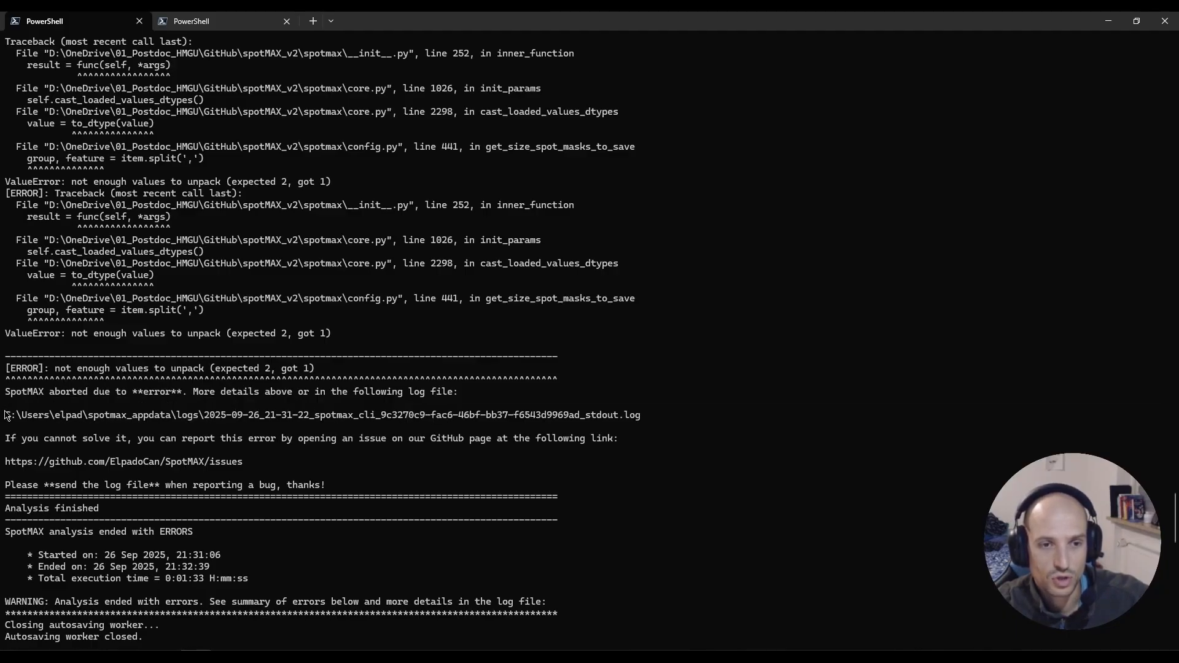
{"action": "left_click_drag", "start_coordinate": [5, 416], "coordinate": [641, 418]}
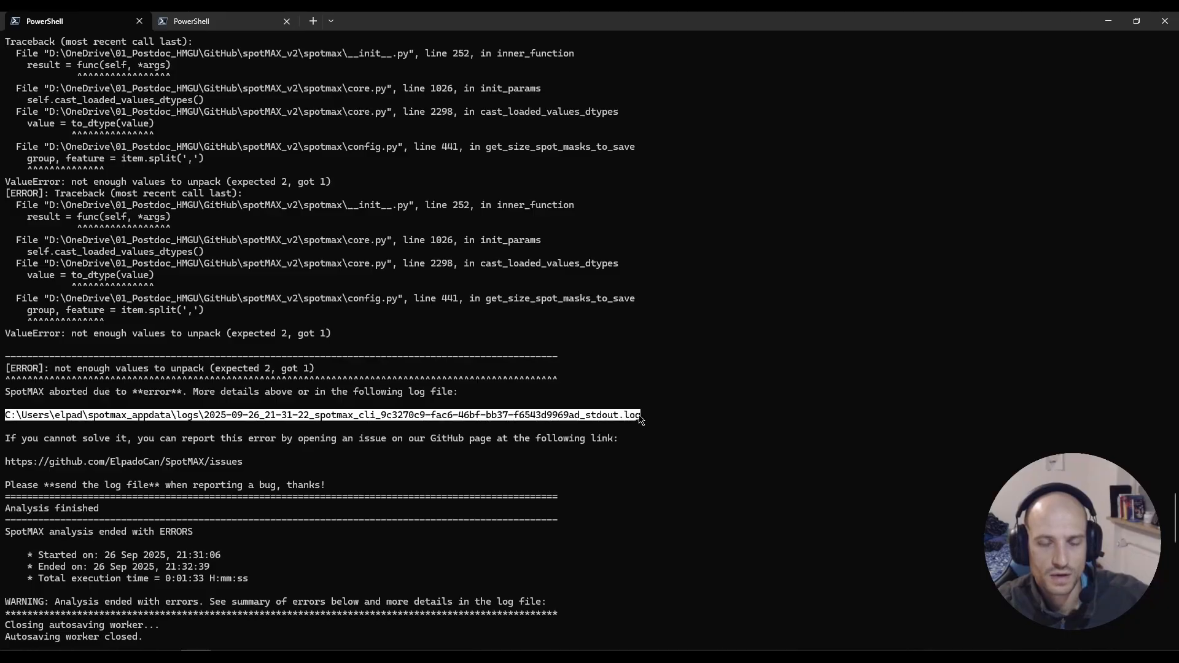
{"action": "left_click", "coordinate": [359, 437]}
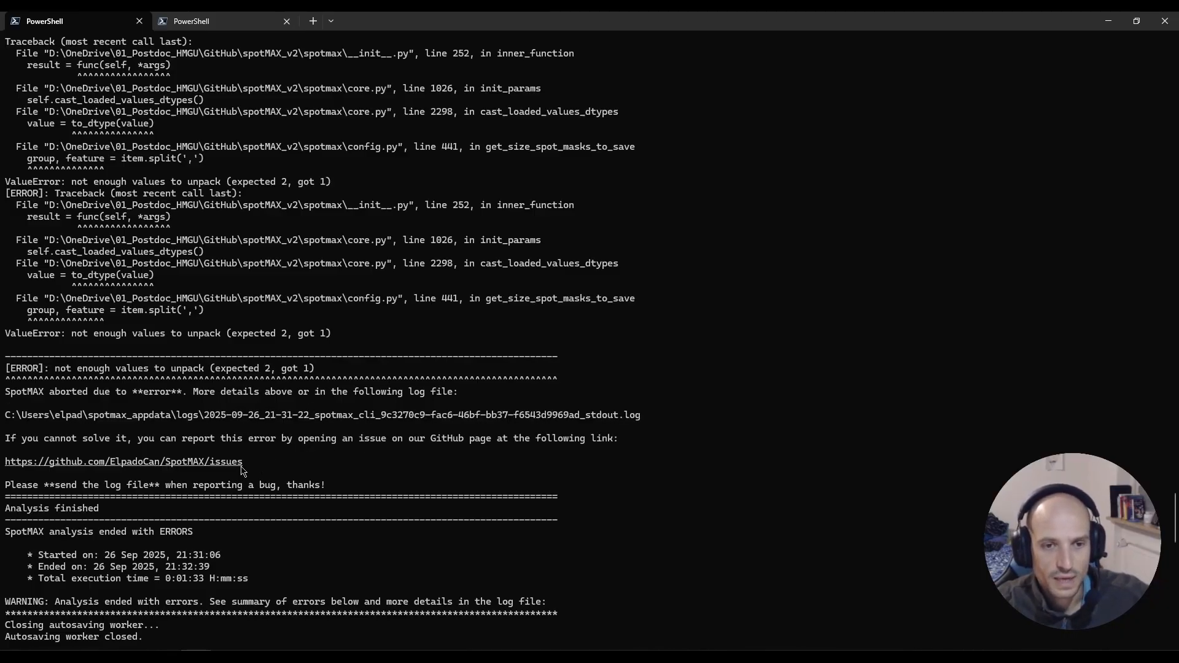
Review the GitHub issues link and the request to send the log file when reporting a bug.
{"action": "left_click_drag", "start_coordinate": [244, 467], "coordinate": [5, 465]}
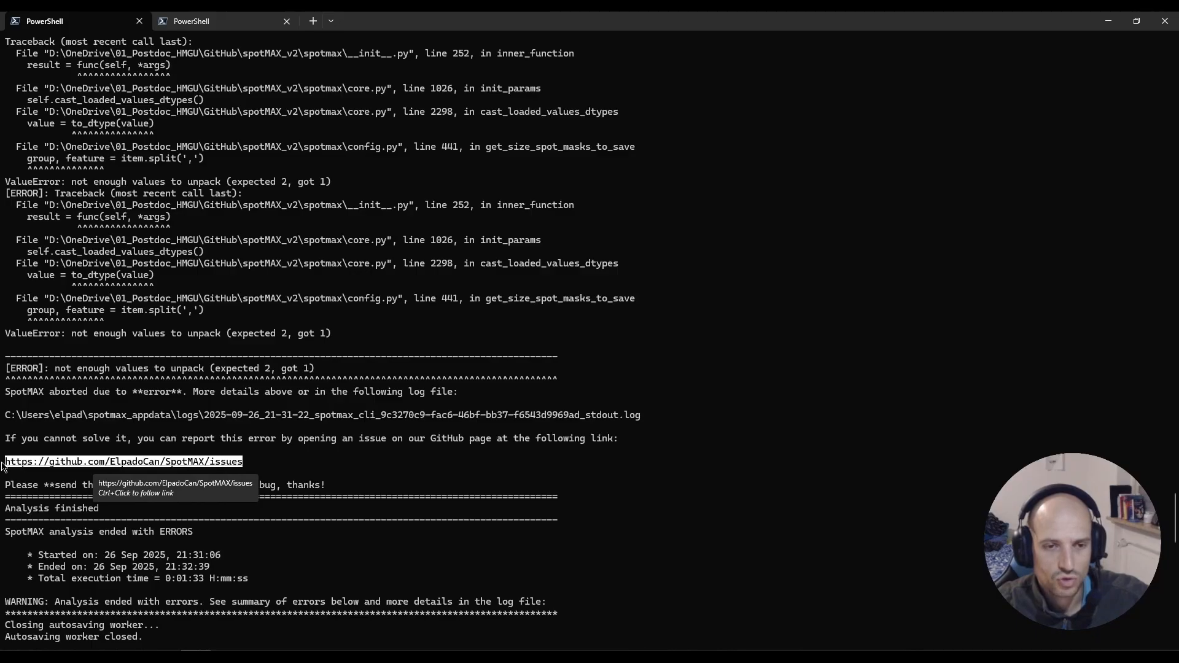
{"action": "left_click", "coordinate": [193, 467]}
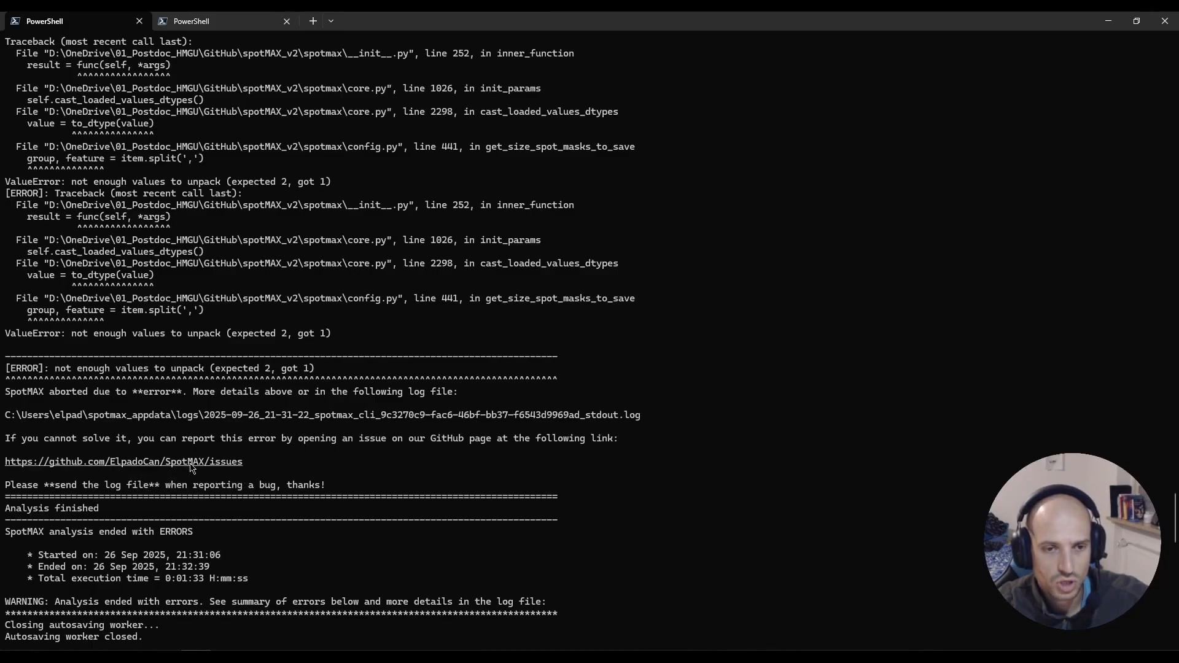
{"action": "left_click_drag", "start_coordinate": [55, 485], "coordinate": [147, 488]}
{"action": "left_click", "coordinate": [315, 467]}
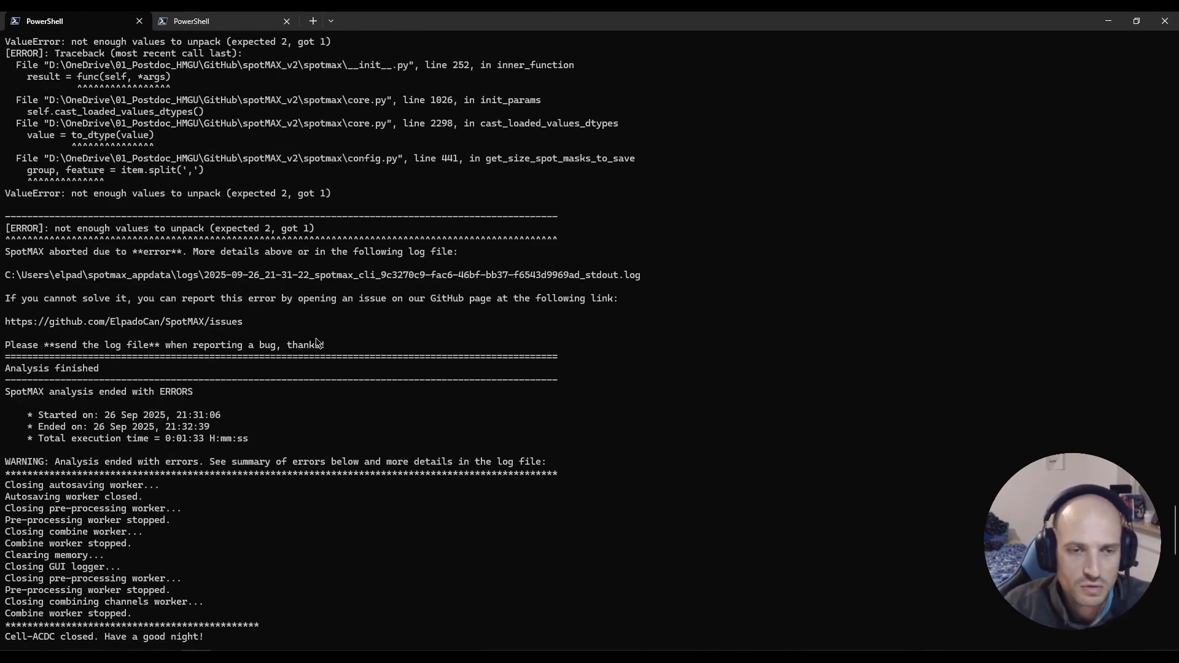
Examine the end-of-analysis summary in the terminal, including the execution times and the warning about errors.
{"action": "scroll", "coordinate": [221, 440], "scroll_direction": "down", "scroll_amount": 2}
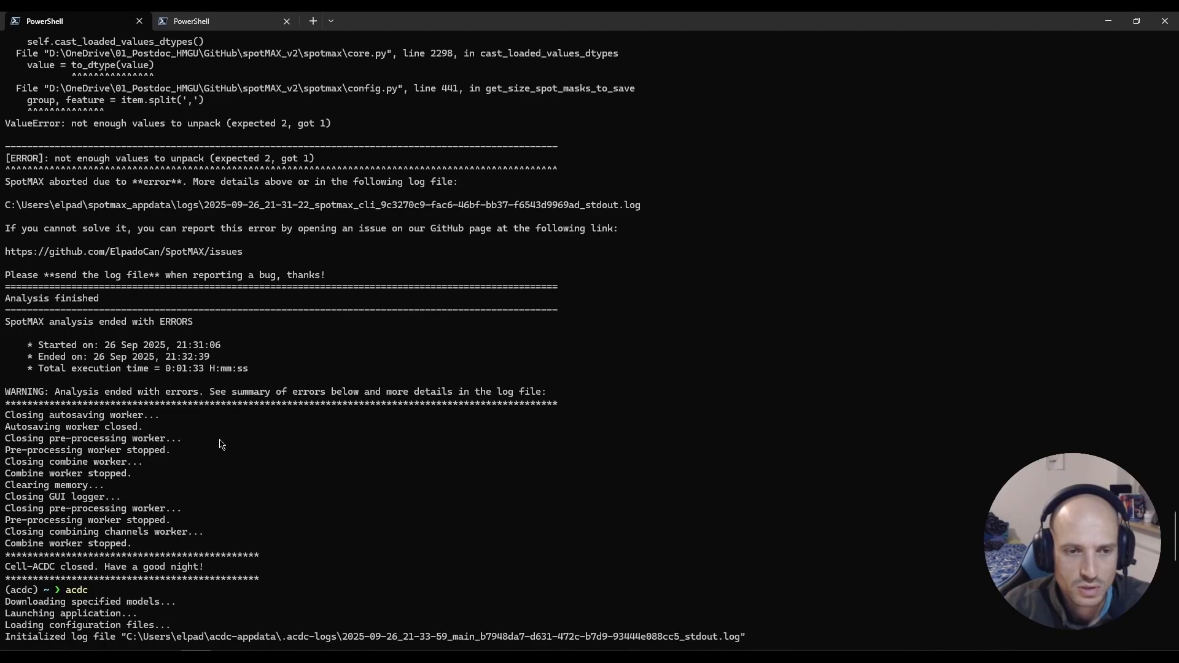
{"action": "left_click_drag", "start_coordinate": [58, 394], "coordinate": [365, 431]}
{"action": "scroll", "coordinate": [436, 403], "scroll_direction": "up", "scroll_amount": 1}
{"action": "left_click", "coordinate": [392, 437]}
{"action": "left_click", "coordinate": [268, 419]}
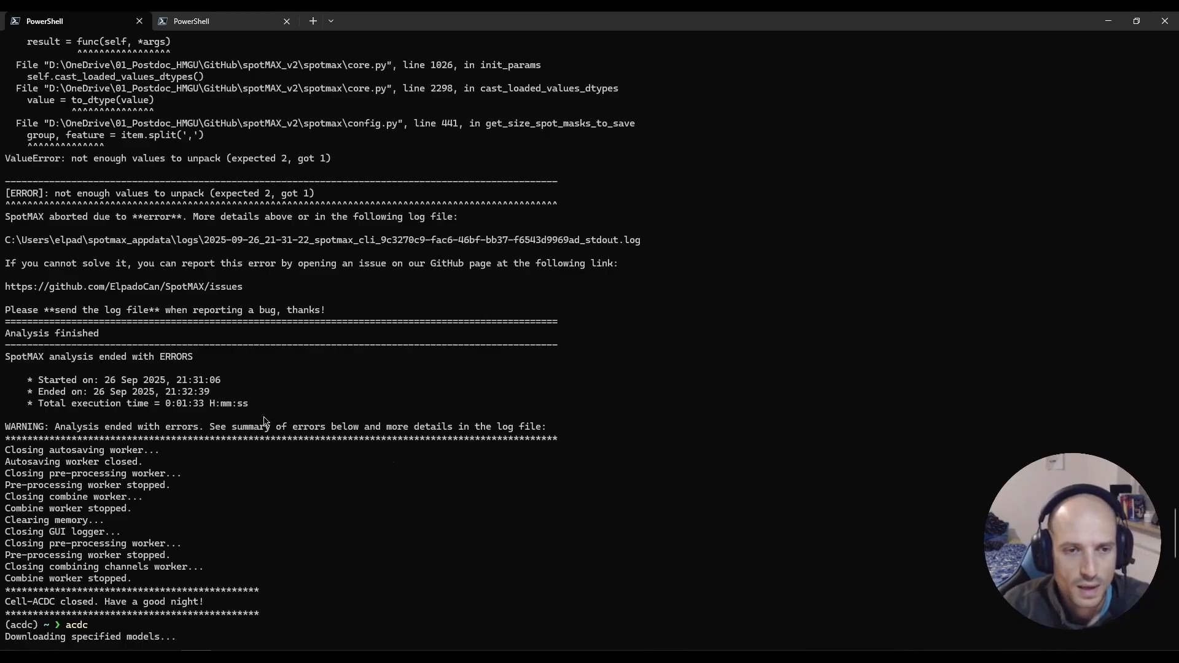
{"action": "scroll", "coordinate": [242, 416], "scroll_direction": "up", "scroll_amount": 3}
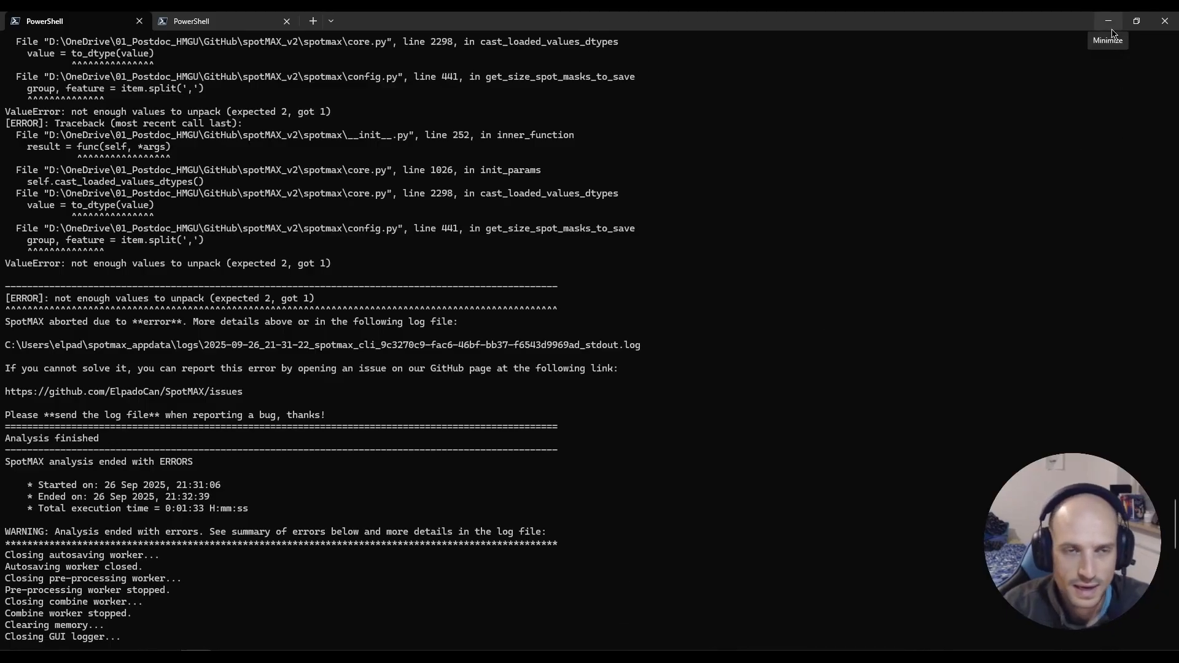
Switch to the SpotMAX GUI, load the parameters from 2025-09-26_analysis_parameters.ini in the smFISH_yeast folder, and look over the loaded values.
{"action": "mouse_move", "coordinate": [617, 657]}
{"action": "left_click", "coordinate": [646, 612]}
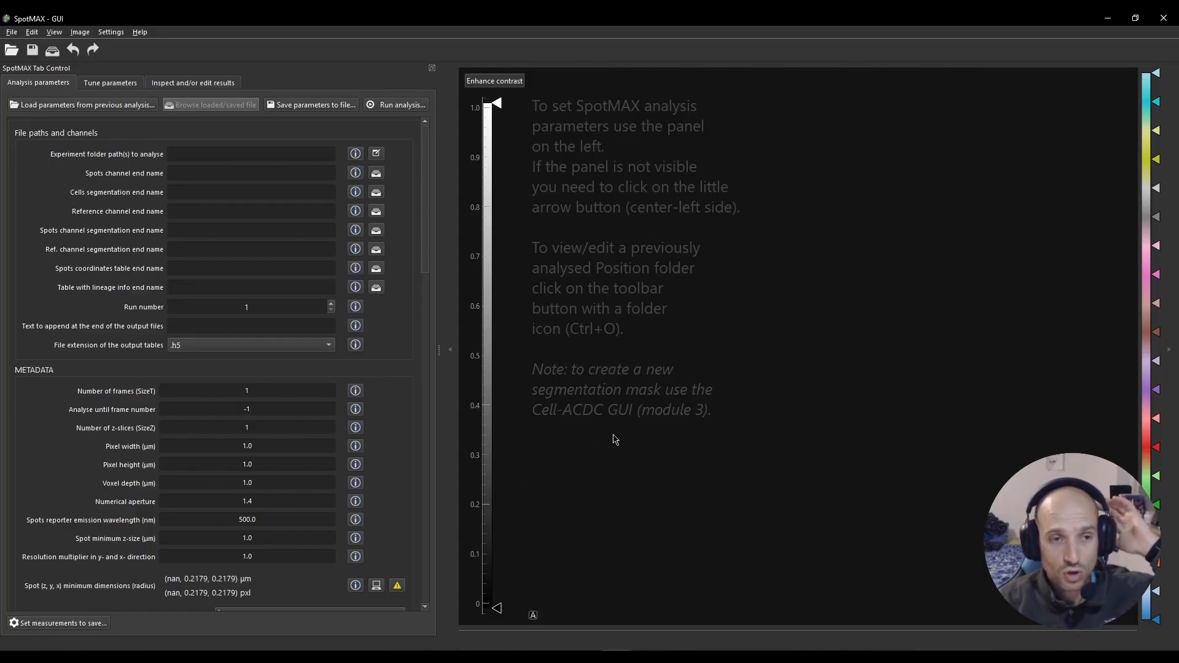
{"action": "left_click", "coordinate": [102, 111]}
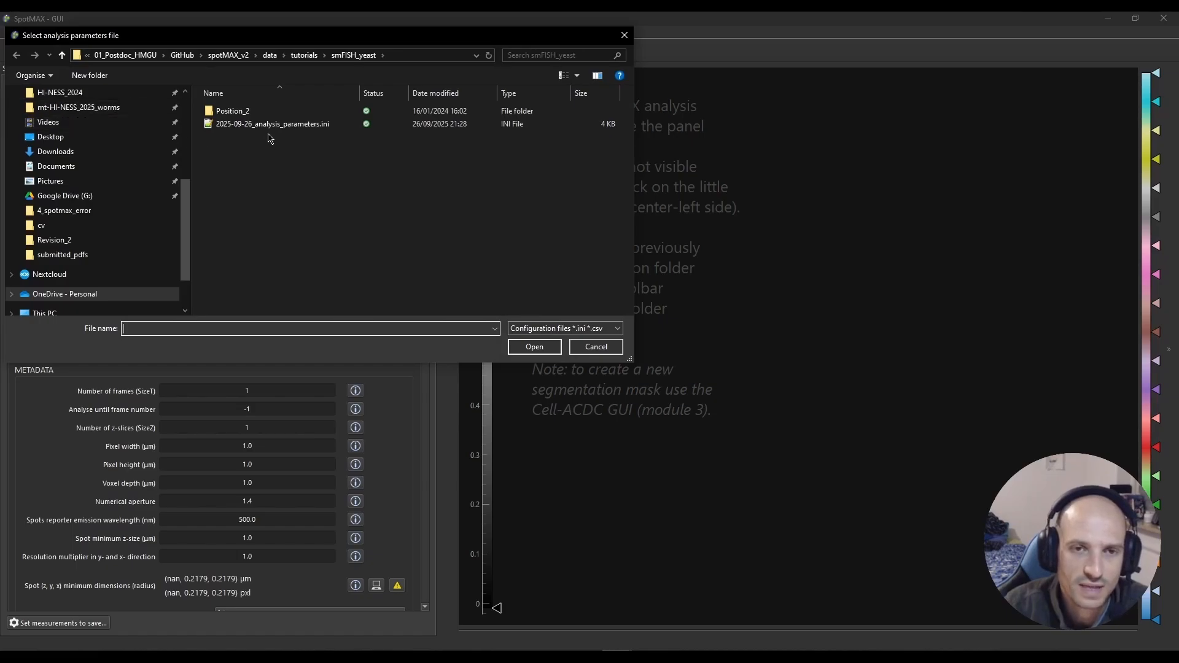
{"action": "double_click", "coordinate": [268, 125]}
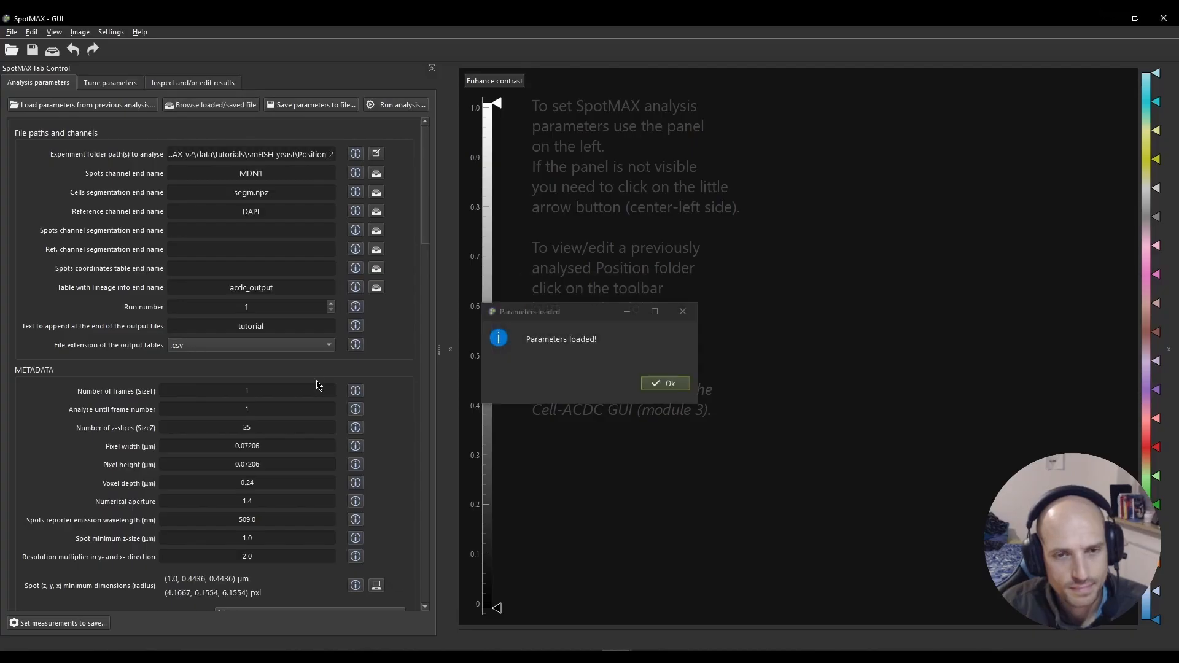
{"action": "left_click", "coordinate": [675, 385]}
{"action": "scroll", "coordinate": [271, 382], "scroll_direction": "down", "scroll_amount": 5}
{"action": "scroll", "coordinate": [95, 412], "scroll_direction": "down", "scroll_amount": 15}
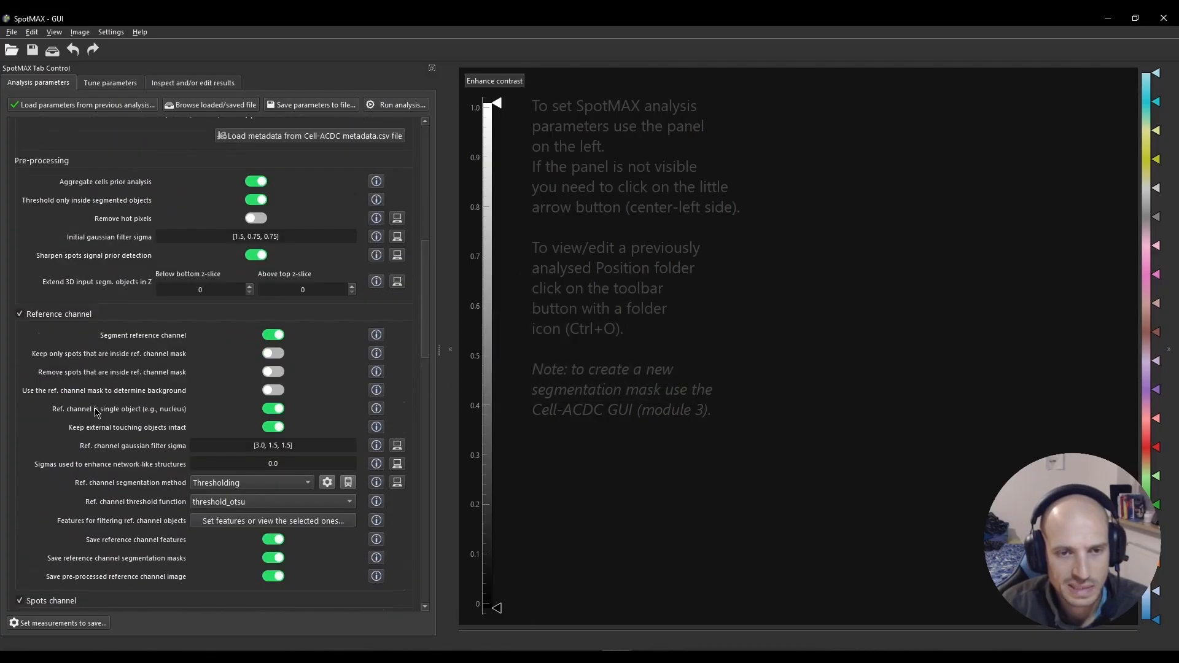
{"action": "scroll", "coordinate": [95, 412], "scroll_direction": "up", "scroll_amount": 20}
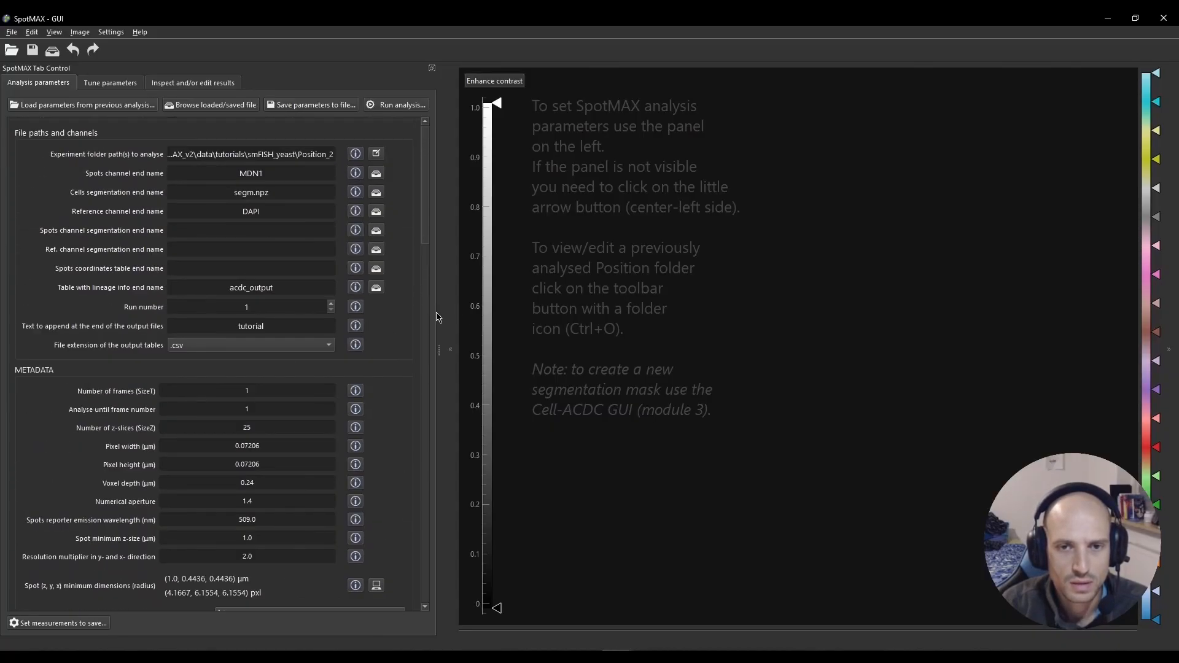
Run the analysis from the GUI without saving the current parameters to a configuration file, and confirm running it in the terminal.
{"action": "left_click_drag", "start_coordinate": [438, 312], "coordinate": [450, 307]}
{"action": "left_click", "coordinate": [424, 107]}
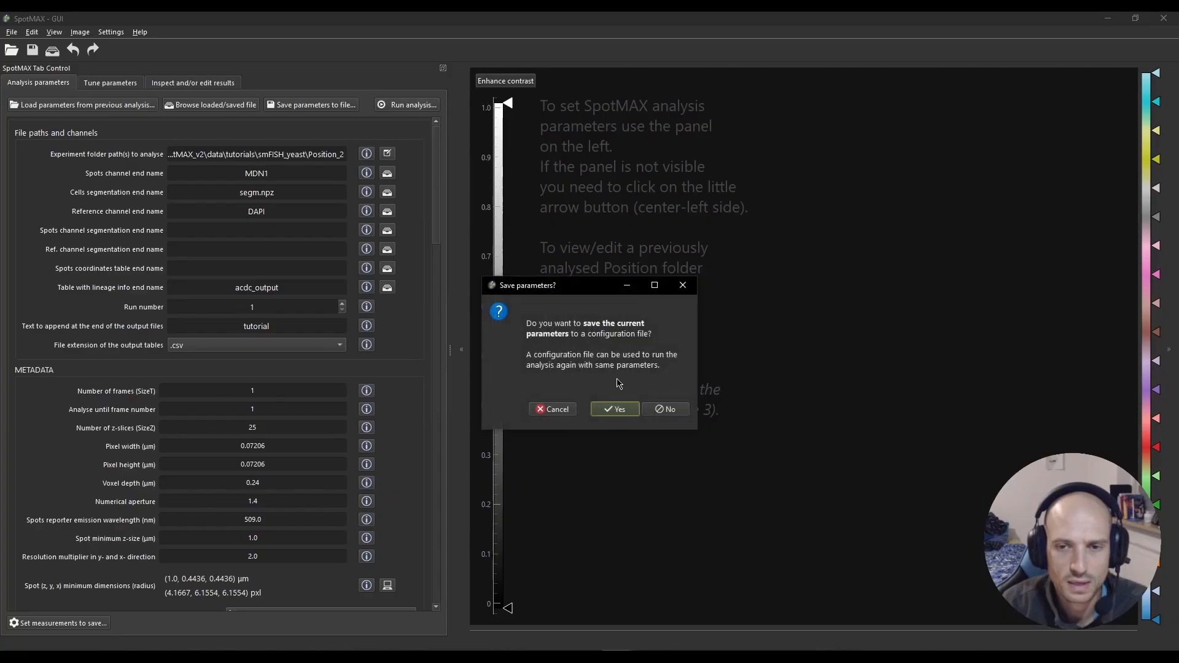
{"action": "left_click", "coordinate": [668, 410]}
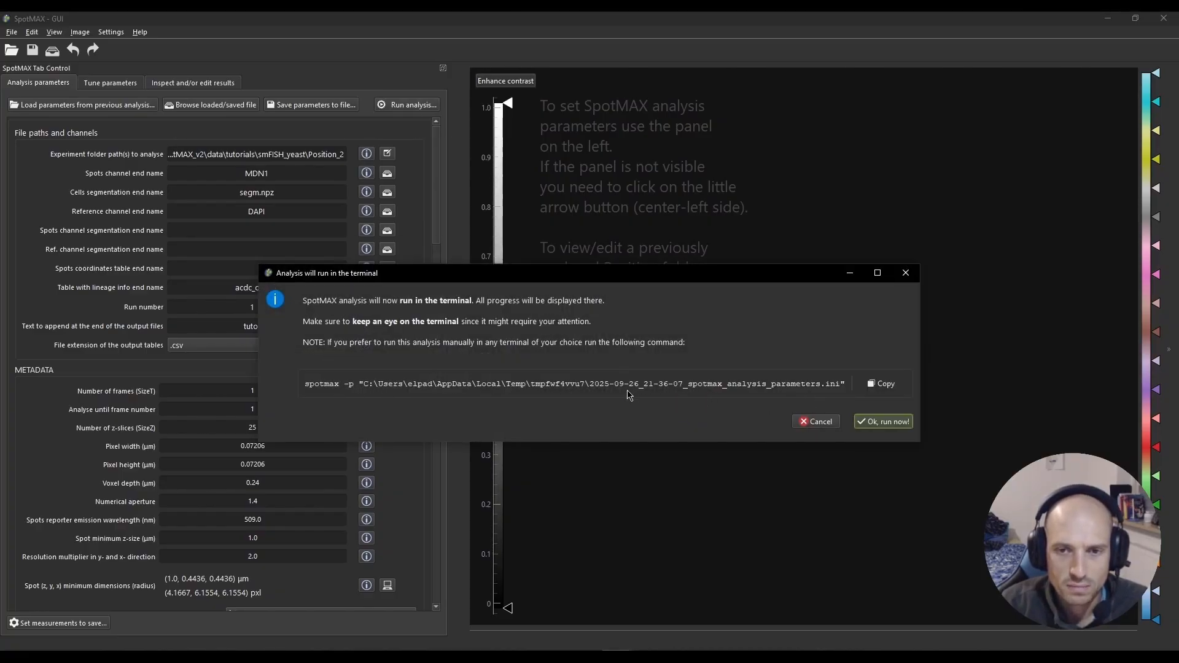
{"action": "left_click_drag", "start_coordinate": [442, 385], "coordinate": [659, 392]}
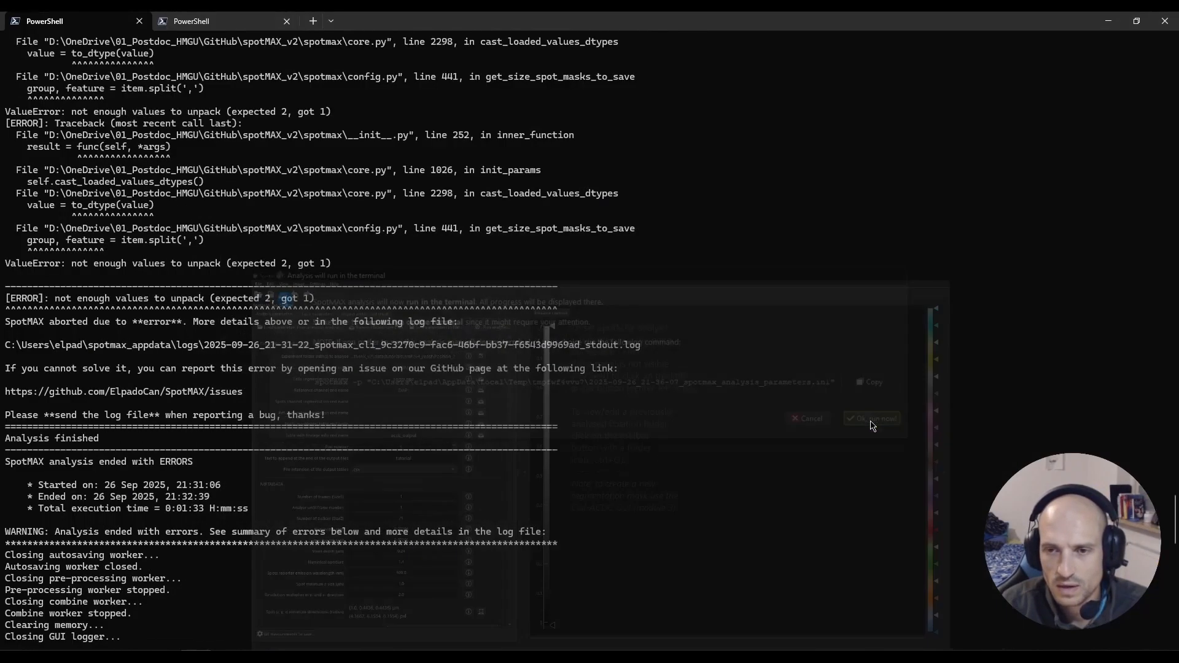
{"action": "left_click", "coordinate": [874, 426]}
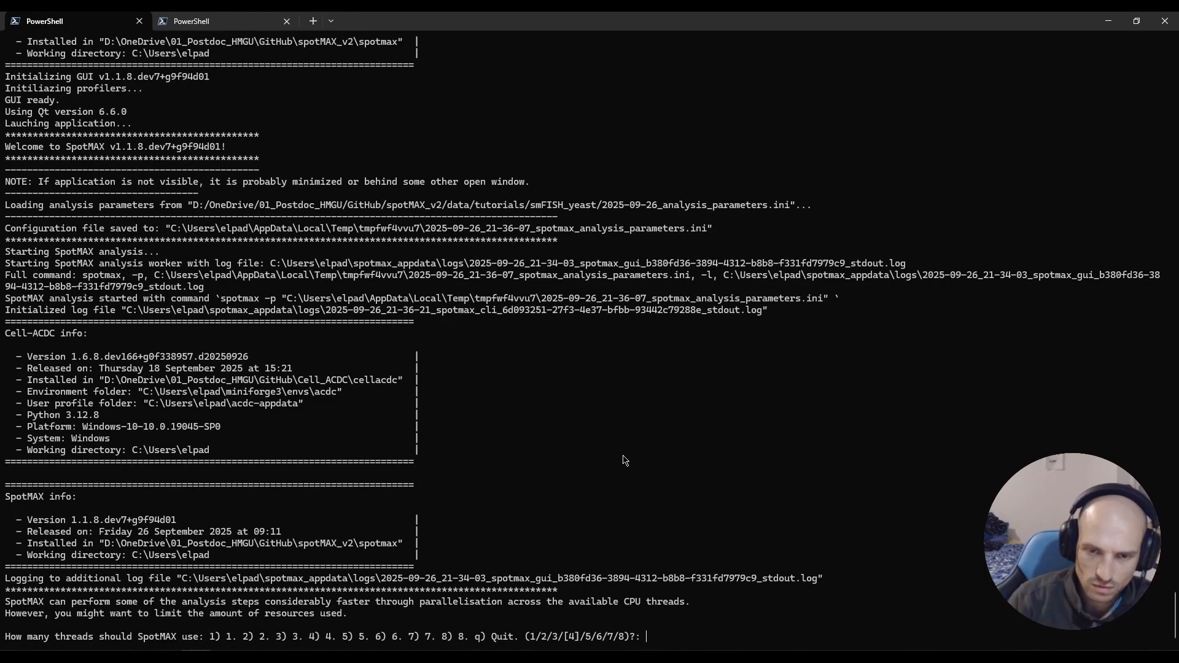
Accept the default of 4 threads and answer 1 to use default values for the missing parameters.
{"action": "key", "text": "Return"}
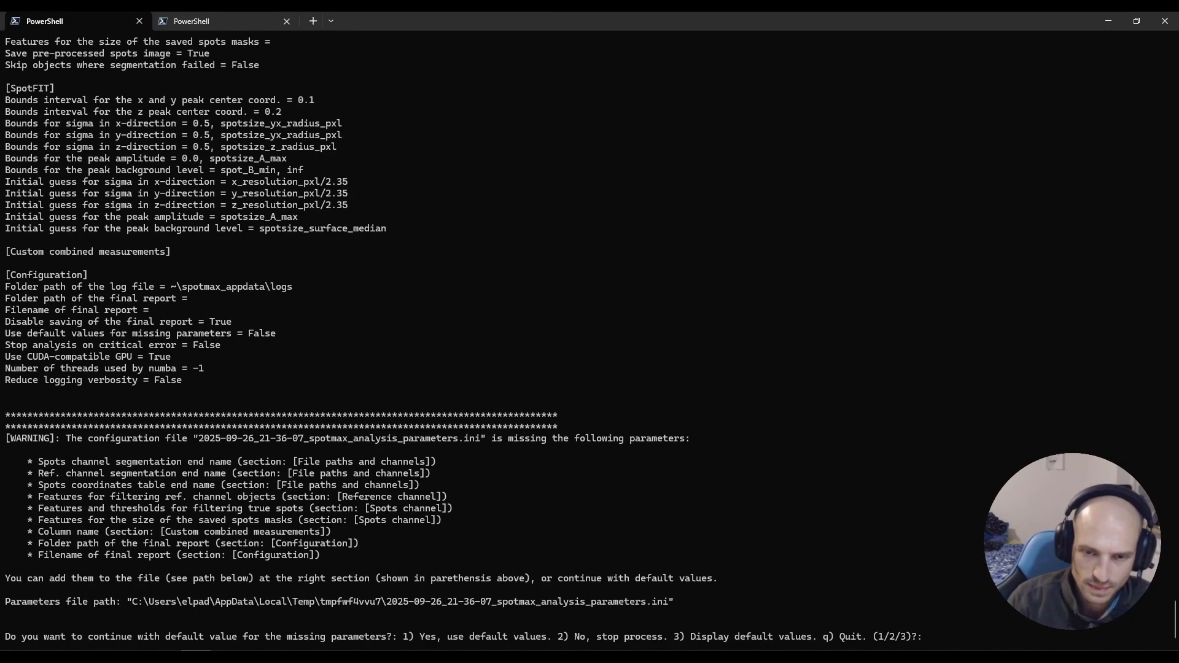
{"action": "type", "text": "1"}
{"action": "key", "text": "Return"}
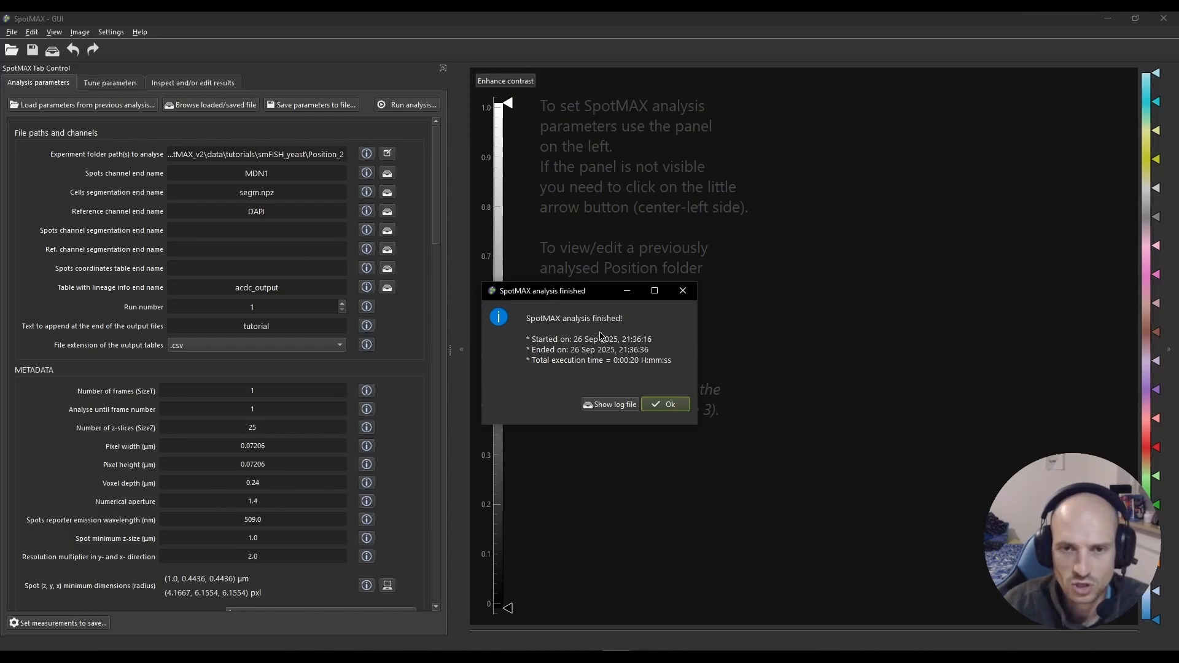
Check the start, end and total execution times in the analysis finished message and dismiss it.
{"action": "left_click_drag", "start_coordinate": [554, 346], "coordinate": [590, 346]}
{"action": "left_click", "coordinate": [586, 363]}
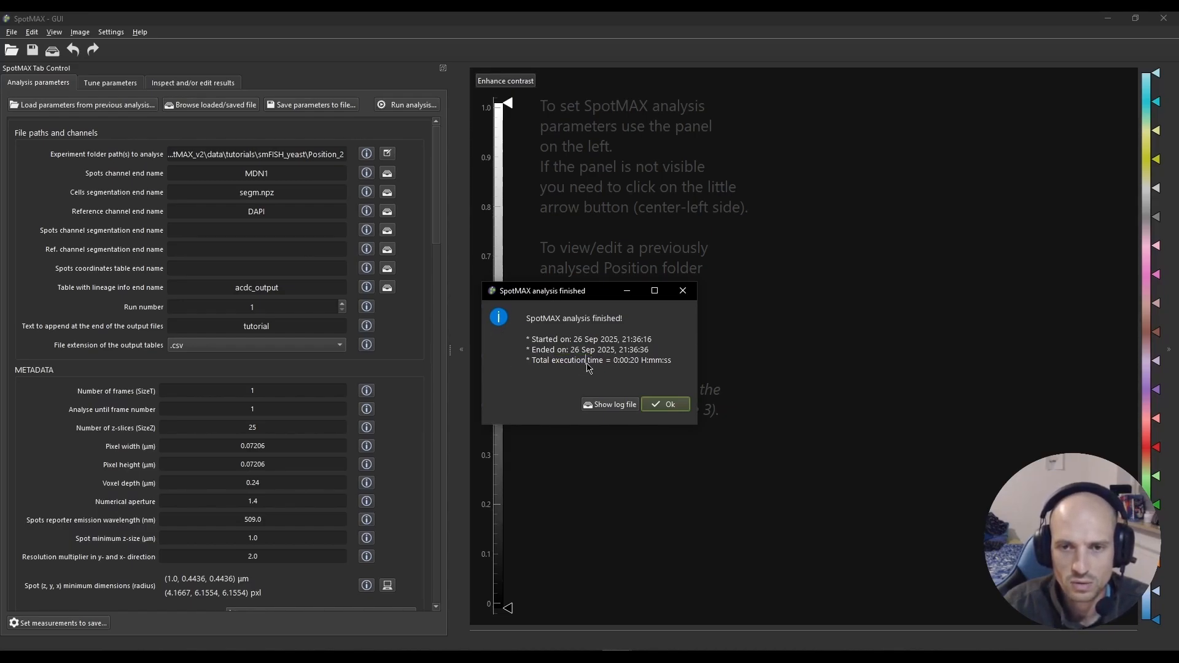
{"action": "double_click", "coordinate": [634, 362]}
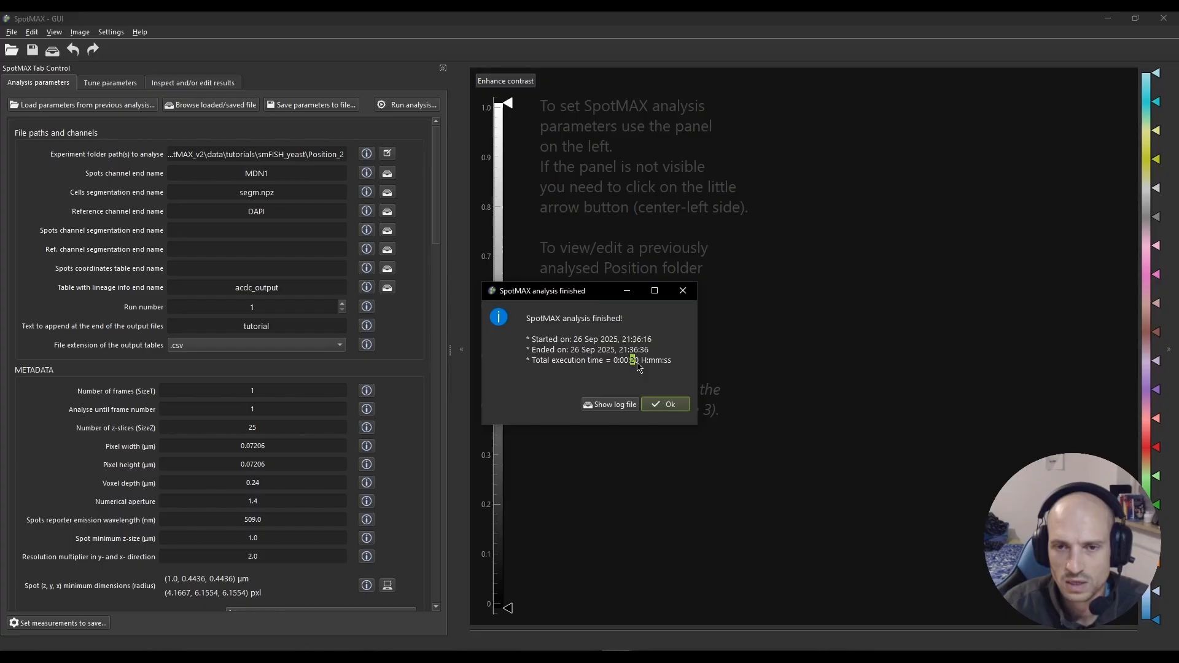
{"action": "left_click", "coordinate": [610, 377]}
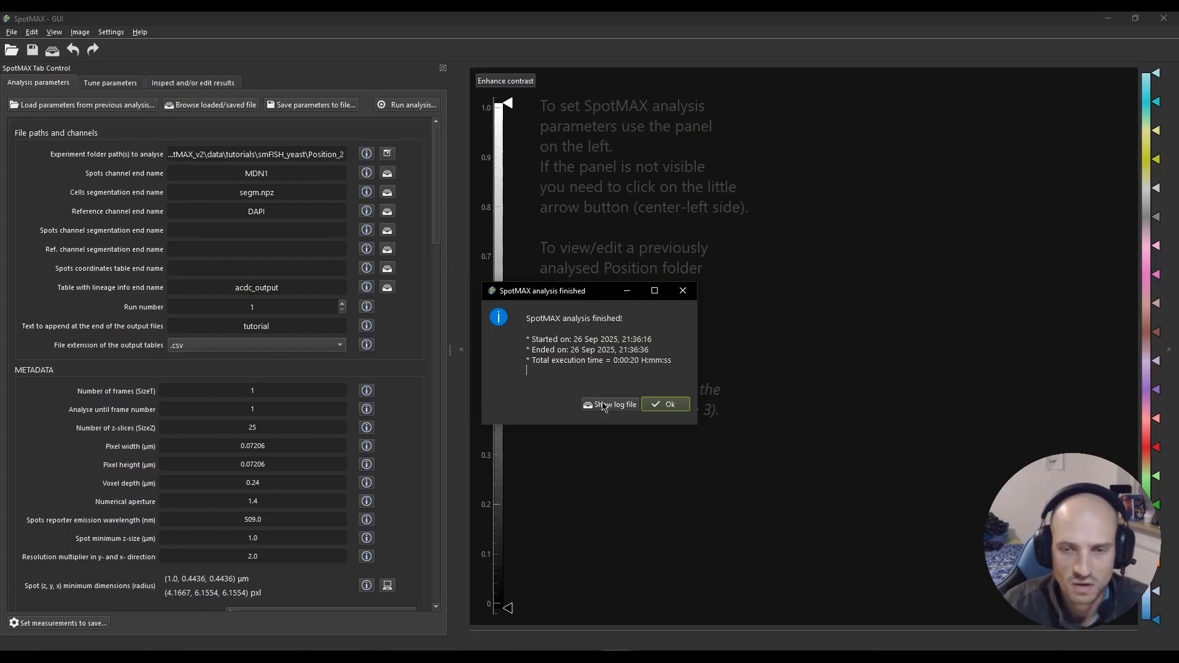
{"action": "left_click", "coordinate": [667, 405]}
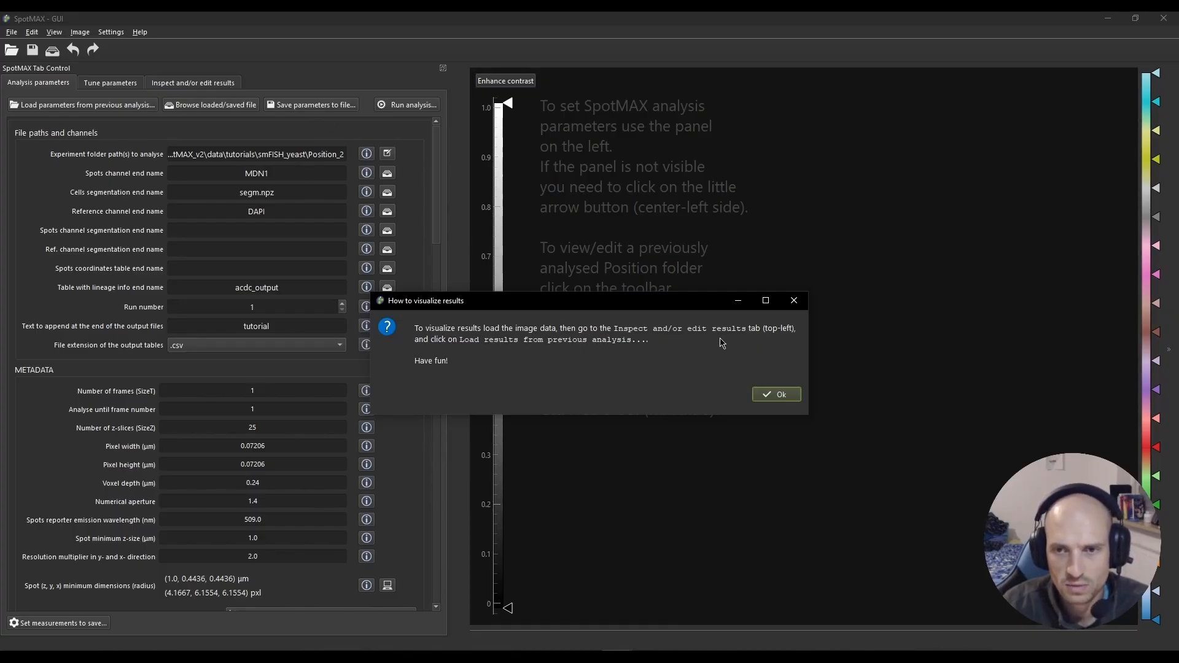
Read the instructions on how to visualize the results through Load results from previous analysis, and close the message.
{"action": "left_click_drag", "start_coordinate": [481, 344], "coordinate": [634, 348]}
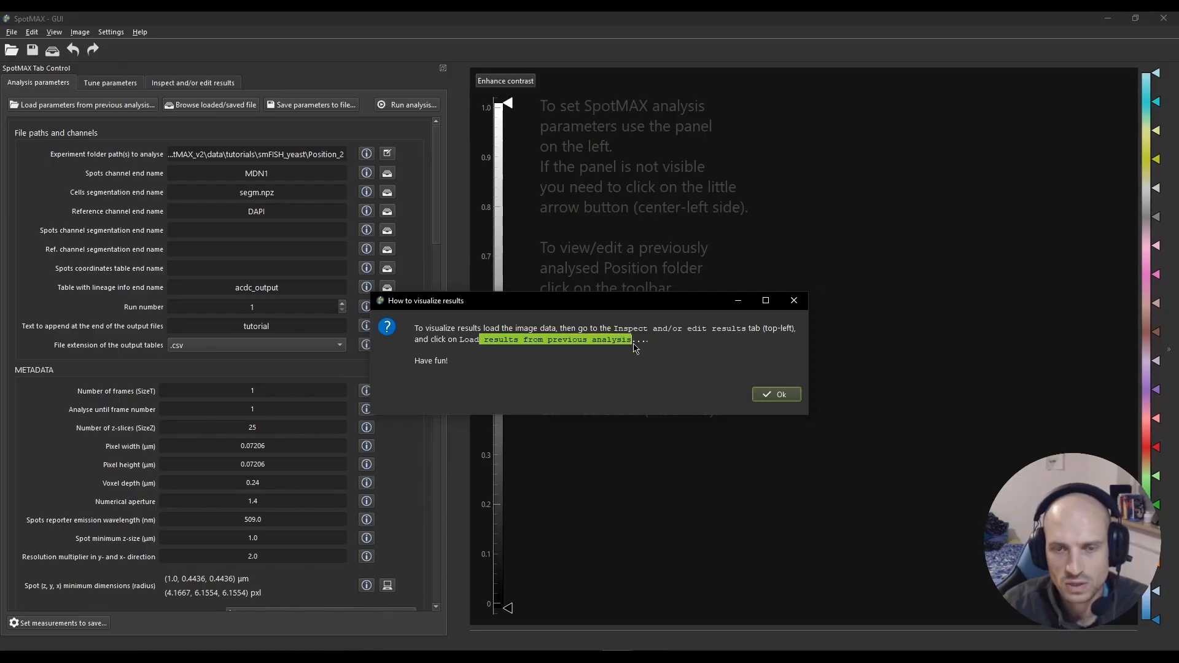
{"action": "left_click", "coordinate": [625, 354]}
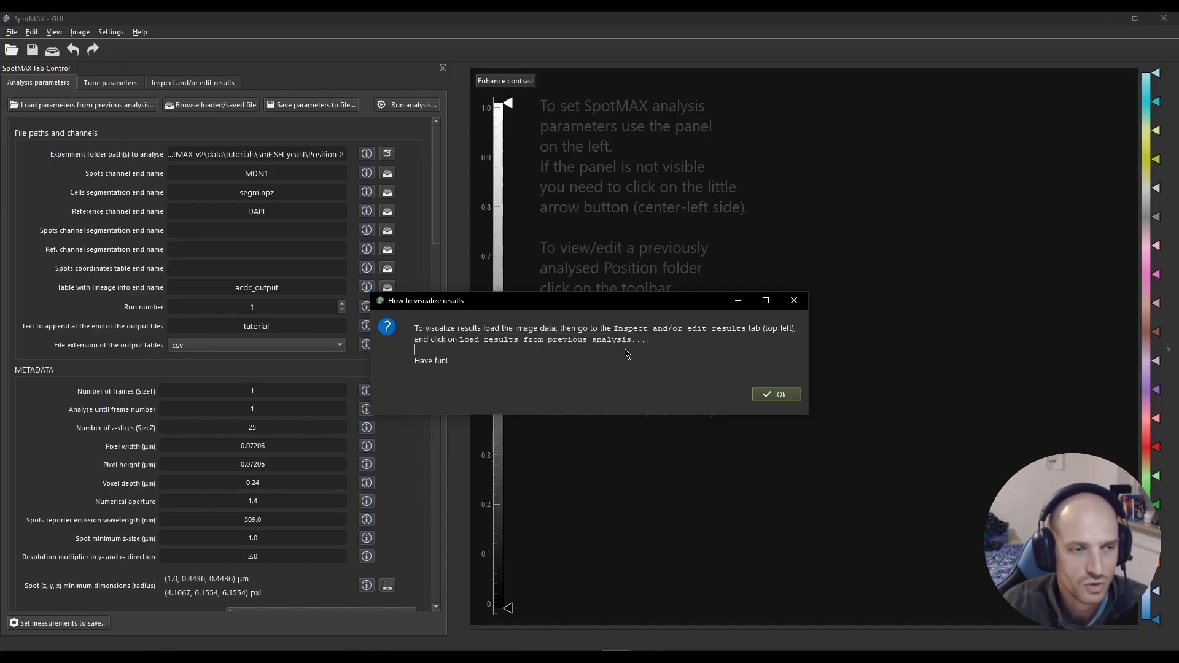
{"action": "left_click", "coordinate": [782, 394]}
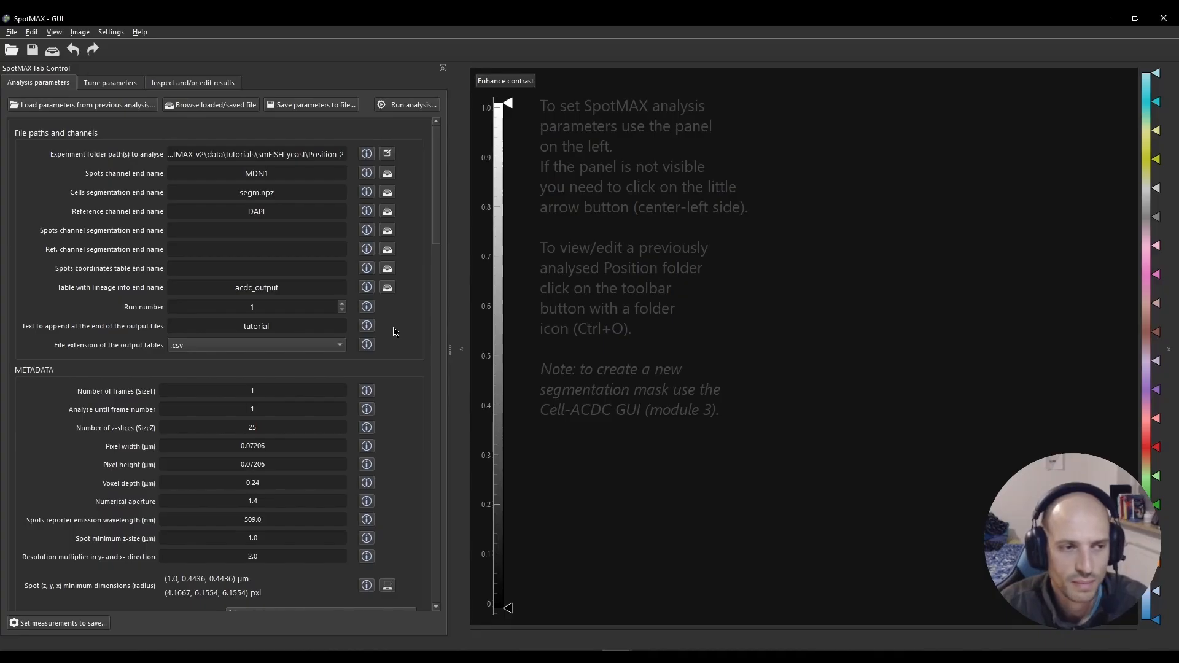
{"action": "scroll", "coordinate": [393, 332], "scroll_direction": "down", "scroll_amount": 1}
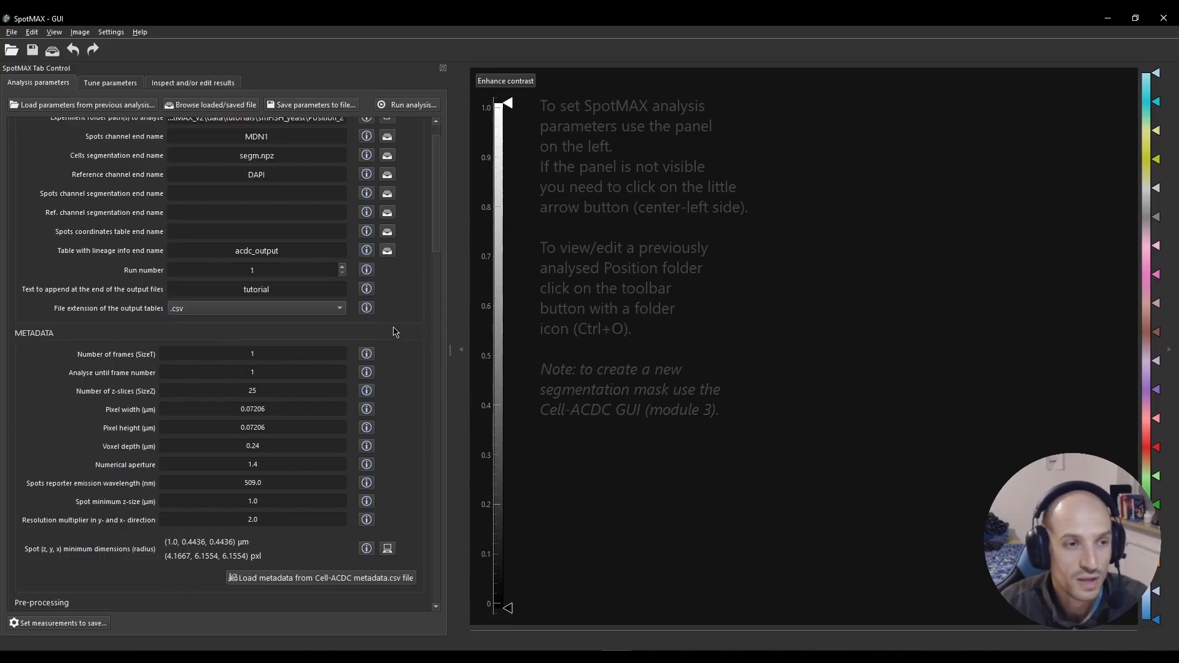